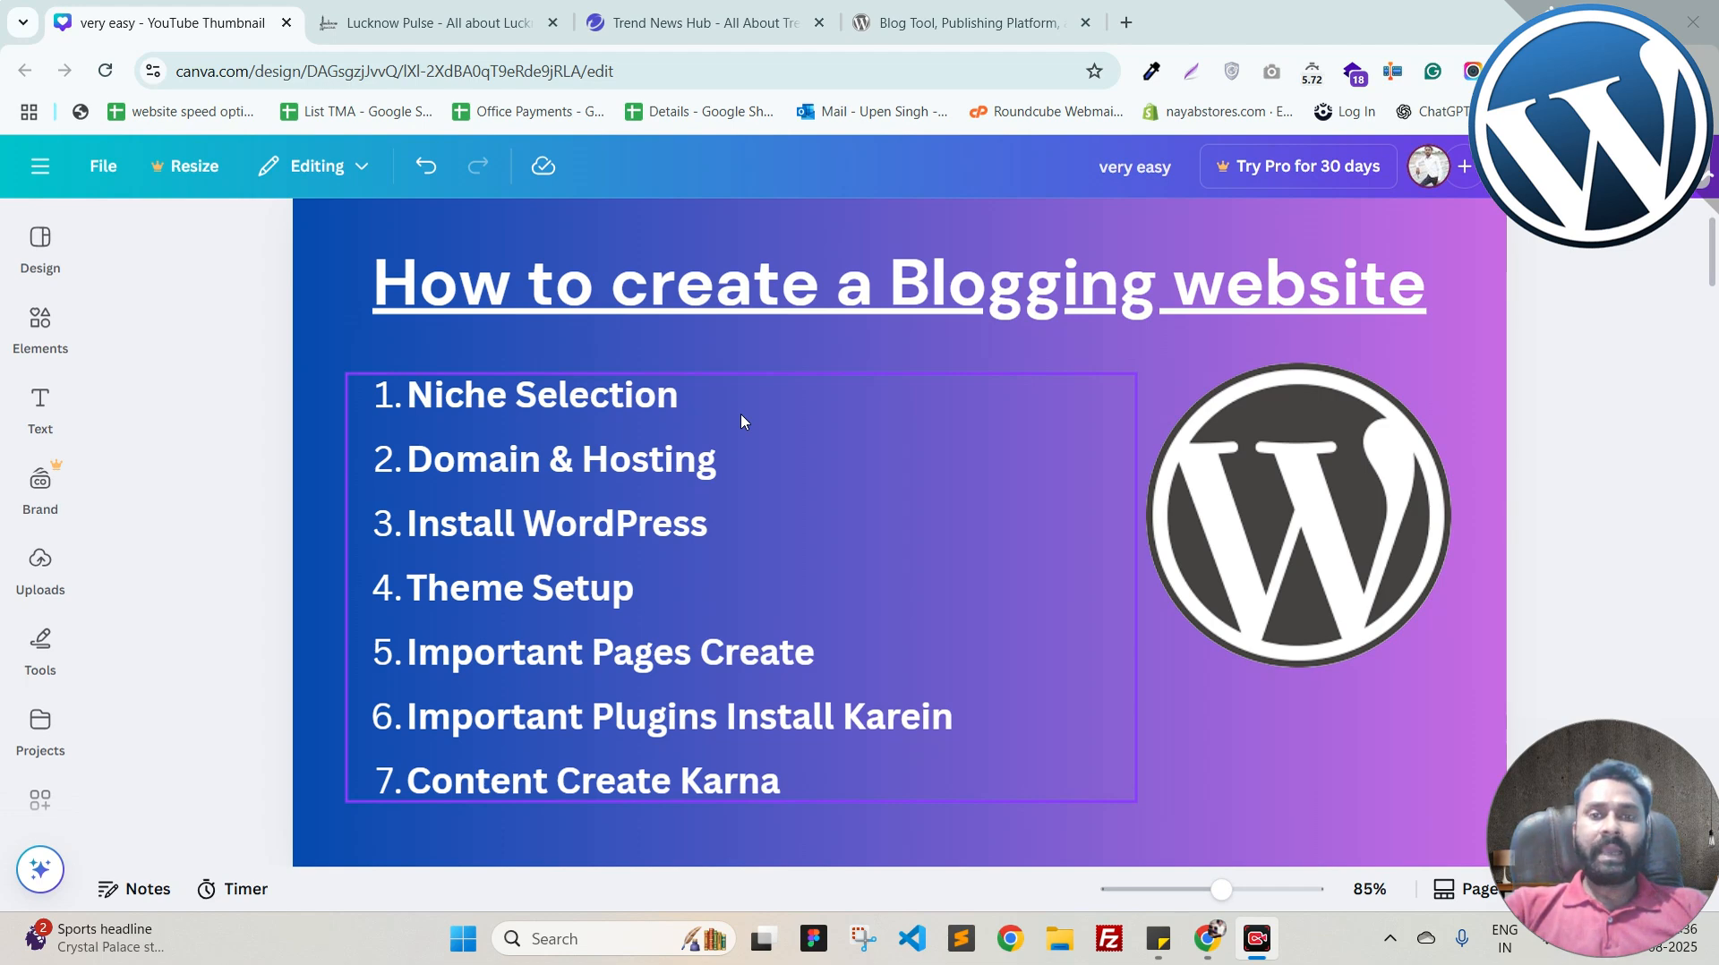
# Step: Scroll the Canva design past pages 1 and 2 to page 3, 'Phase 1: Setup & Foundation'
pyautogui.scroll(-5, 779, 457)
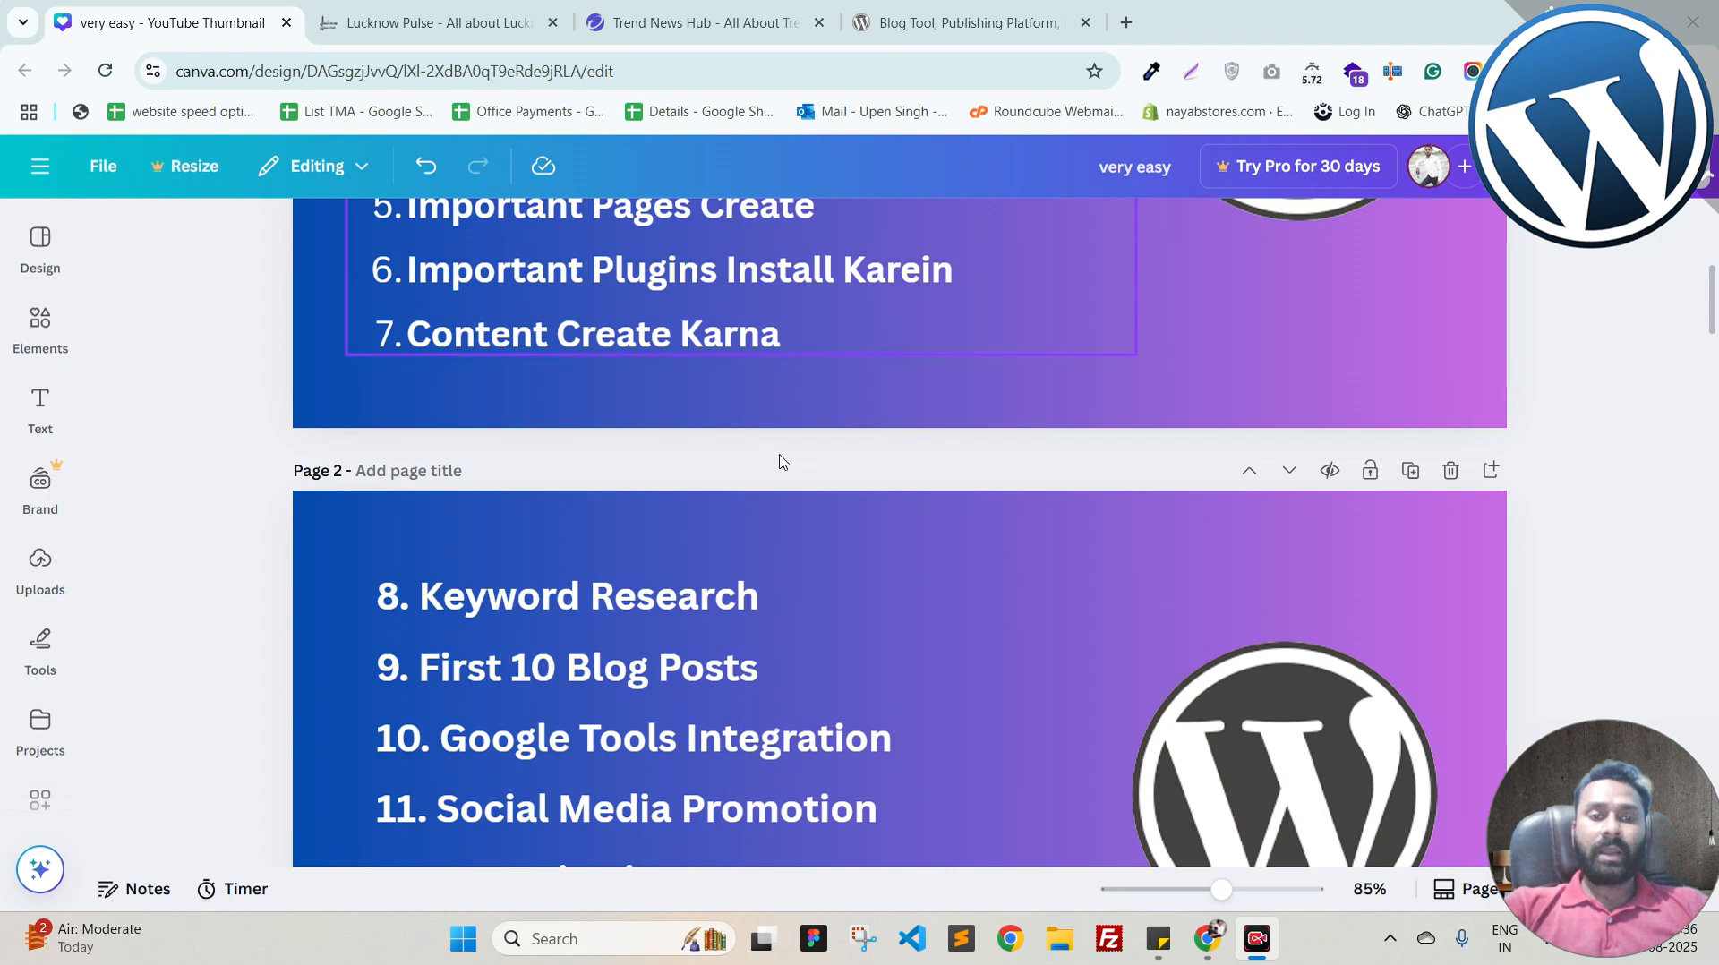
pyautogui.scroll(-4, 779, 461)
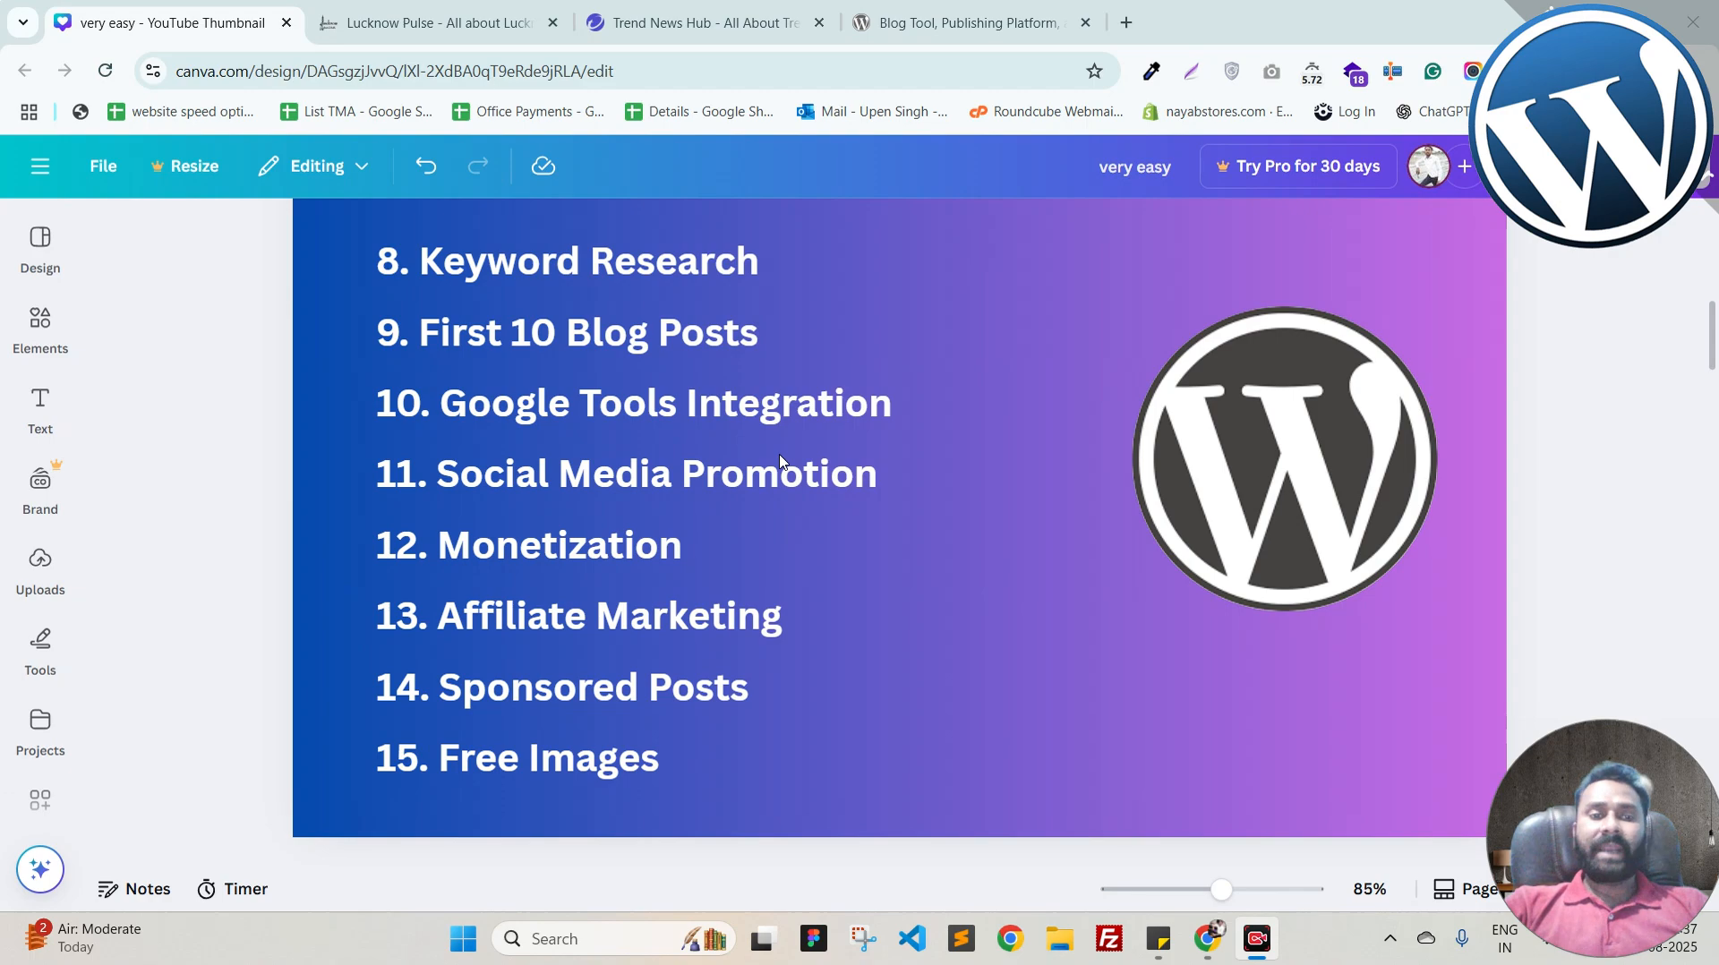
pyautogui.scroll(-8, 780, 462)
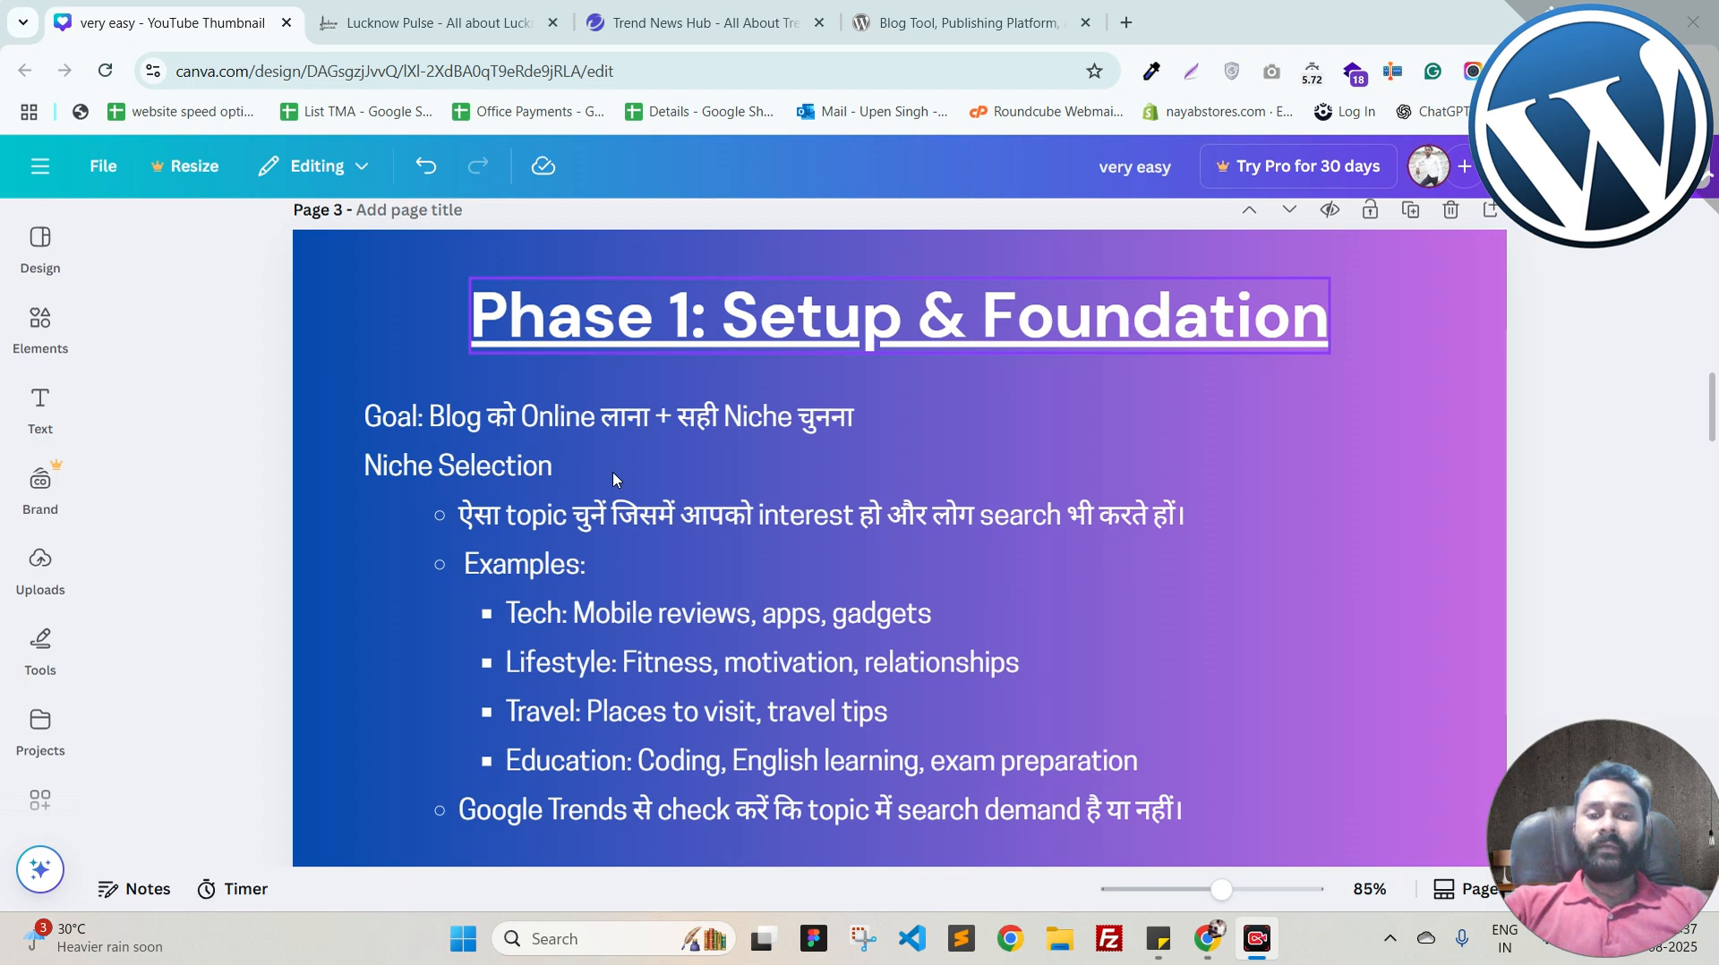
# Step: Scroll through pages 4 and 5 until page 6, 'Plugin Setup', begins to appear
pyautogui.scroll(-5, 614, 474)
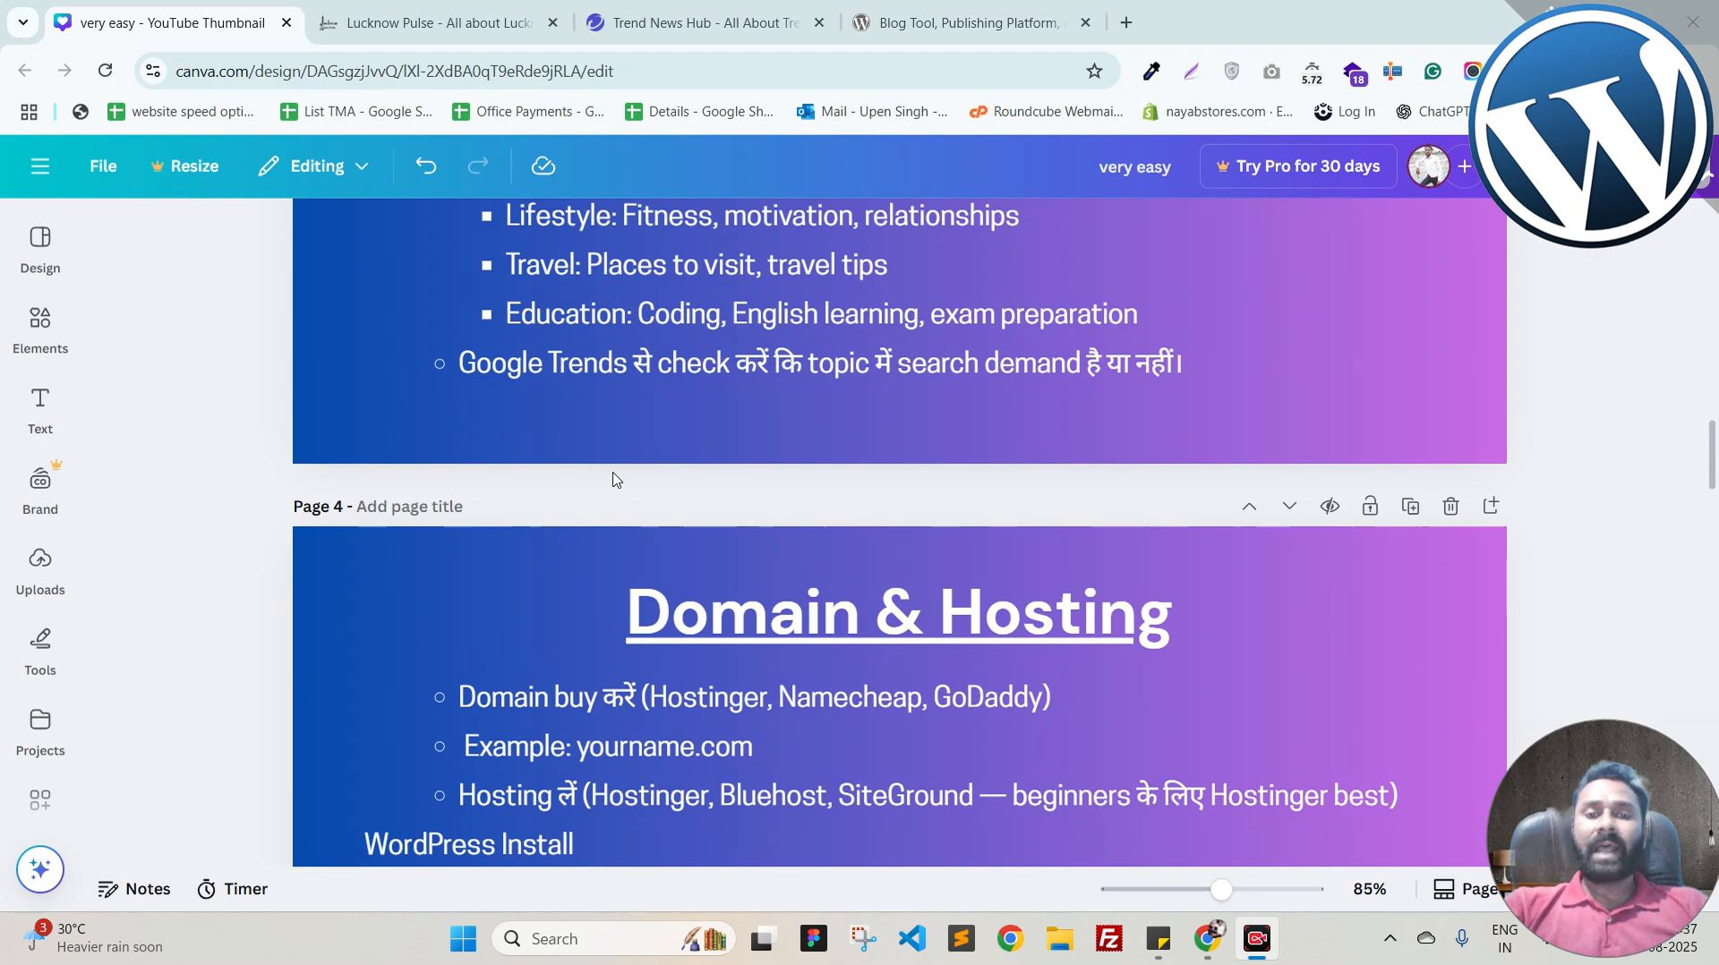
pyautogui.scroll(-4, 616, 479)
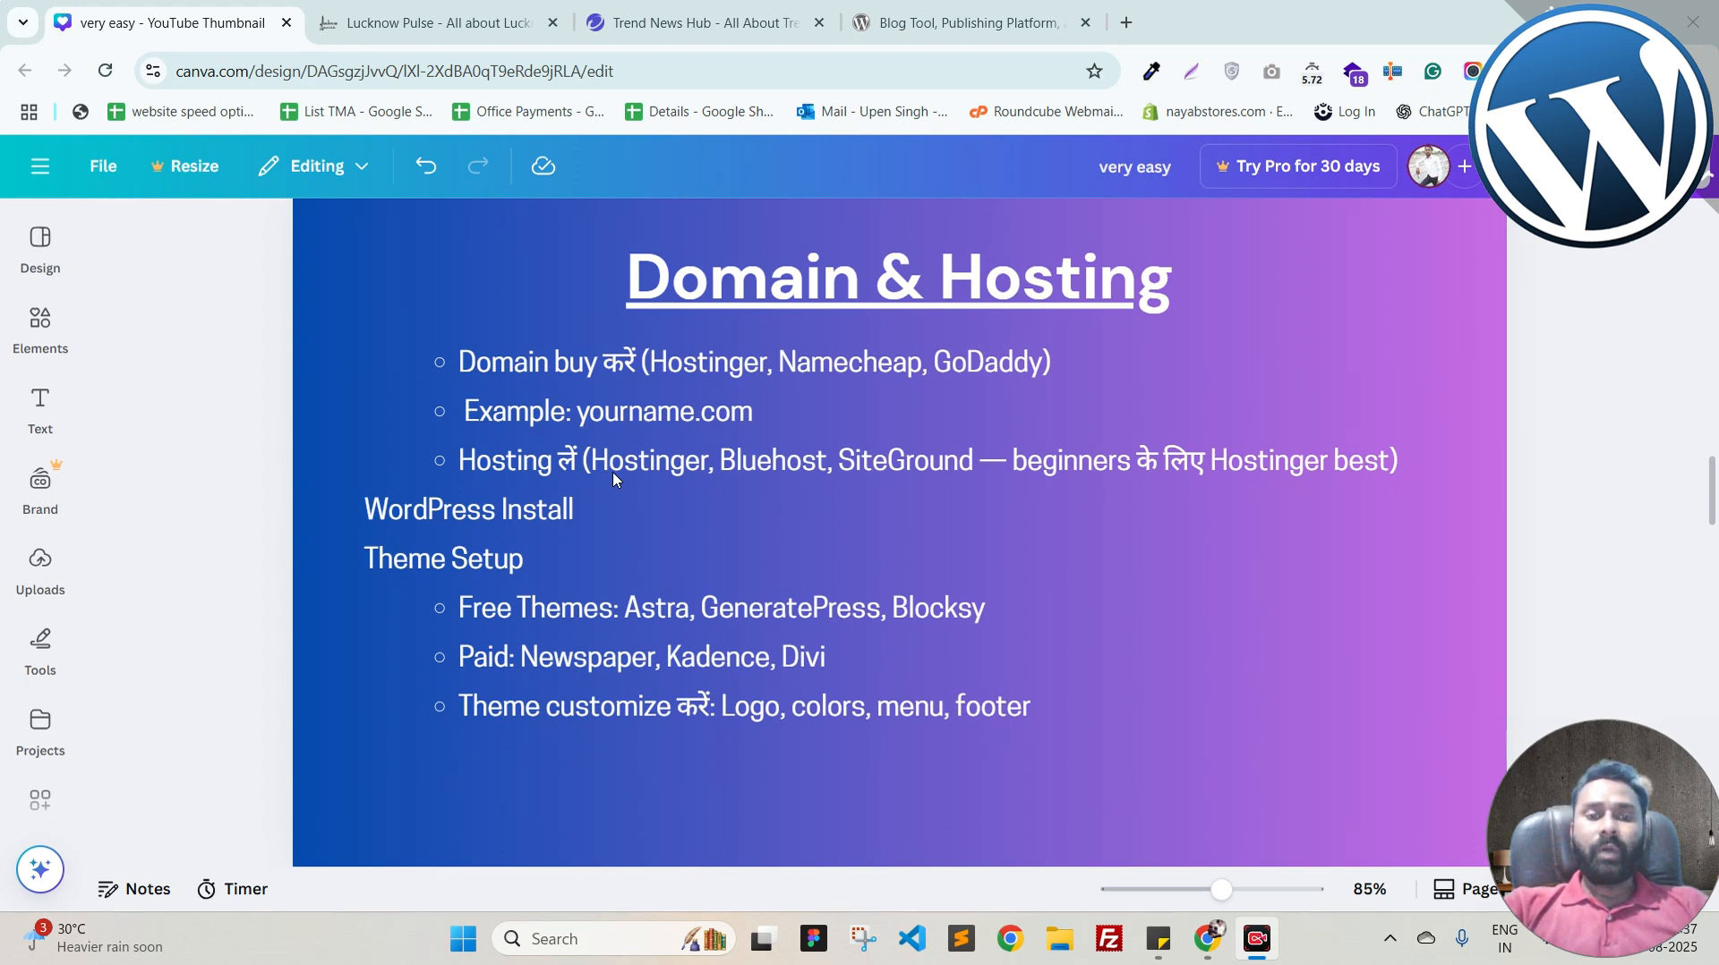
pyautogui.scroll(-4, 614, 480)
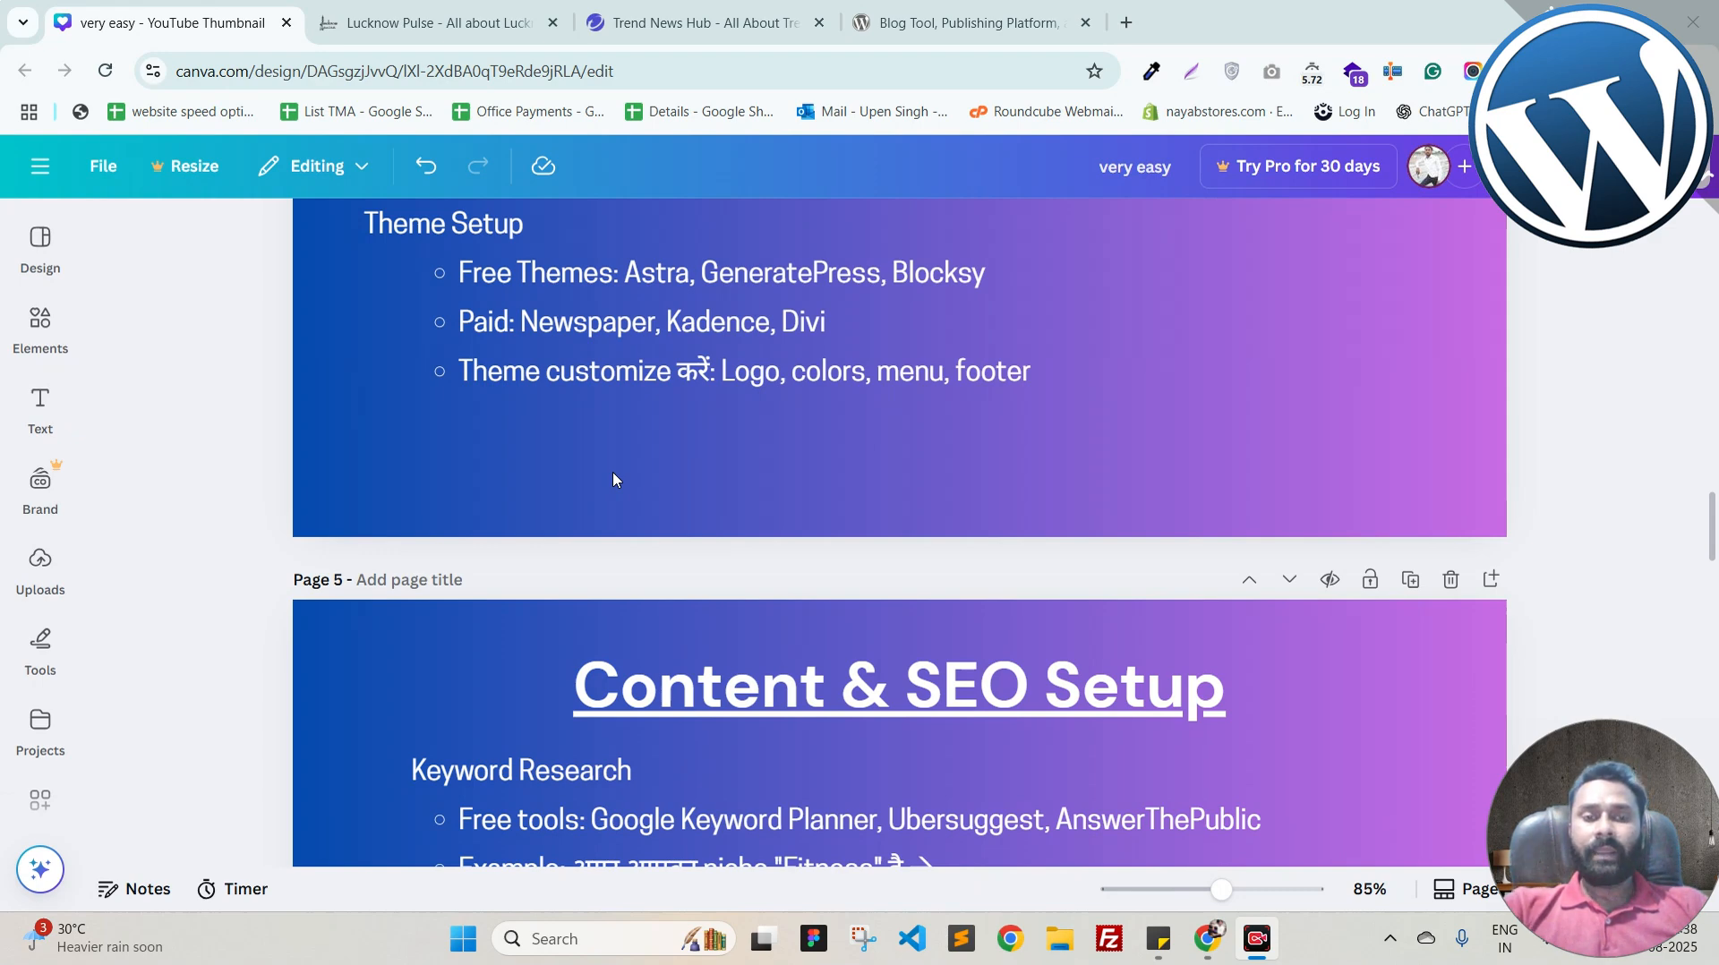
pyautogui.scroll(-5, 777, 480)
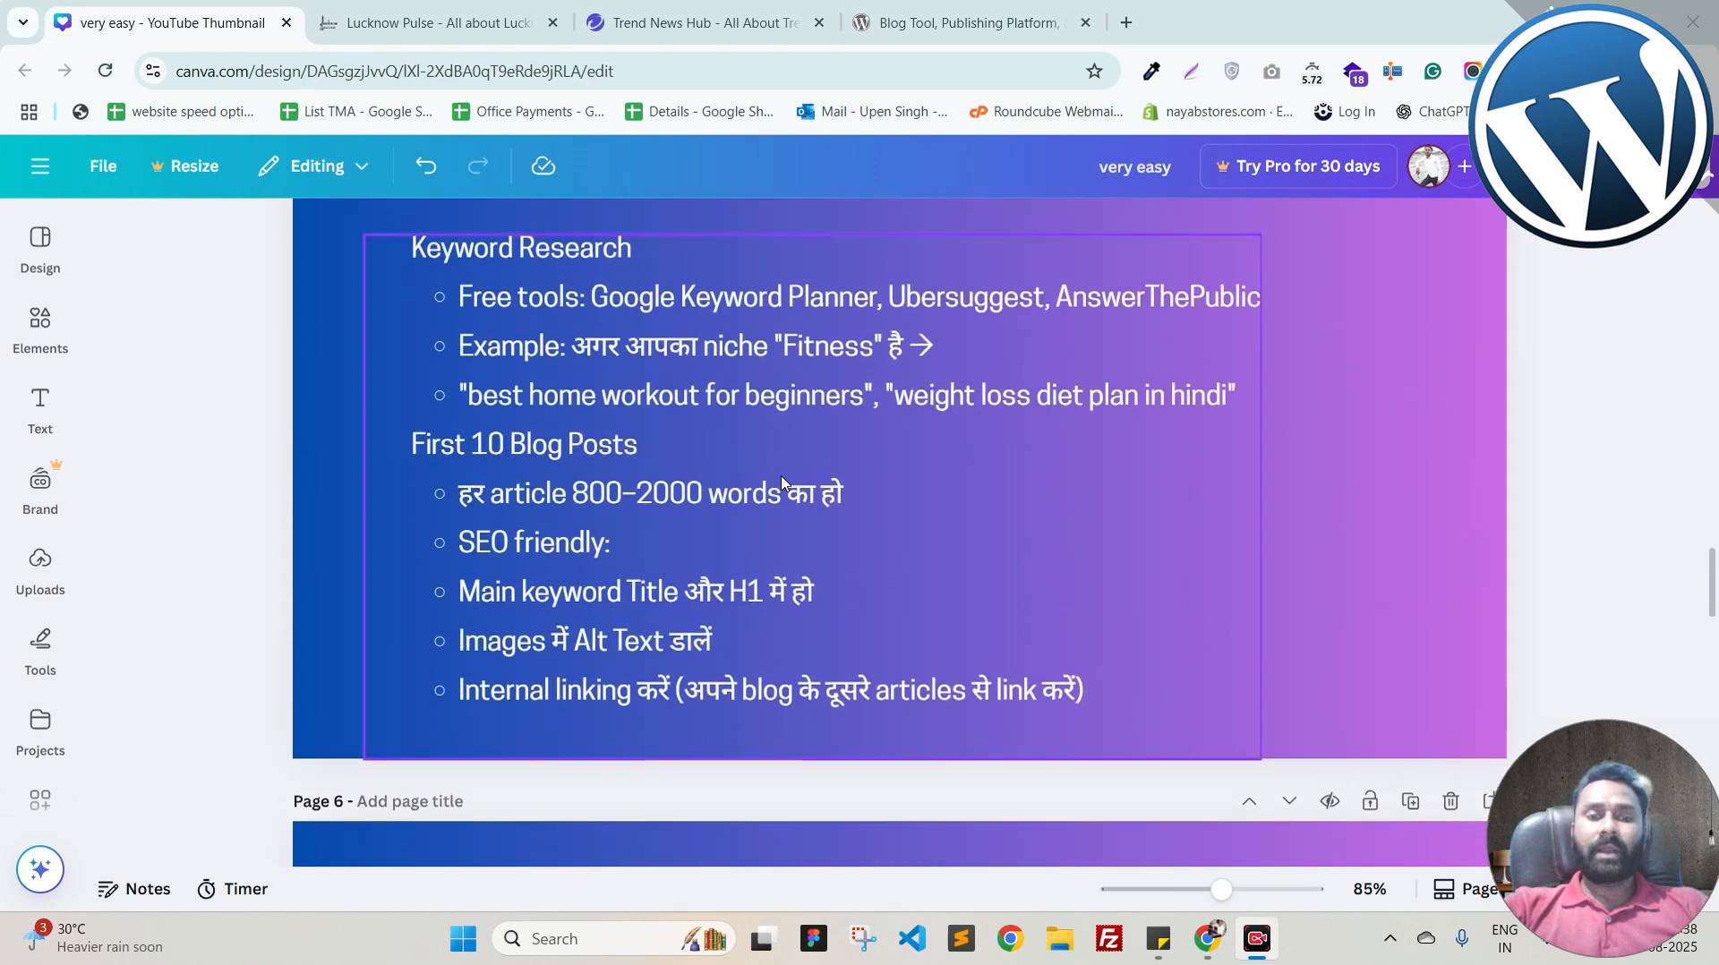
pyautogui.scroll(1, 782, 482)
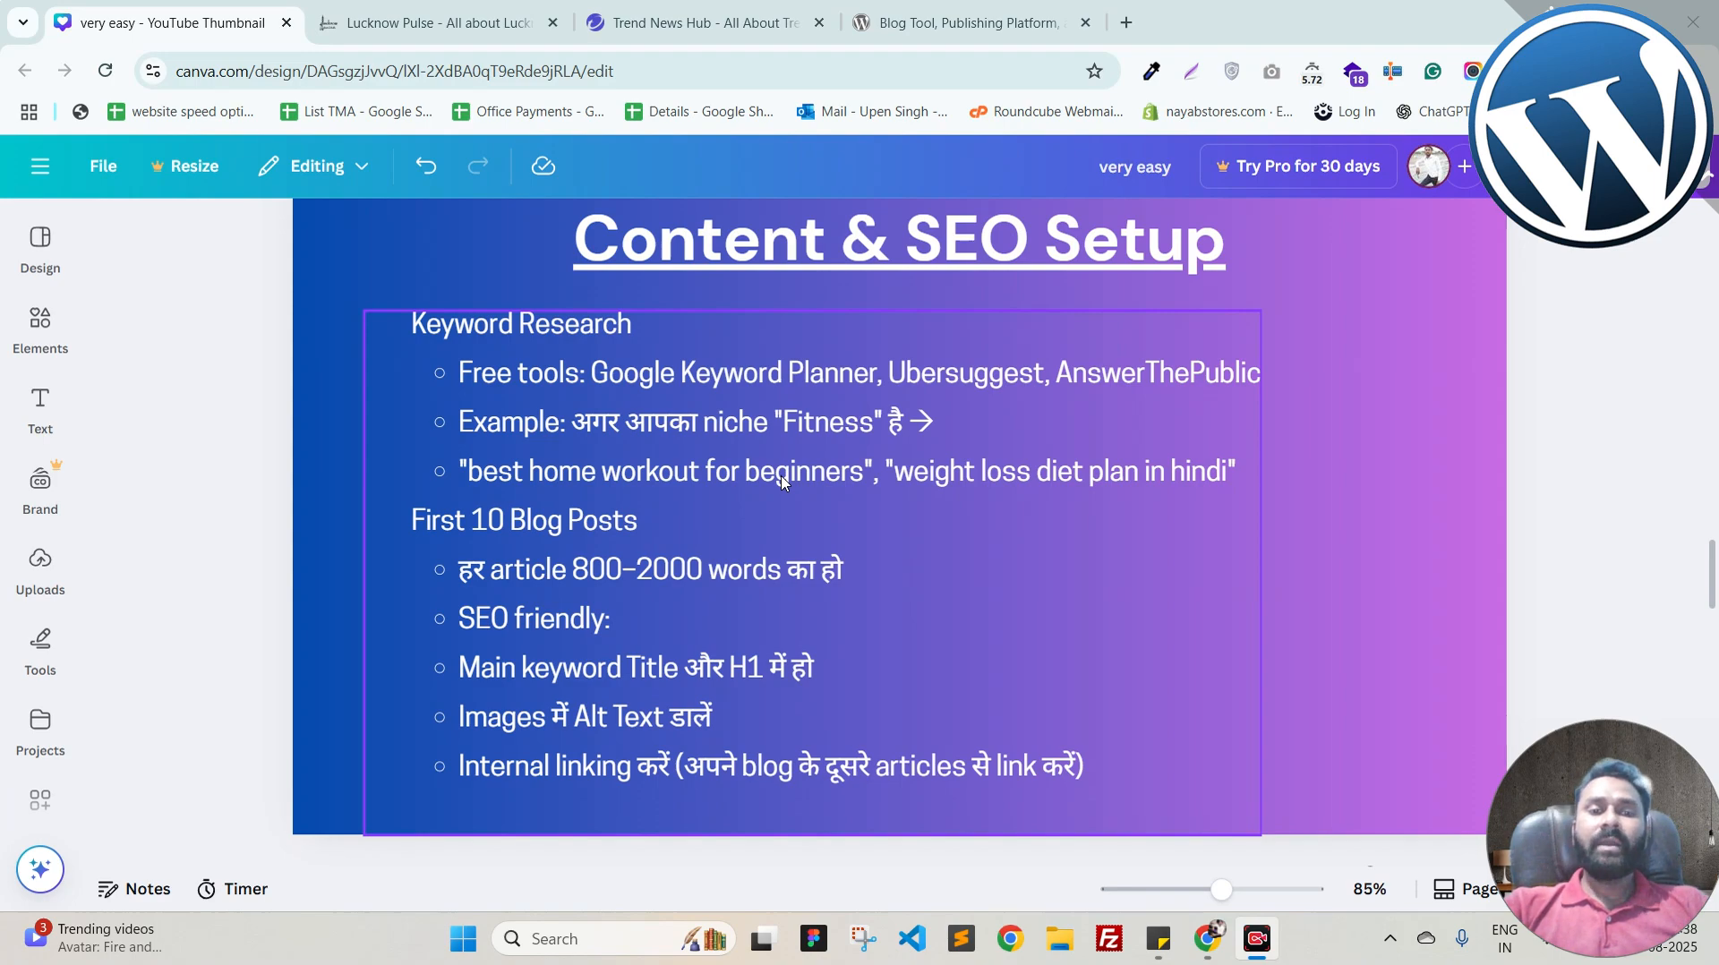
pyautogui.scroll(-3, 781, 483)
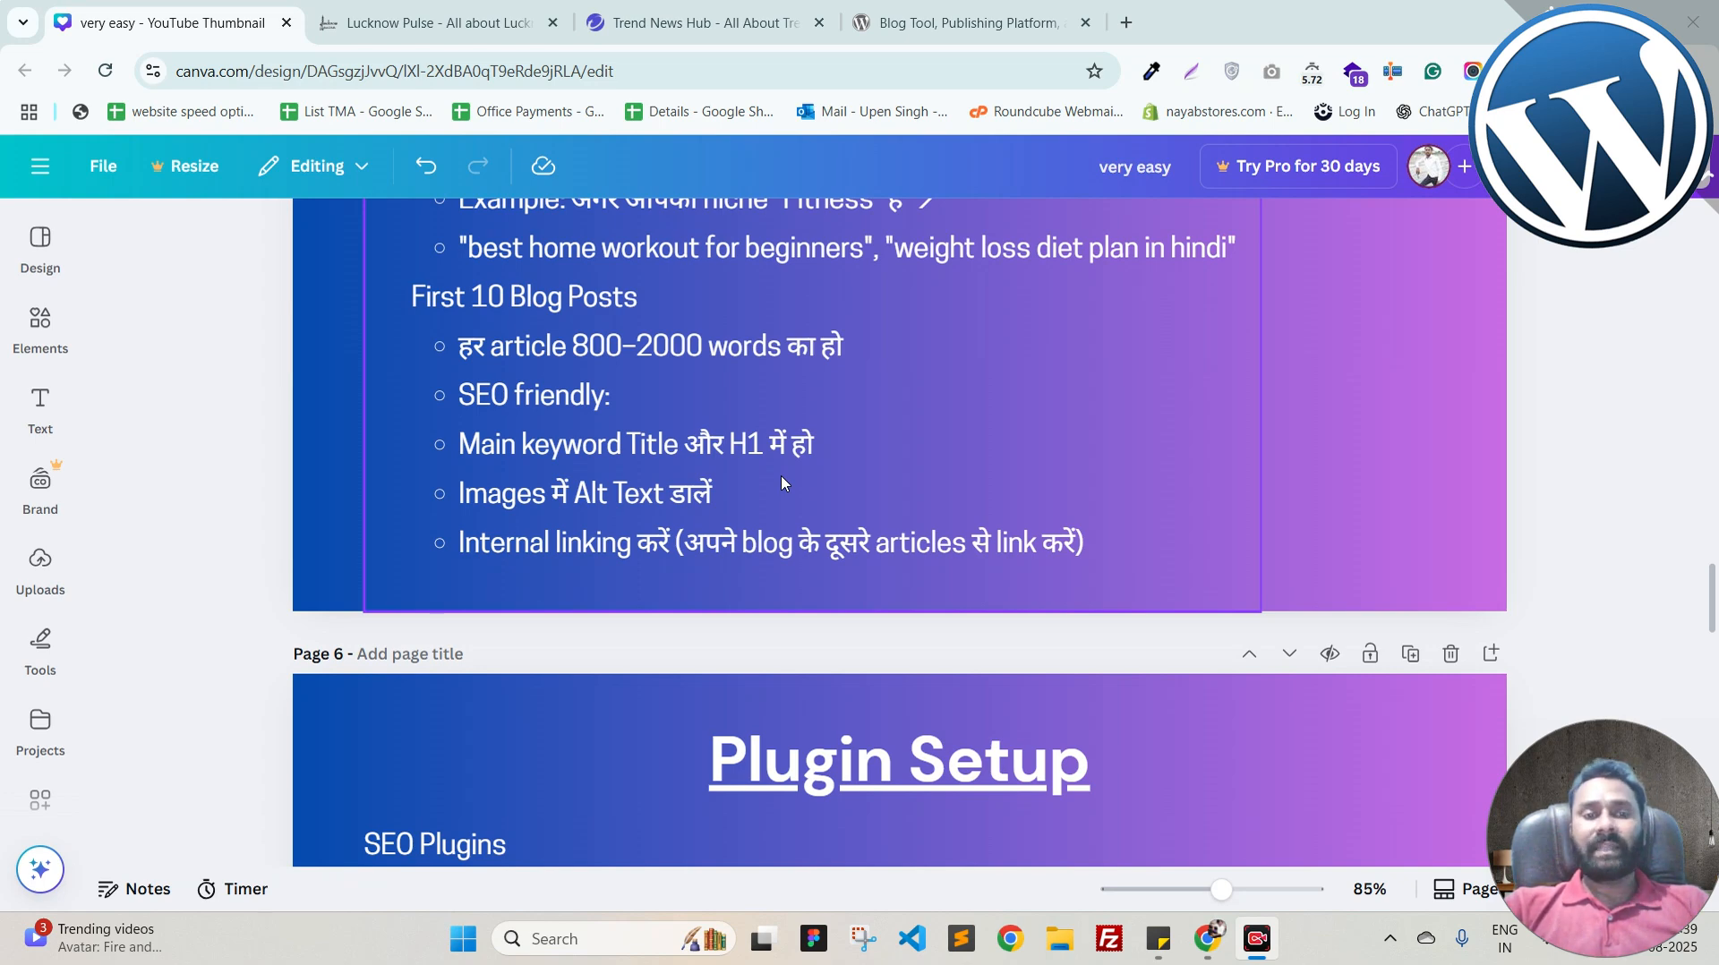
# Step: Scroll past page 6 to the 'Traffic Growth' slide on SEO, social promotion and email lists
pyautogui.scroll(-2, 781, 484)
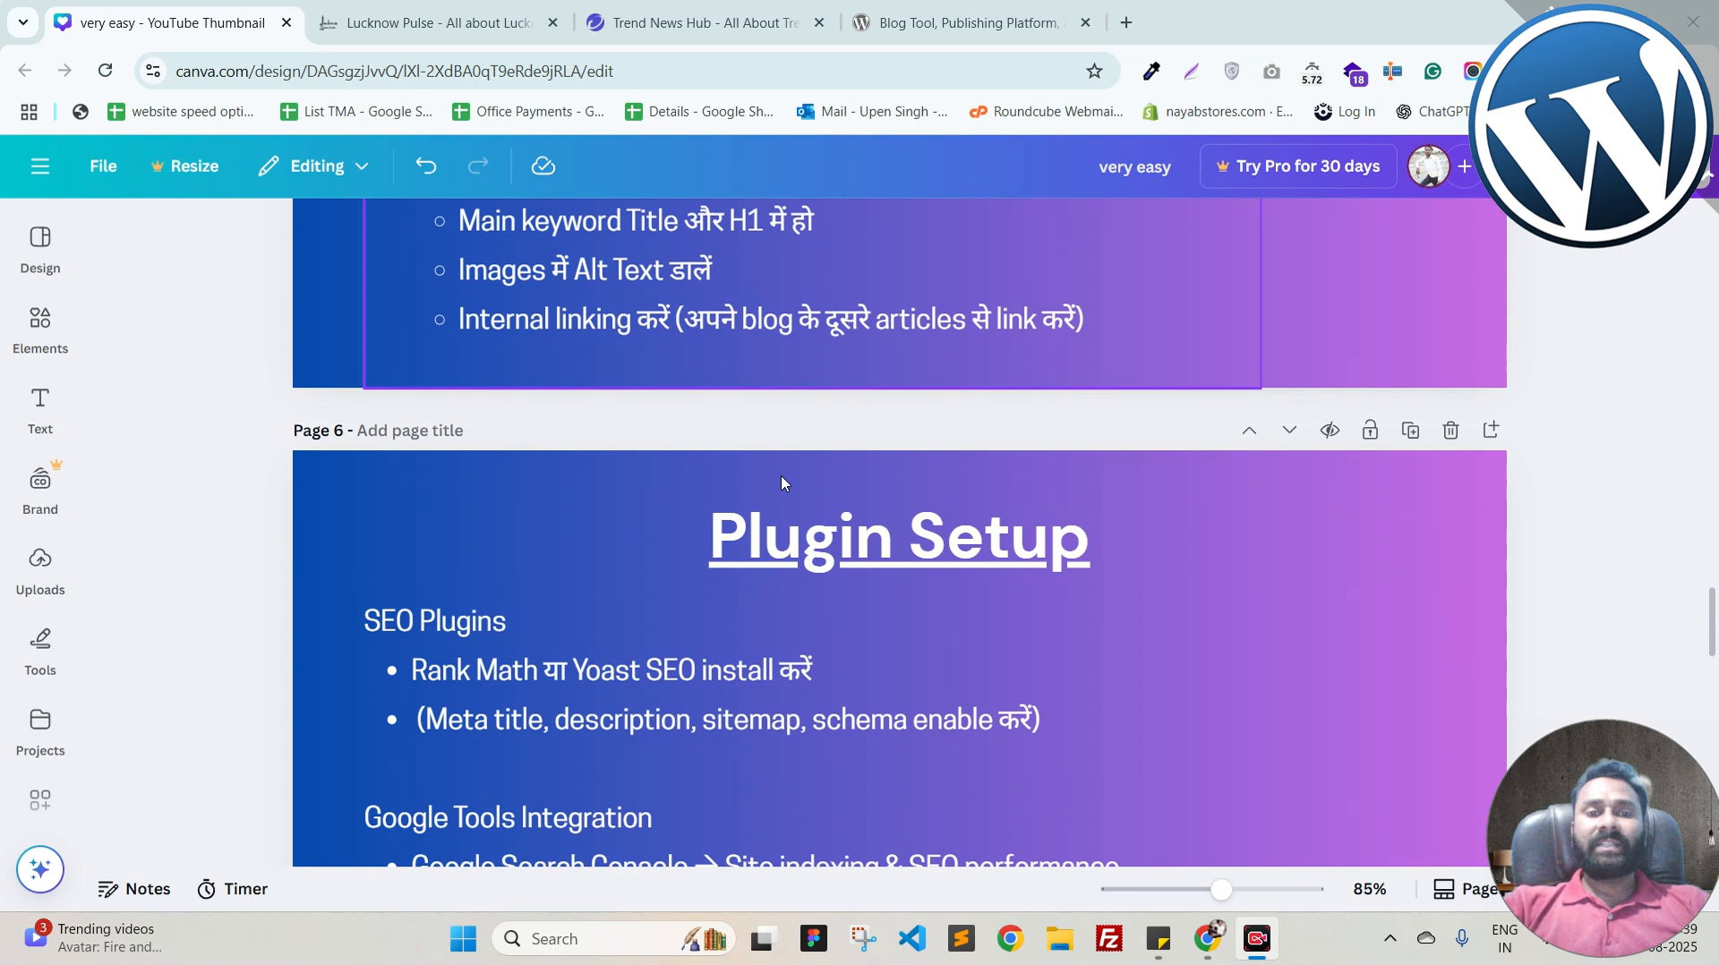
pyautogui.scroll(-1, 781, 484)
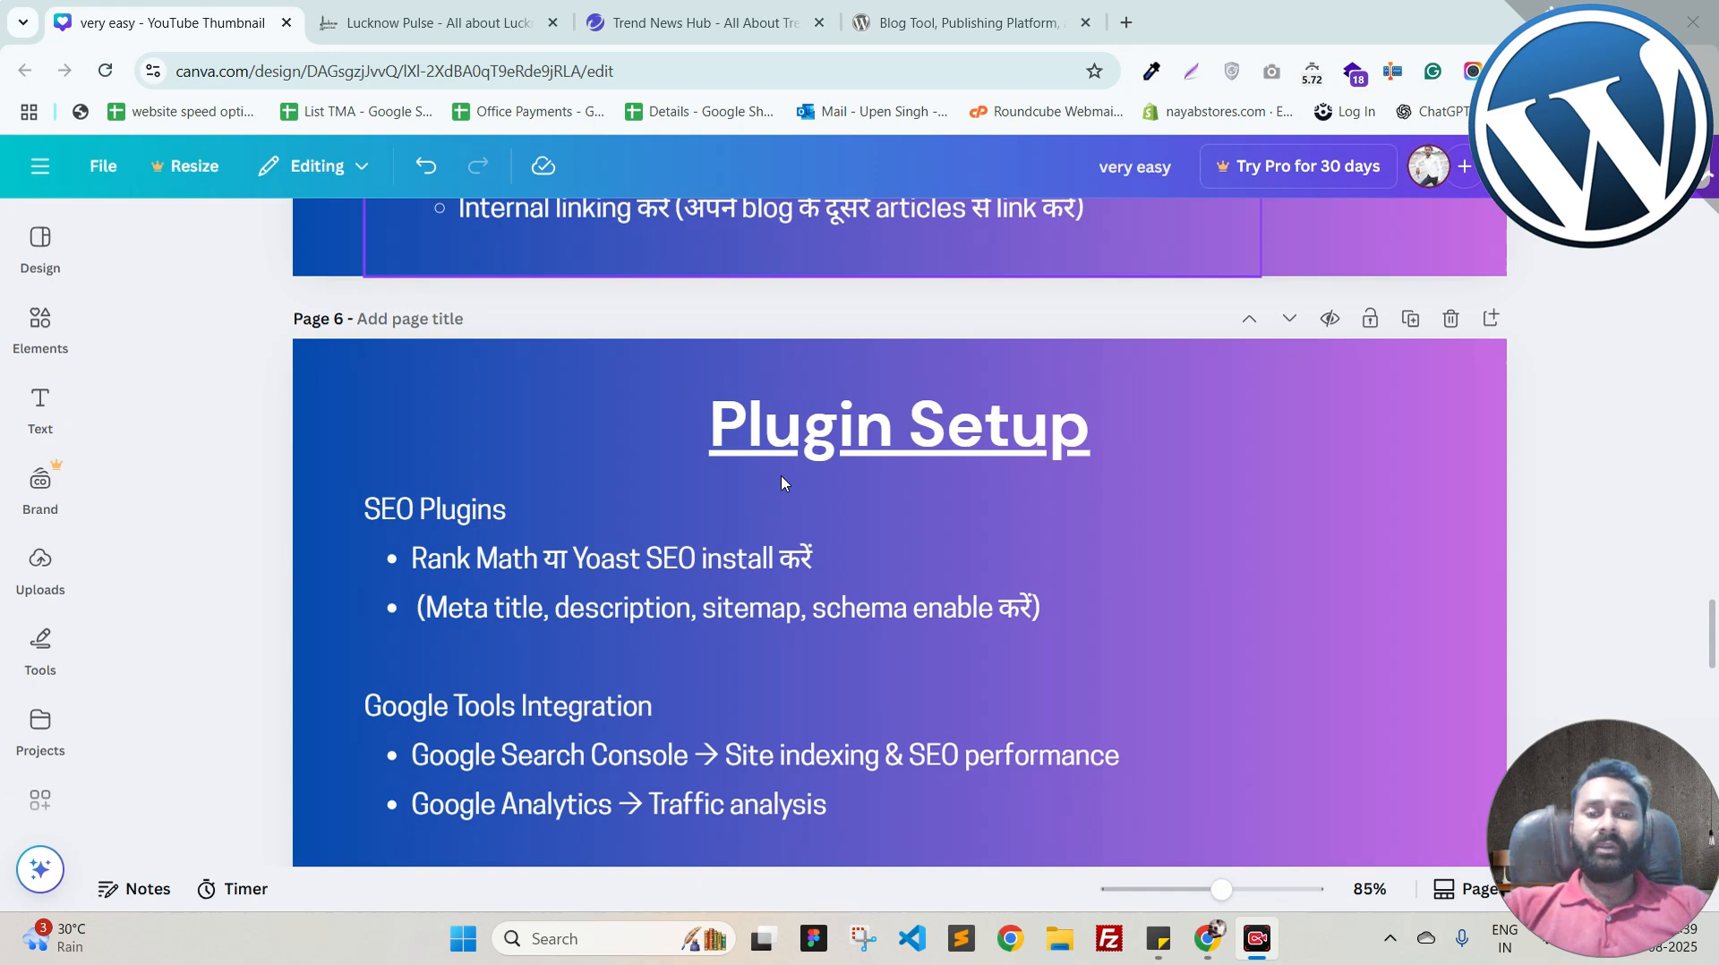
pyautogui.scroll(-2, 782, 483)
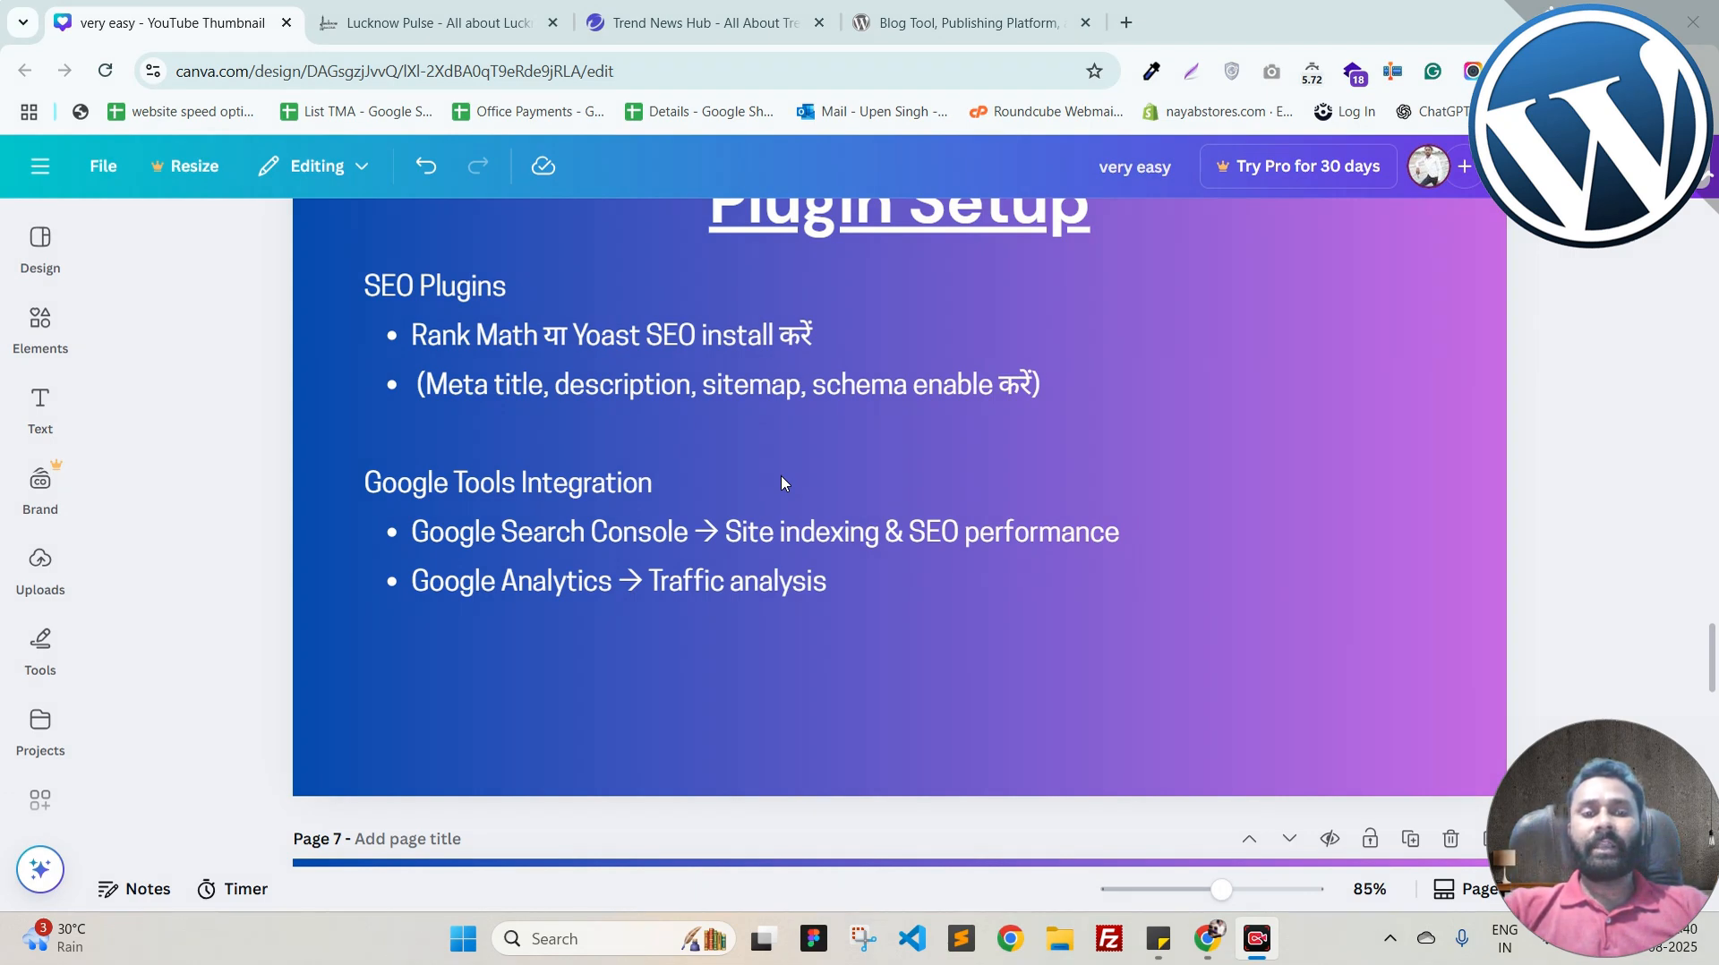
pyautogui.scroll(-7, 781, 484)
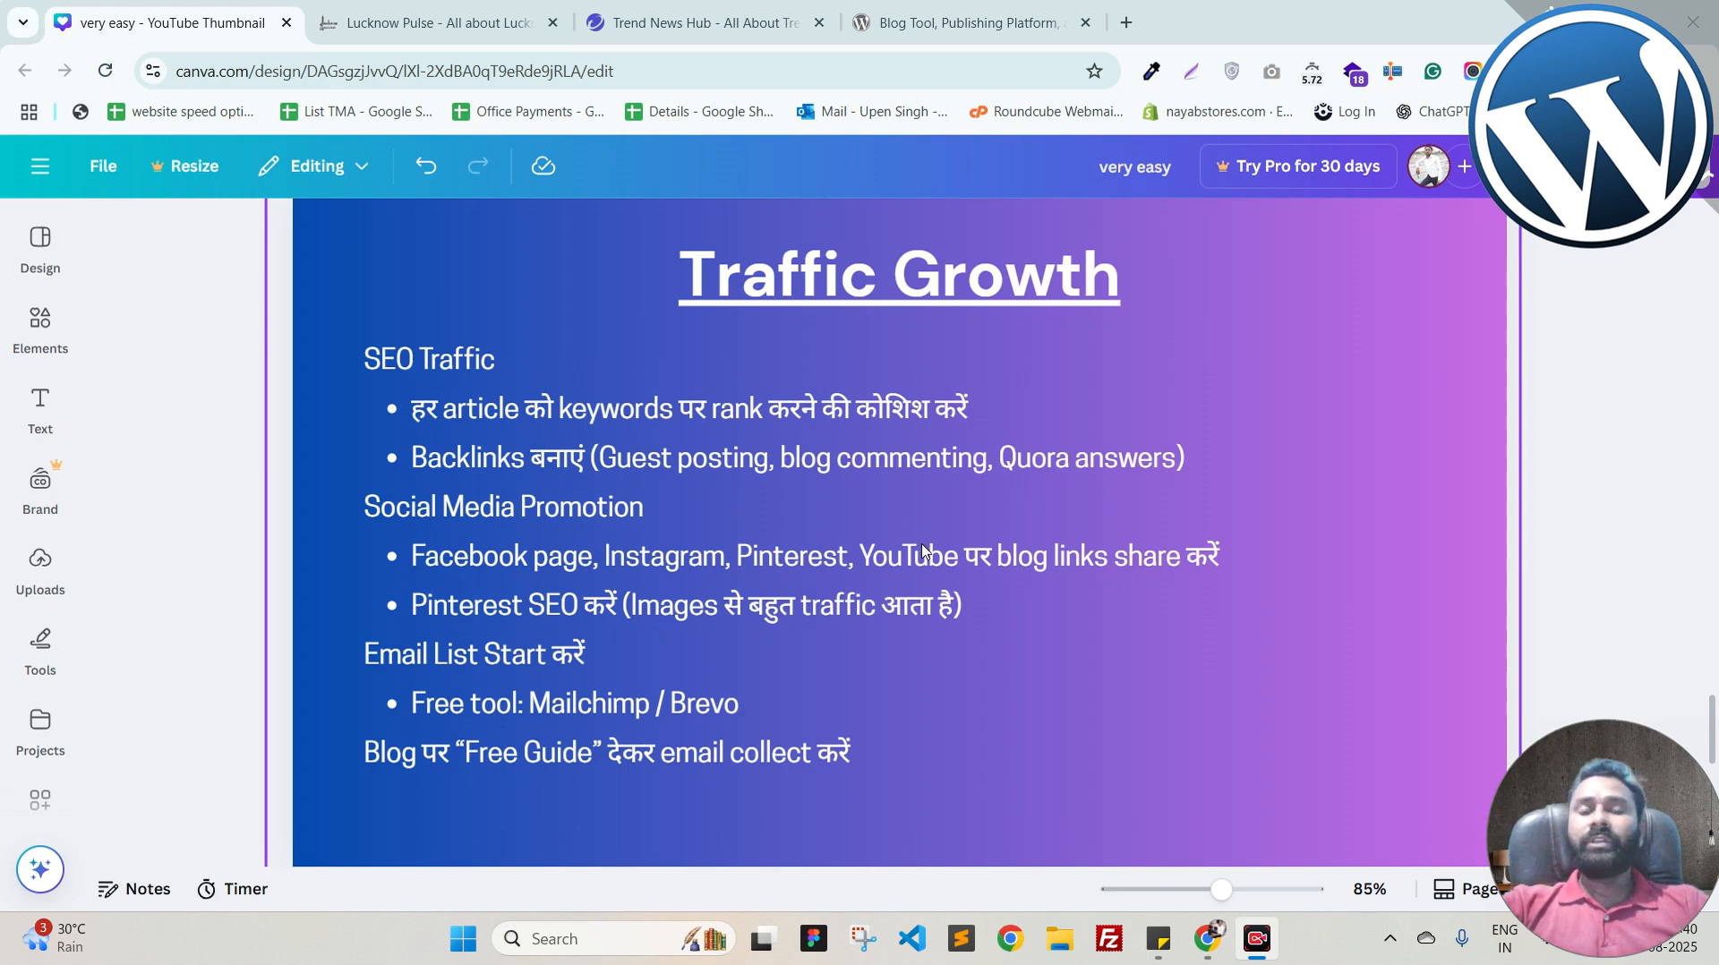
# Step: Scroll to the final Monetization slide, then switch to the Lucknow Pulse blog tab
pyautogui.scroll(-3, 923, 550)
pyautogui.scroll(1, 922, 550)
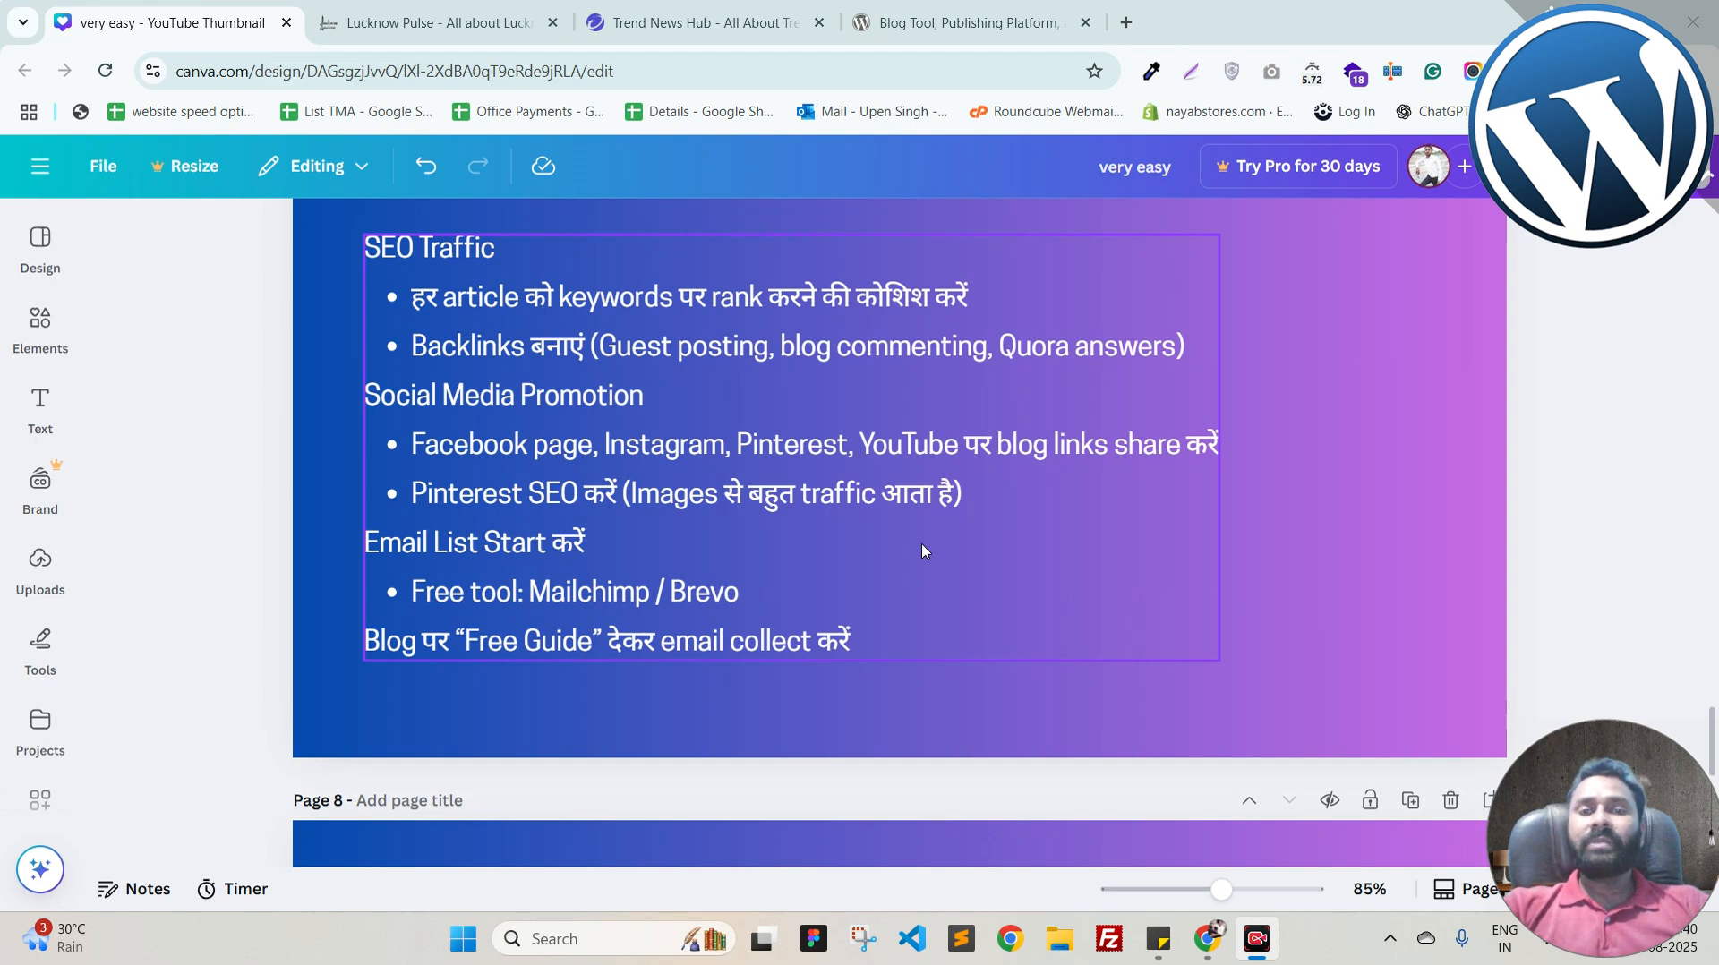
pyautogui.scroll(-6, 874, 497)
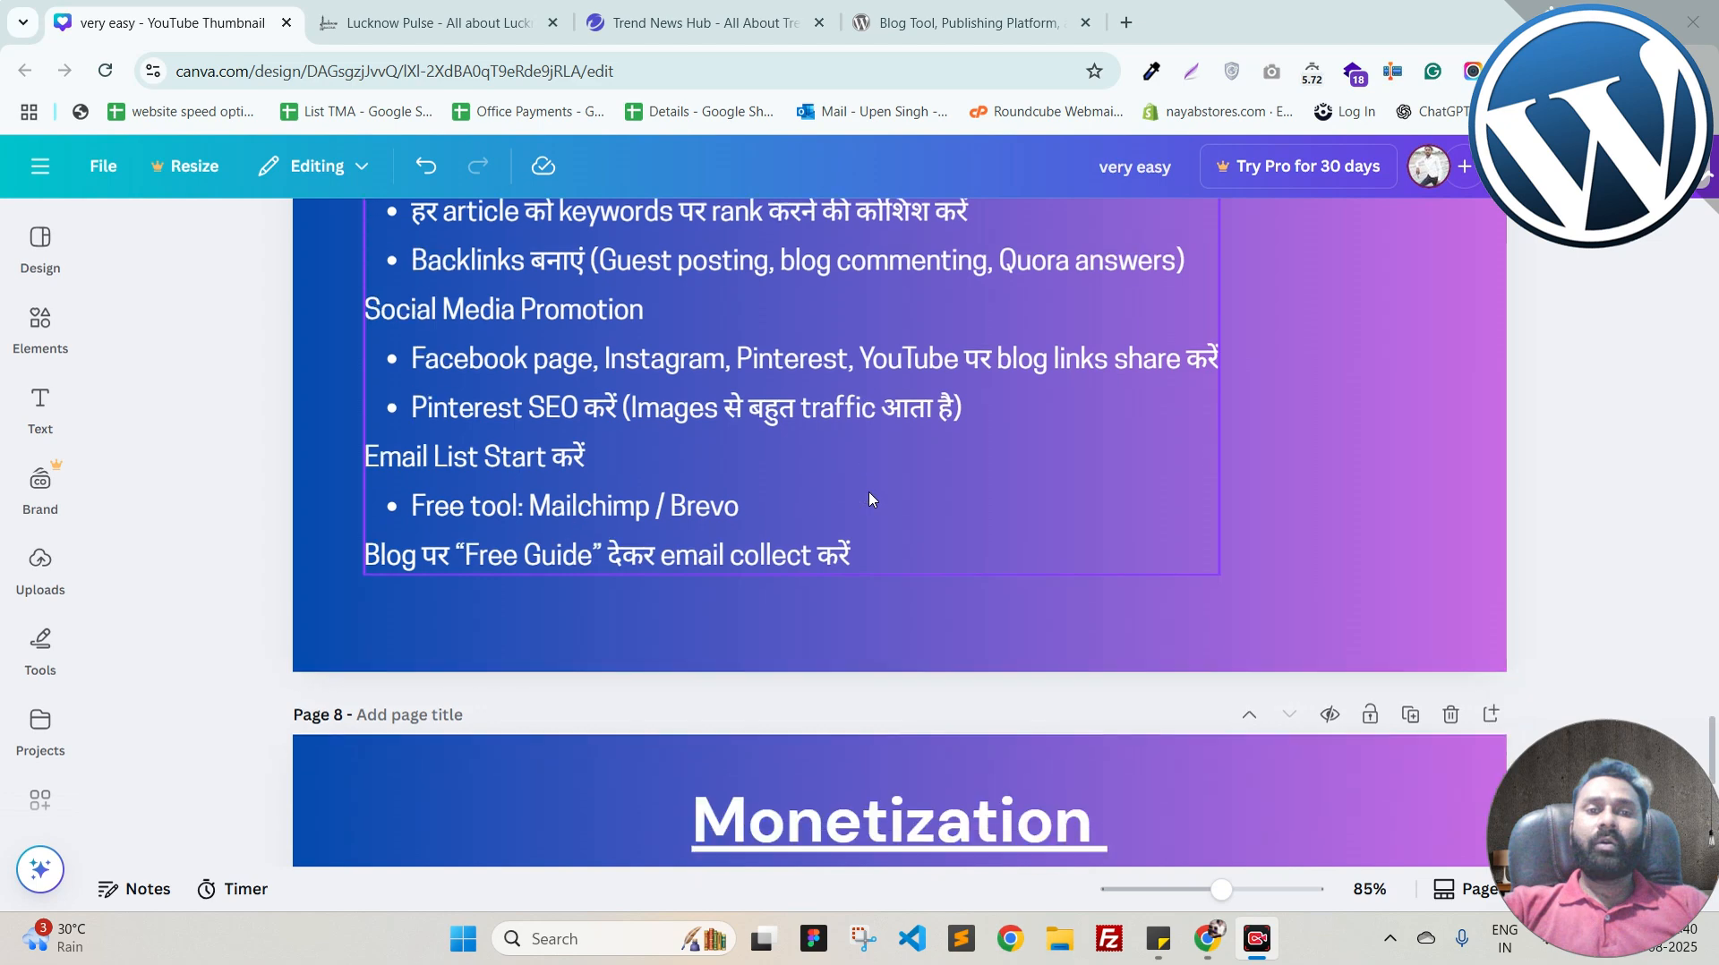
pyautogui.scroll(-1, 873, 497)
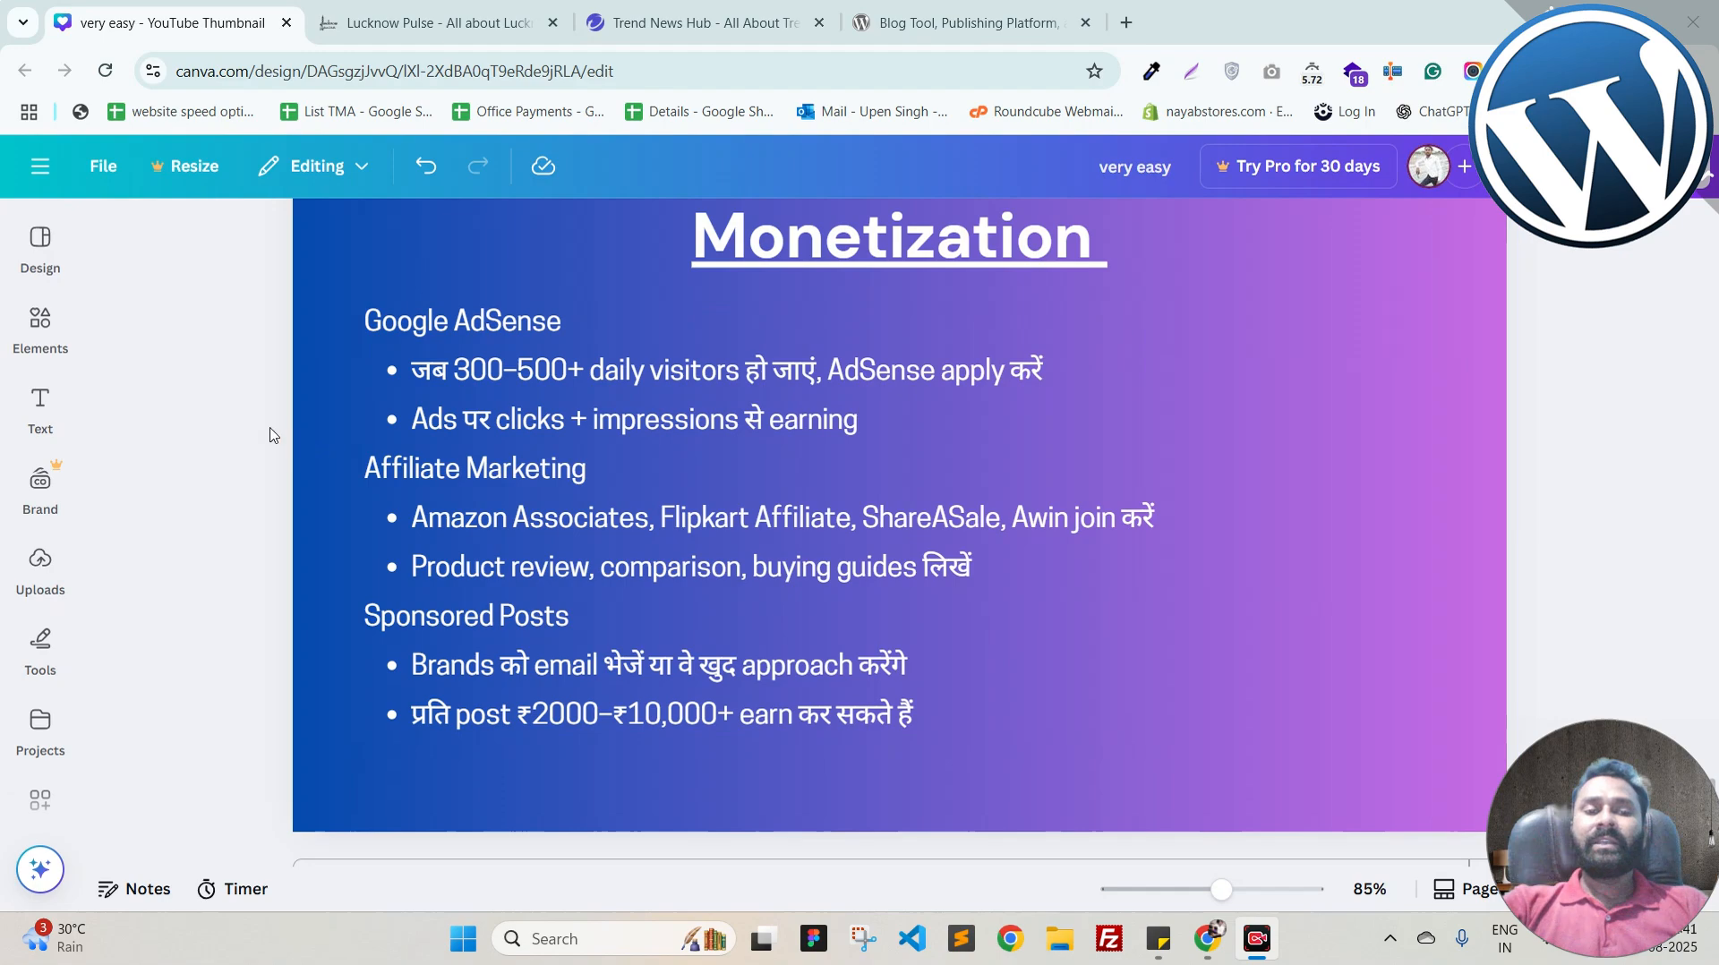
pyautogui.scroll(-1, 273, 431)
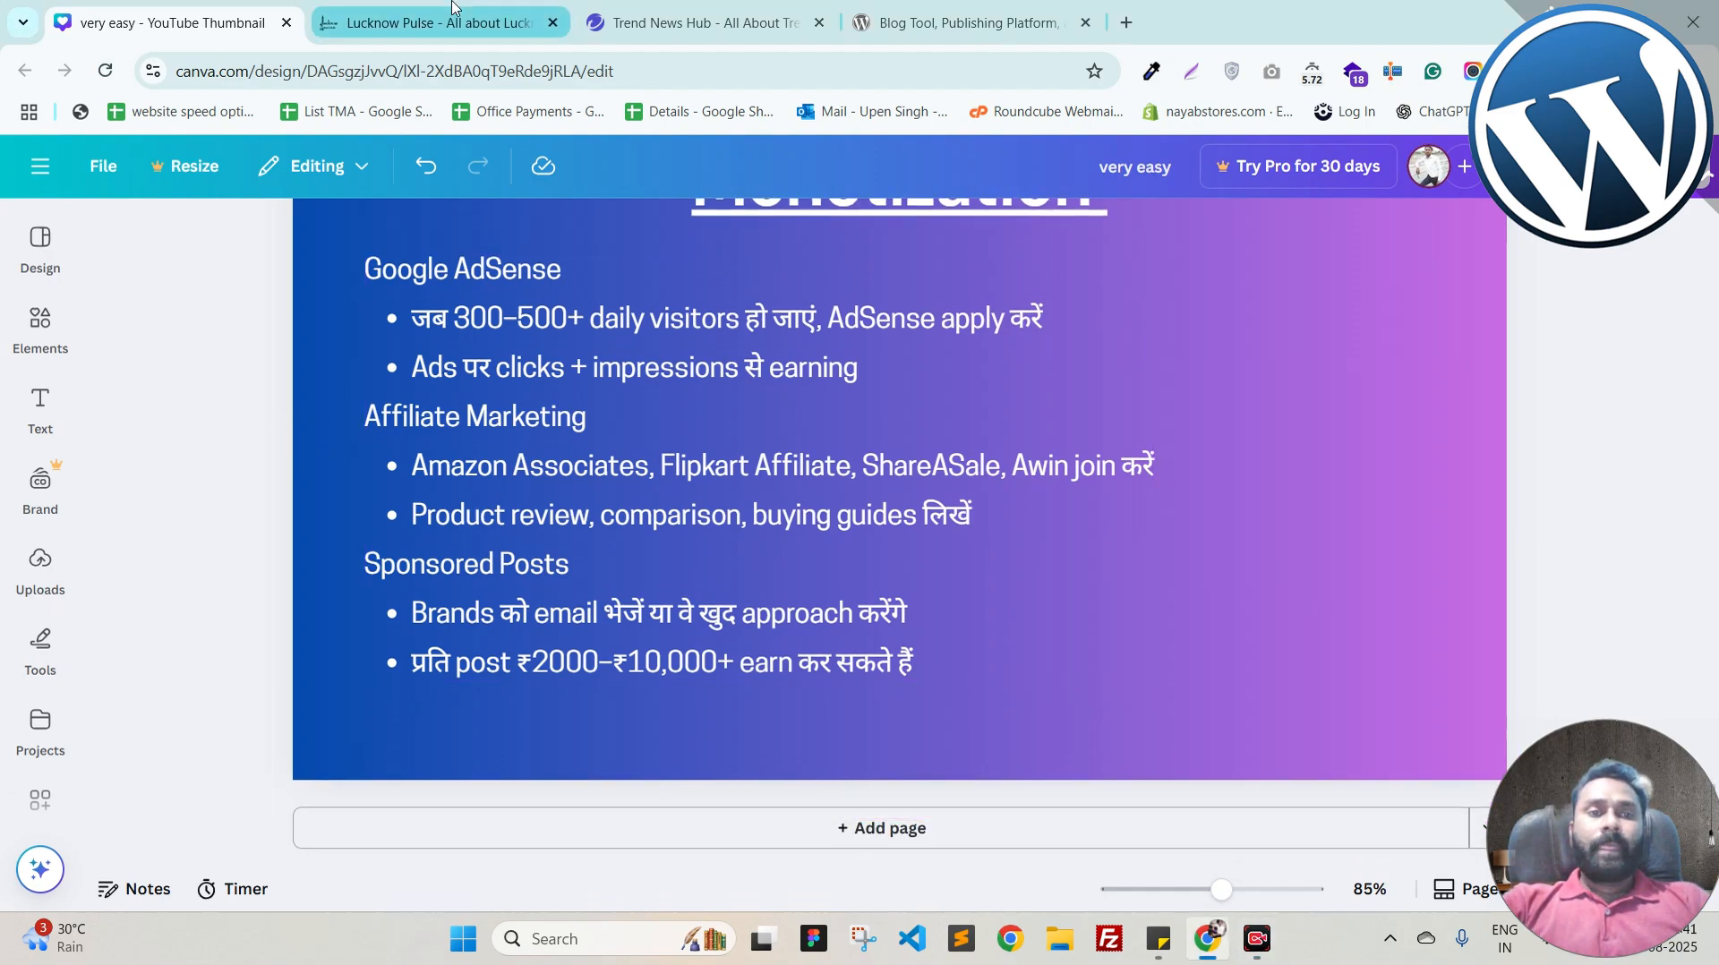
pyautogui.click(439, 22)
# Step: Browse the Lucknow Pulse homepage stories and open the full Rang-e-Kamal Festival report
pyautogui.scroll(-3, 484, 365)
pyautogui.scroll(-10, 789, 382)
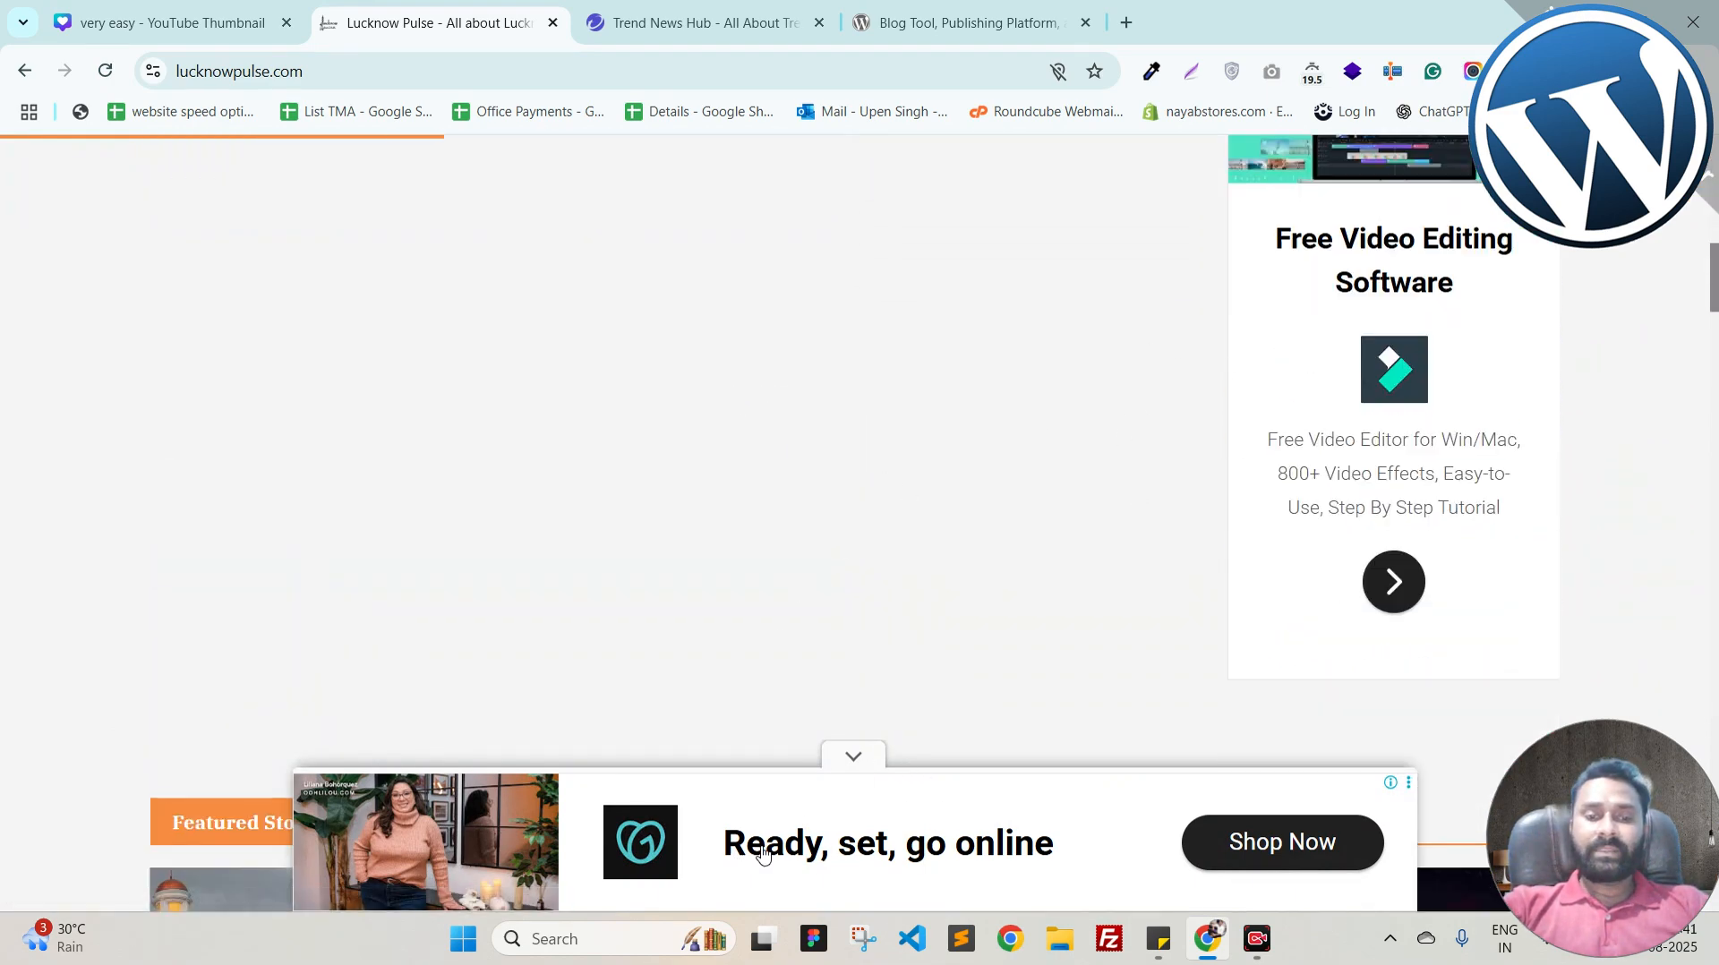
pyautogui.scroll(-10, 951, 609)
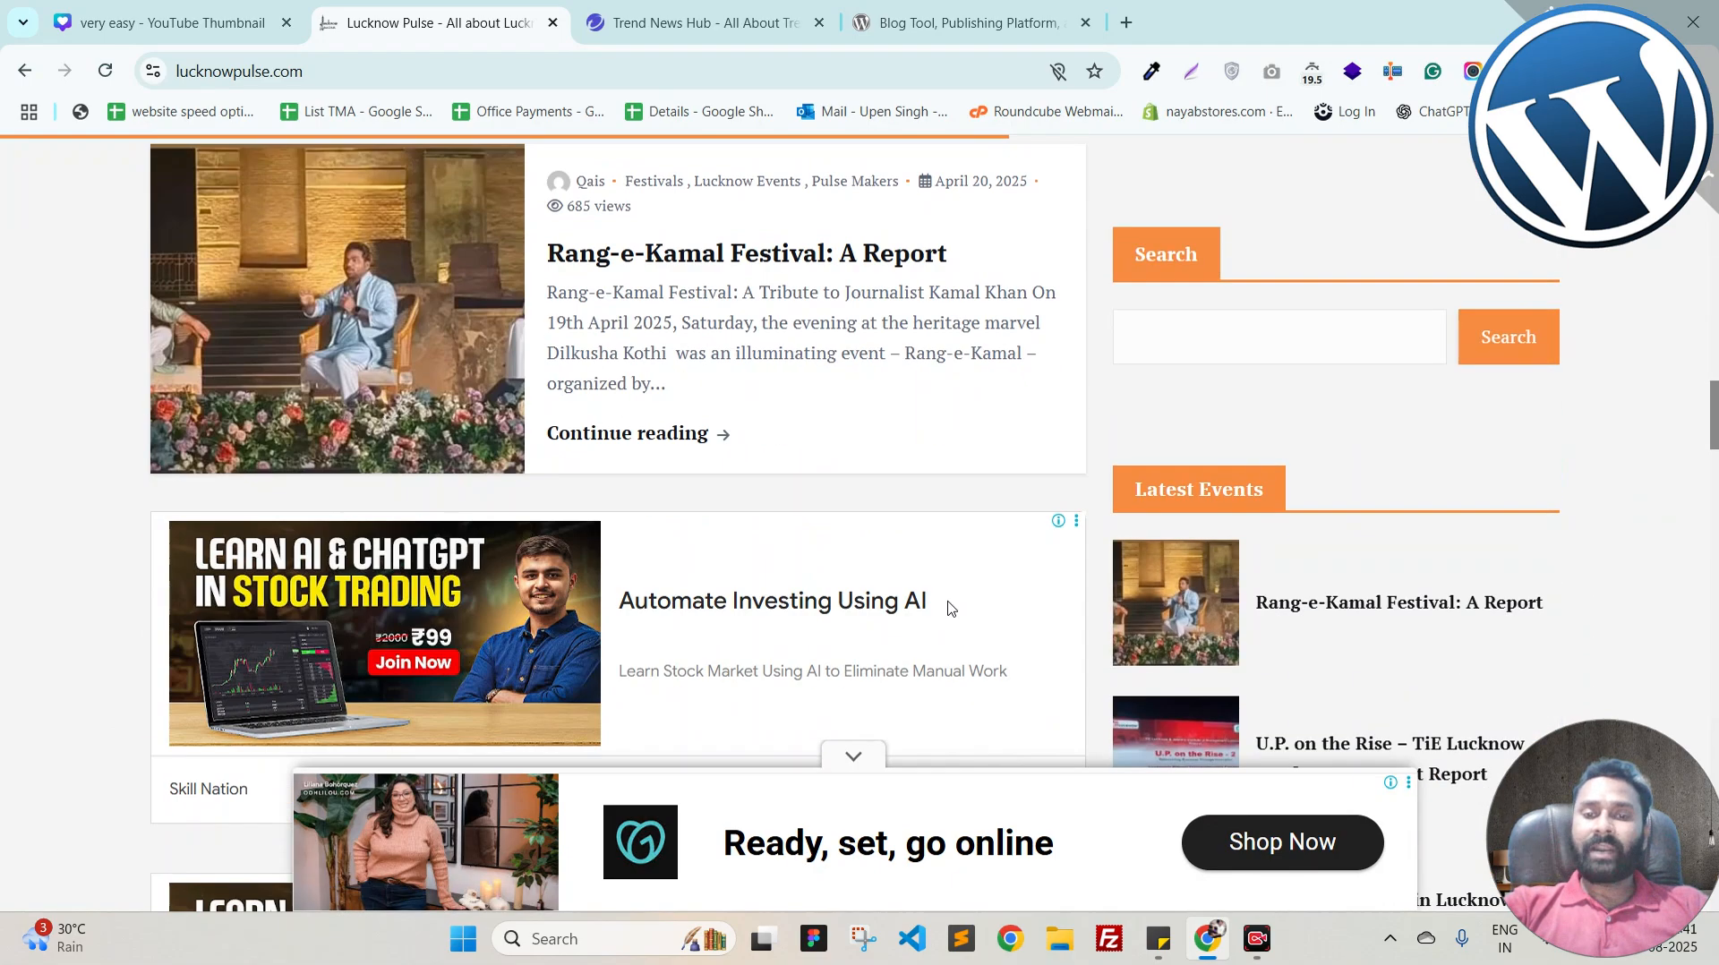
pyautogui.scroll(10, 1124, 717)
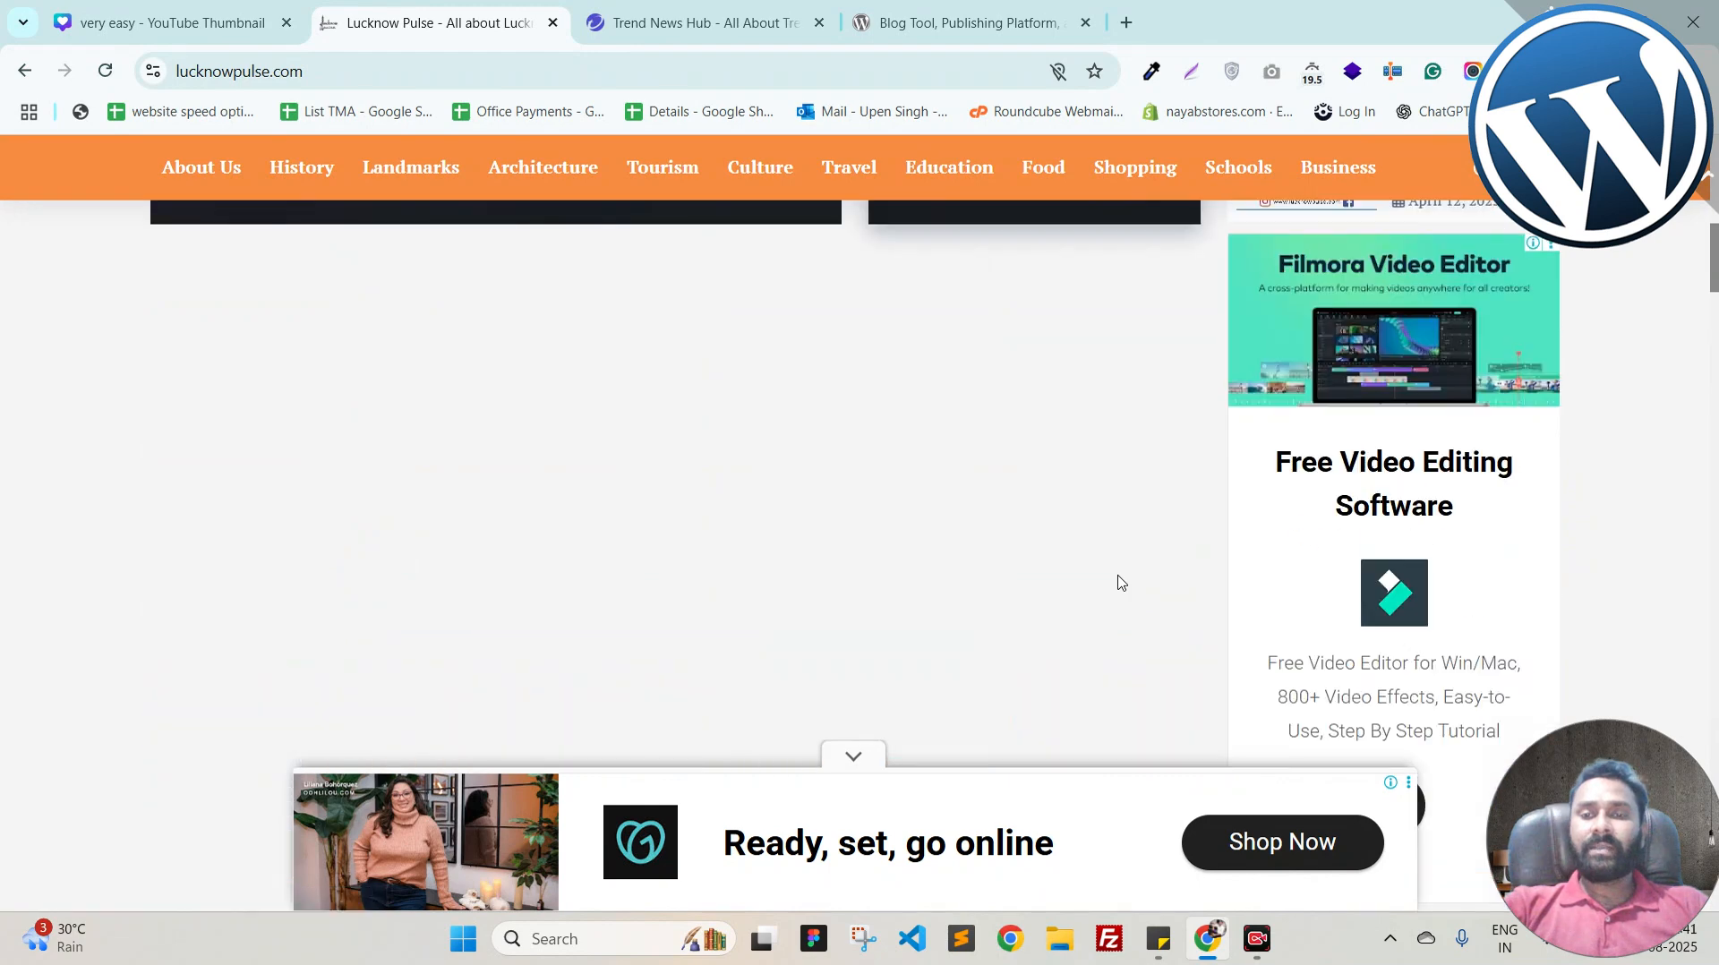
pyautogui.scroll(3, 1122, 583)
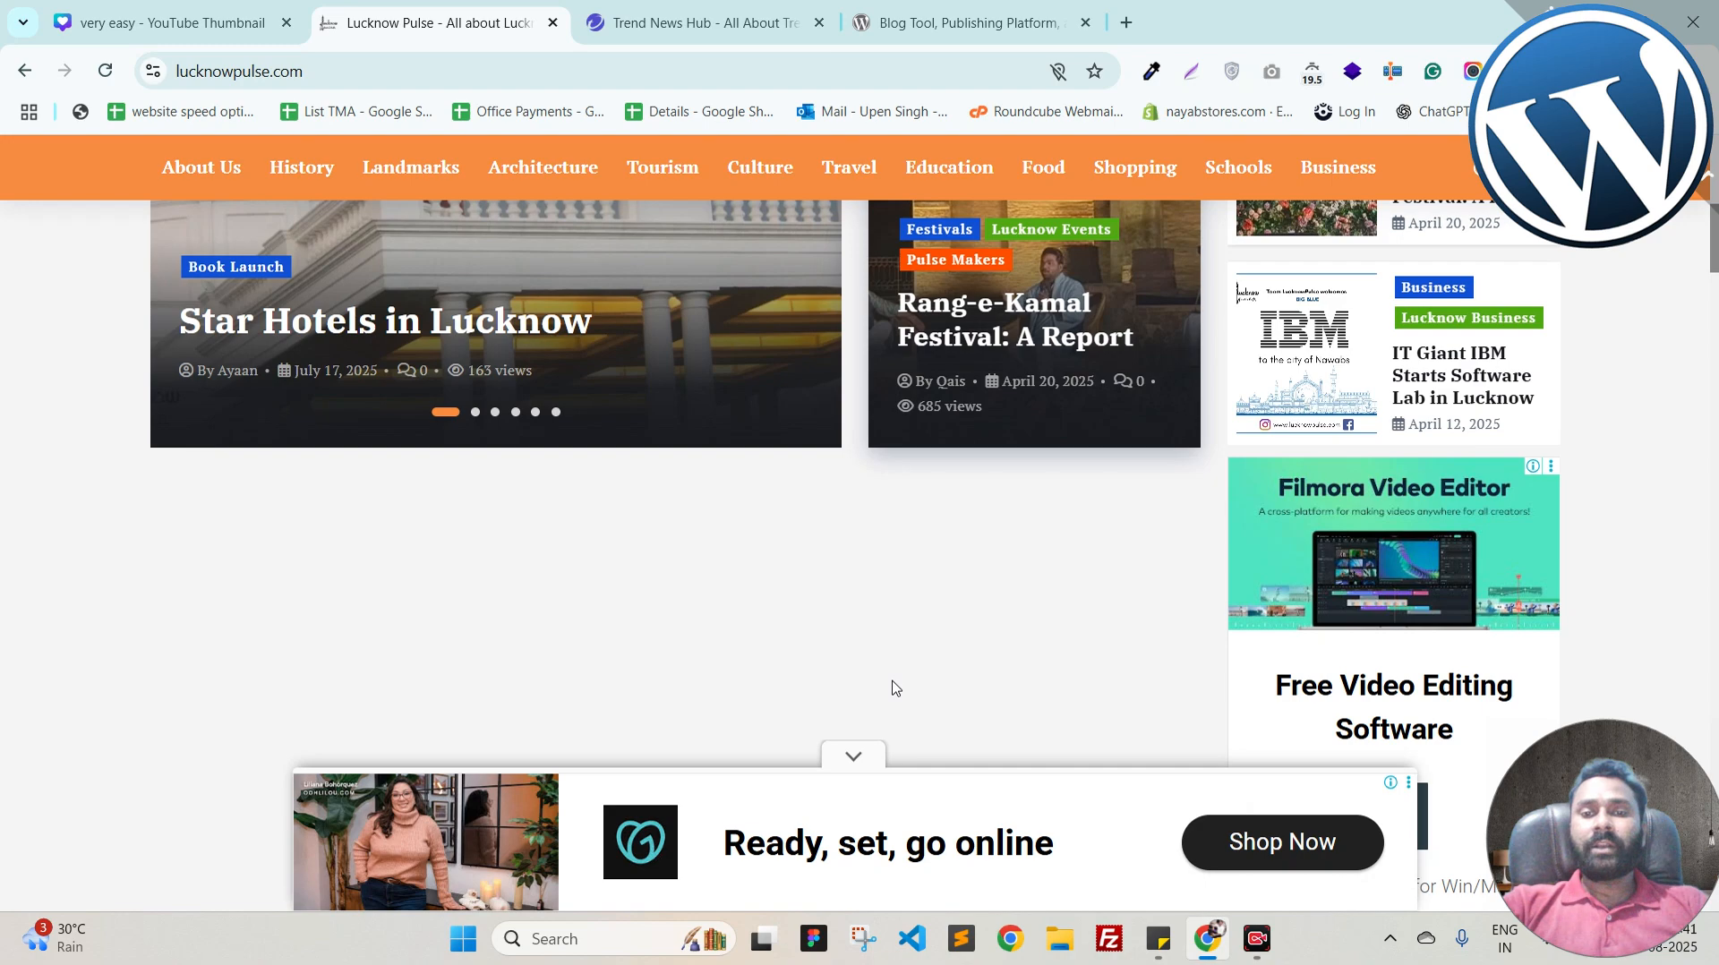
pyautogui.scroll(6, 892, 688)
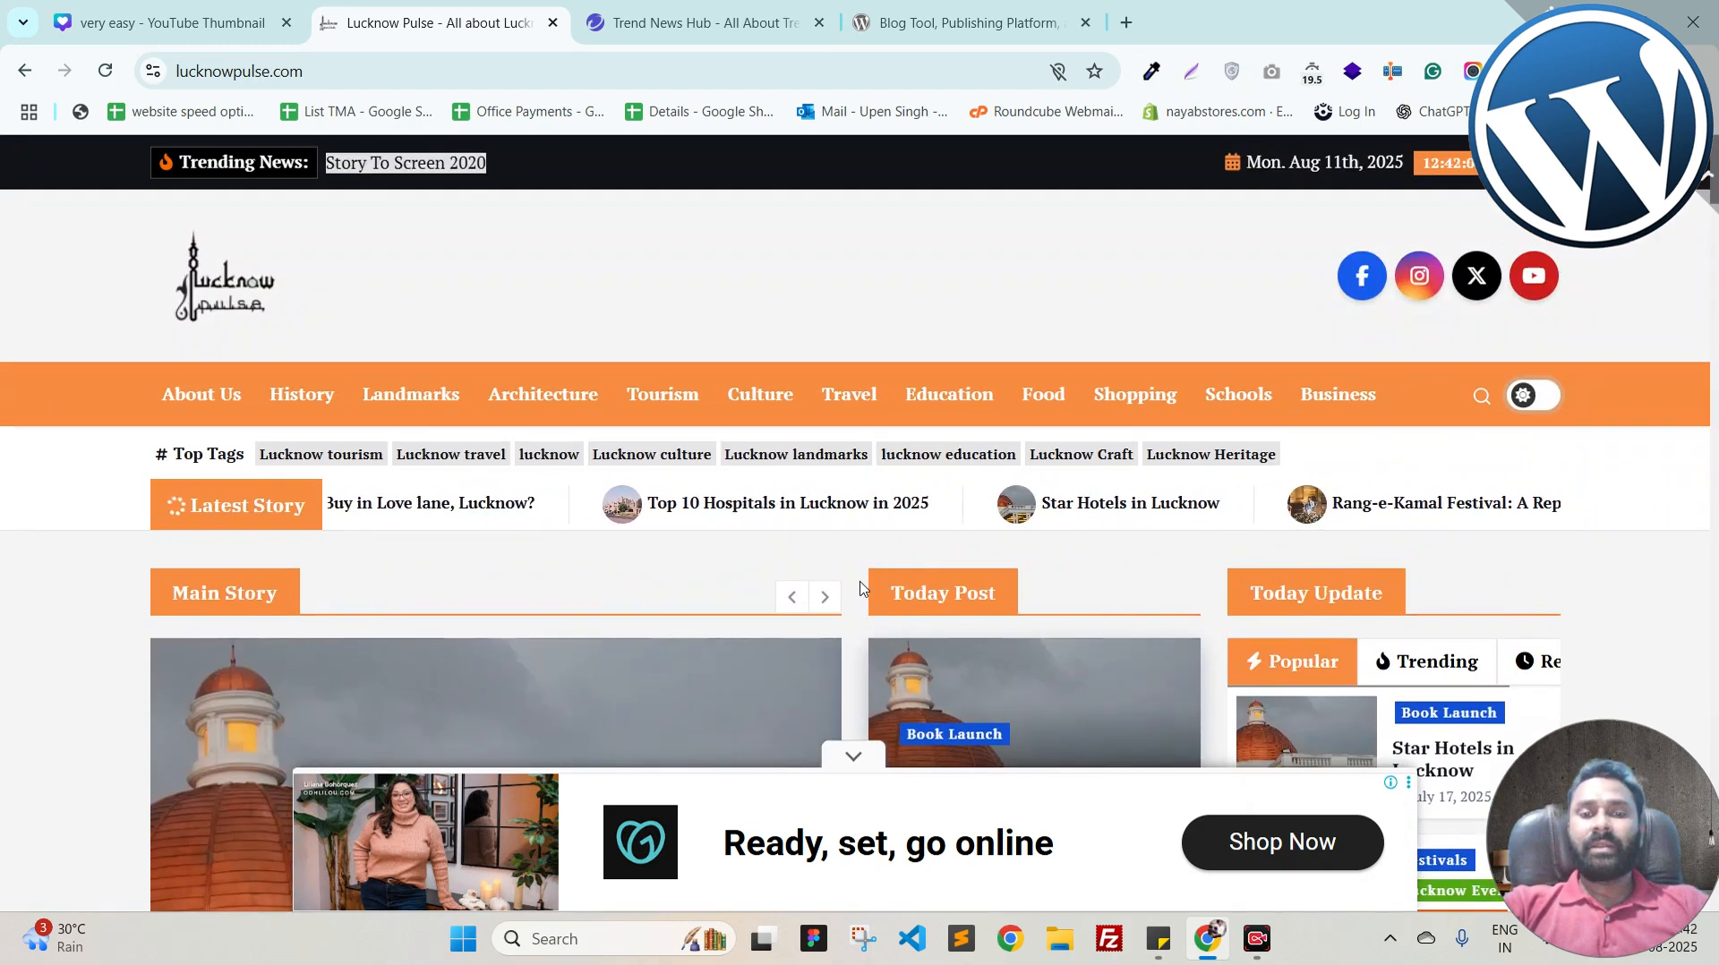
pyautogui.scroll(-5, 452, 579)
pyautogui.scroll(-10, 452, 579)
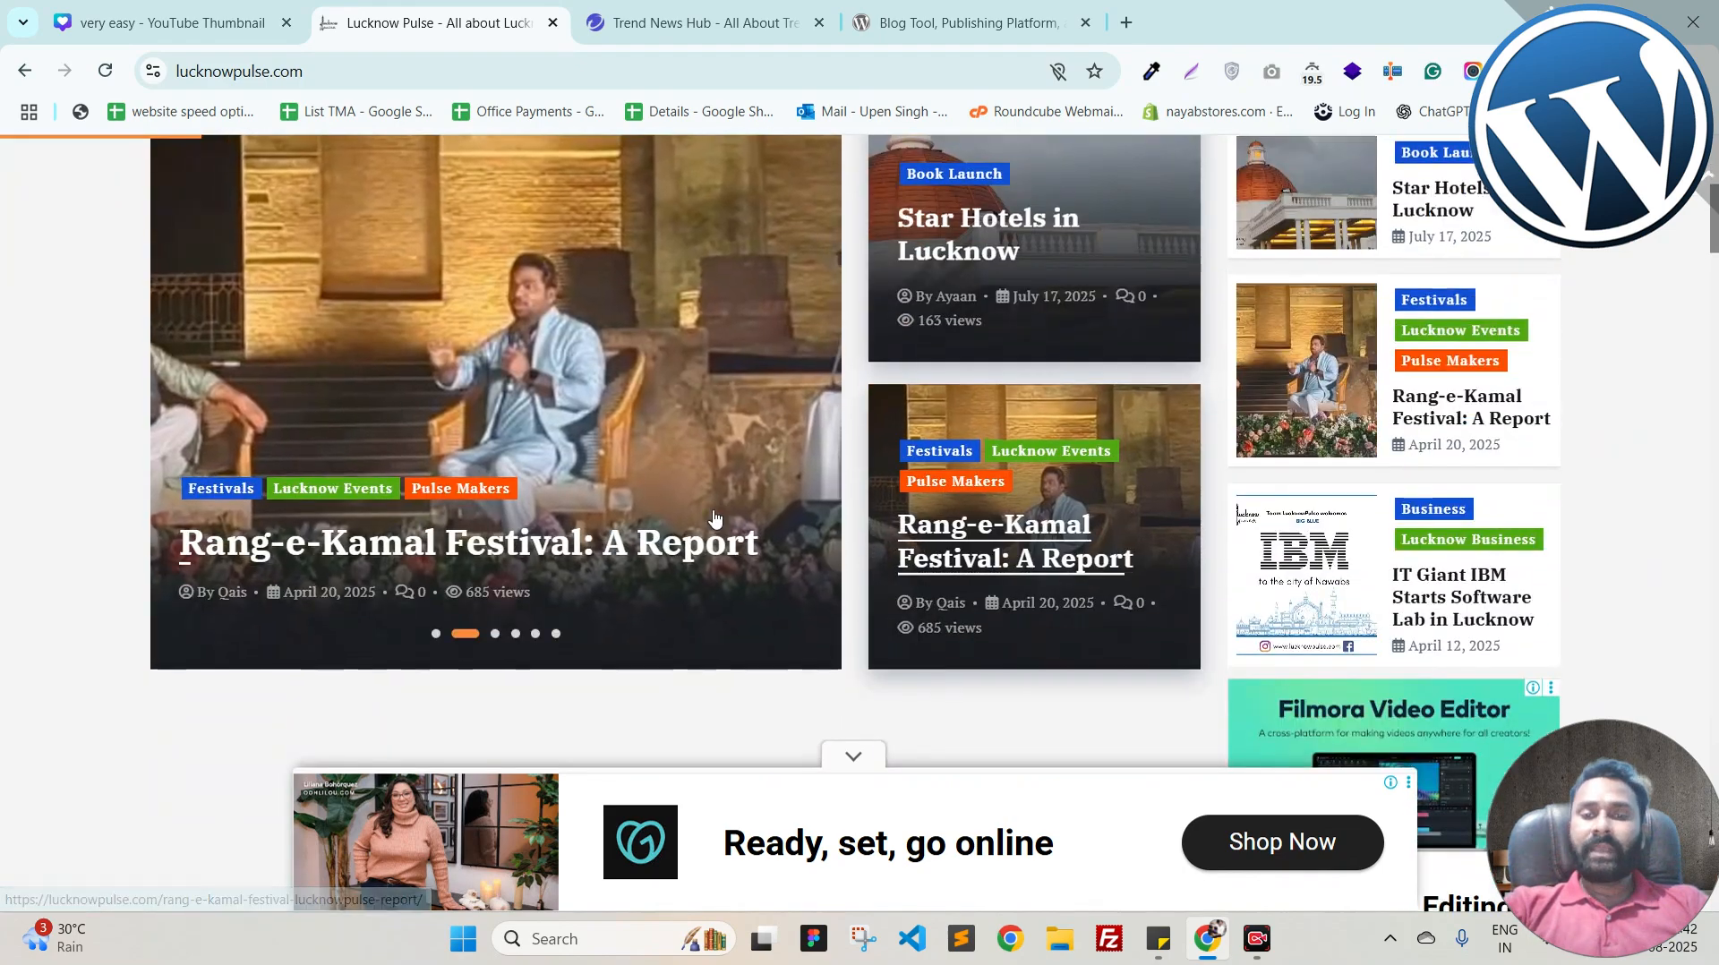
pyautogui.scroll(-10, 660, 560)
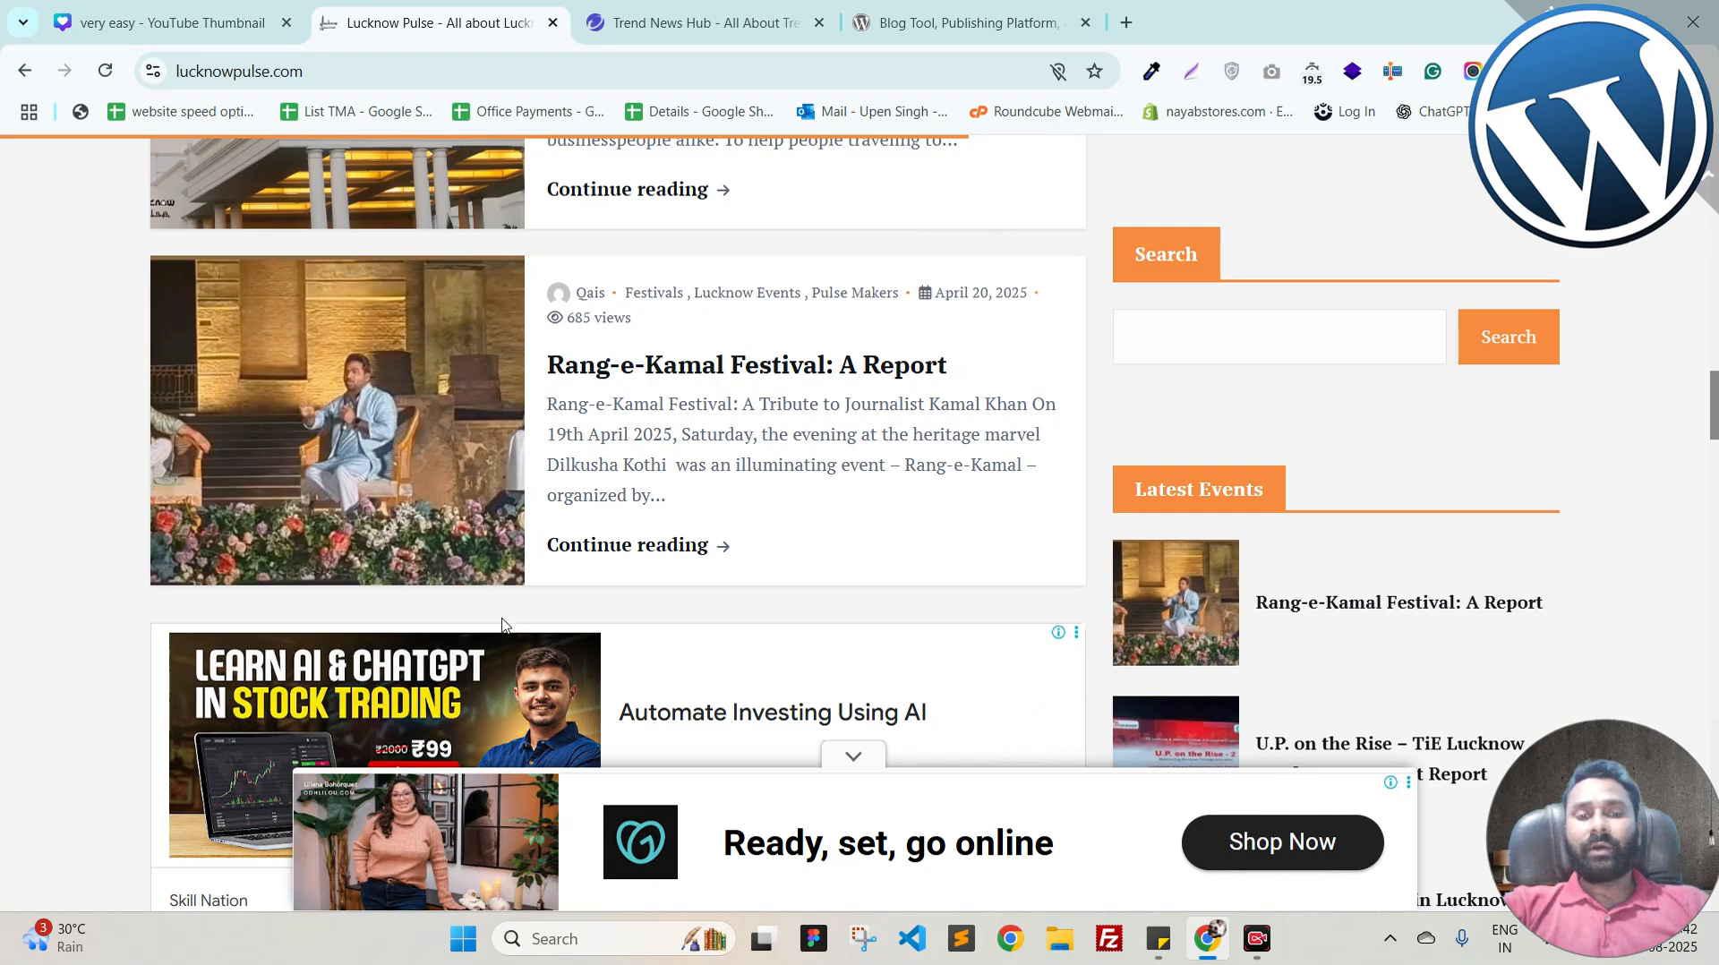
pyautogui.click(578, 545)
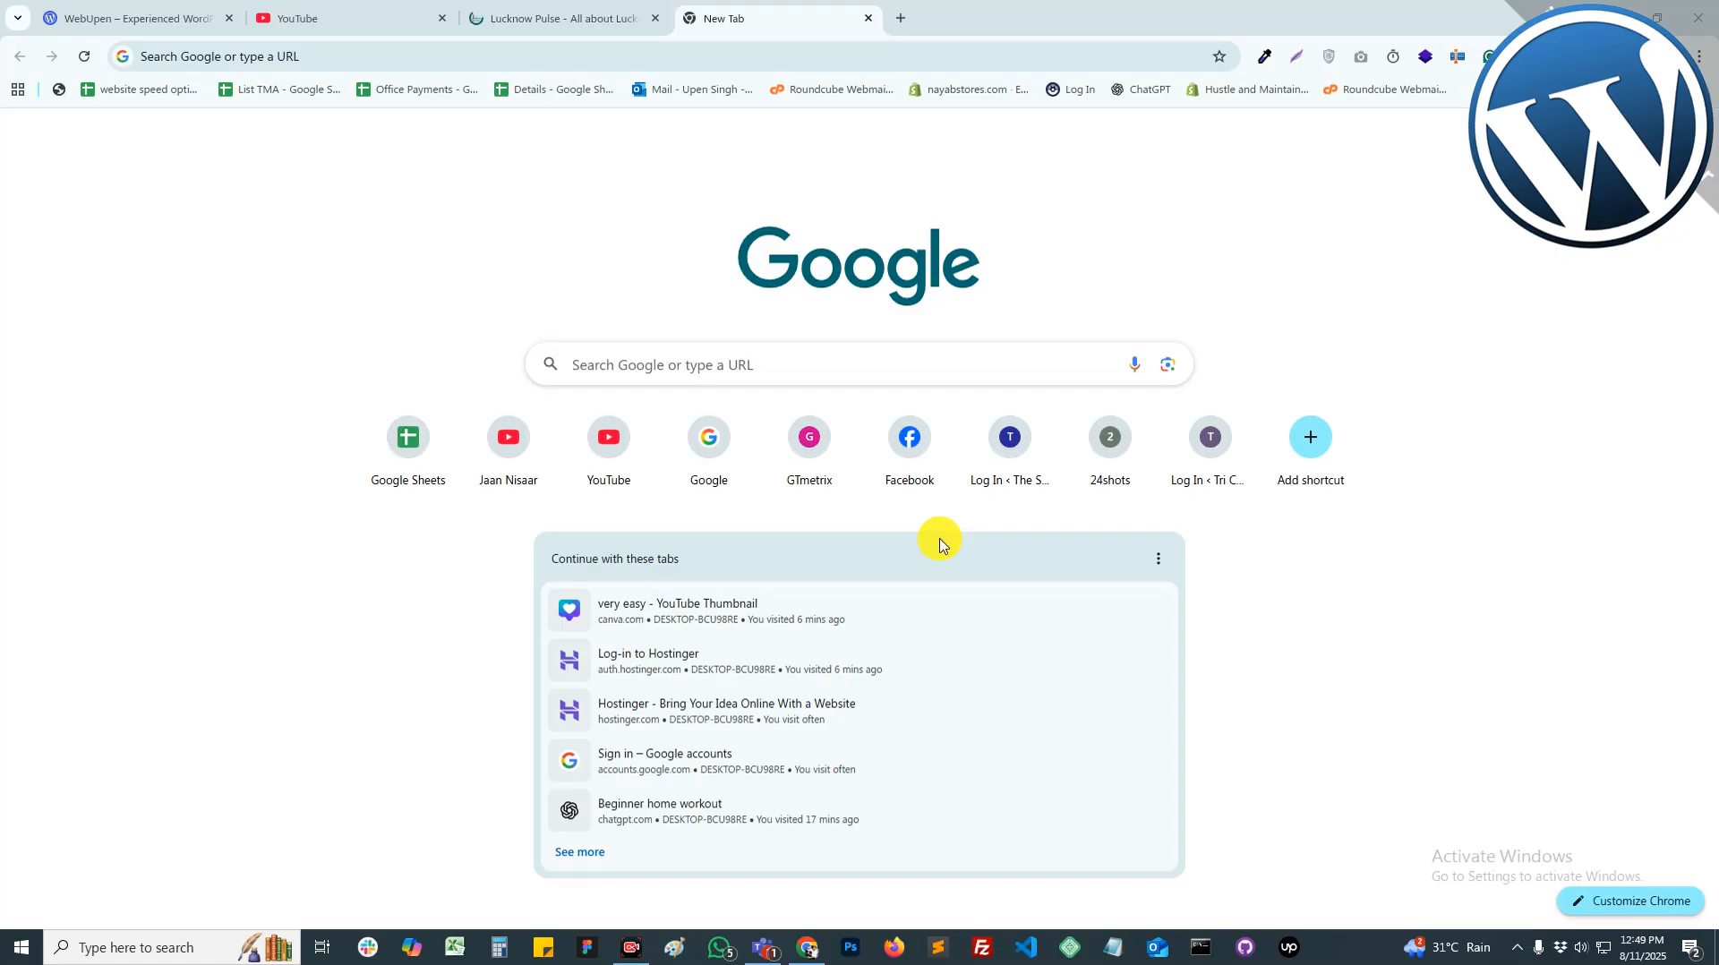
# Step: Load hostinger.in in a new tab by entering 'hos' in the address bar
pyautogui.click(642, 59)
pyautogui.write('hostinger.in')
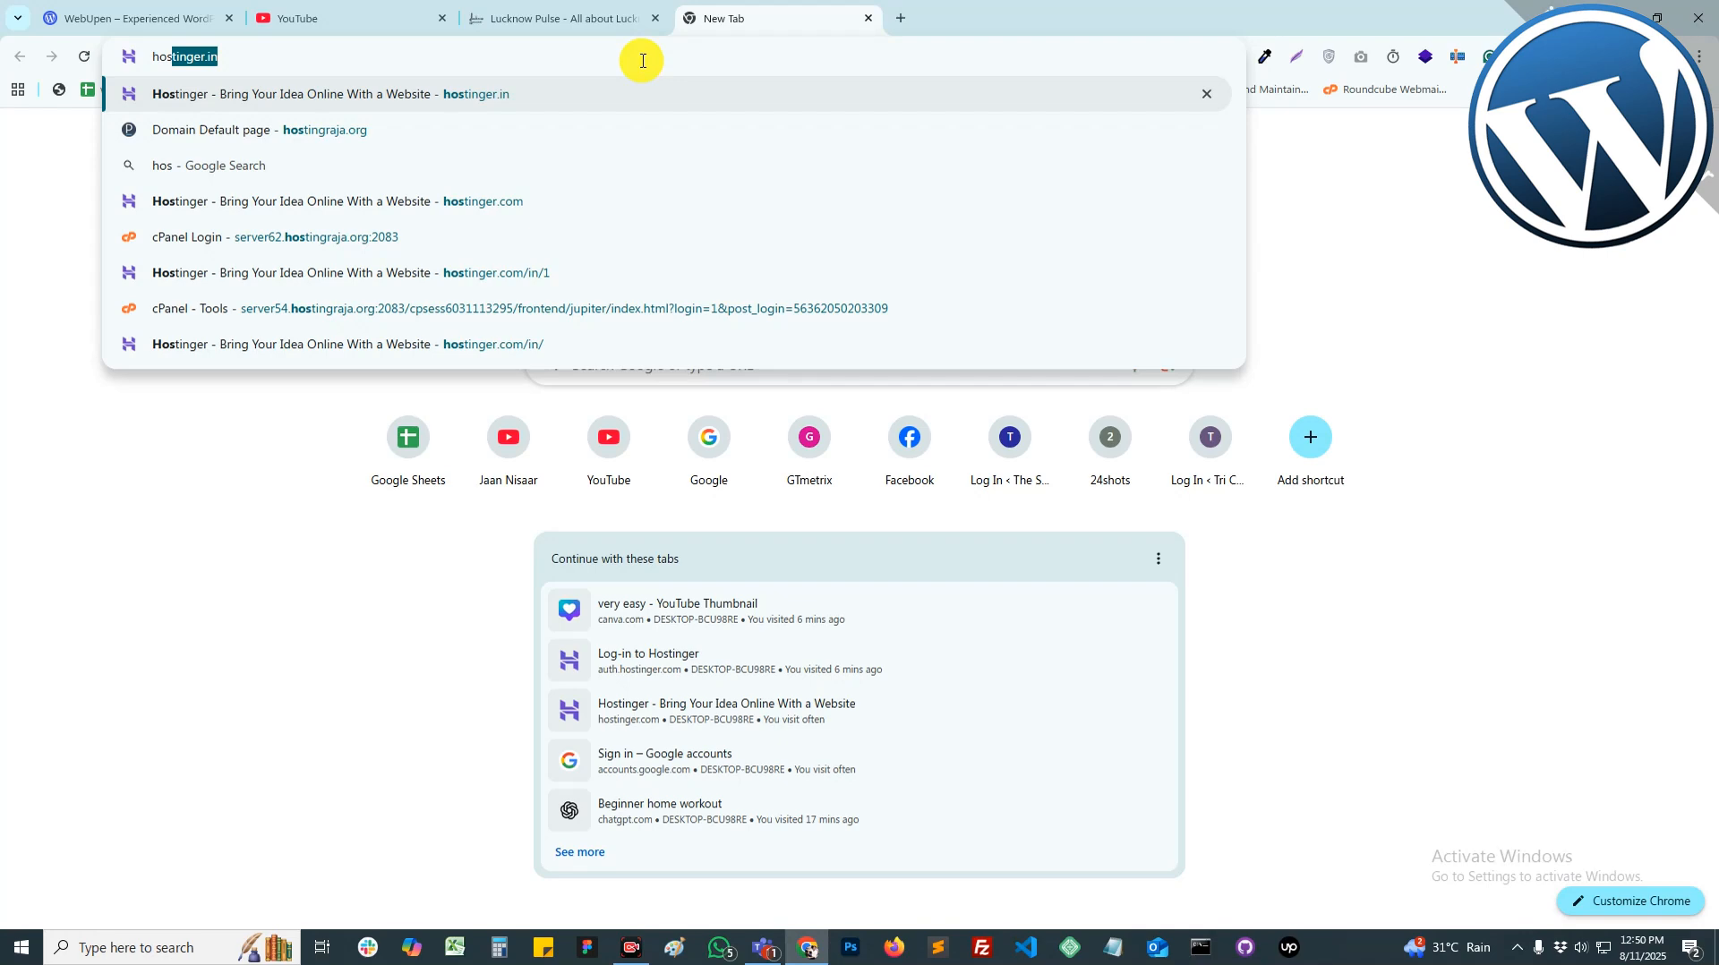
pyautogui.press('Return')
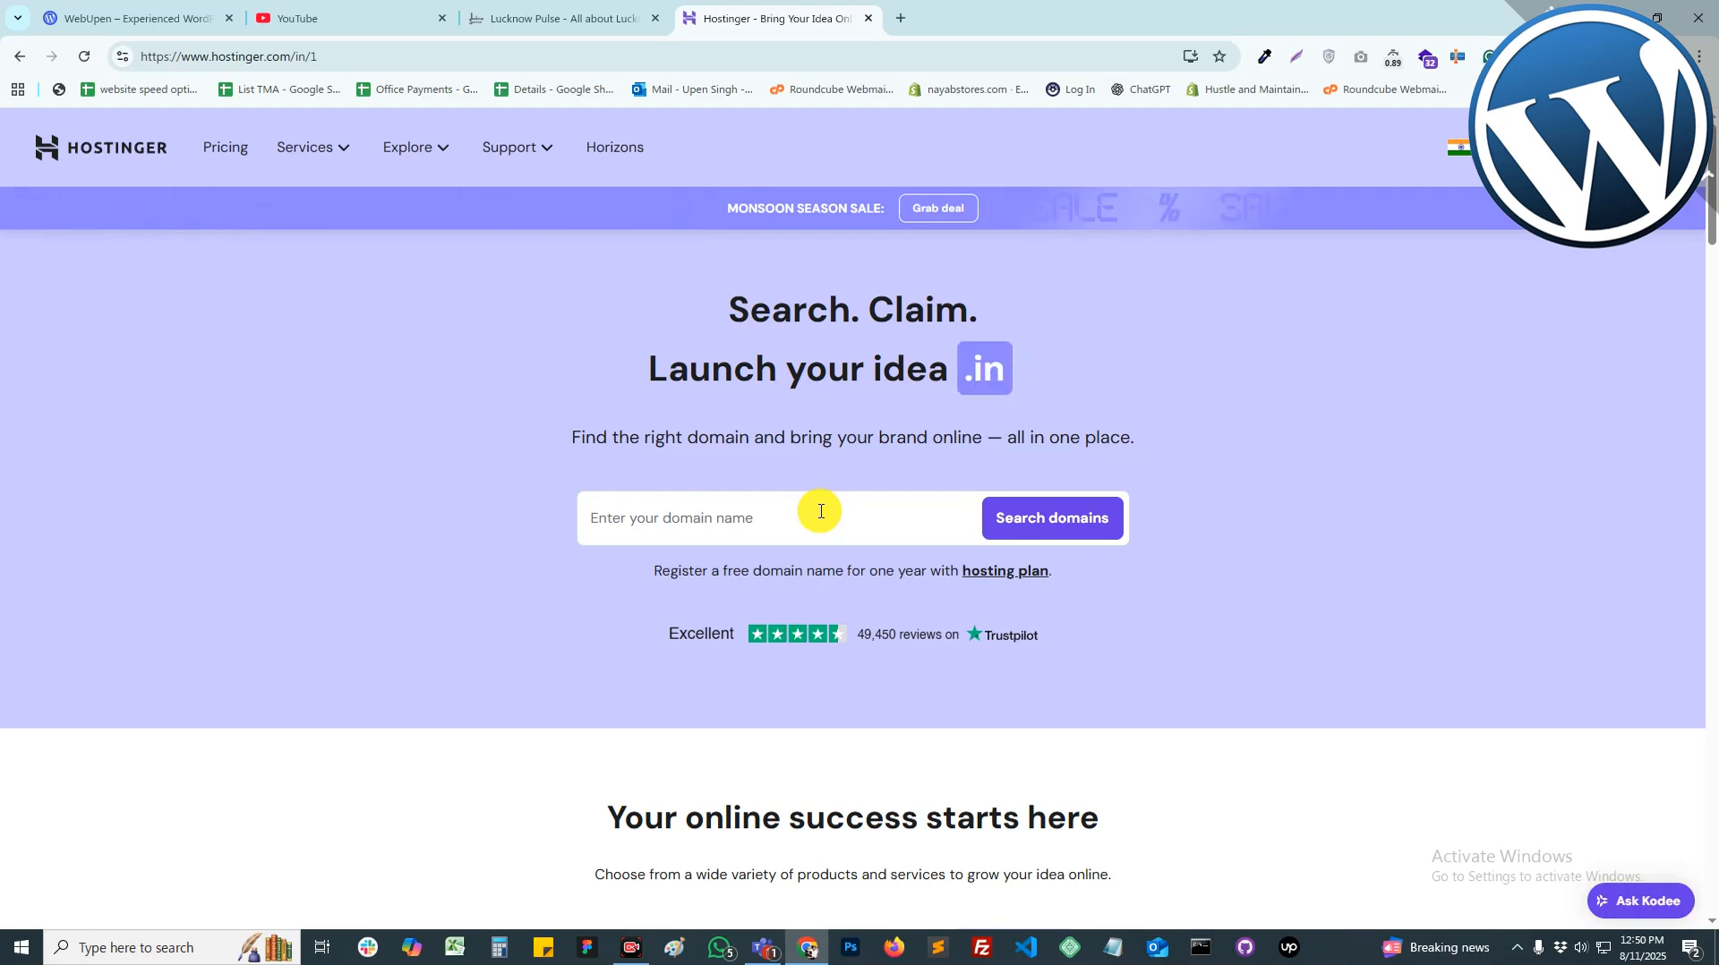
# Step: Search 'indiabloging' and claim the suggested indiabloging.com domain to view hosting bundles
pyautogui.click(820, 511)
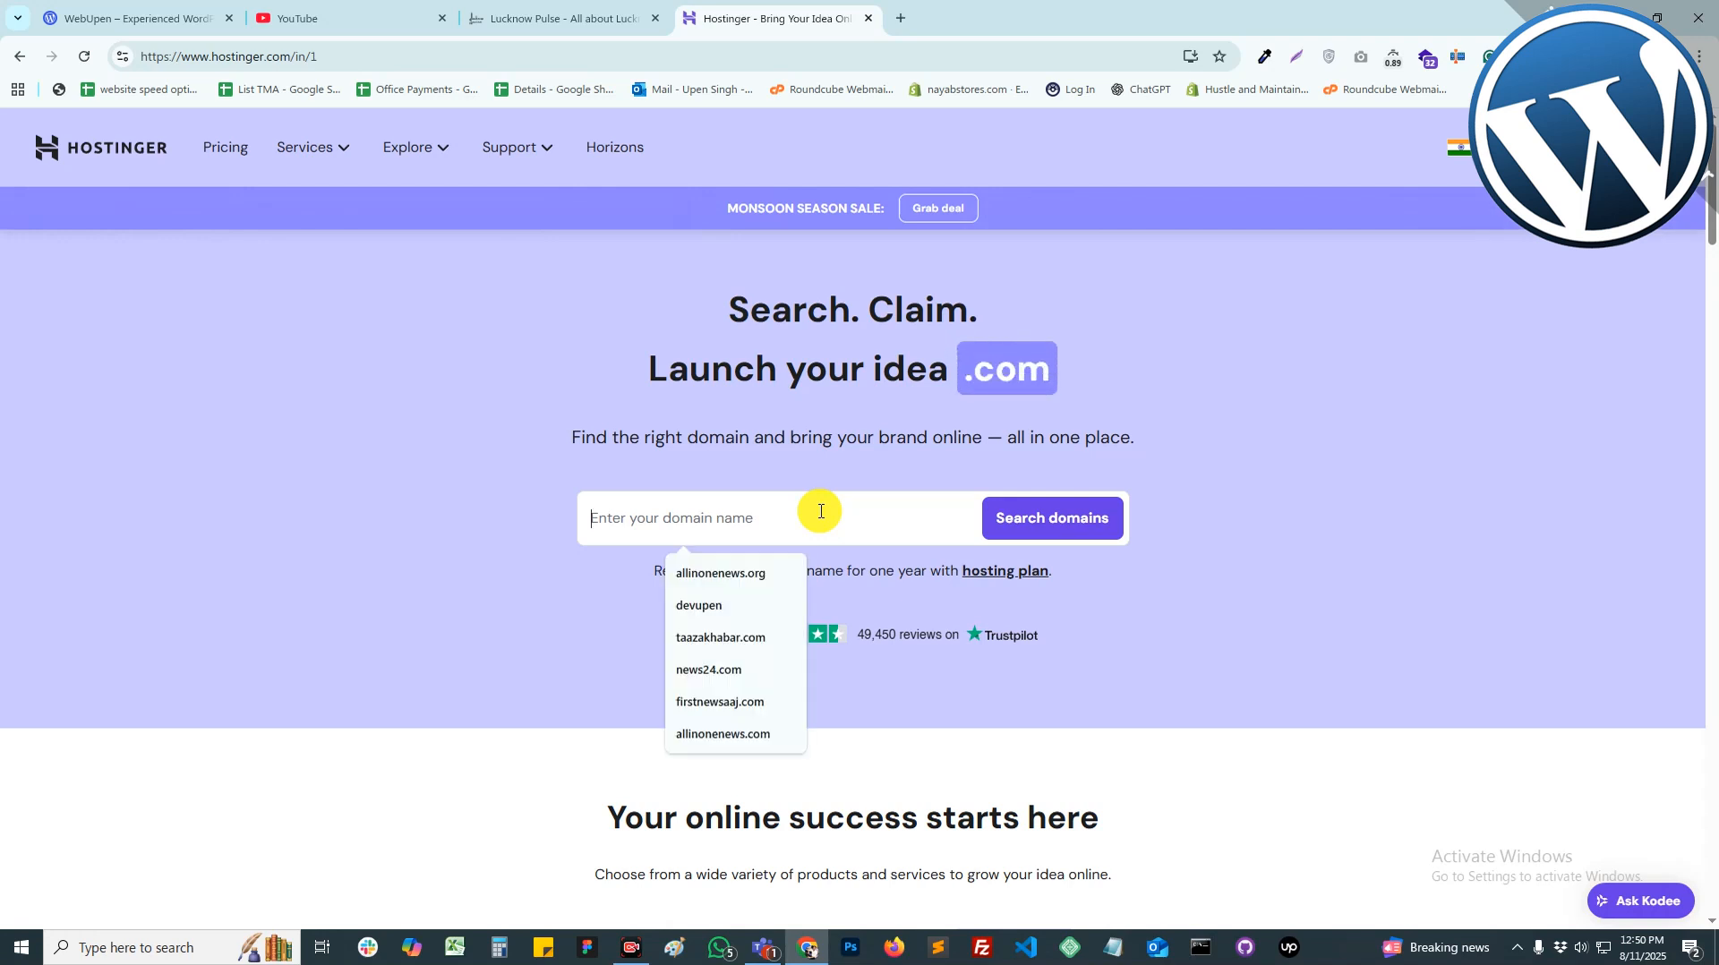
pyautogui.write('india')
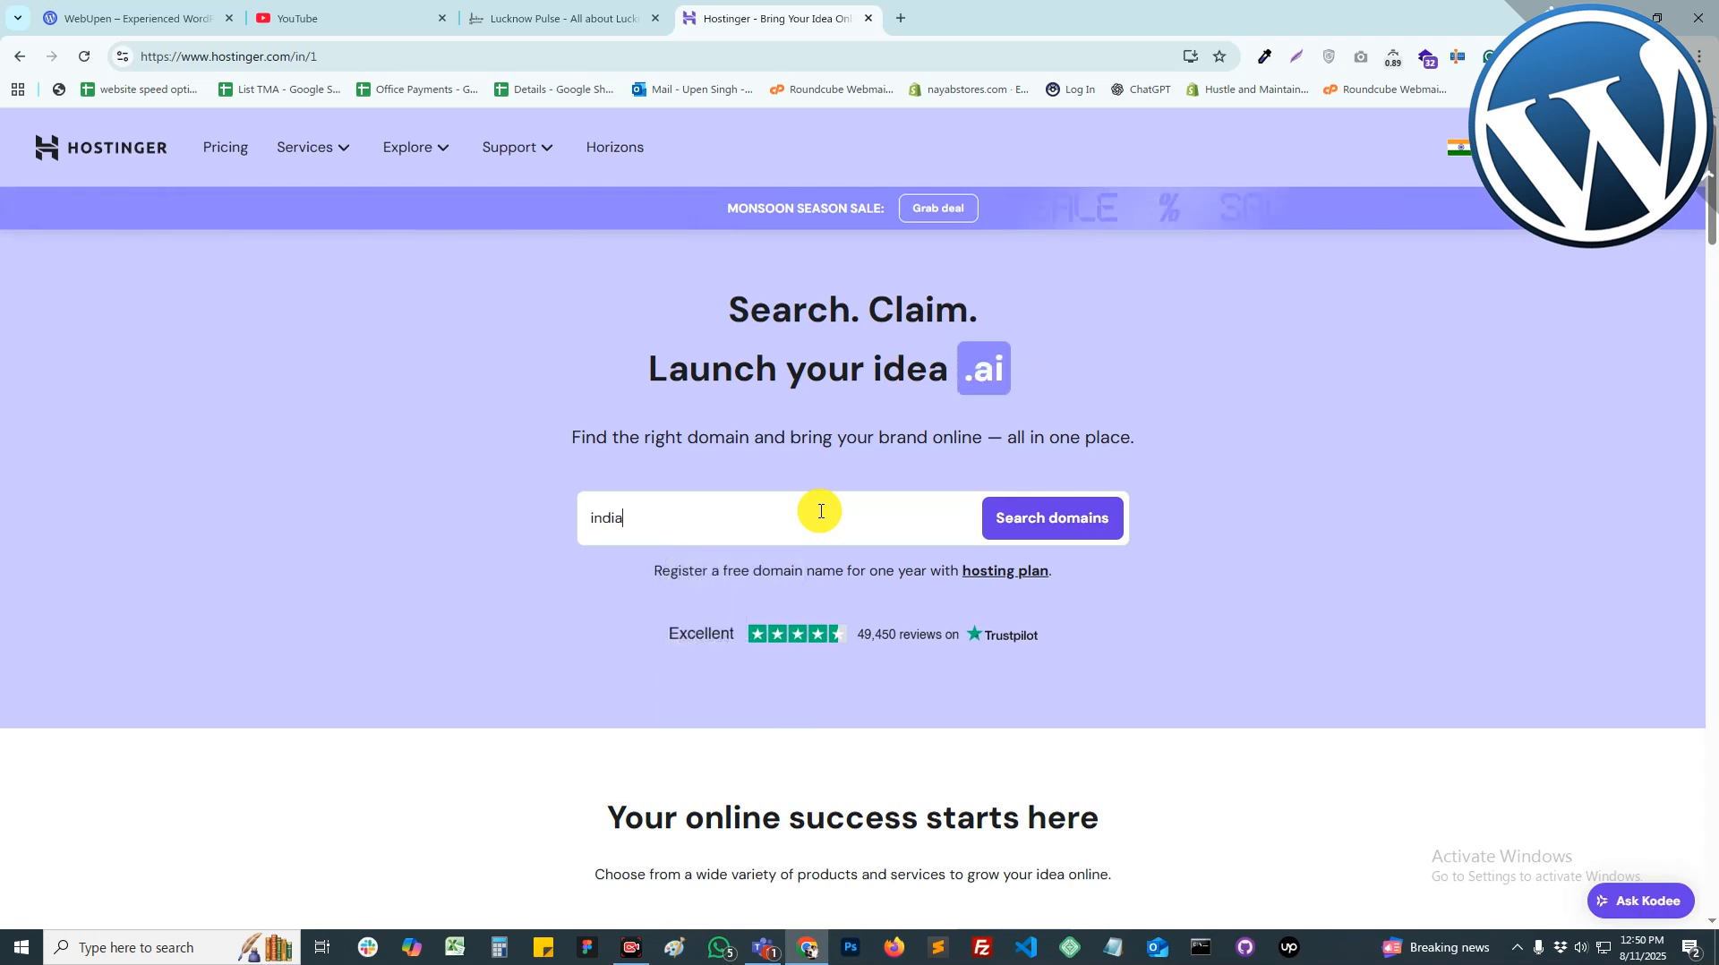
pyautogui.write('bloging')
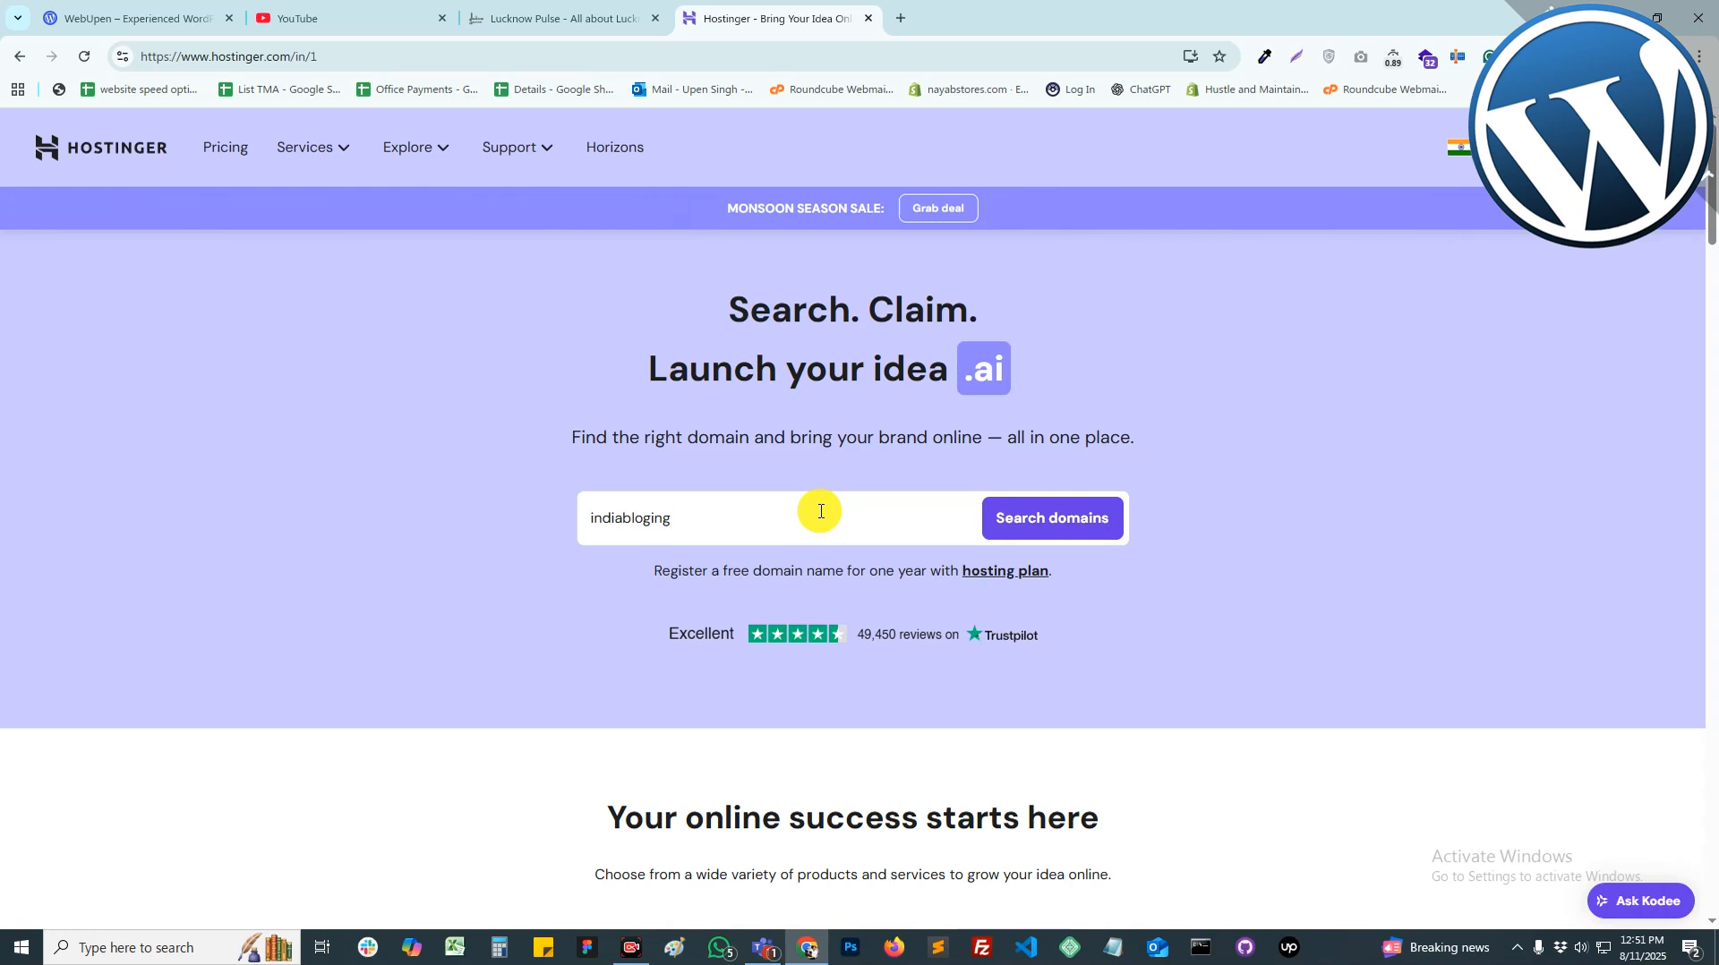
pyautogui.click(1049, 527)
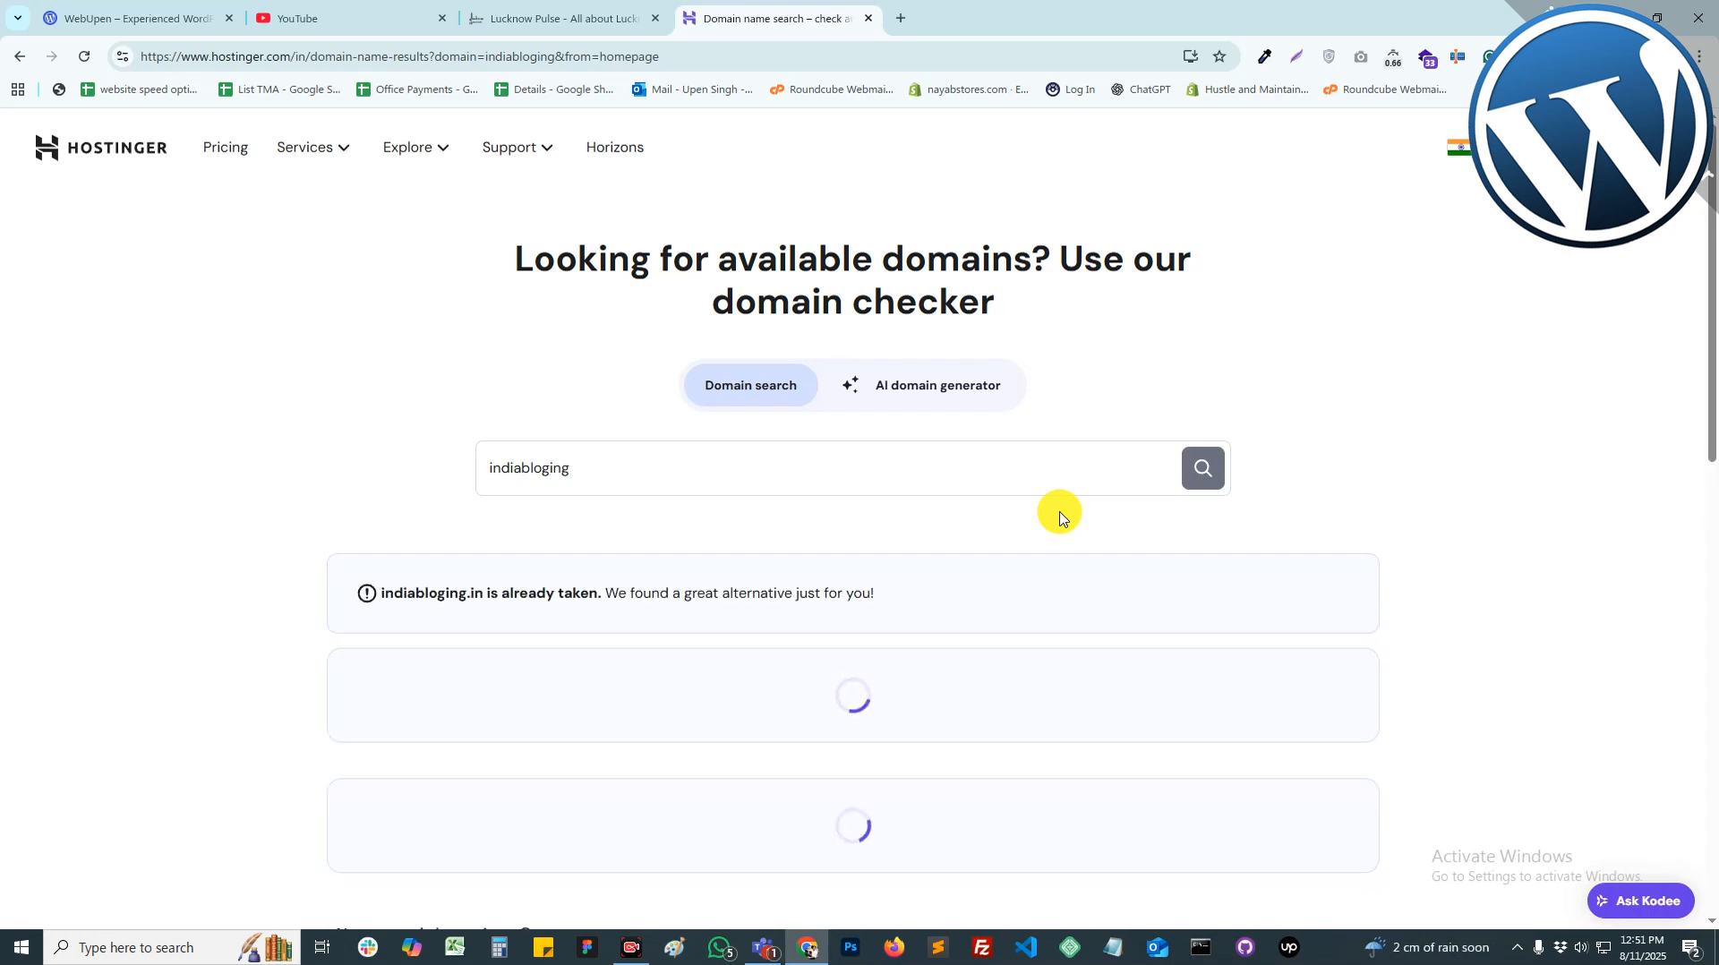
pyautogui.scroll(-1, 1057, 513)
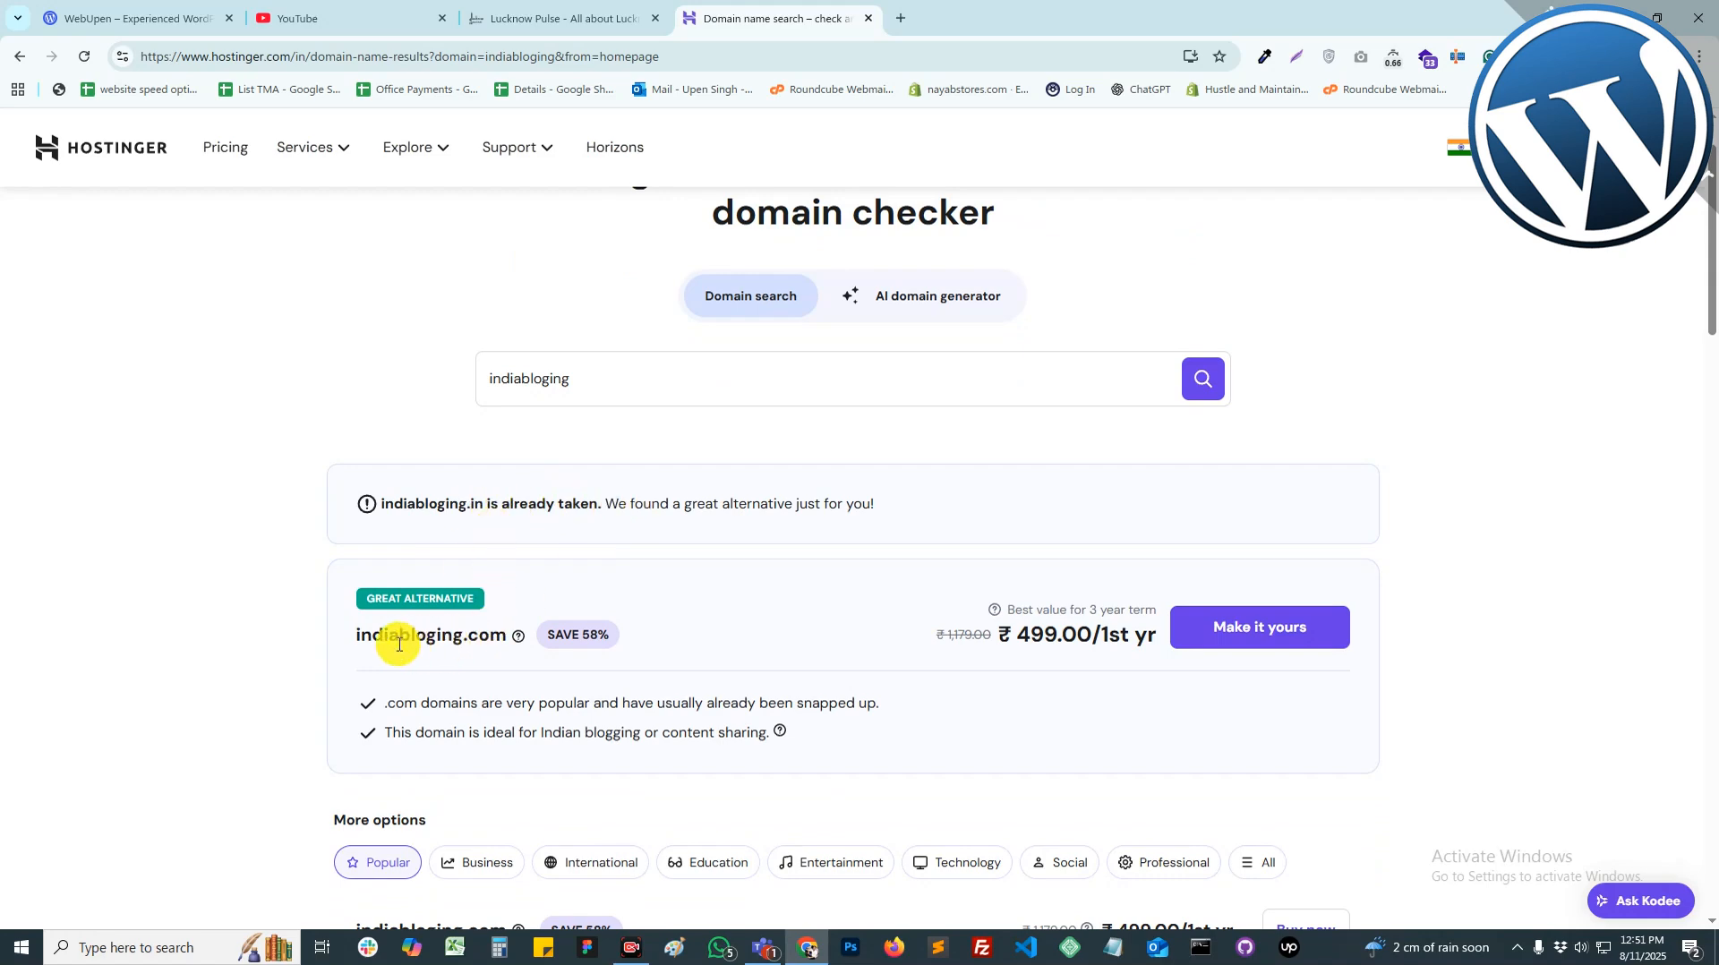
pyautogui.moveTo(351, 635); pyautogui.dragTo(959, 629)
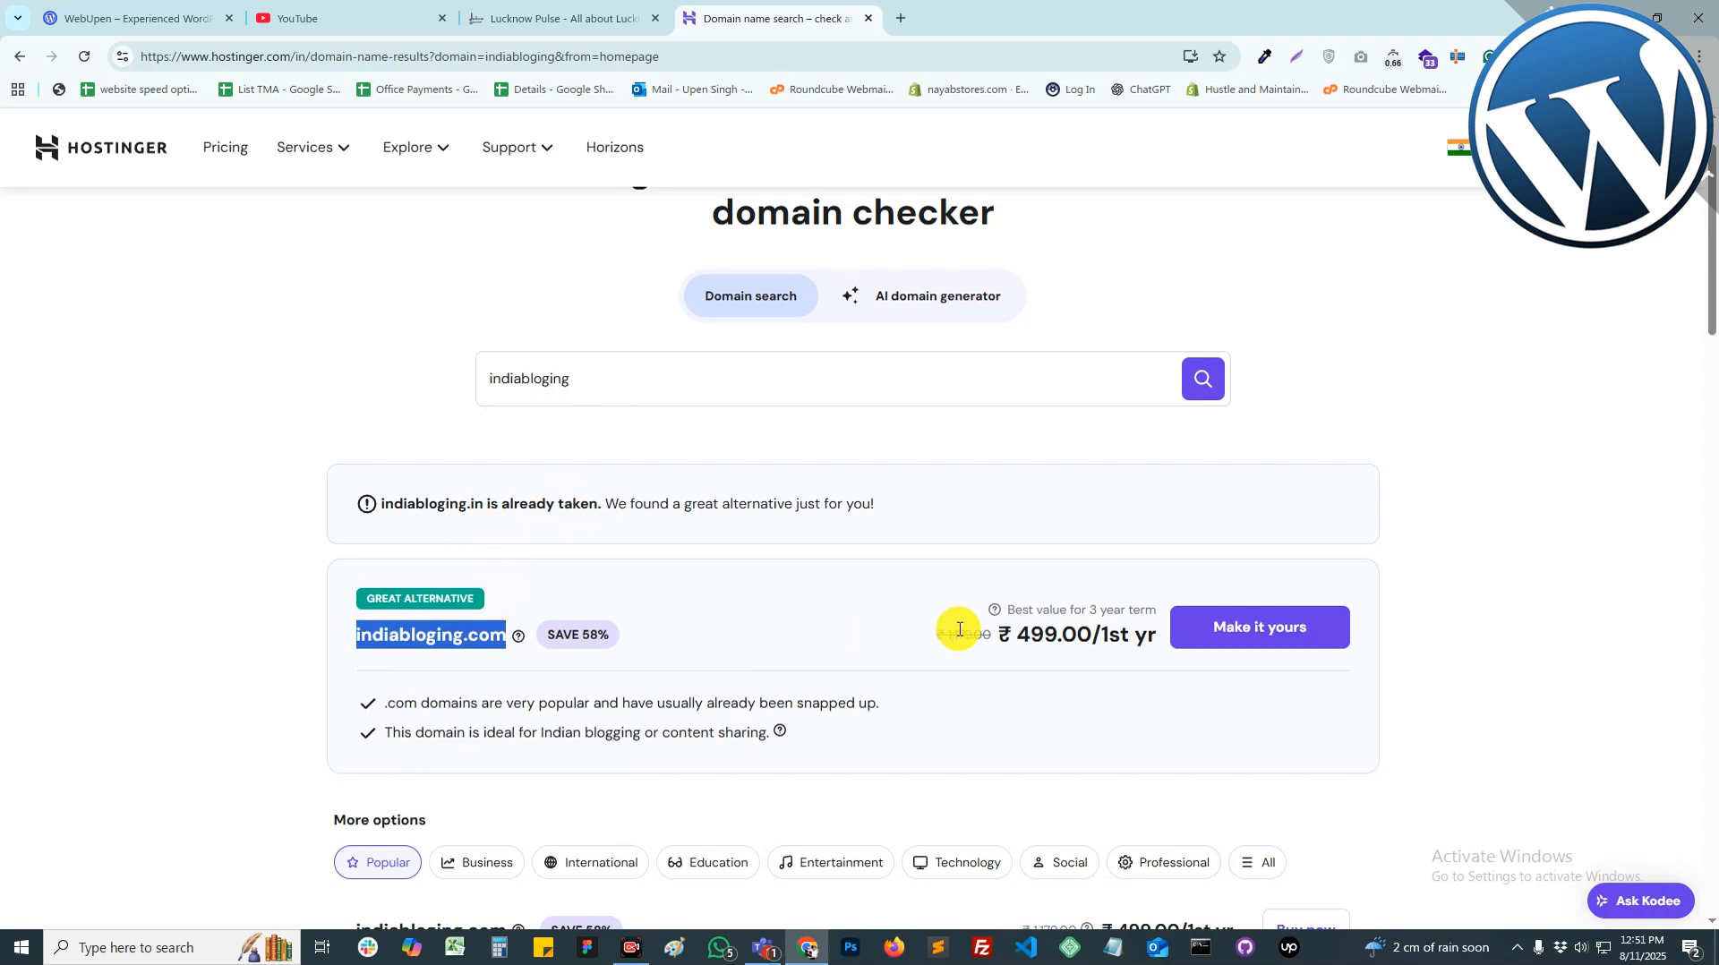
pyautogui.click(1244, 633)
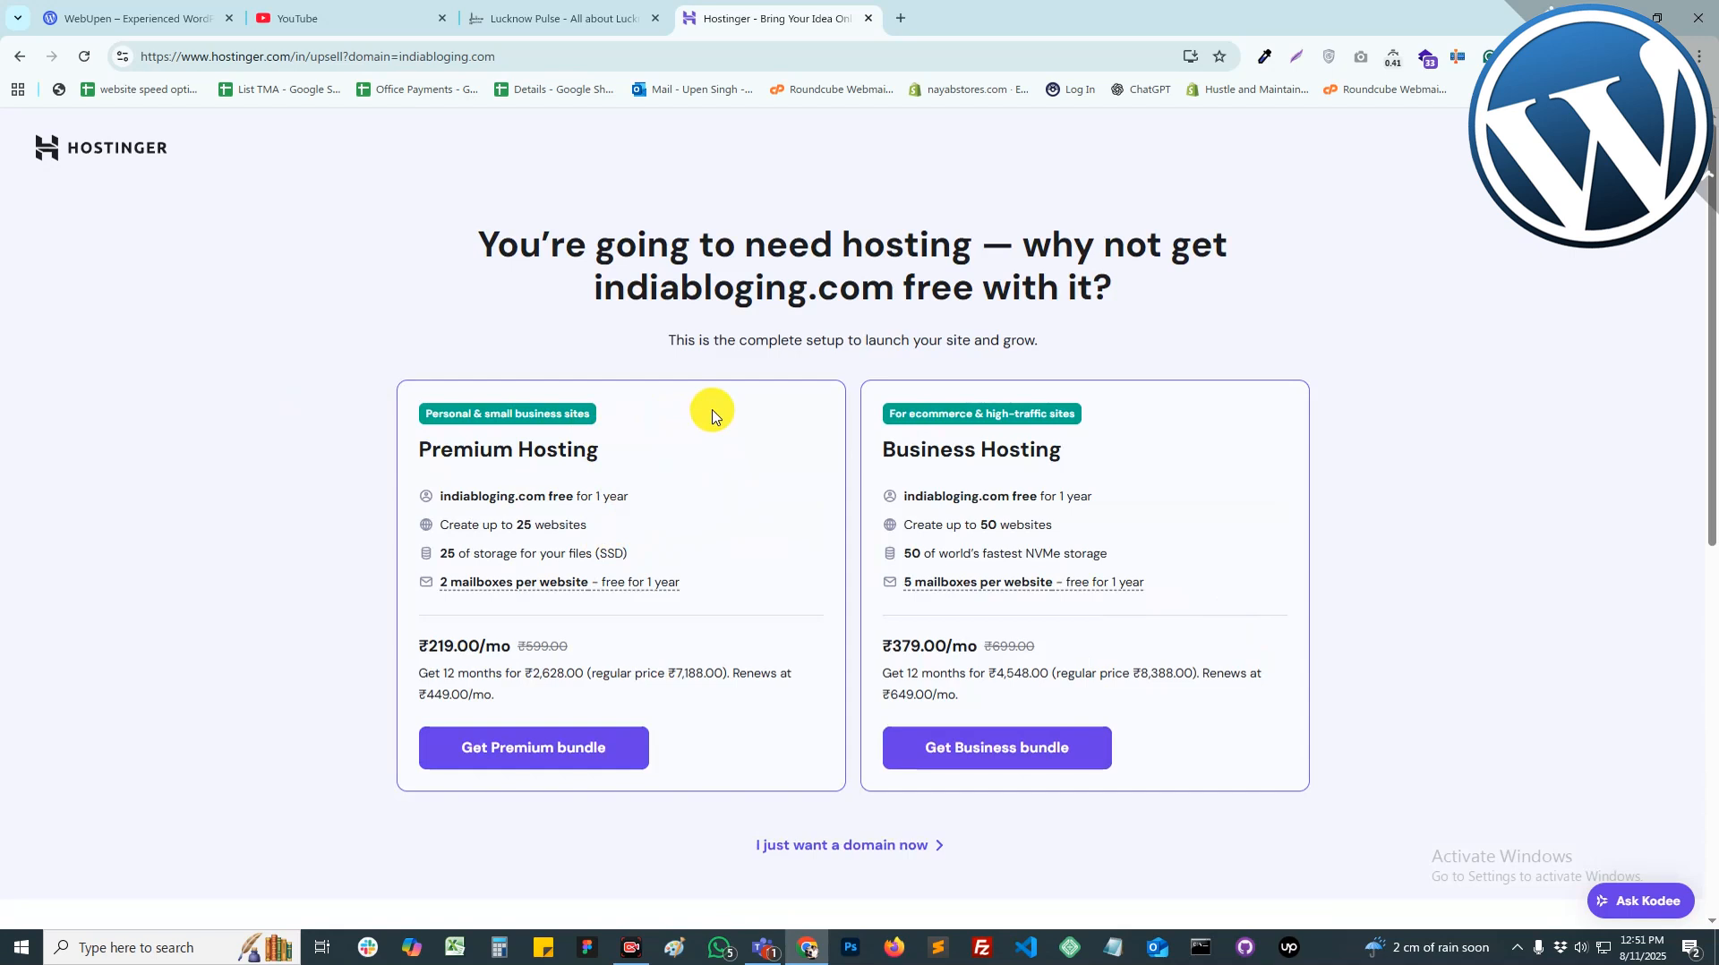
pyautogui.moveTo(415, 448); pyautogui.dragTo(594, 449)
pyautogui.click(608, 455)
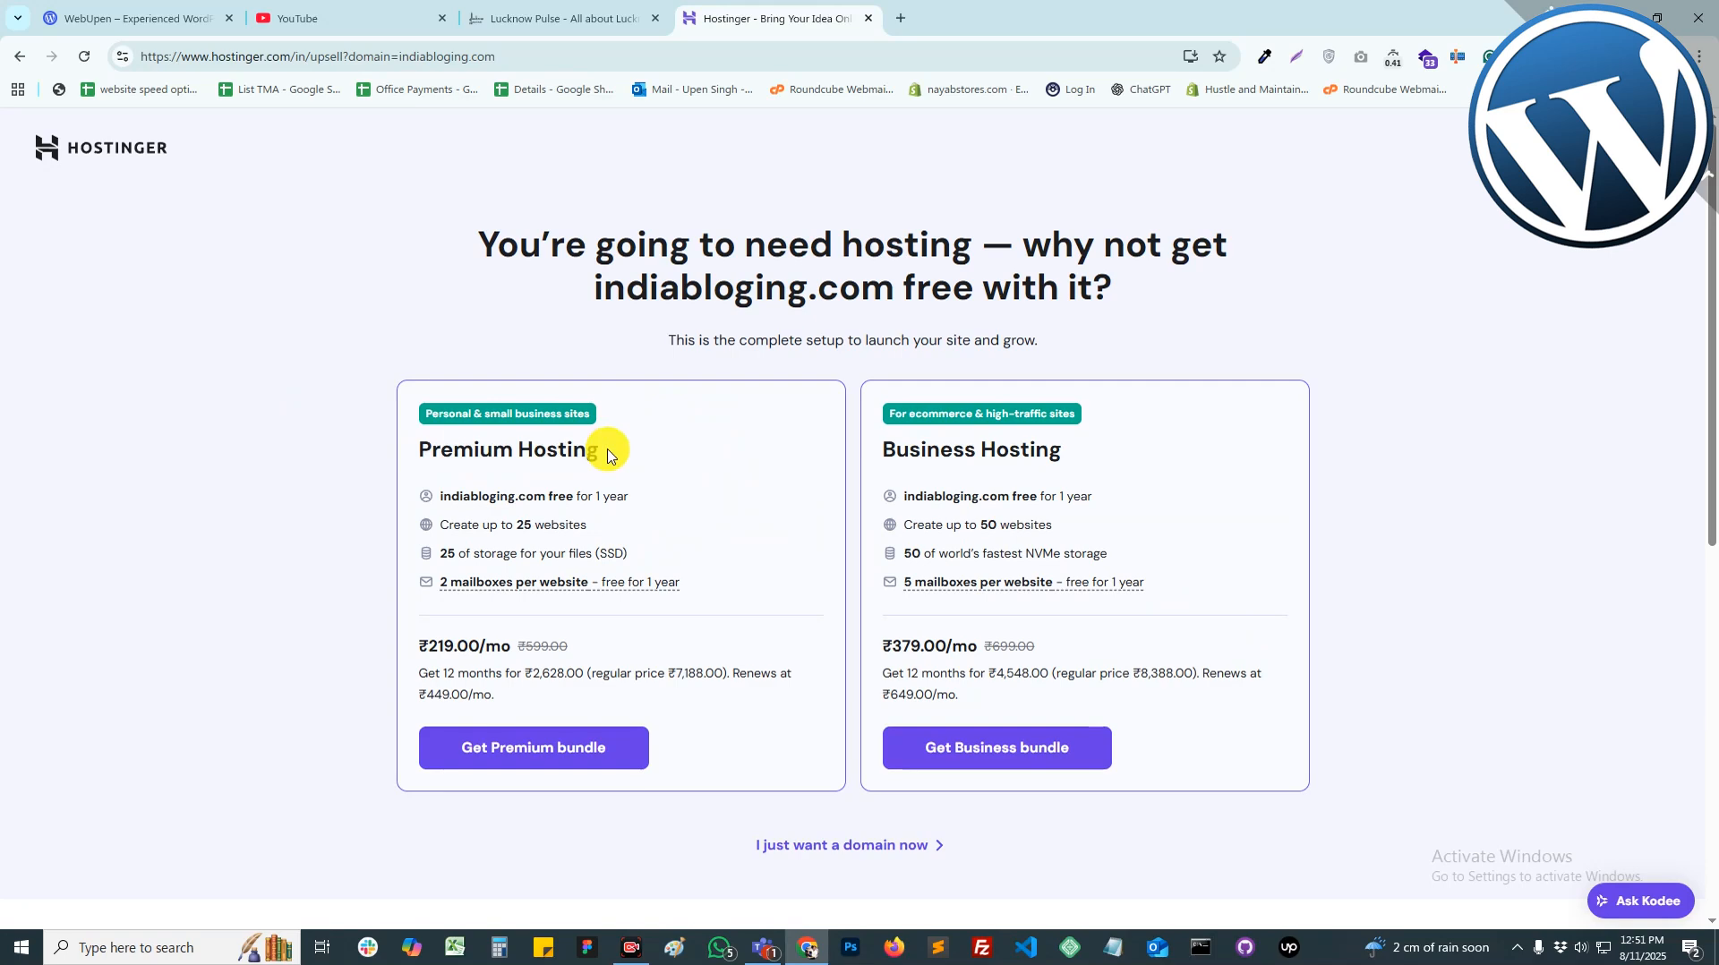
# Step: Add the Premium hosting bundle to the cart, keeping domain registration at 1 year
pyautogui.click(557, 761)
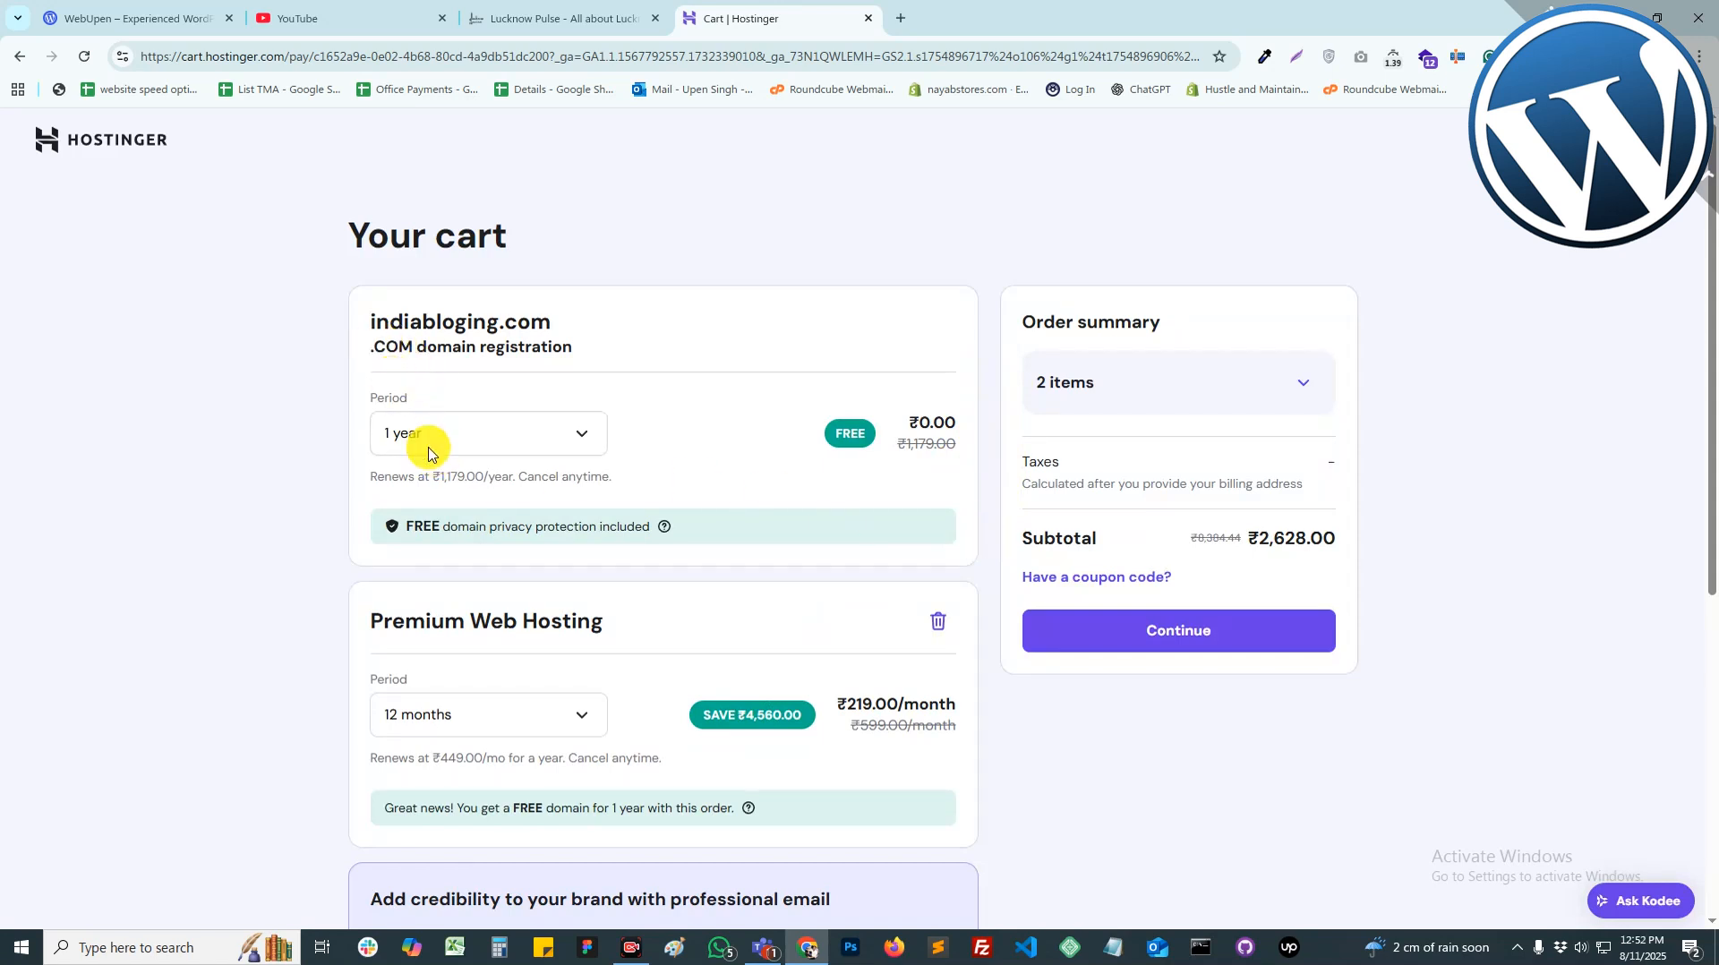
pyautogui.click(476, 421)
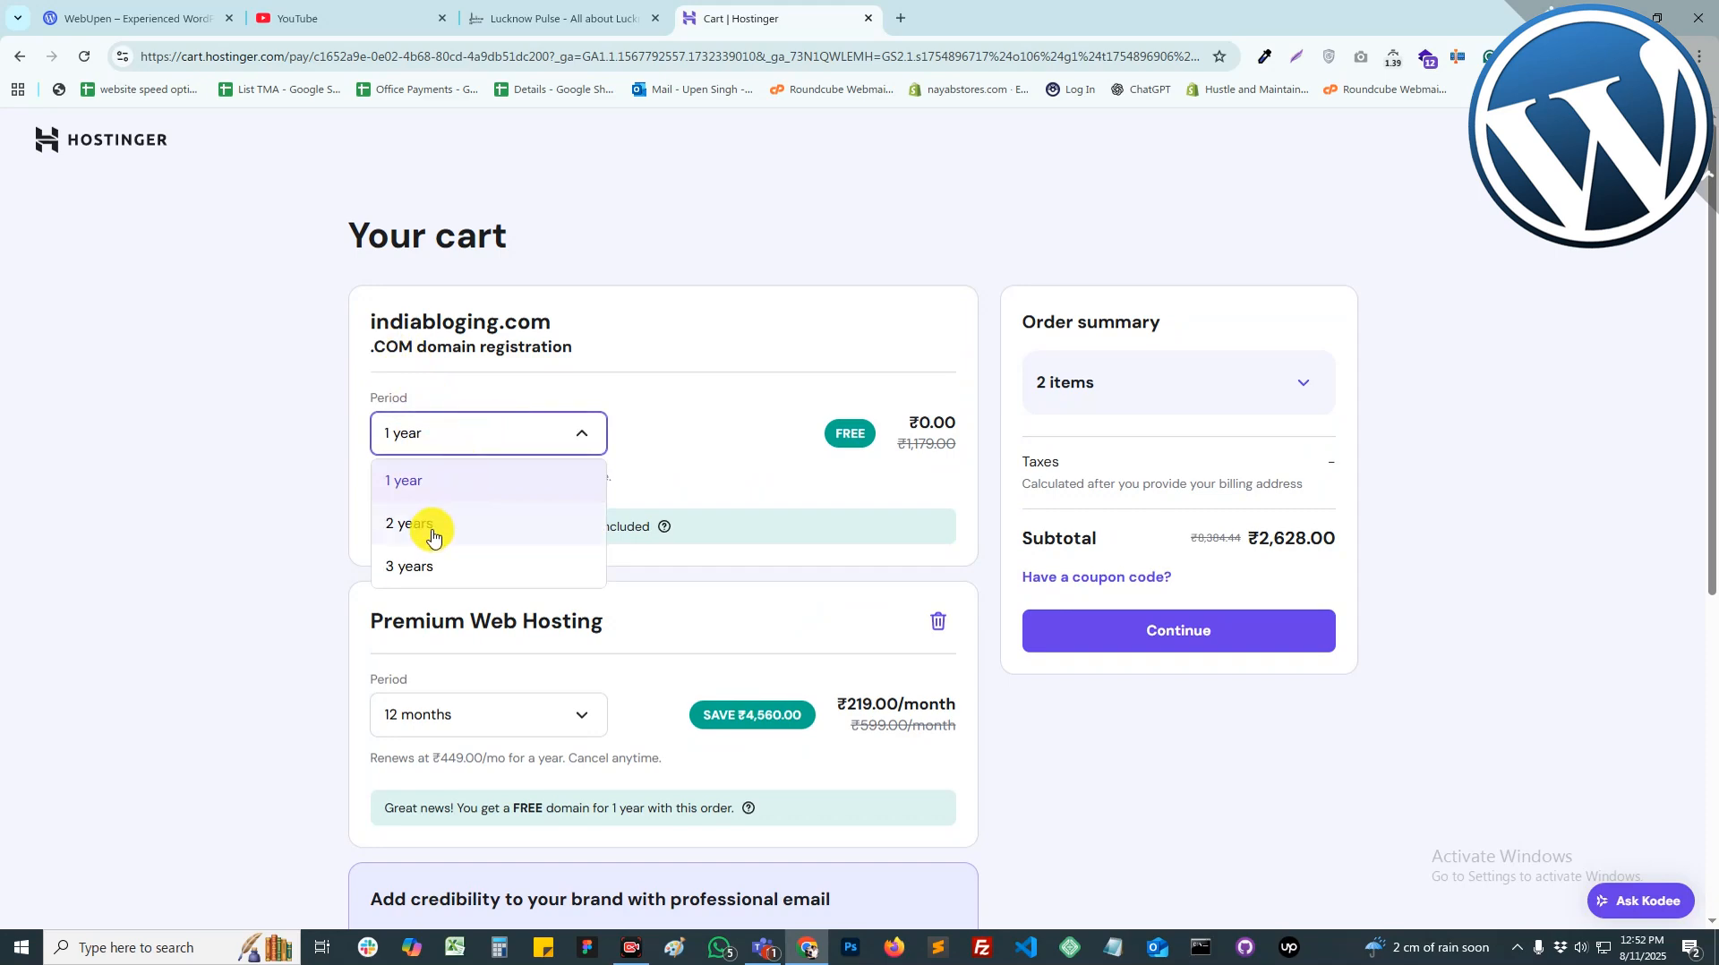
pyautogui.click(655, 461)
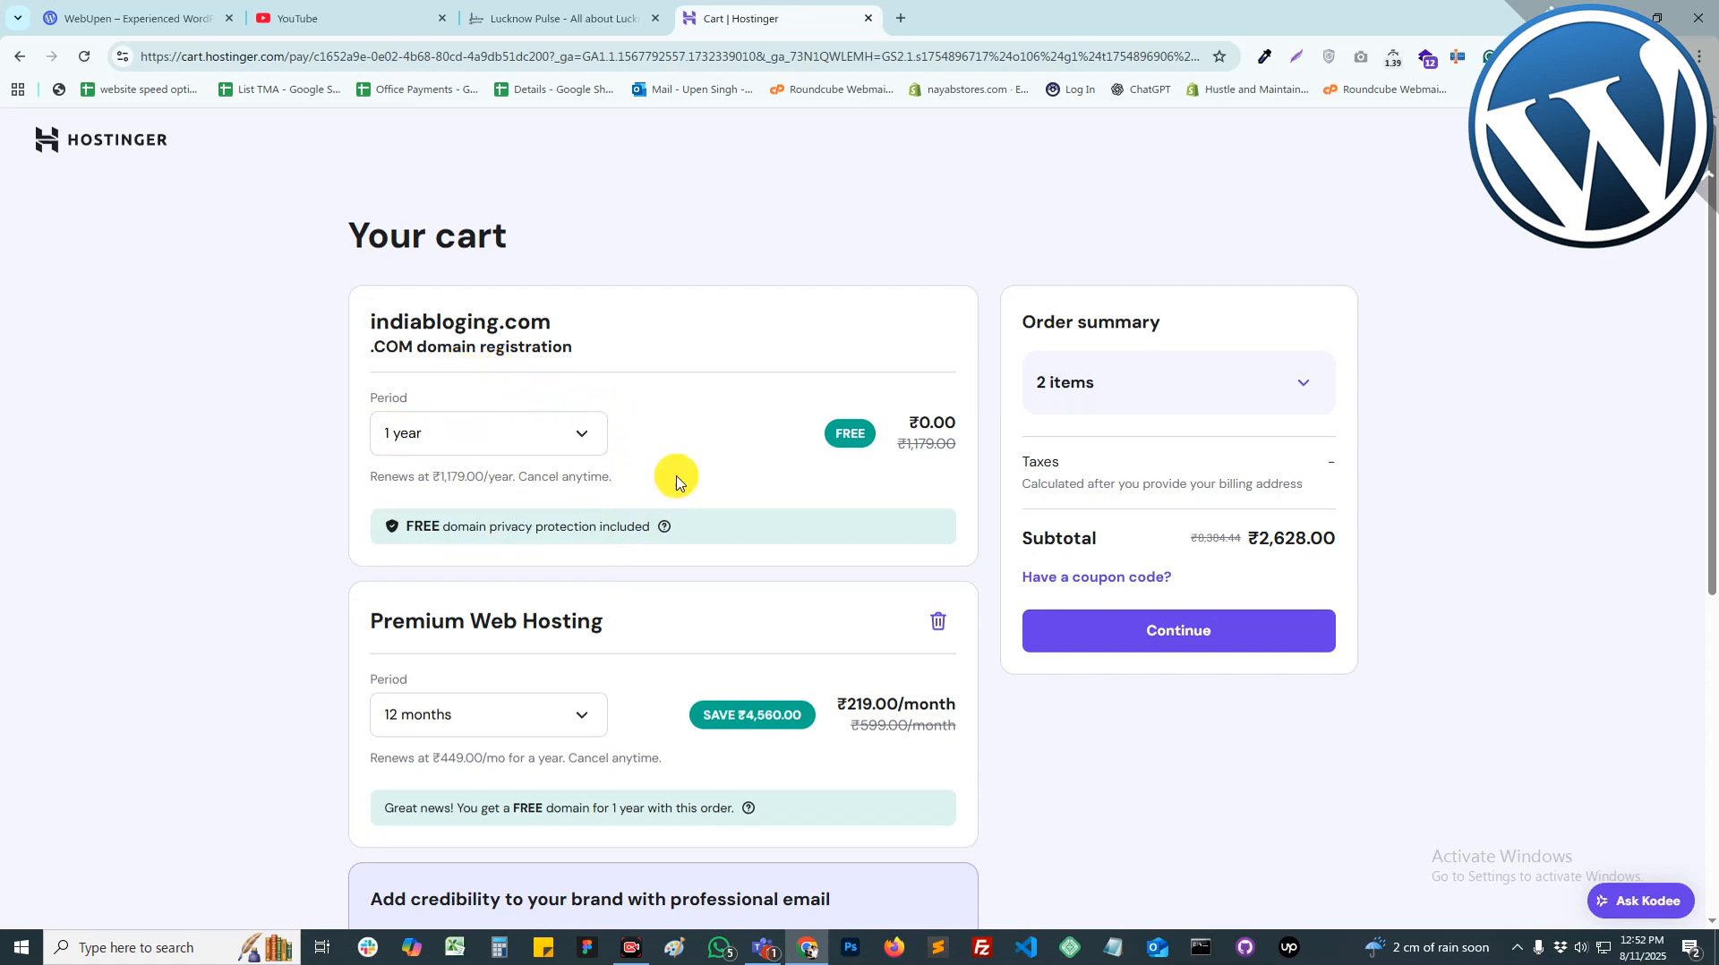
pyautogui.scroll(-3, 795, 660)
pyautogui.scroll(-2, 645, 664)
pyautogui.scroll(5, 689, 670)
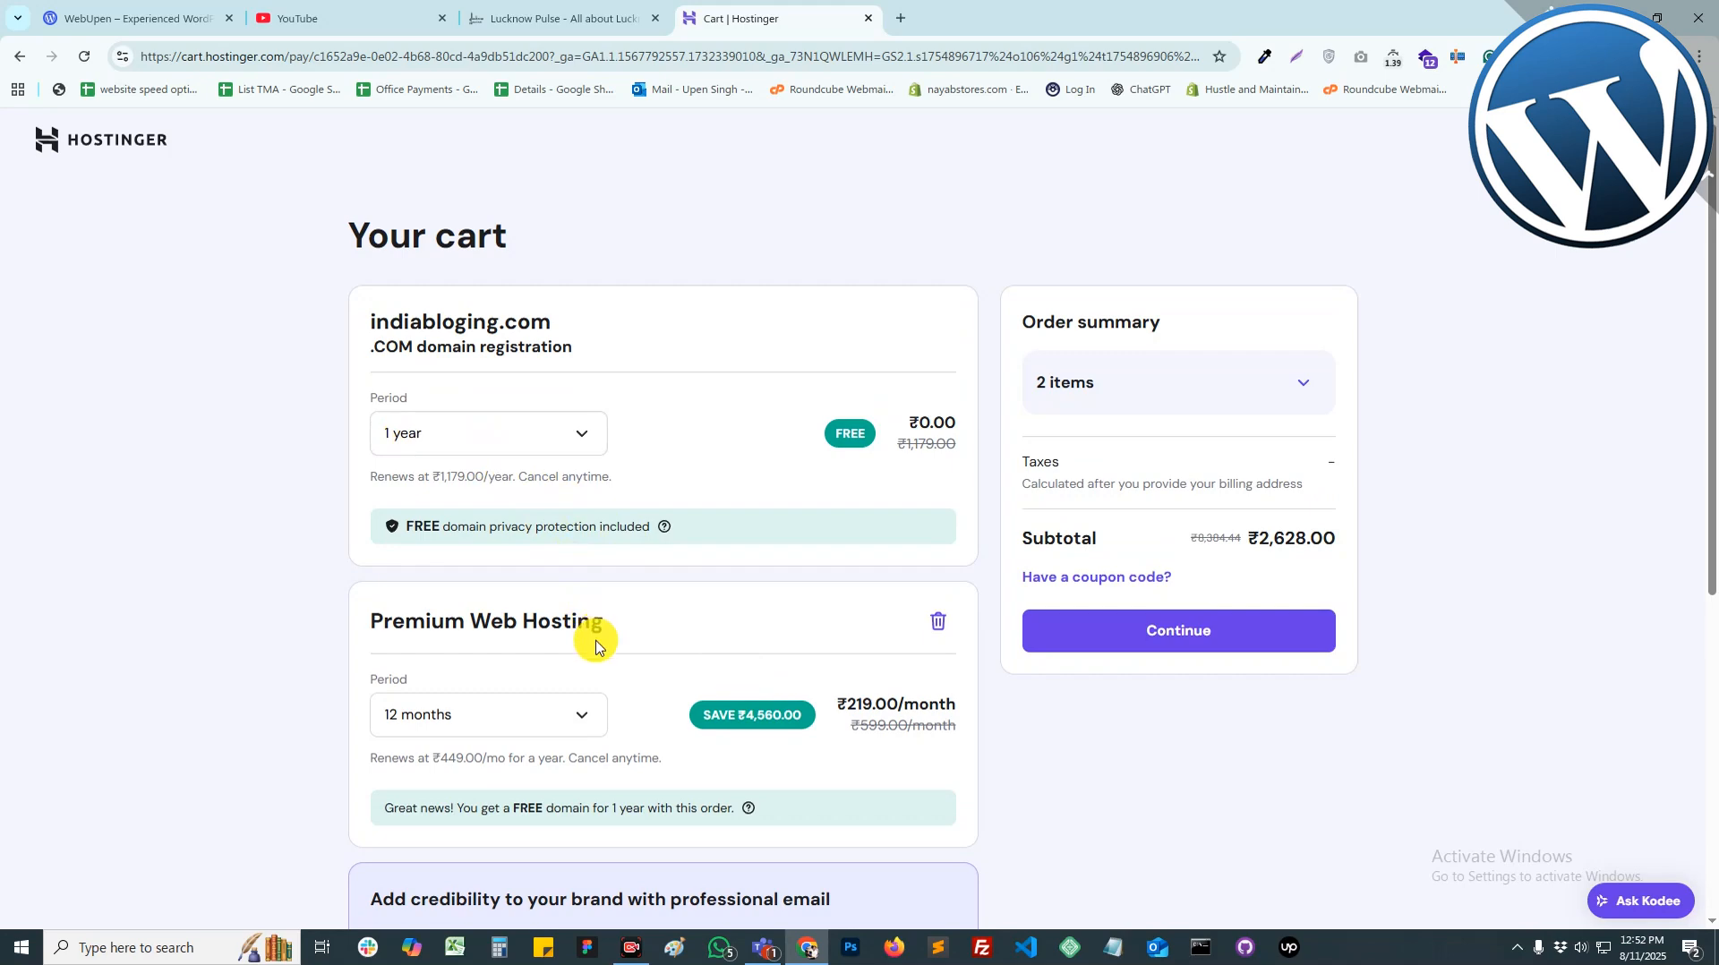
pyautogui.scroll(-2, 587, 636)
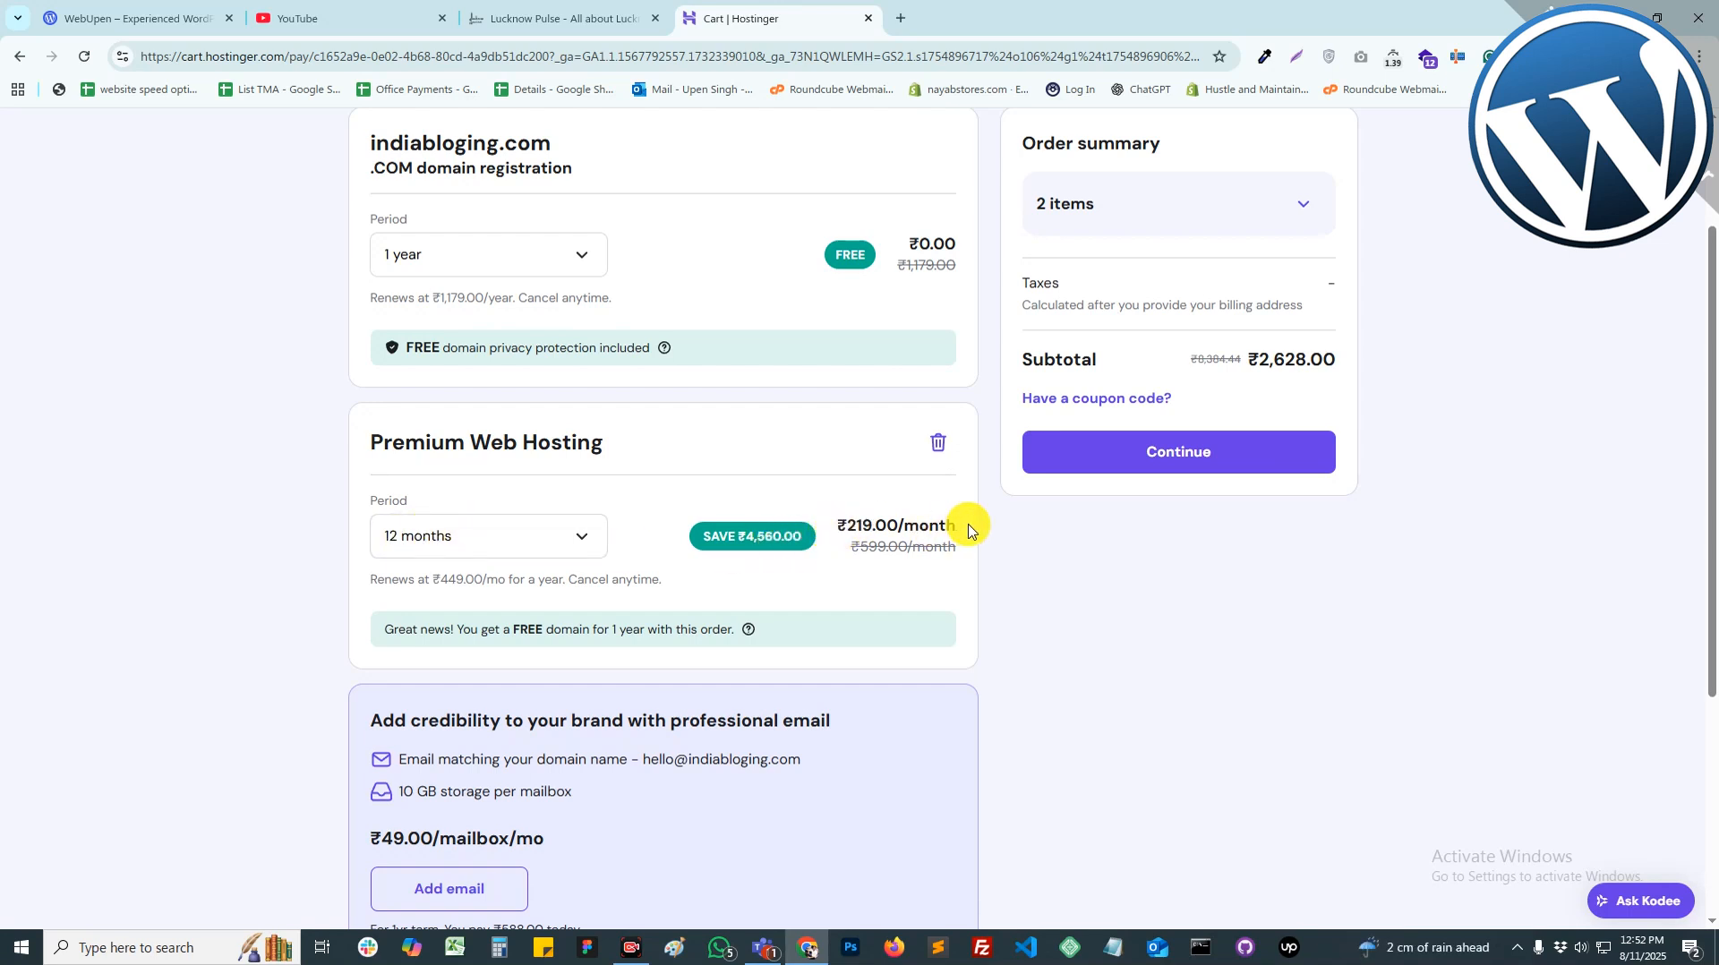
# Step: Set the hosting period to 24 months and briefly reveal, then hide, the coupon code field
pyautogui.click(468, 537)
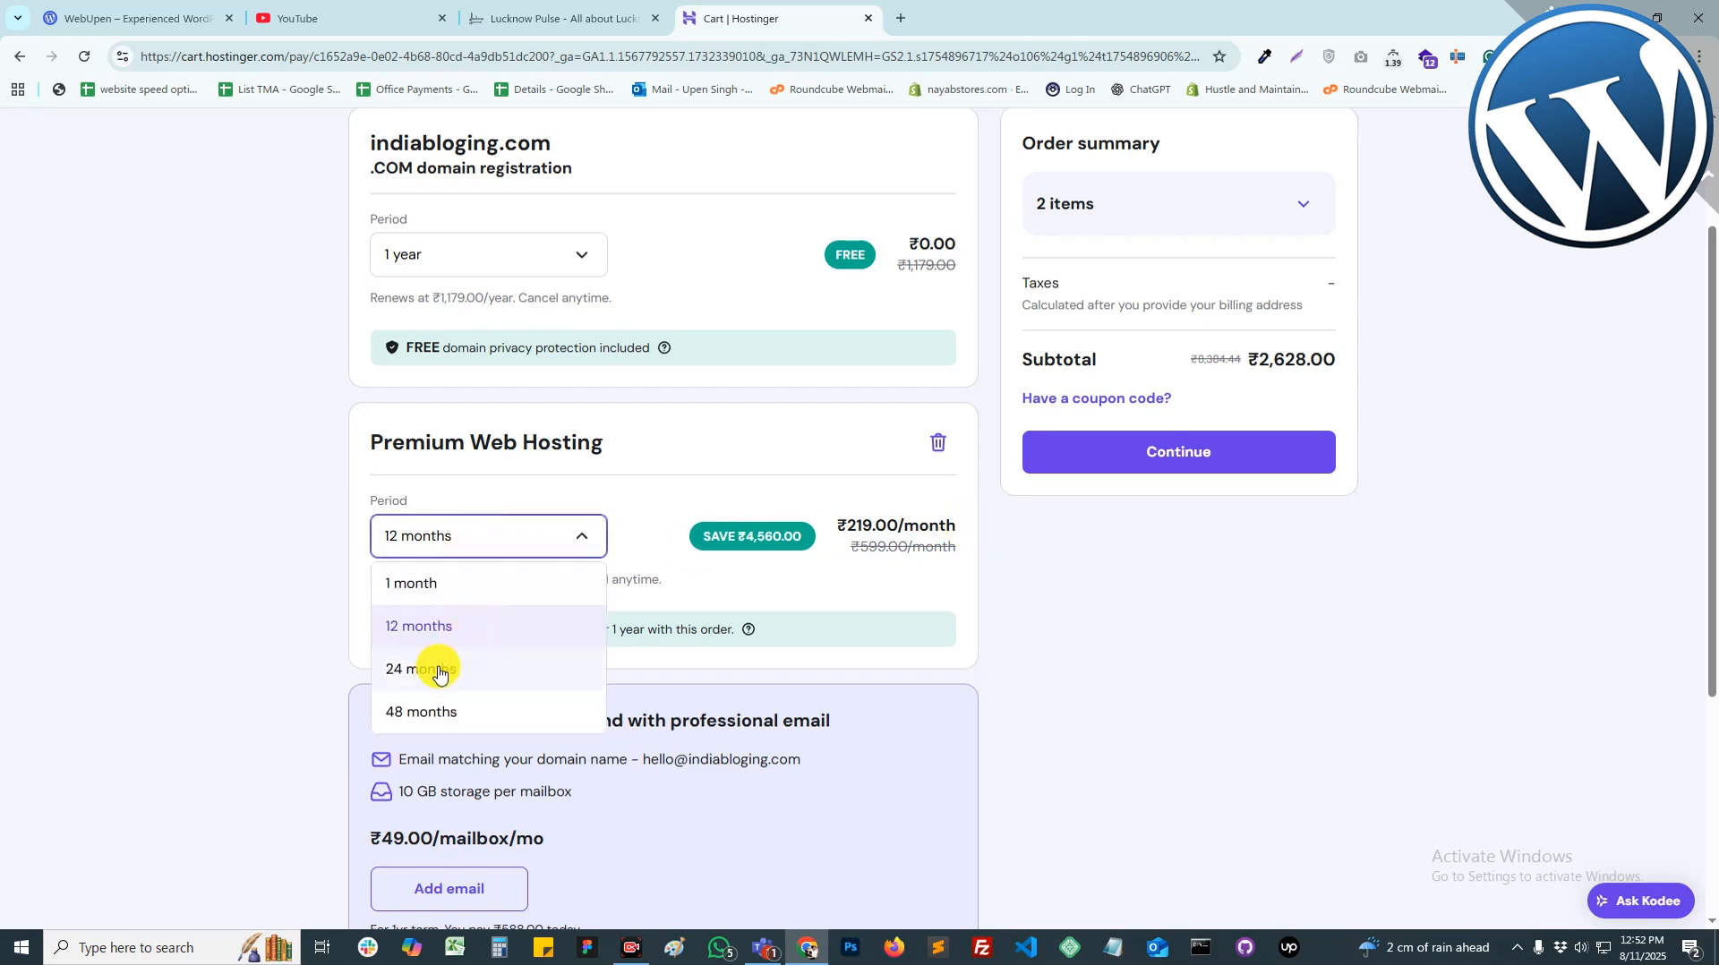
pyautogui.click(437, 672)
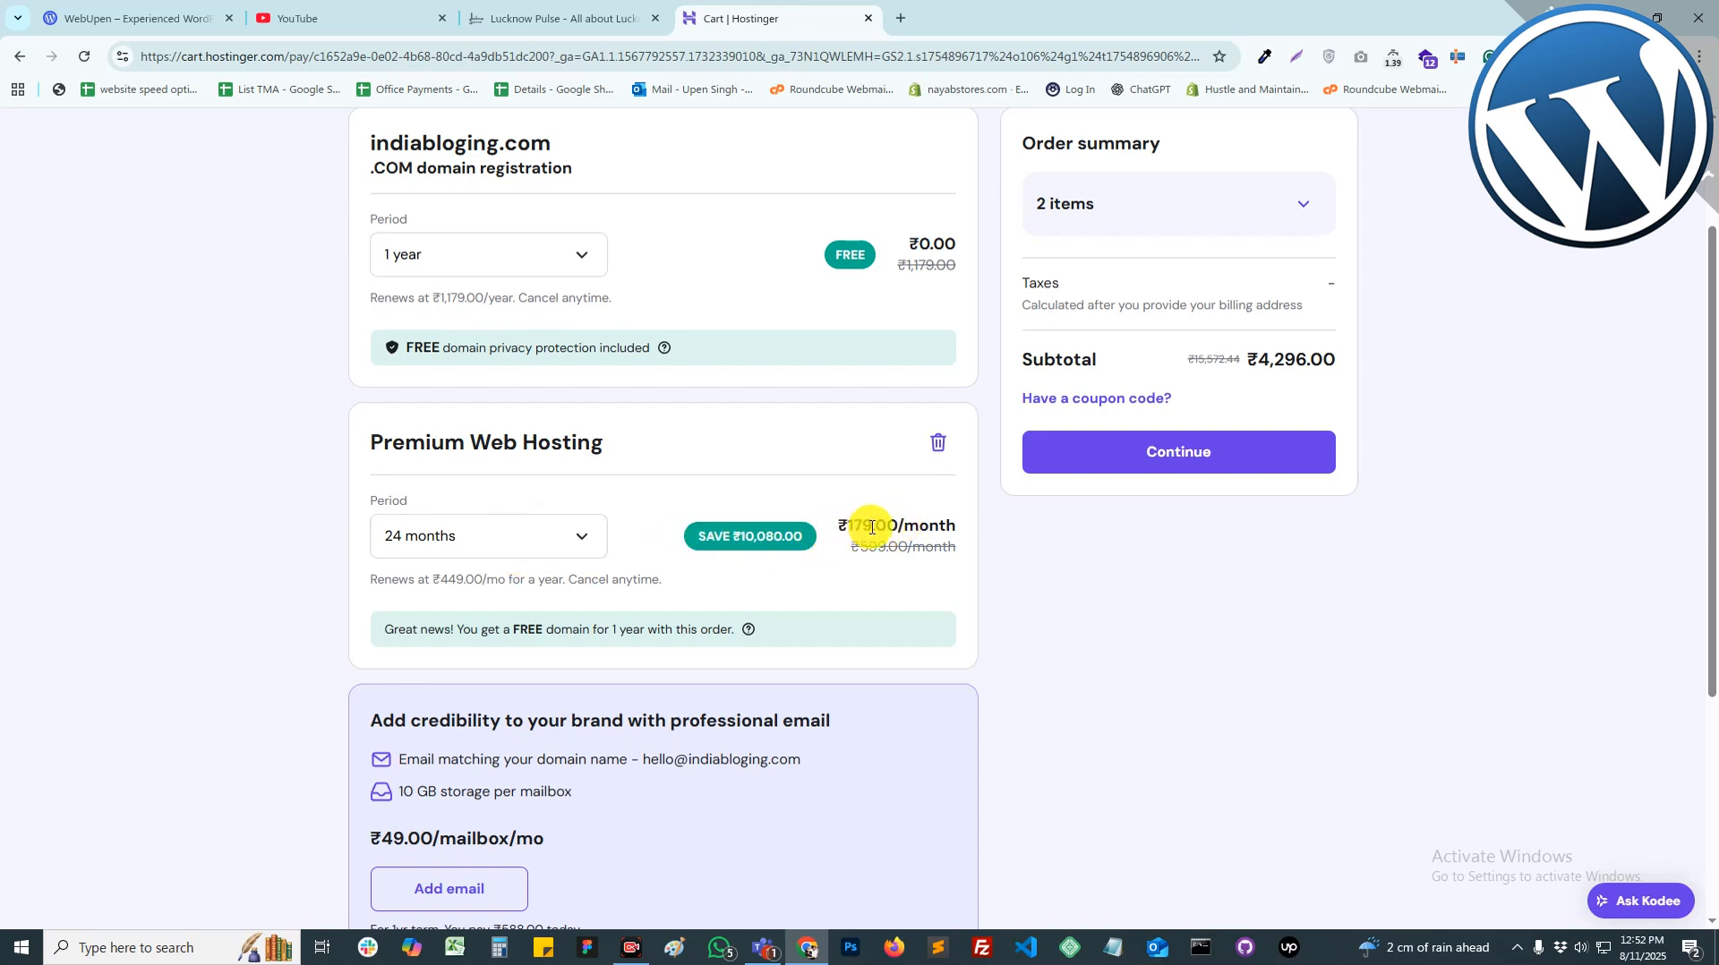
pyautogui.scroll(-4, 808, 564)
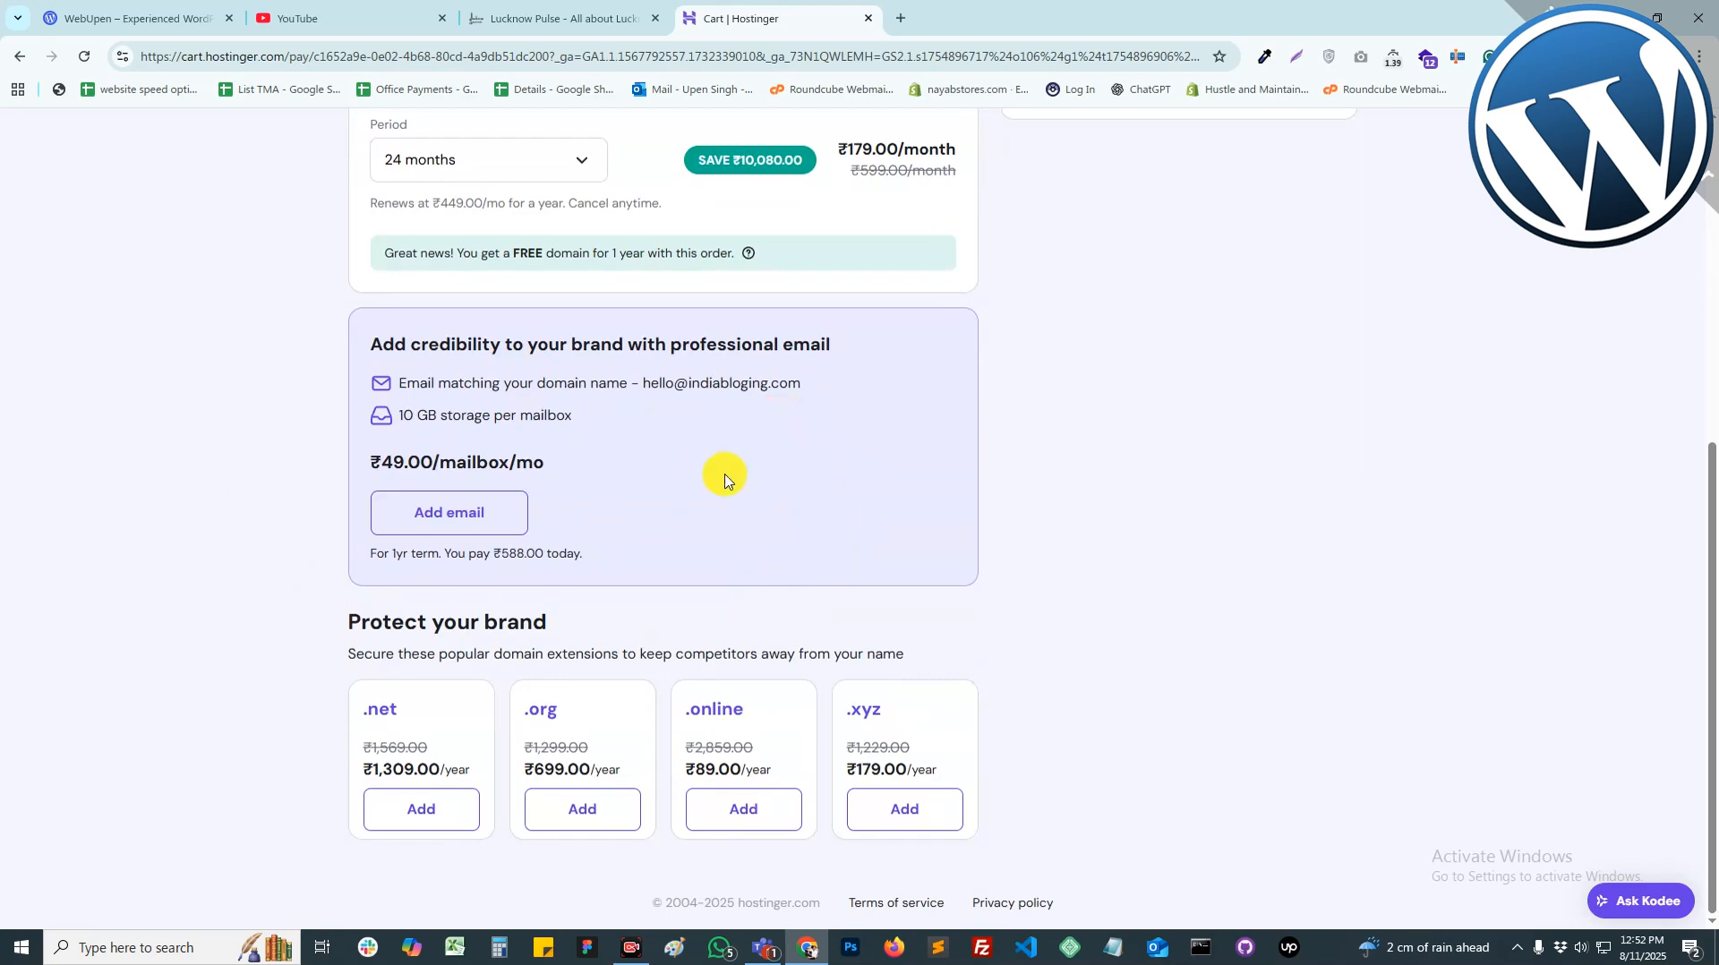
pyautogui.scroll(6, 805, 582)
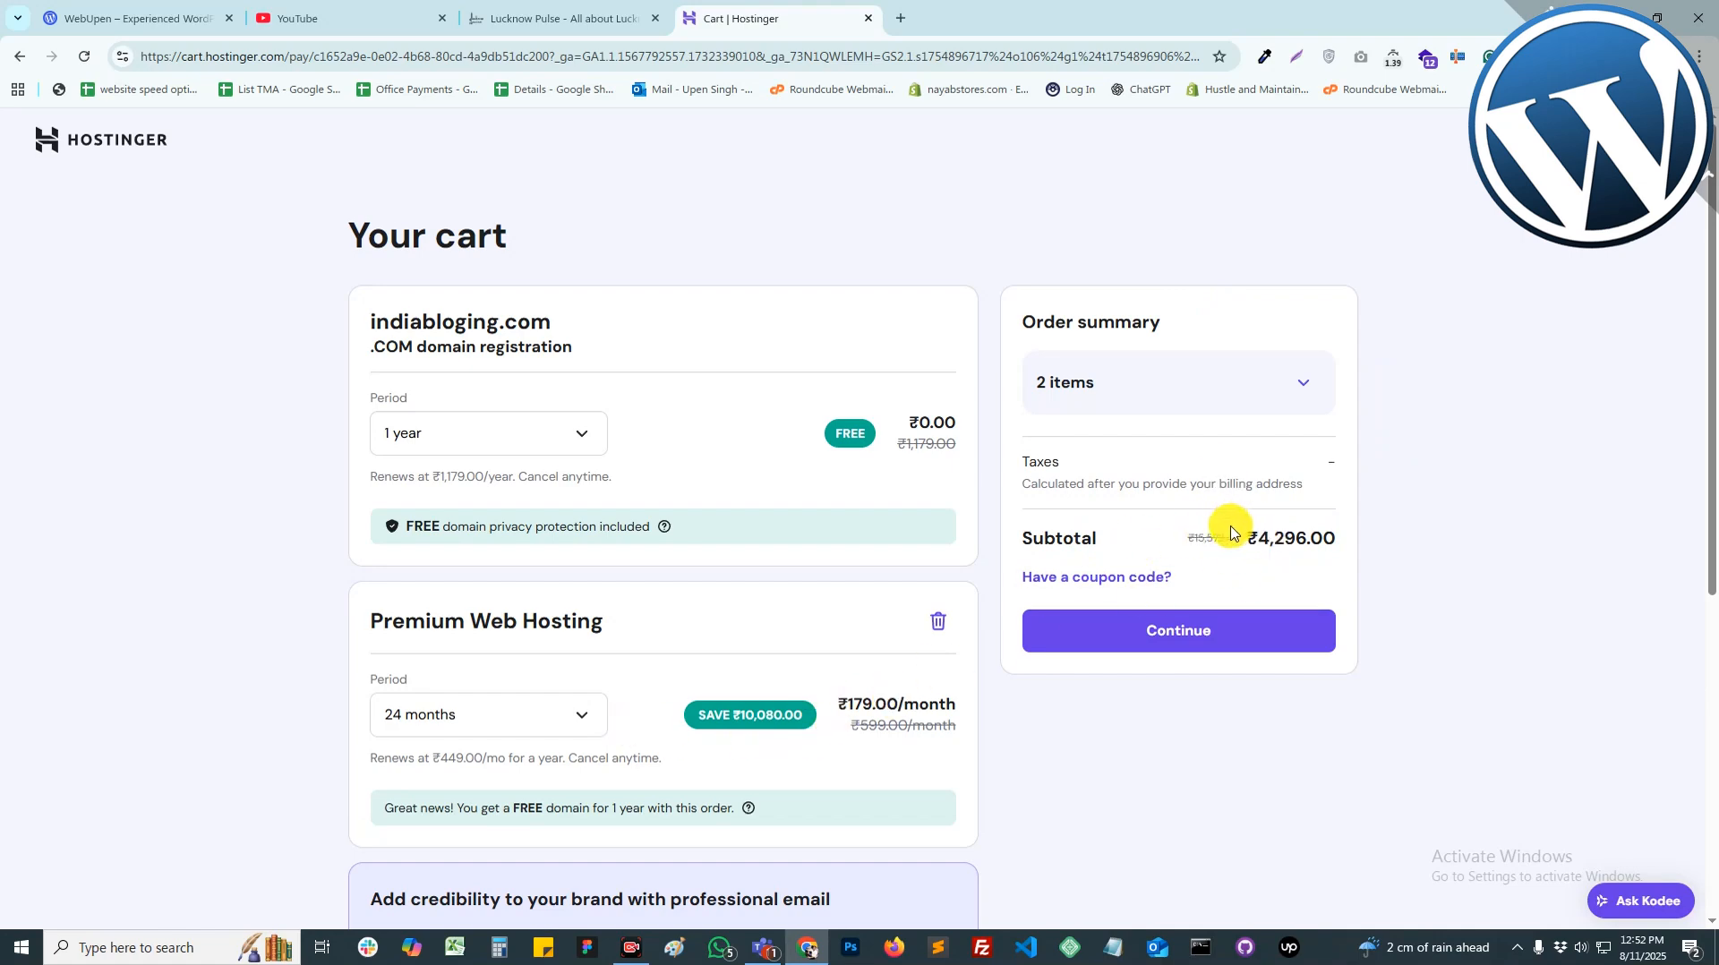
pyautogui.click(1057, 578)
pyautogui.click(1118, 648)
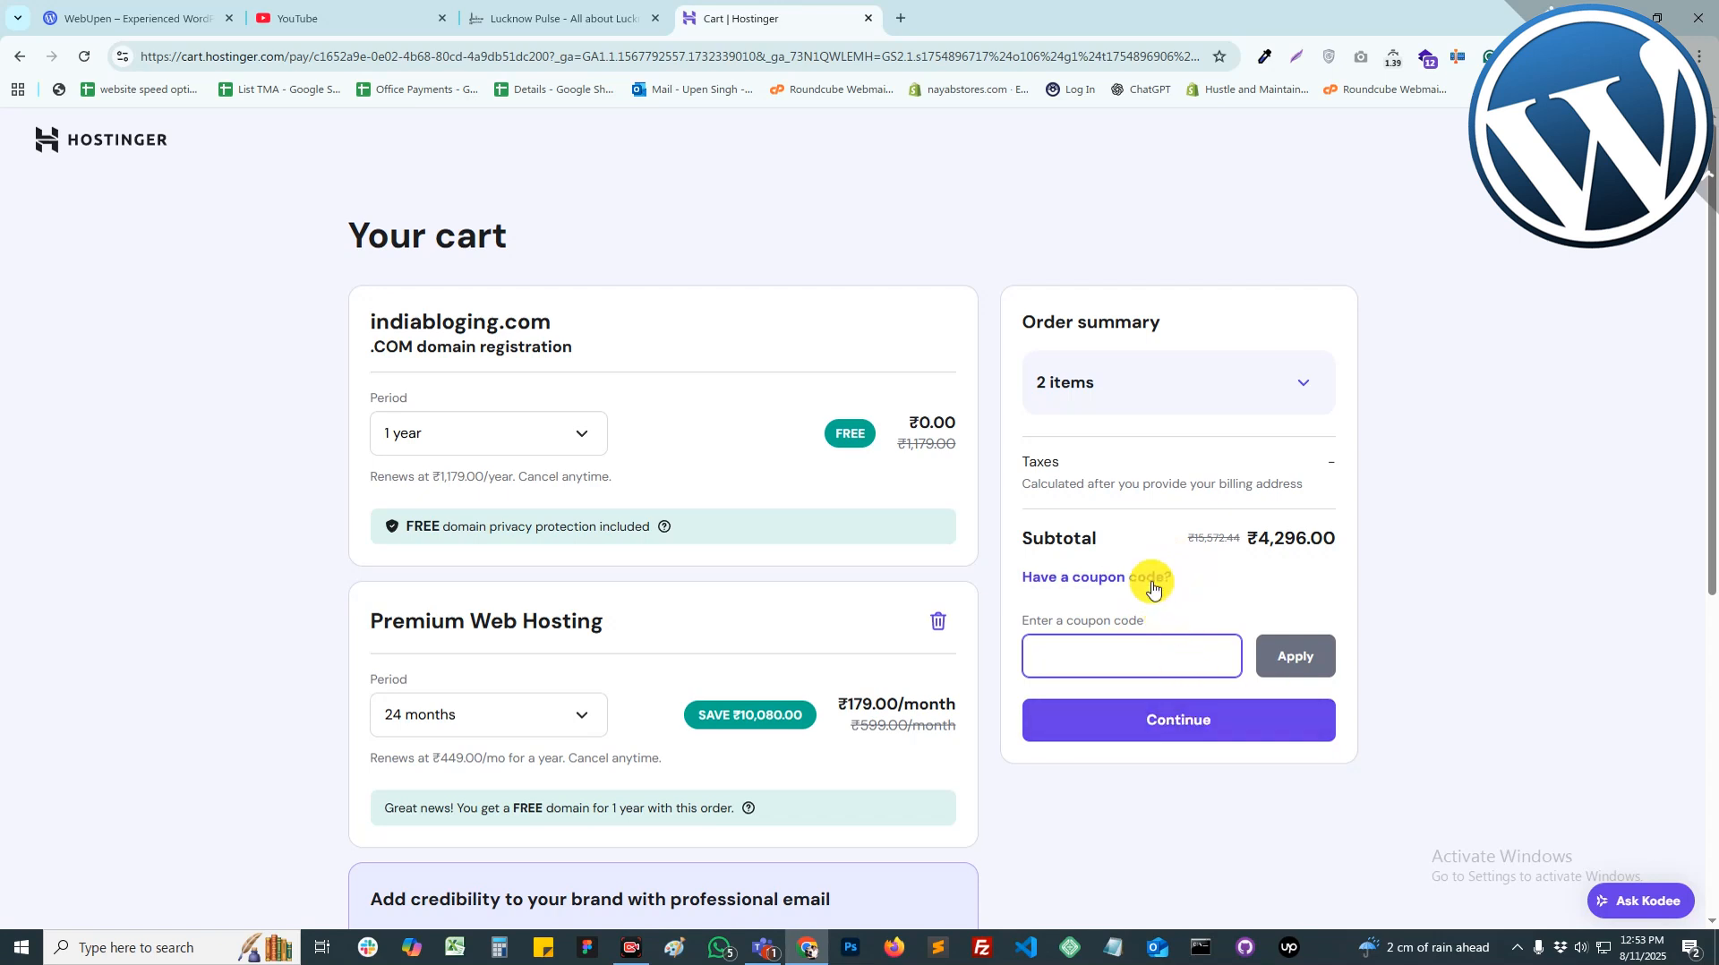
pyautogui.click(1153, 582)
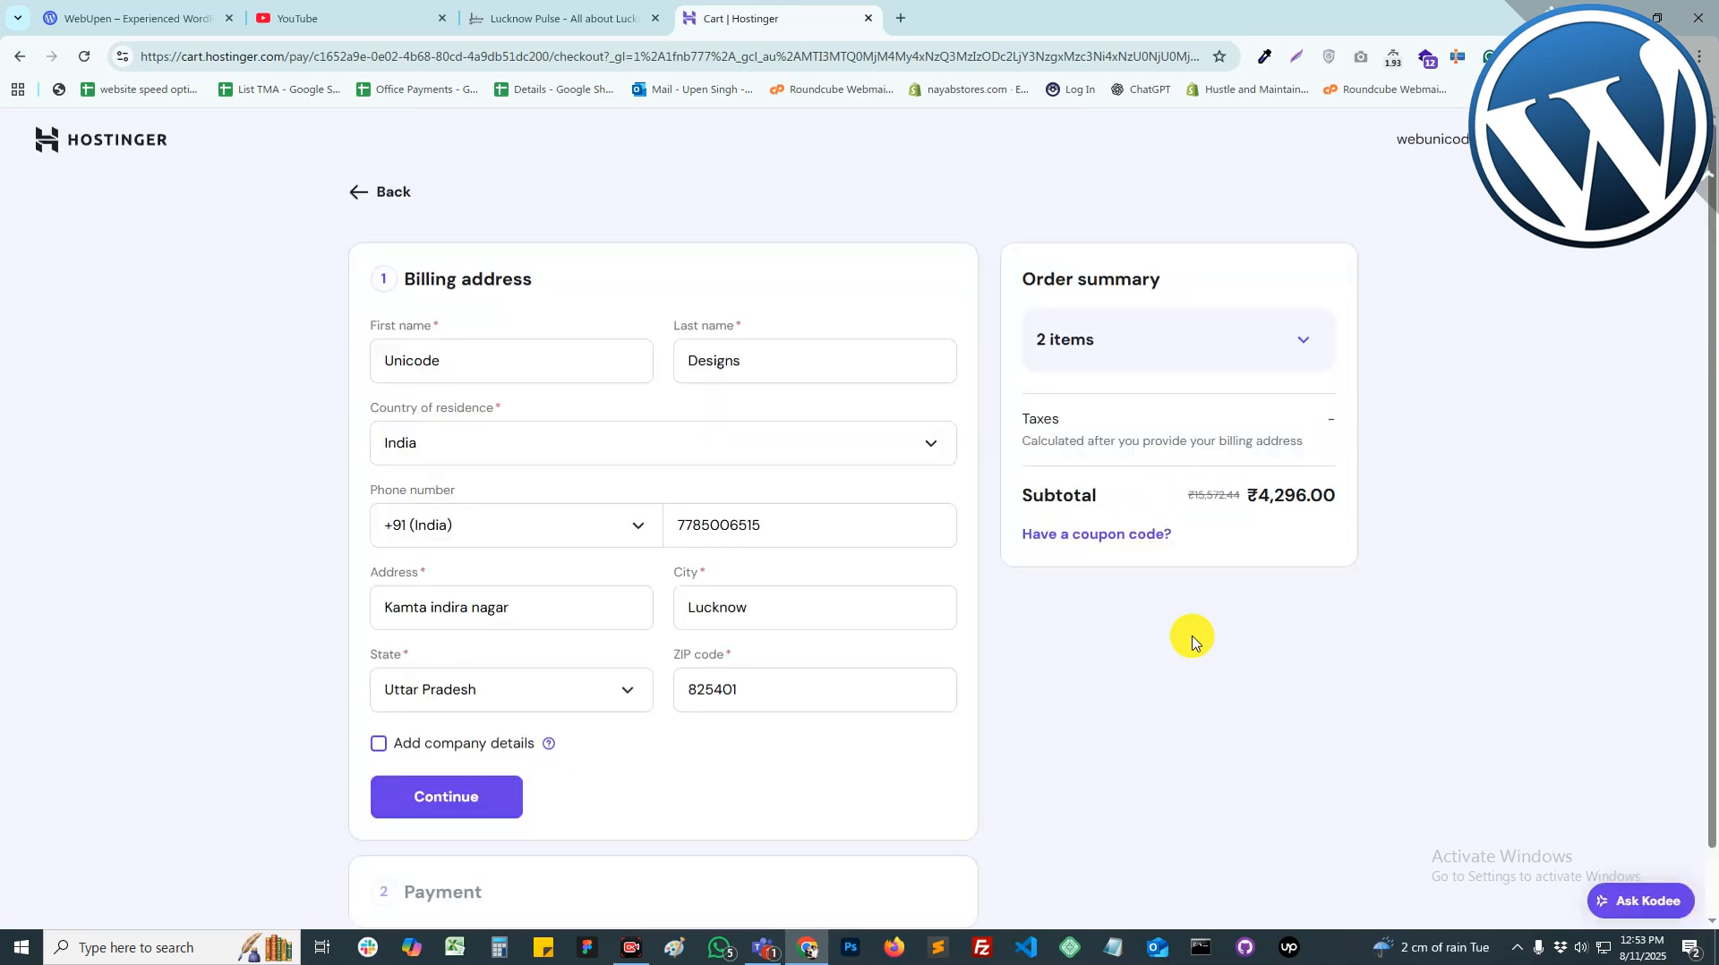
# Step: Review the billing address form and continue to the payment options
pyautogui.scroll(-1, 829, 728)
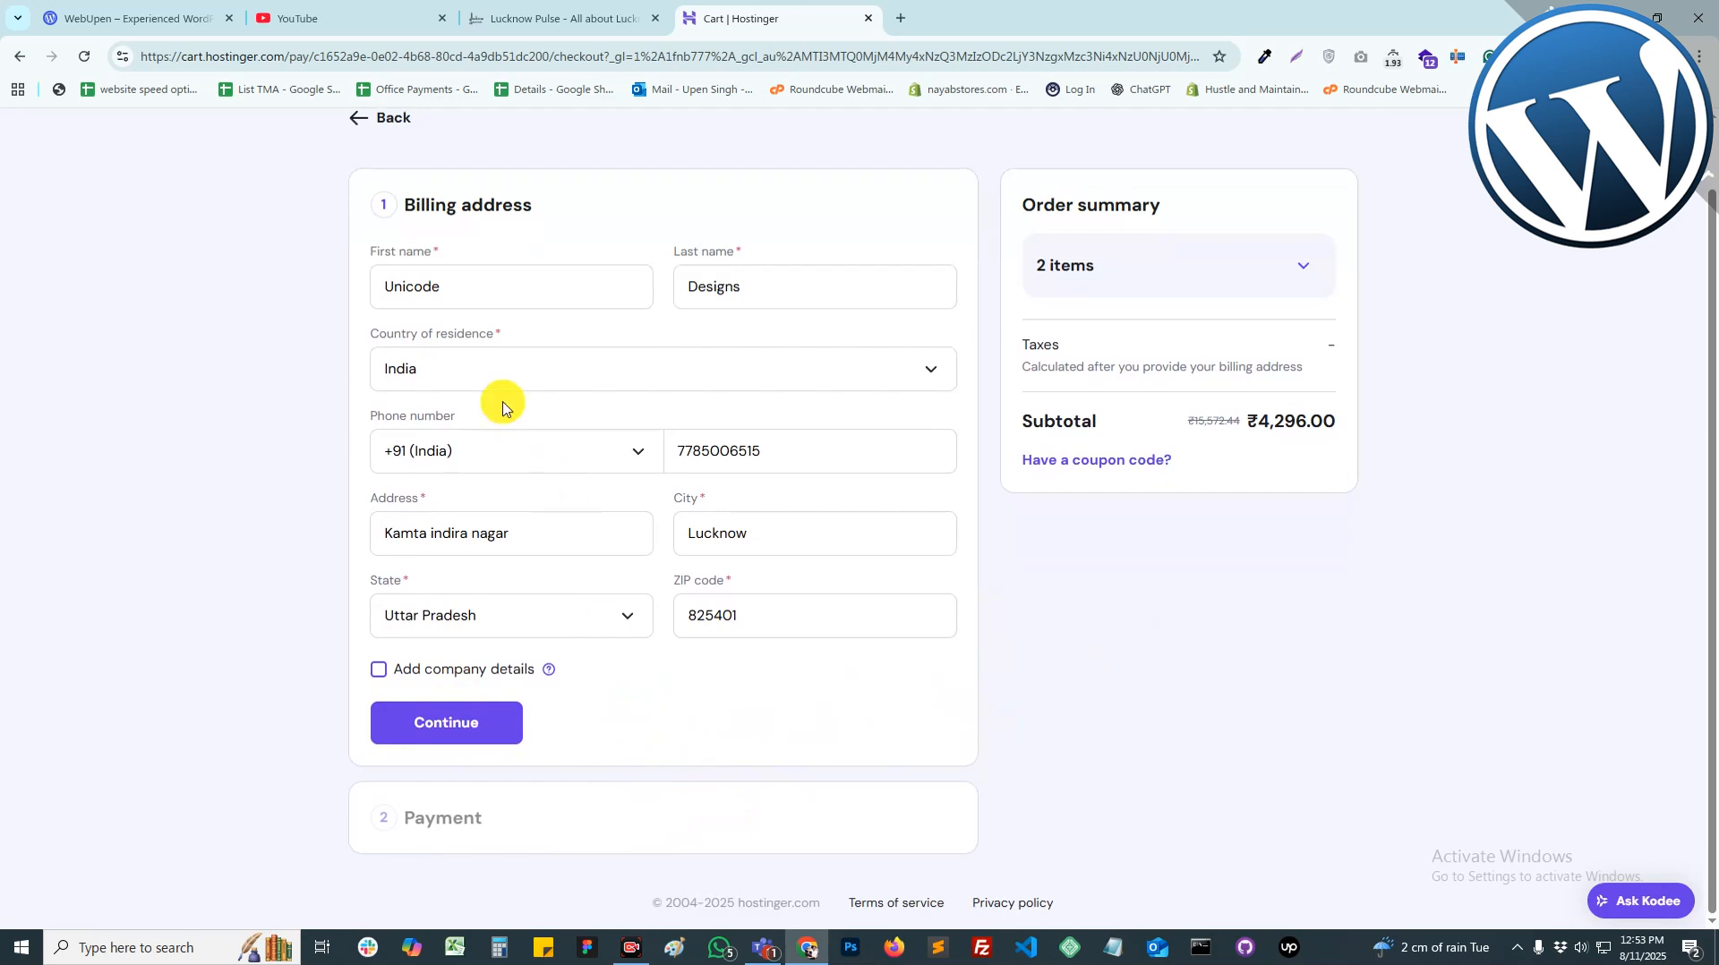
pyautogui.scroll(1, 978, 489)
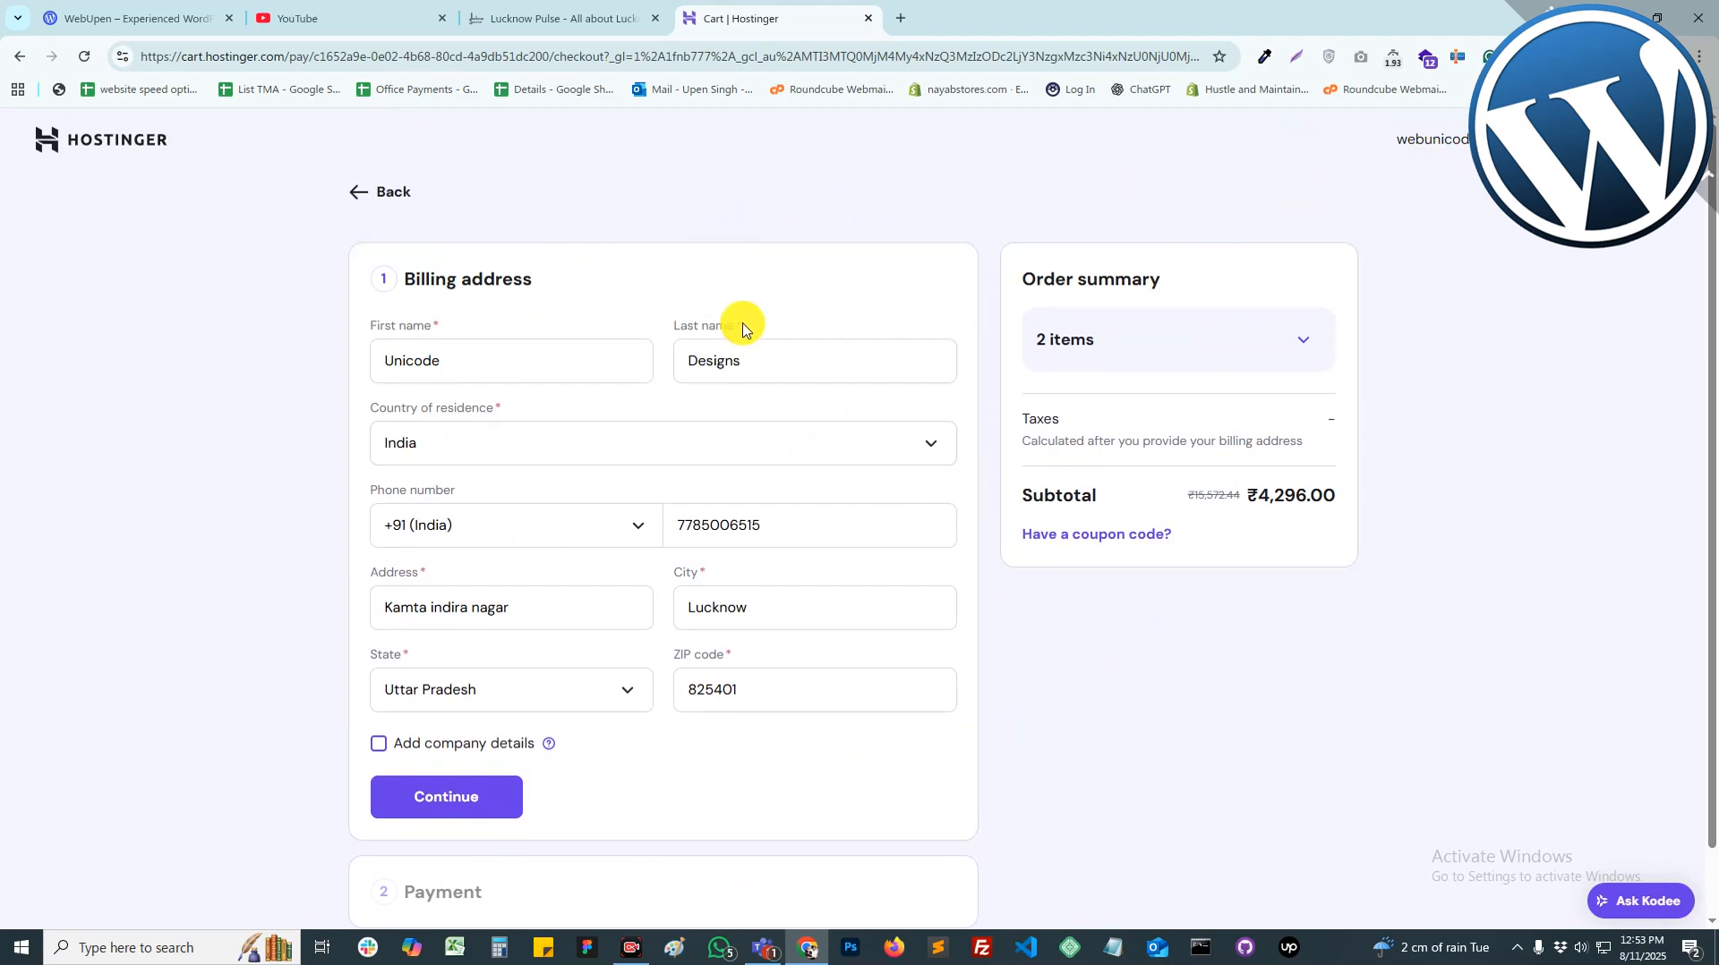
pyautogui.scroll(-1, 556, 609)
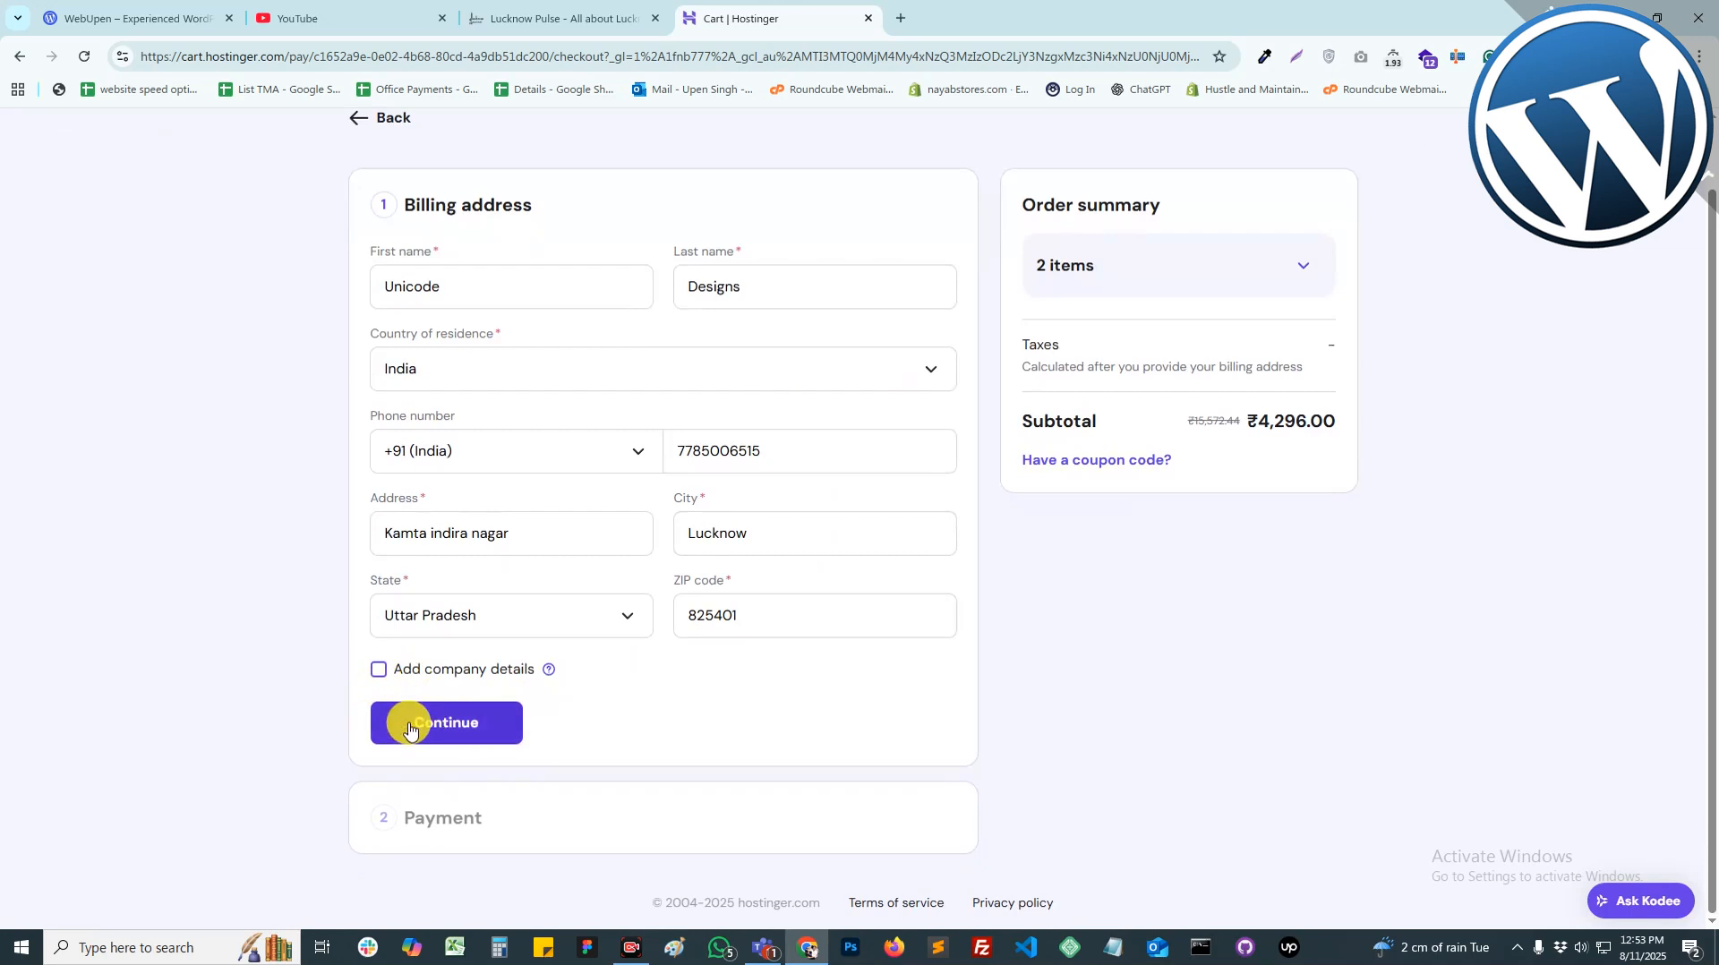
pyautogui.click(439, 721)
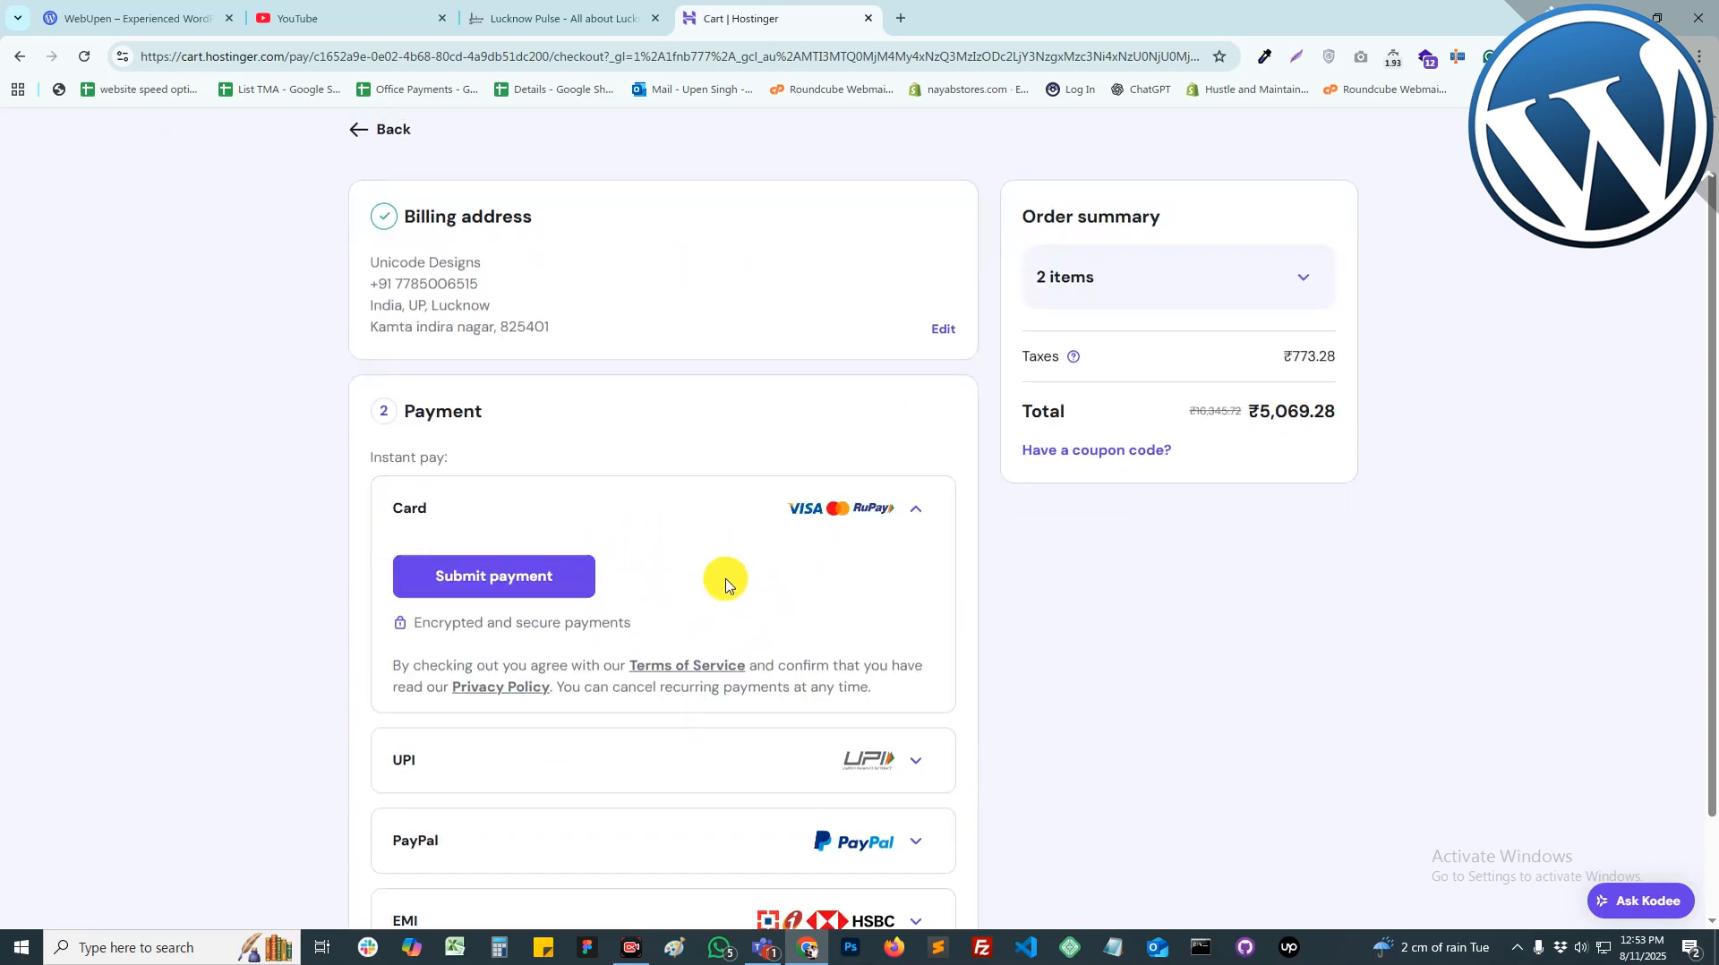
pyautogui.scroll(-2, 741, 587)
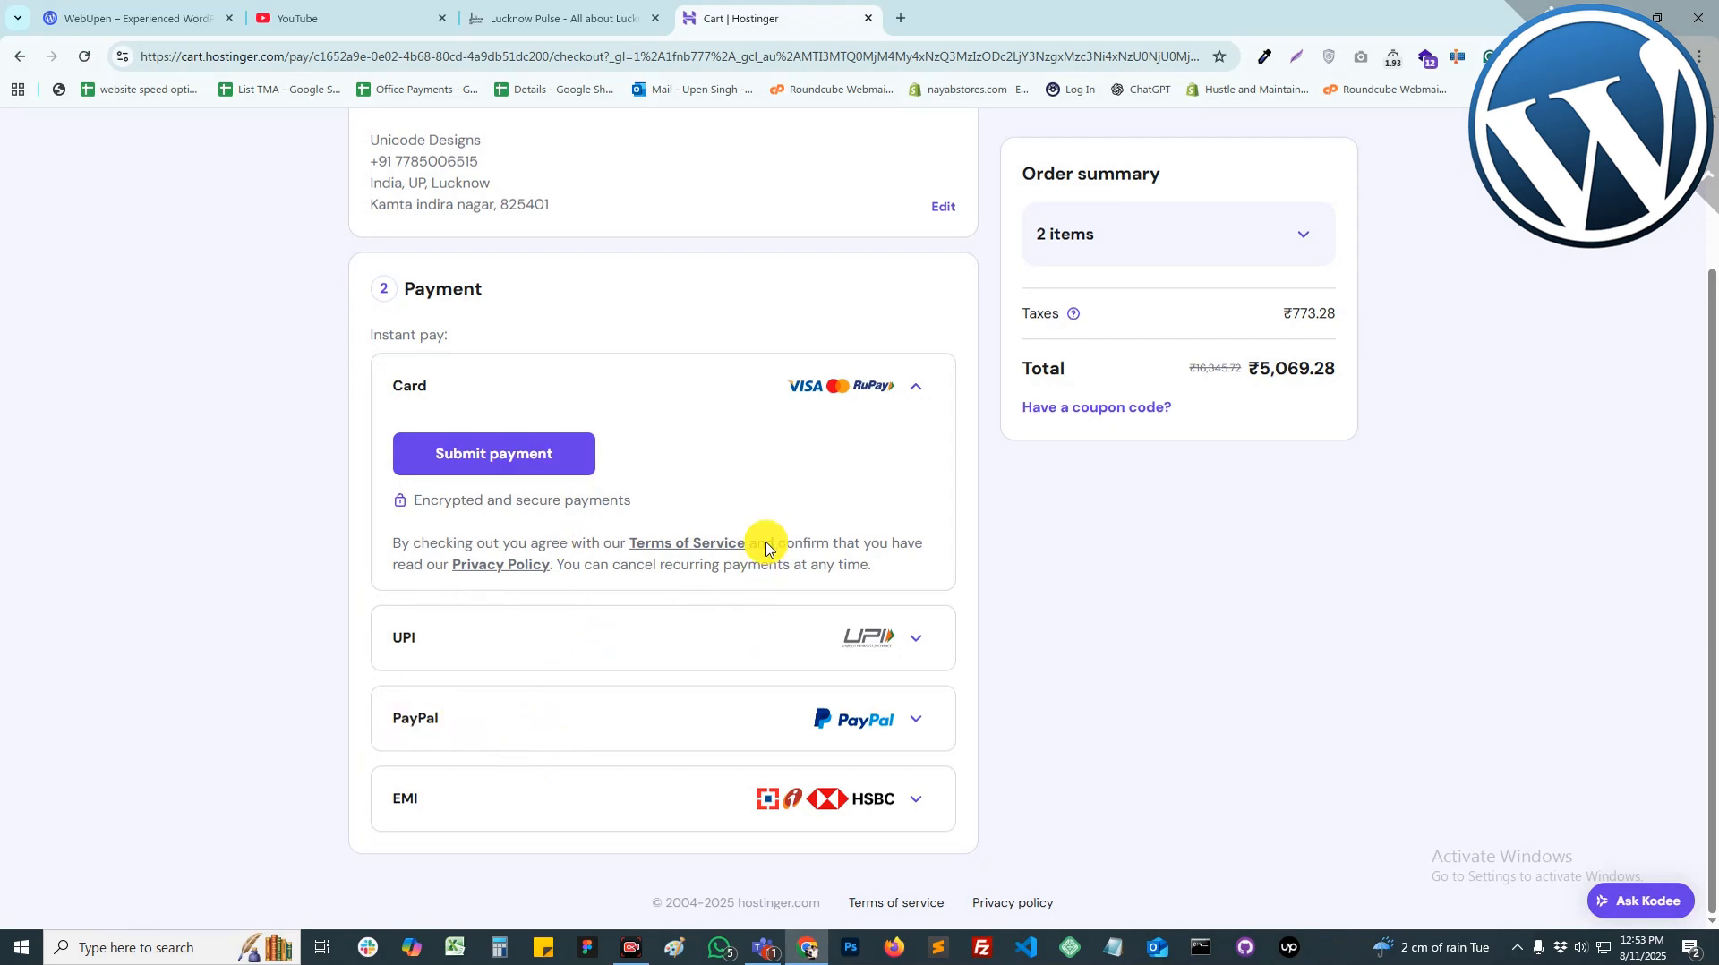
pyautogui.scroll(3, 767, 544)
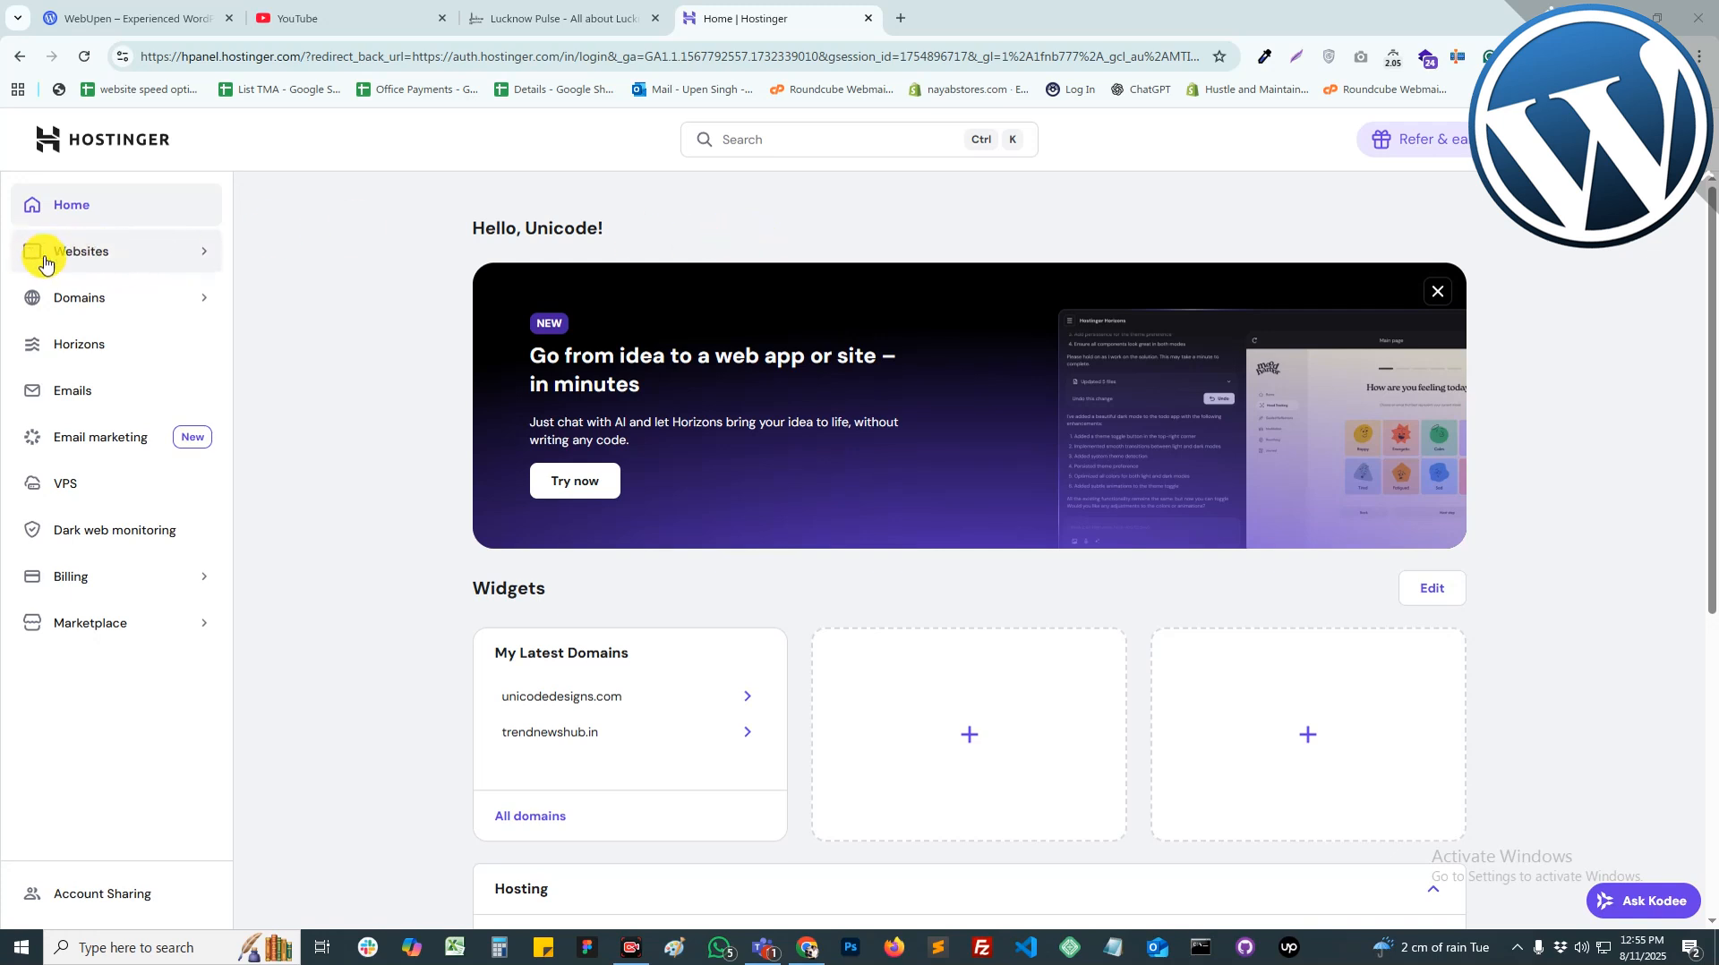
# Step: From the Websites list, choose Add website and pick WordPress
pyautogui.click(86, 252)
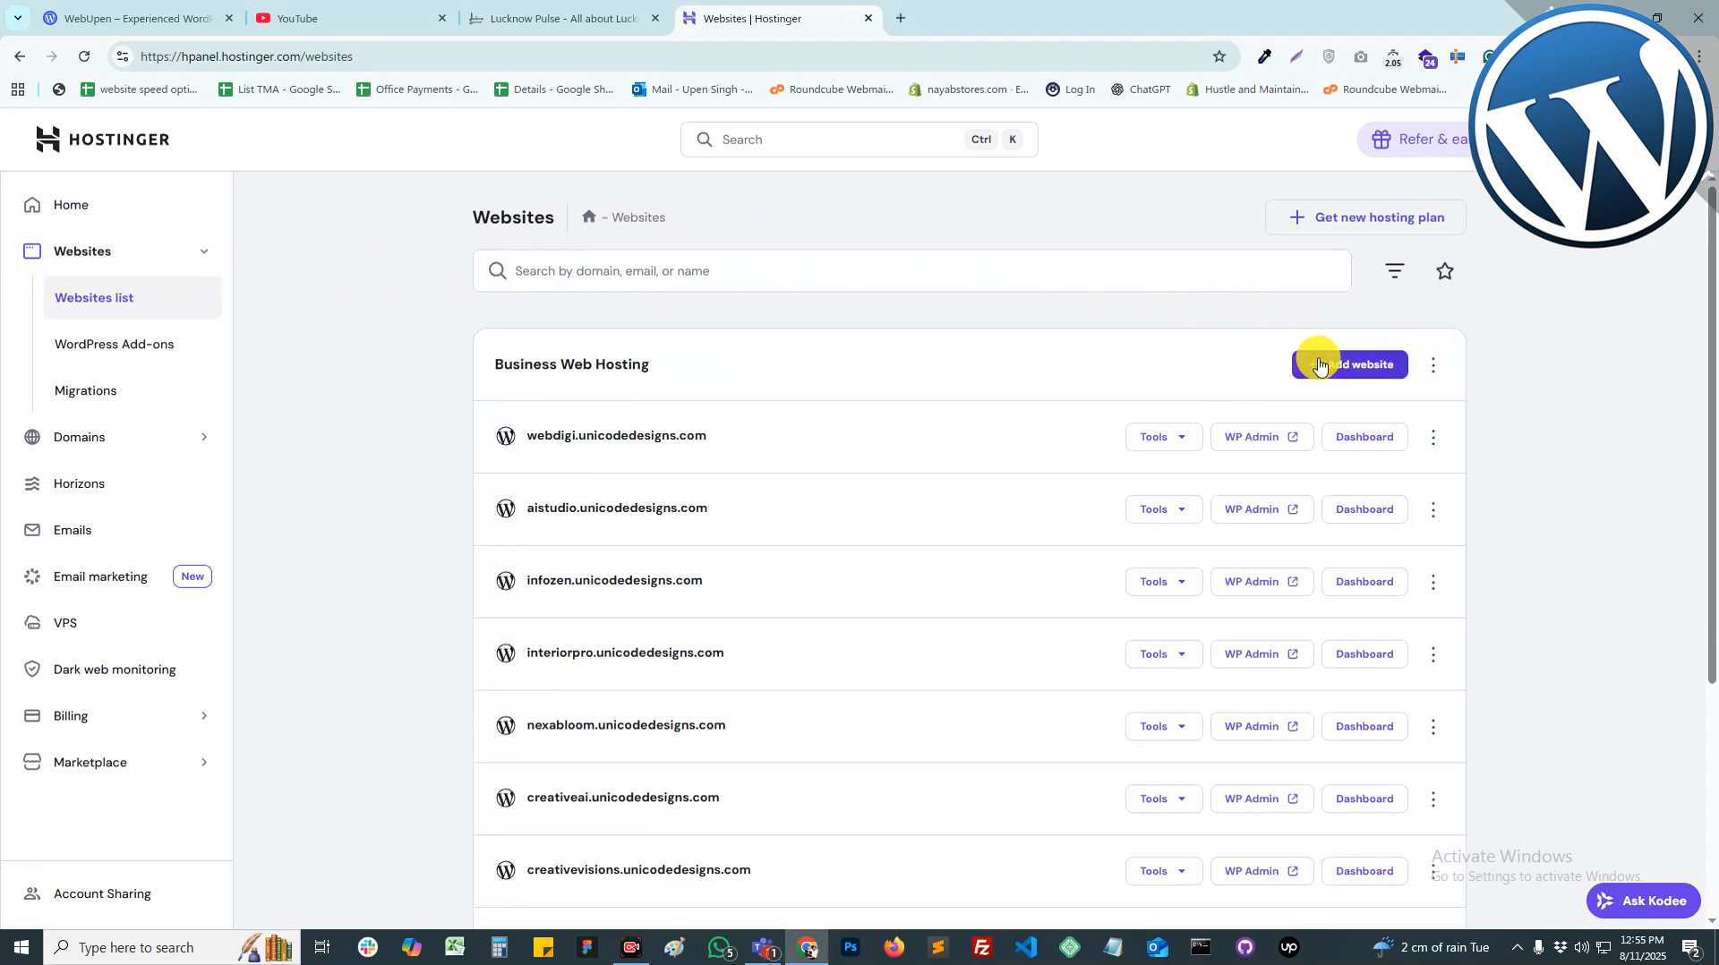
pyautogui.scroll(-4, 761, 660)
pyautogui.scroll(4, 729, 737)
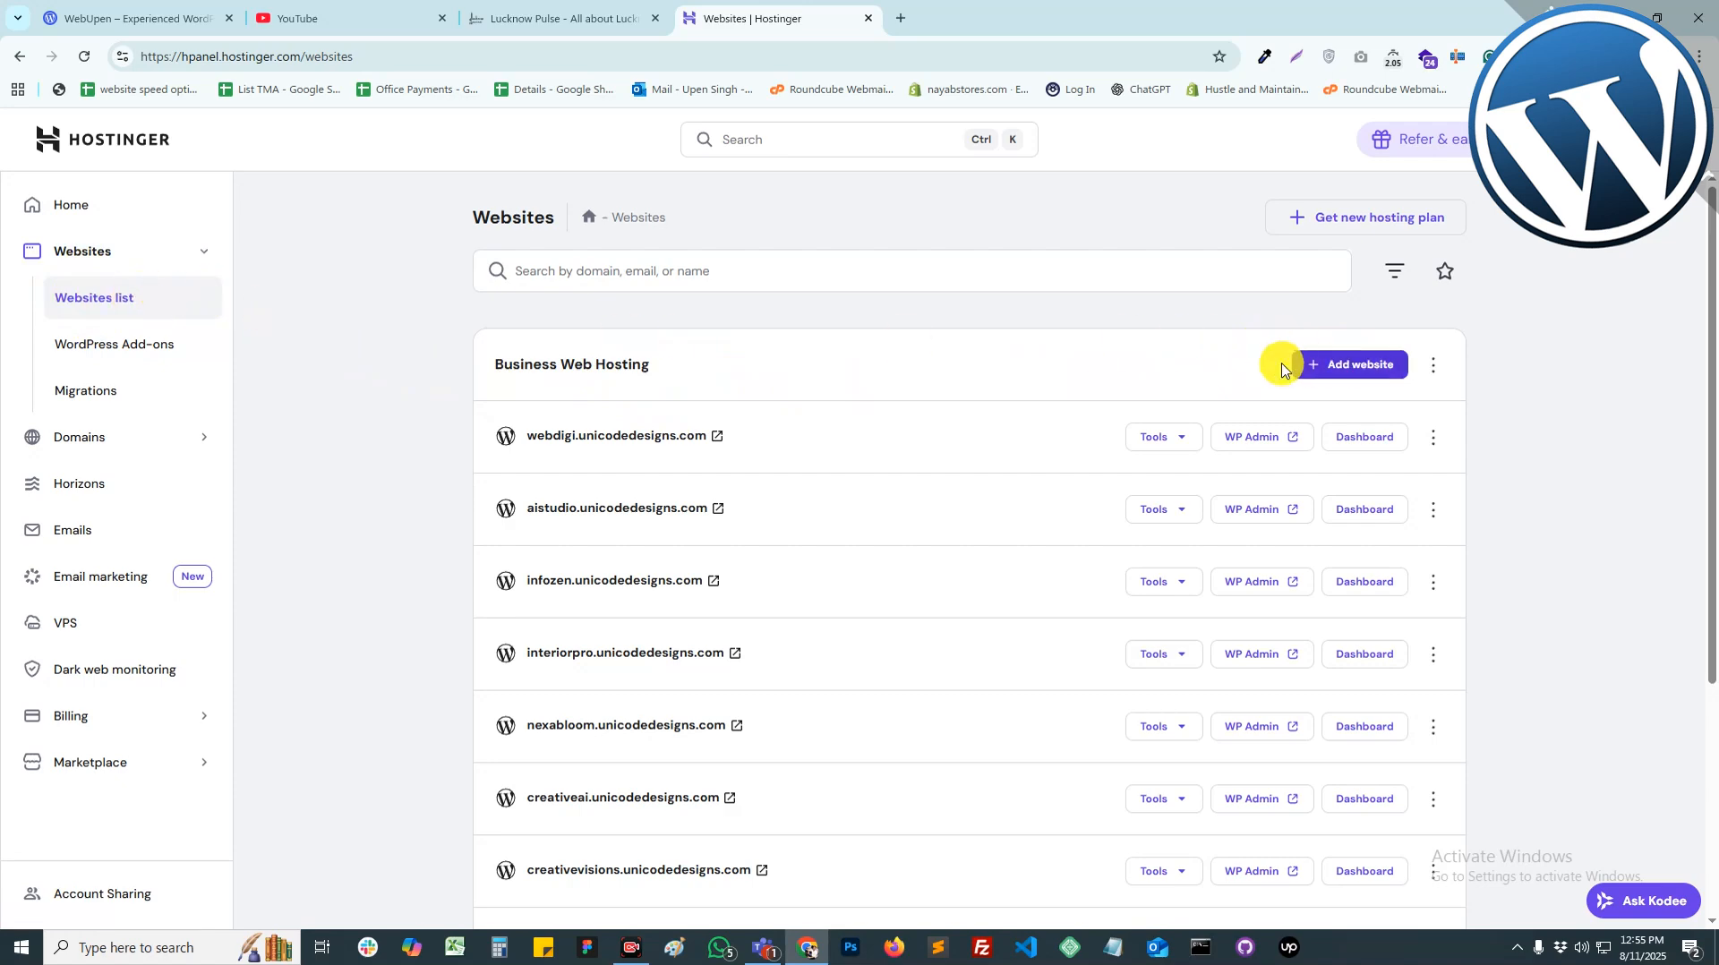
pyautogui.click(1341, 373)
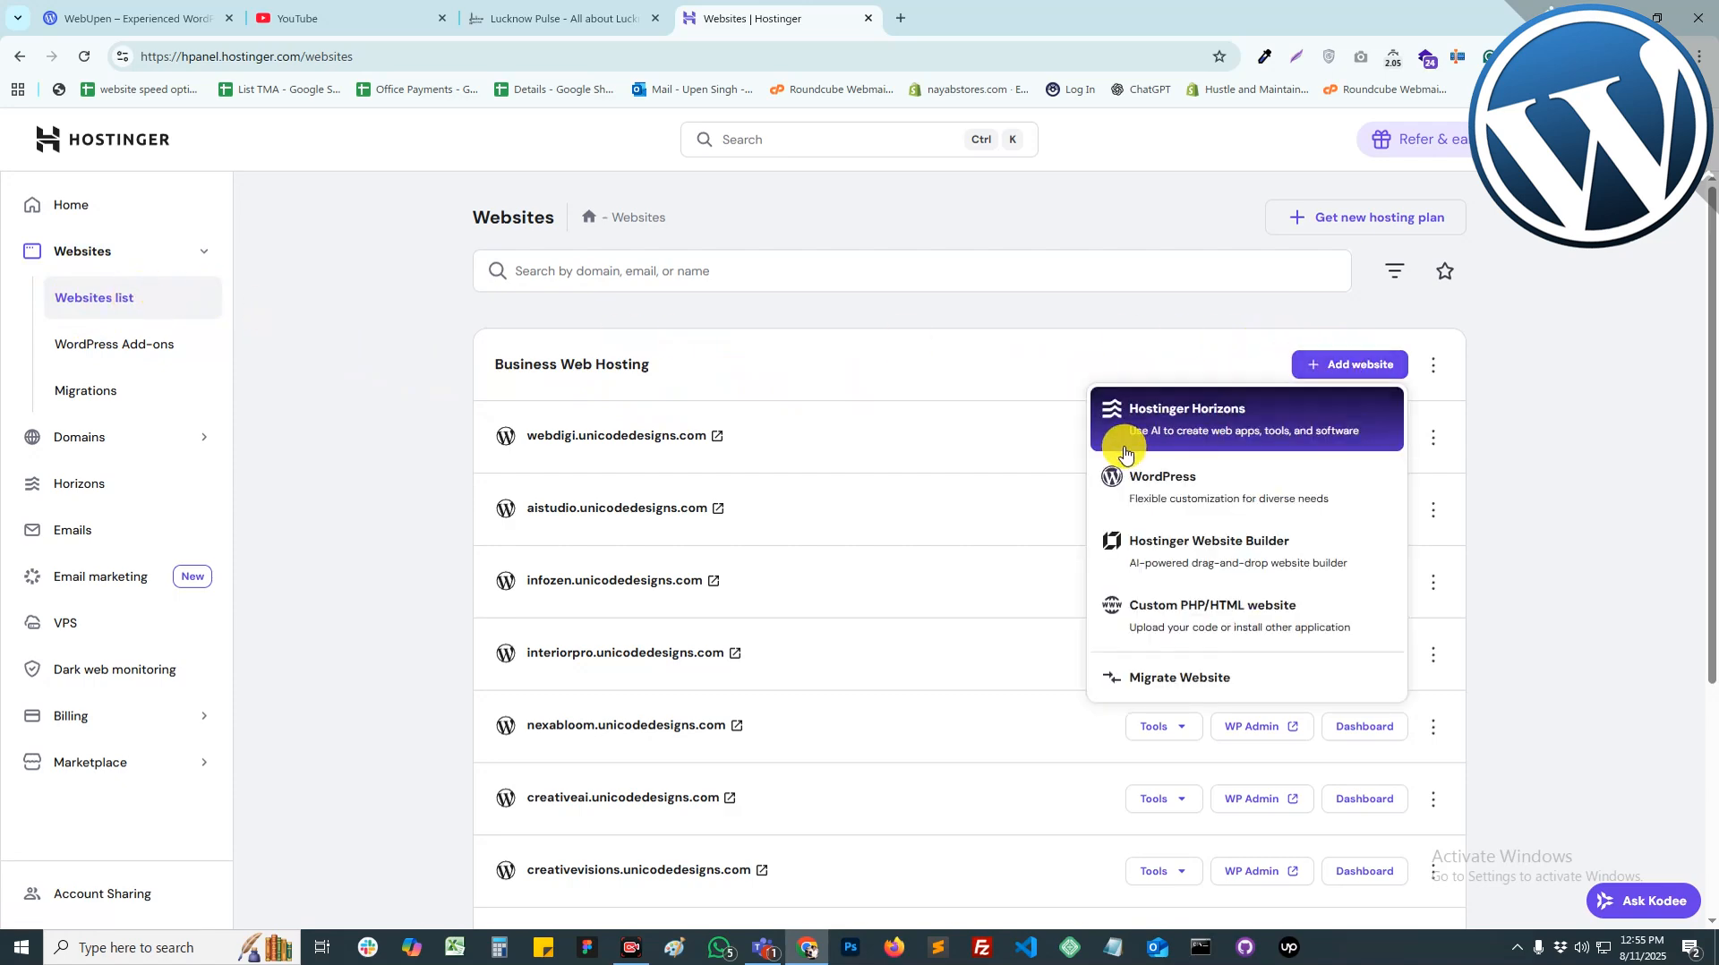
pyautogui.click(1198, 488)
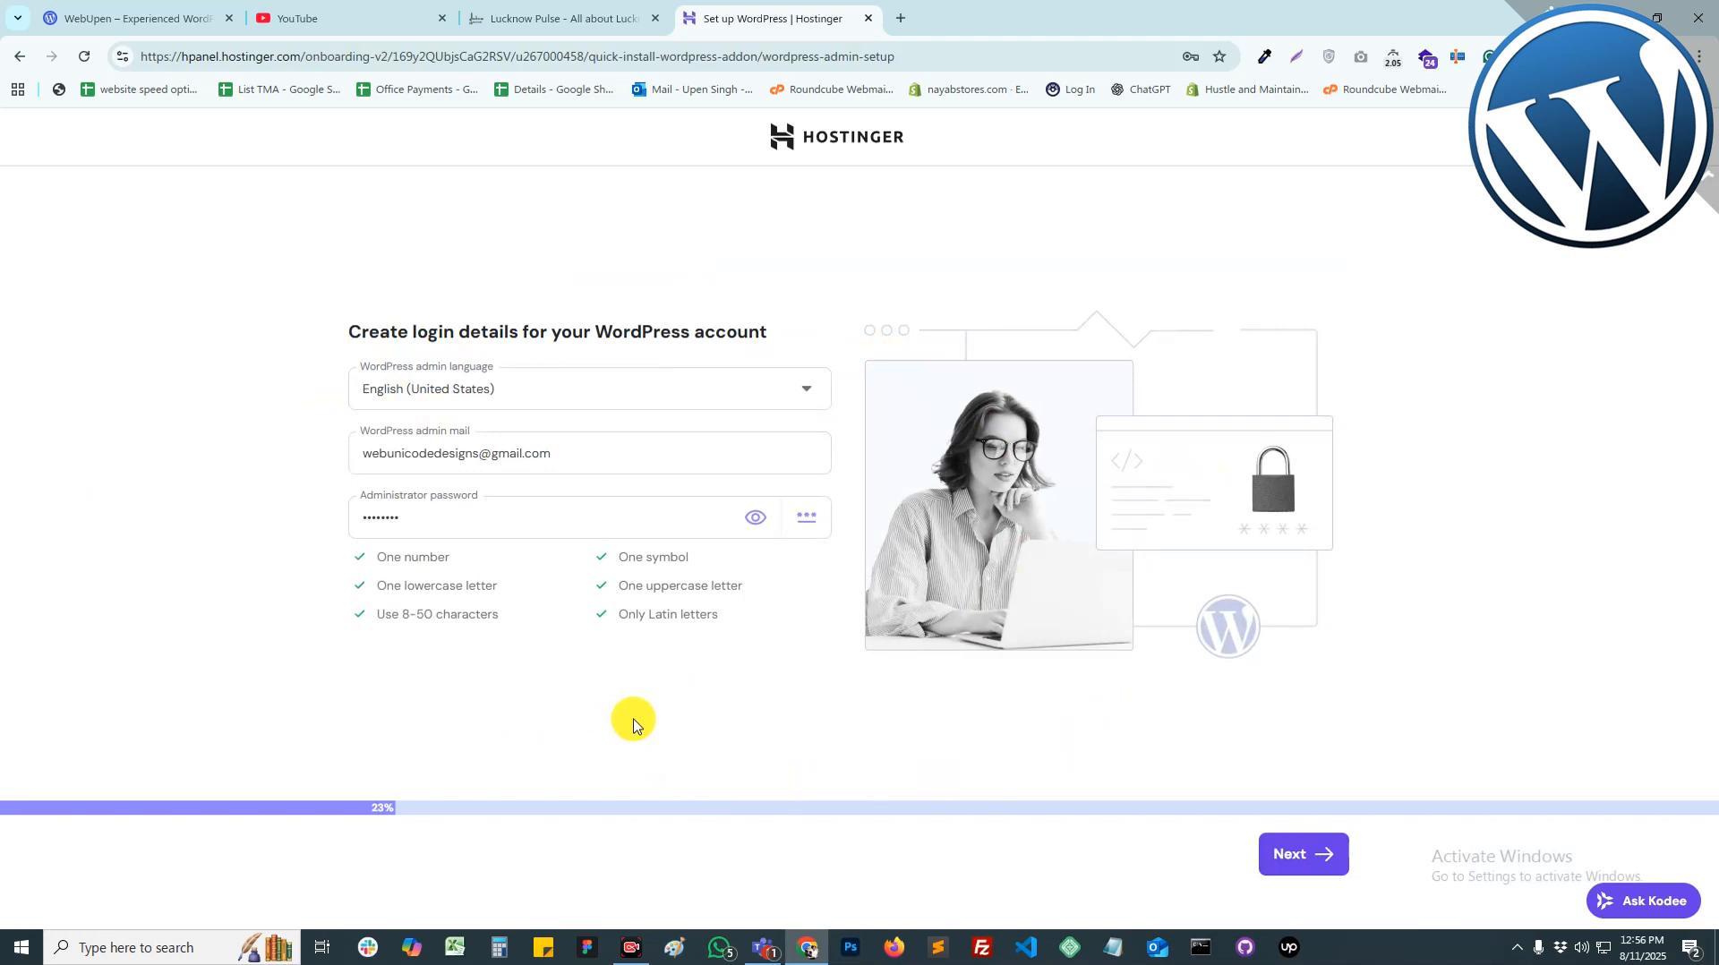
# Step: Try retyping the admin e-mail, then undo back to the original address
pyautogui.moveTo(618, 453); pyautogui.dragTo(322, 443)
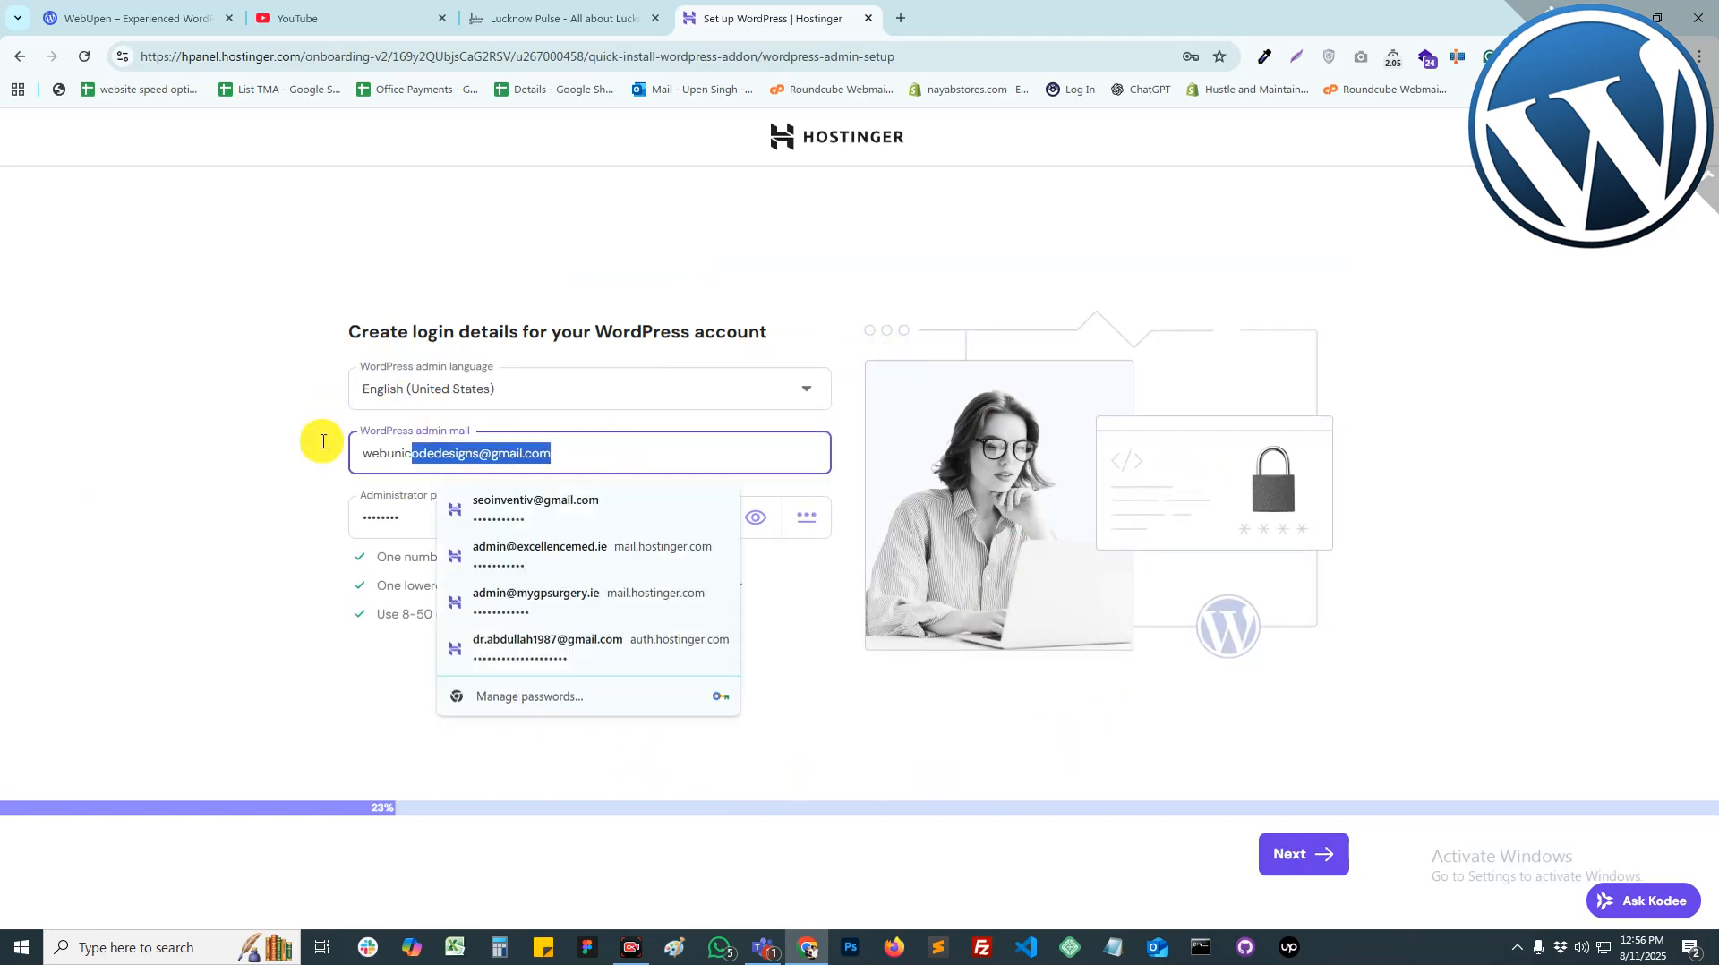
pyautogui.write('admin2')
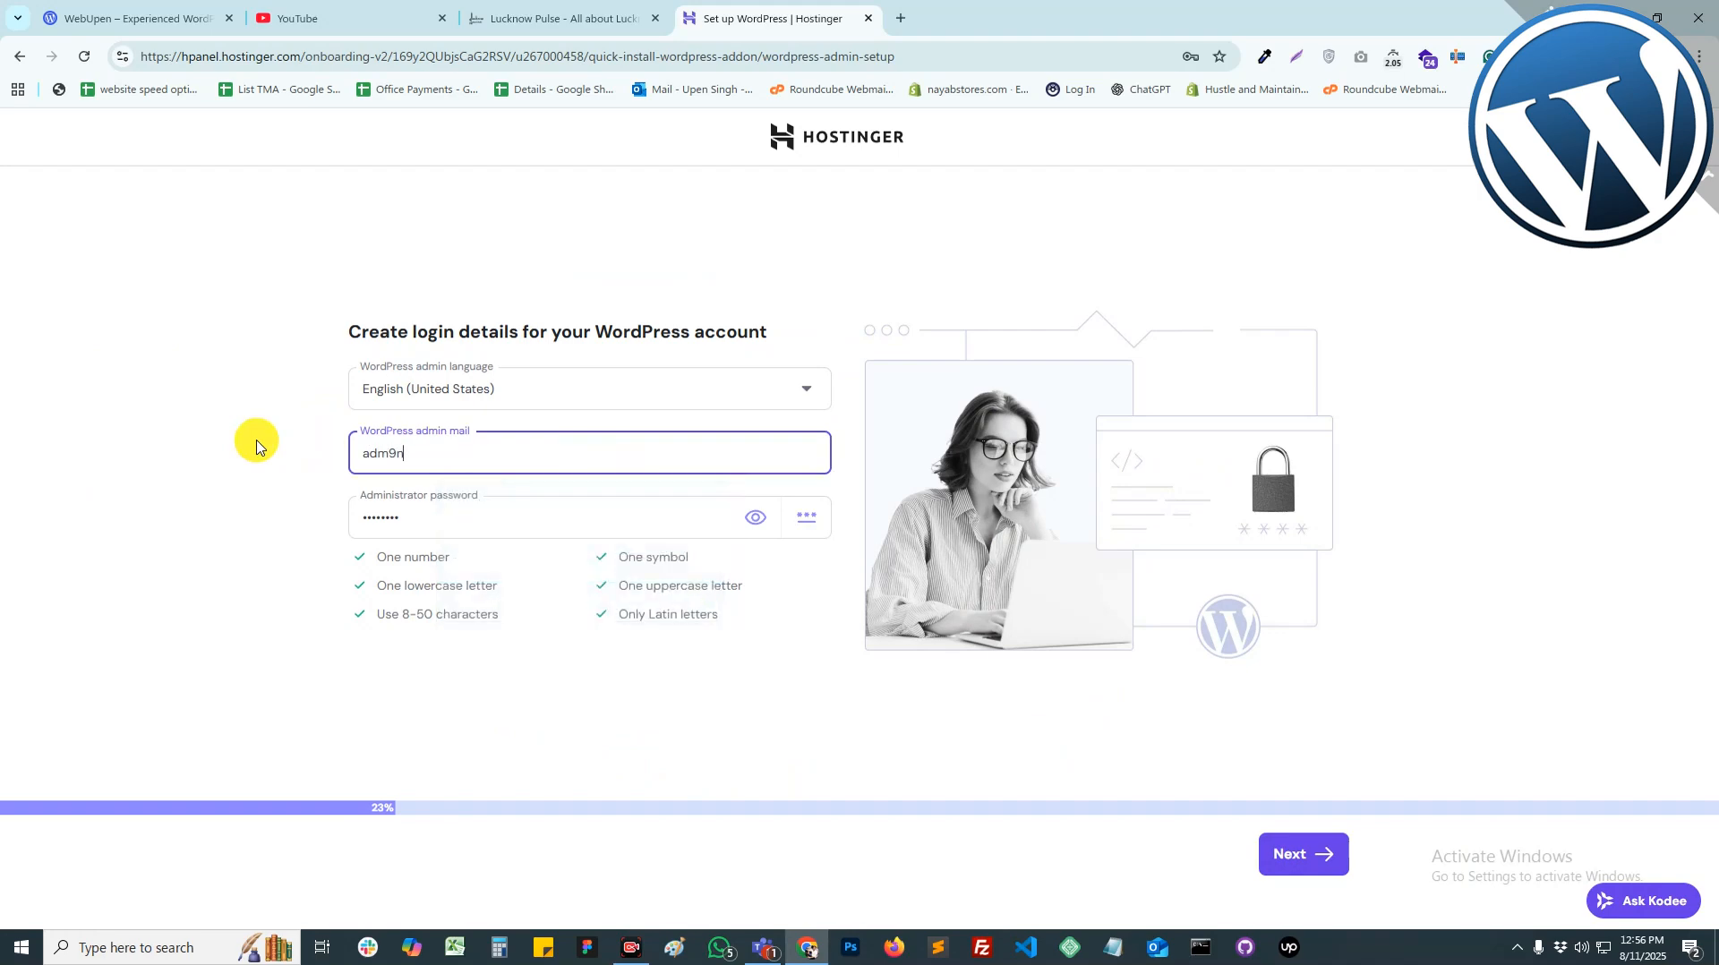
pyautogui.hotkey('ctrl', 'a')
pyautogui.write('admin')
pyautogui.press('Tab')
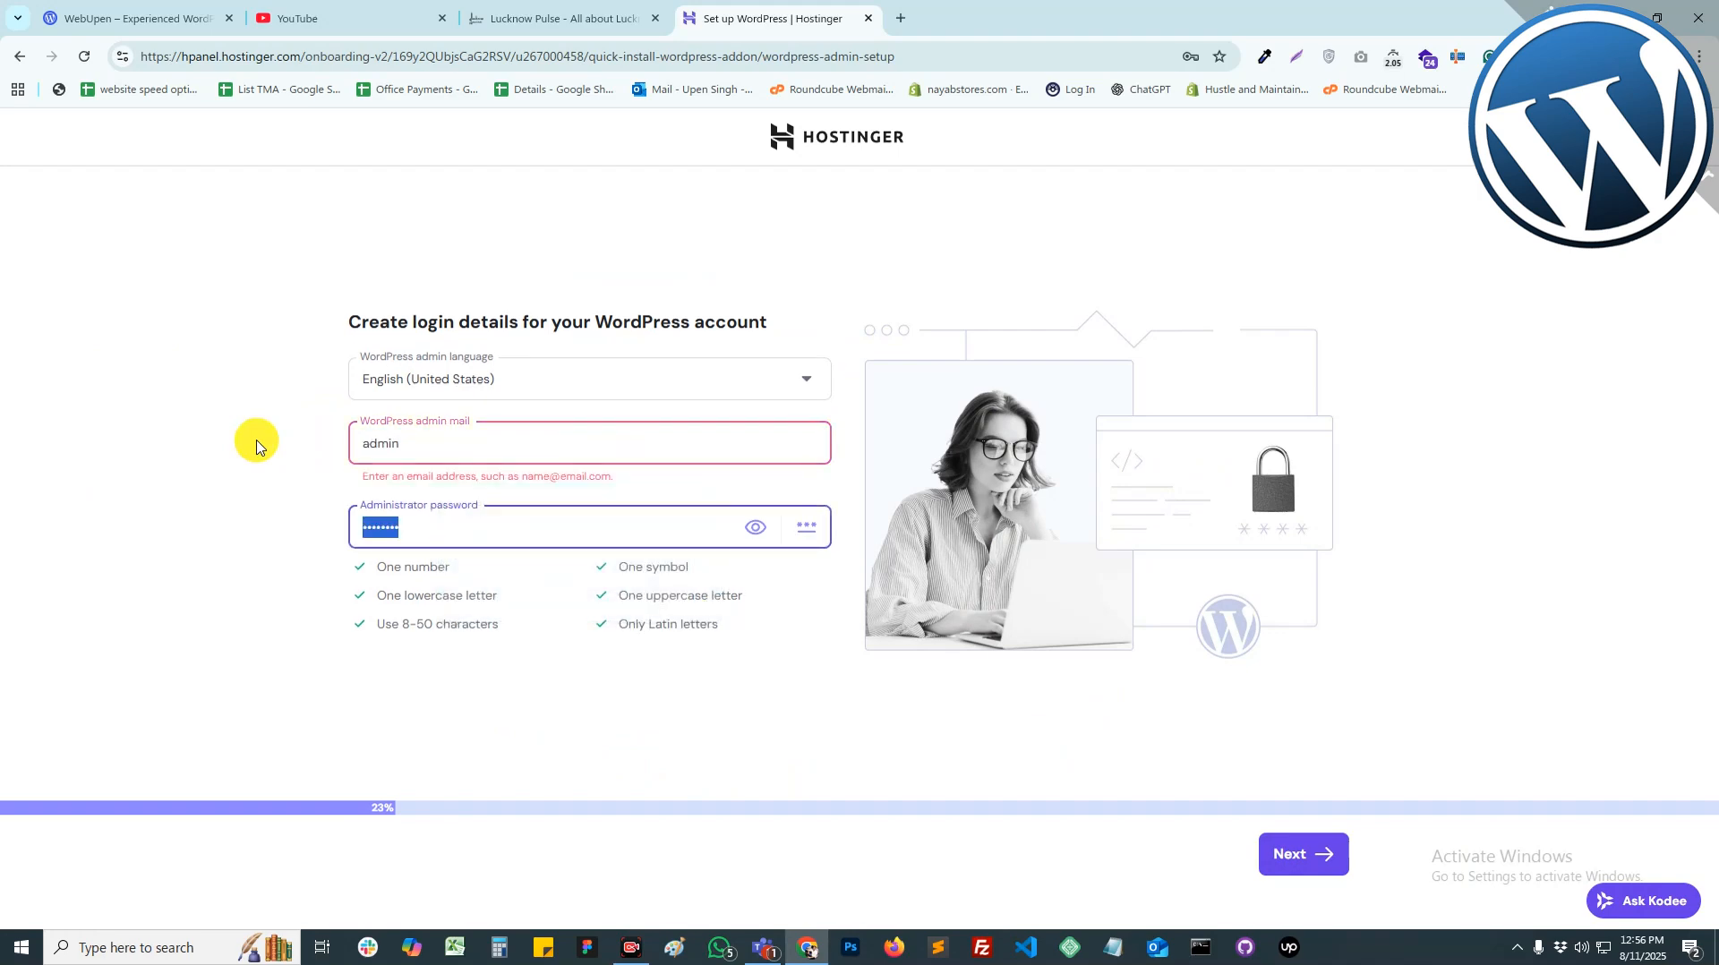
pyautogui.click(468, 453)
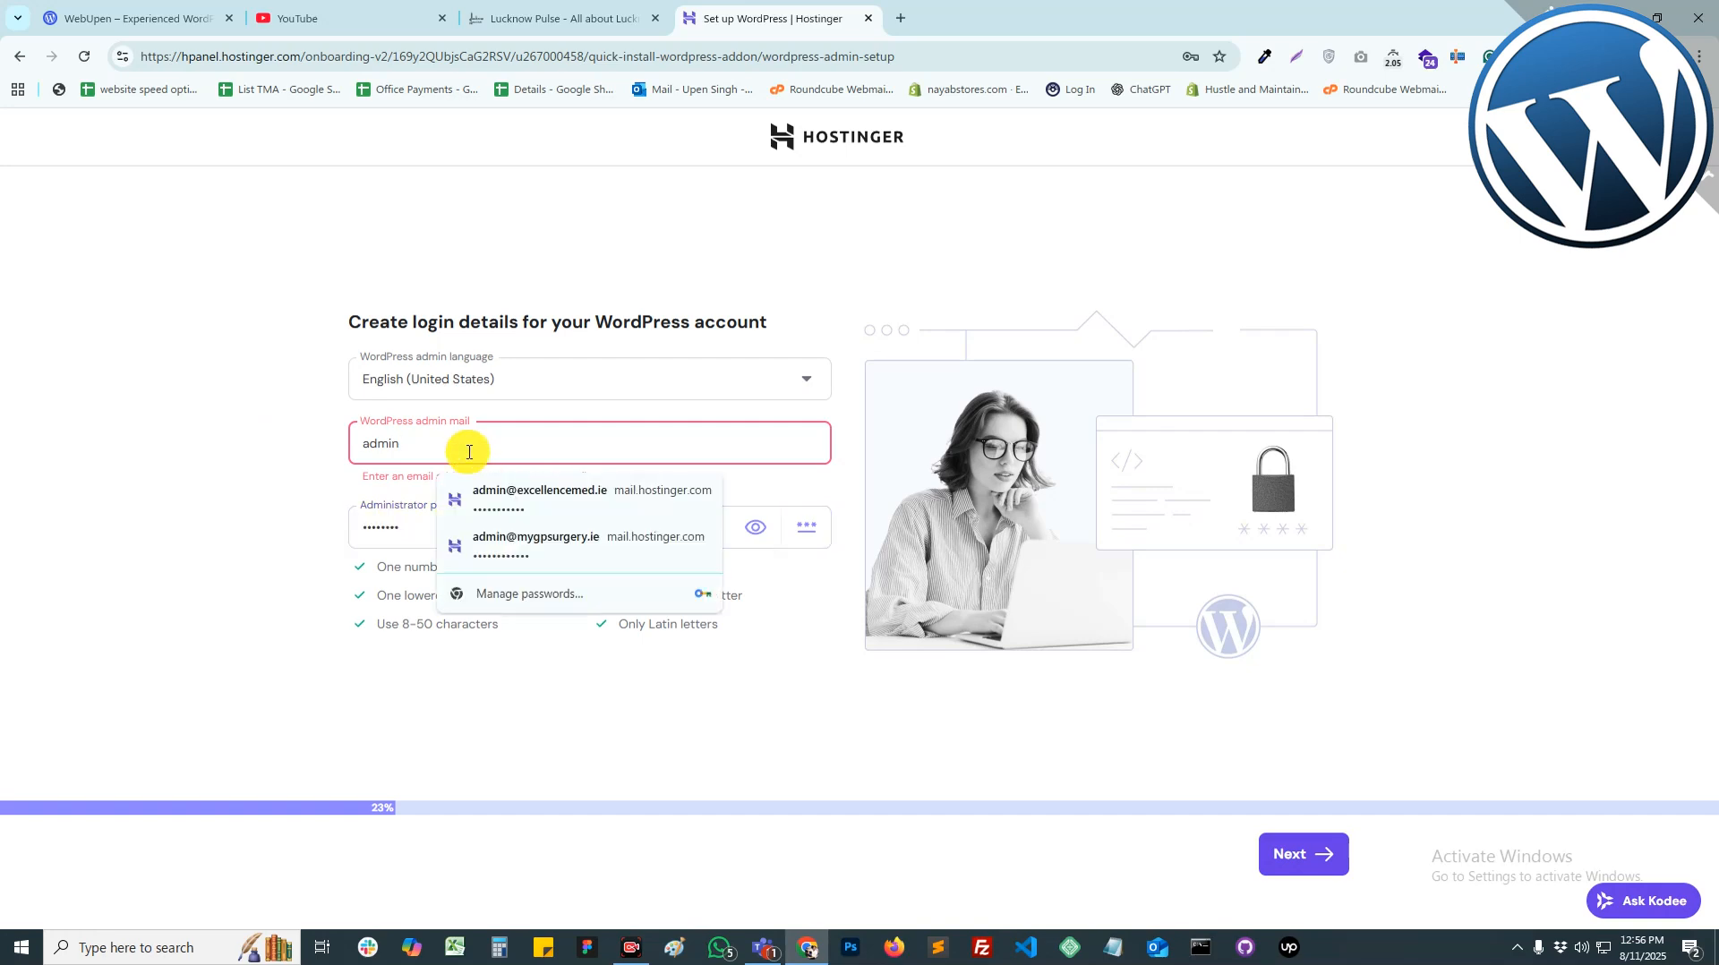
pyautogui.hotkey('ctrl', 'z')
pyautogui.hotkey('ctrl', 'z')
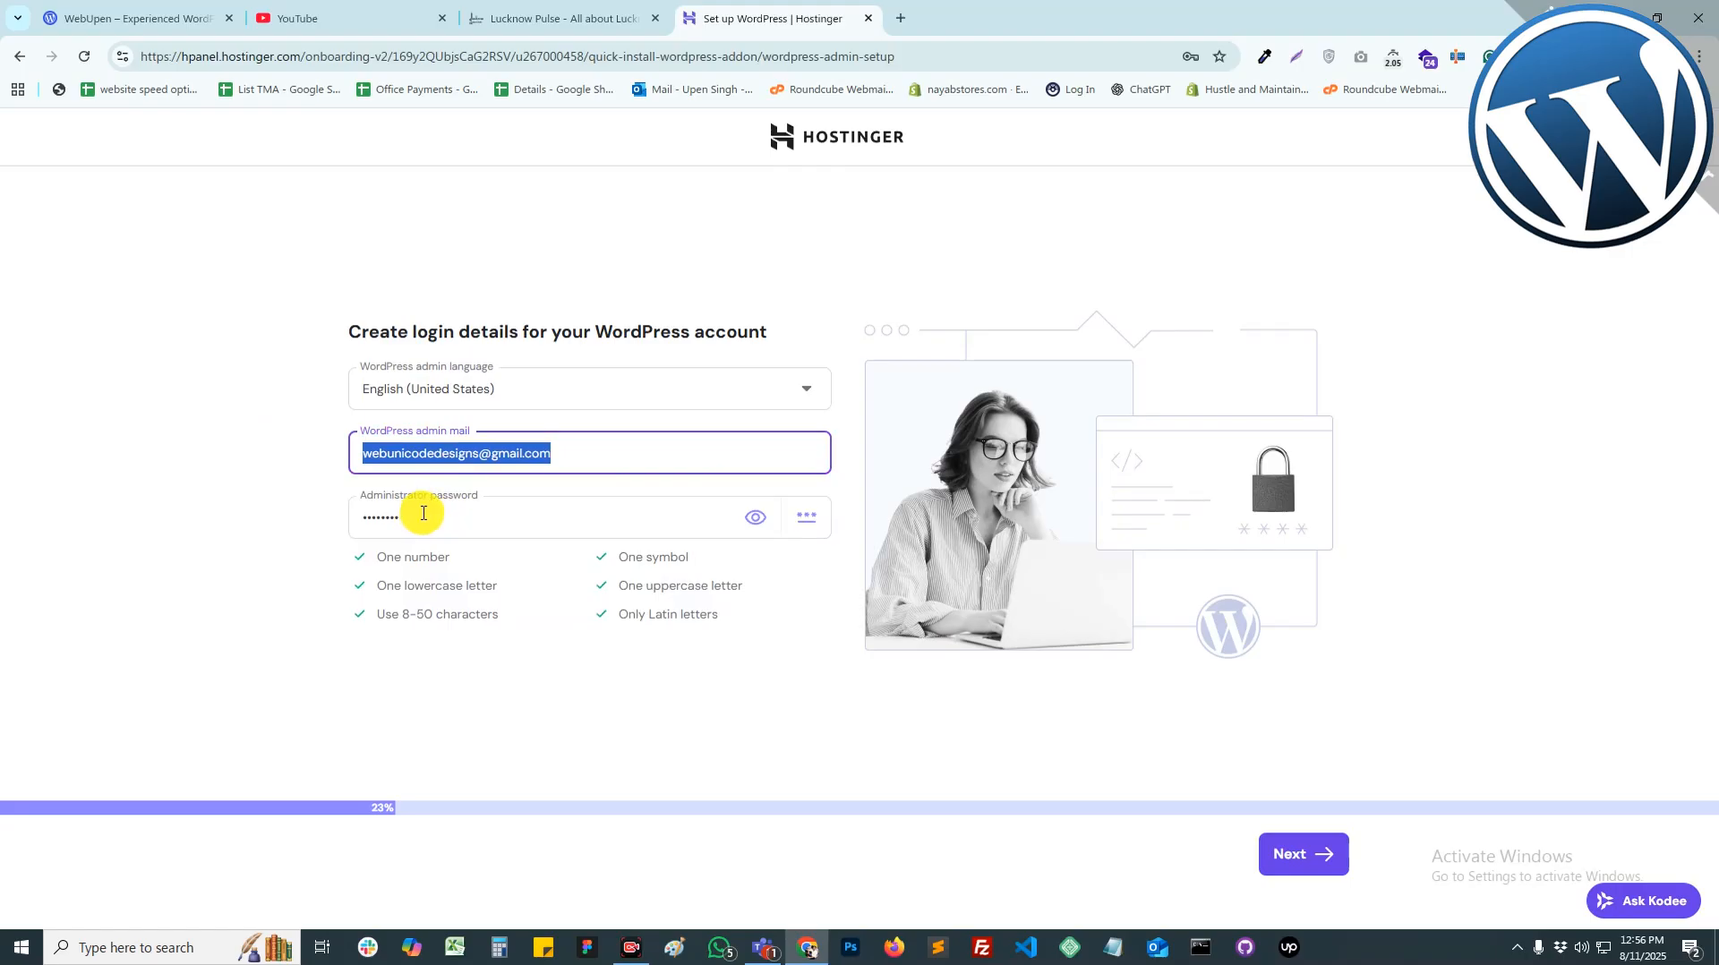
# Step: Replace the name part of the admin e-mail with the new username and continue setup
pyautogui.click(428, 453)
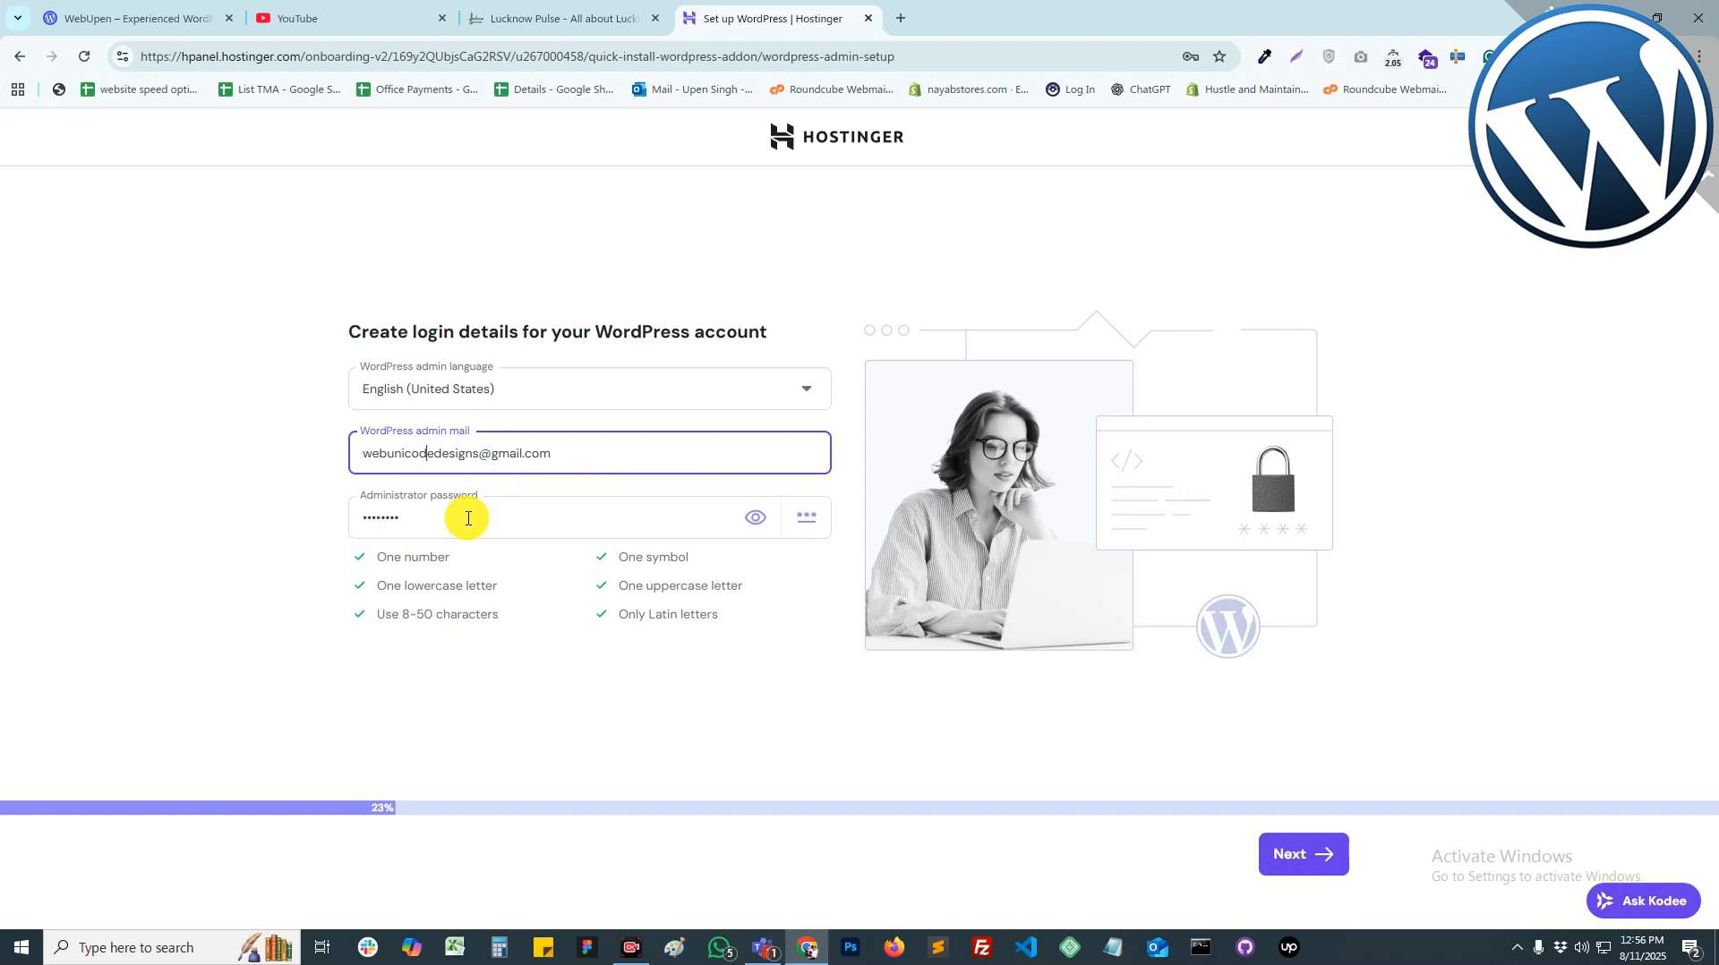
pyautogui.moveTo(549, 453); pyautogui.dragTo(364, 453)
pyautogui.doubleClick(414, 455)
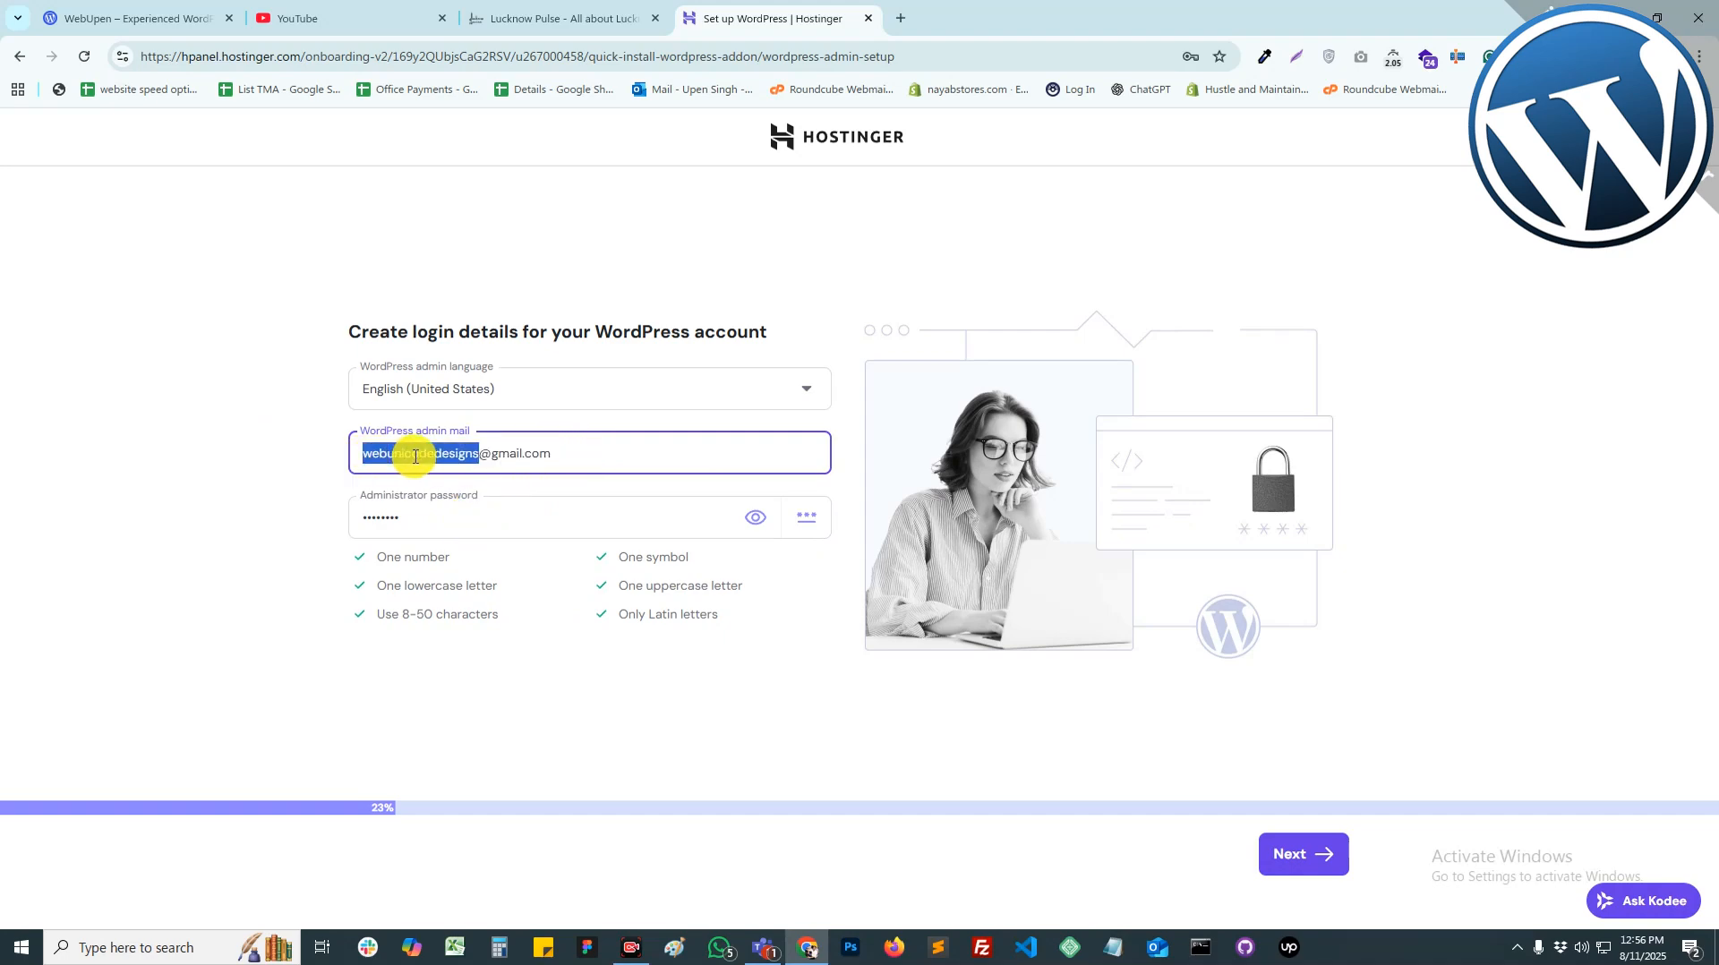
pyautogui.write('webupen')
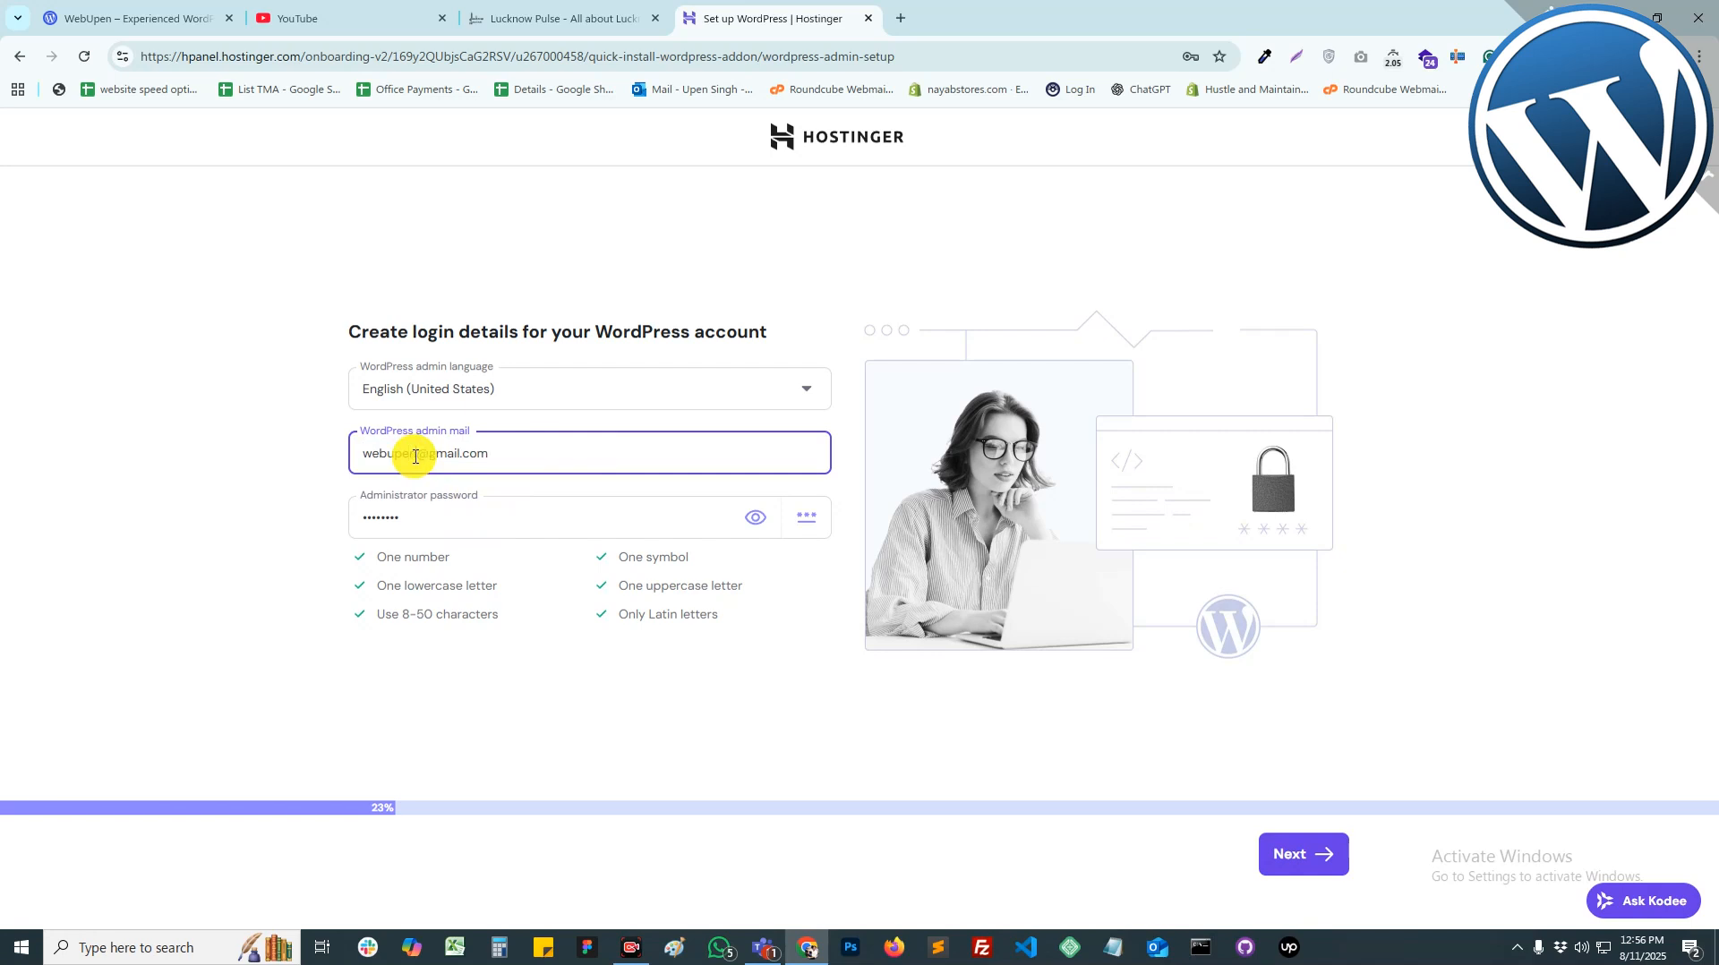
pyautogui.click(464, 507)
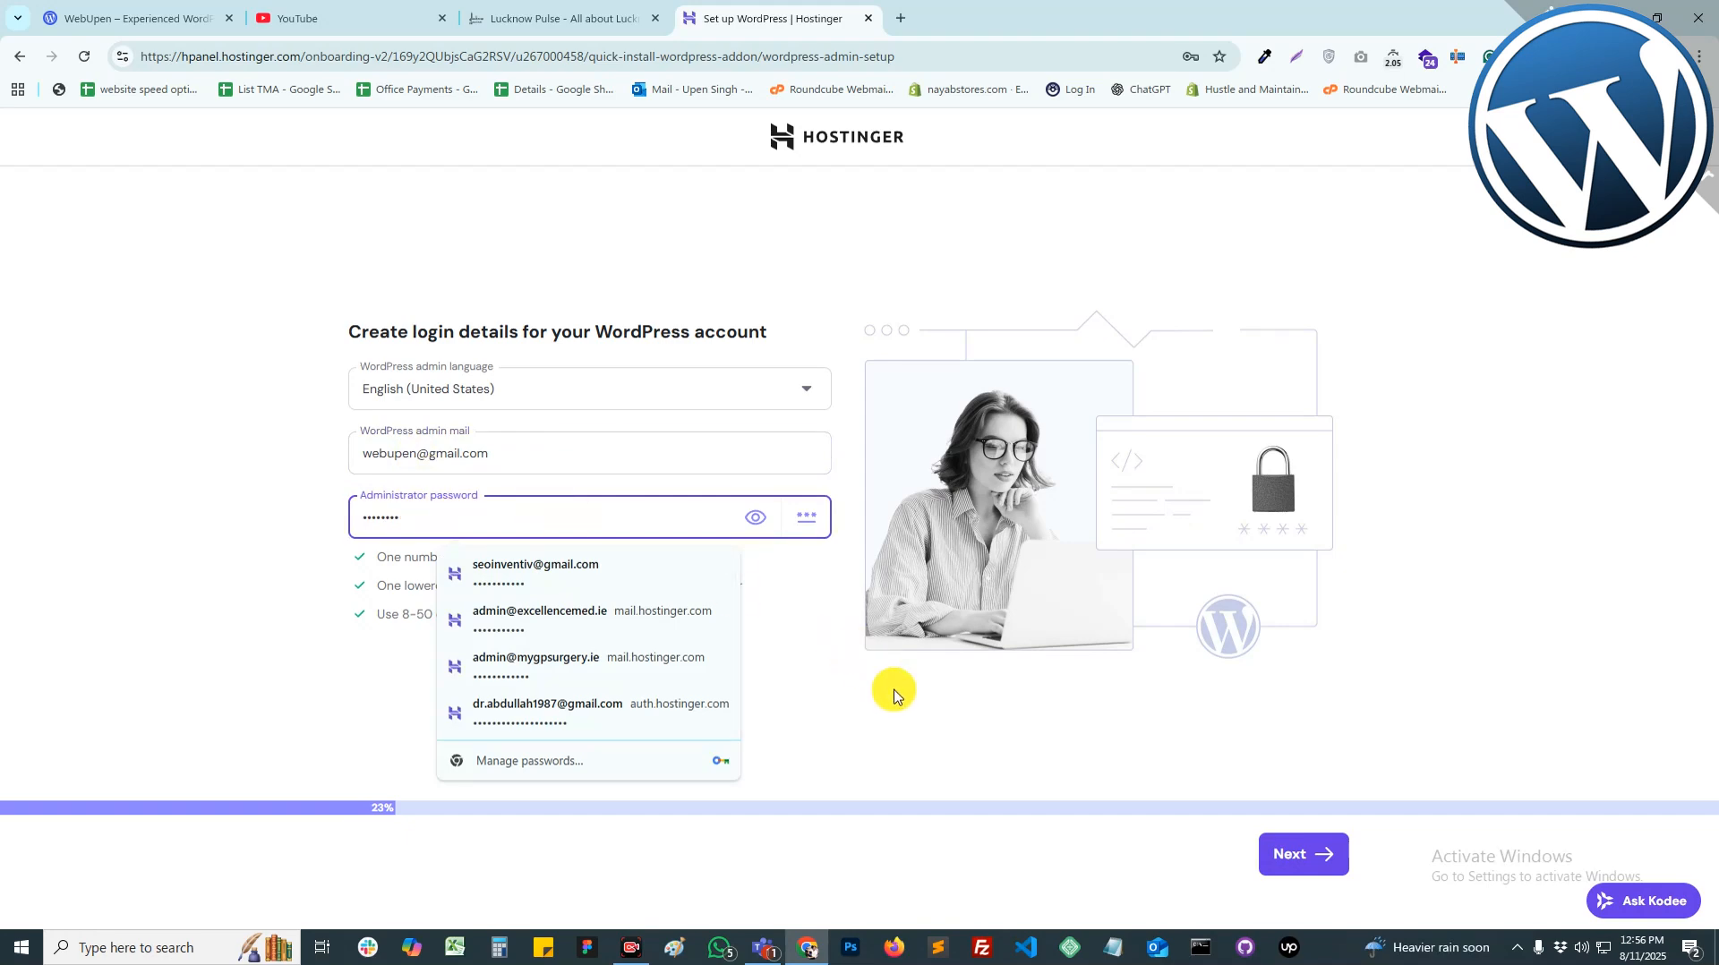
pyautogui.click(898, 708)
pyautogui.click(1303, 858)
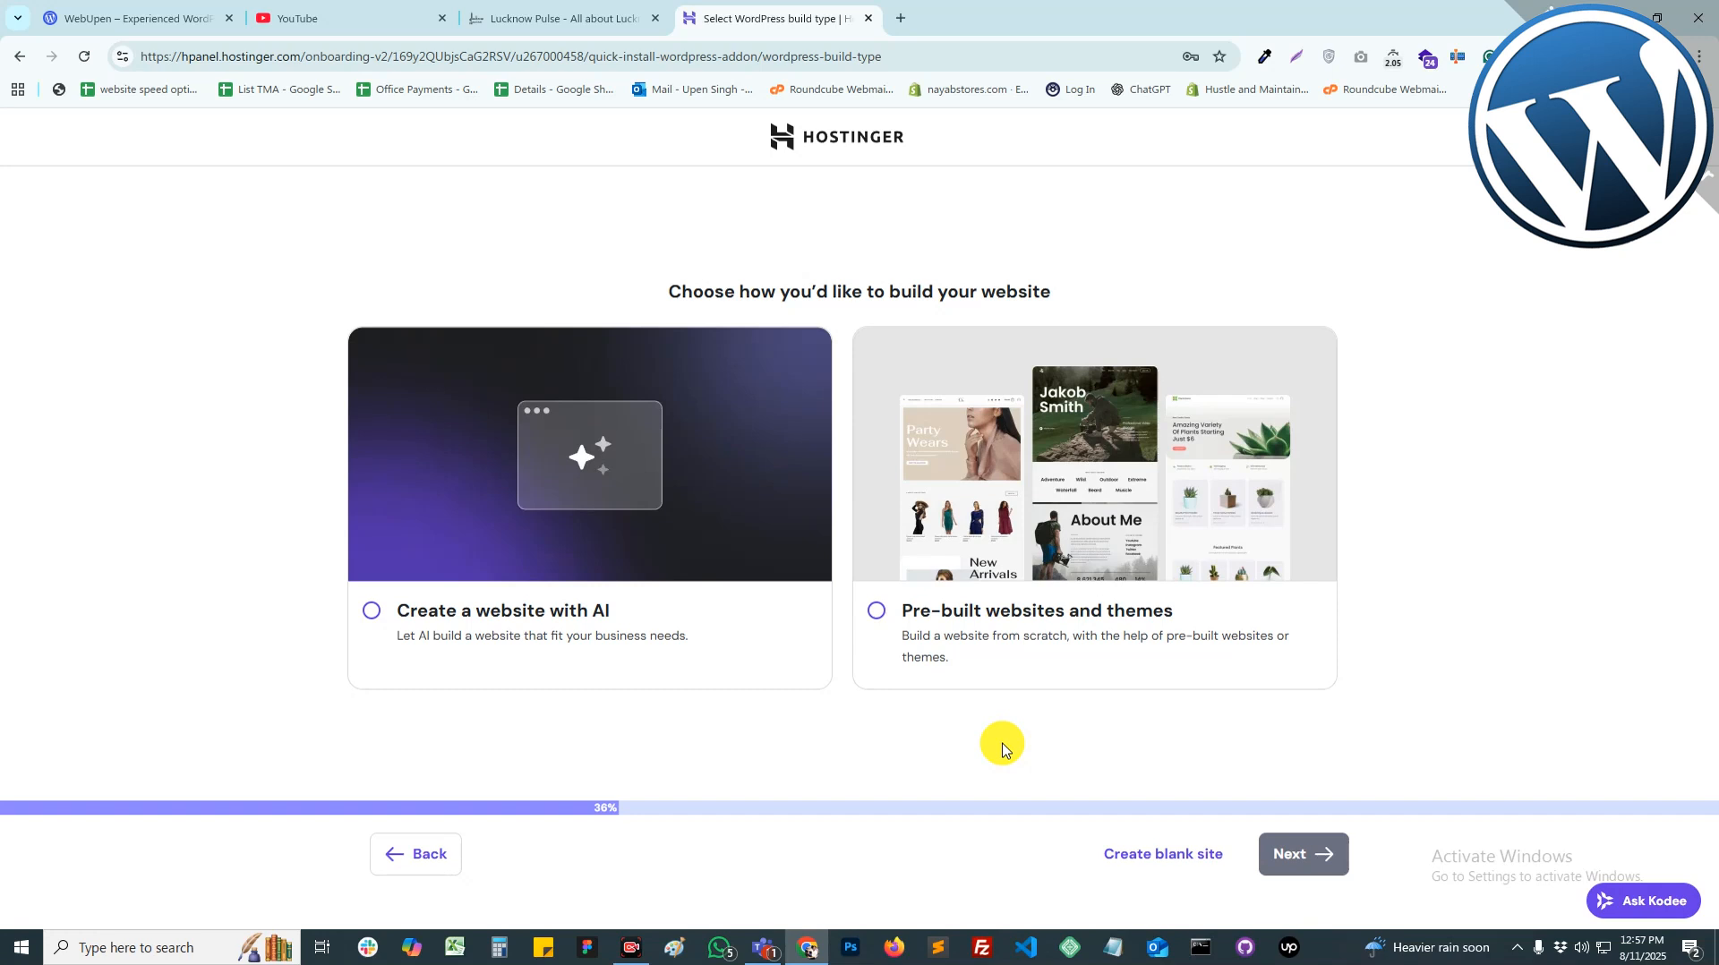
# Step: Create a blank WordPress site using a temporary domain
pyautogui.click(1153, 871)
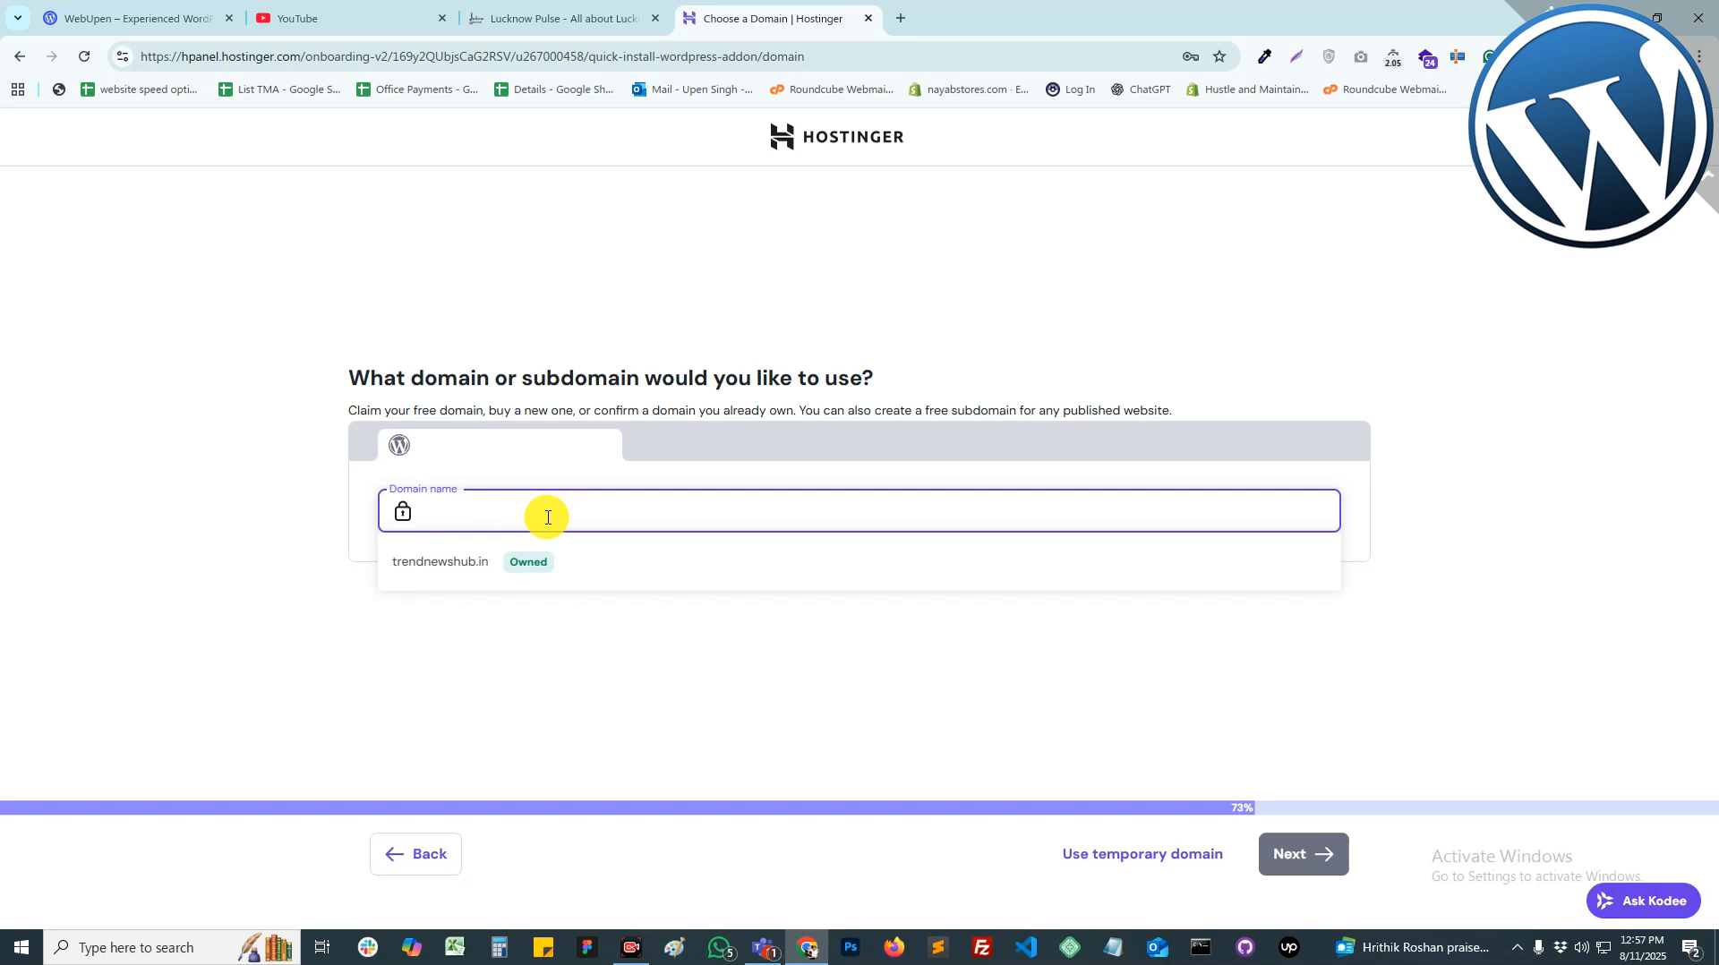
pyautogui.click(1132, 856)
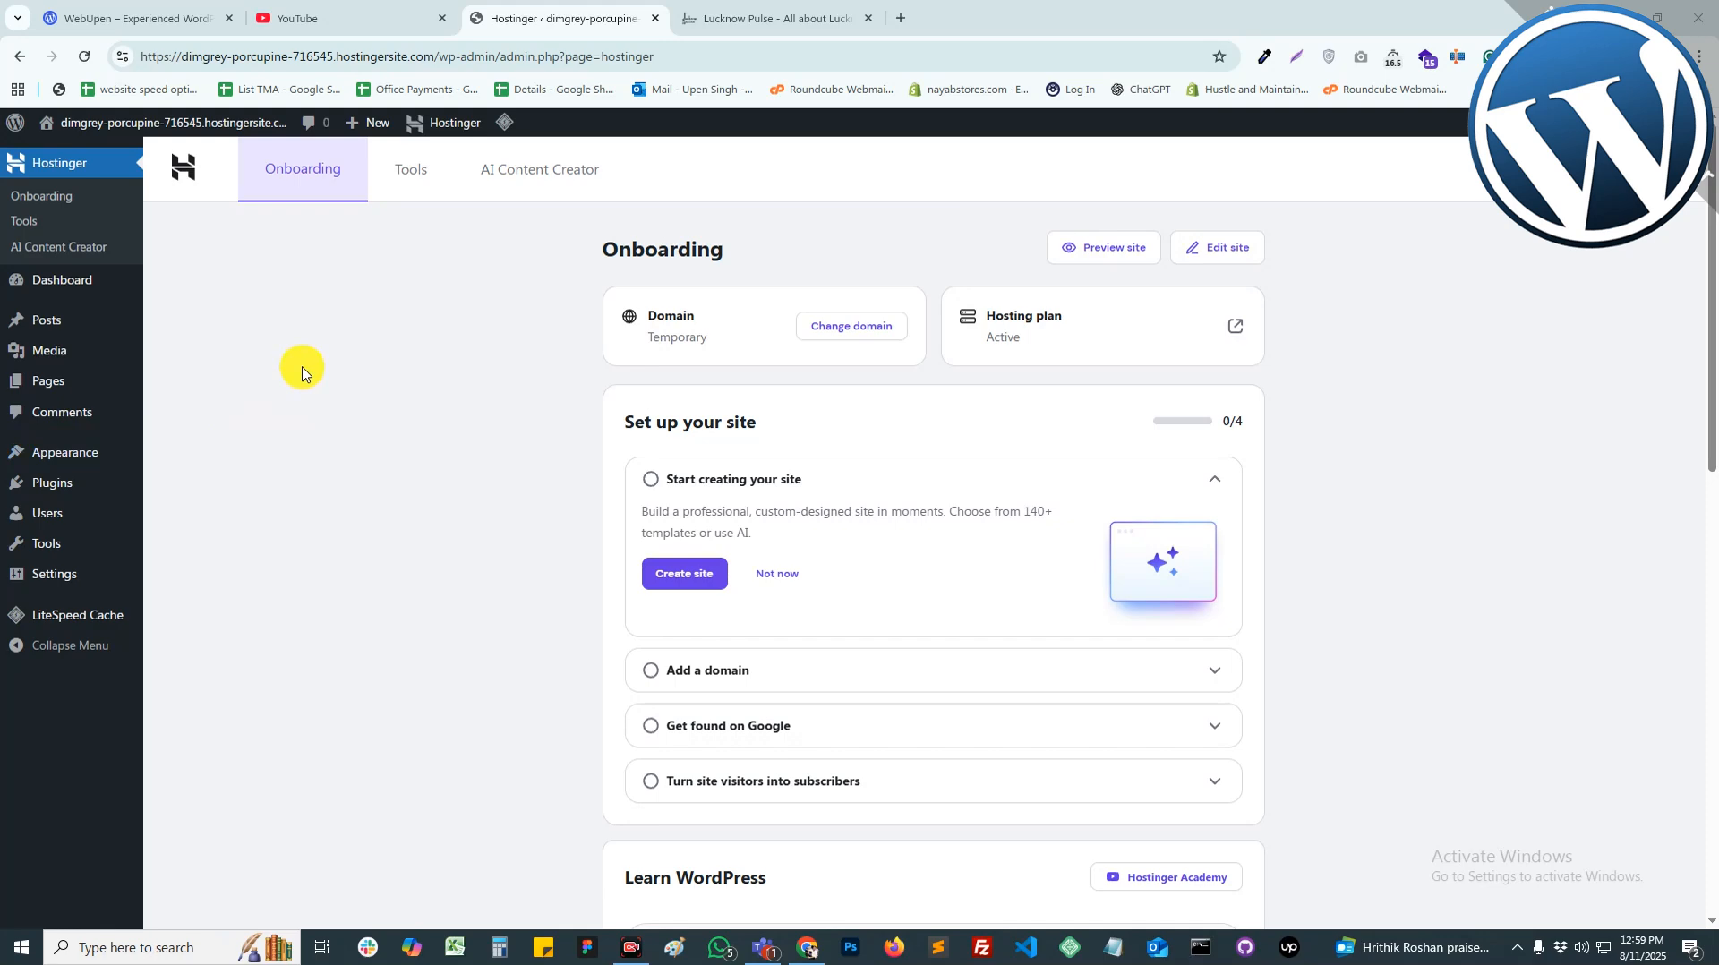
# Step: Go to Appearance to view the installed themes
pyautogui.click(45, 451)
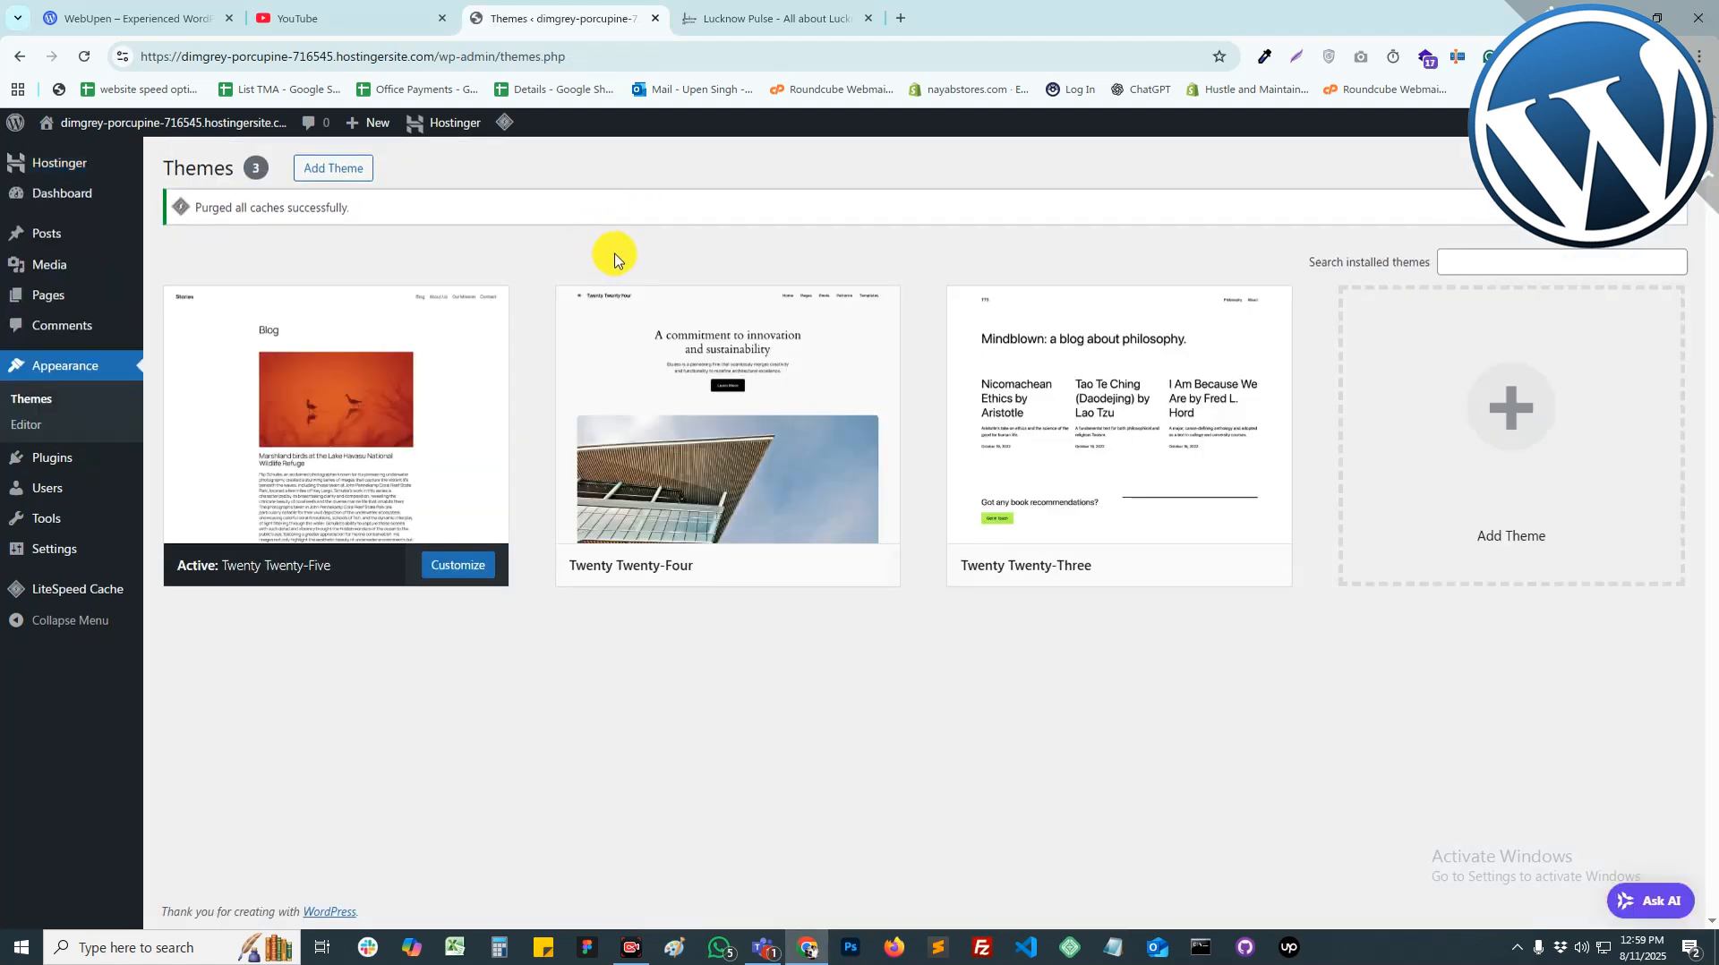
pyautogui.click(756, 18)
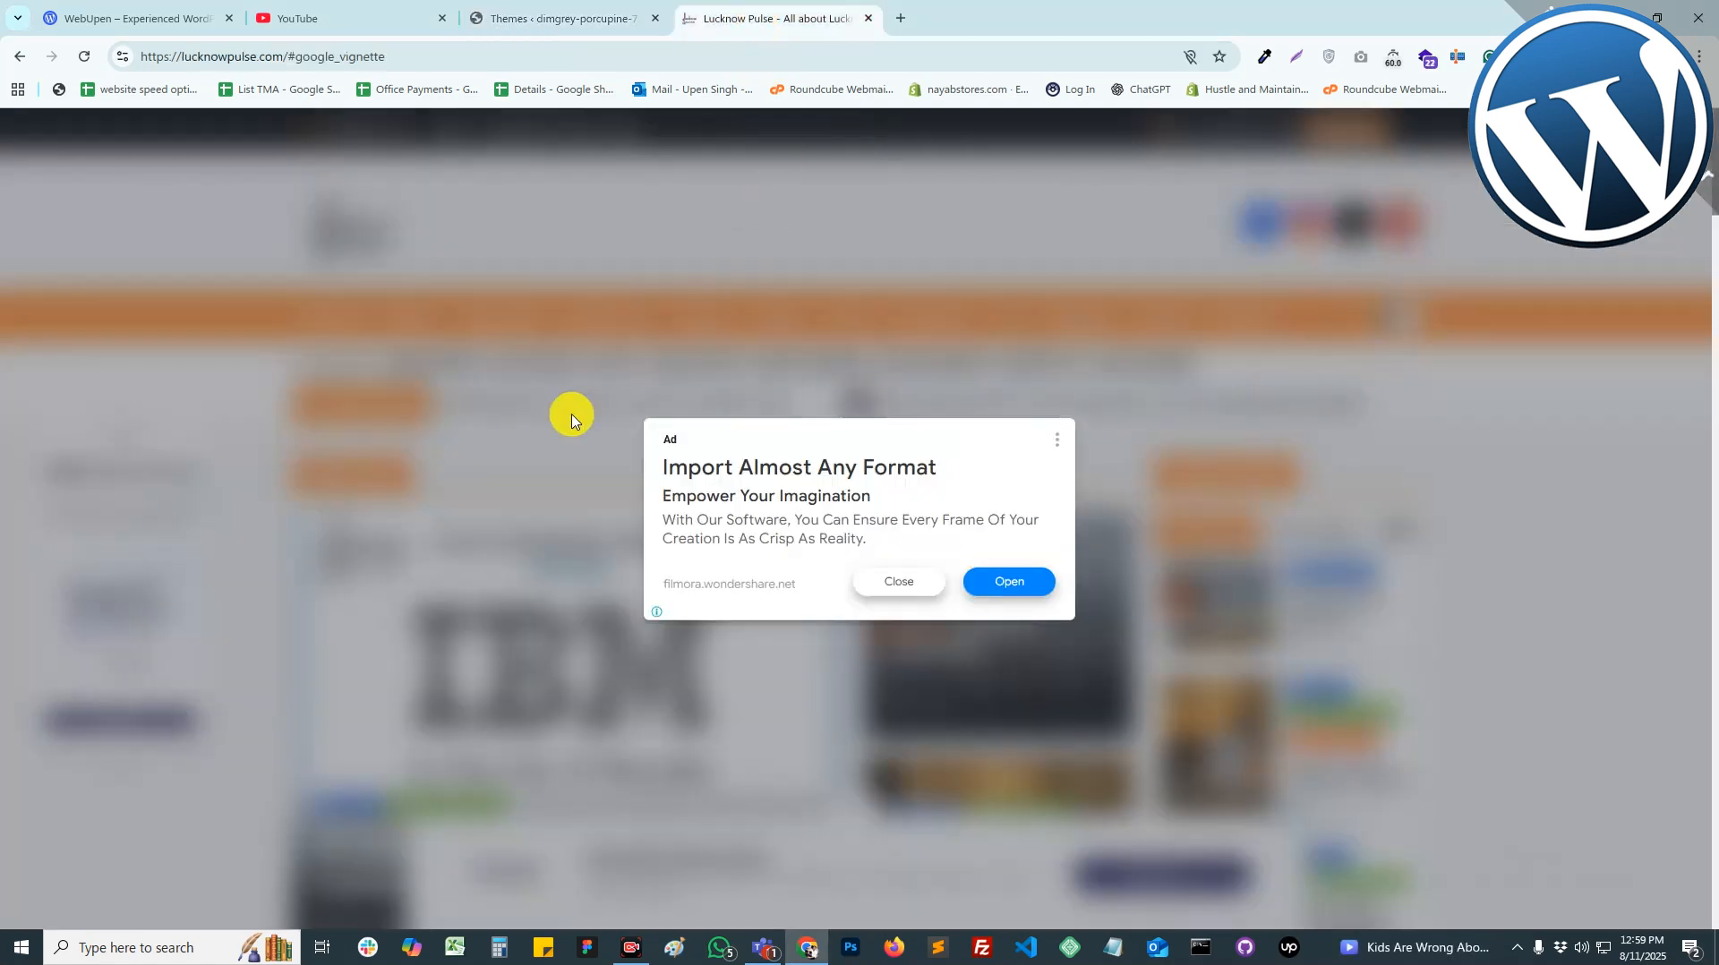
pyautogui.click(898, 578)
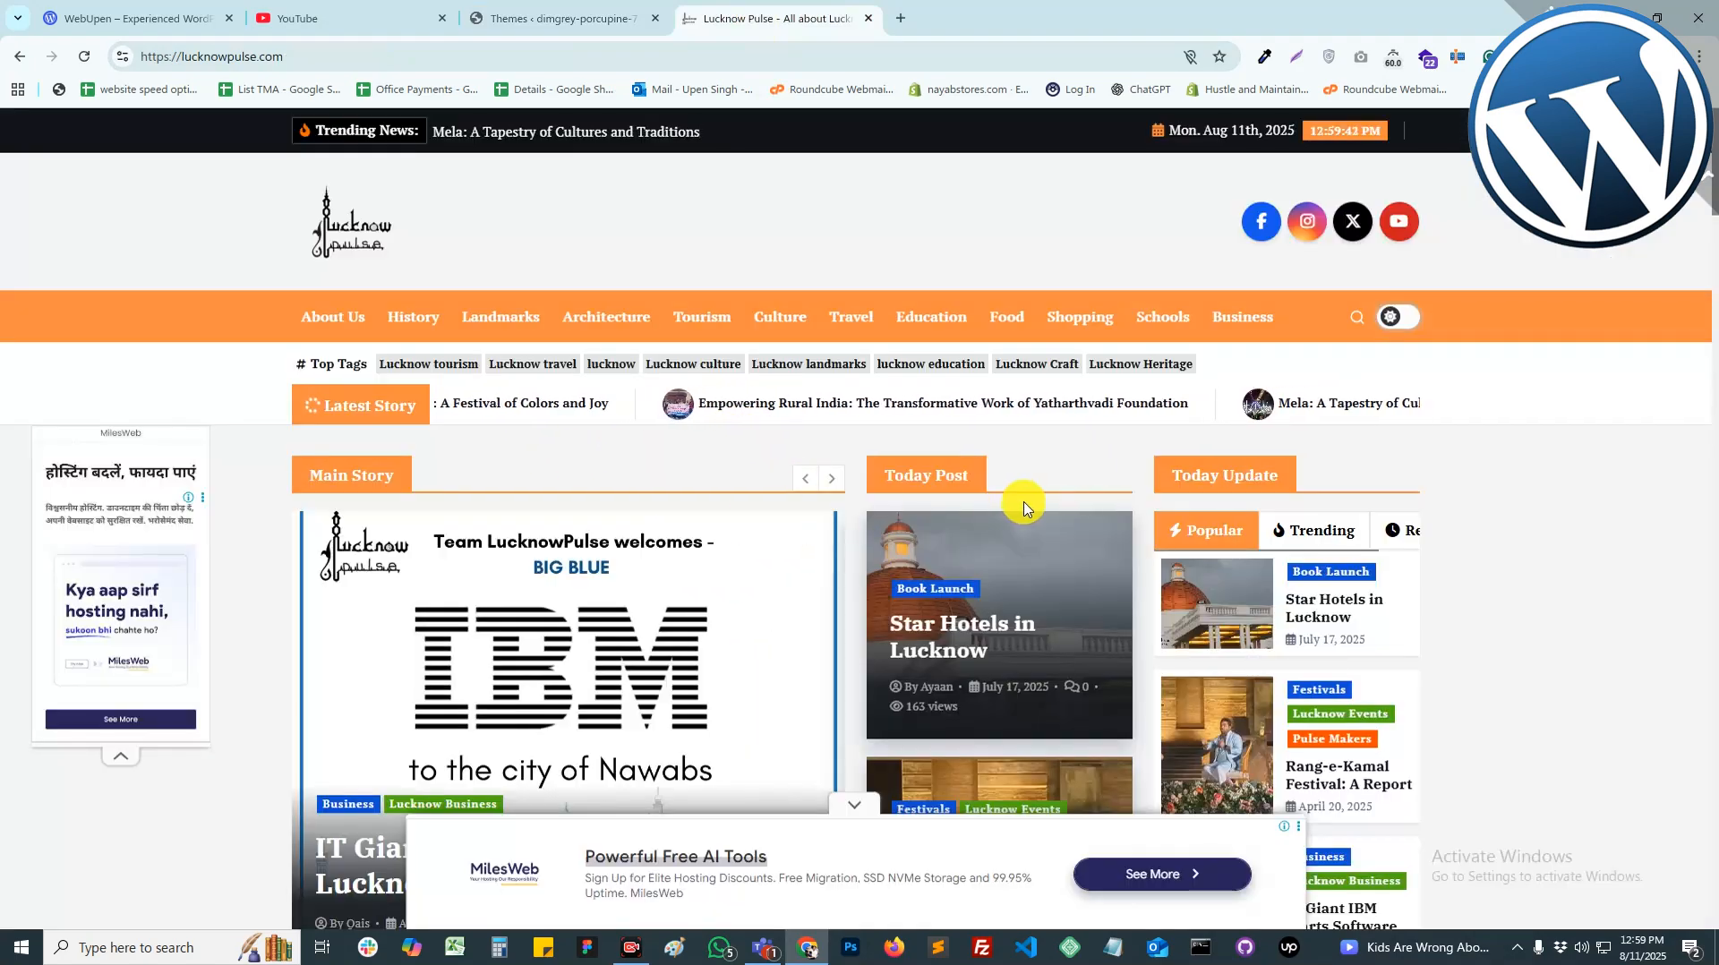
pyautogui.scroll(-15, 699, 563)
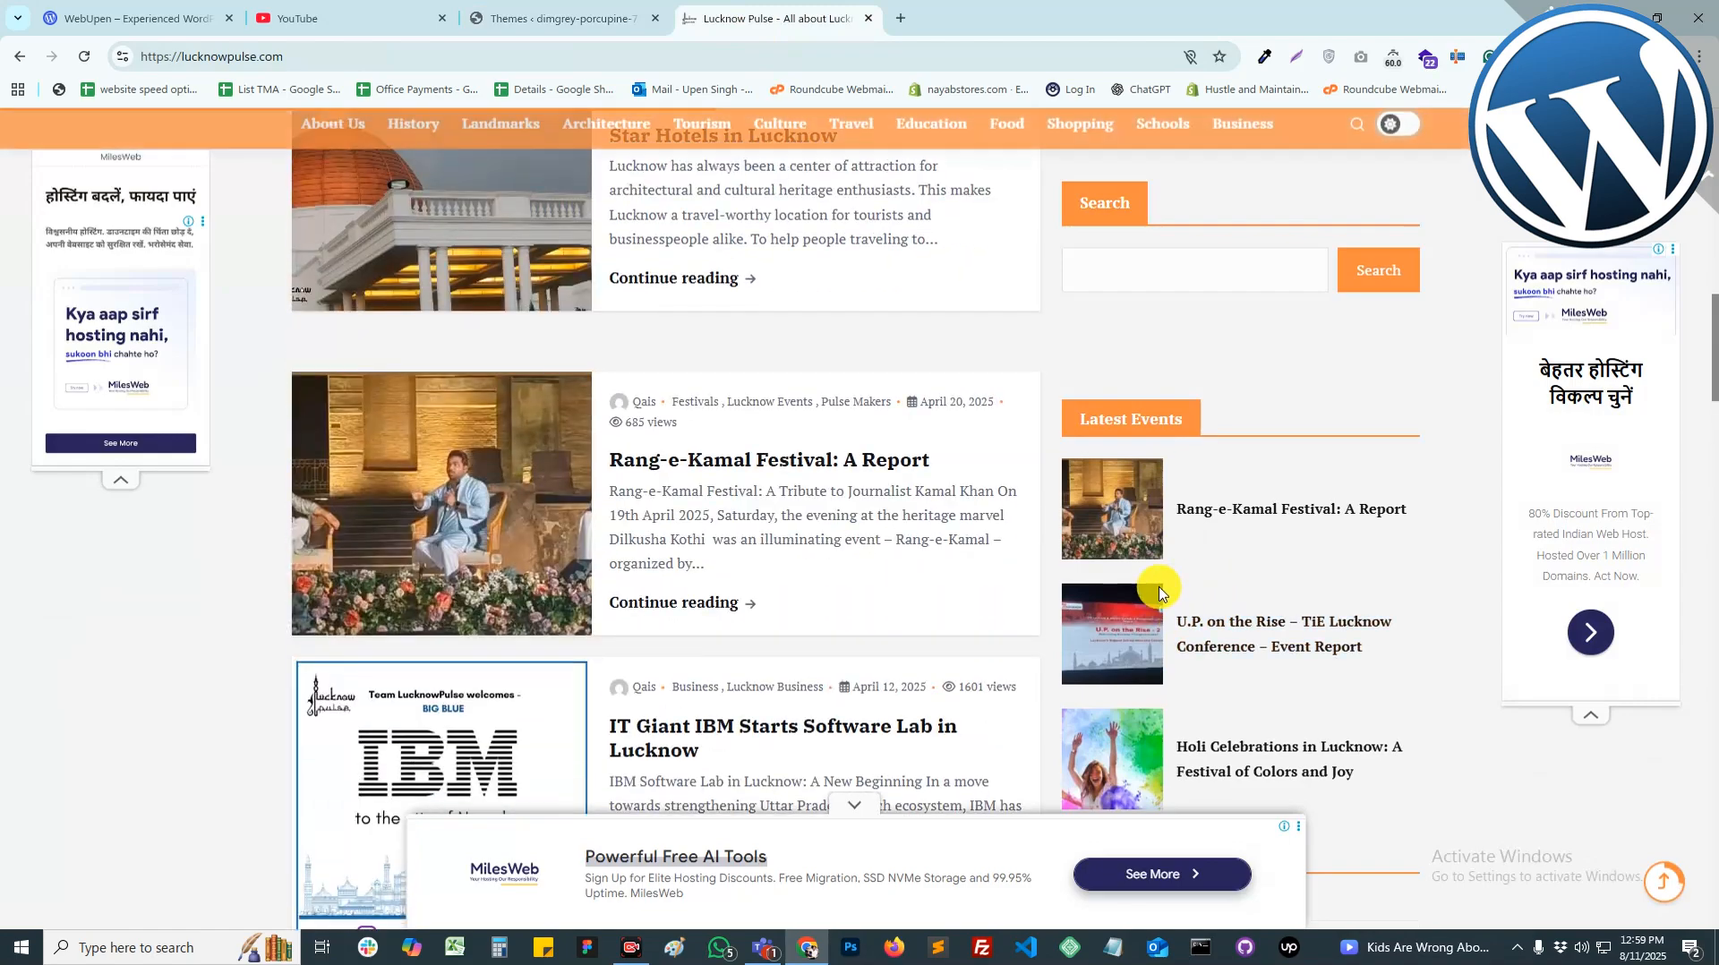
pyautogui.scroll(15, 1160, 592)
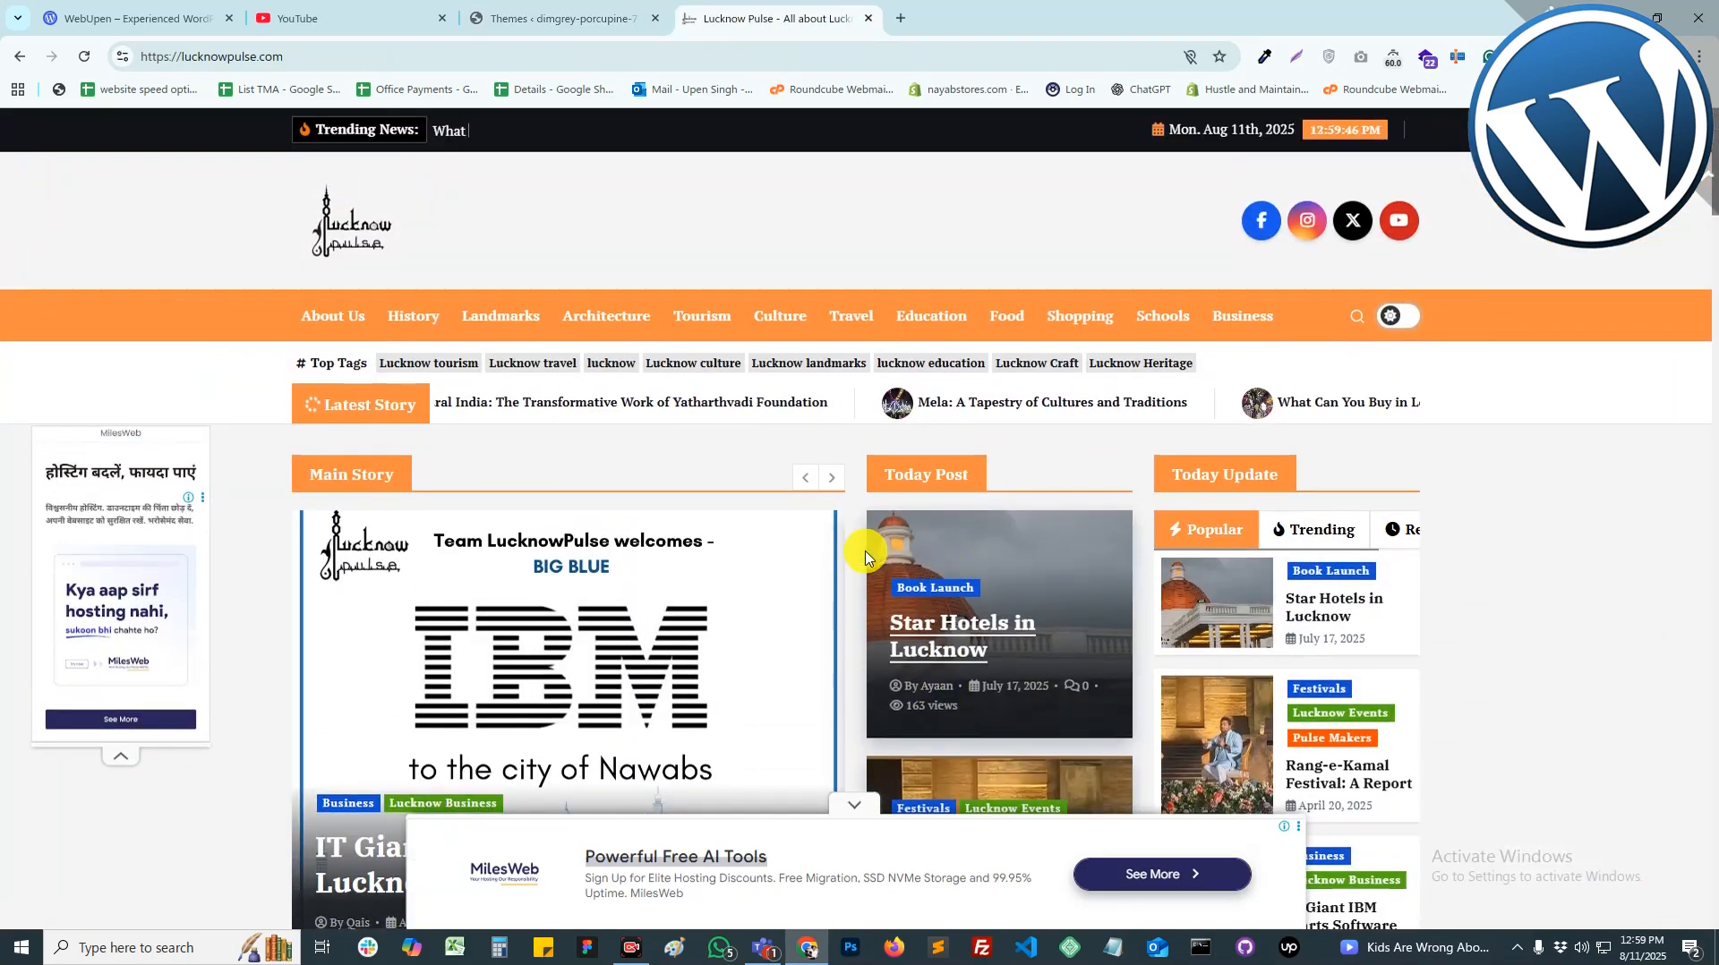
pyautogui.scroll(-15, 865, 558)
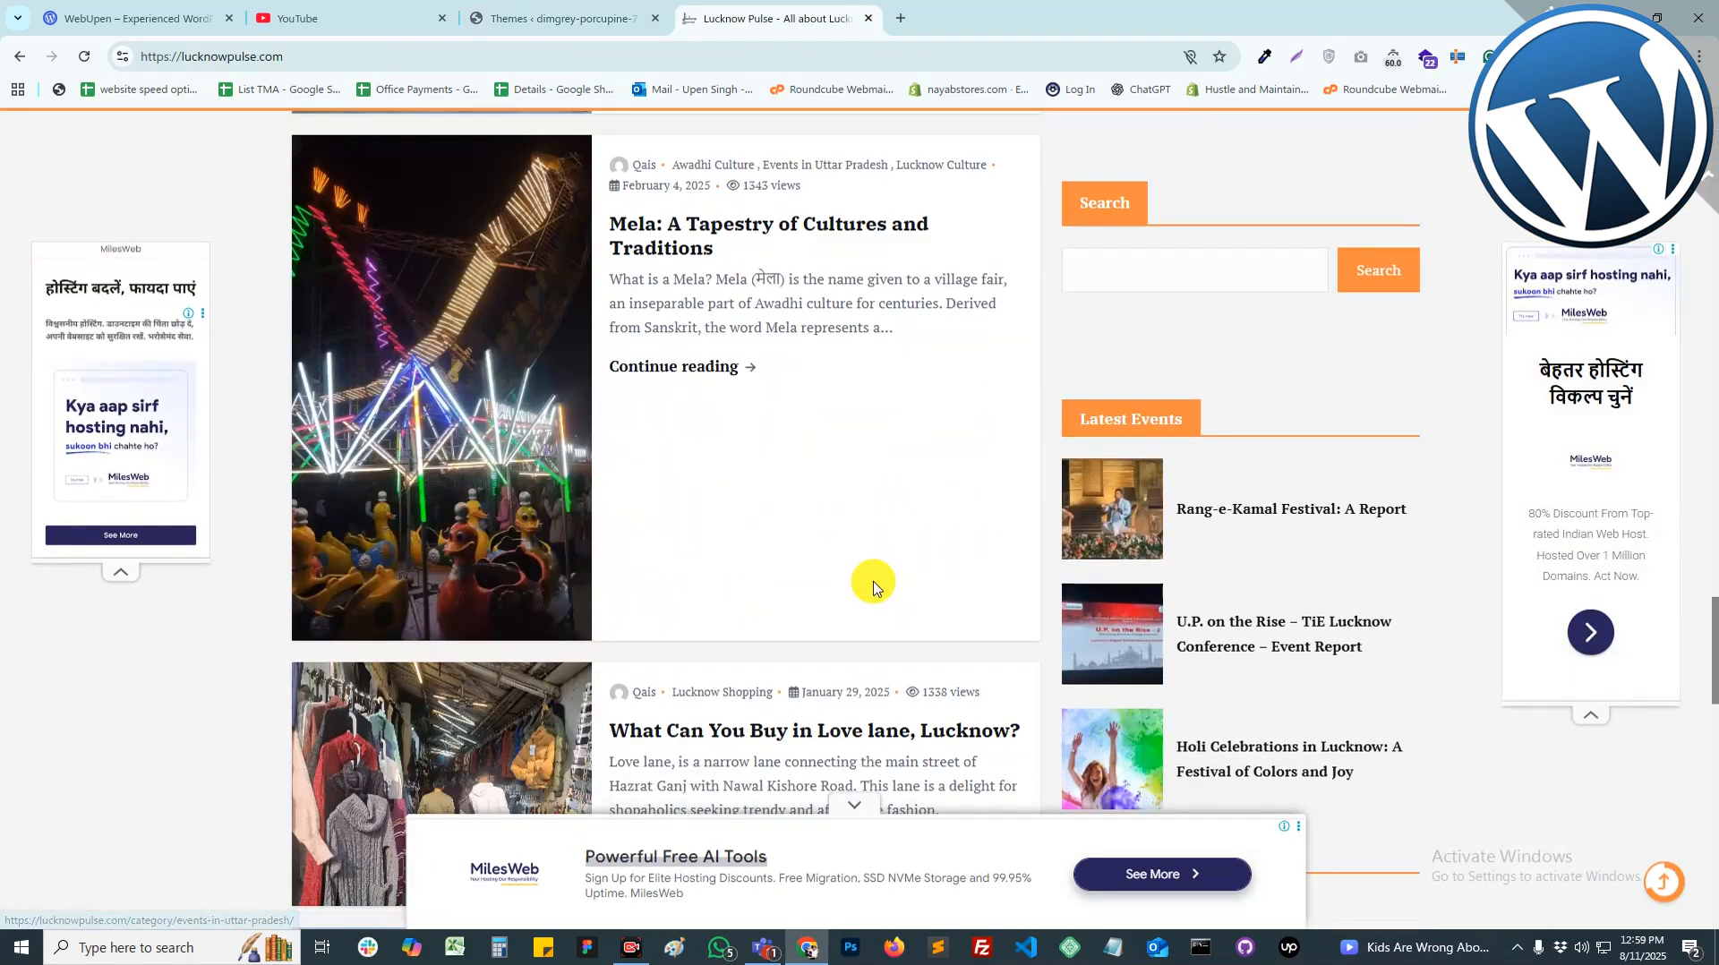
pyautogui.scroll(-5, 873, 582)
pyautogui.scroll(12, 875, 576)
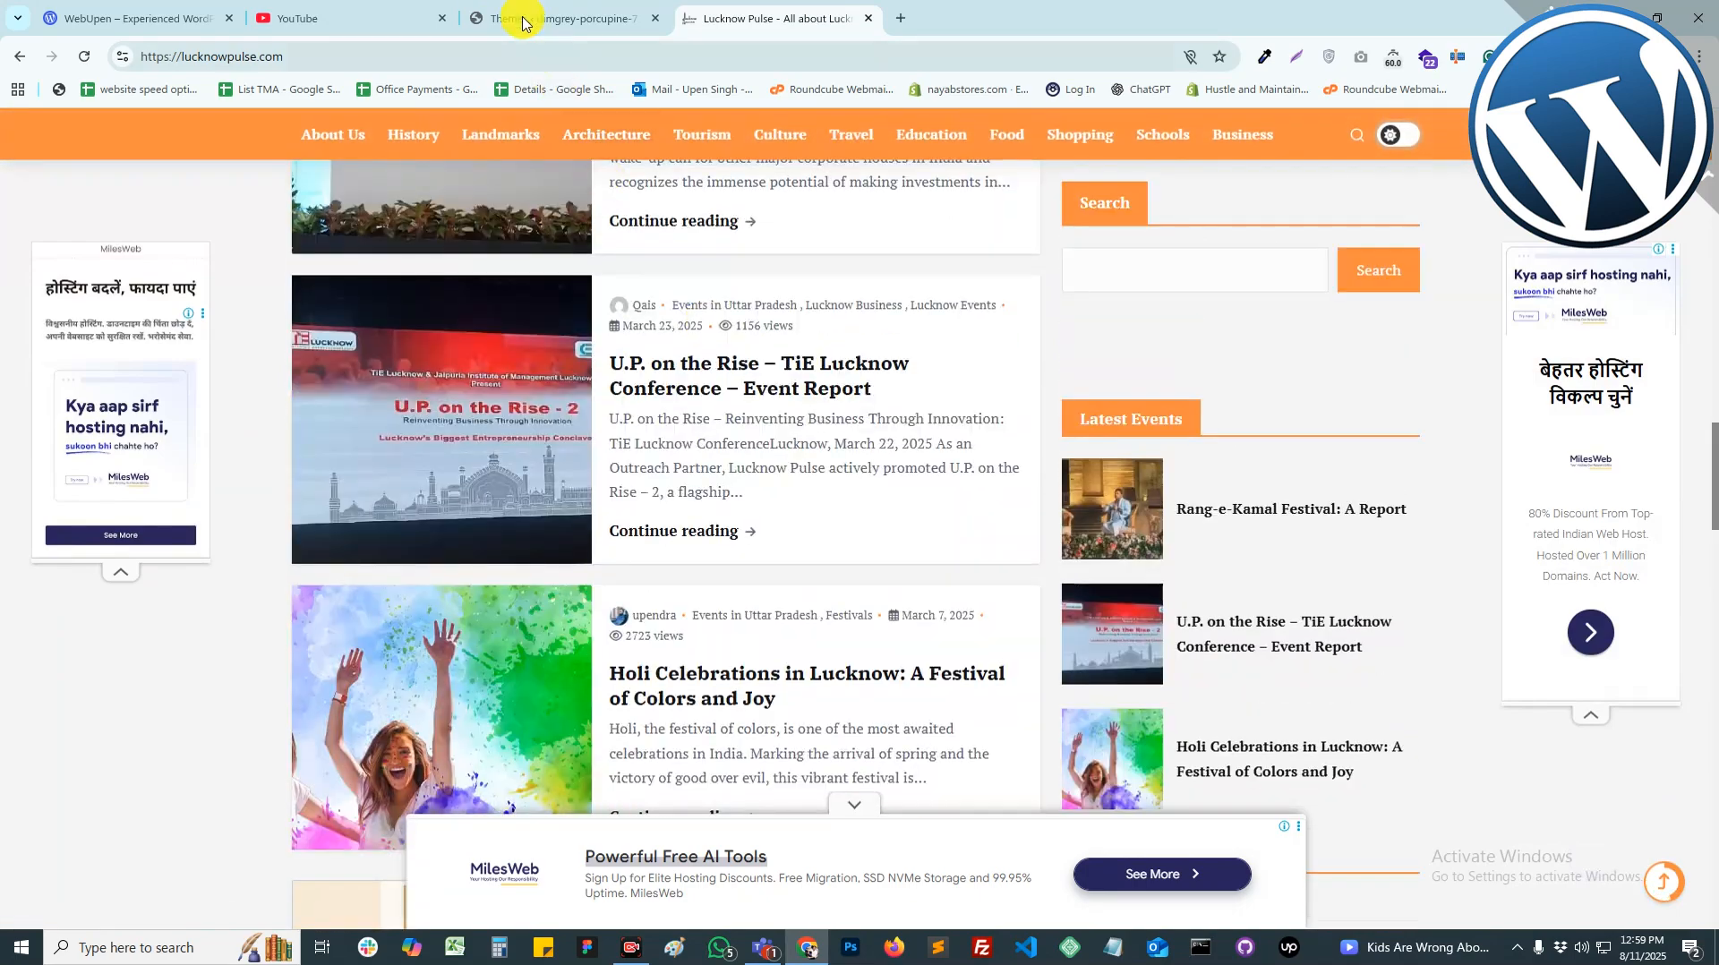
pyautogui.click(524, 22)
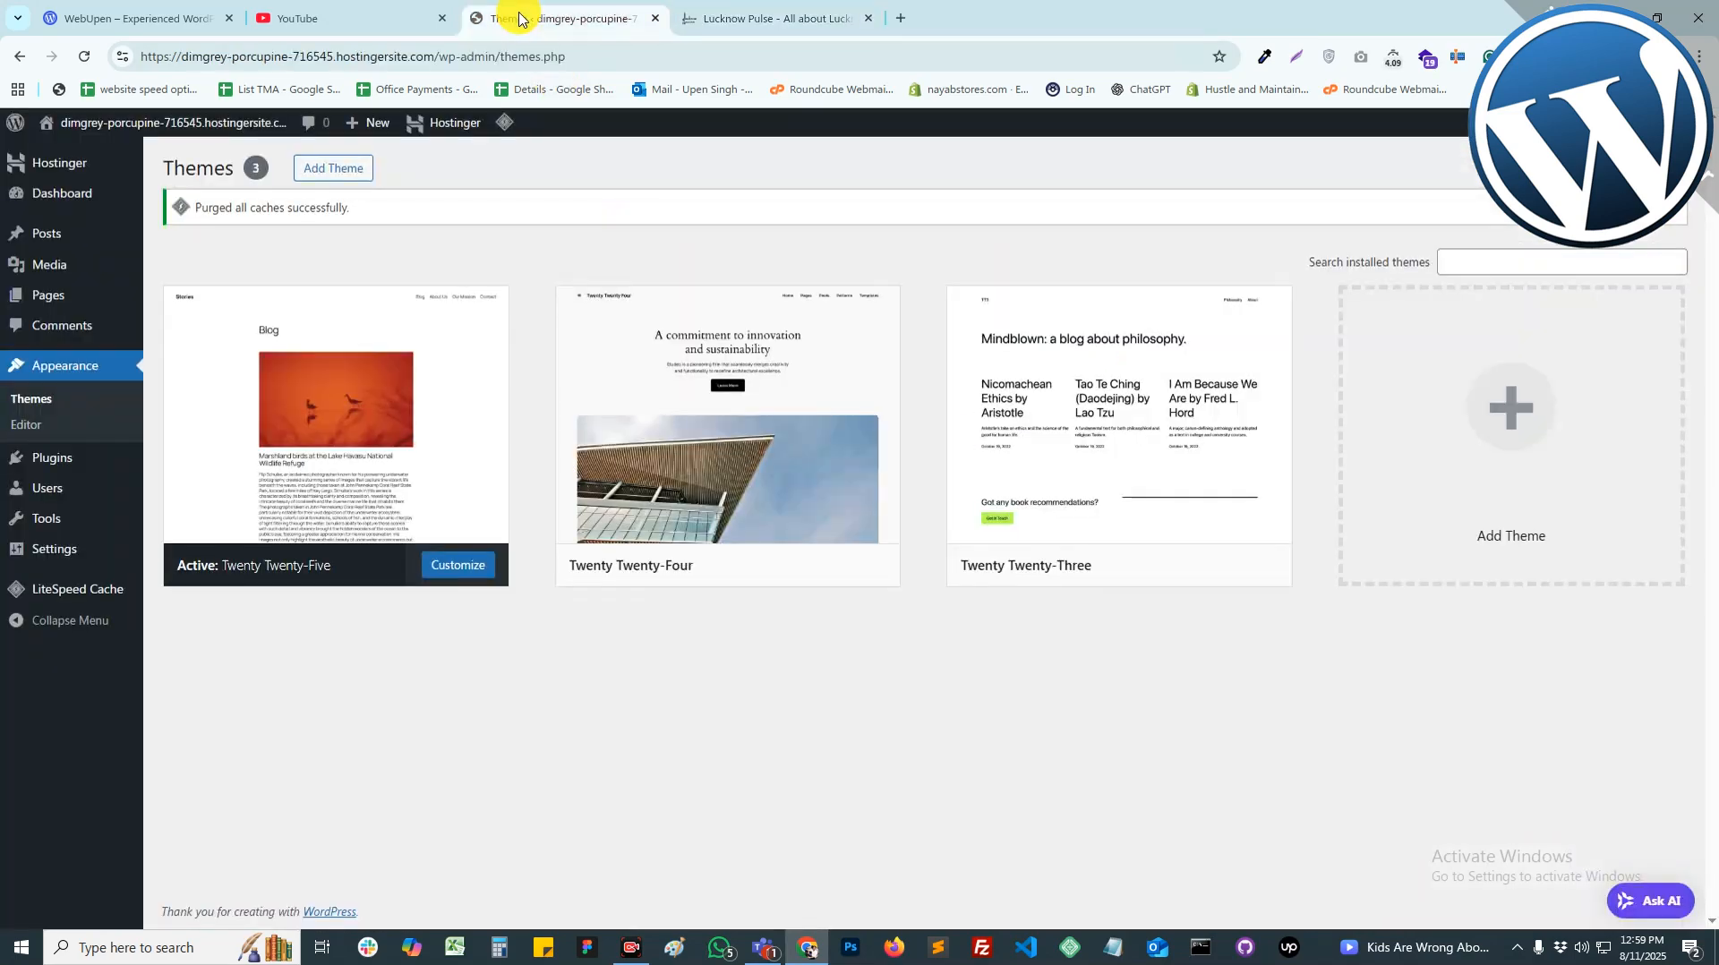
# Step: Browse the Add Themes catalogue of popular themes down to NewsCorp
pyautogui.click(333, 179)
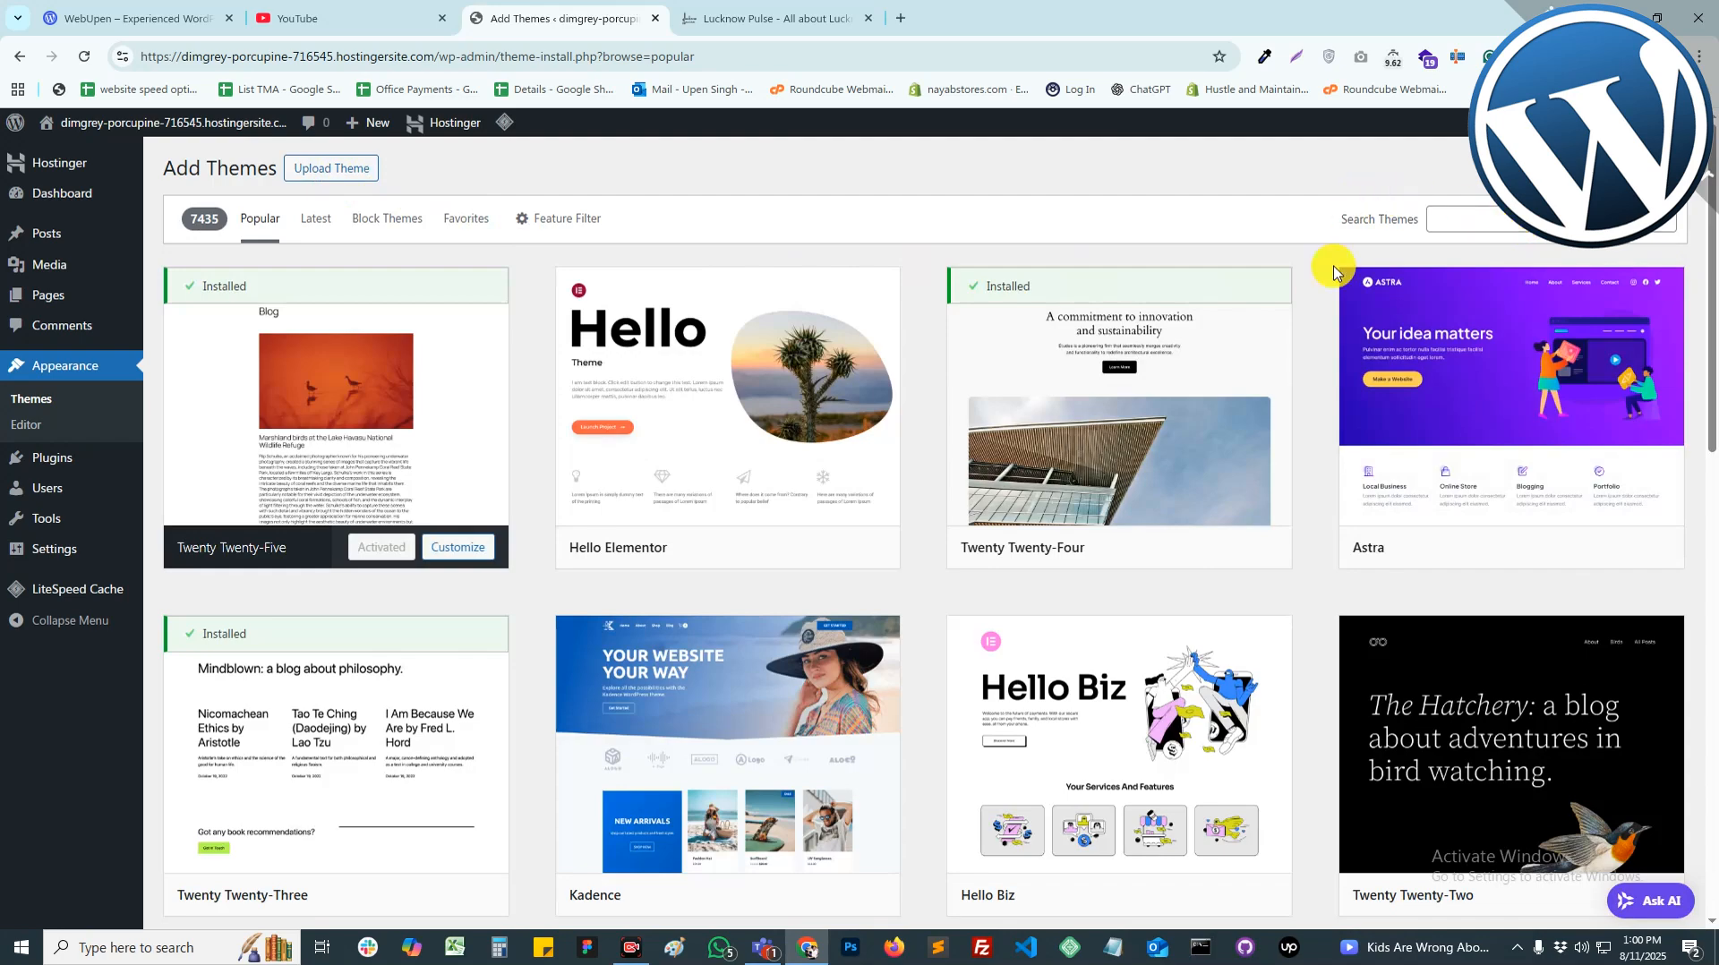
pyautogui.scroll(-5, 1251, 622)
pyautogui.scroll(-3, 1251, 622)
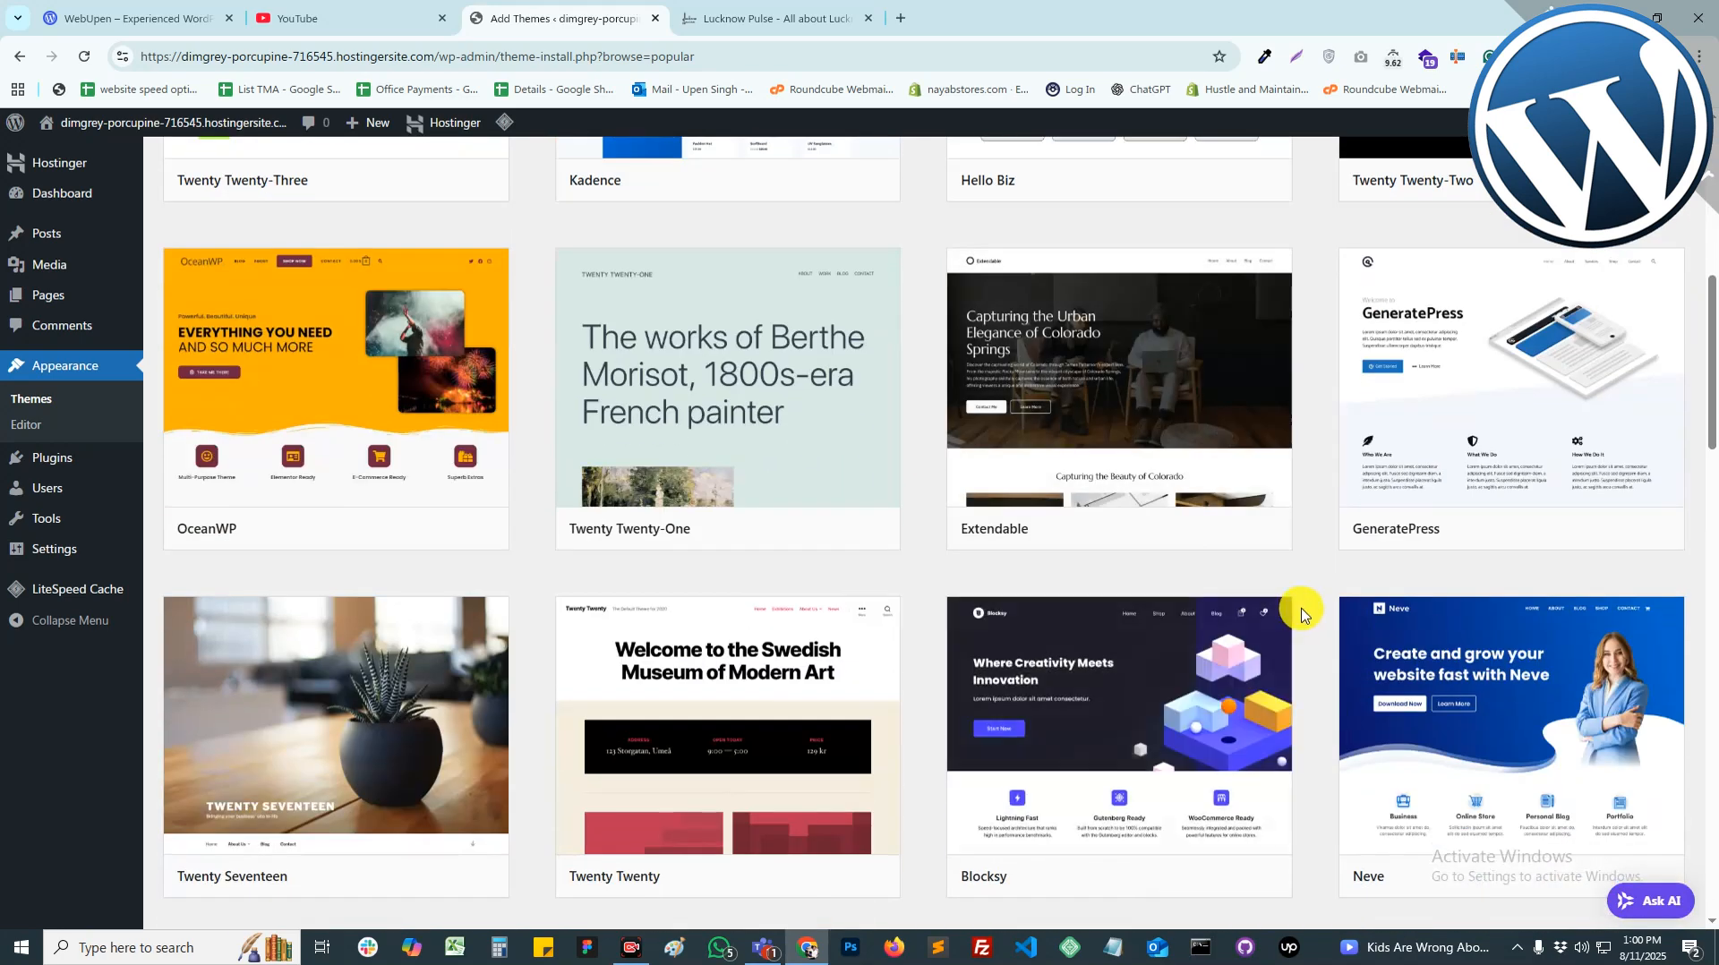
pyautogui.scroll(-5, 1301, 615)
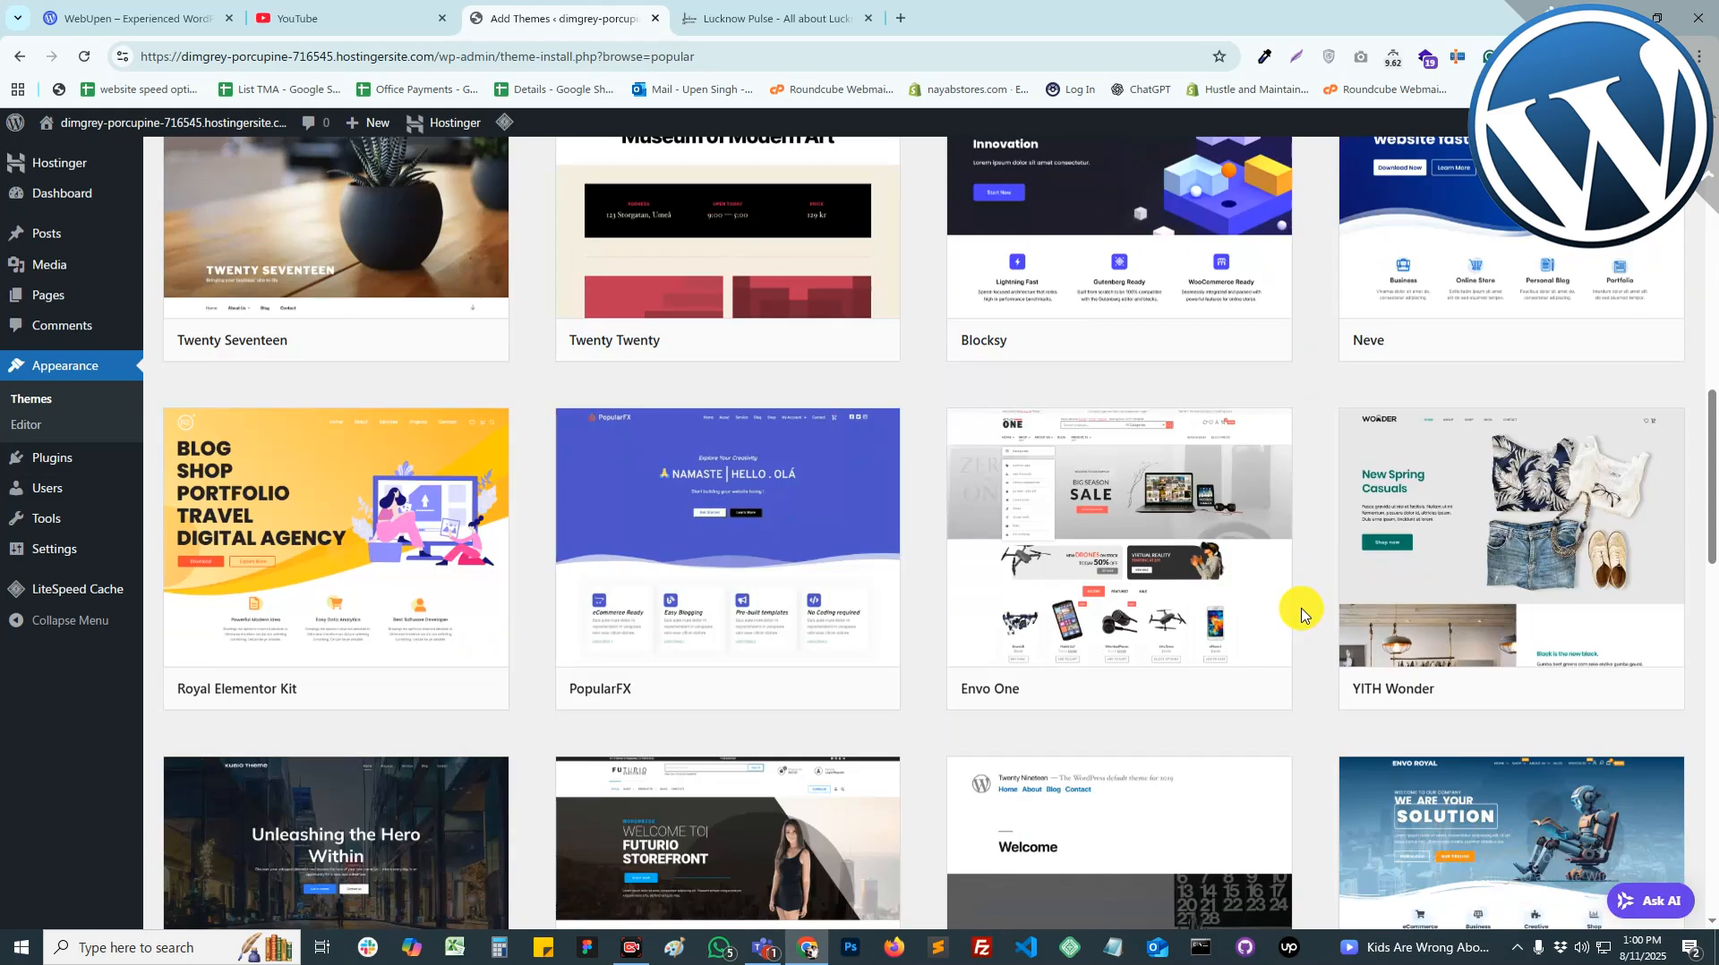
pyautogui.scroll(-8, 1301, 614)
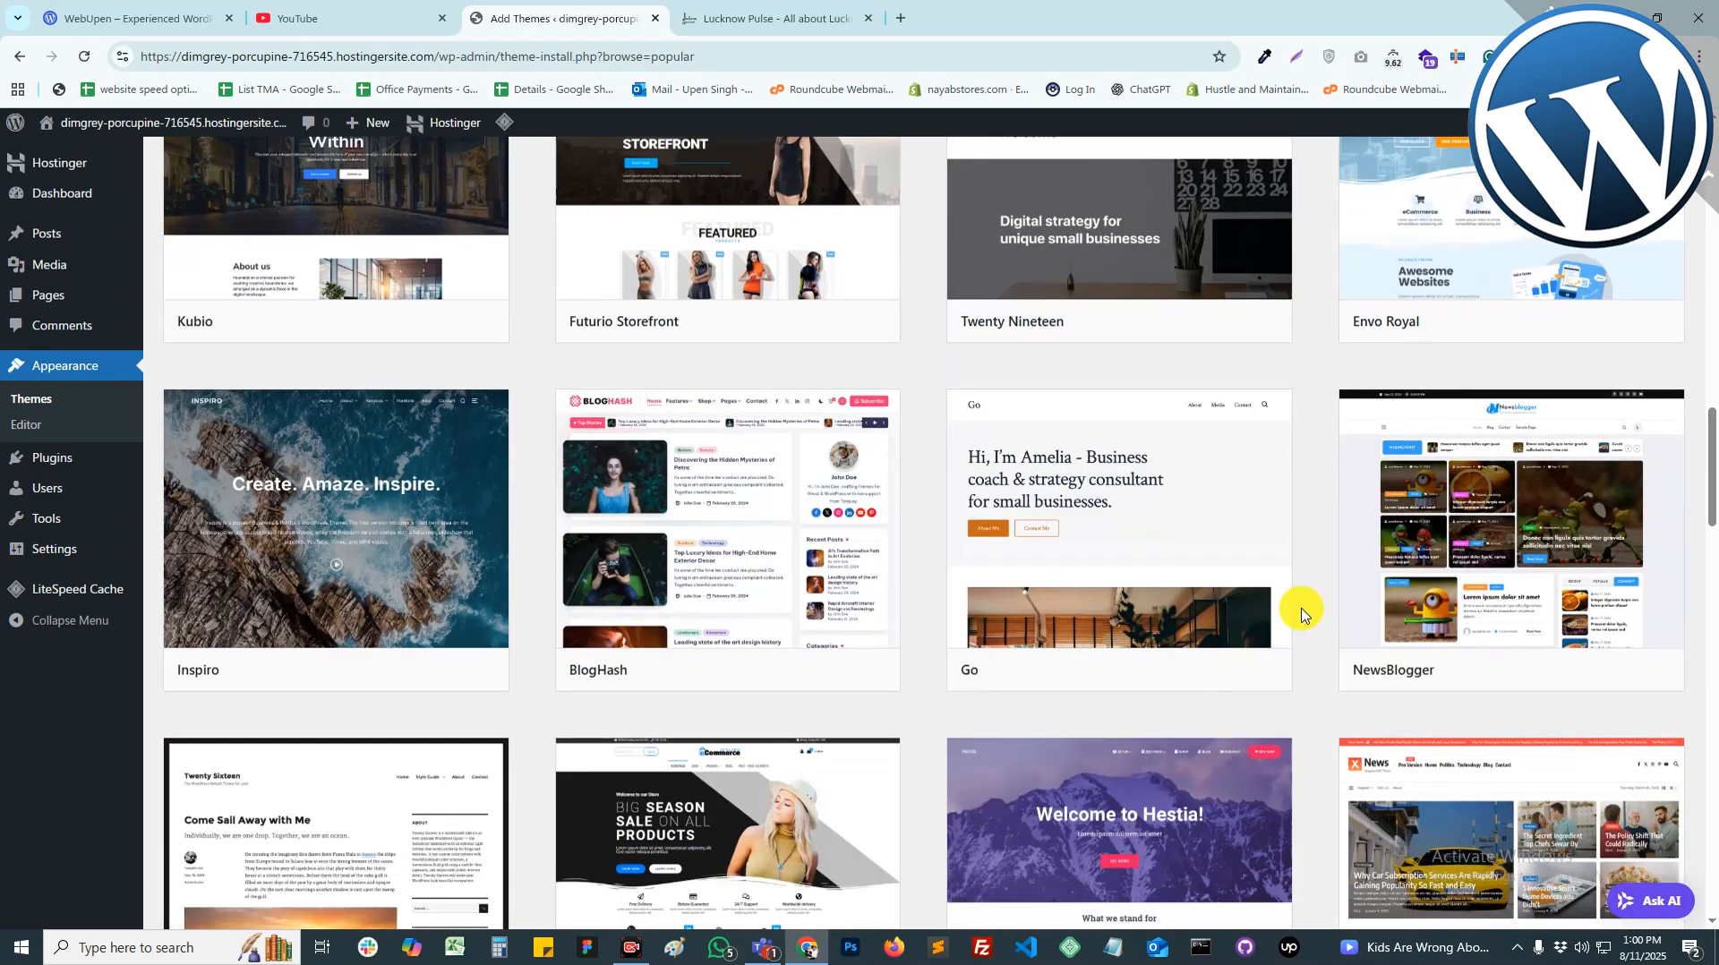
pyautogui.scroll(-3, 1302, 613)
pyautogui.scroll(1, 1301, 613)
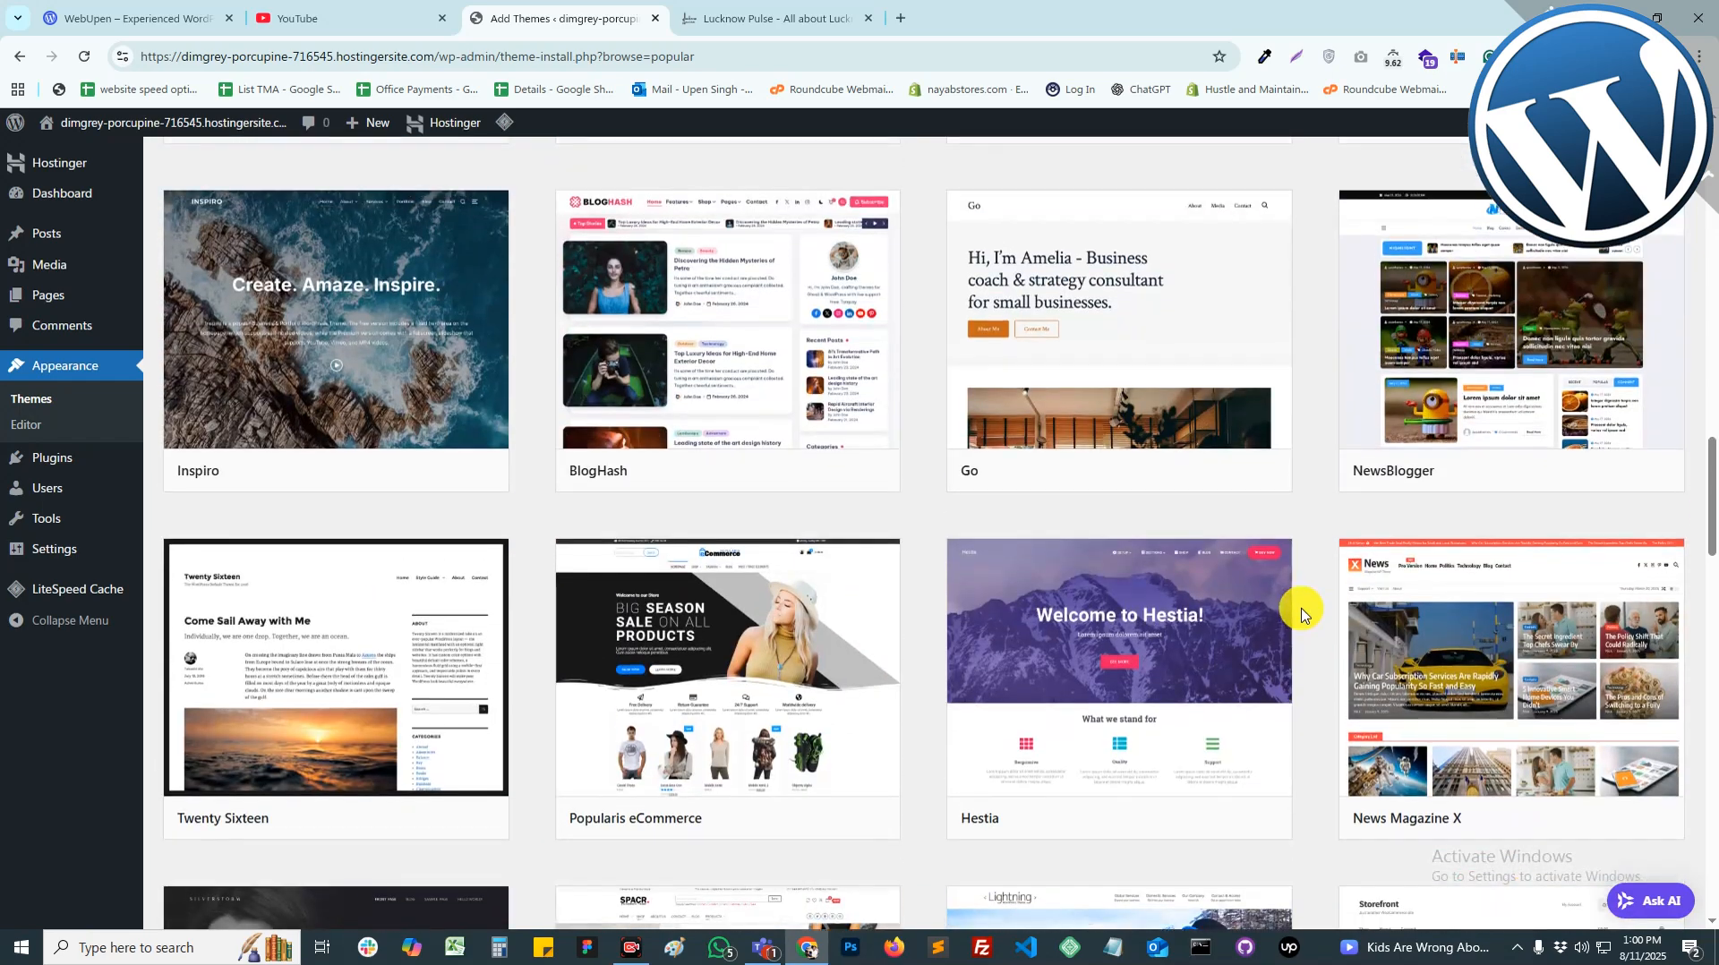
pyautogui.scroll(-5, 1301, 613)
pyautogui.scroll(12, 1301, 614)
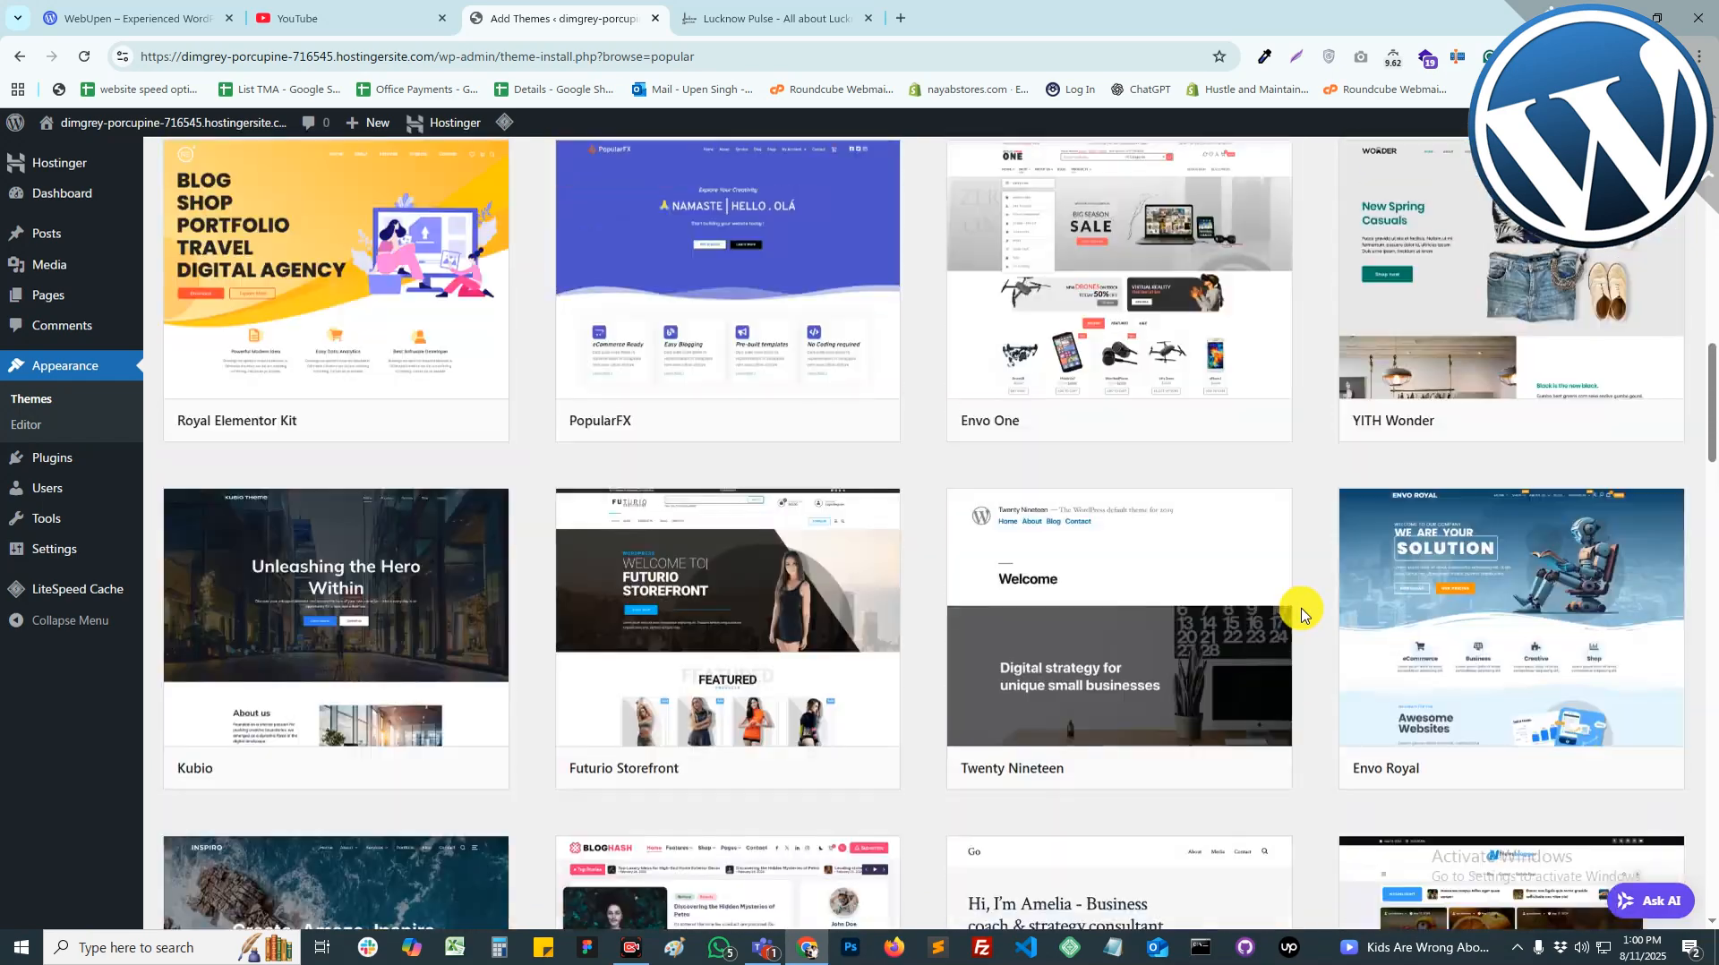
pyautogui.scroll(-7, 1301, 613)
pyautogui.scroll(-1, 1301, 614)
pyautogui.scroll(1, 1307, 591)
pyautogui.moveTo(1526, 428)
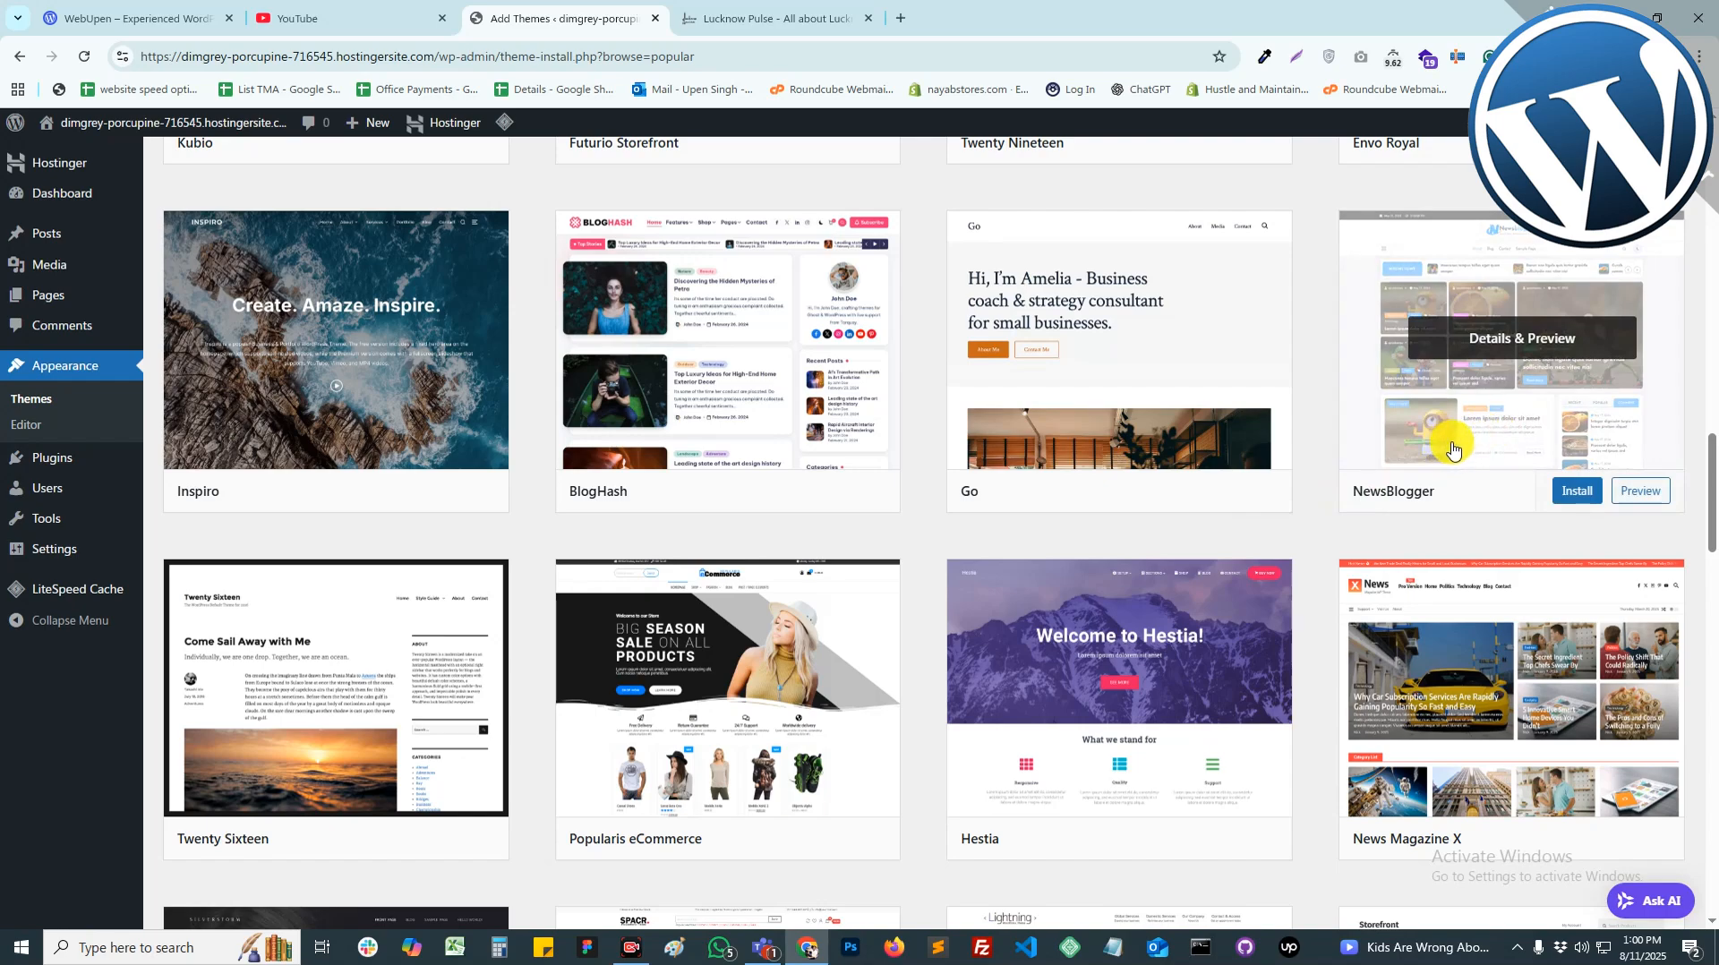
pyautogui.scroll(-3, 1321, 600)
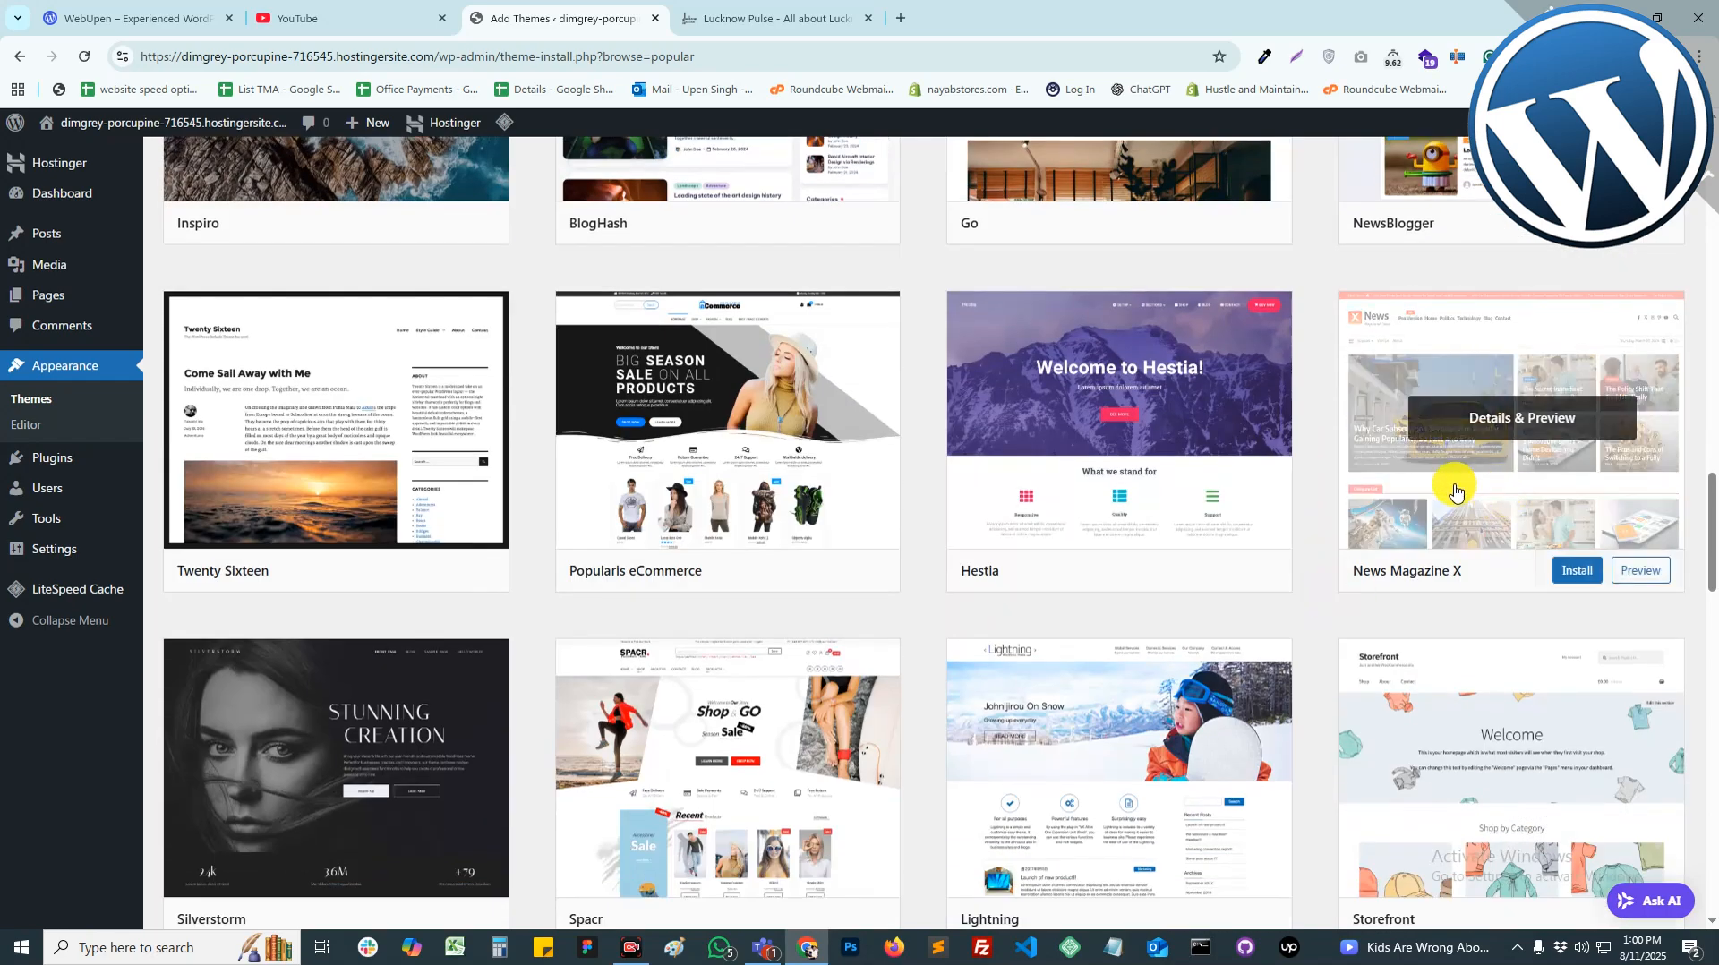
pyautogui.scroll(-4, 1300, 591)
pyautogui.scroll(-7, 1300, 591)
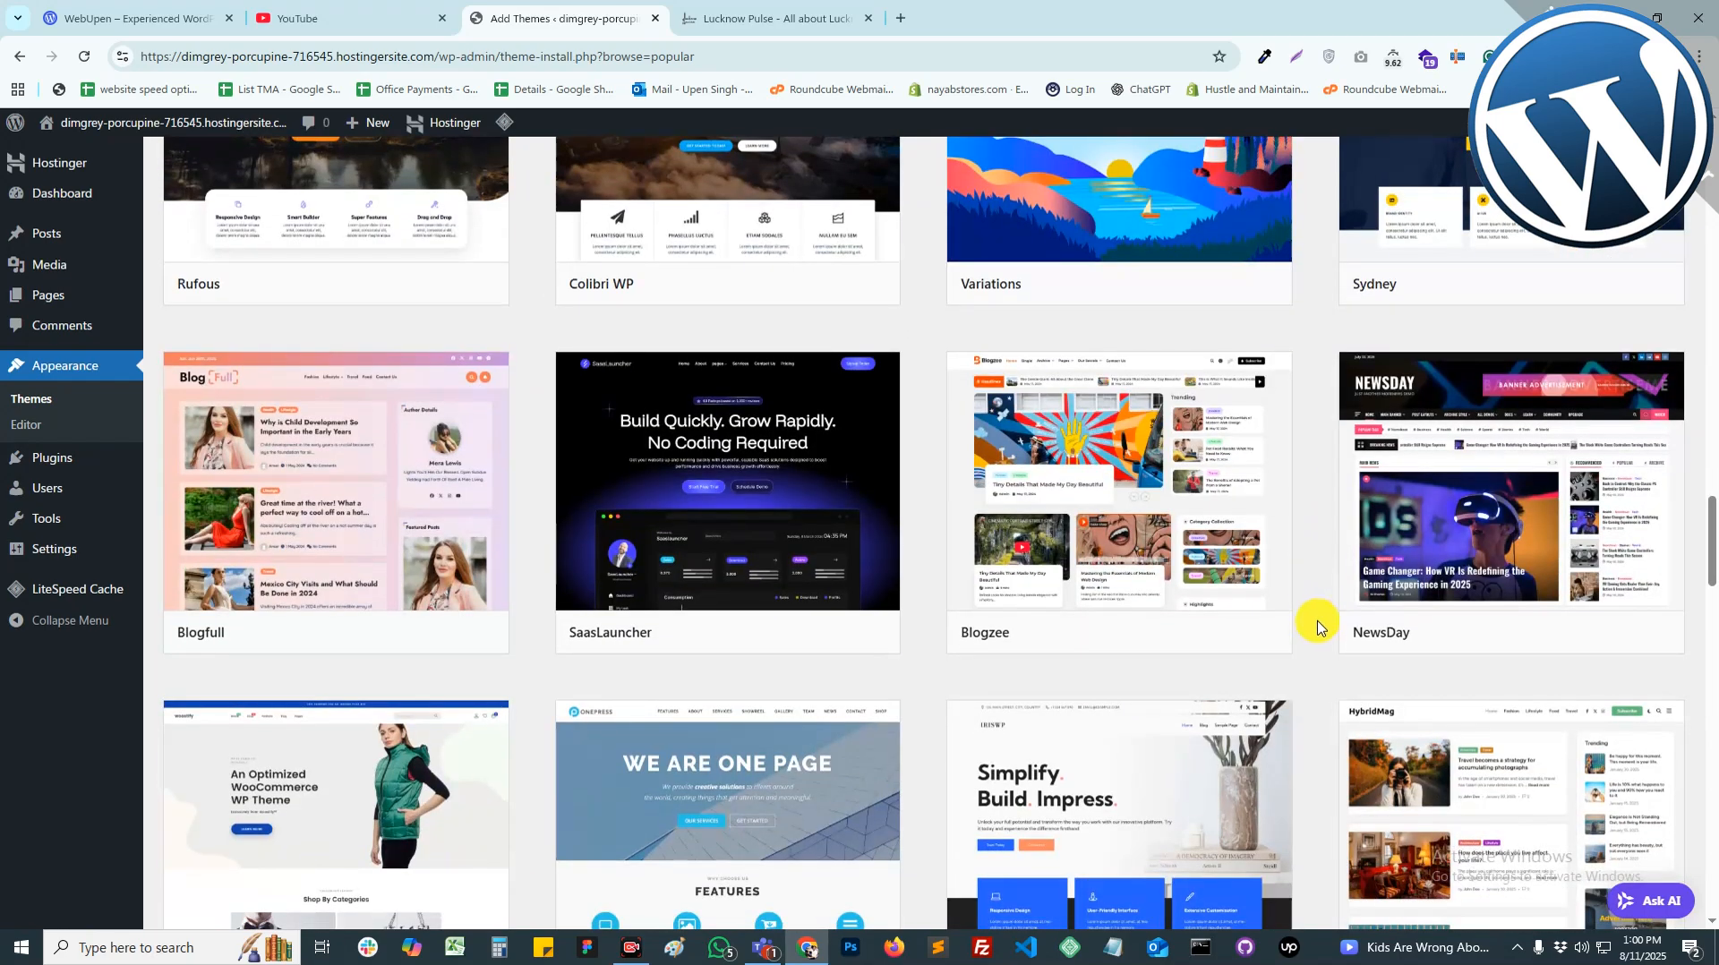
pyautogui.scroll(-3, 1307, 609)
pyautogui.scroll(2, 1306, 609)
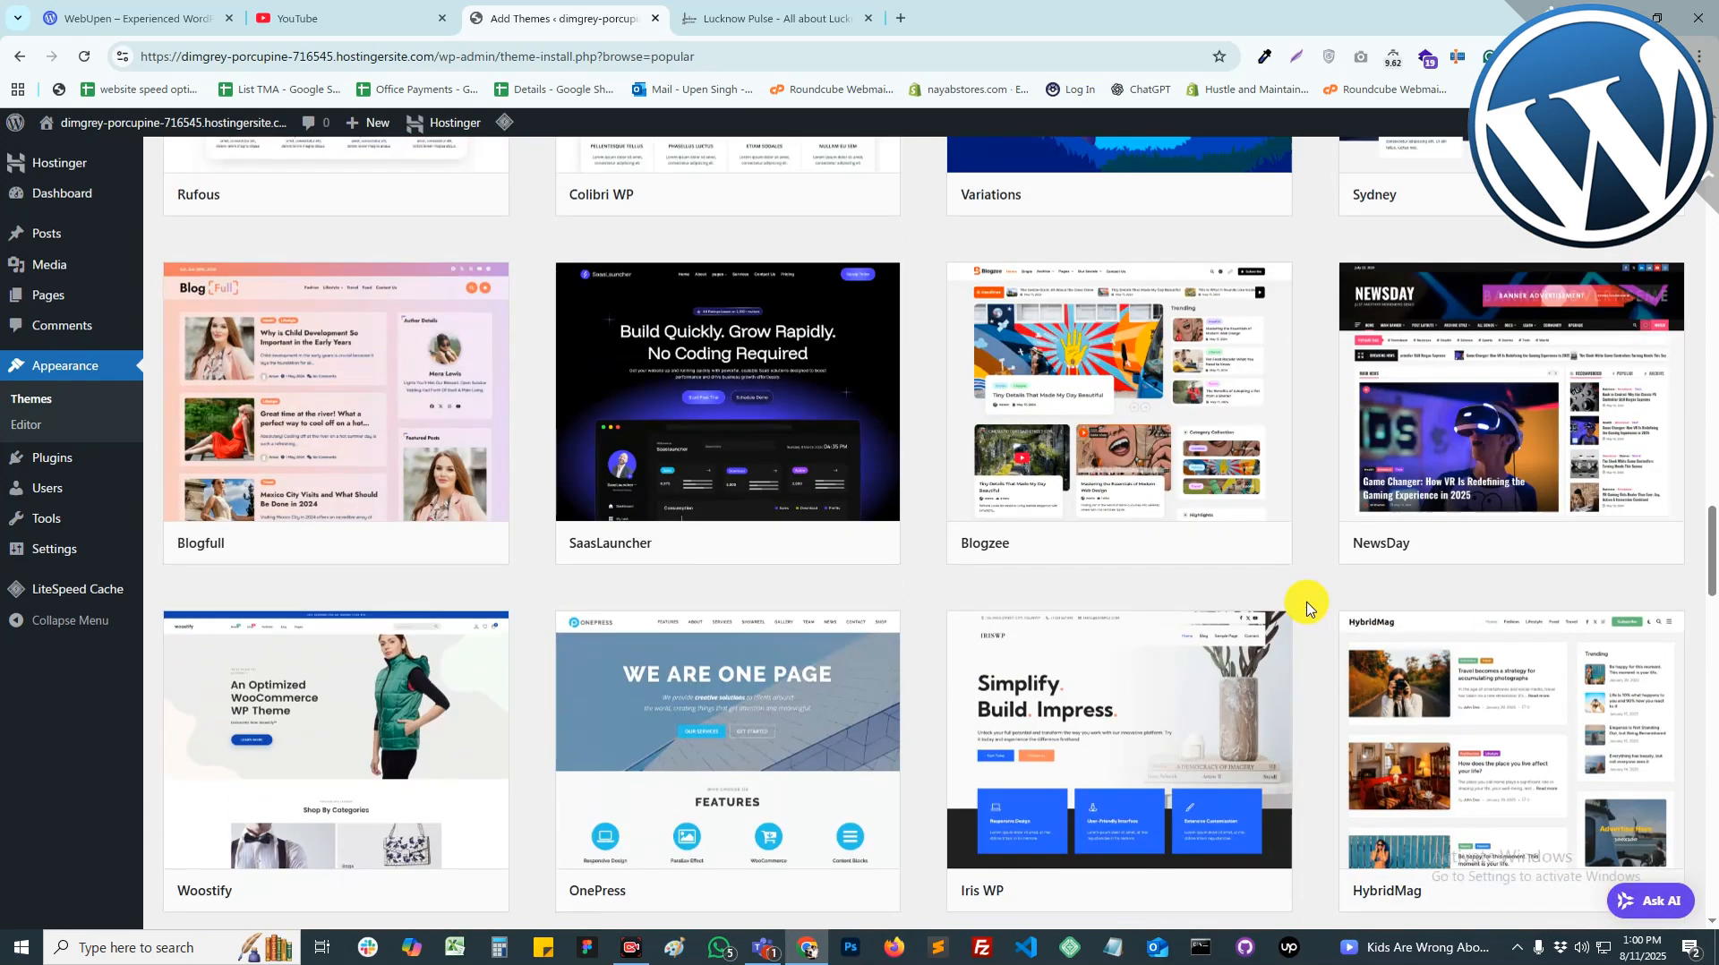
pyautogui.scroll(-9, 1307, 609)
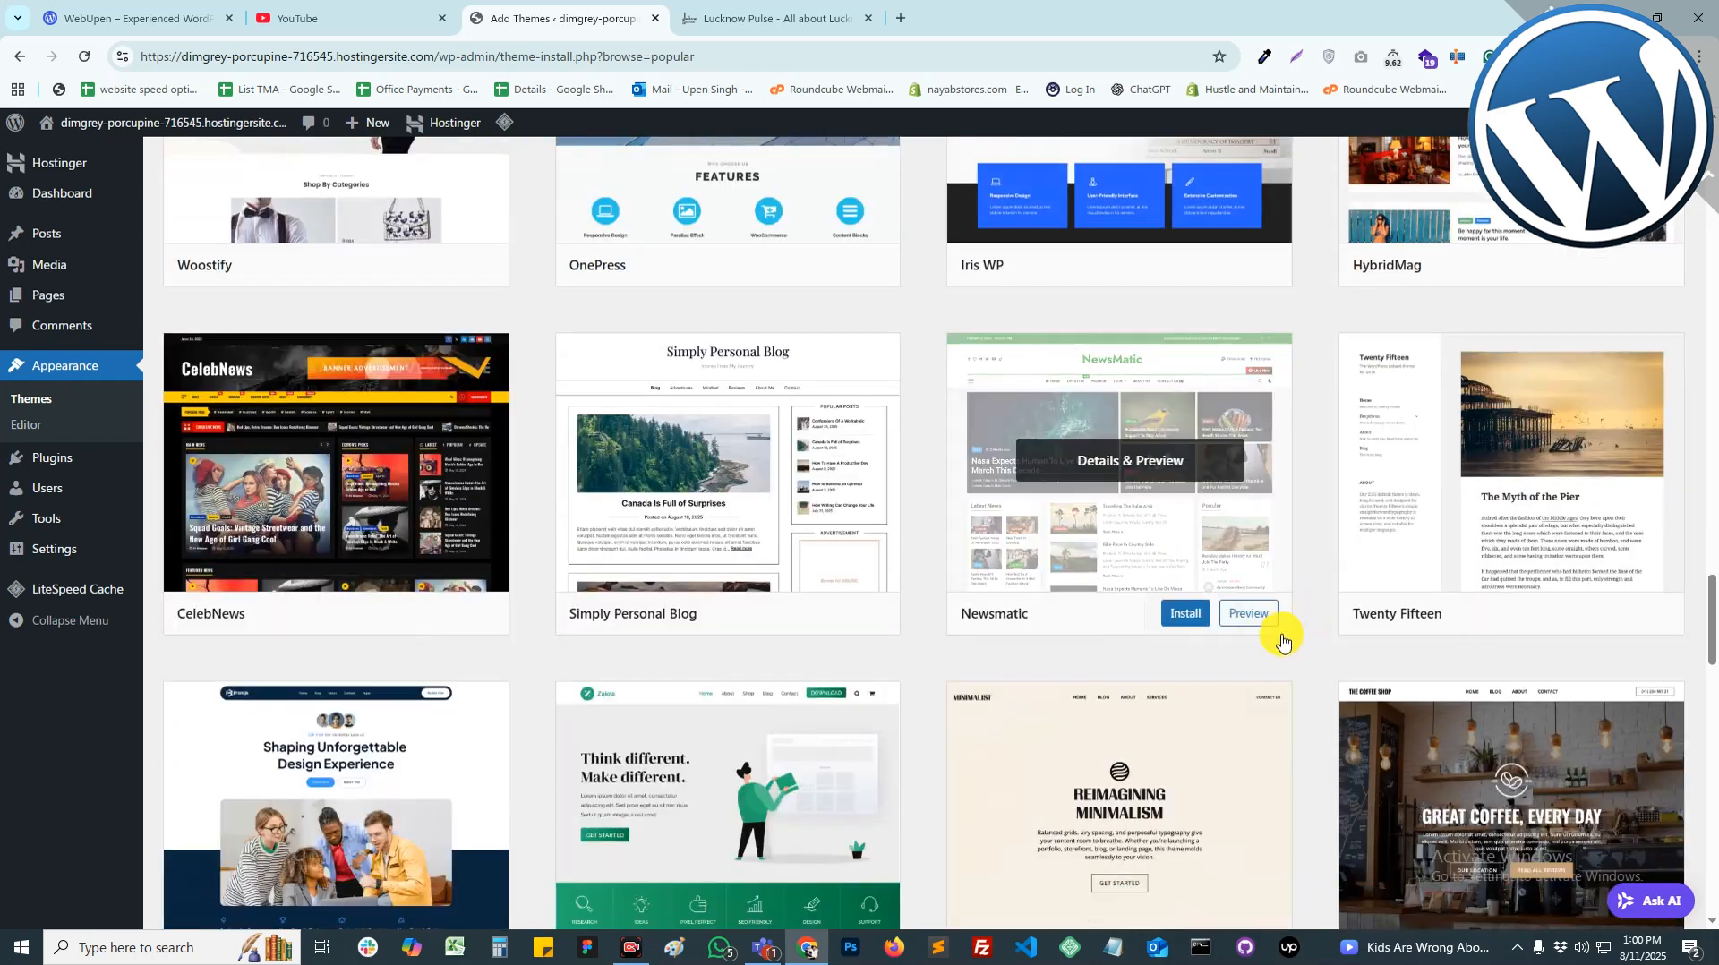
pyautogui.scroll(-3, 1290, 640)
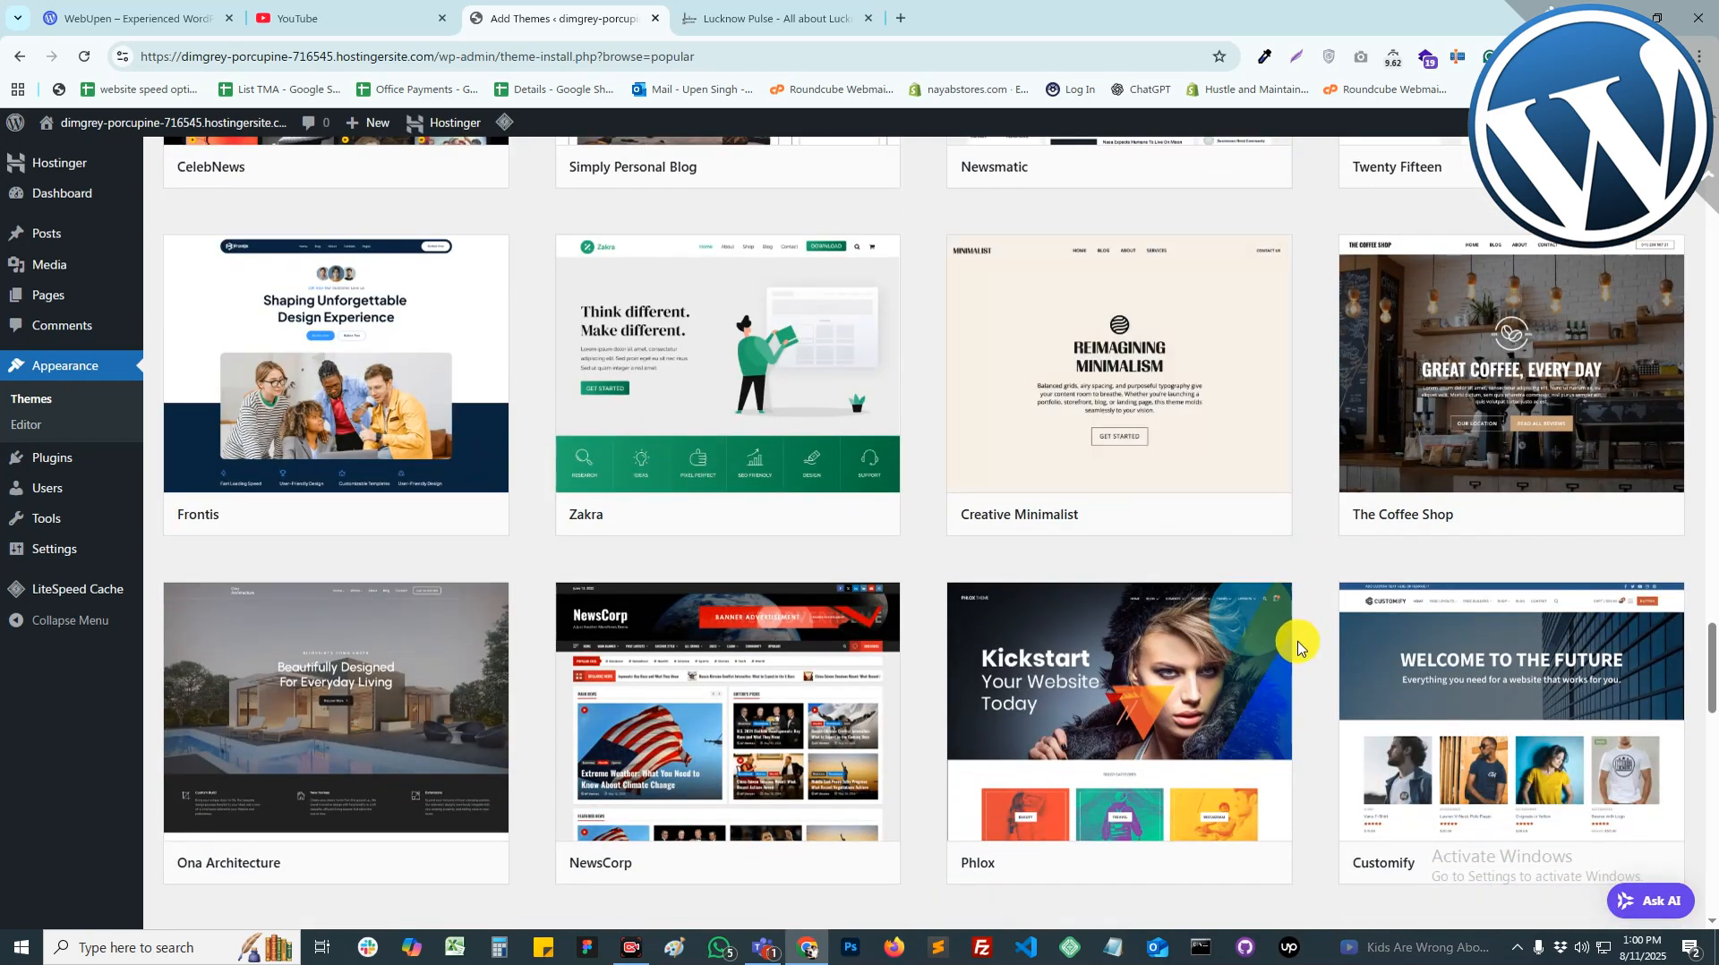
pyautogui.scroll(-4, 1298, 646)
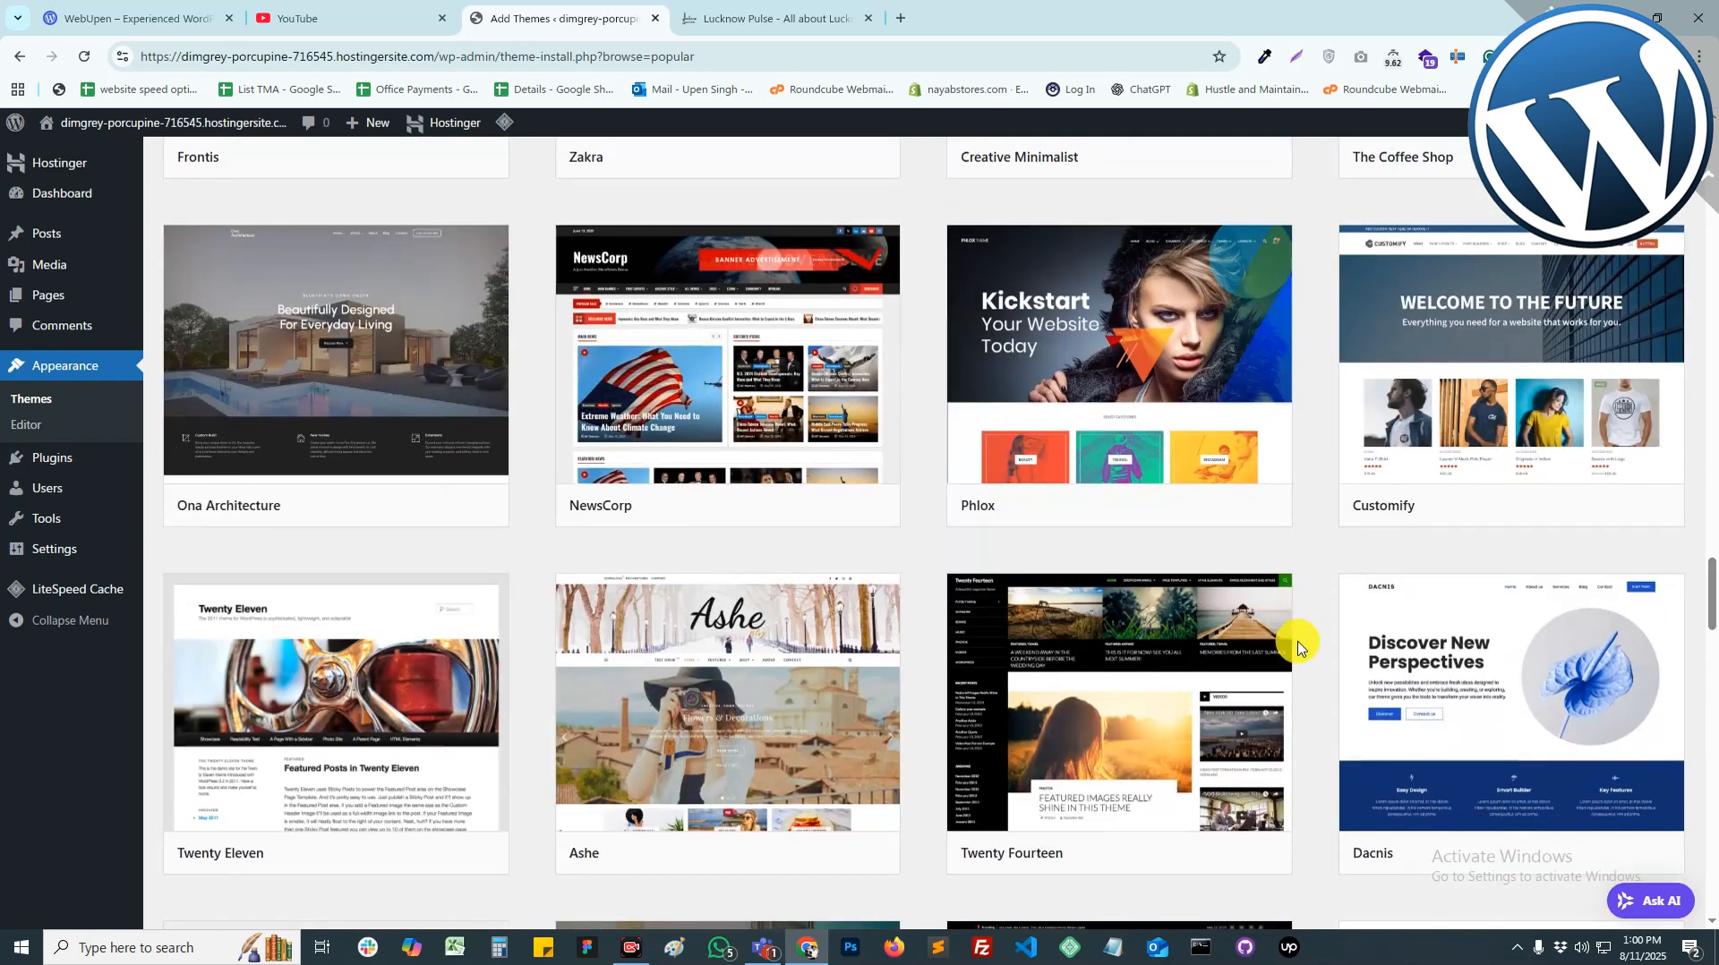
pyautogui.scroll(-6, 1299, 650)
pyautogui.scroll(-3, 1300, 652)
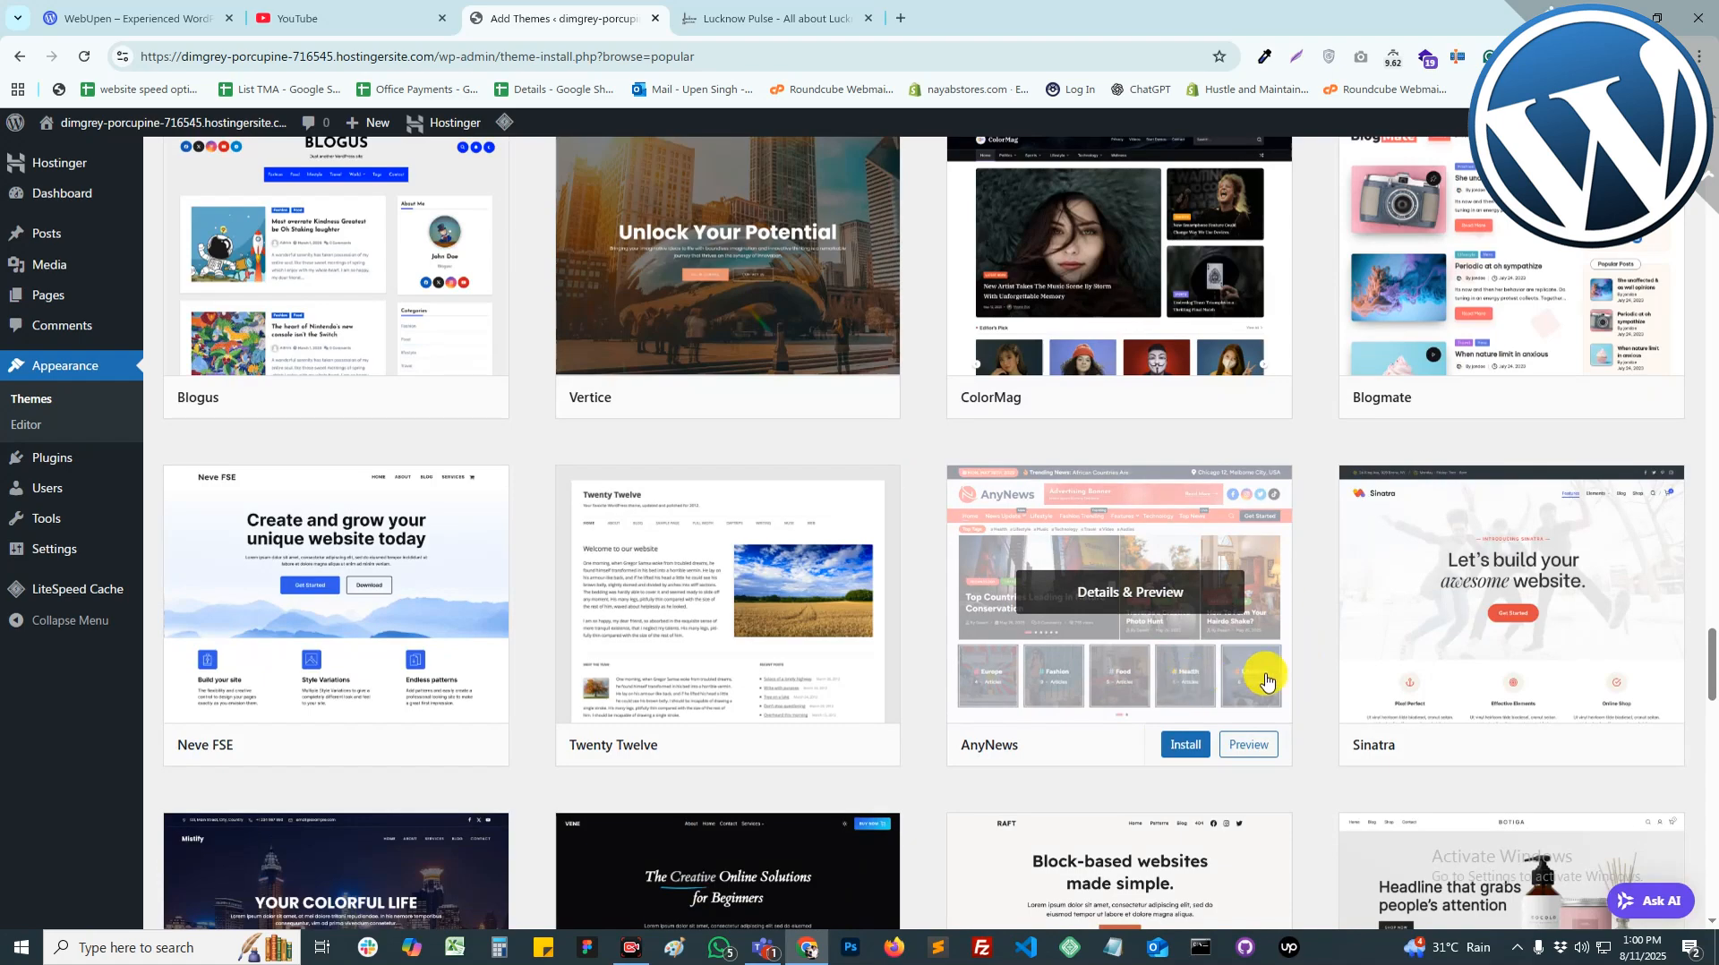
pyautogui.scroll(-7, 1313, 671)
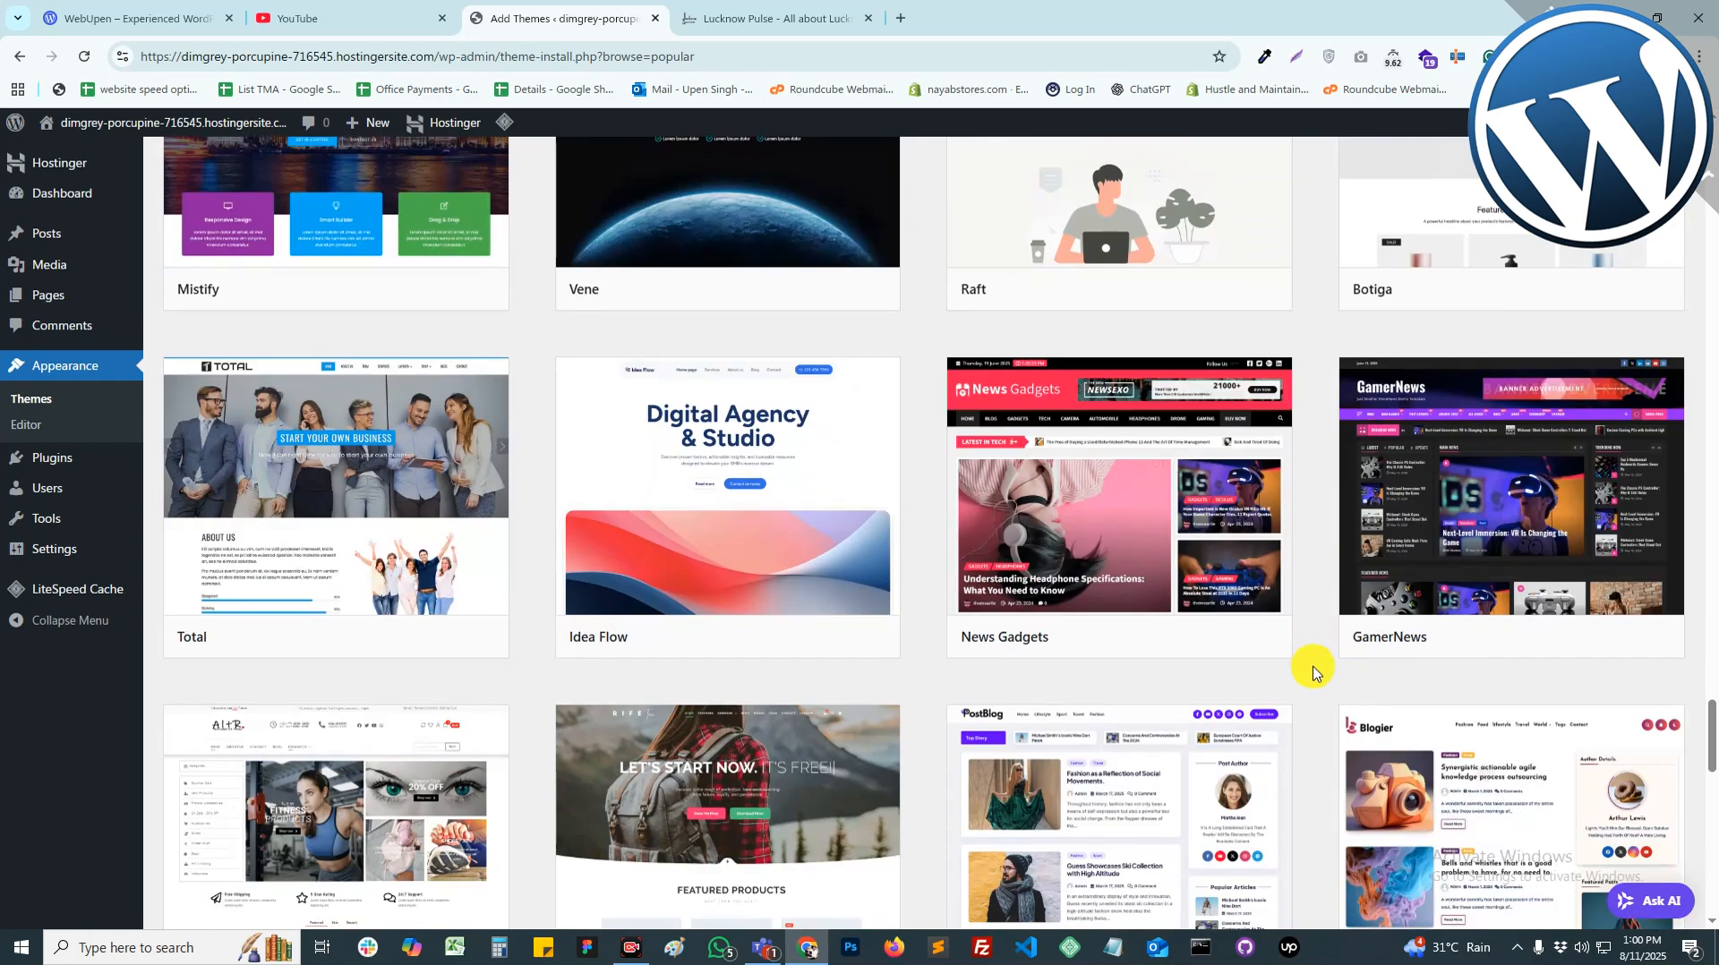
pyautogui.scroll(-3, 1312, 672)
pyautogui.scroll(-3, 1312, 671)
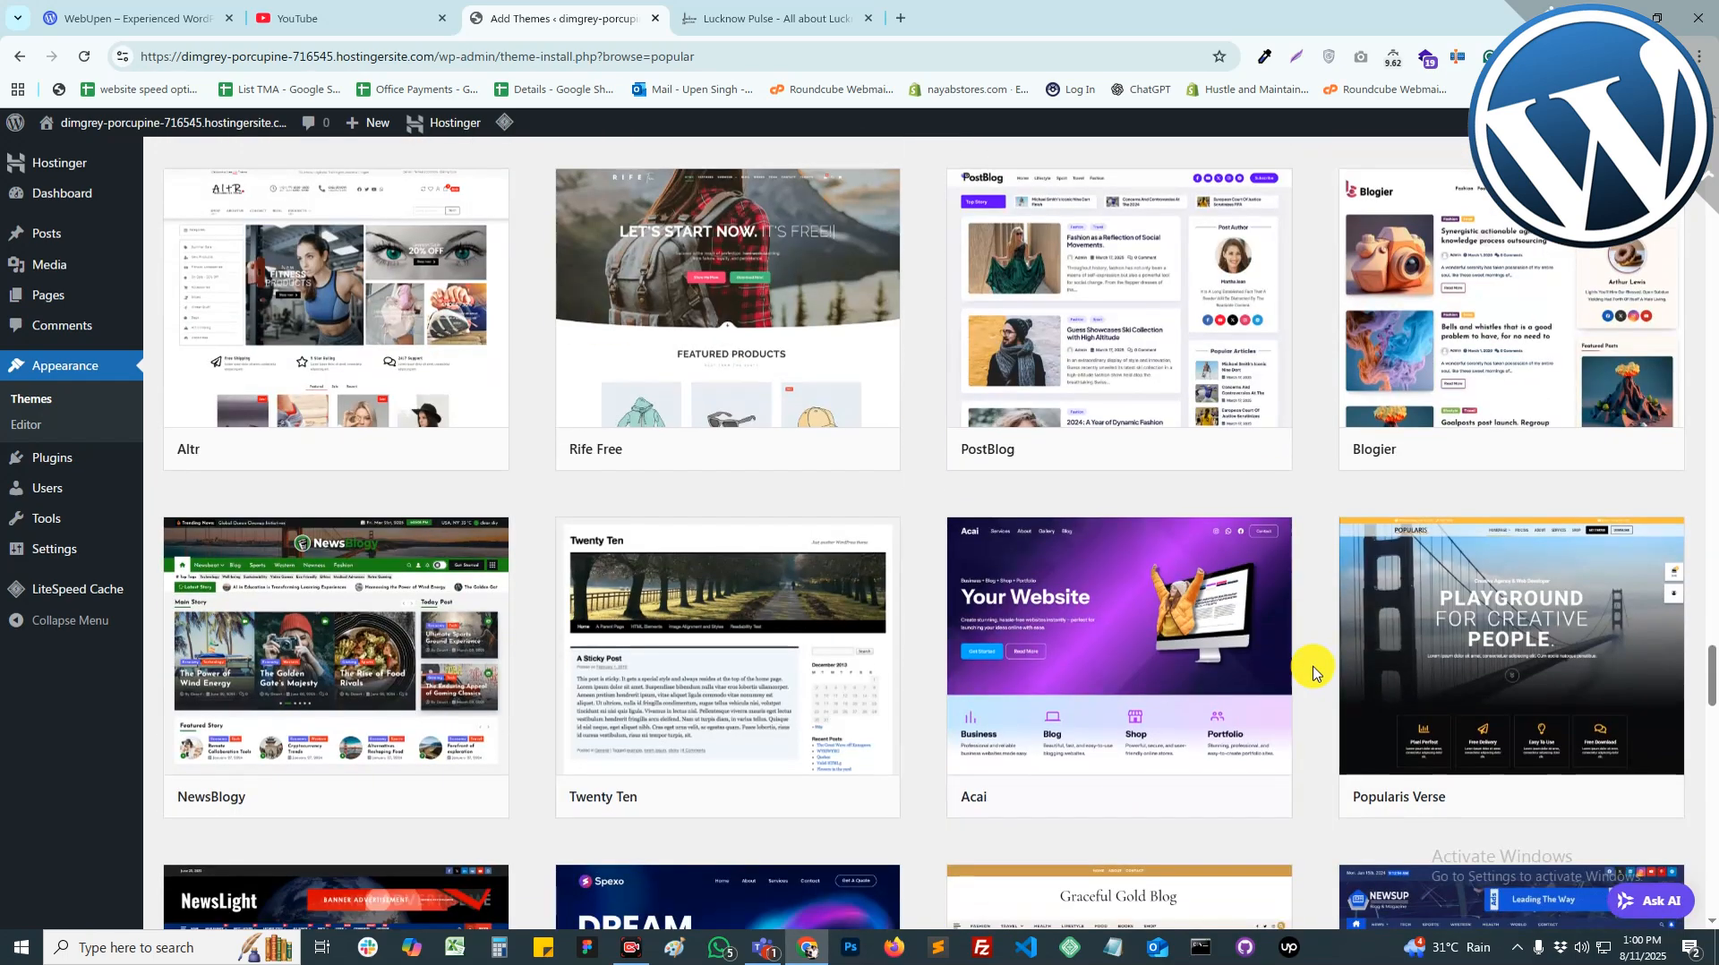
pyautogui.scroll(-6, 1313, 672)
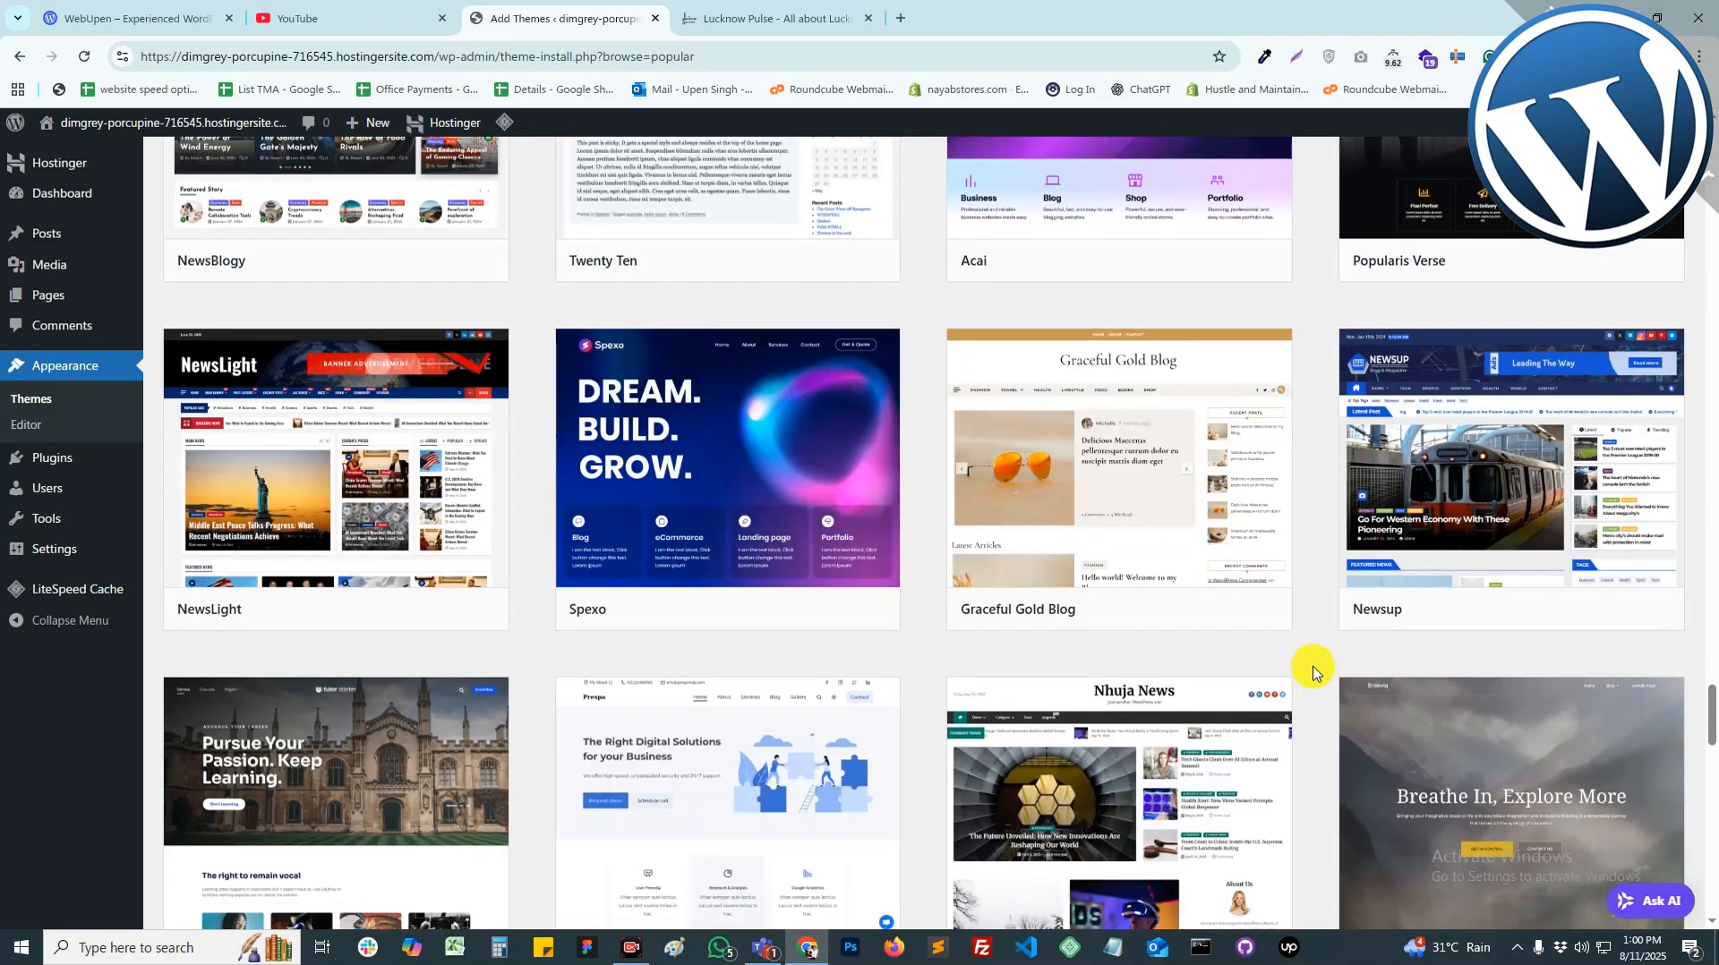
pyautogui.scroll(-3, 1313, 671)
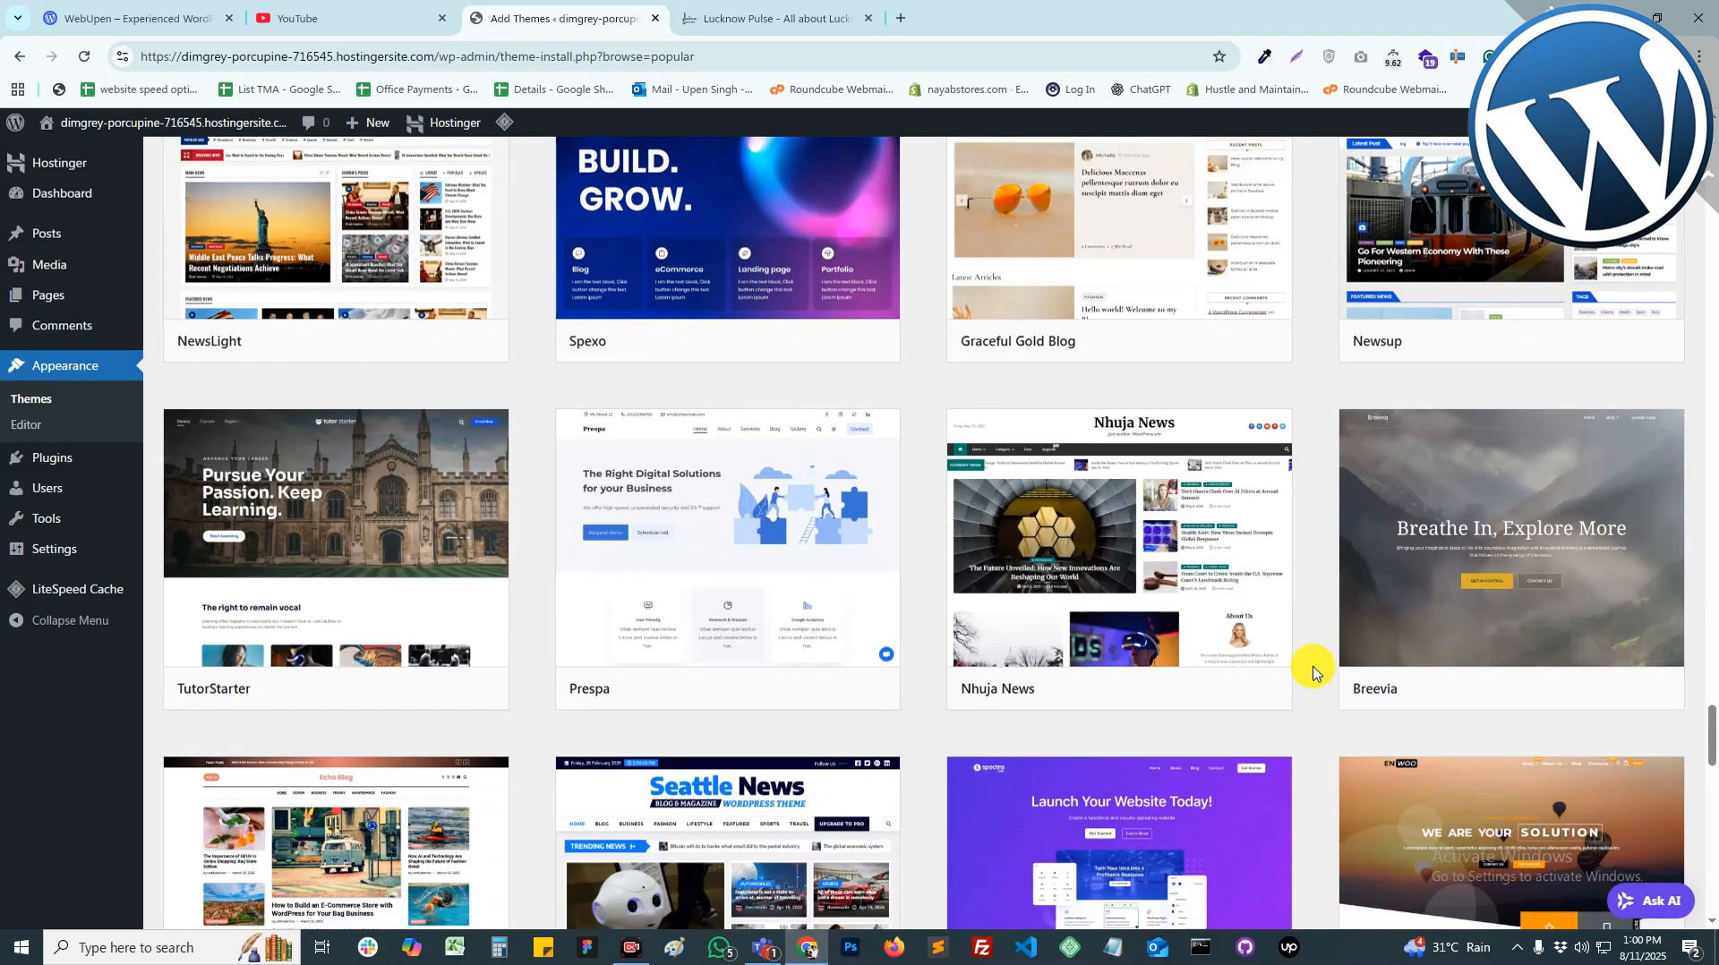
pyautogui.scroll(-3, 1313, 672)
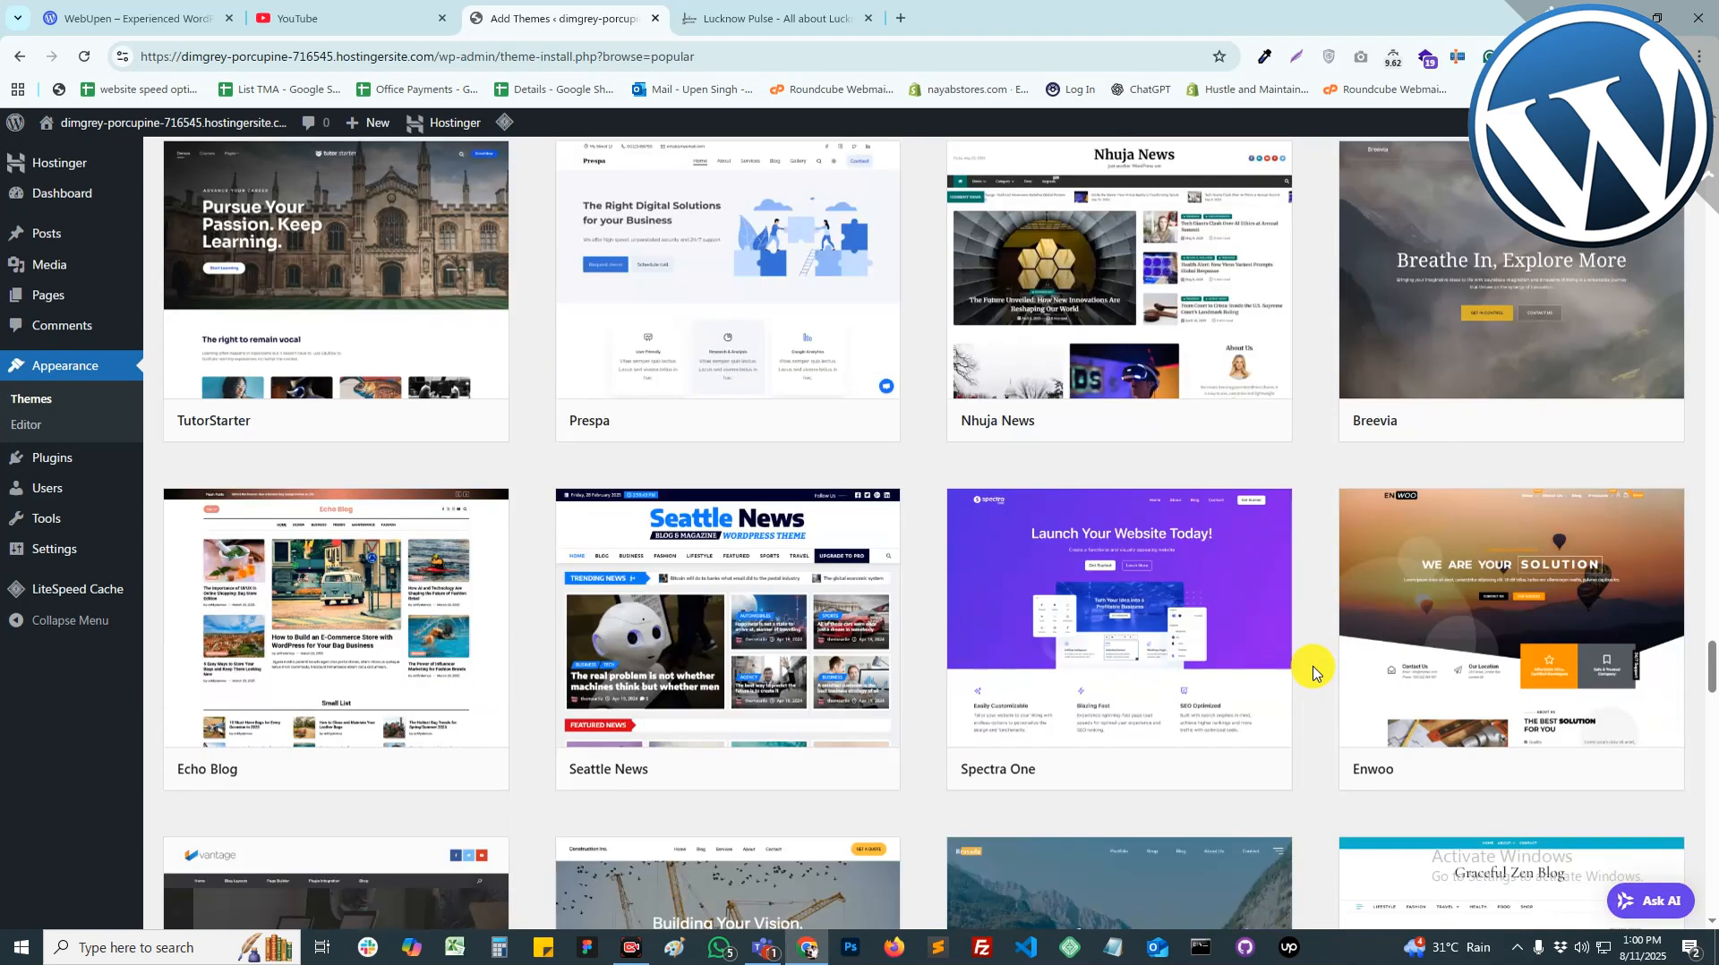
pyautogui.scroll(-3, 1312, 671)
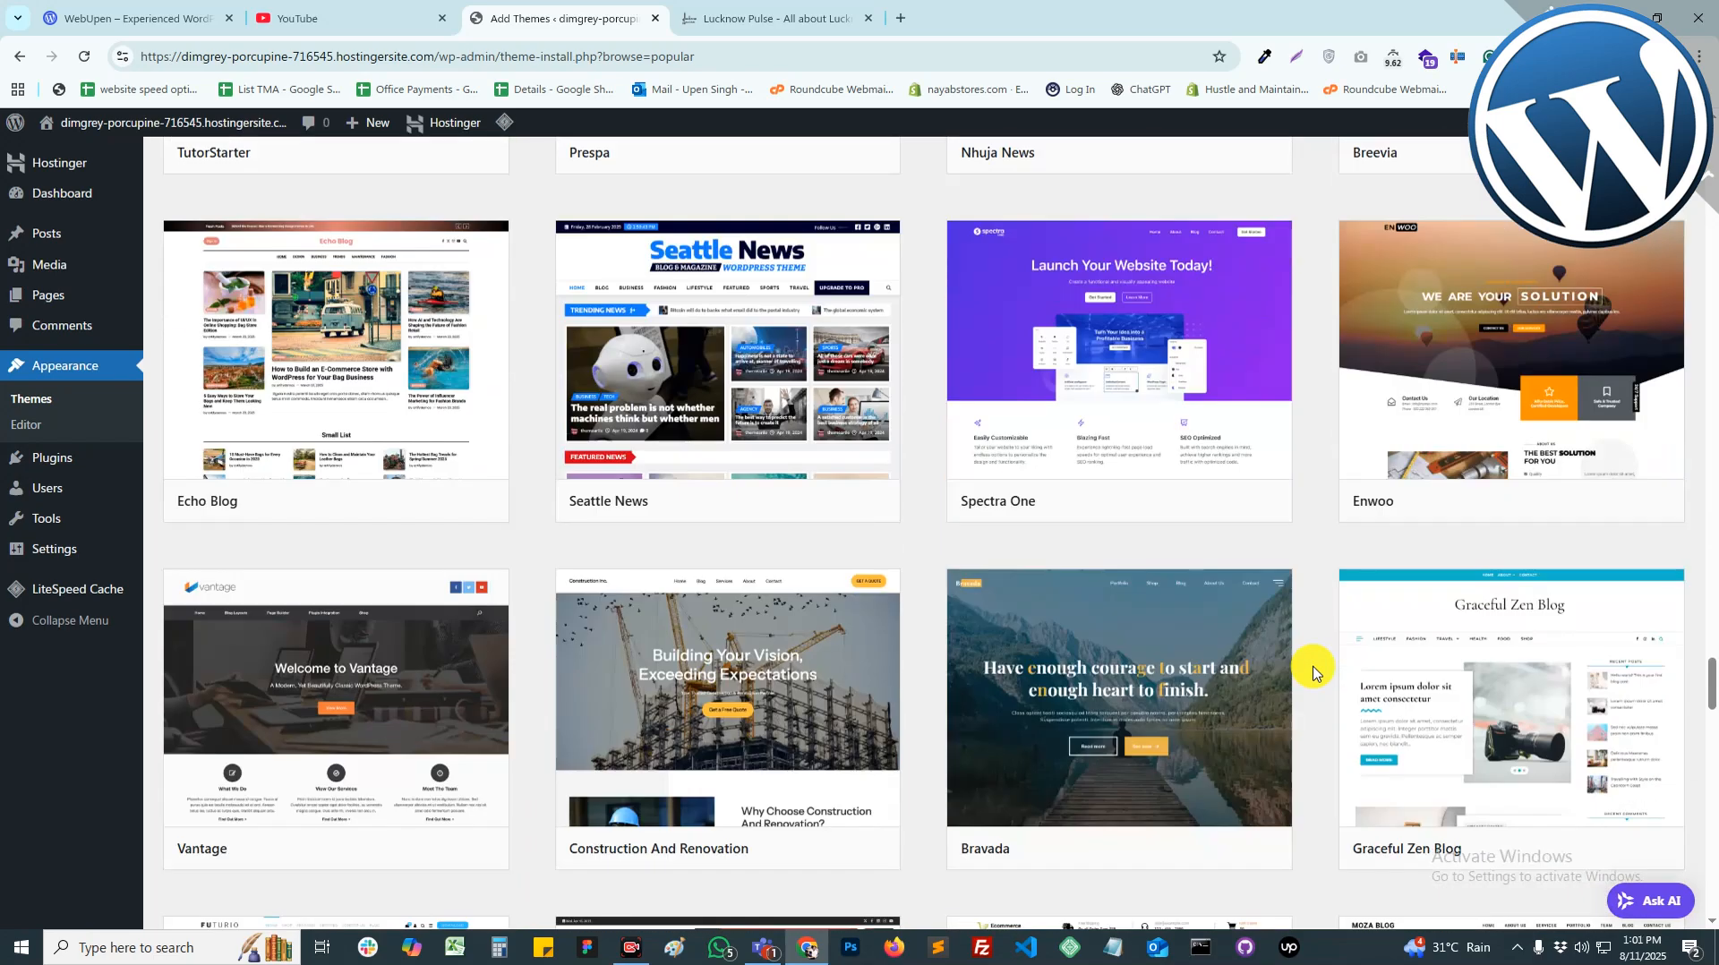
pyautogui.scroll(-3, 1313, 672)
pyautogui.scroll(-14, 1312, 671)
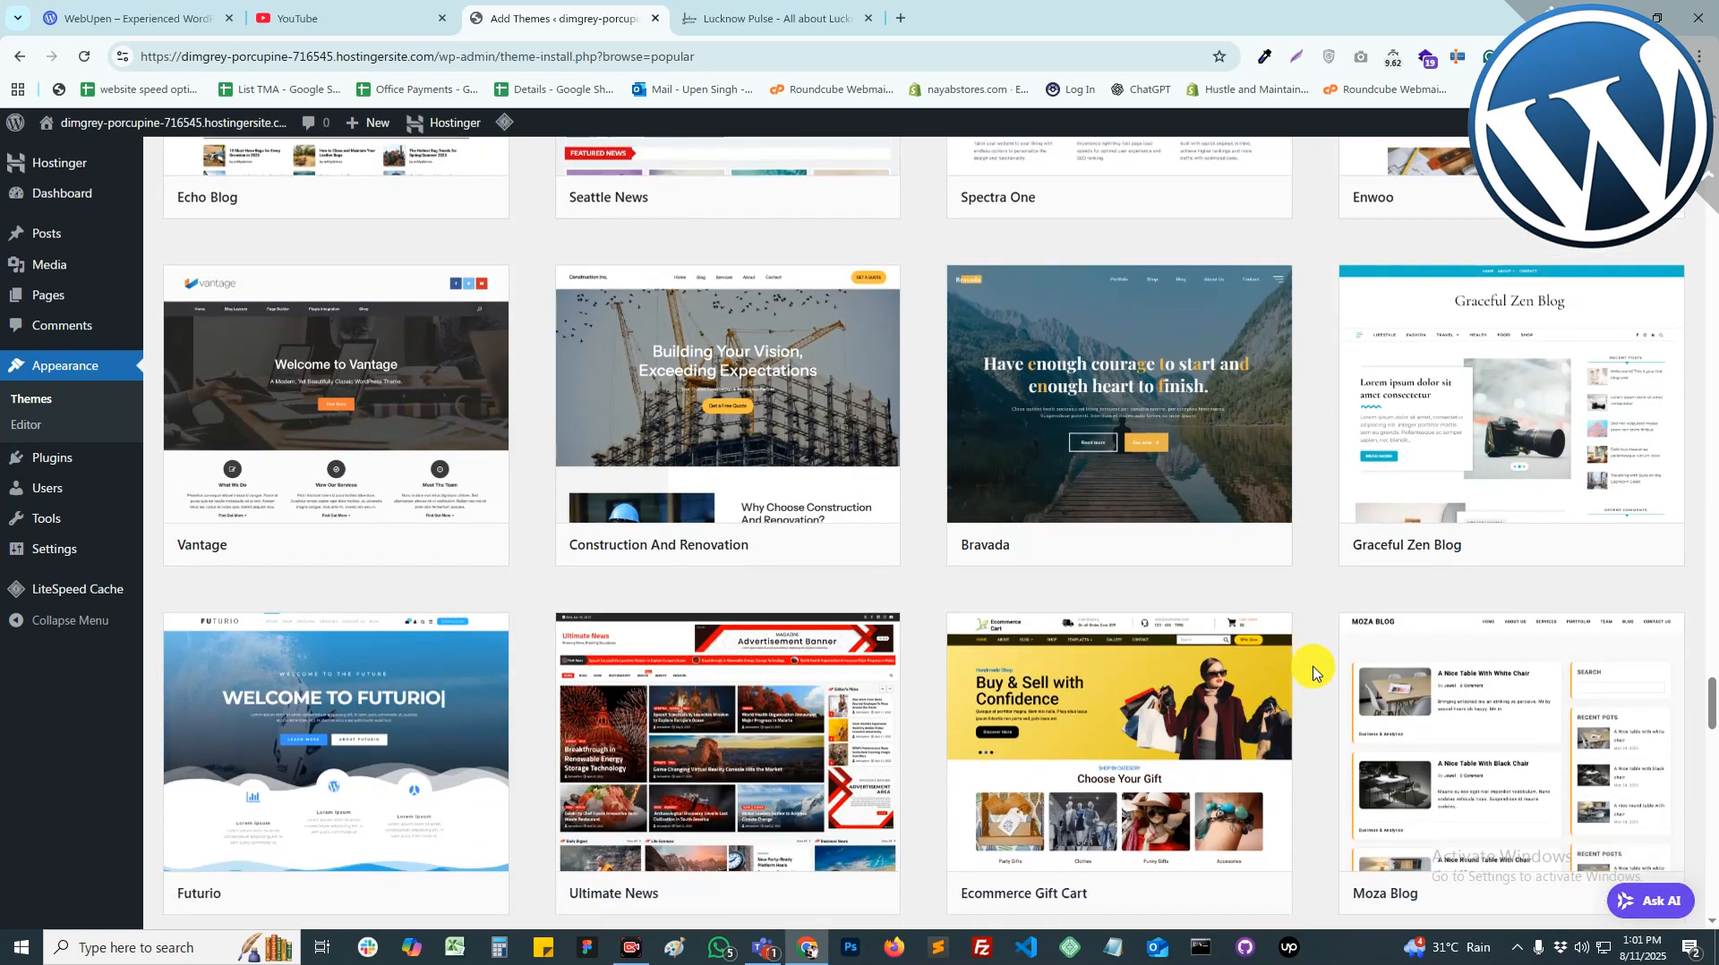
pyautogui.moveTo(778, 629)
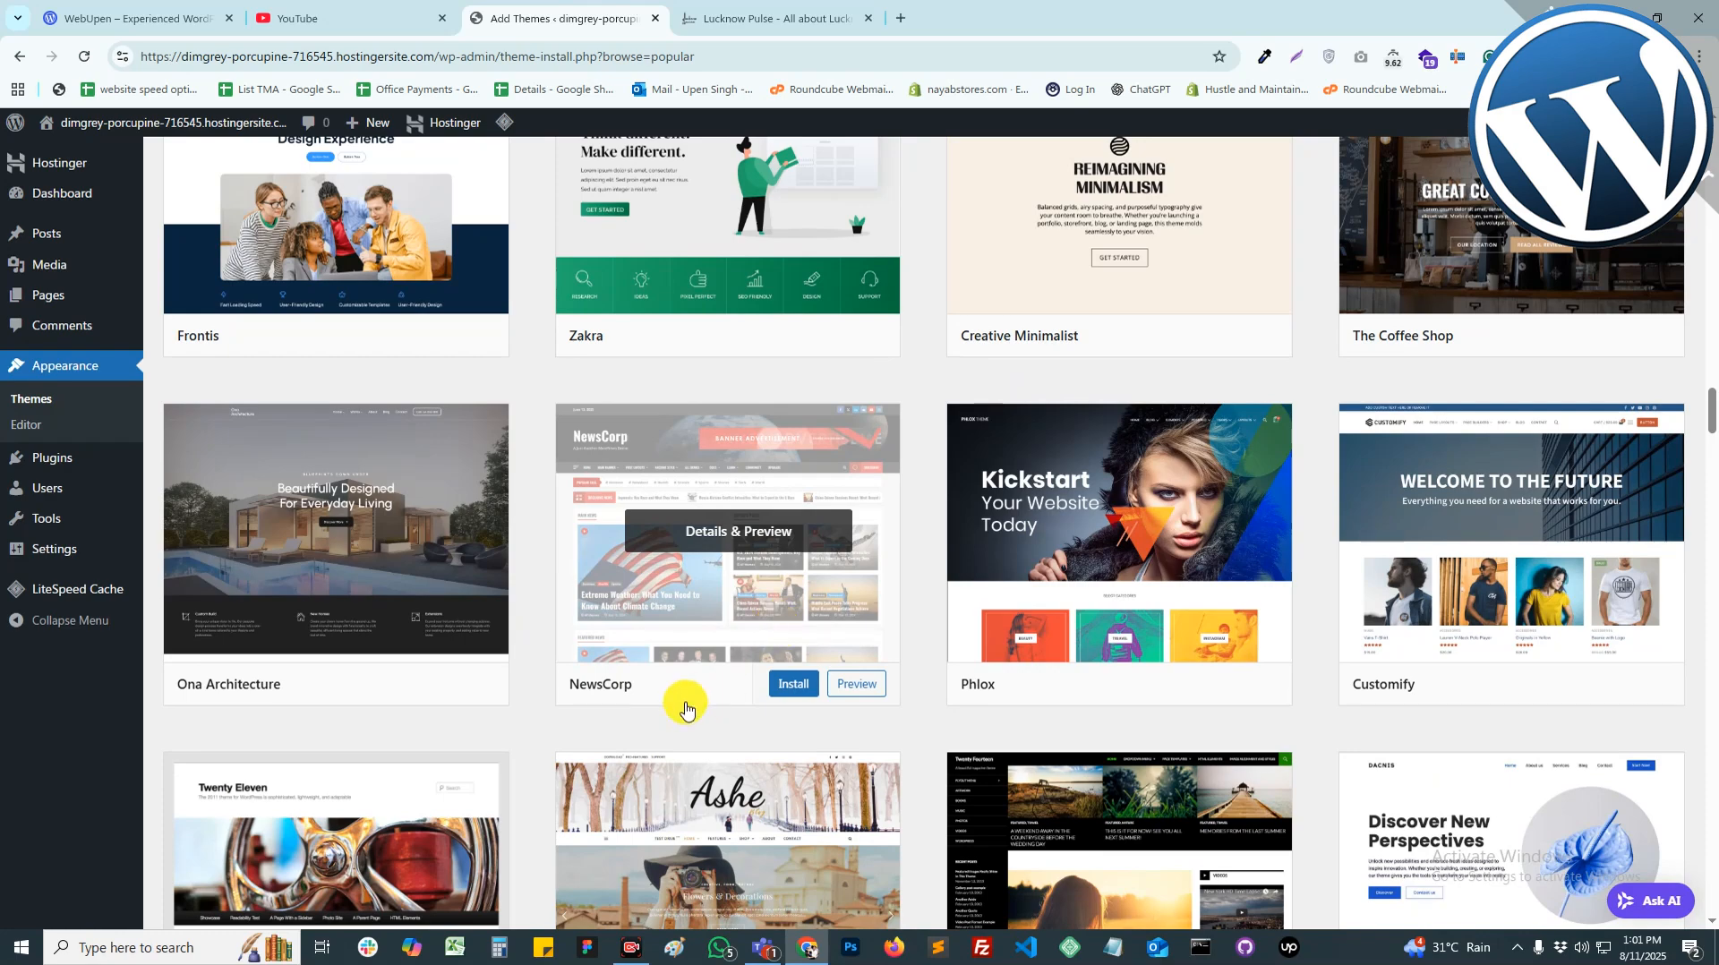
# Step: Install the NewsCorp theme and activate it
pyautogui.click(794, 684)
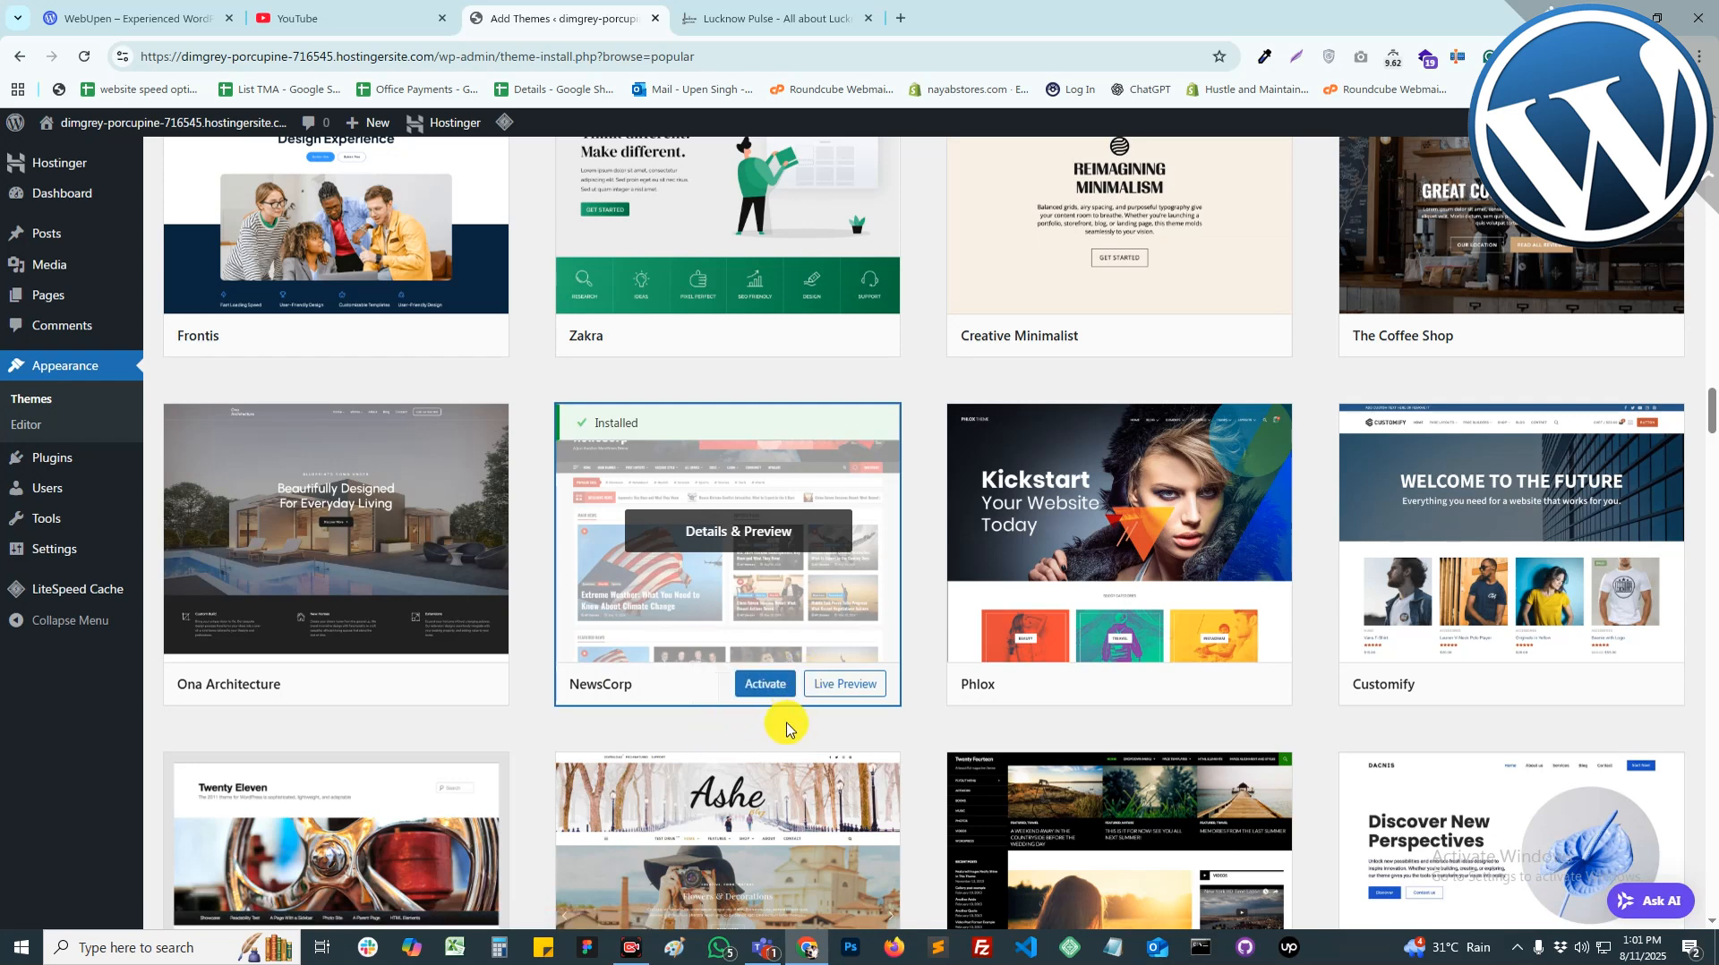
pyautogui.click(770, 686)
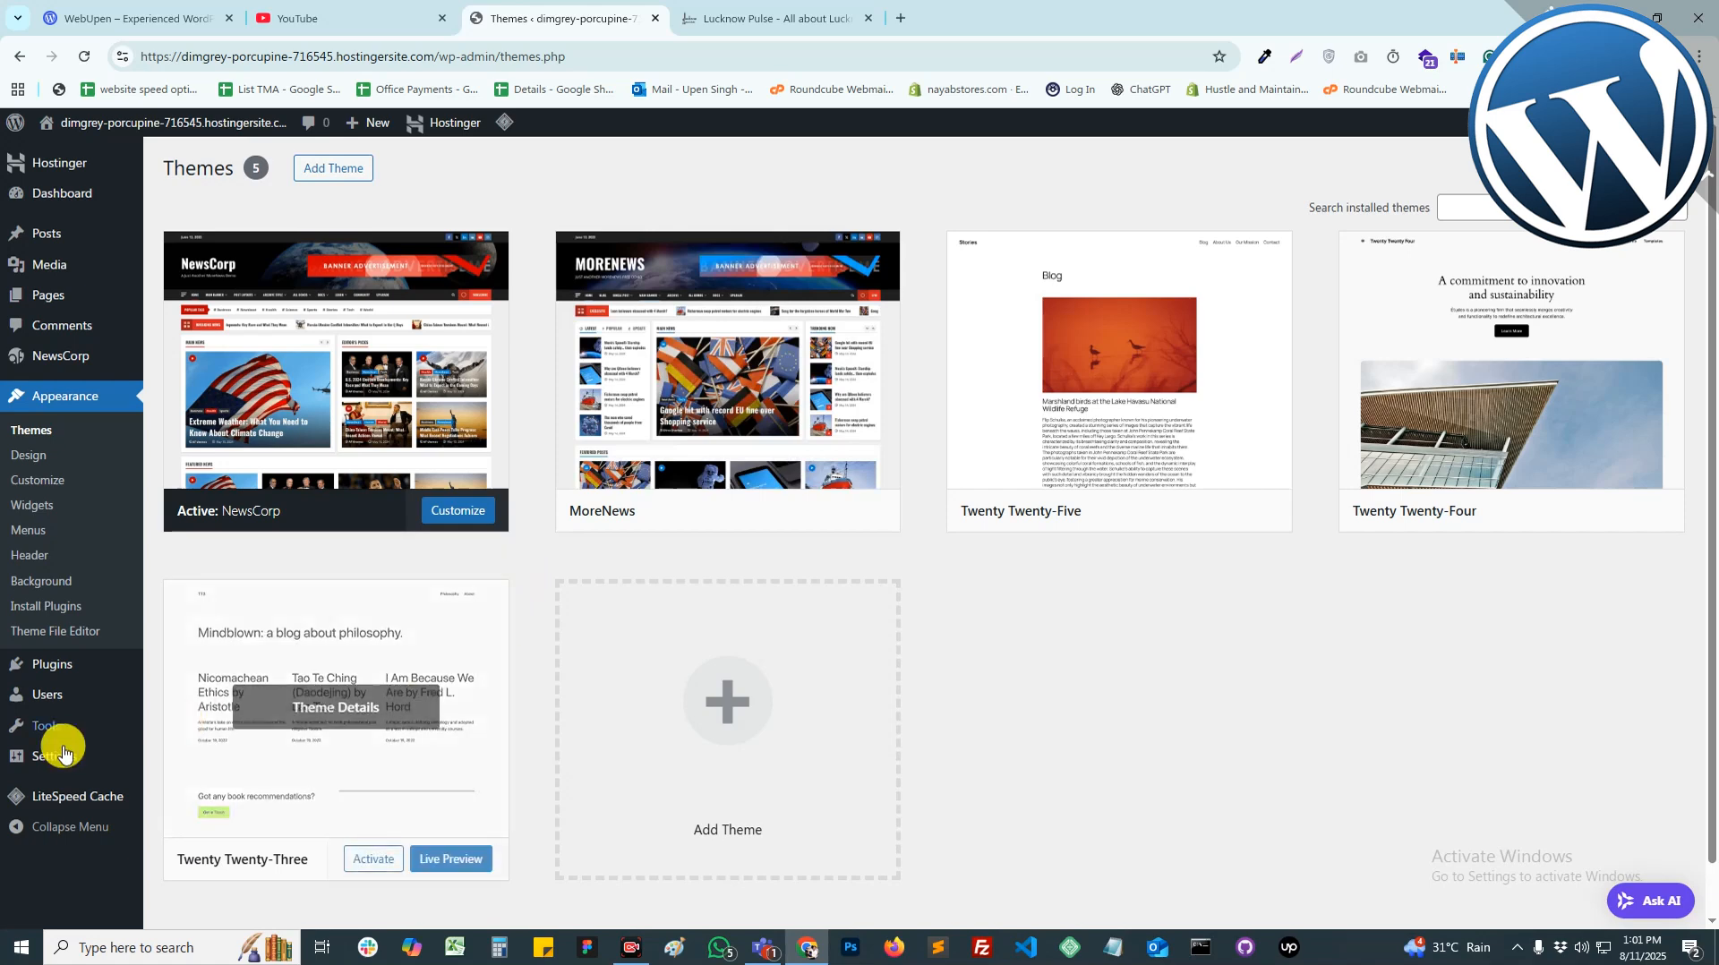
# Step: Save 'Post name' as the permalink structure and return to the Themes screen
pyautogui.moveTo(63, 754)
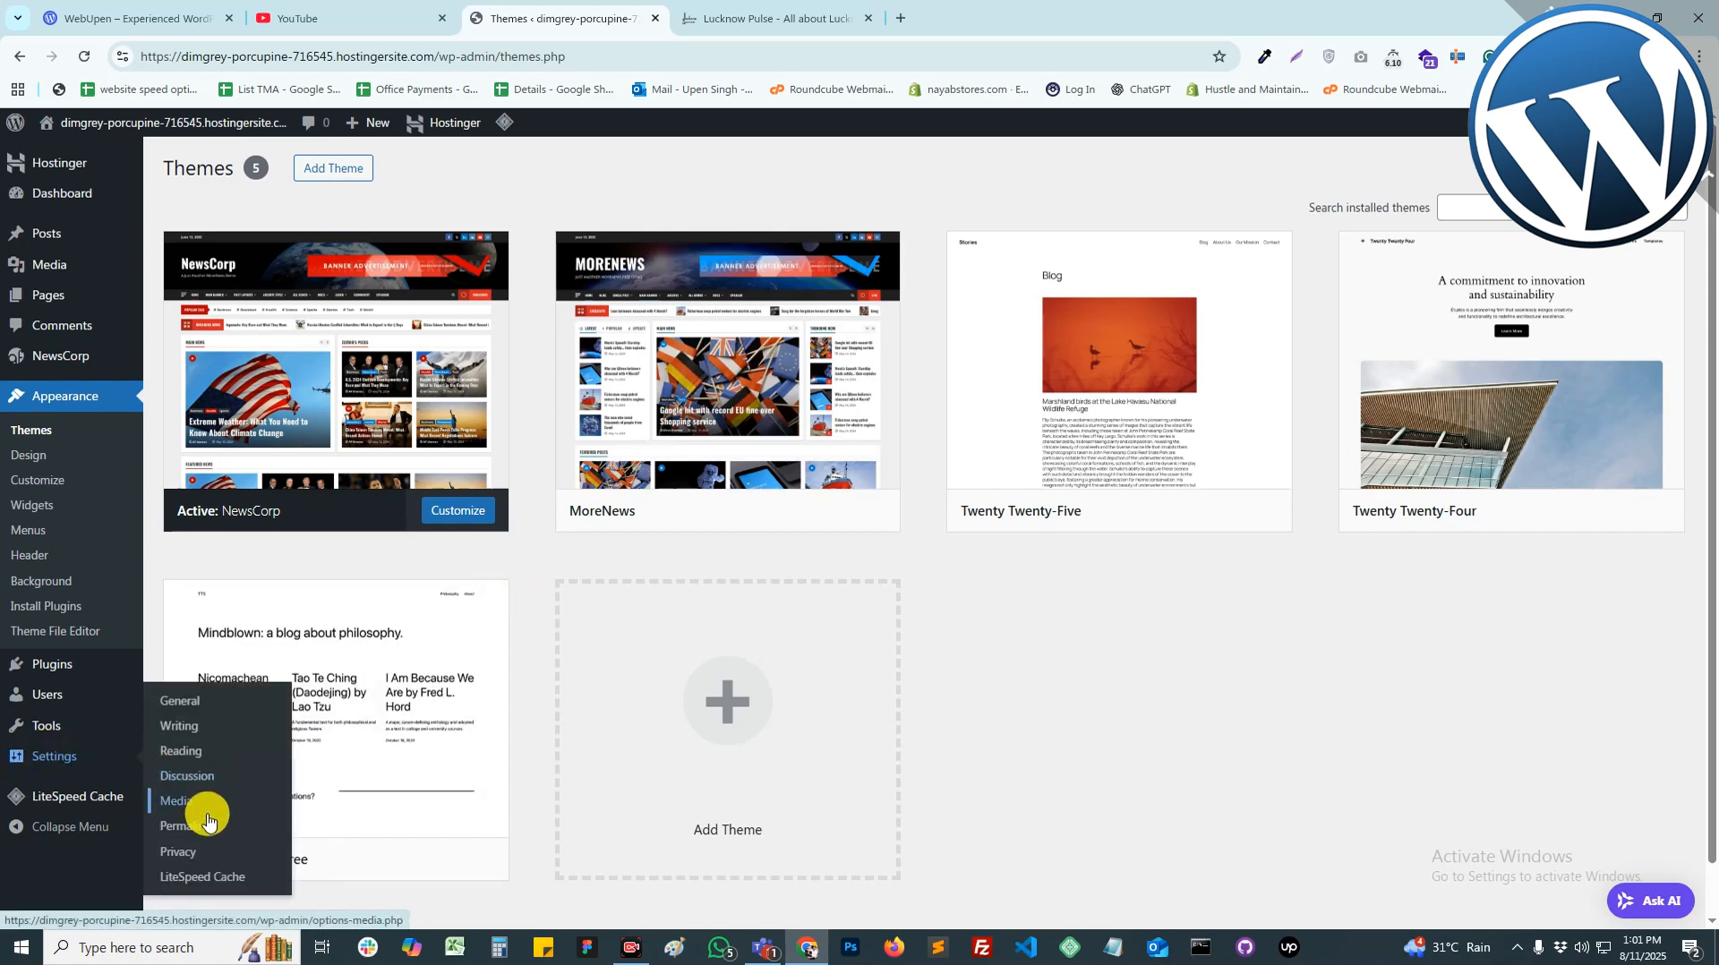
pyautogui.click(185, 828)
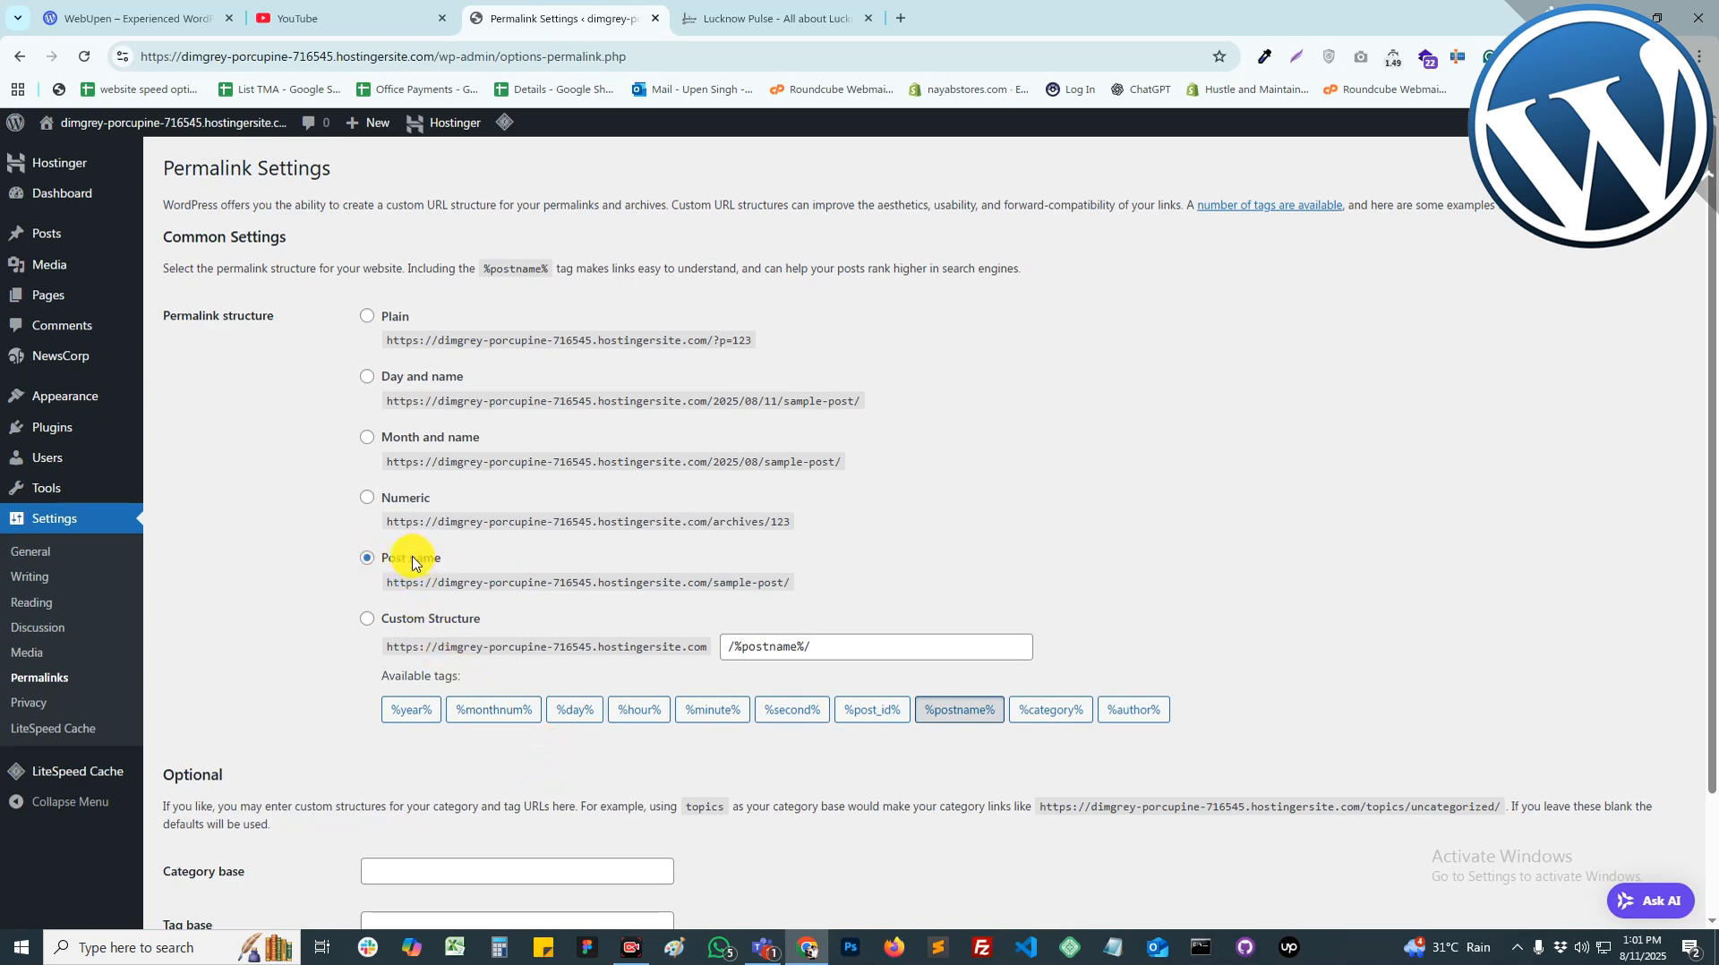
pyautogui.click(412, 561)
pyautogui.scroll(-2, 484, 627)
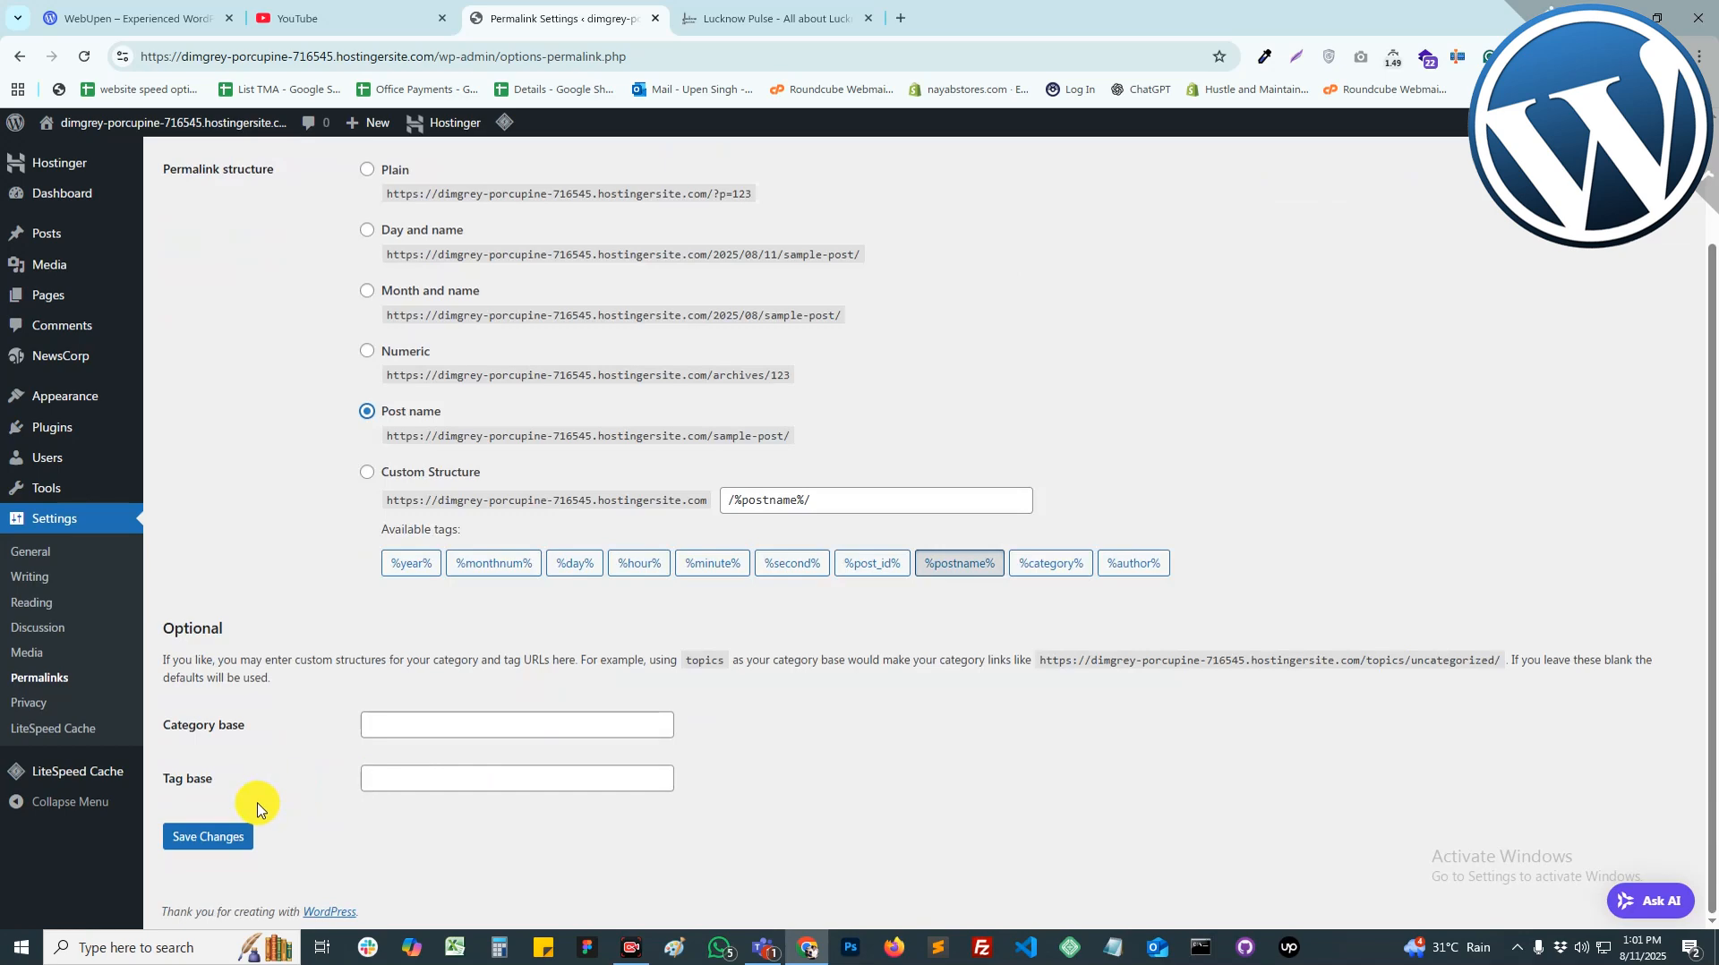
pyautogui.click(223, 836)
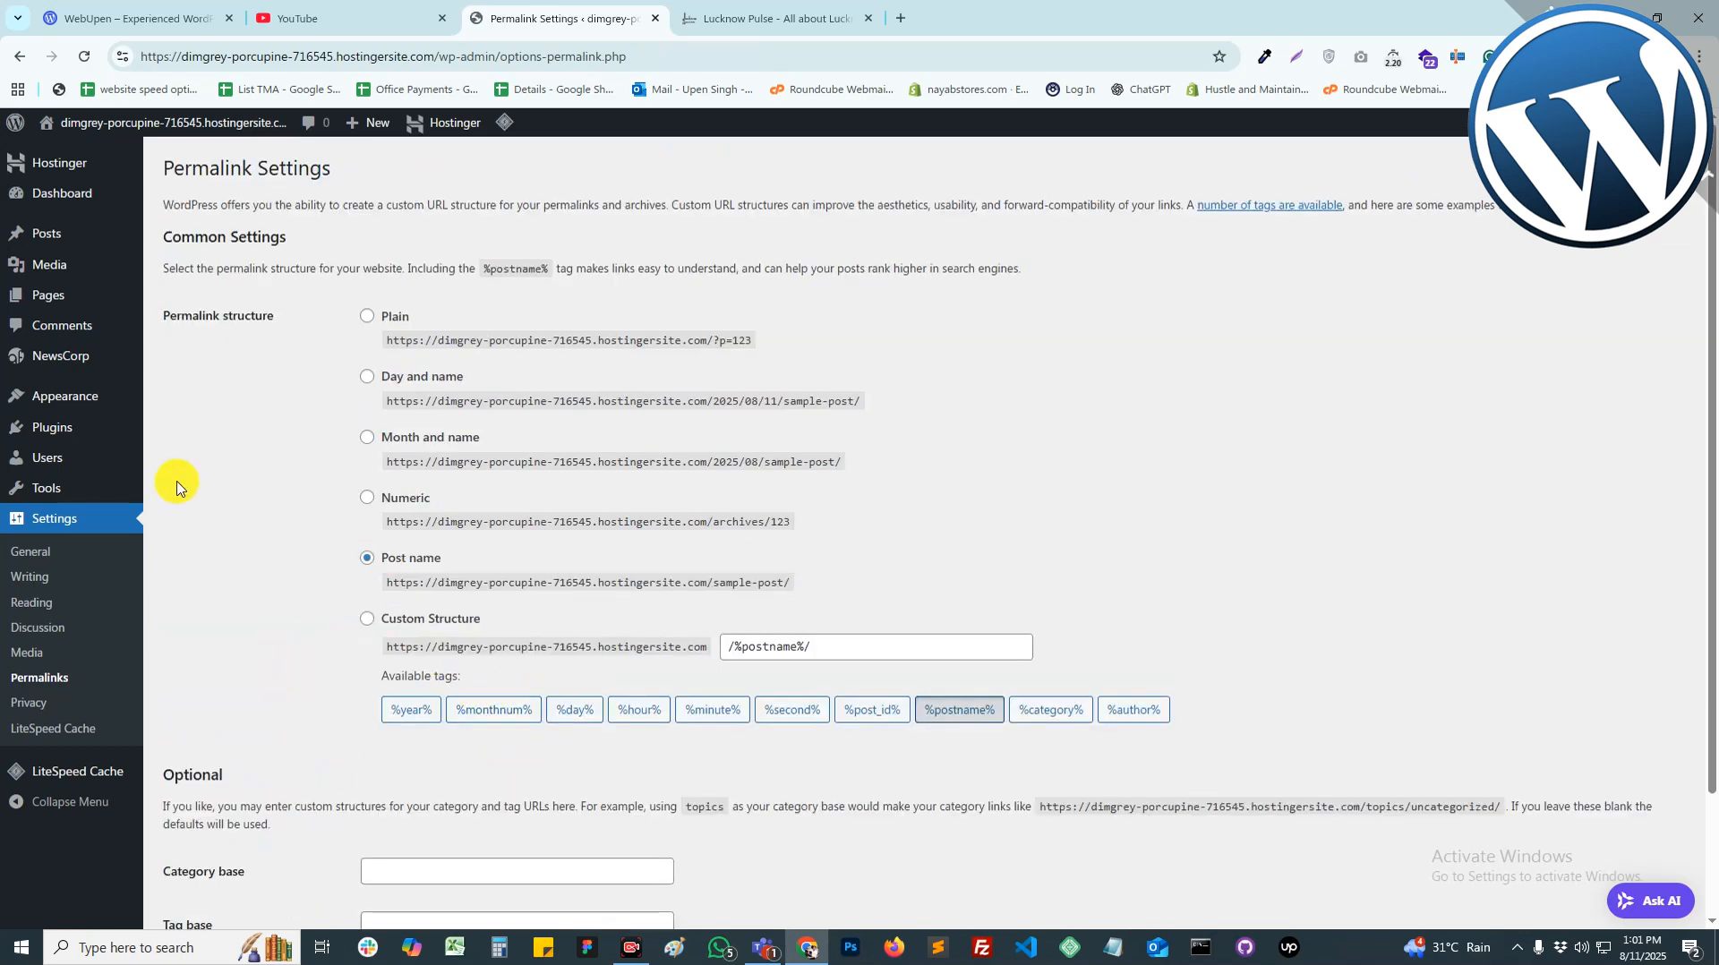
pyautogui.click(76, 403)
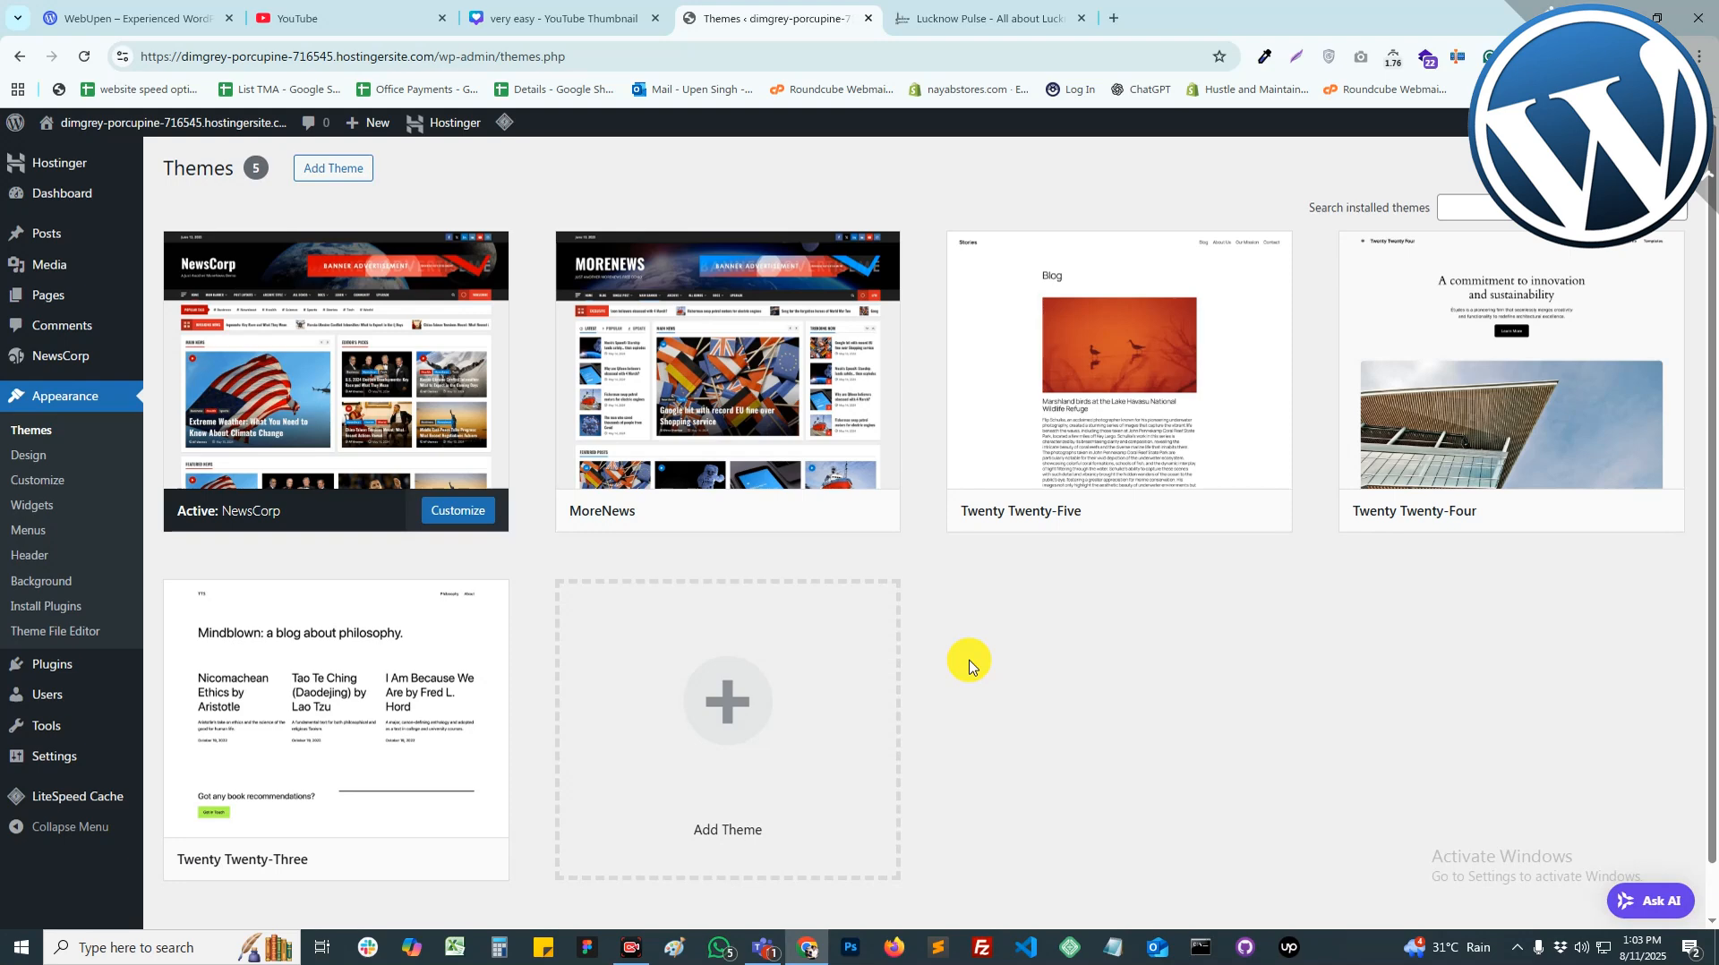
# Step: Create and publish a new page titled 'About Us'
pyautogui.click(34, 298)
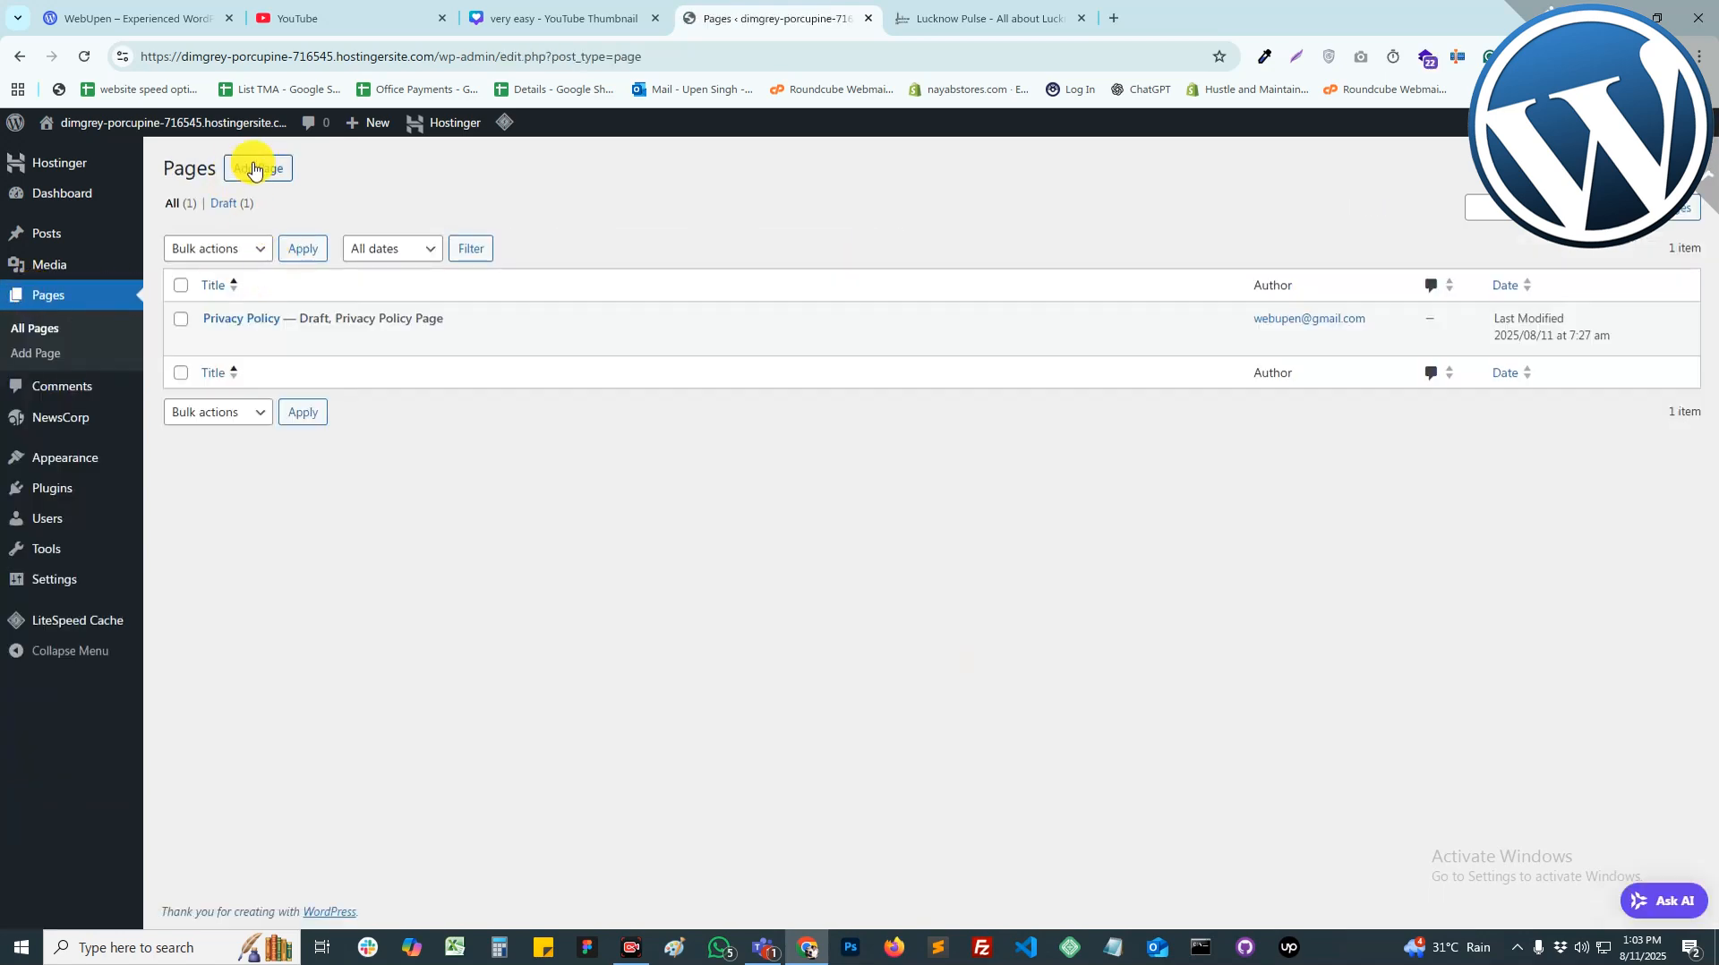
pyautogui.click(254, 170)
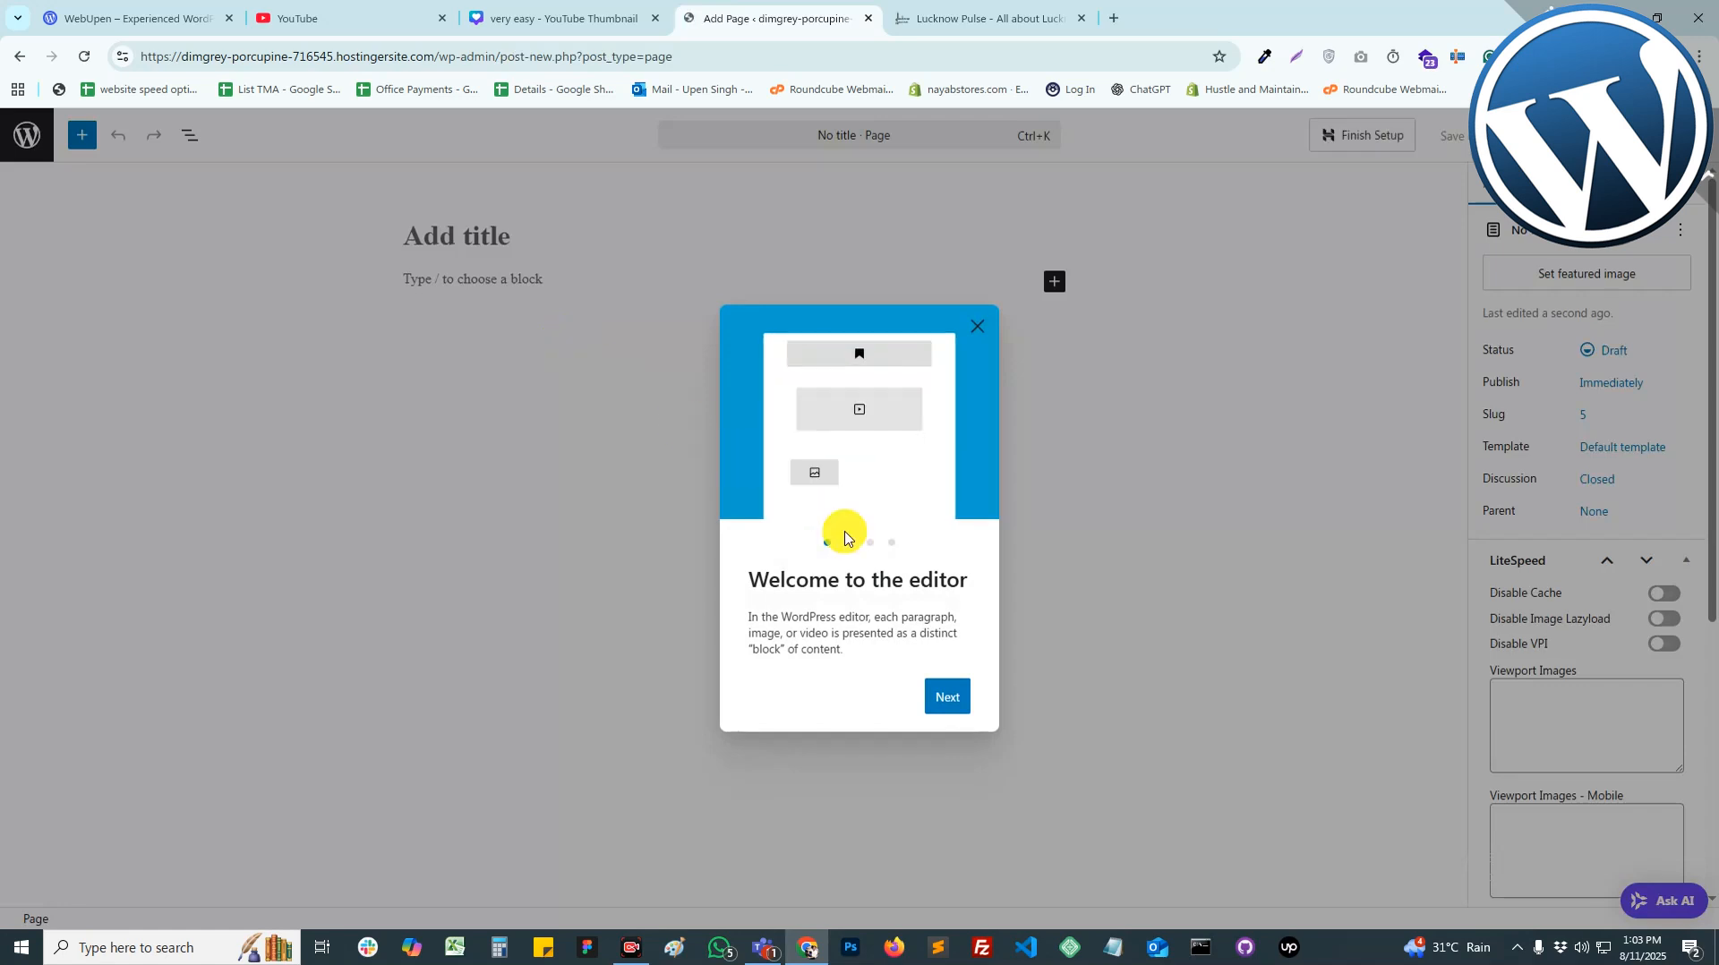
pyautogui.click(977, 328)
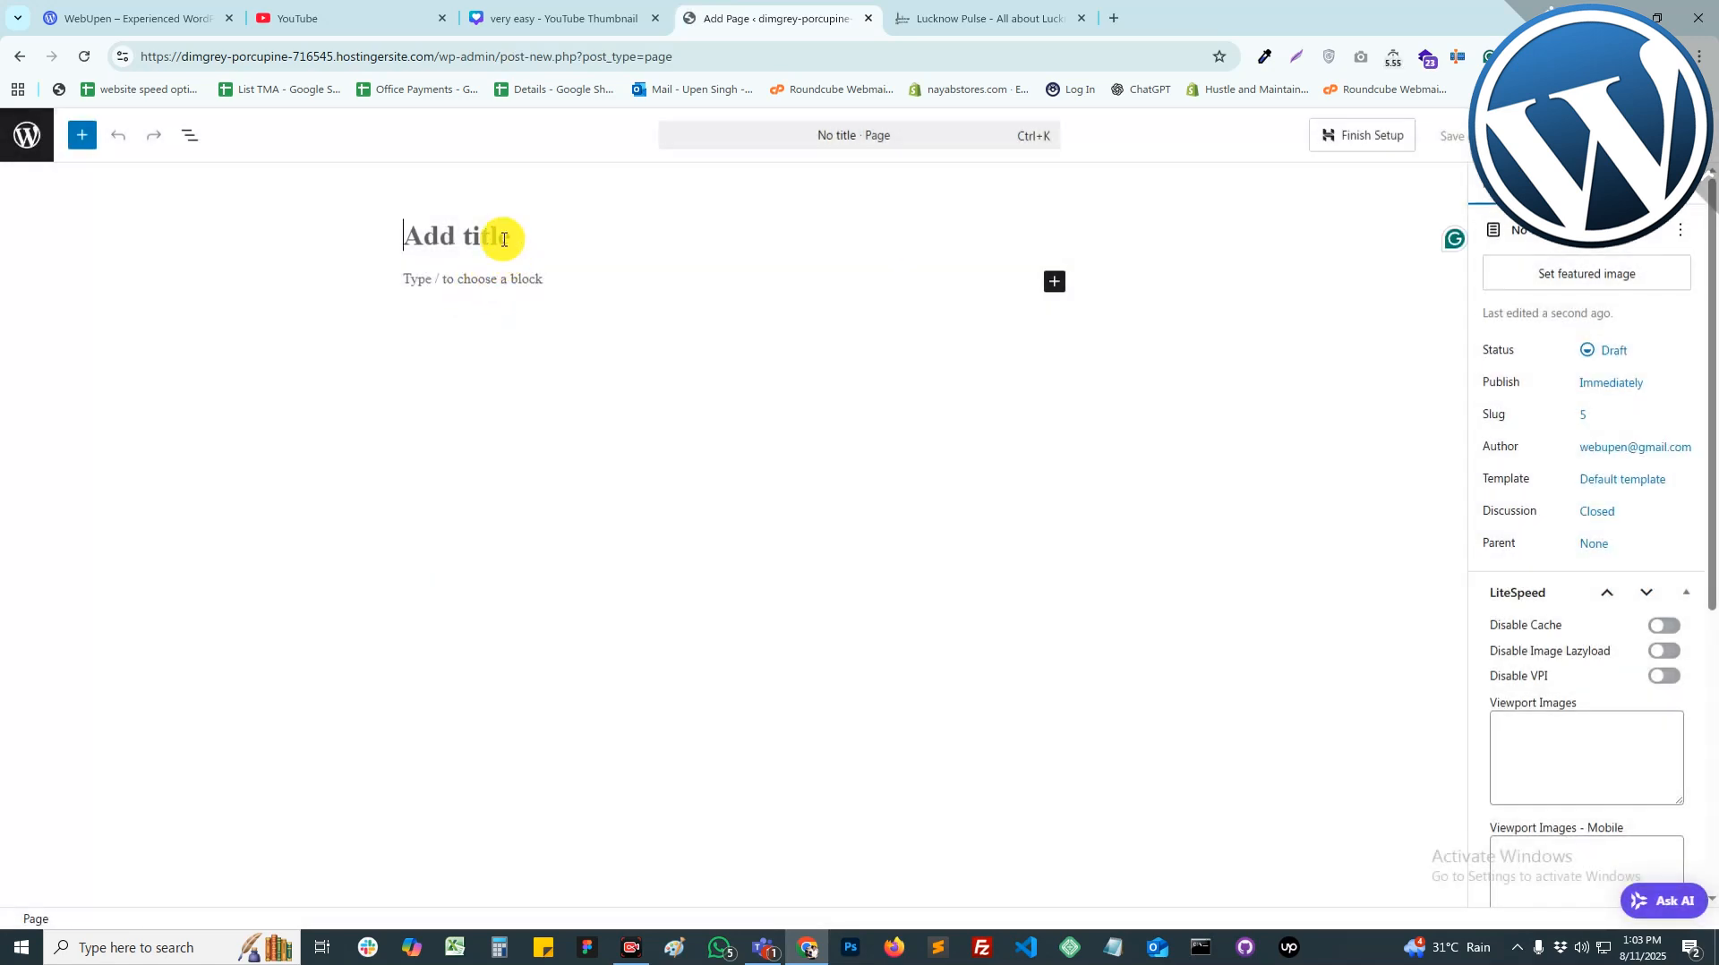
pyautogui.write('About Us')
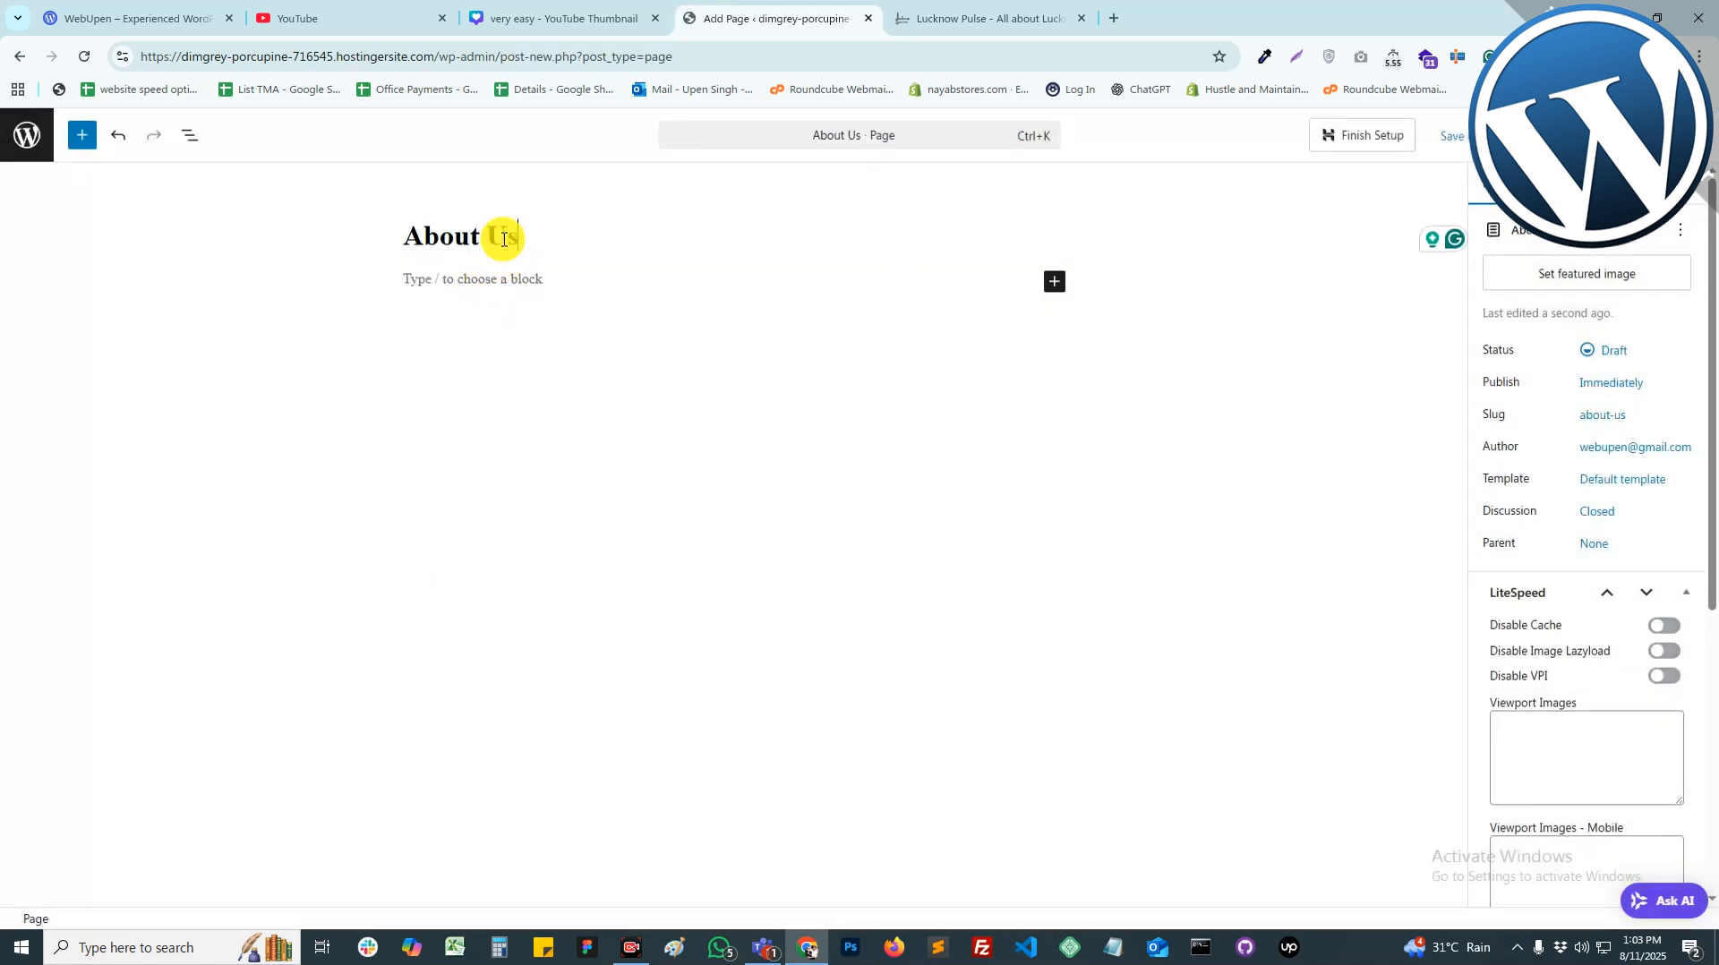
pyautogui.click(1632, 135)
pyautogui.click(1639, 135)
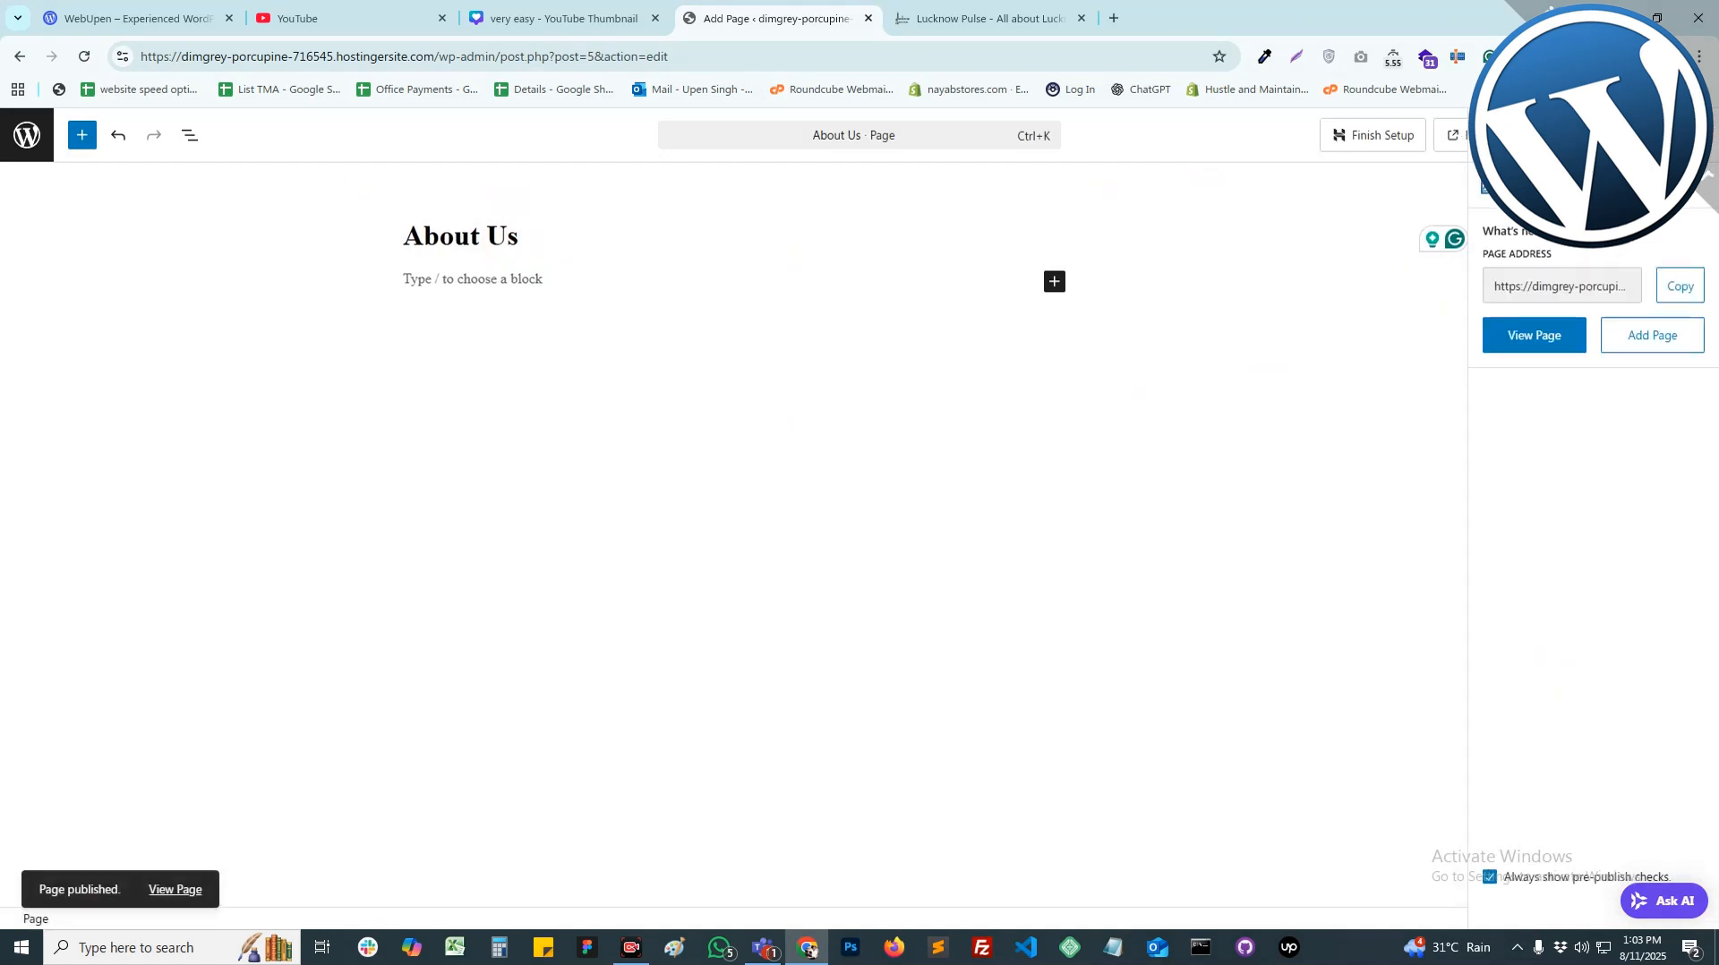
# Step: Create and publish a new page titled 'Contact Us'
pyautogui.click(1644, 338)
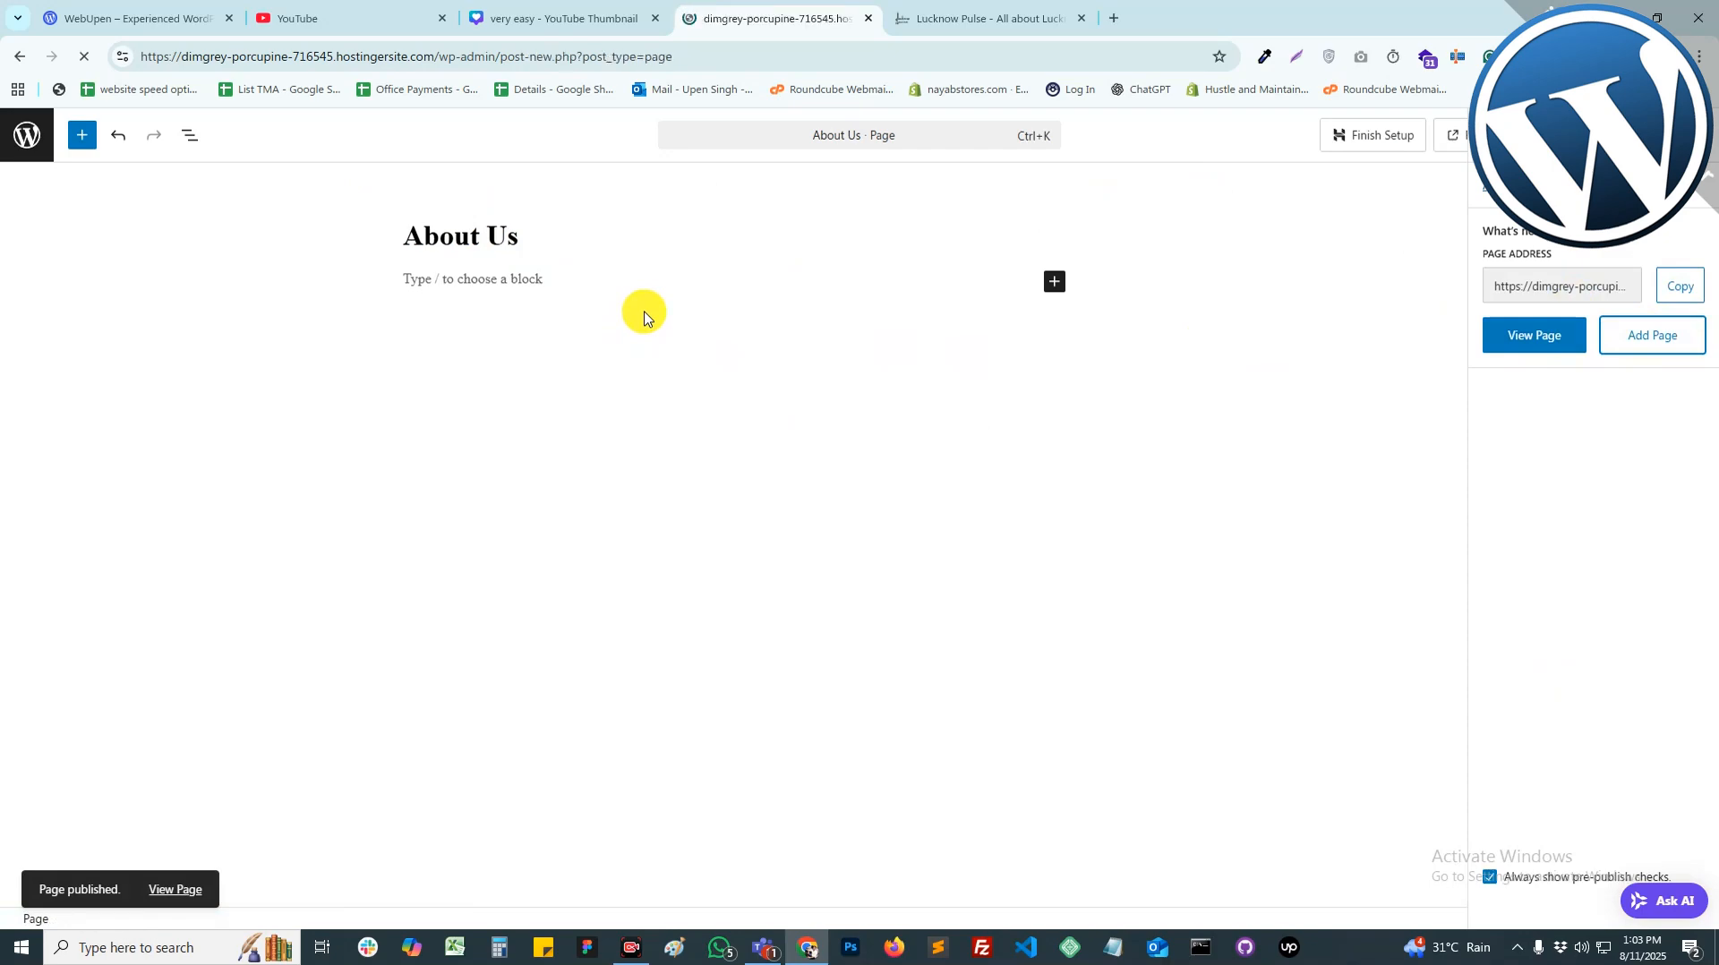
pyautogui.write('Contact Us')
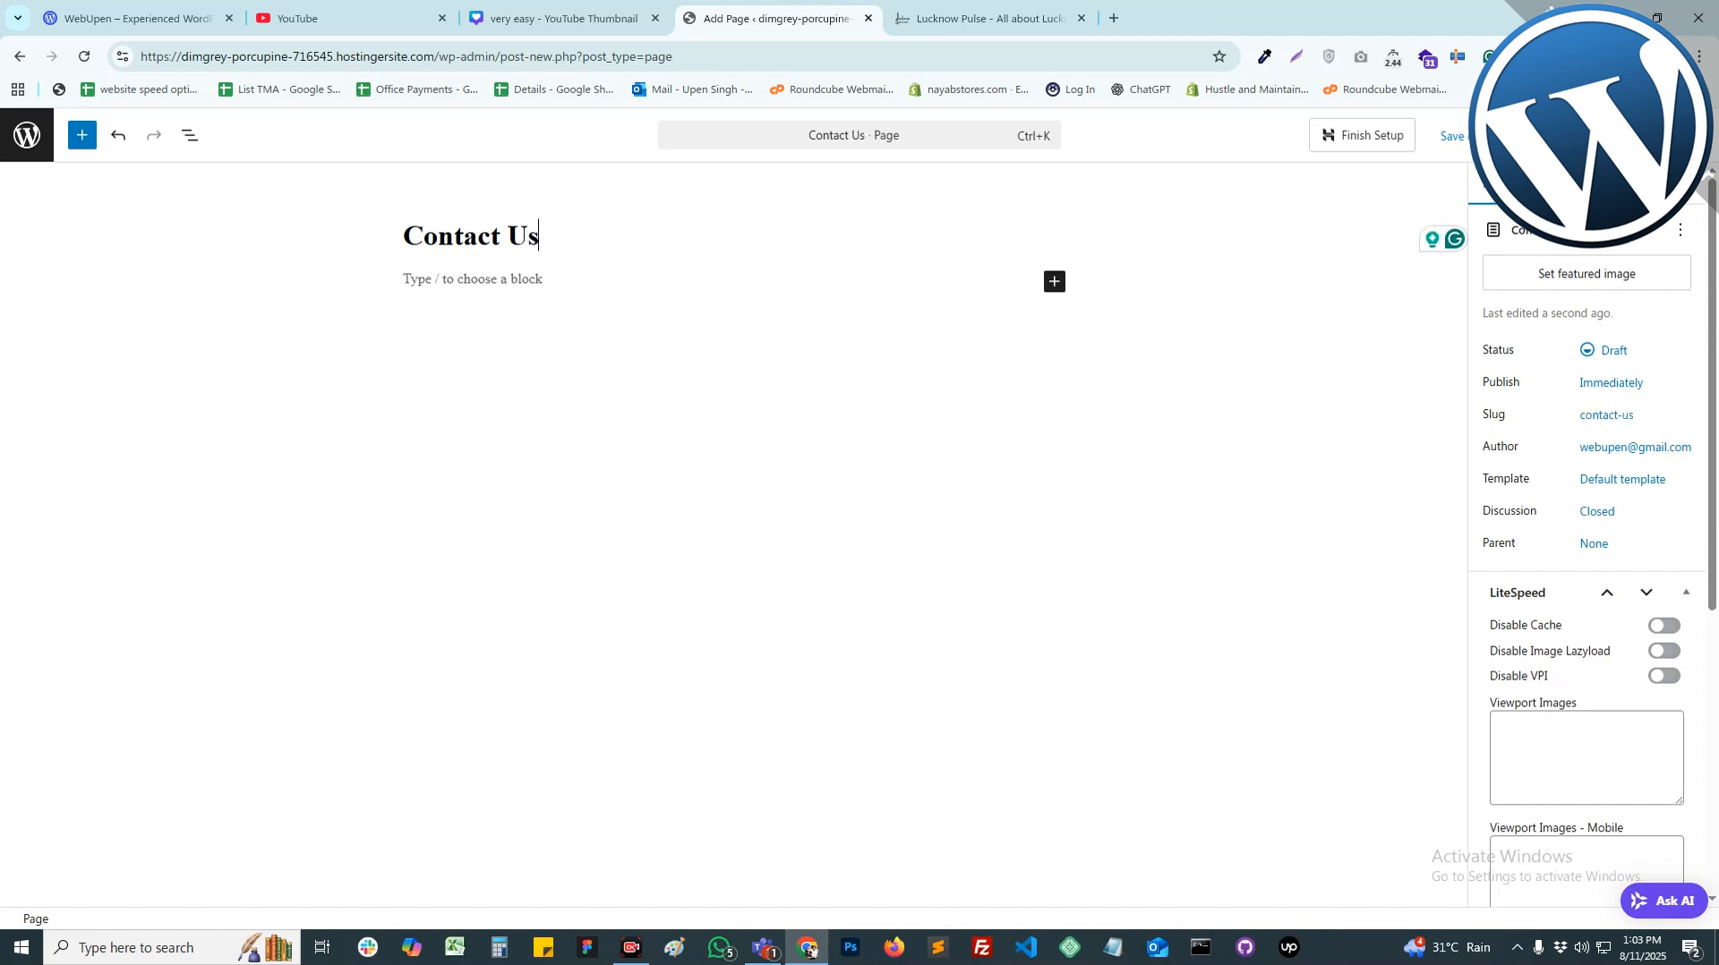
pyautogui.click(1638, 135)
pyautogui.click(1638, 135)
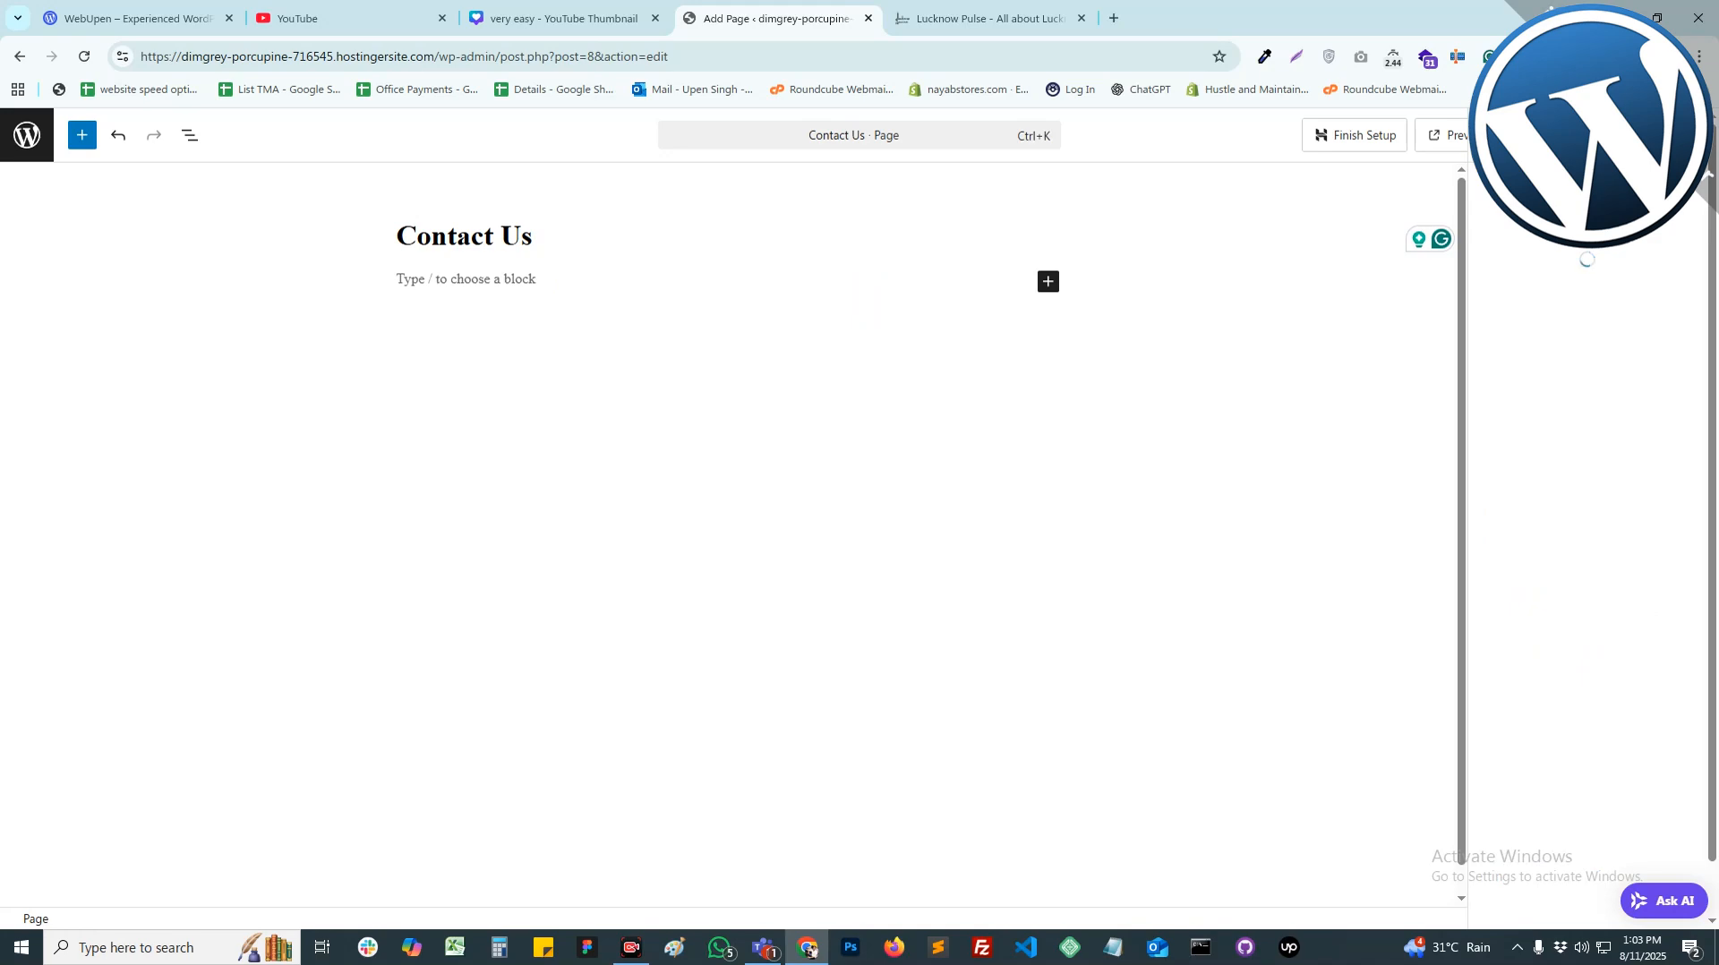
pyautogui.click(1569, 335)
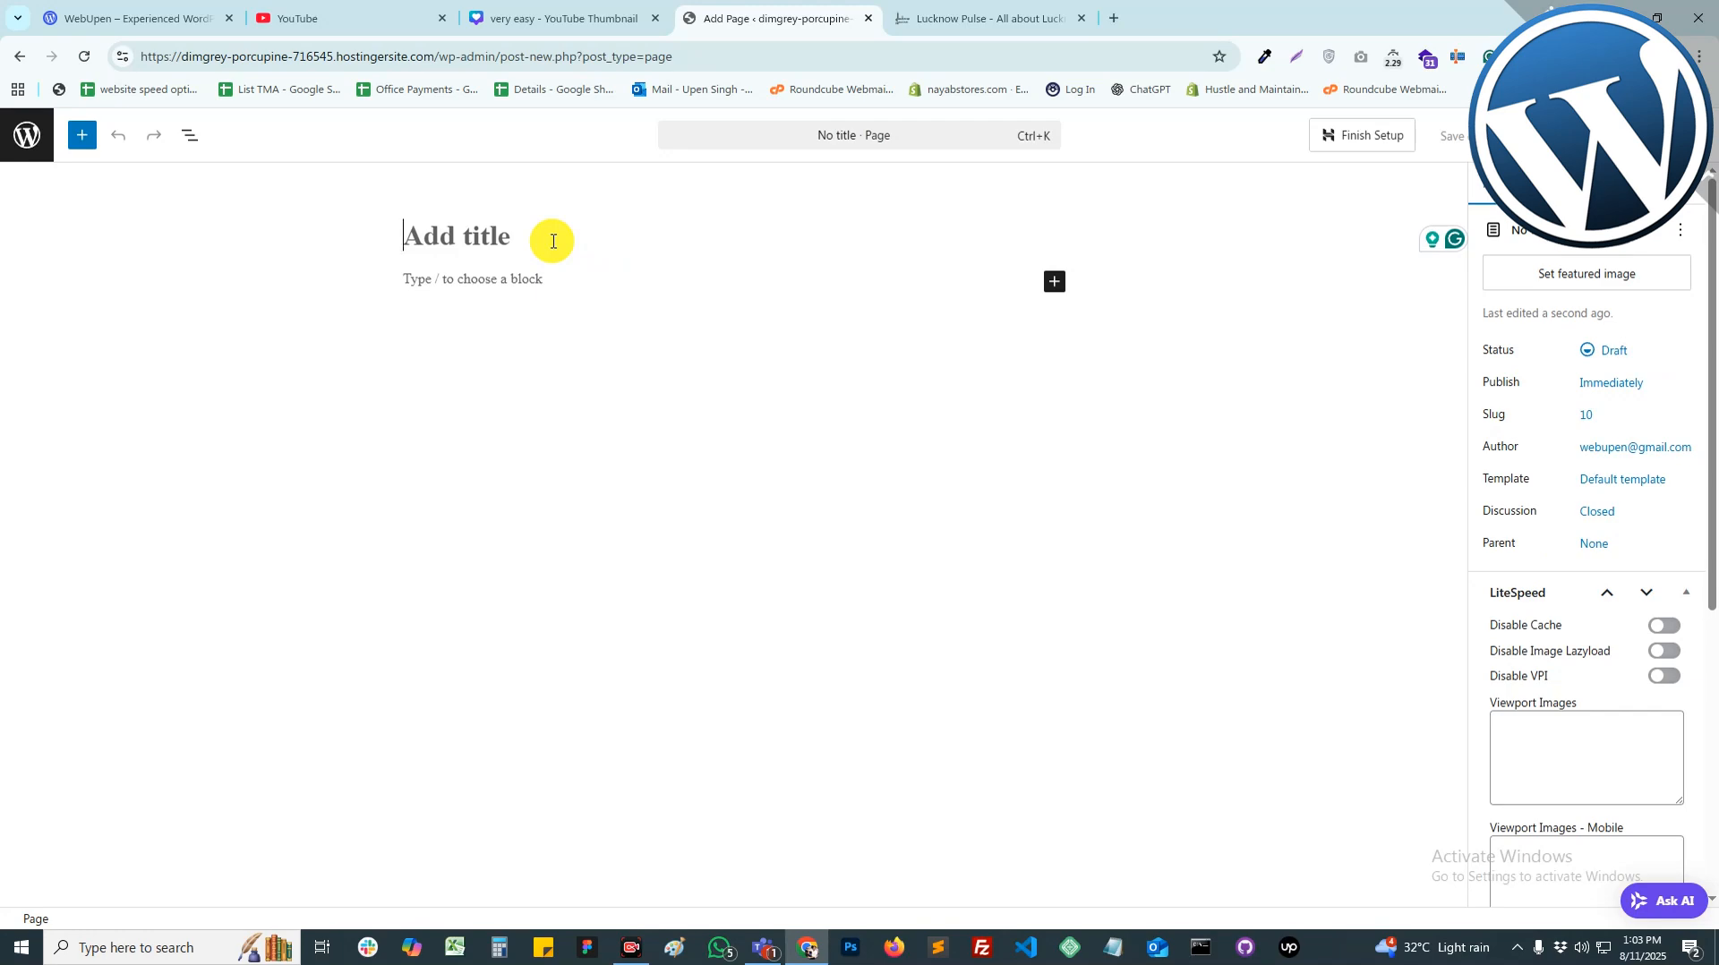
# Step: Publish the new page titled 'SiteMap', then switch to the Google tab
pyautogui.write('Site')
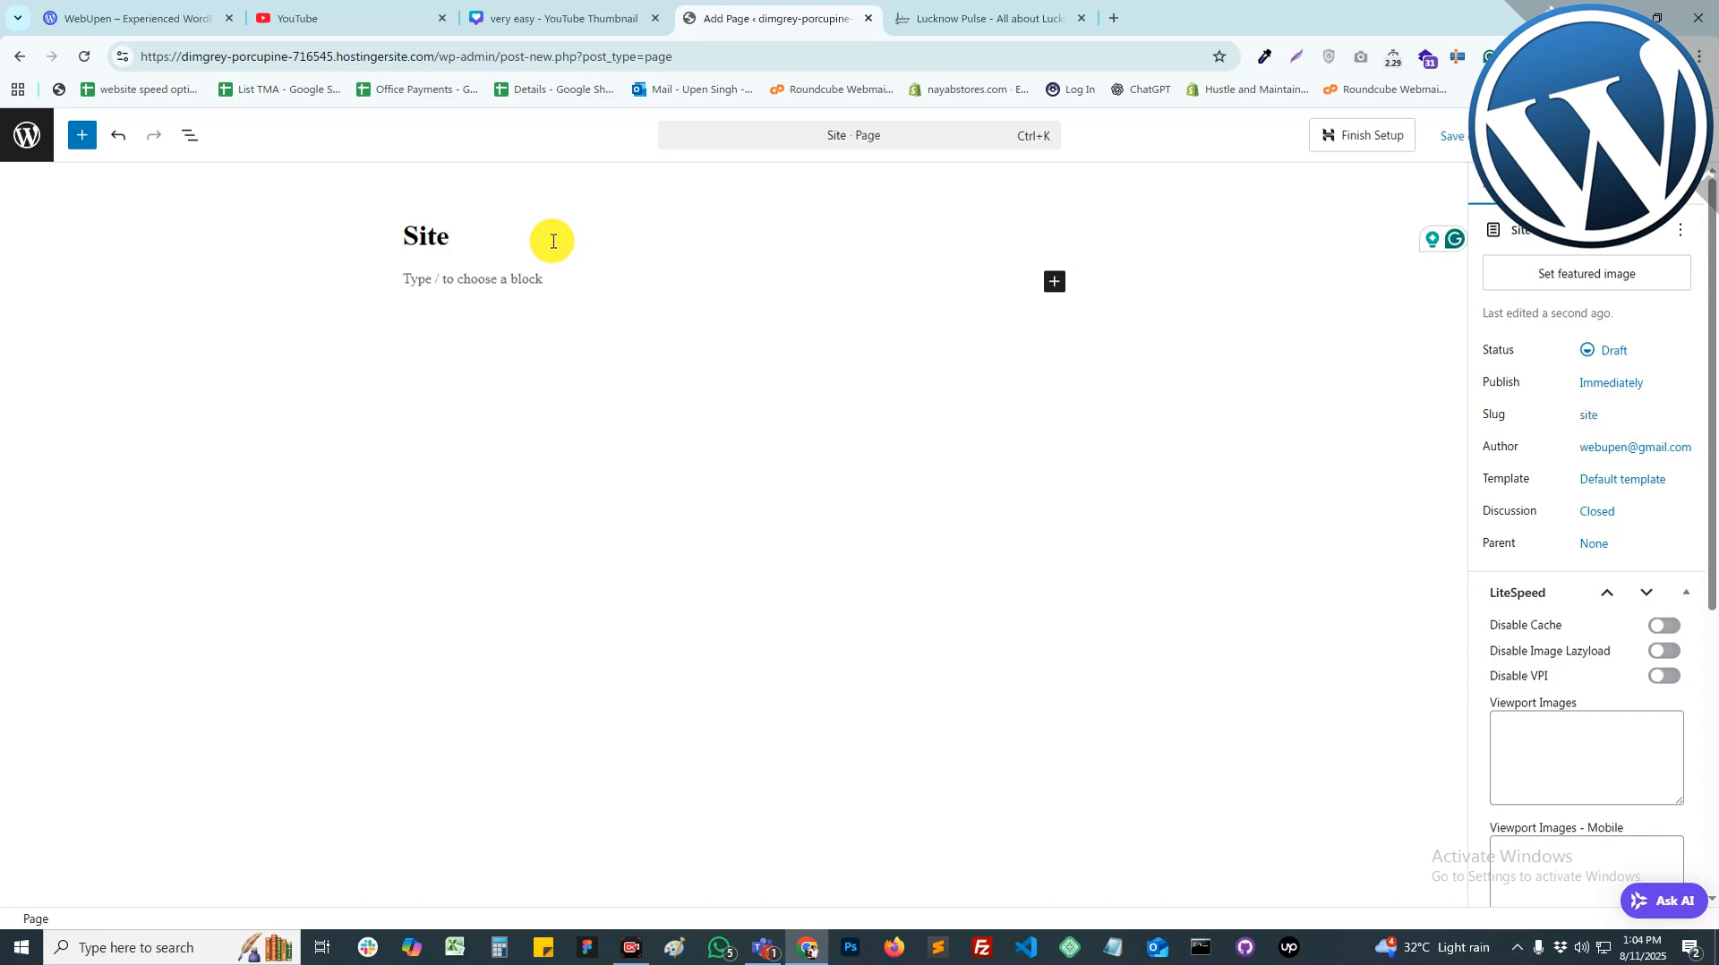
pyautogui.write('Map')
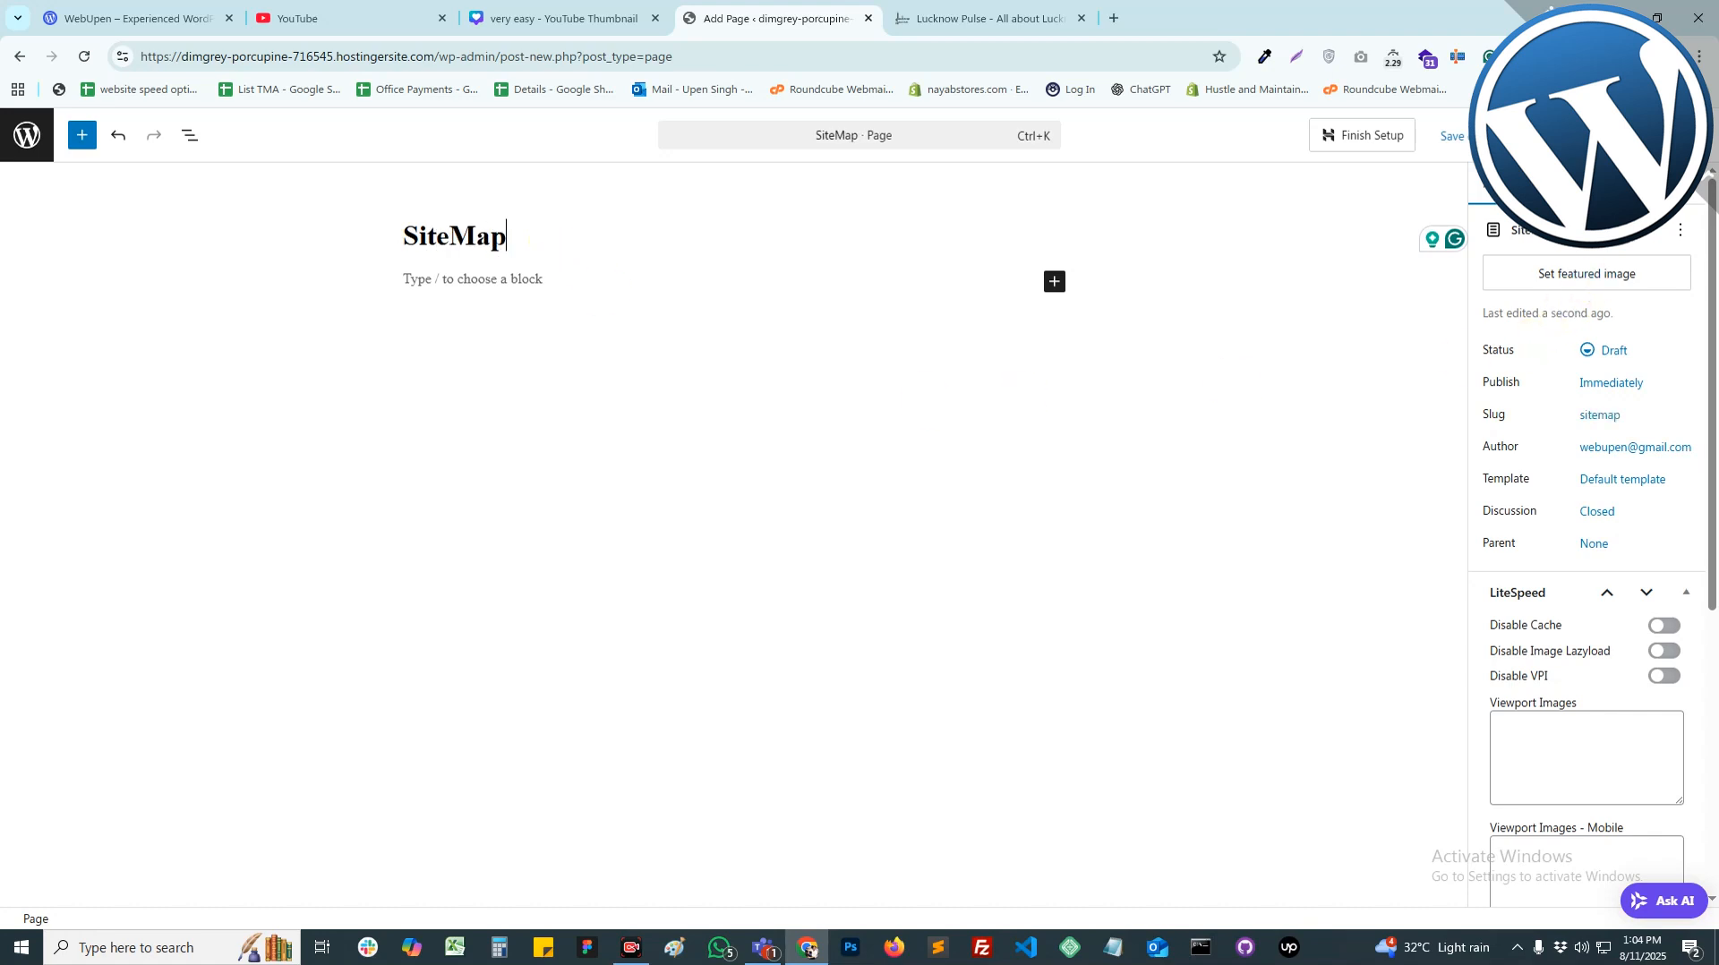
pyautogui.click(1629, 136)
pyautogui.click(1630, 135)
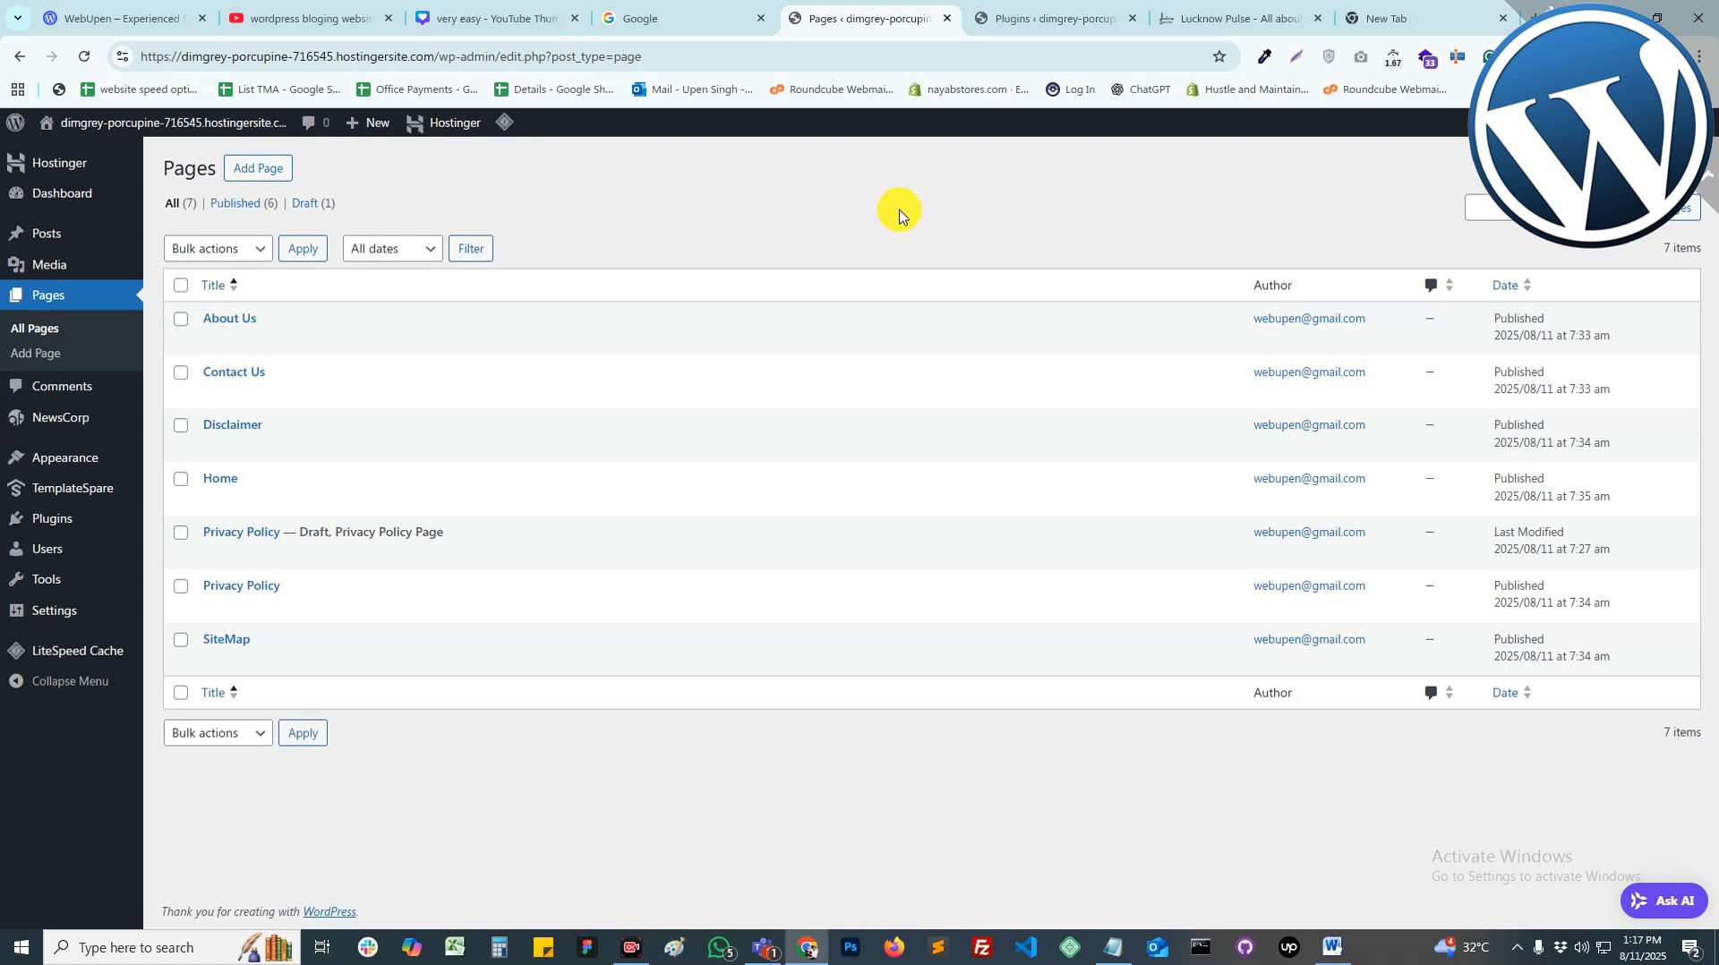
pyautogui.click(660, 14)
# Step: Load canva.com in the Google tab
pyautogui.click(663, 57)
pyautogui.write('canva.com/video-editor/')
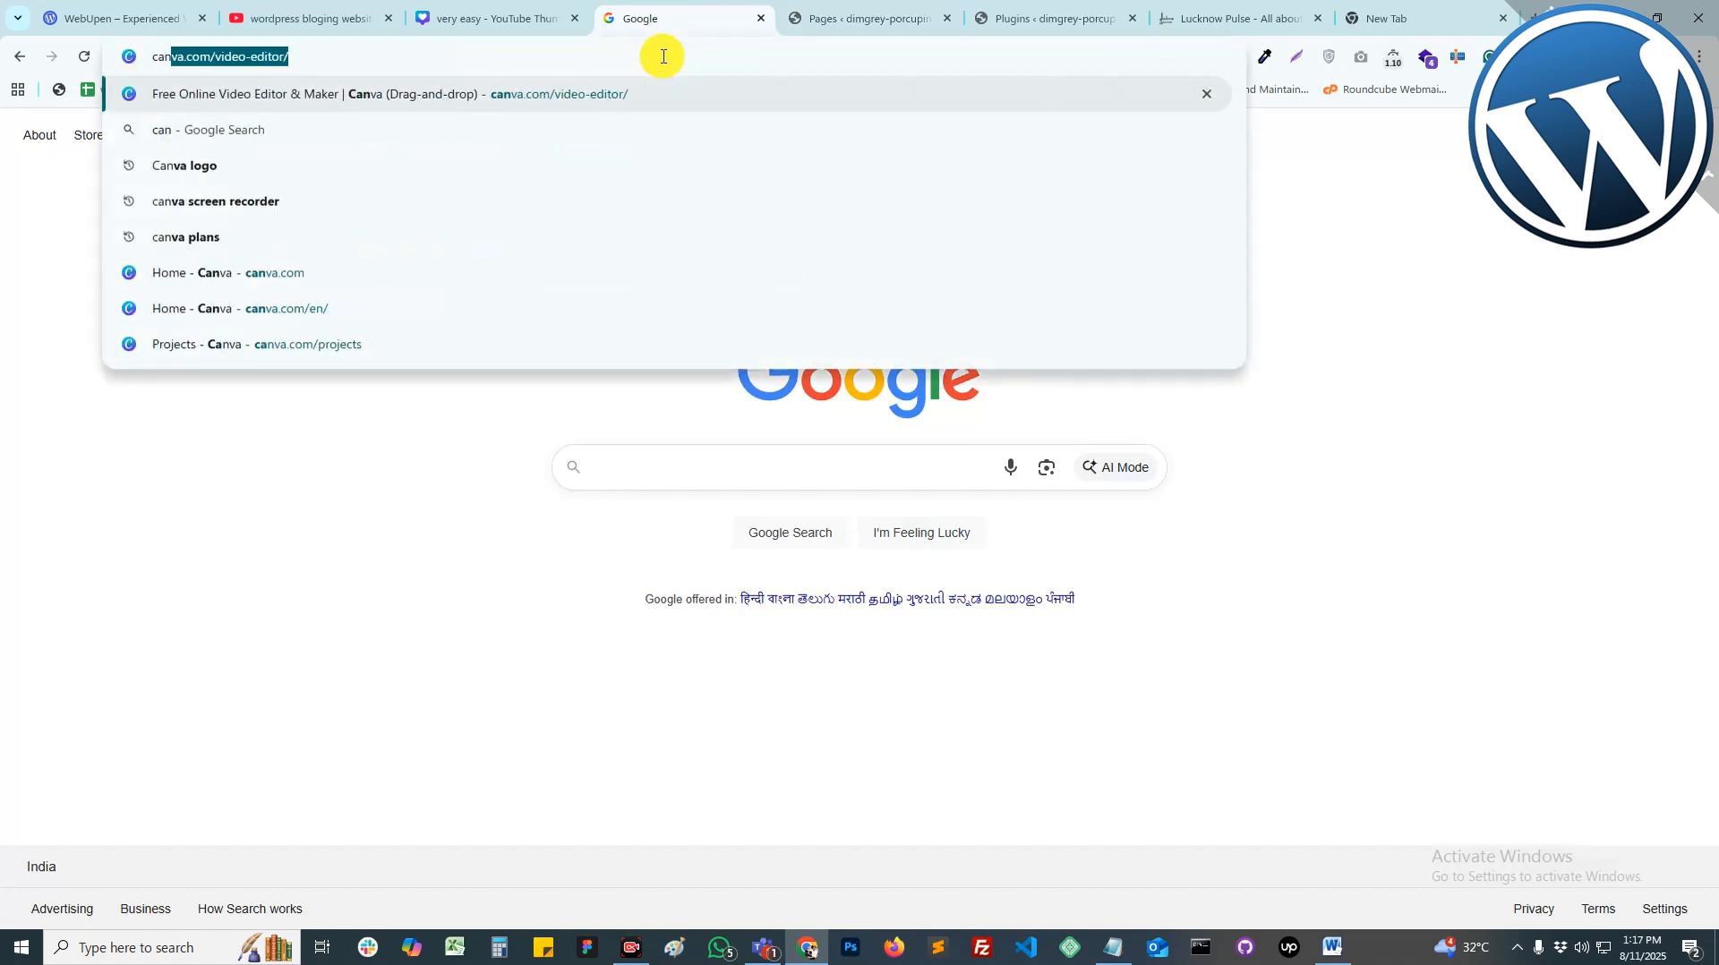
pyautogui.press('BackSpace')
pyautogui.press('BackSpace')
pyautogui.press('BackSpace')
pyautogui.press('BackSpace')
pyautogui.press('BackSpace')
pyautogui.press('BackSpace')
pyautogui.press('BackSpace')
pyautogui.press('BackSpace')
pyautogui.press('BackSpace')
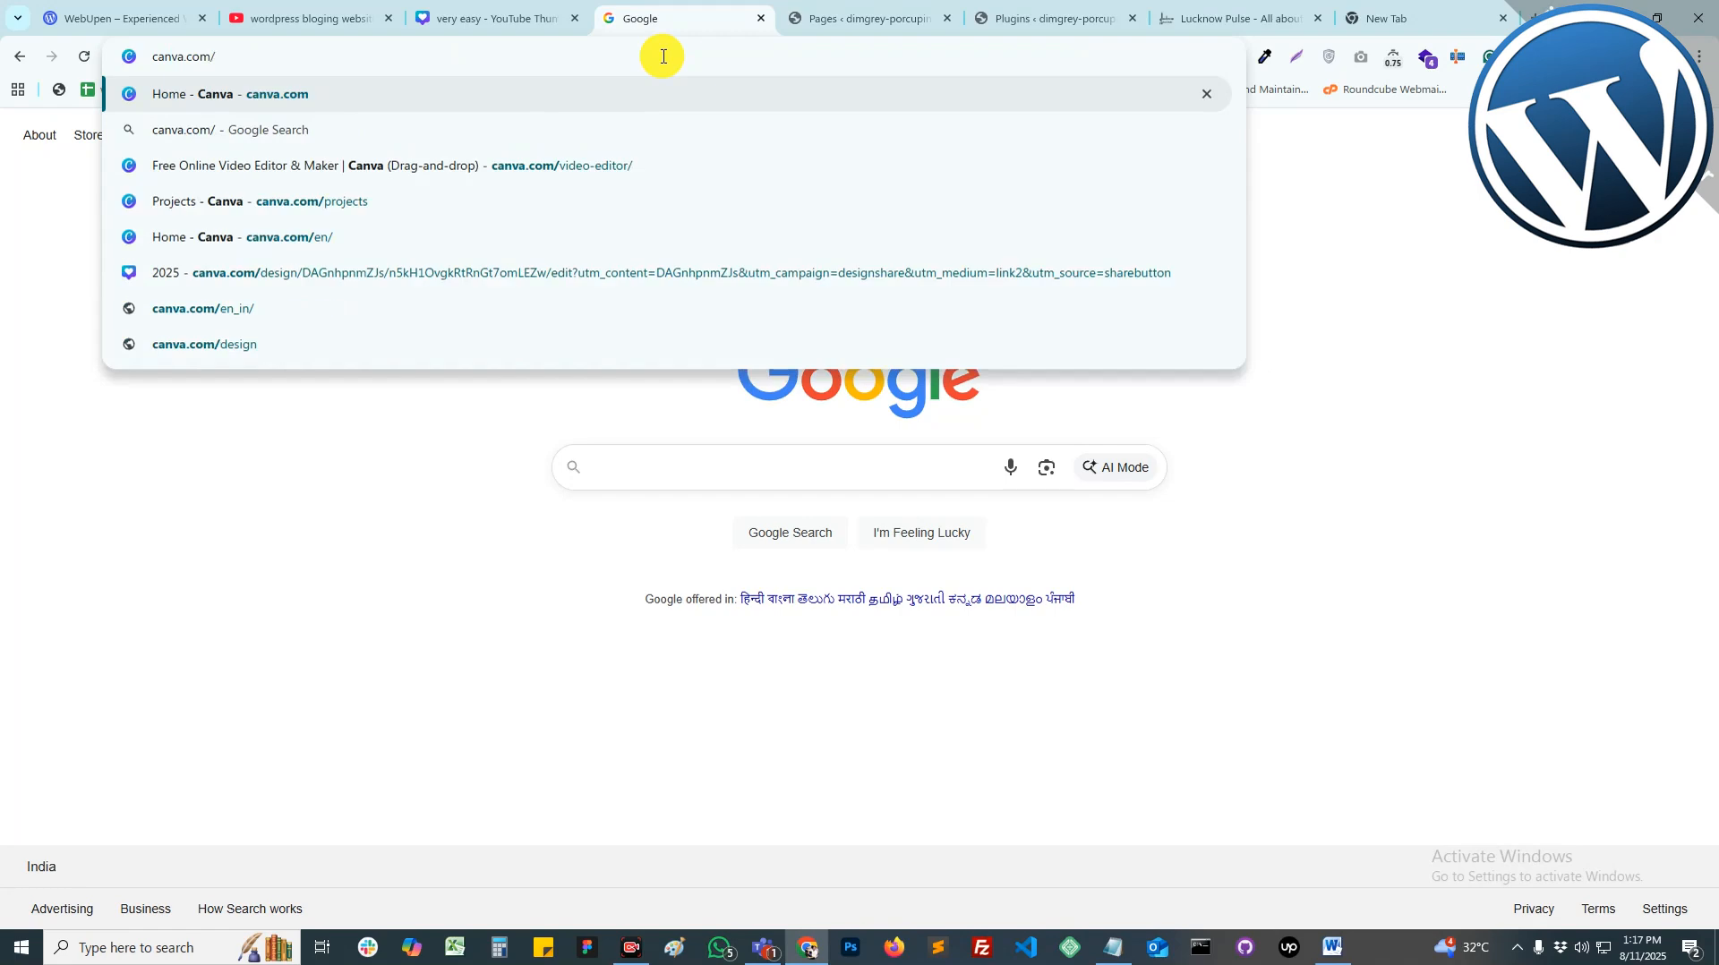
pyautogui.press('Return')
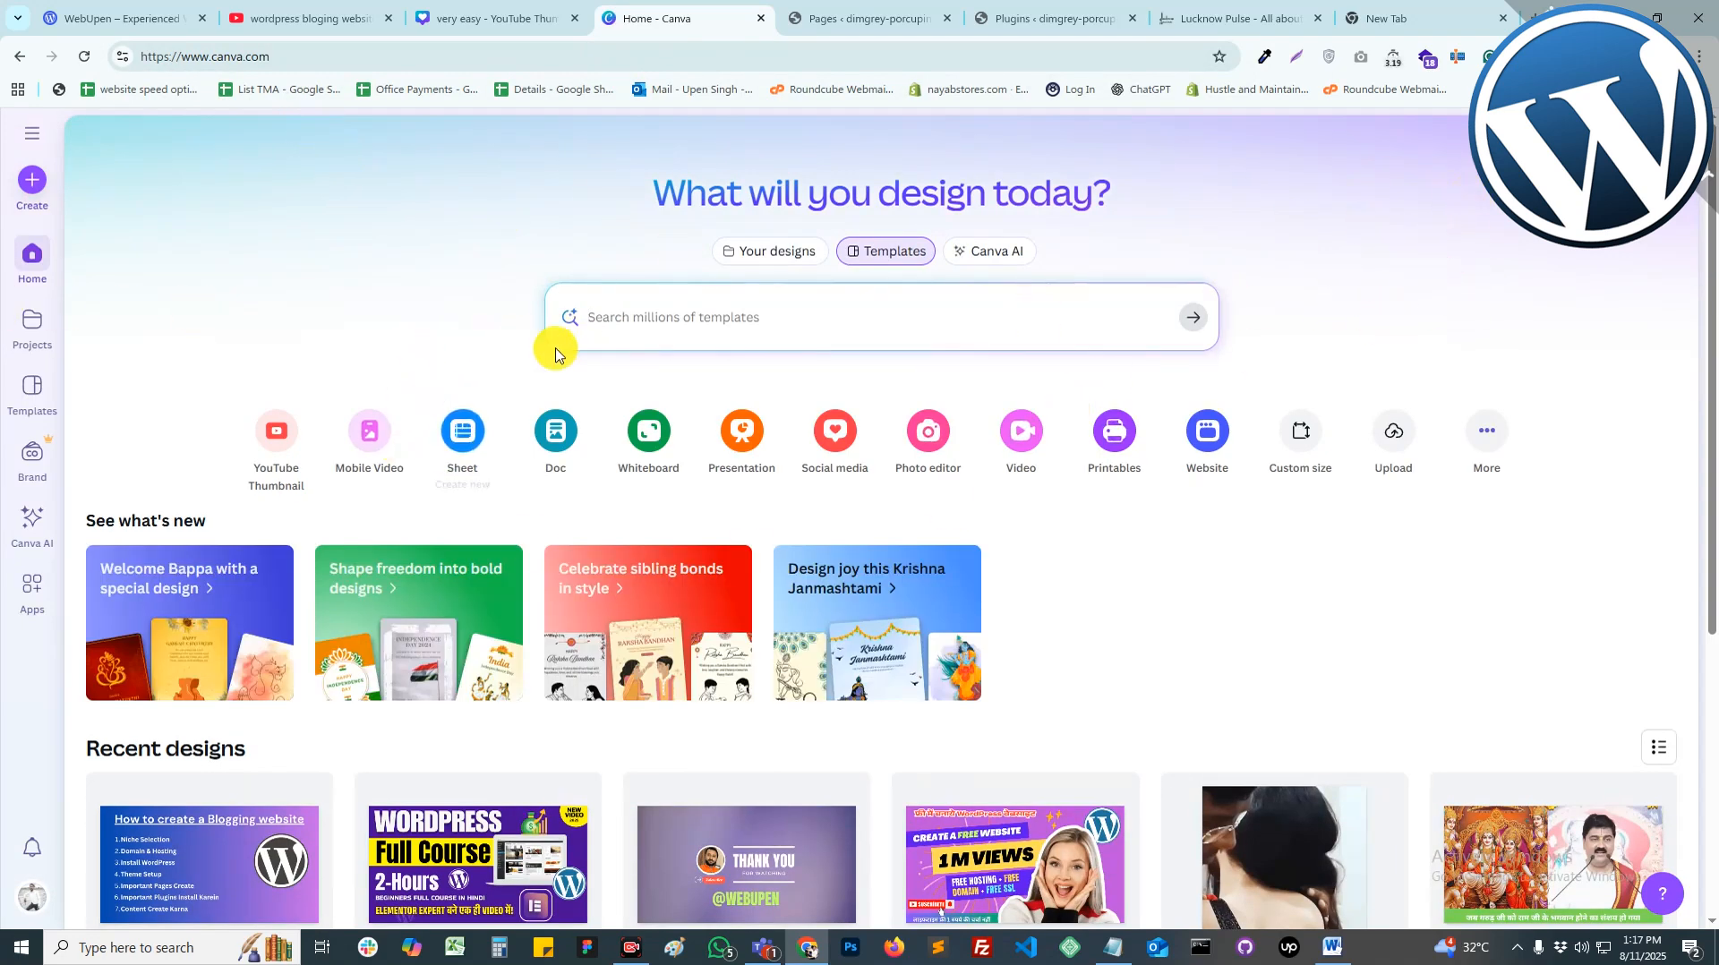
# Step: Search Canva templates for 'Logo Design'
pyautogui.click(671, 309)
pyautogui.write('Lo')
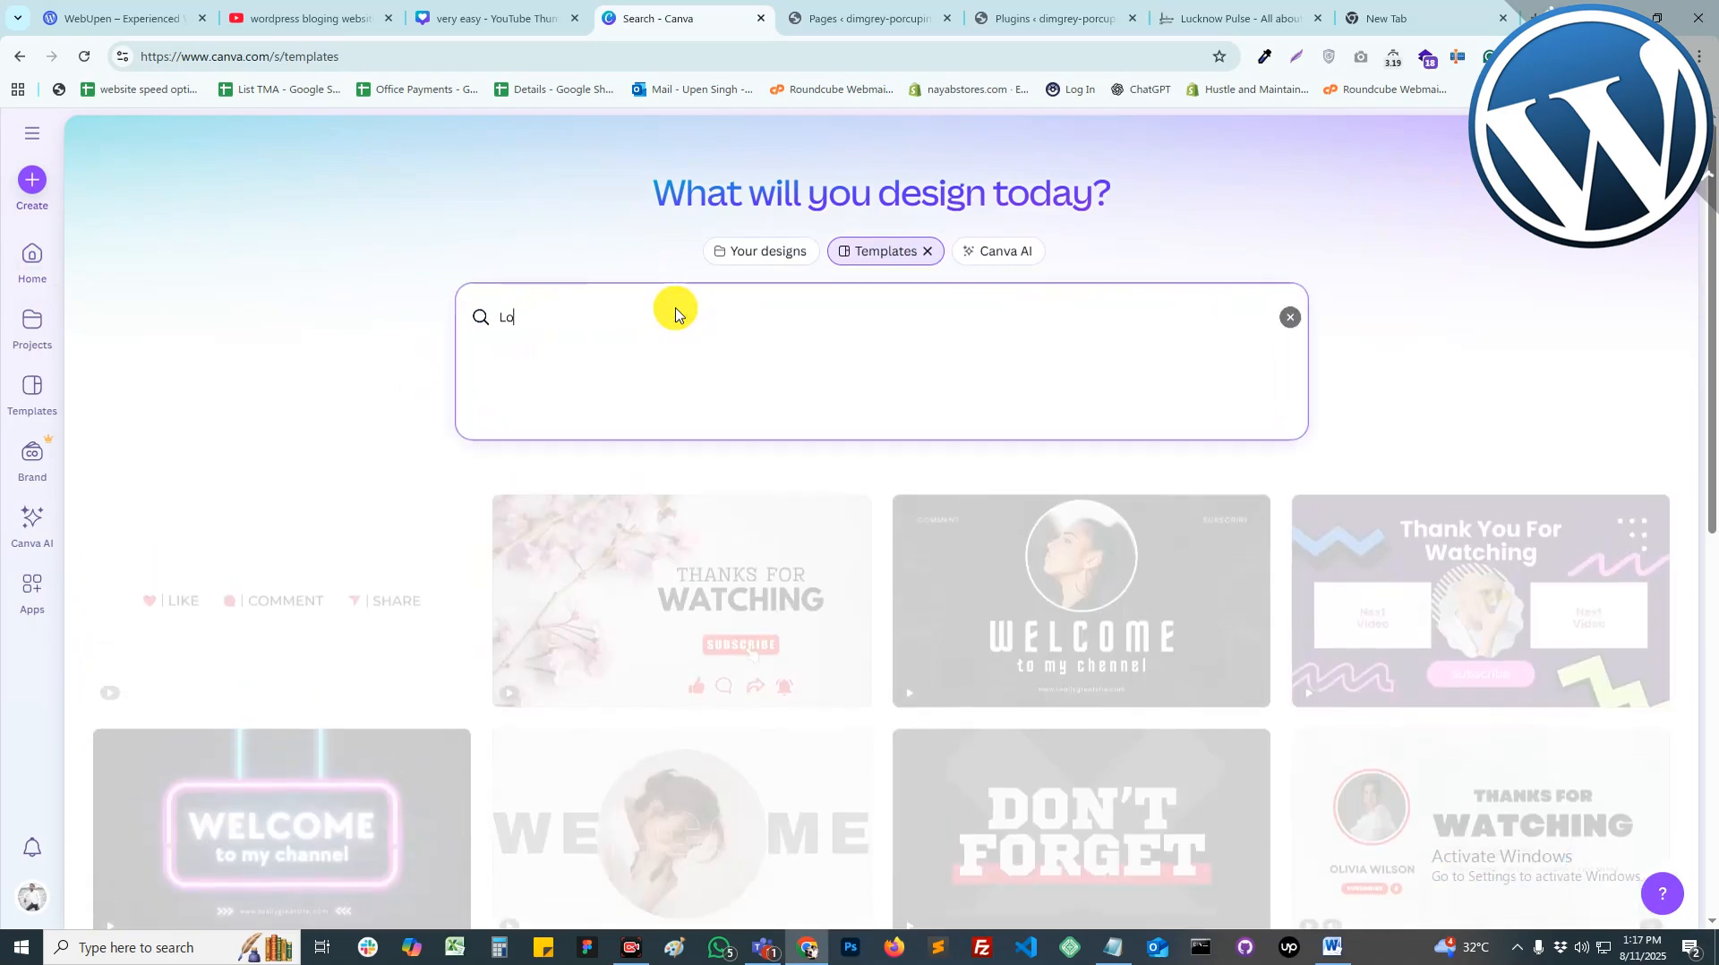
pyautogui.write('go De')
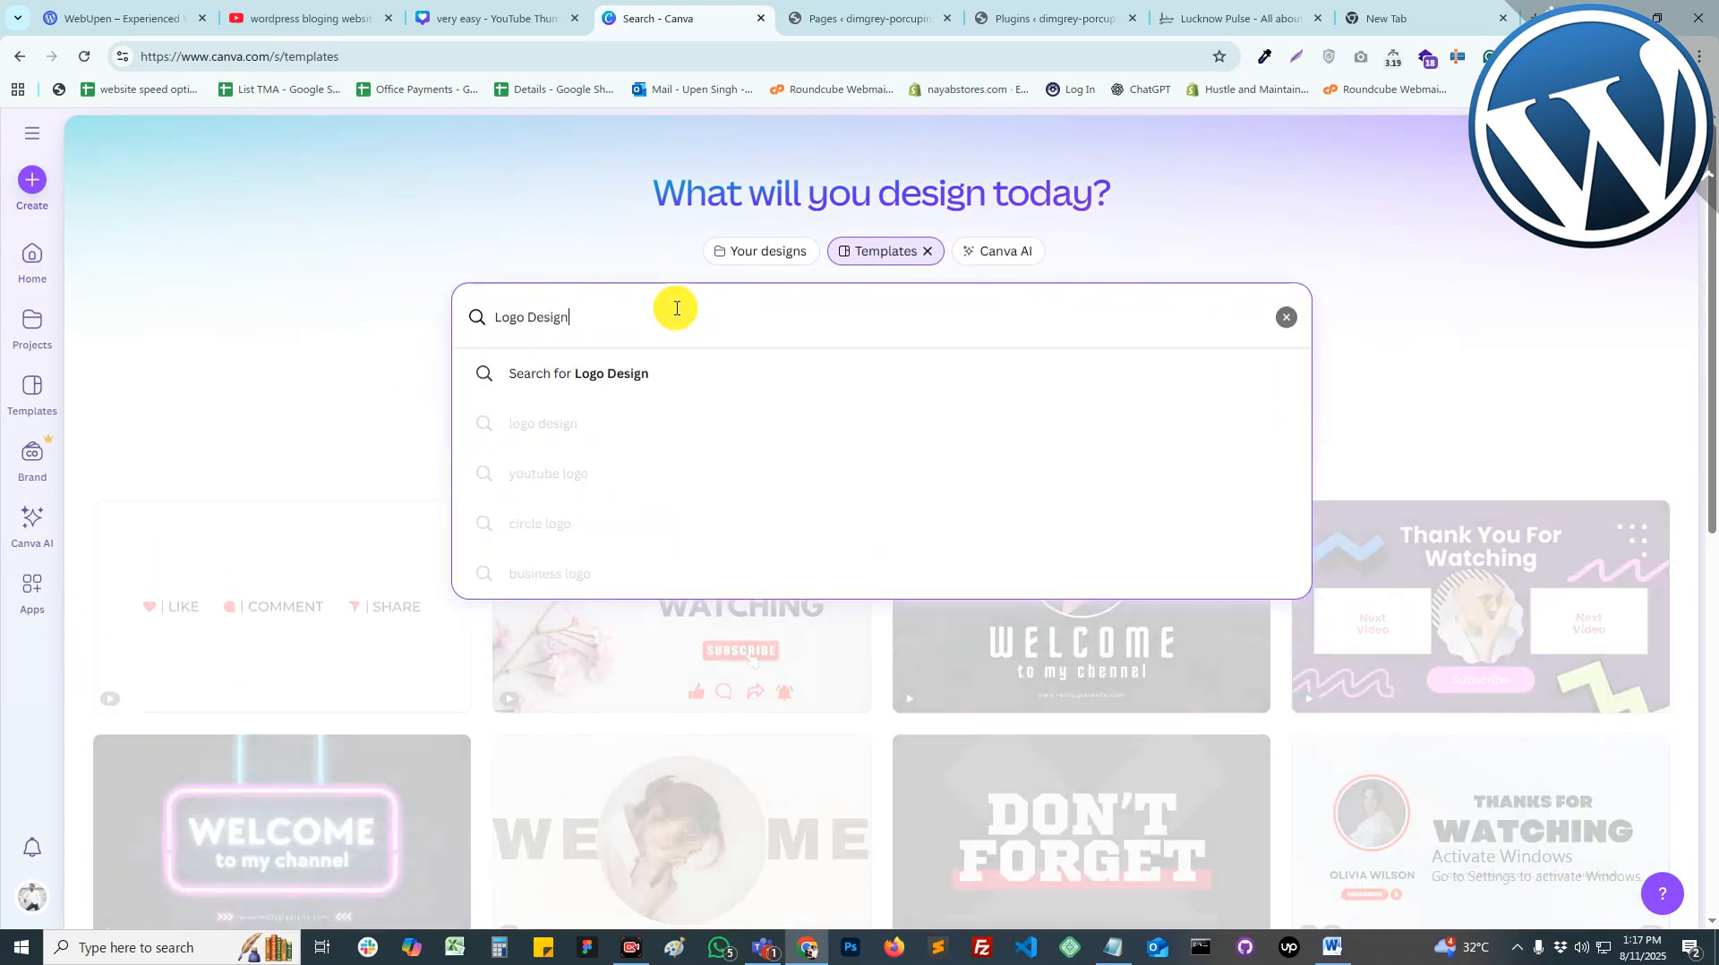
pyautogui.write('sign')
pyautogui.press('Return')
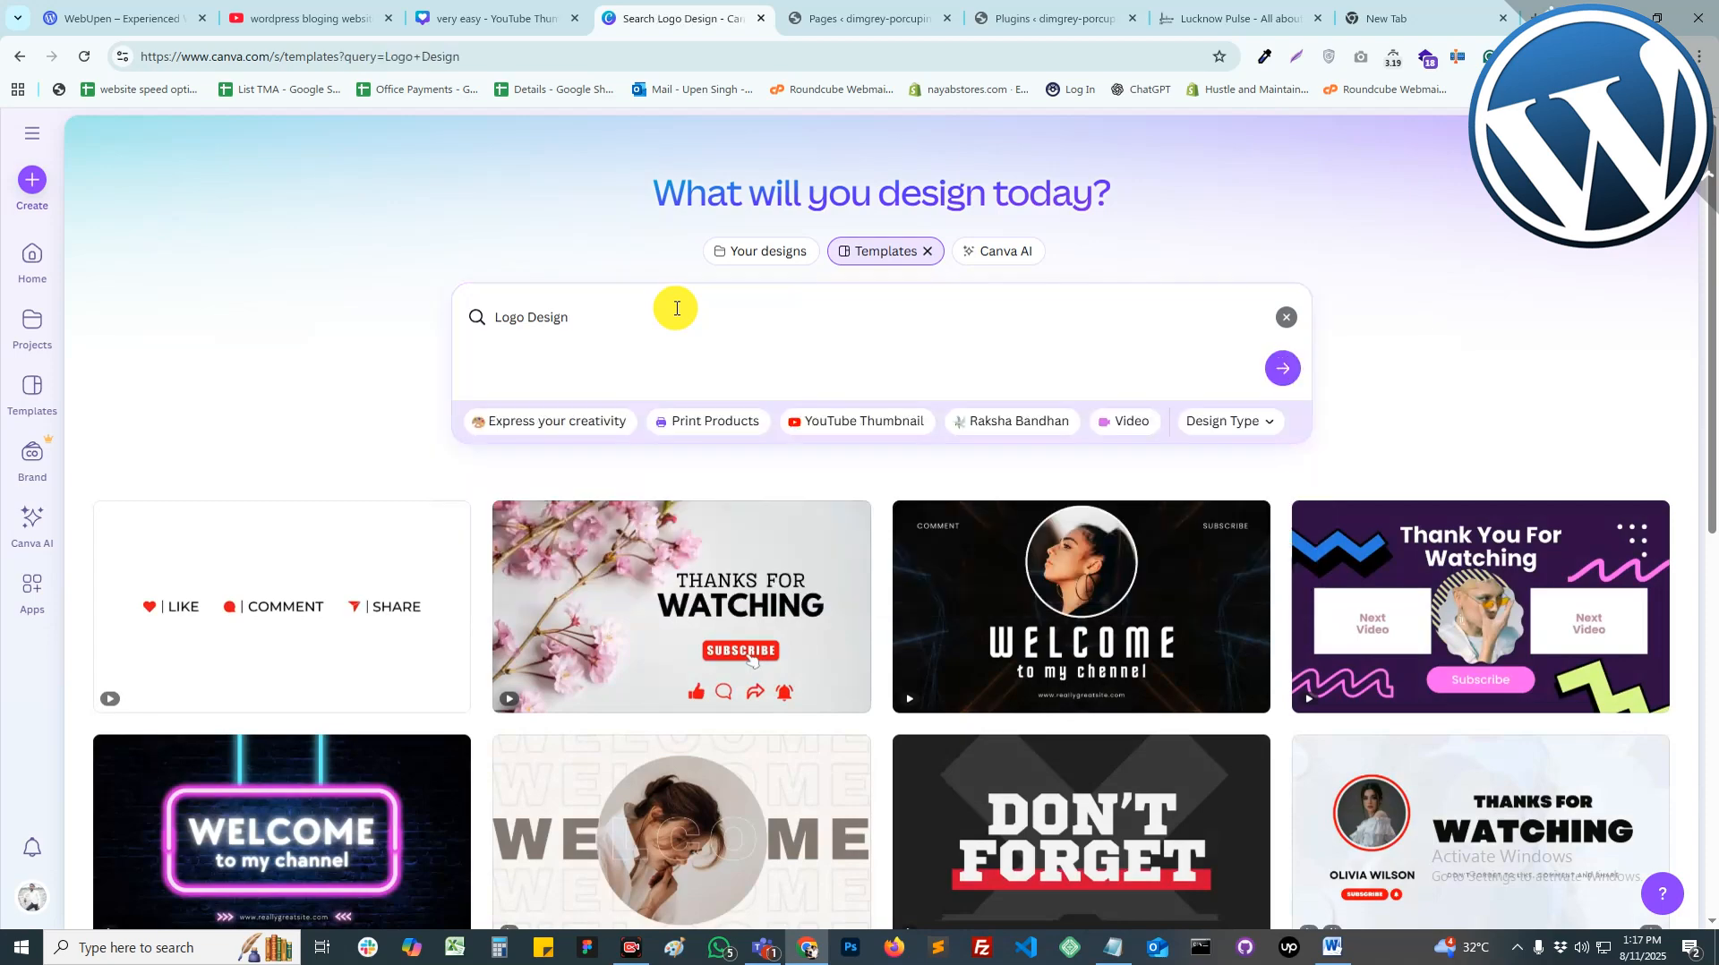
# Step: Scroll through the Logo Design results and open the Queen logo template
pyautogui.scroll(-1, 800, 696)
pyautogui.scroll(-15, 799, 695)
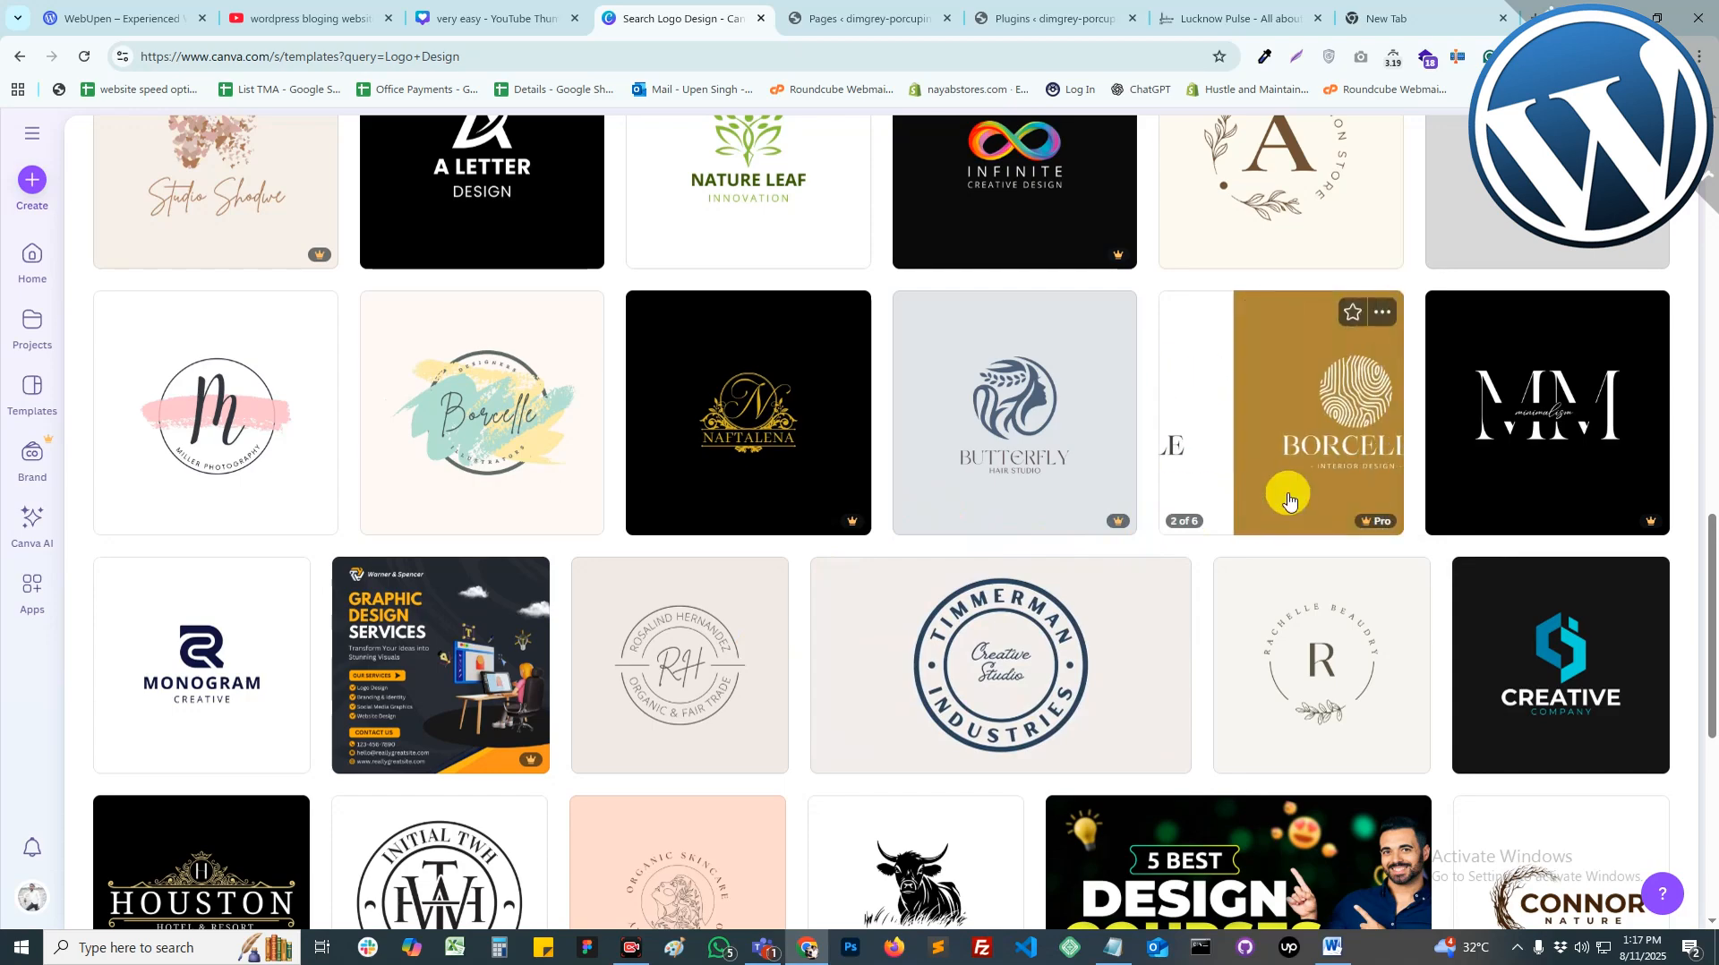
pyautogui.scroll(2, 1133, 477)
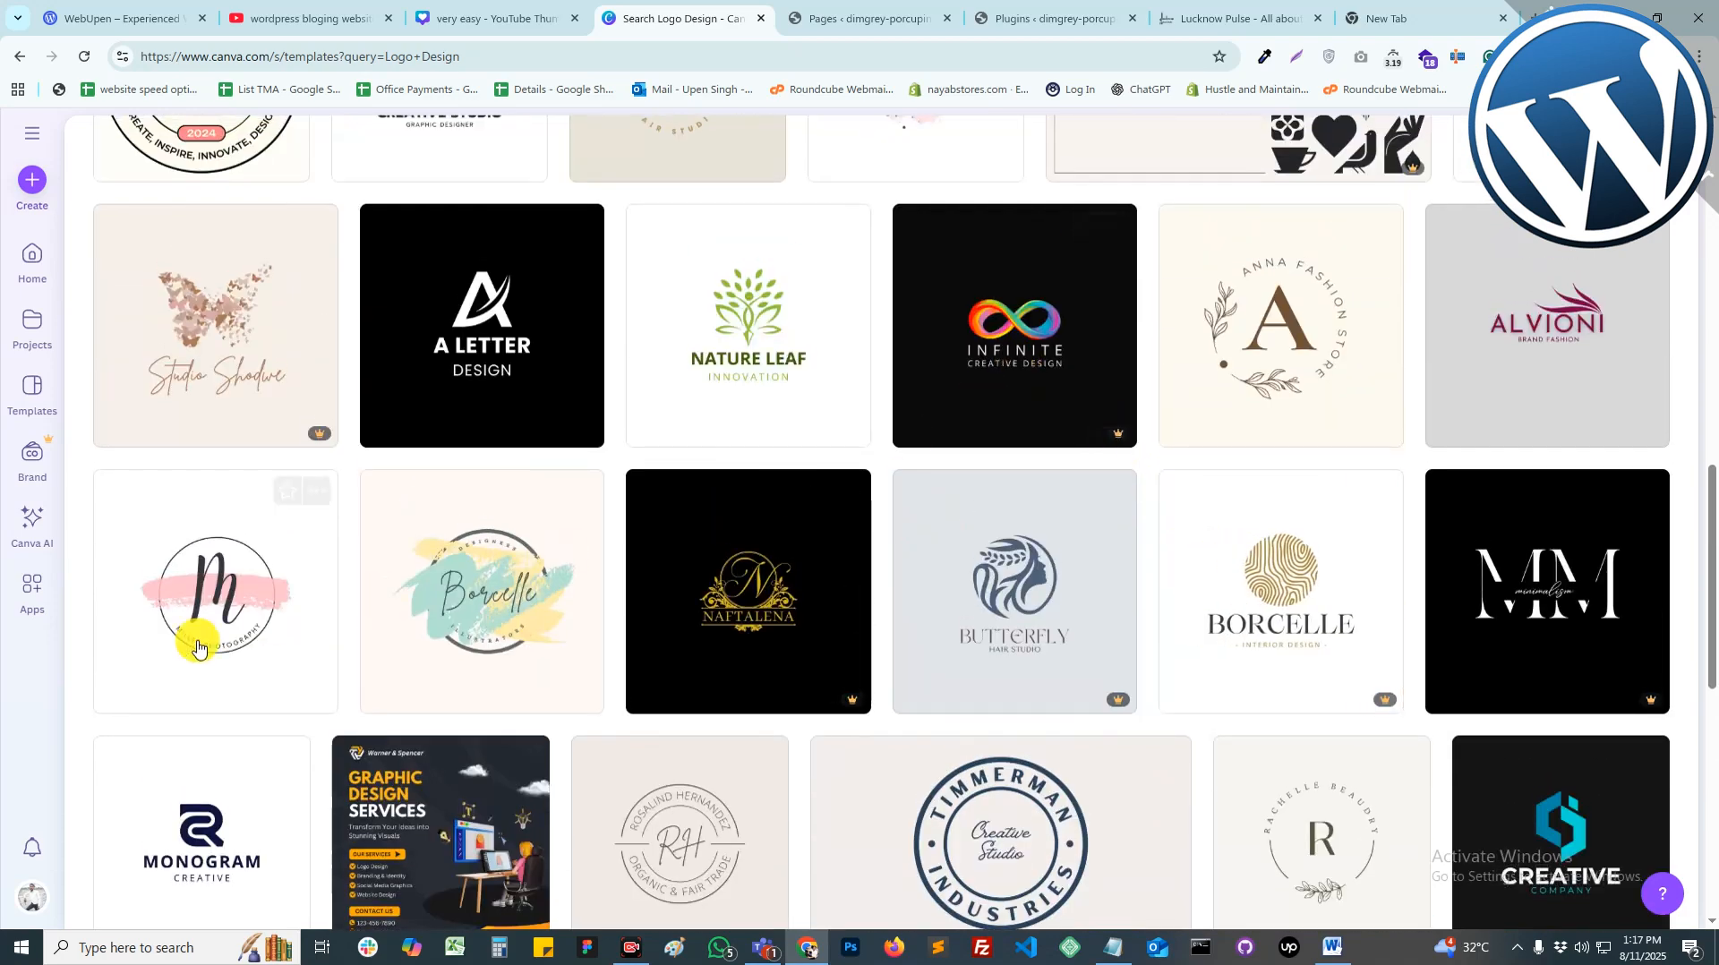
pyautogui.scroll(-5, 602, 614)
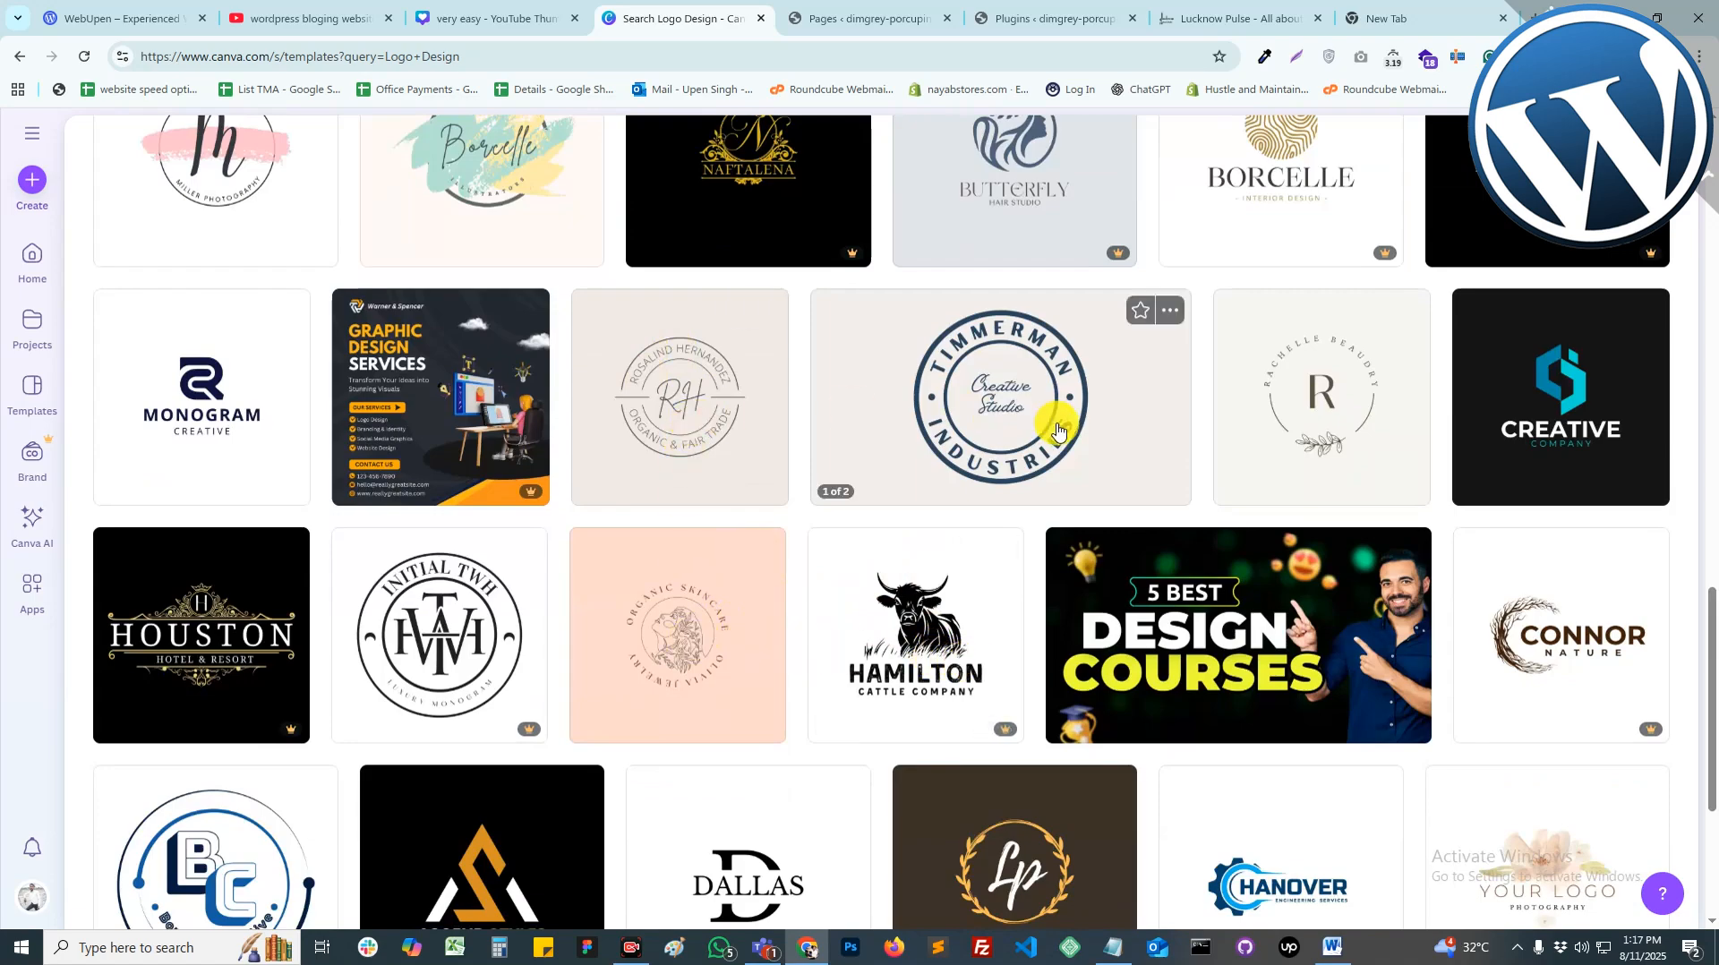
pyautogui.scroll(-4, 1164, 537)
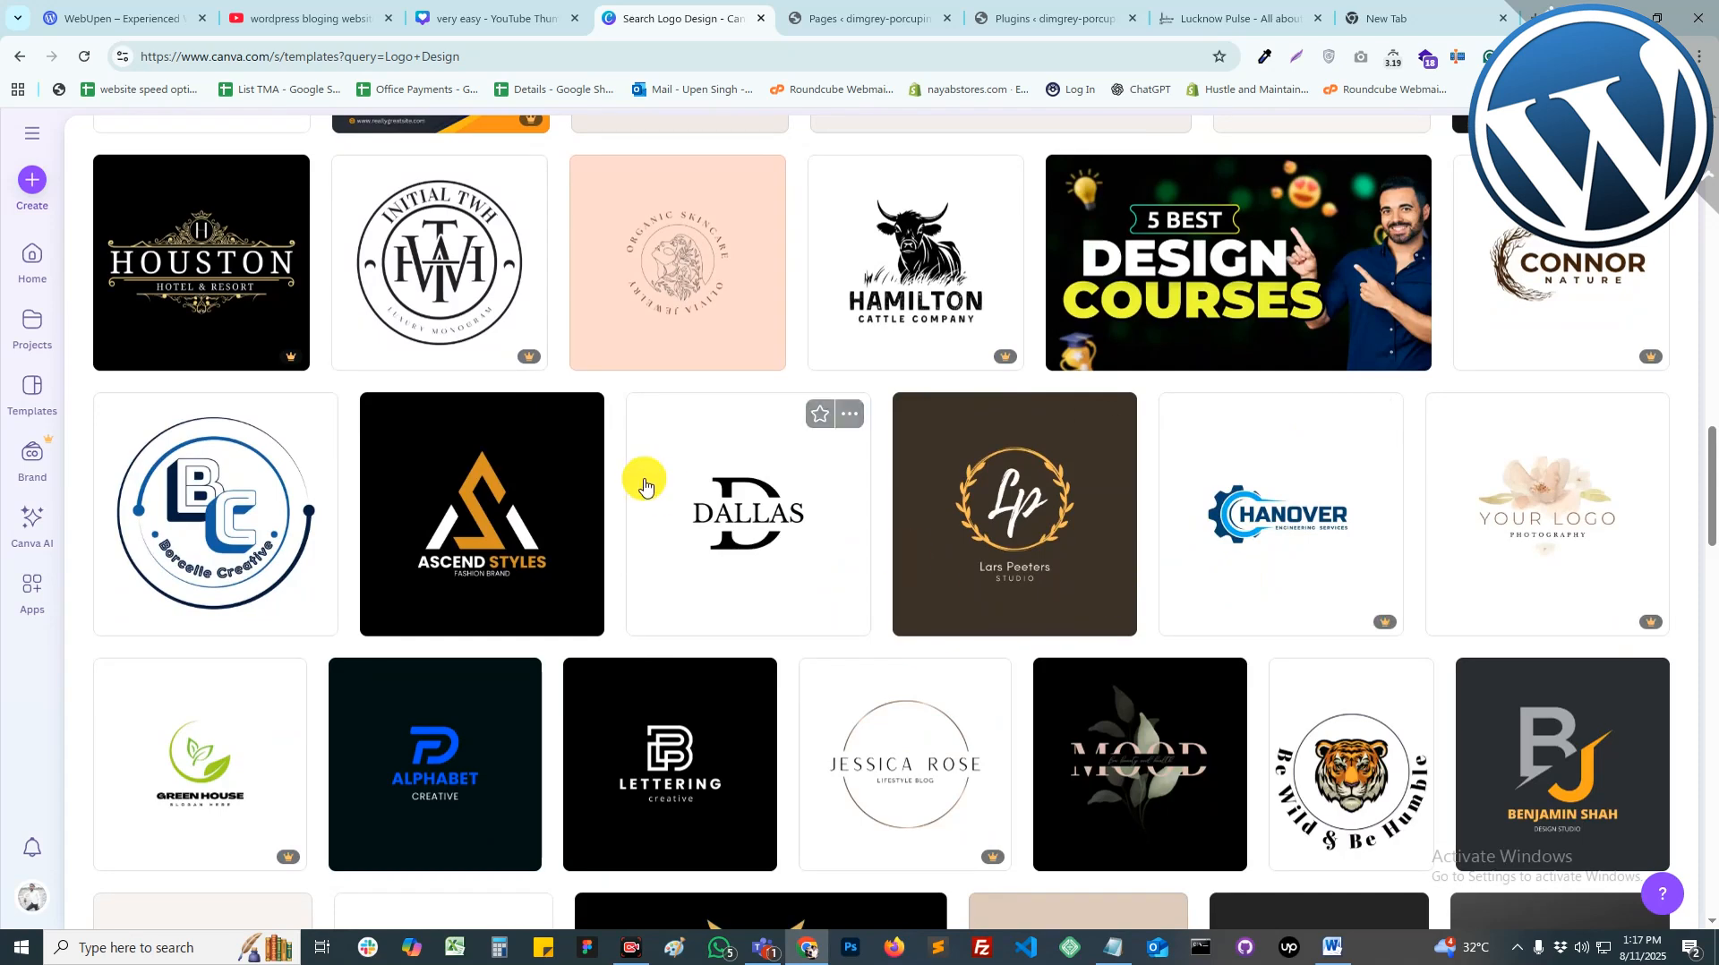
pyautogui.scroll(-2, 788, 511)
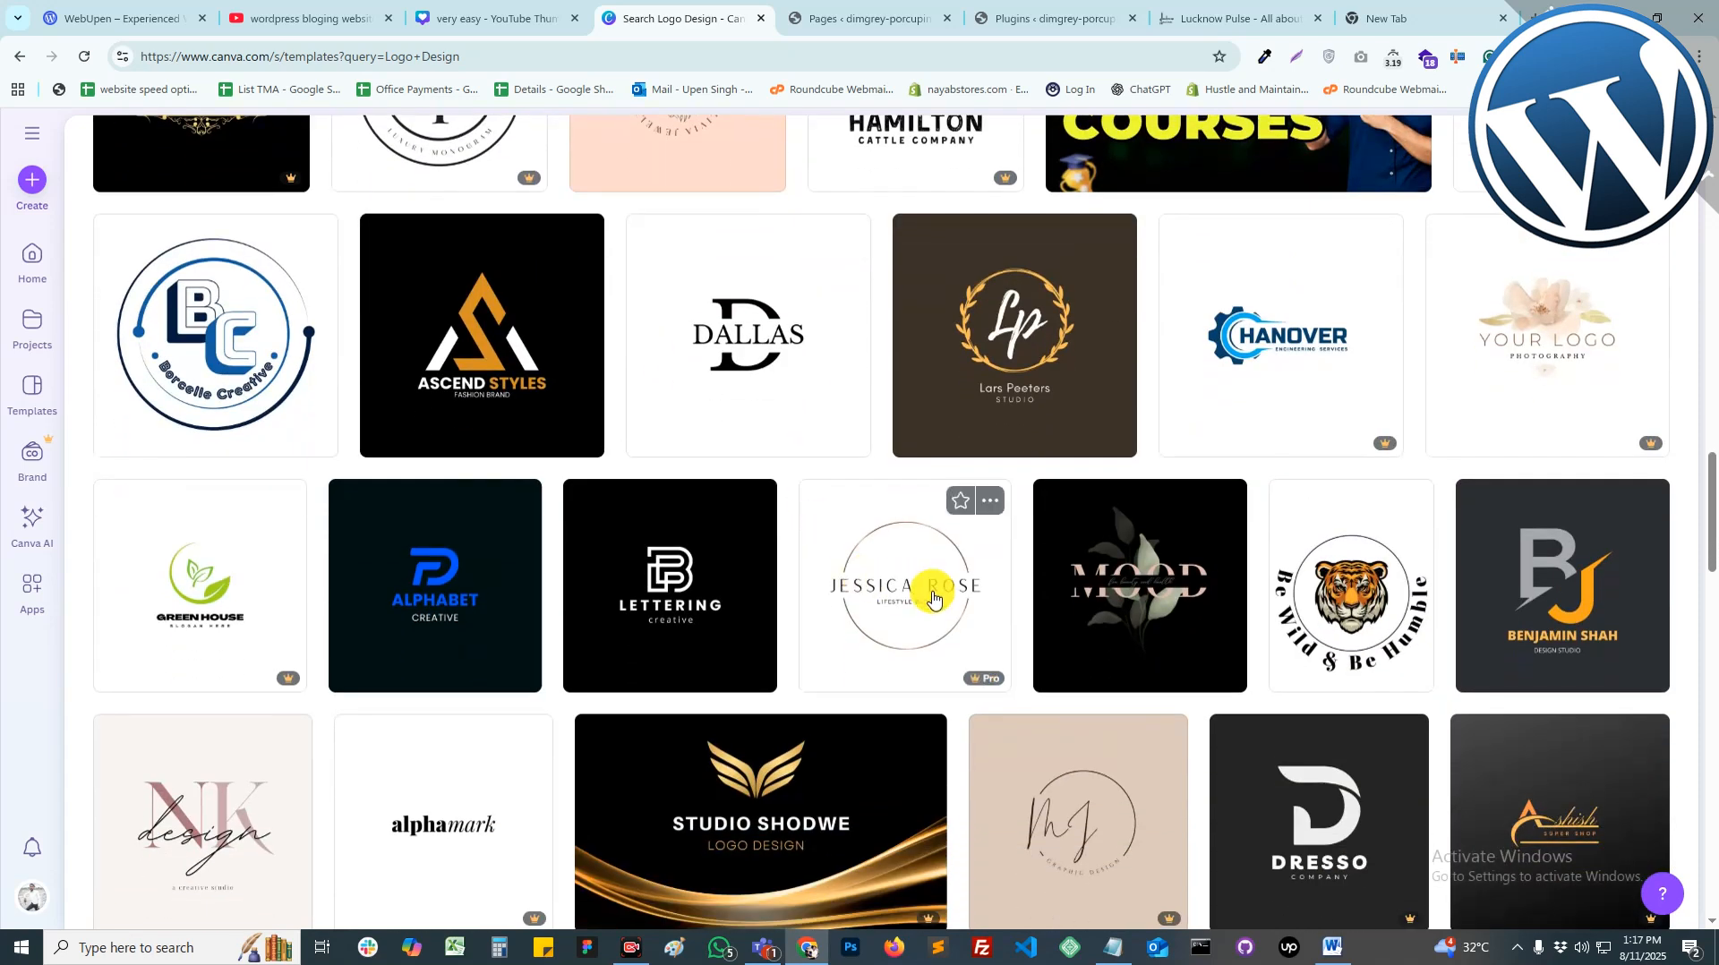
pyautogui.scroll(-5, 887, 598)
pyautogui.scroll(-2, 839, 627)
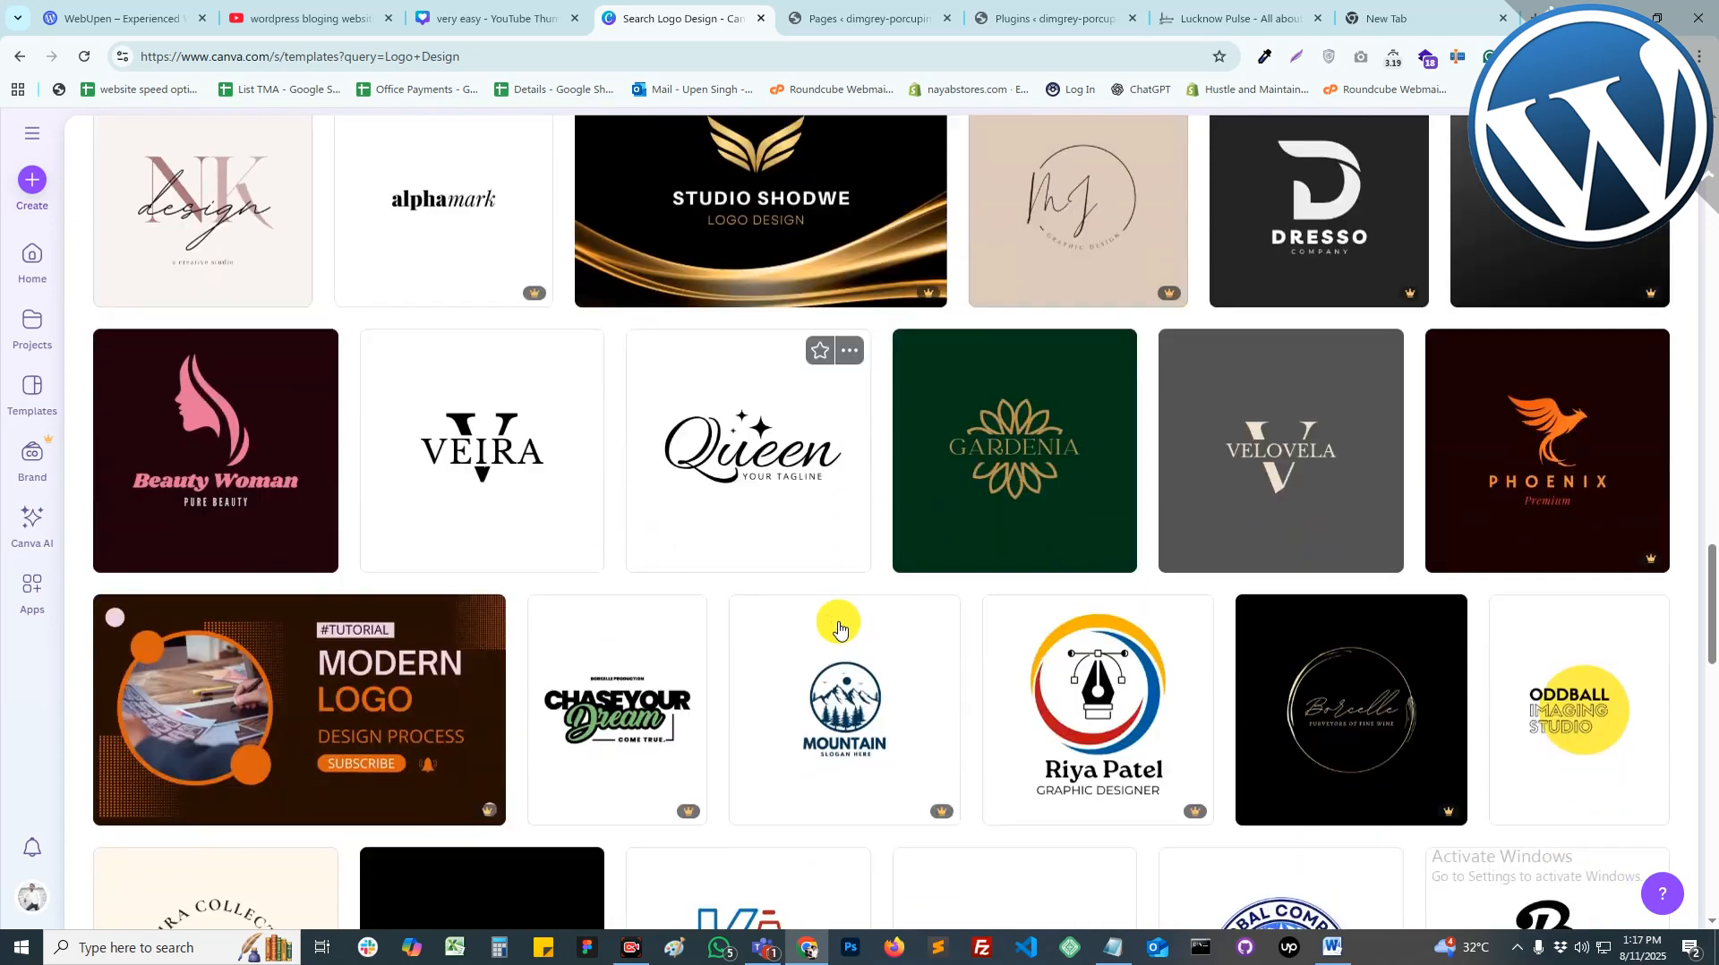
pyautogui.click(752, 458)
# Step: Customise the Queen logo template, replacing the Queen wordmark with India
pyautogui.click(1210, 314)
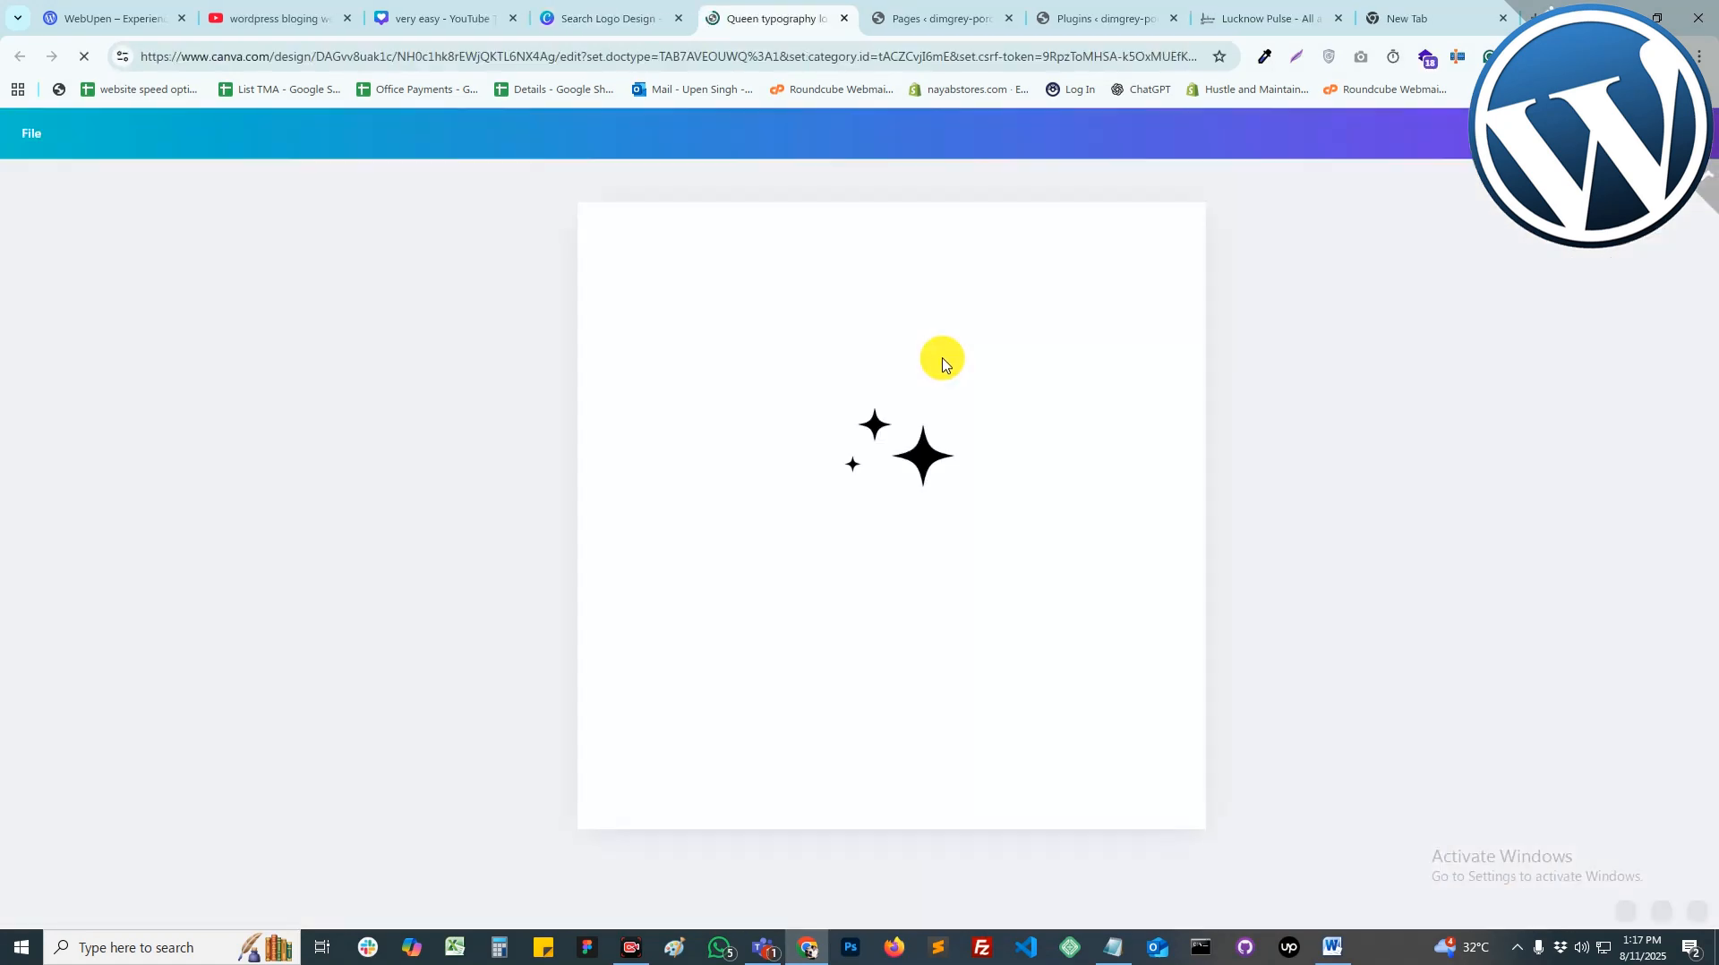
pyautogui.click(873, 542)
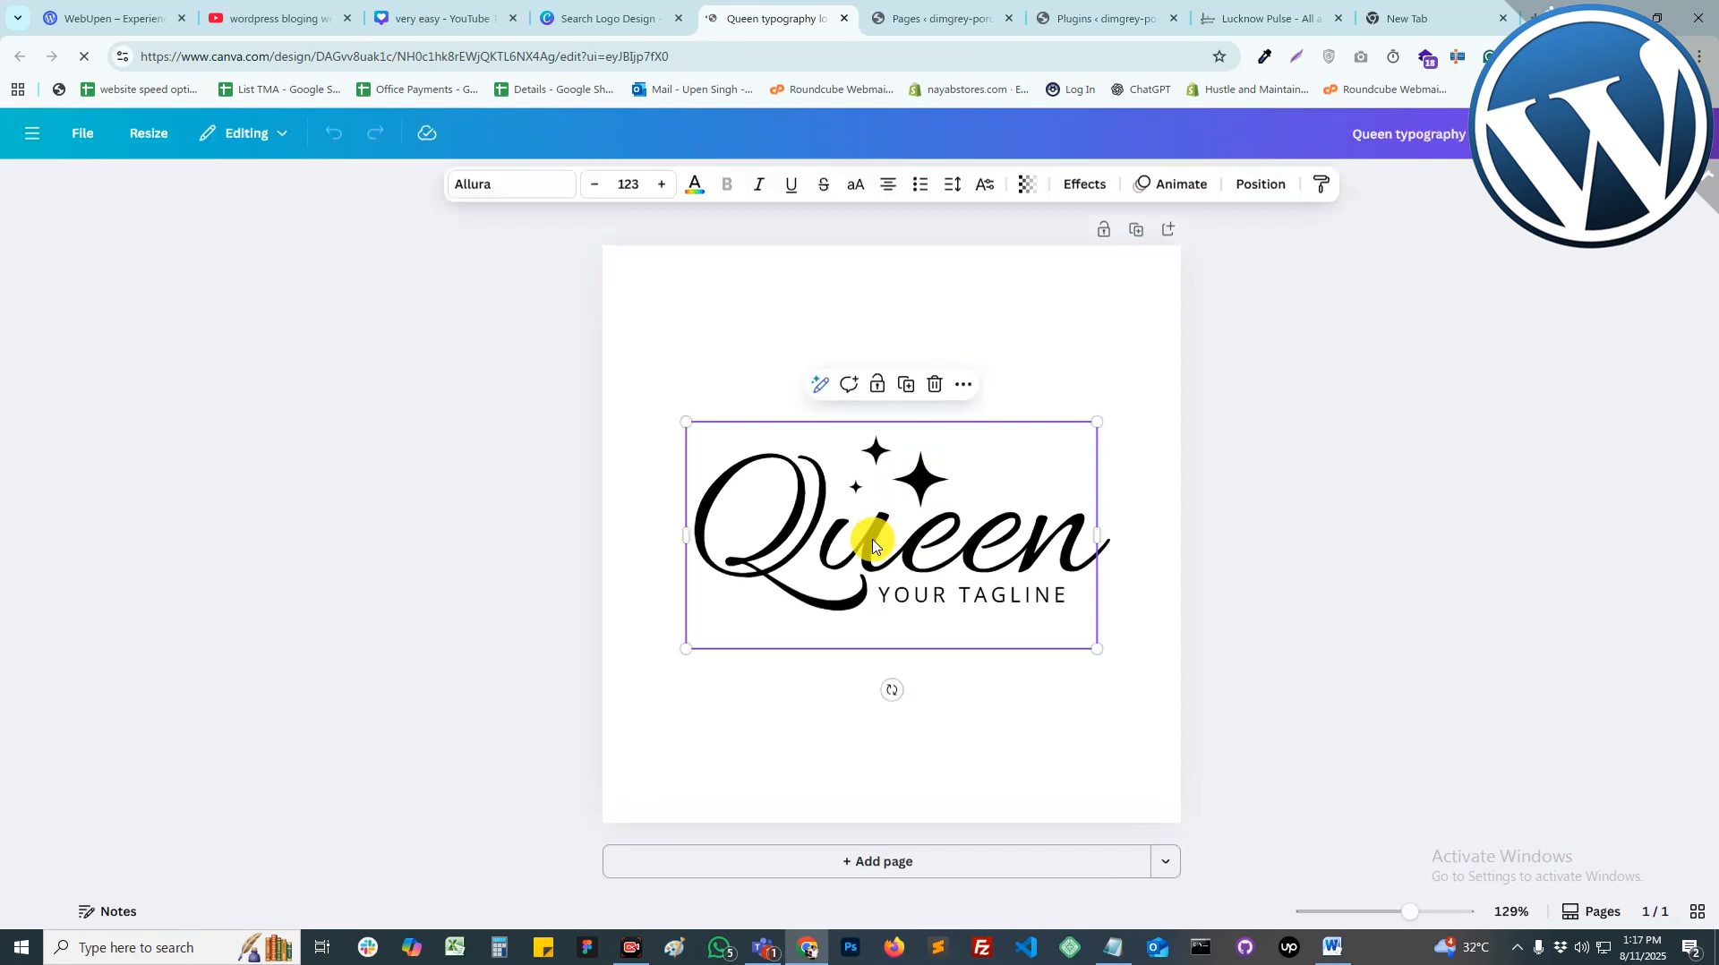
pyautogui.click(874, 543)
pyautogui.click(875, 591)
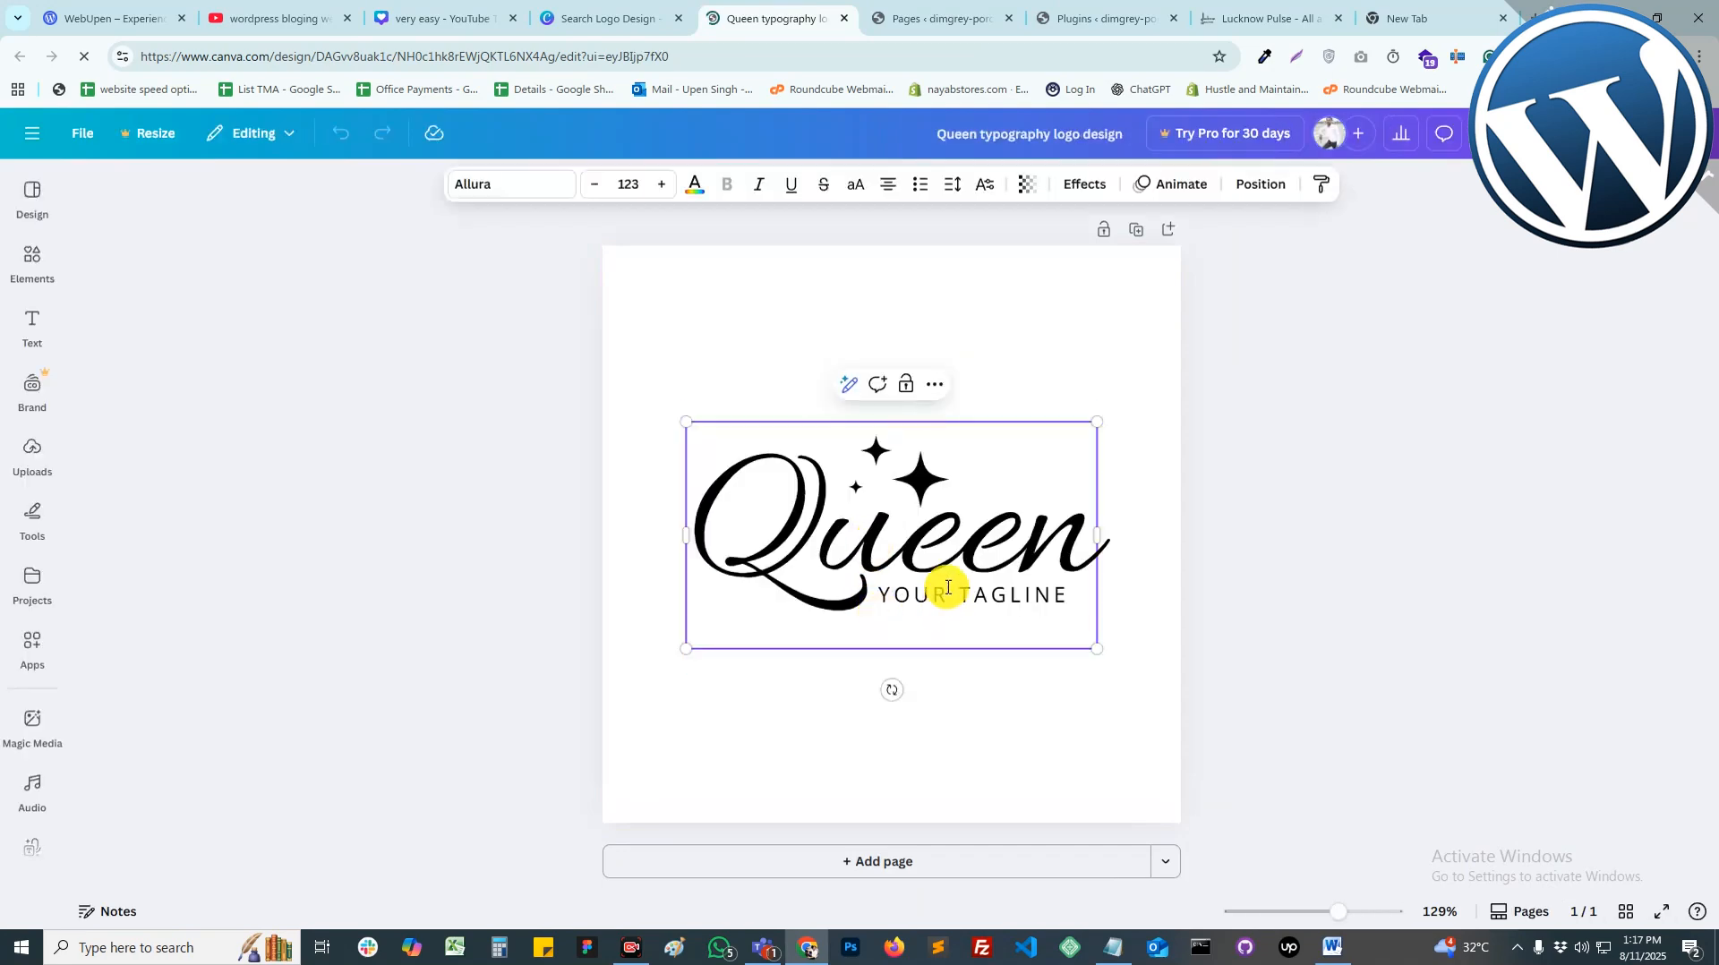
pyautogui.click(895, 537)
pyautogui.click(900, 539)
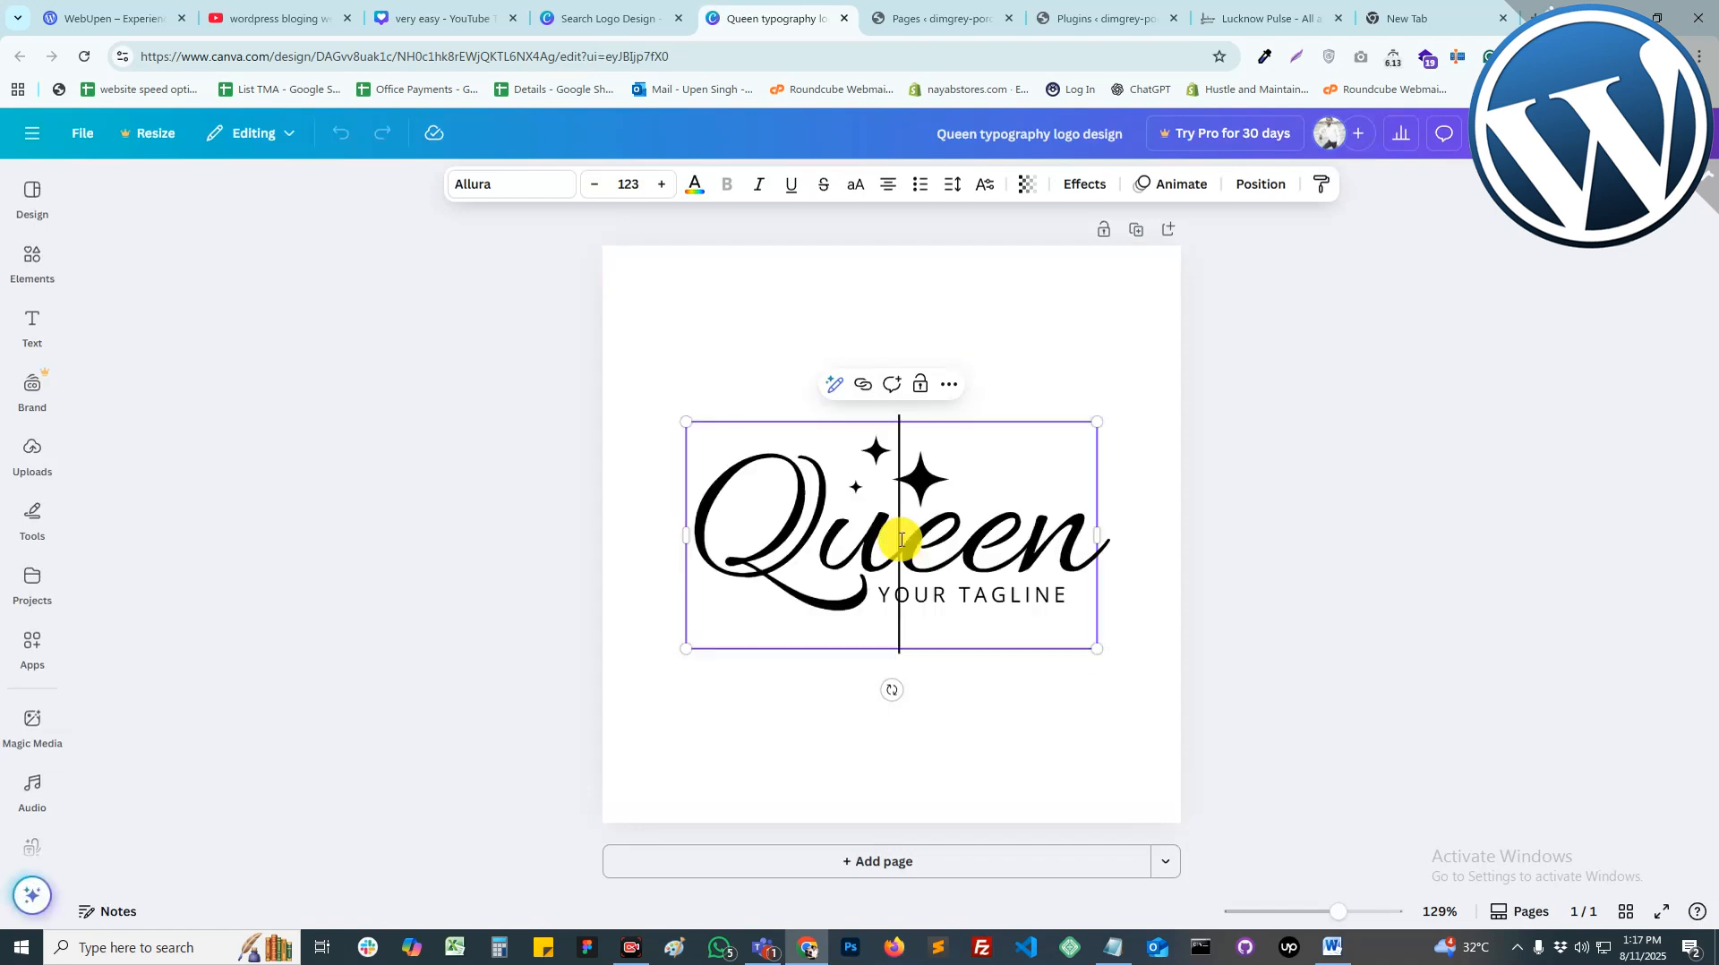
pyautogui.press('Delete')
pyautogui.press('BackSpace')
pyautogui.press('BackSpace')
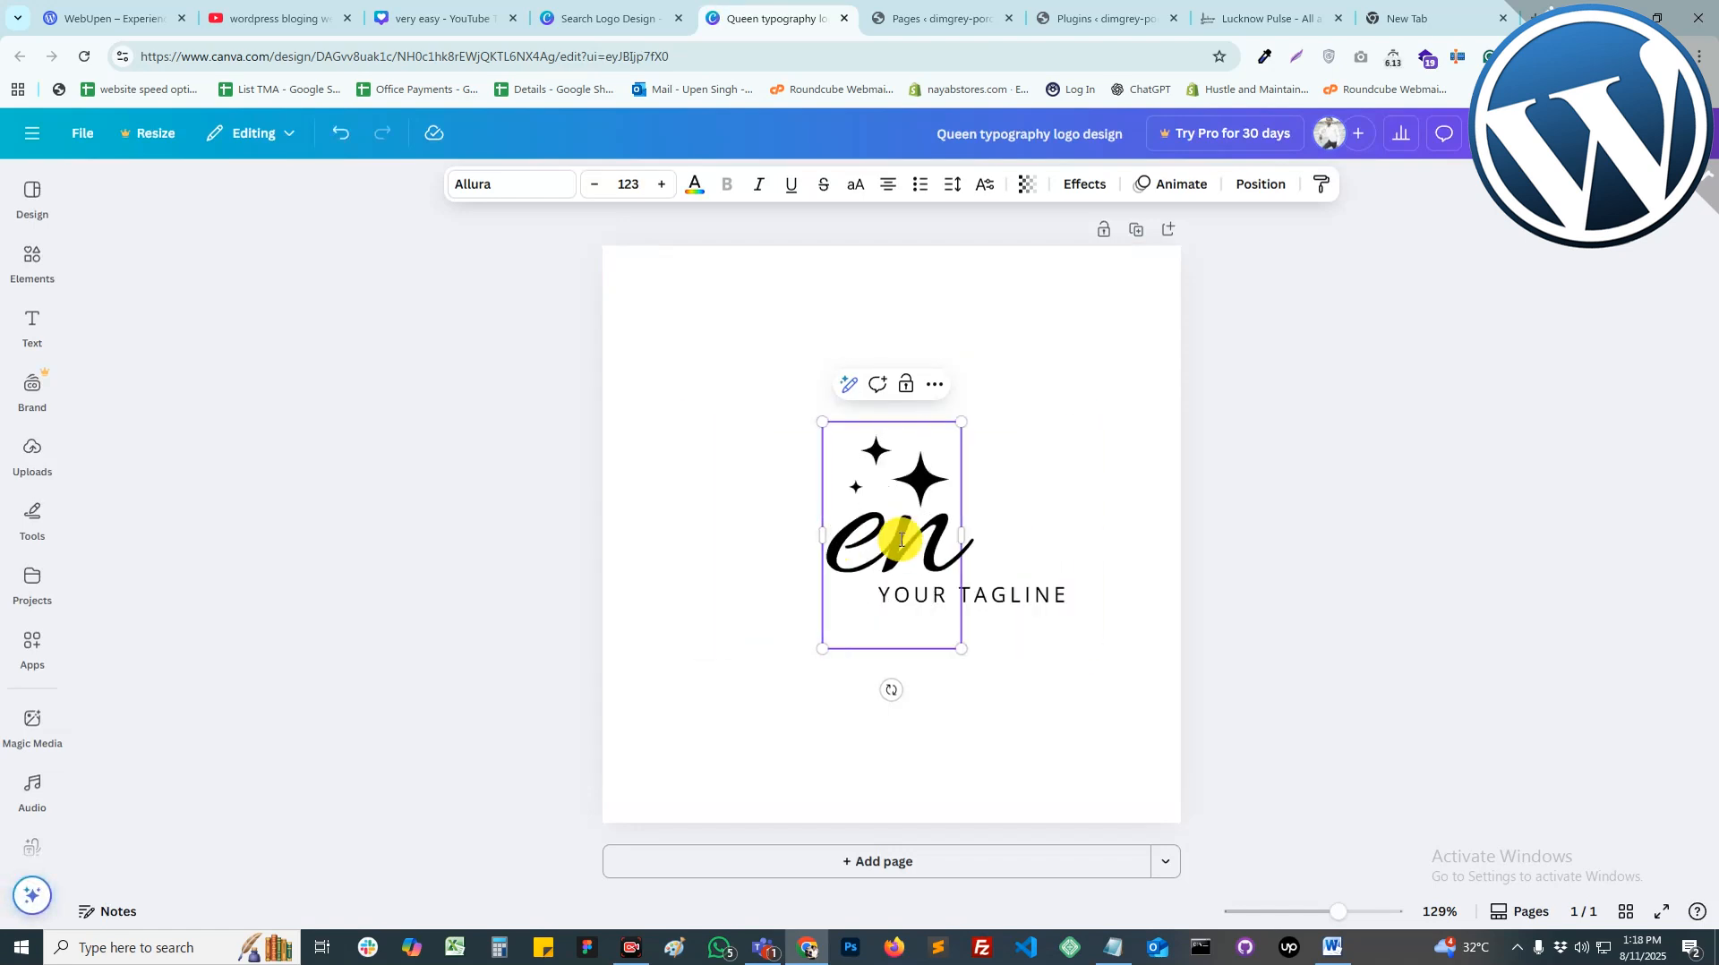
pyautogui.press('Delete')
pyautogui.press('Delete')
pyautogui.write('India')
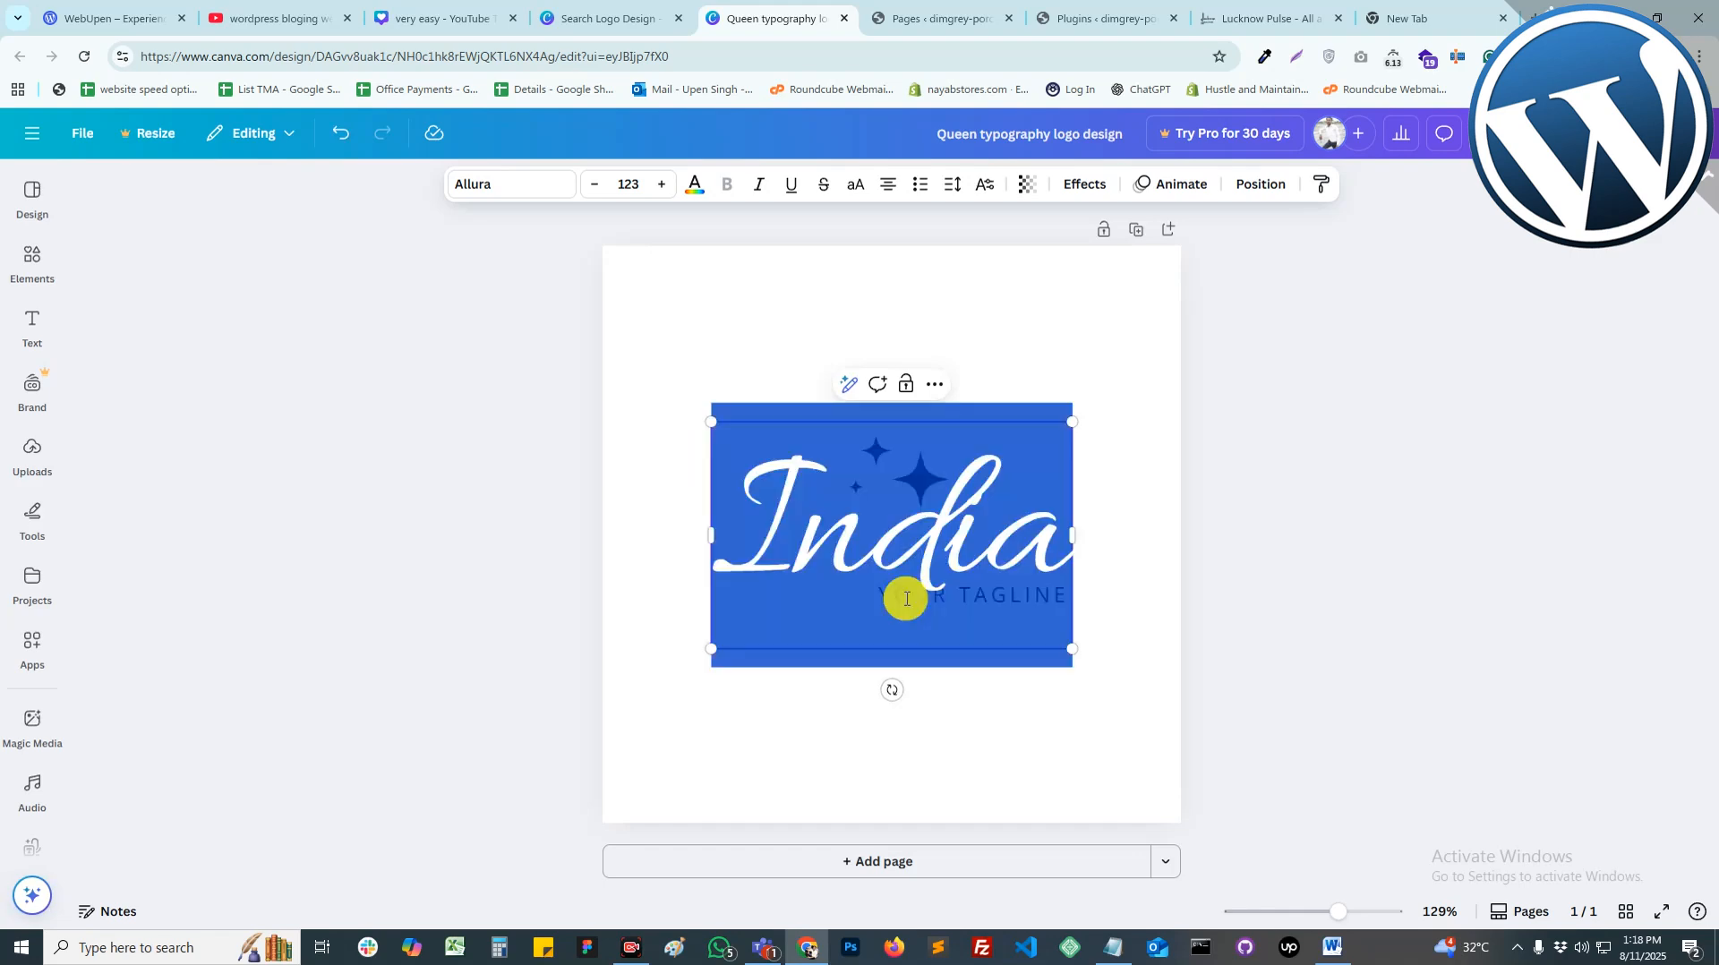
# Step: Replace the YOUR TAGLINE text with BLOGGING and open the design's Share options
pyautogui.click(1038, 606)
pyautogui.write('BLOG')
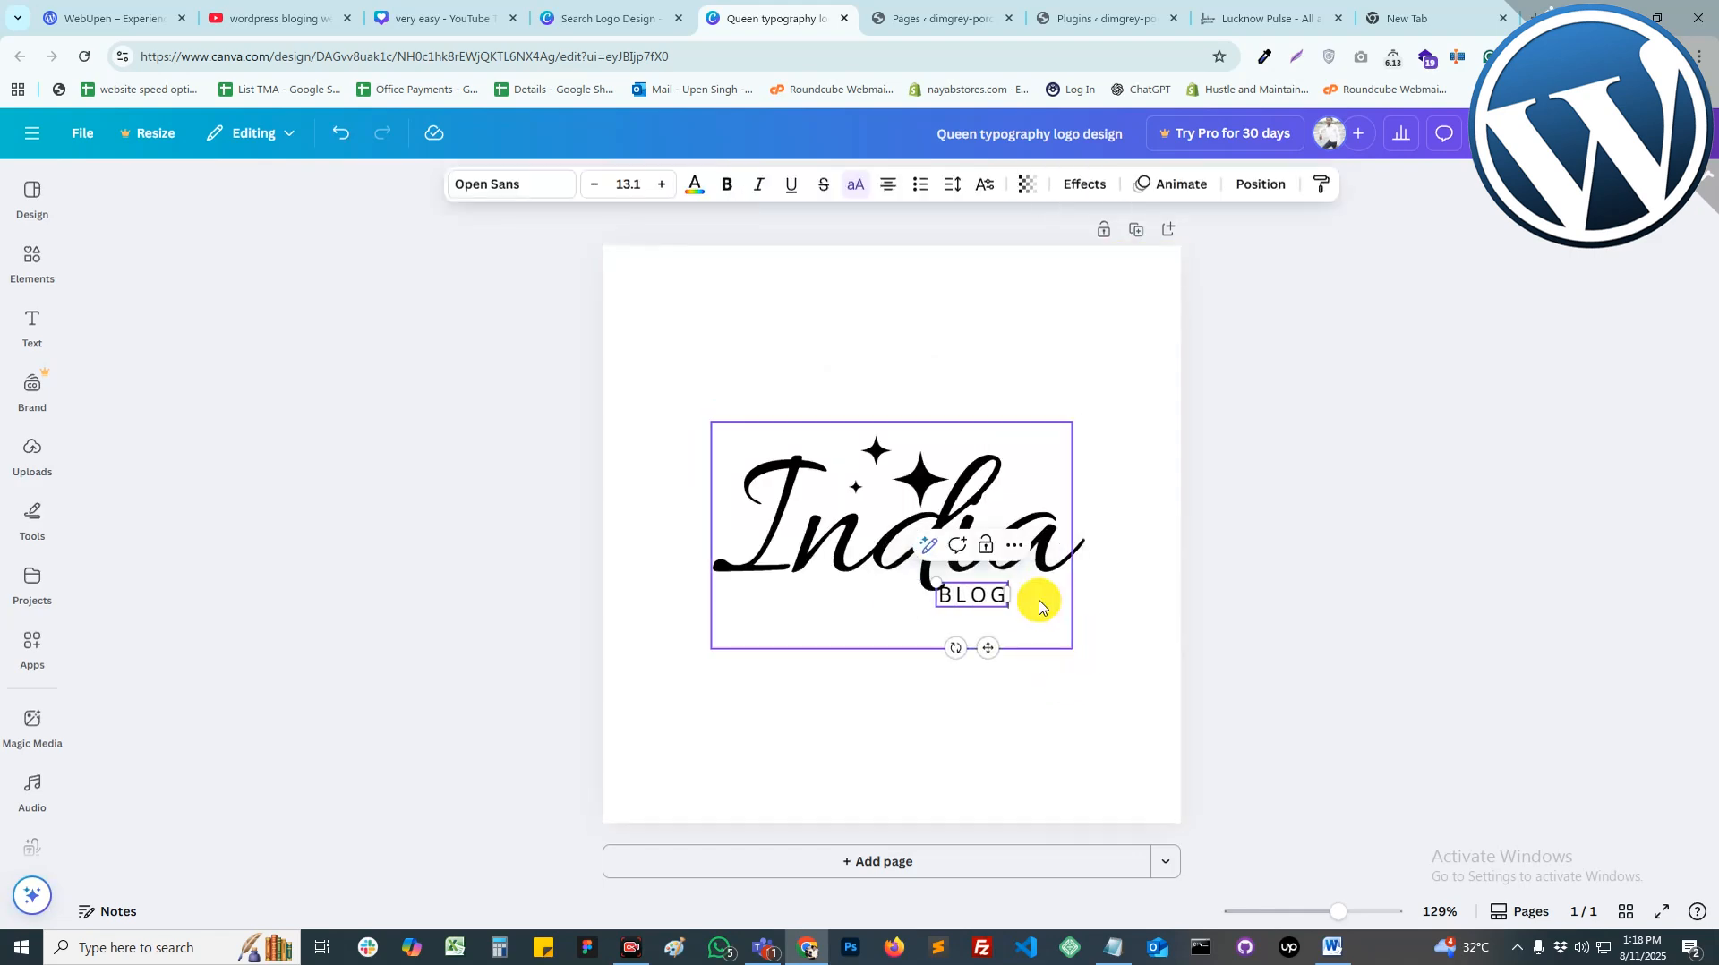
pyautogui.write('GING')
pyautogui.click(825, 546)
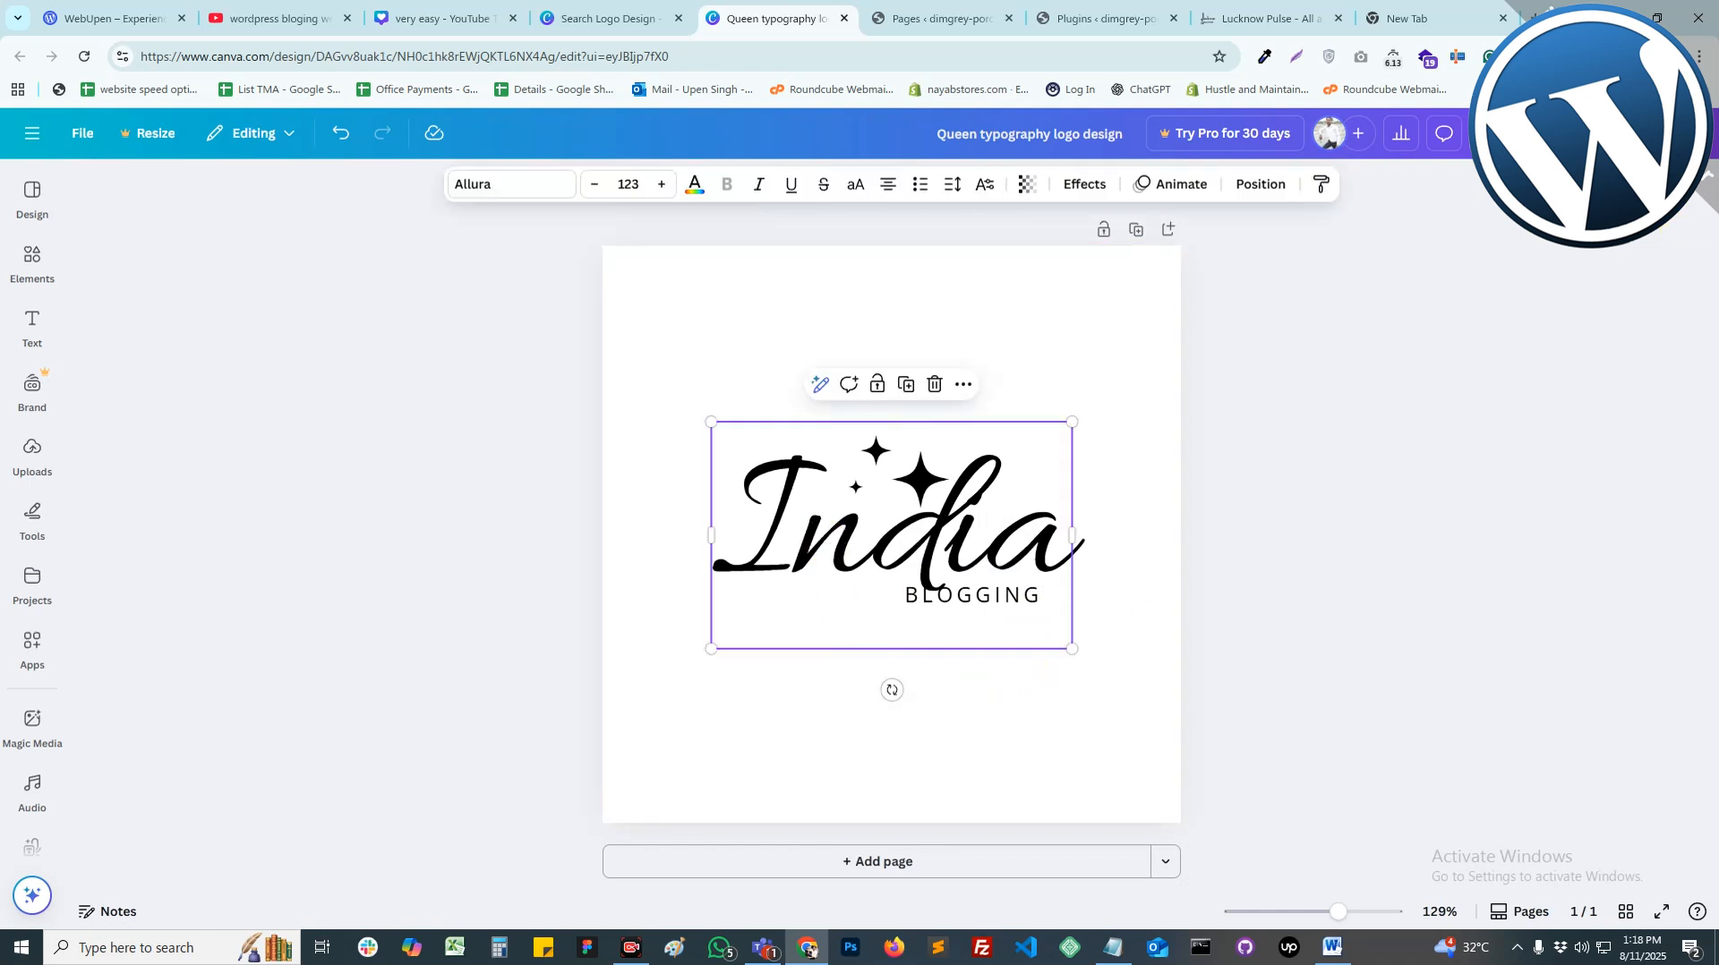
pyautogui.click(937, 27)
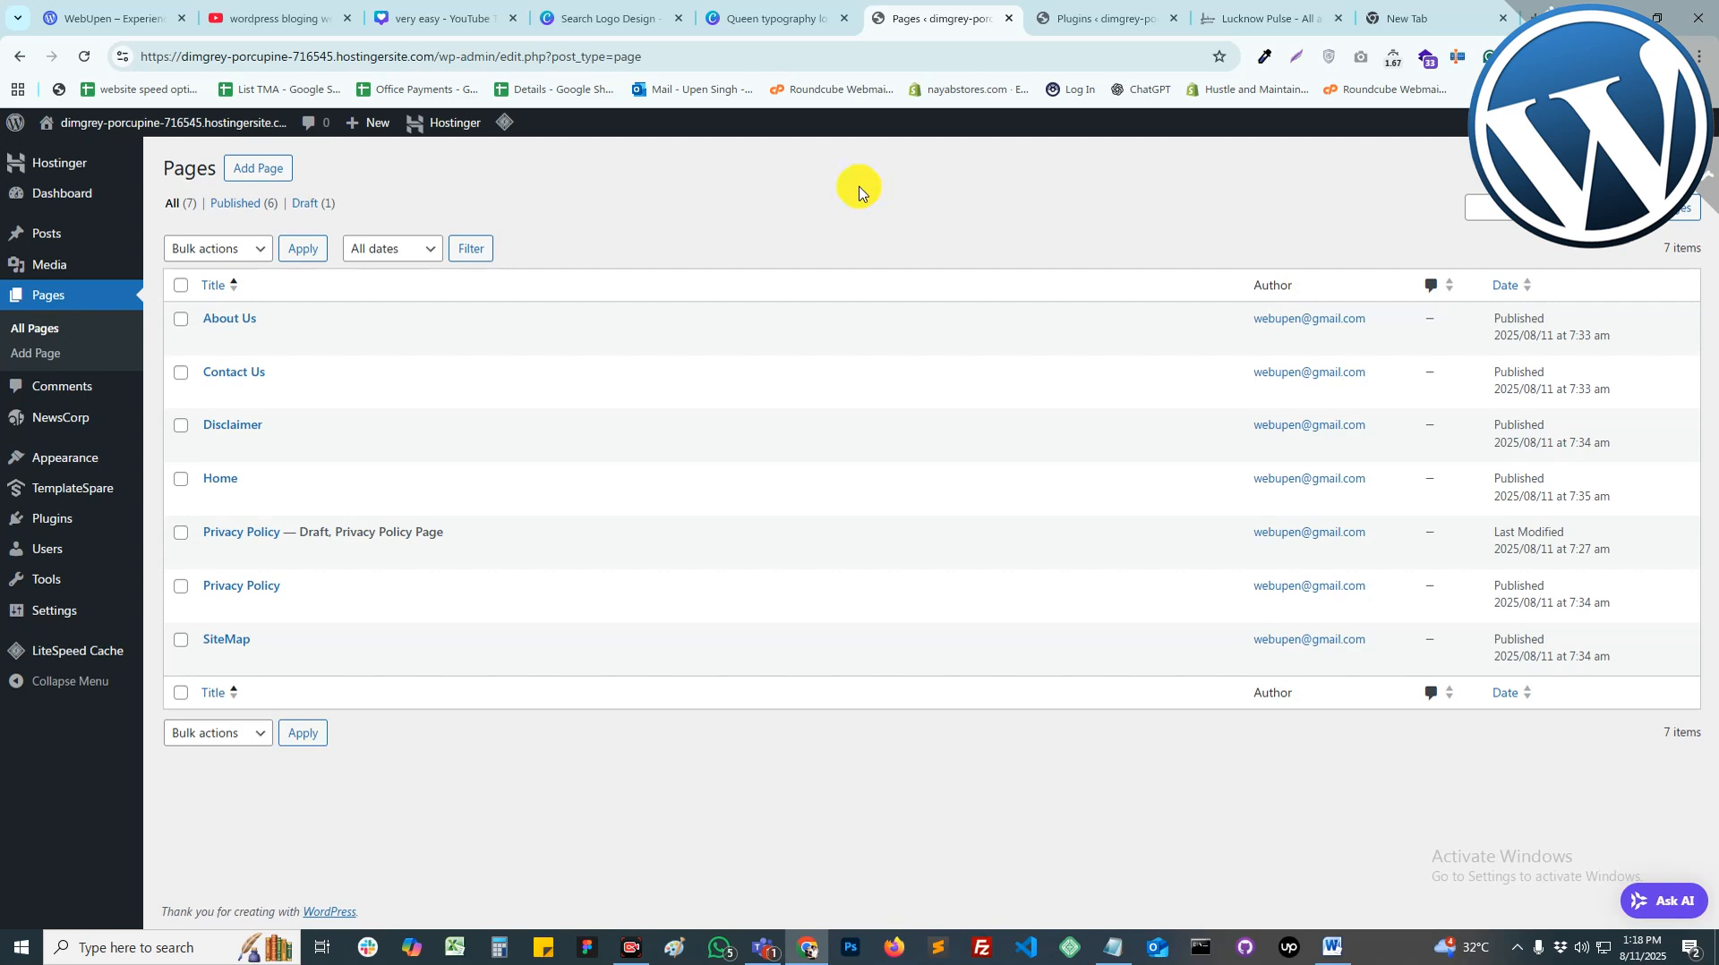
# Step: Look over both article drafts in the Word document
pyautogui.click(1331, 947)
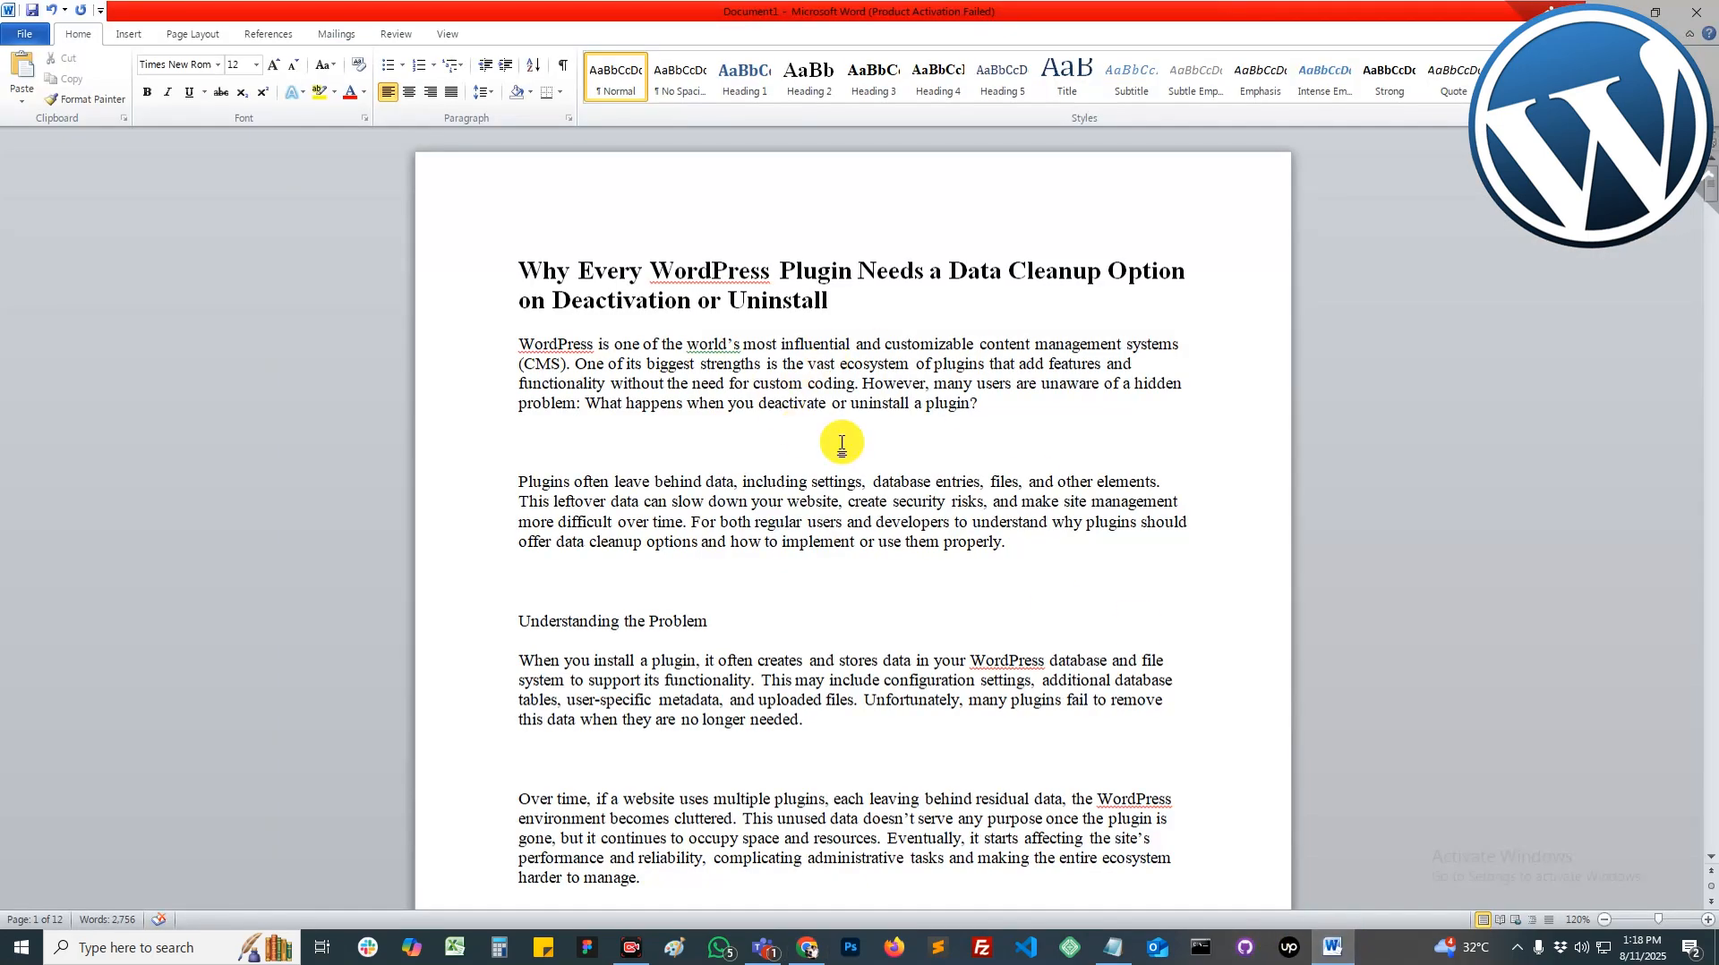
pyautogui.scroll(-7, 906, 471)
pyautogui.scroll(-20, 906, 470)
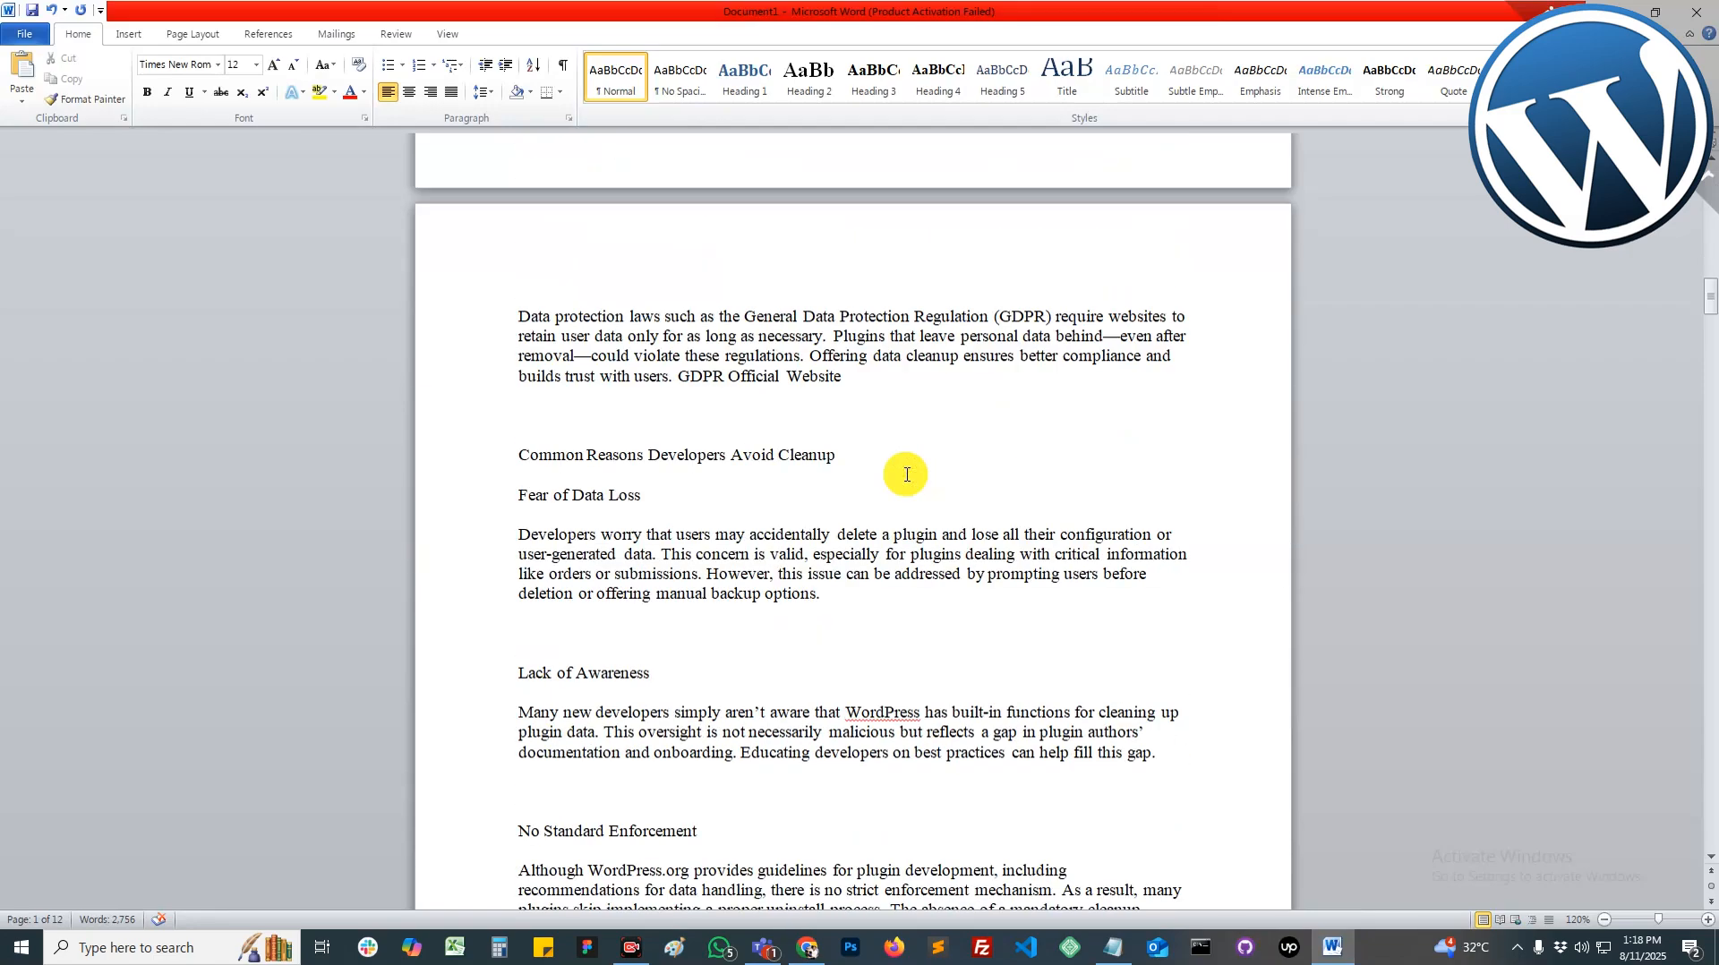
pyautogui.scroll(-20, 913, 489)
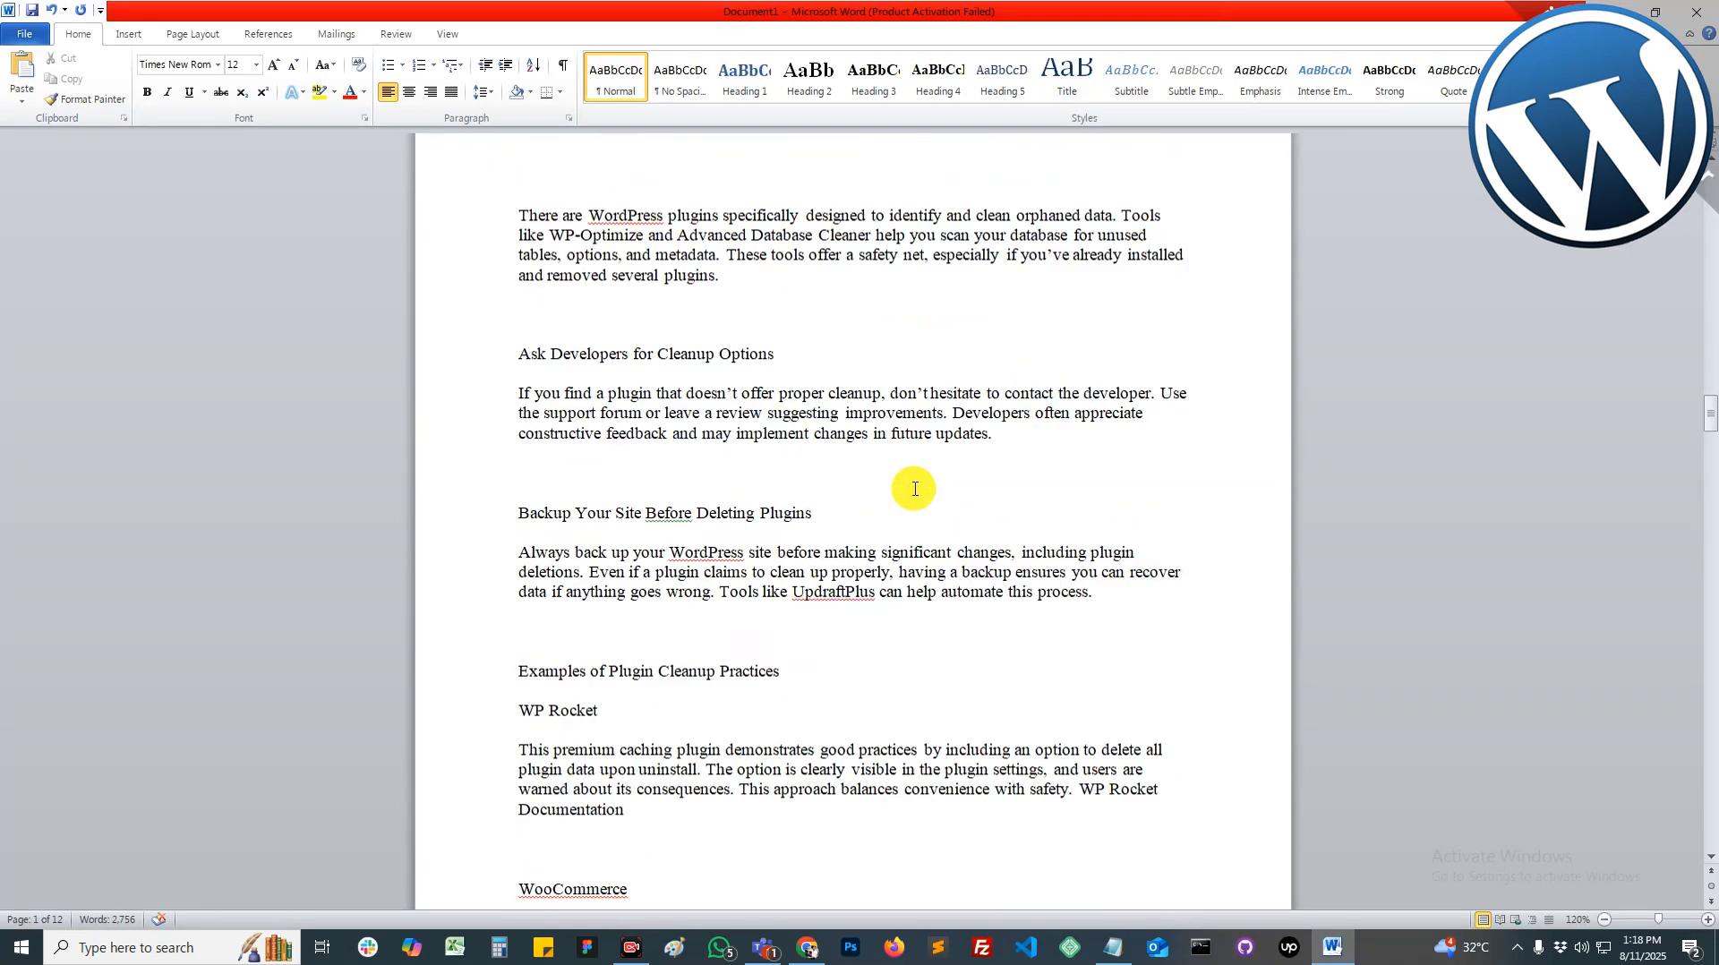
pyautogui.scroll(-20, 914, 488)
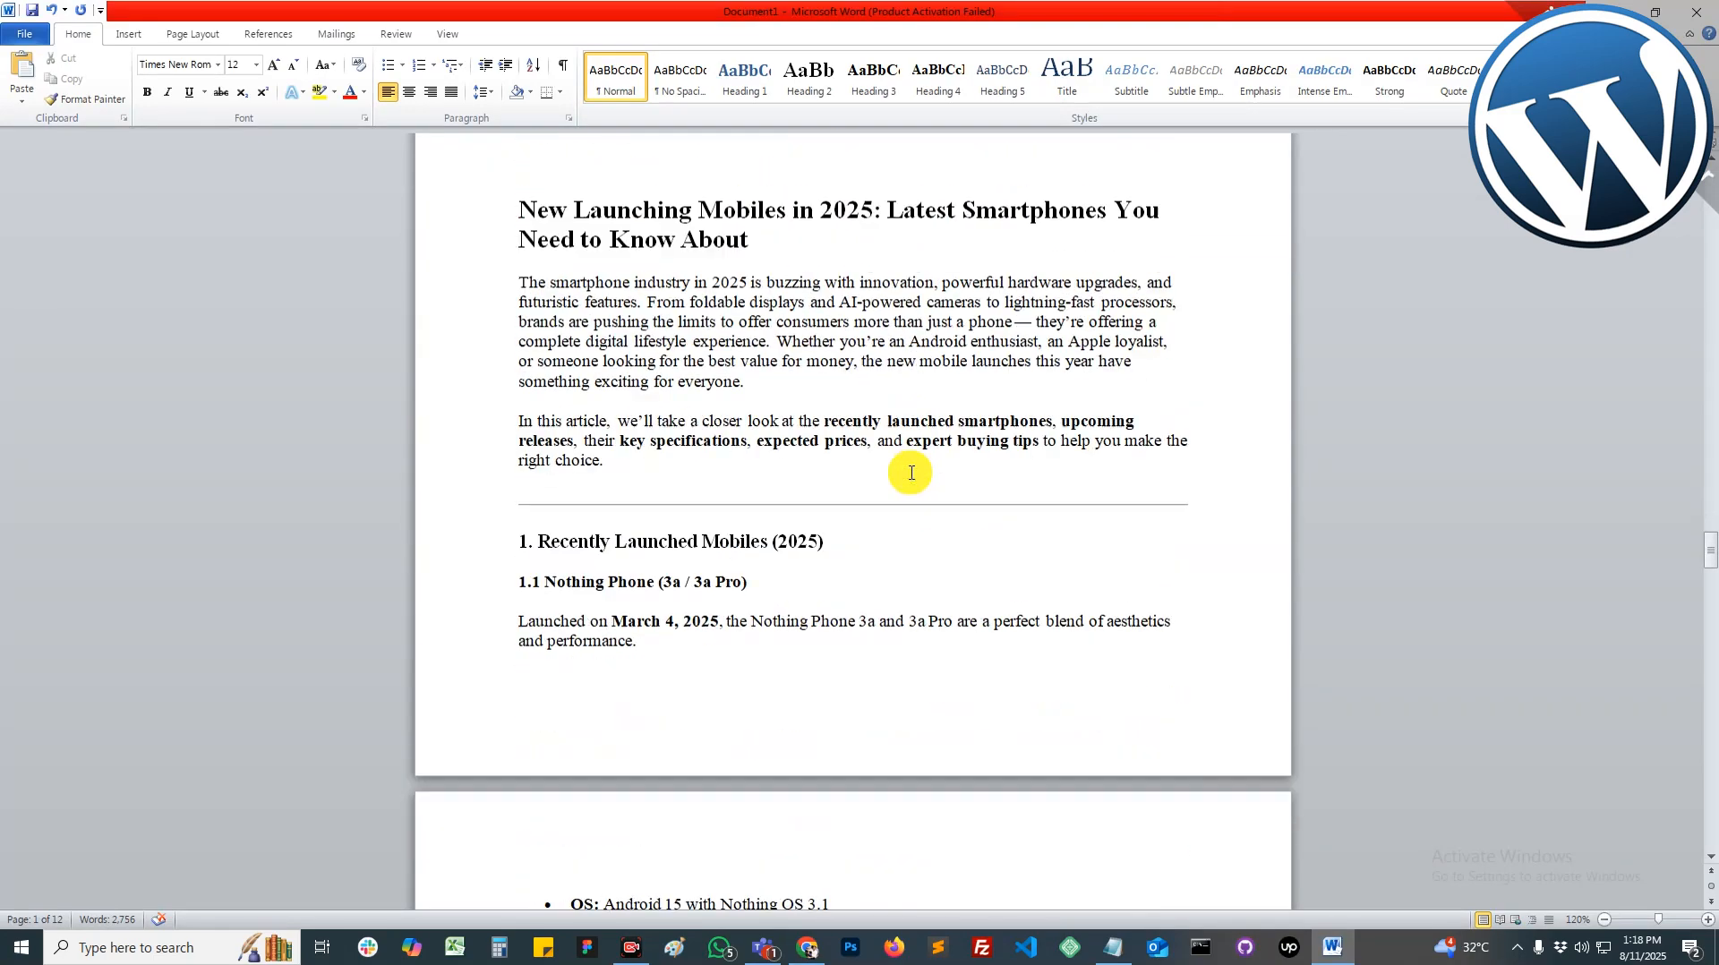
pyautogui.scroll(-20, 911, 472)
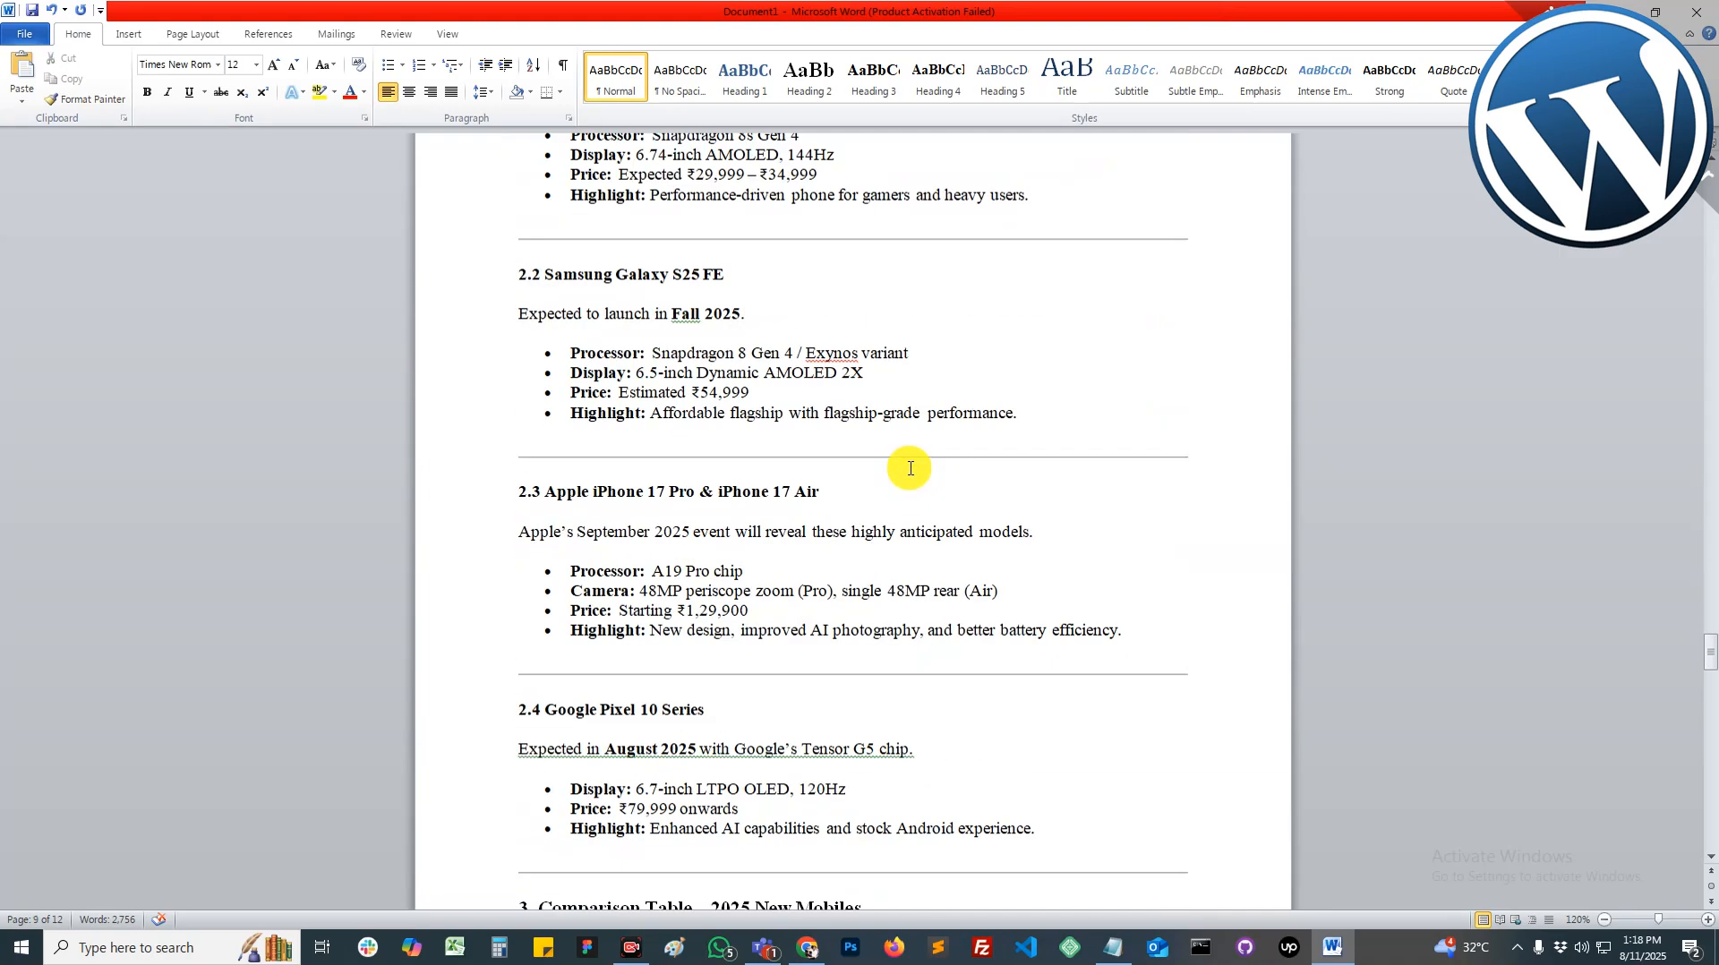
pyautogui.scroll(9, 910, 468)
# Step: Copy the plugin-cleanup article's title heading and return to WordPress
pyautogui.moveTo(1712, 638); pyautogui.dragTo(1709, 184)
pyautogui.moveTo(831, 296); pyautogui.dragTo(520, 262)
pyautogui.hotkey('ctrl', 'c')
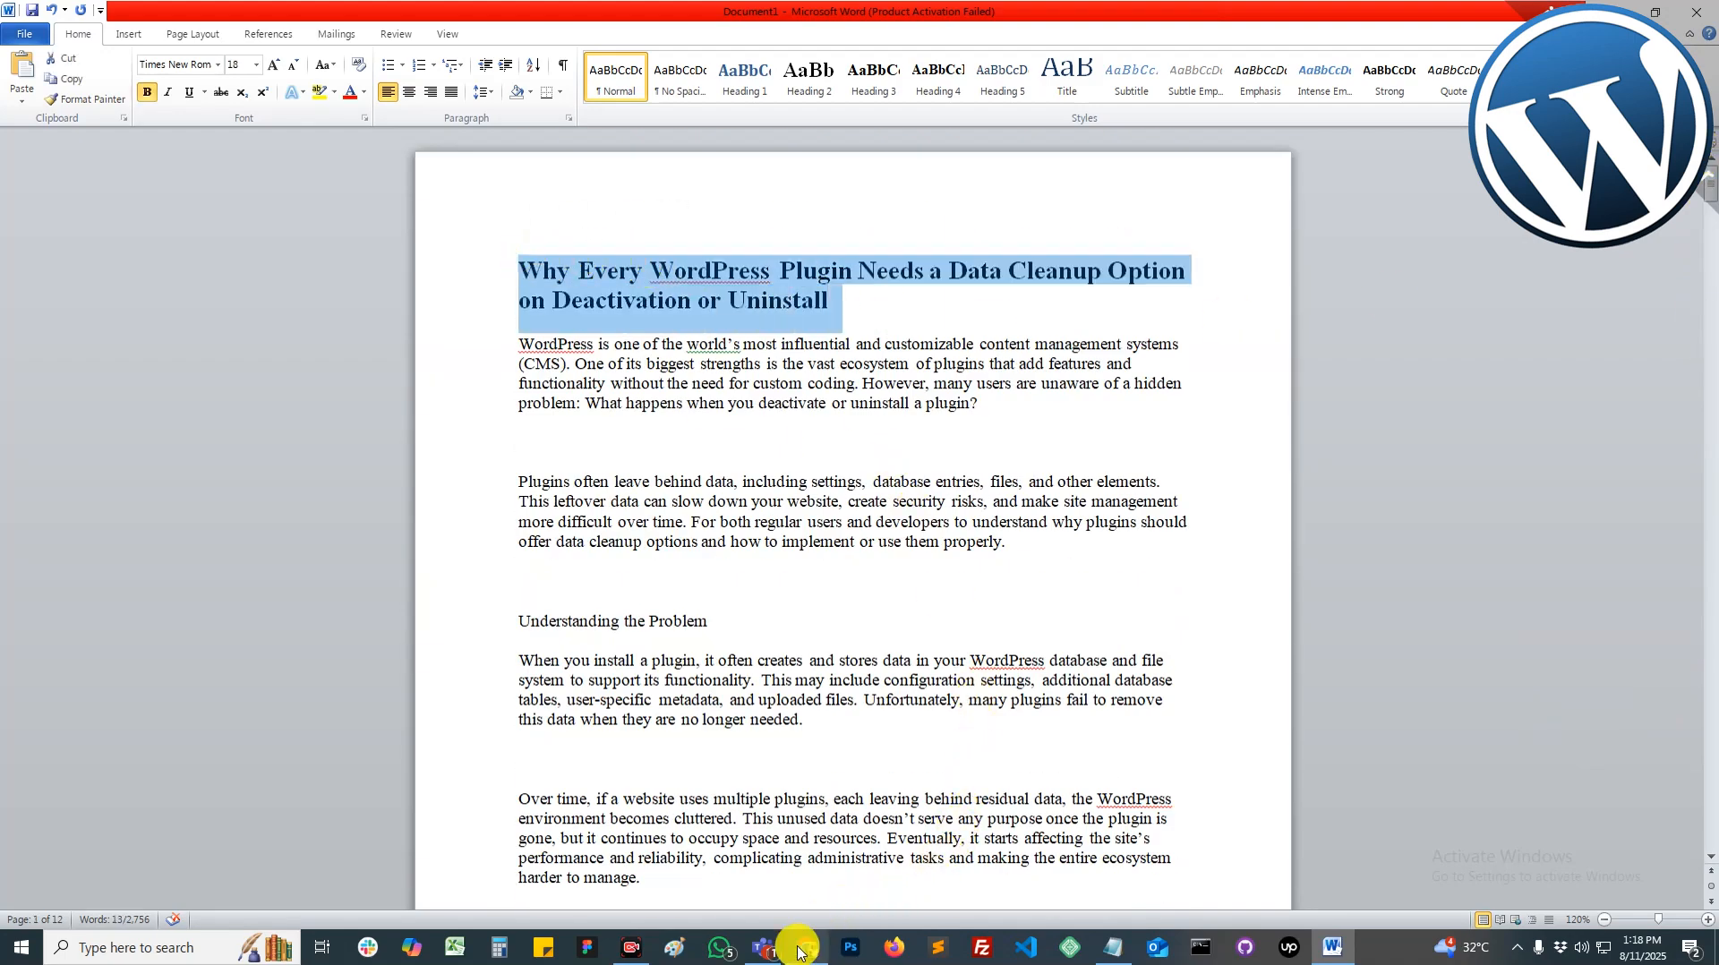
pyautogui.click(807, 948)
pyautogui.moveTo(91, 249)
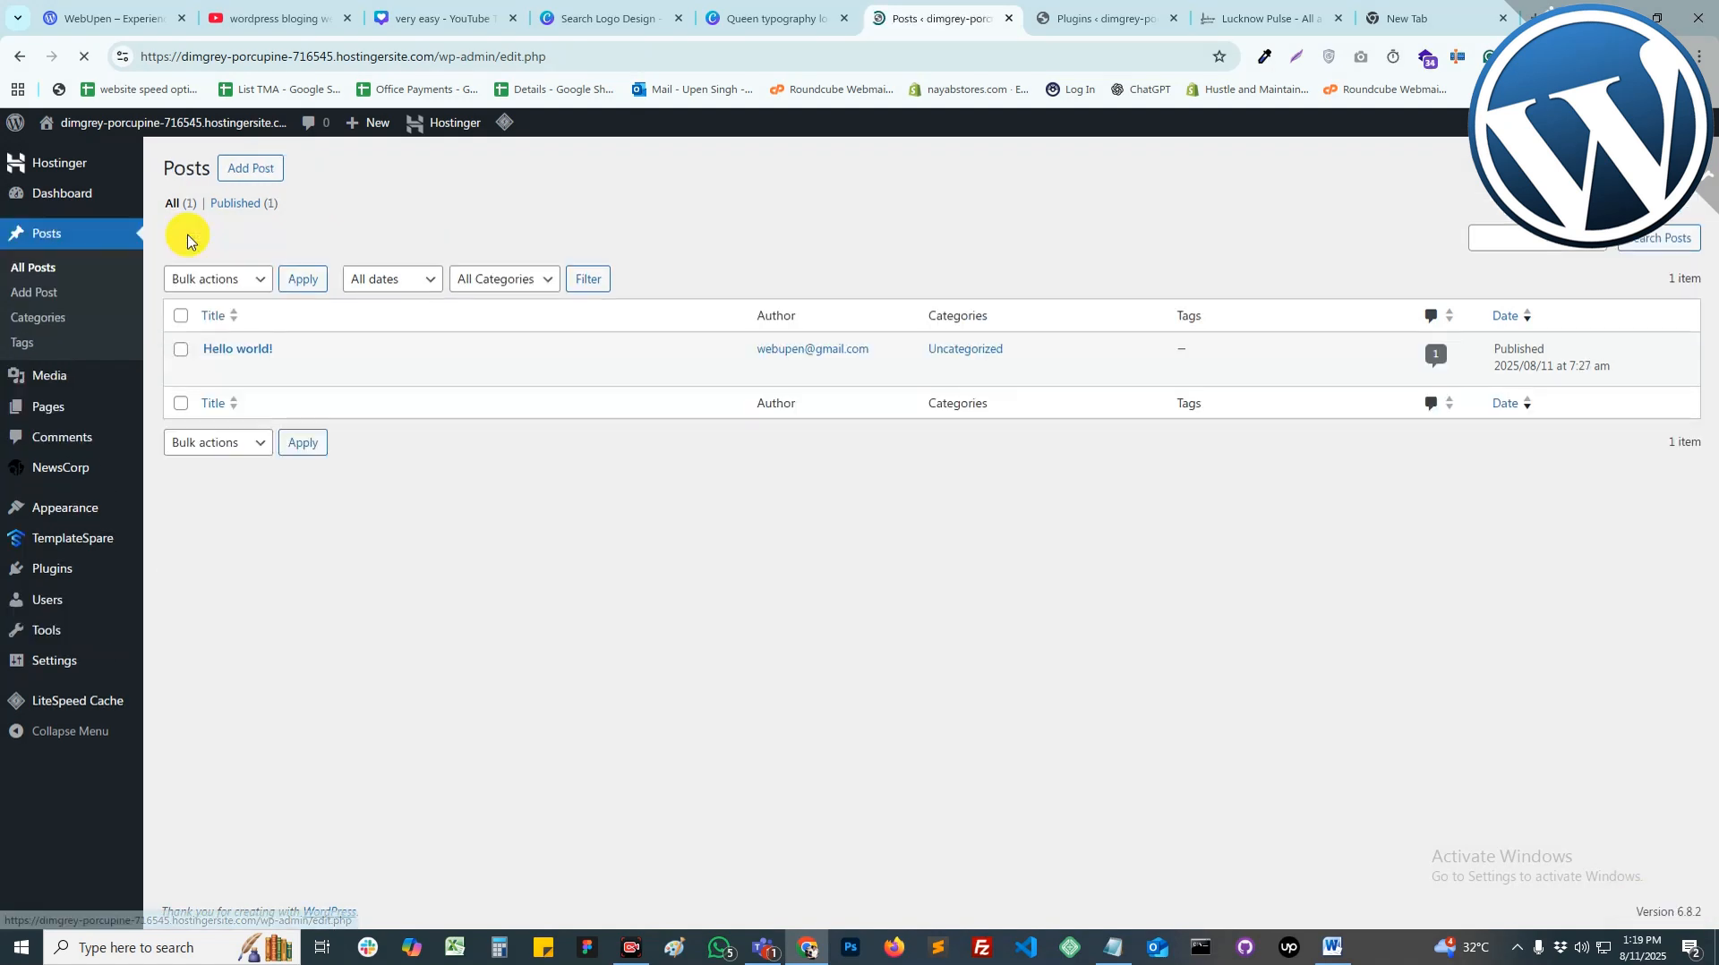
# Step: Trash Hello world and create a new post titled with the pasted plugin-cleanup heading
pyautogui.moveTo(231, 349)
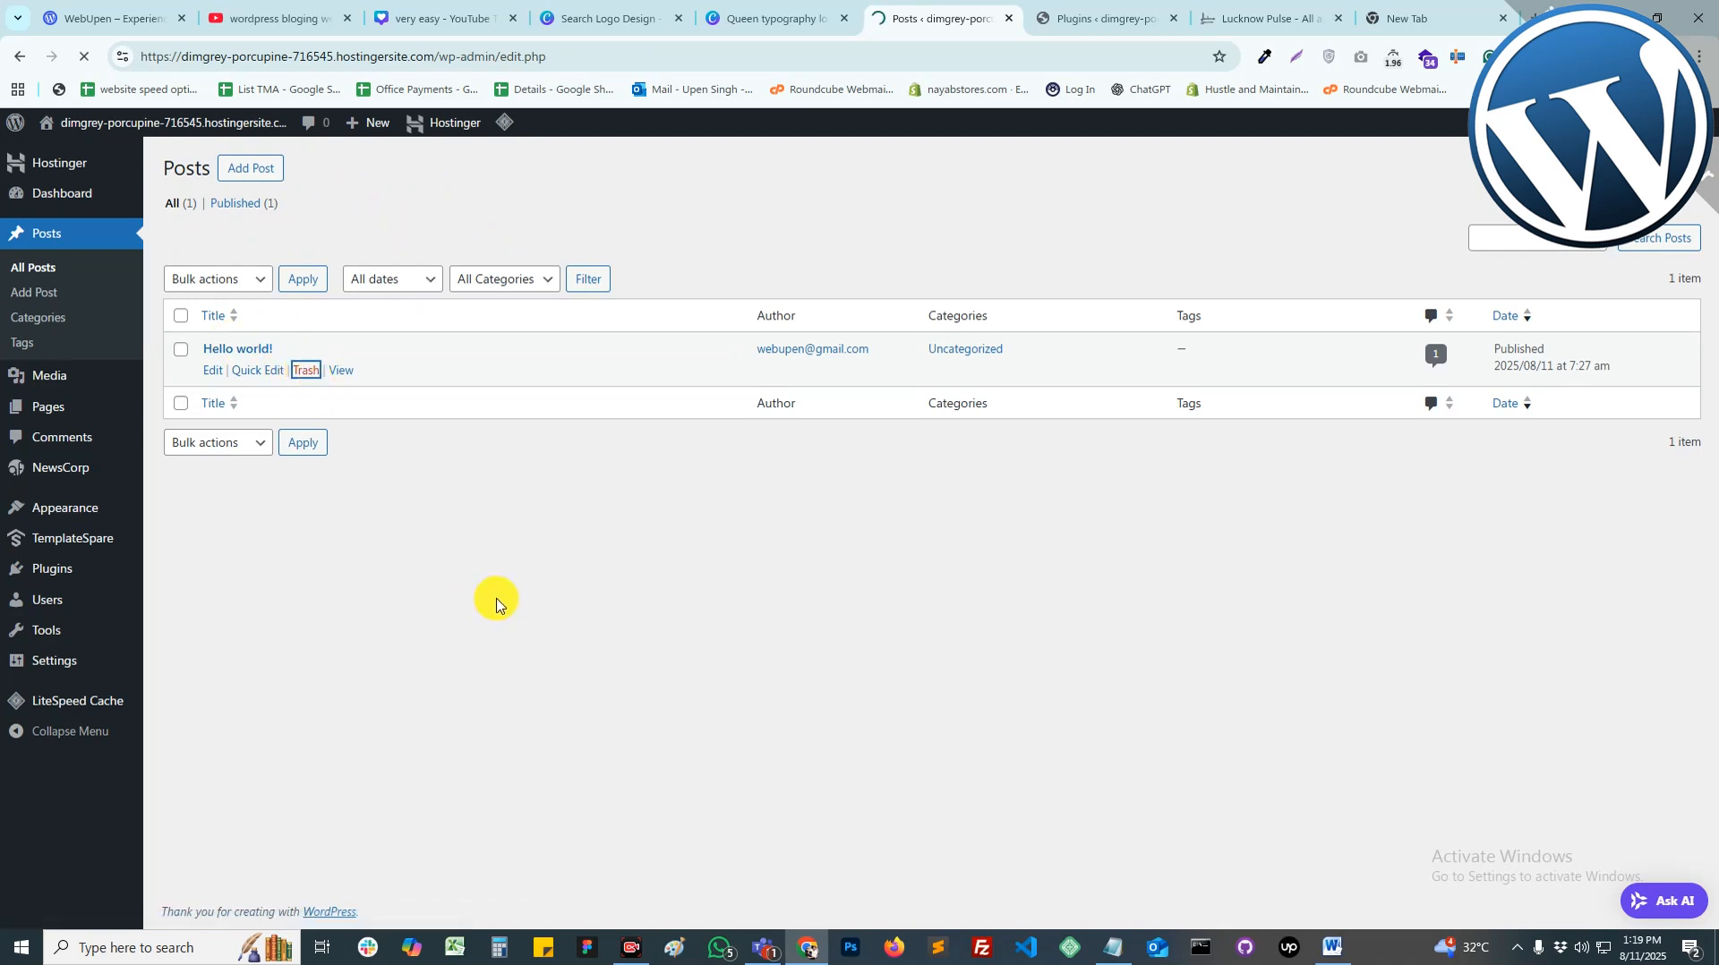
pyautogui.click(258, 175)
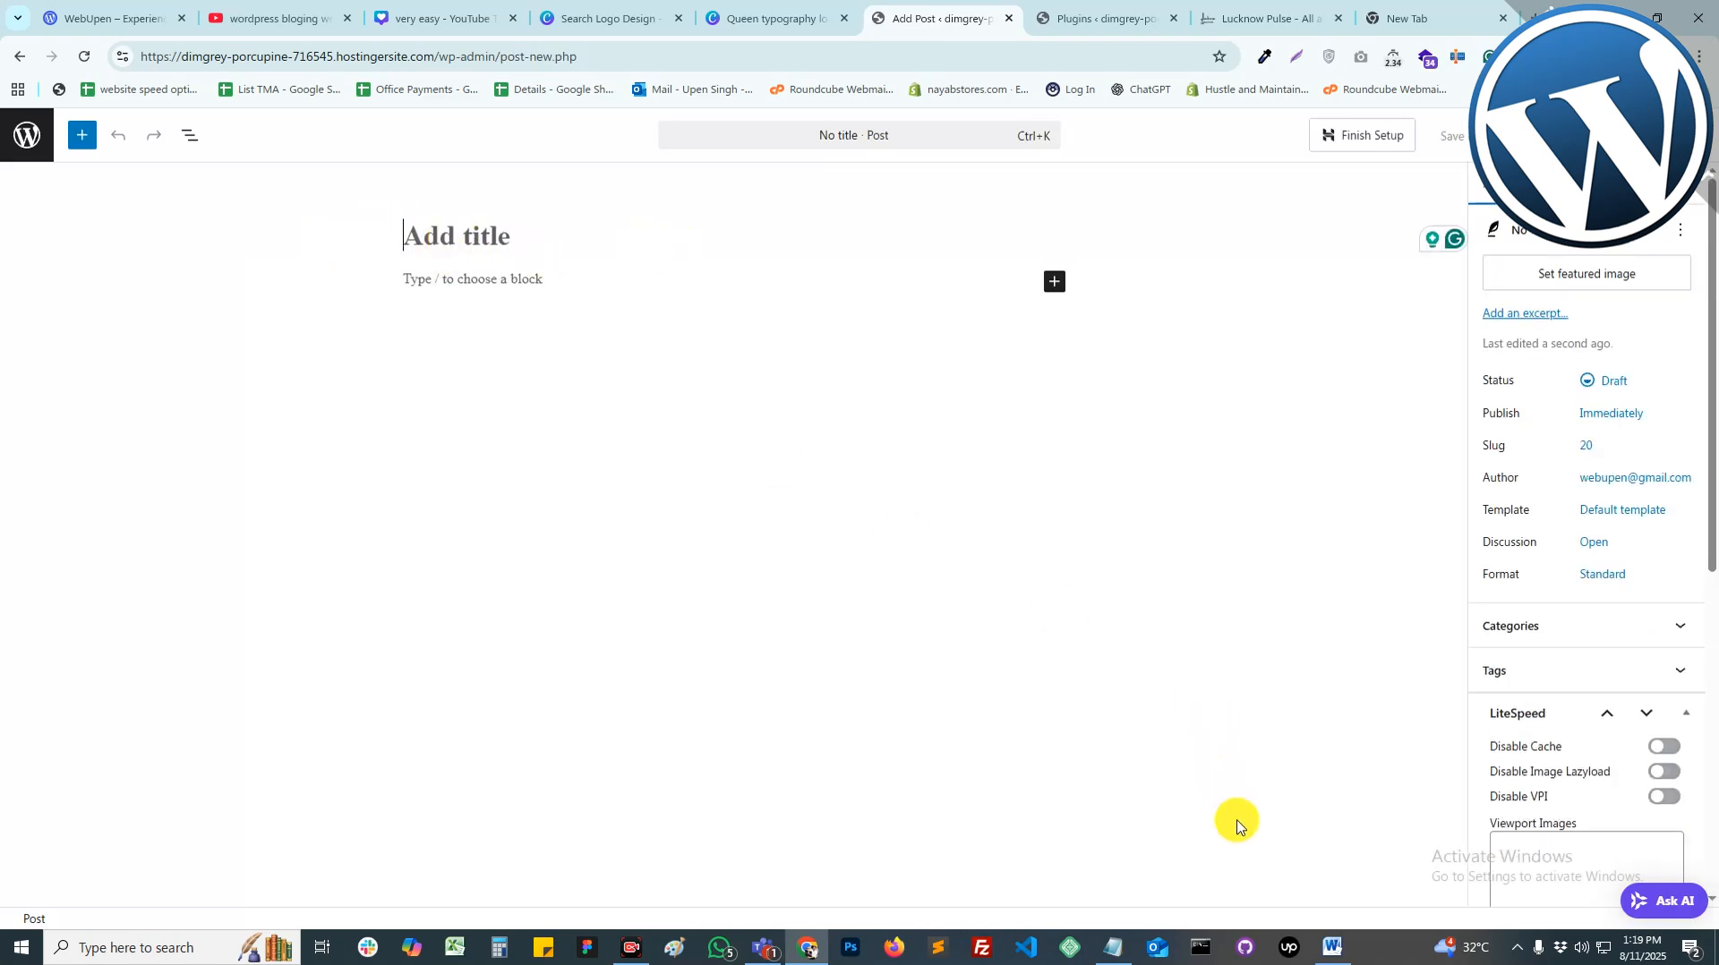
pyautogui.click(1332, 948)
pyautogui.hotkey('alt', 'Tab')
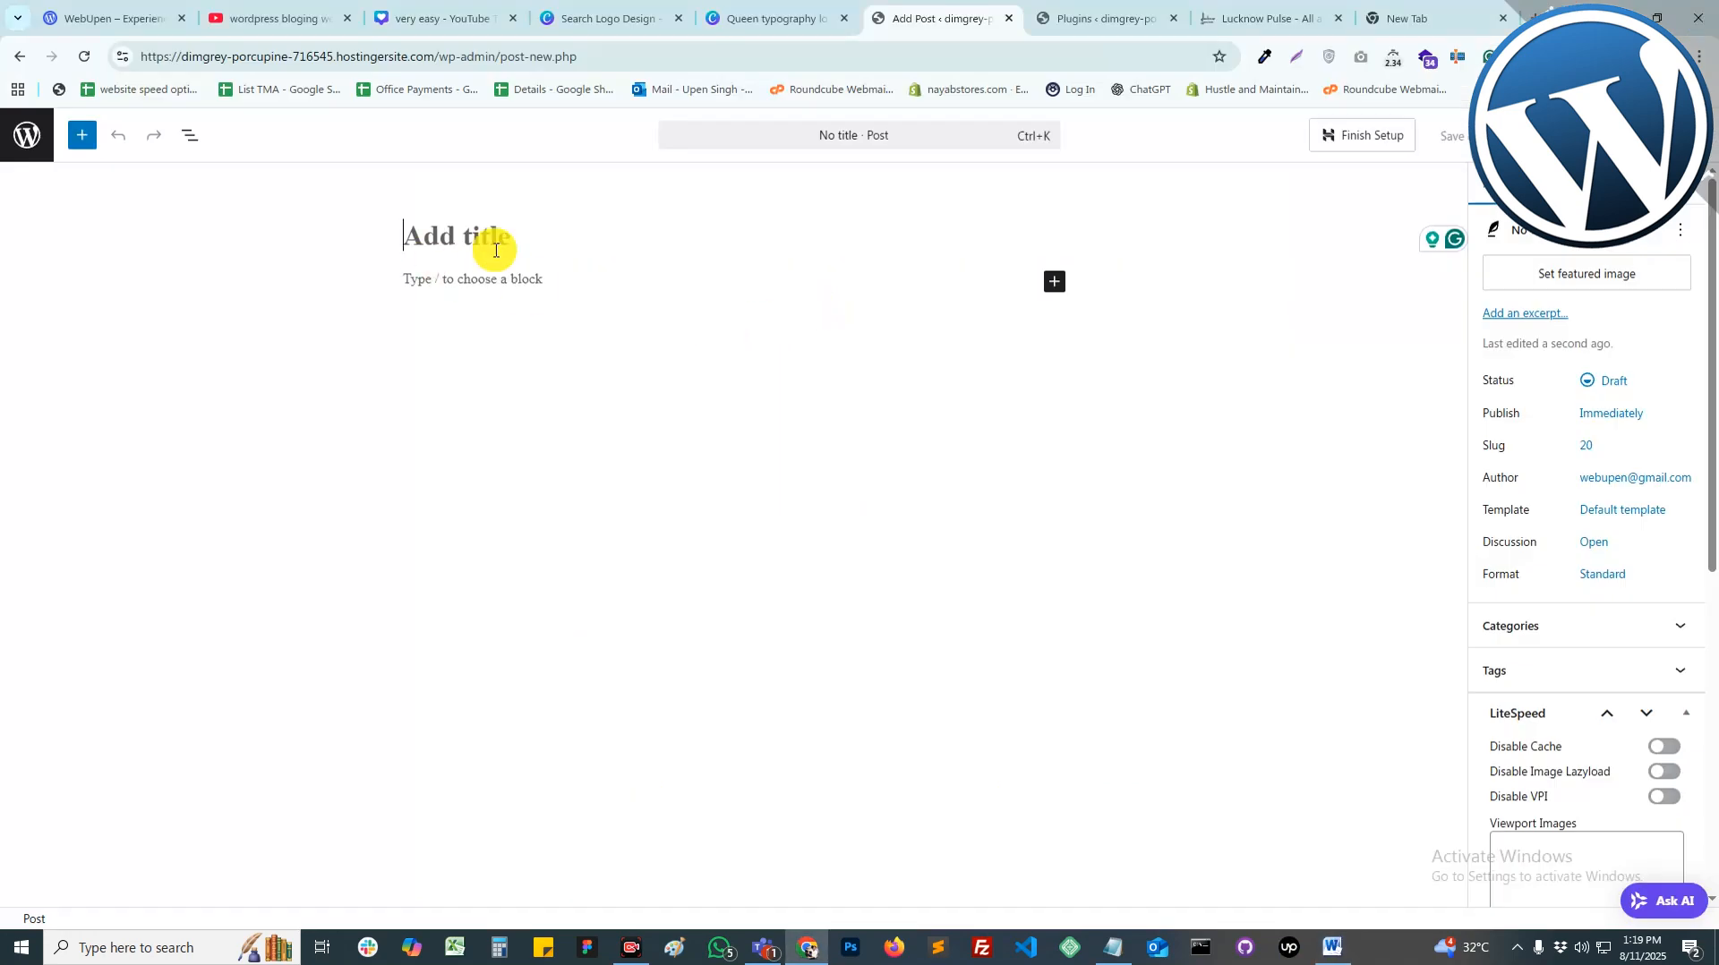
pyautogui.hotkey('ctrl', 'v')
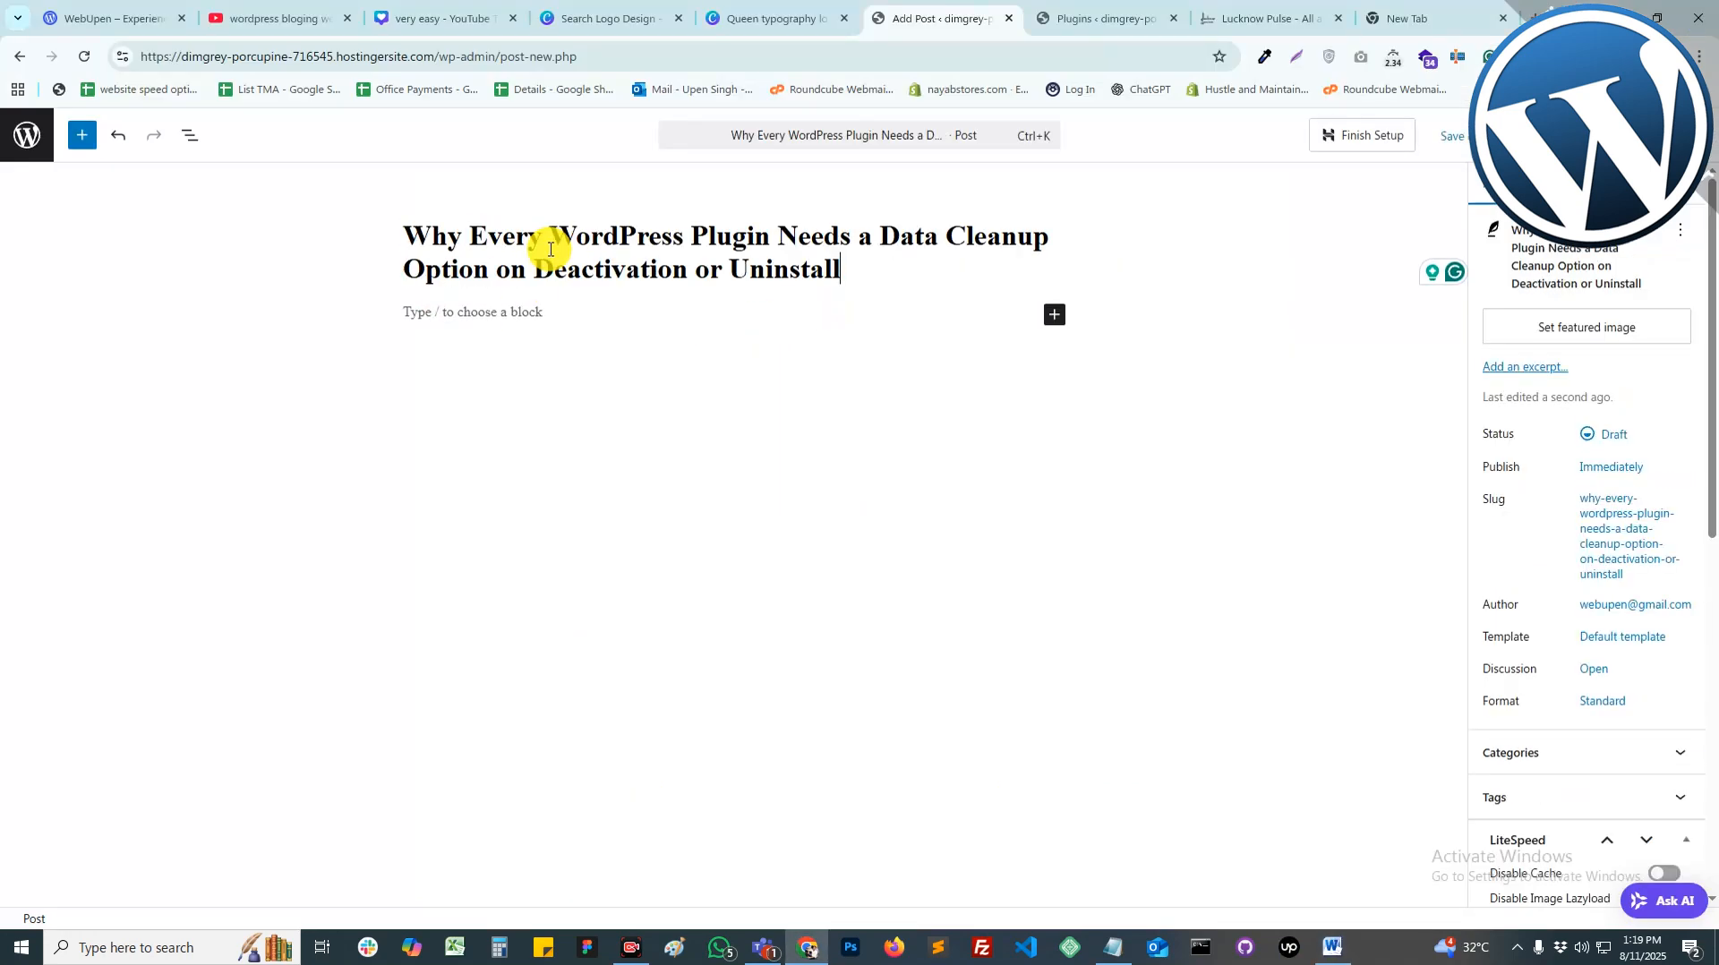
pyautogui.hotkey('alt', 'Tab')
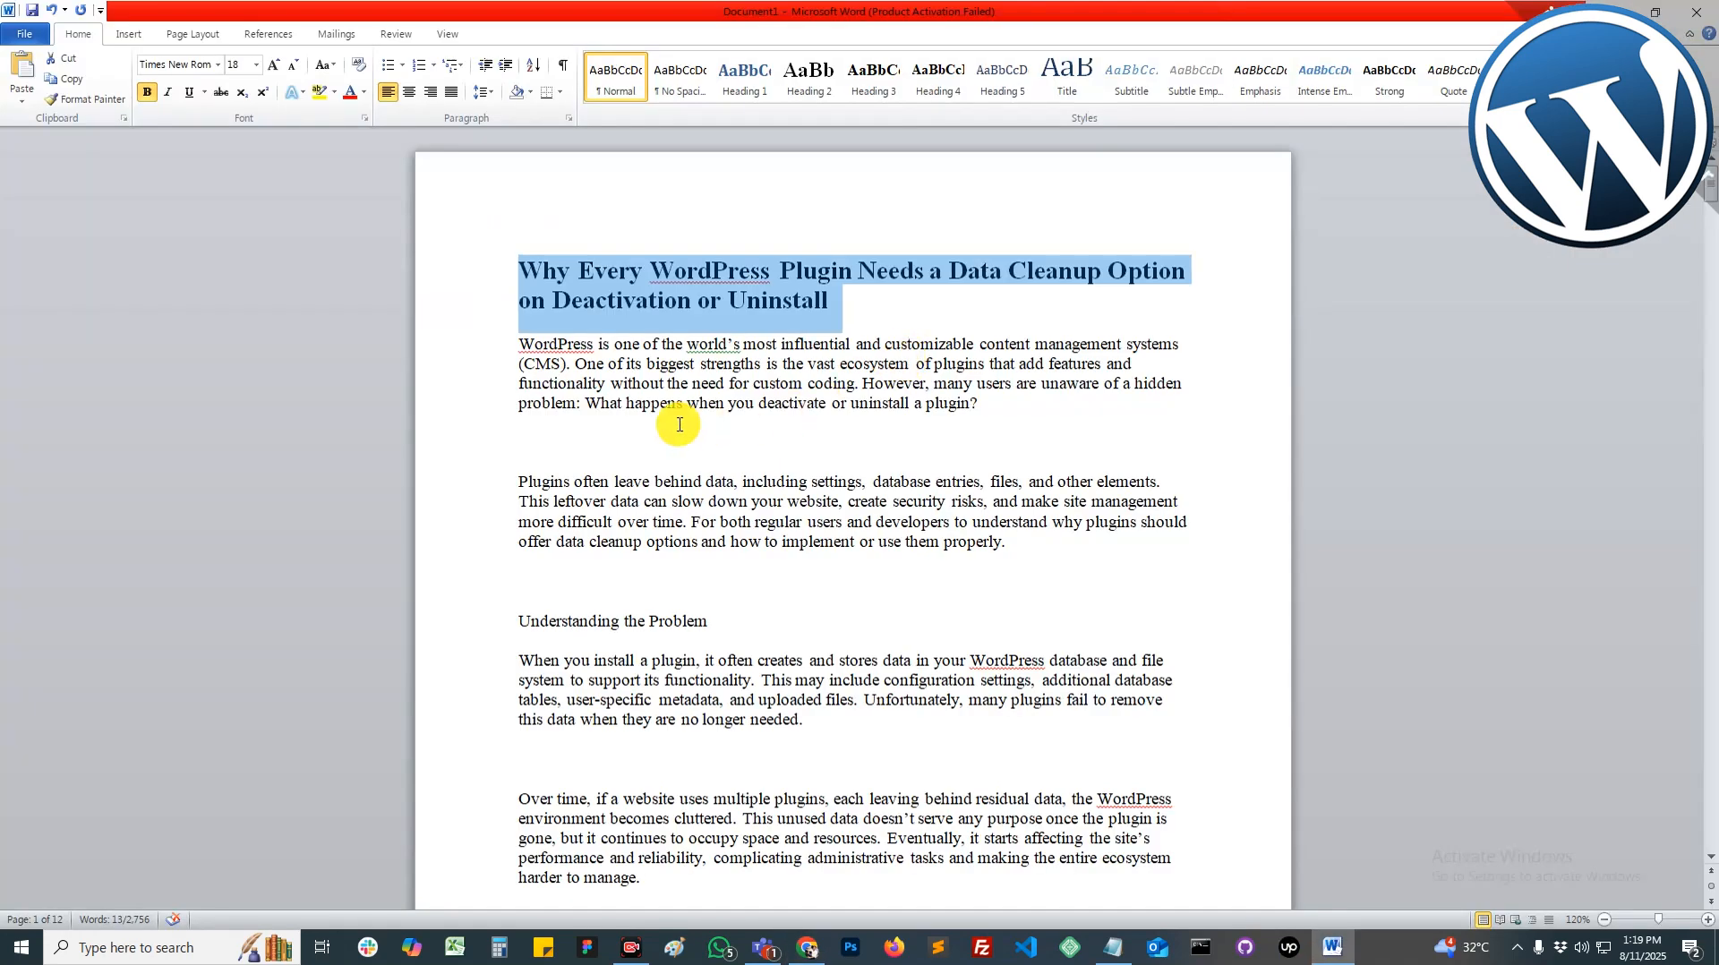
# Step: Copy the article body from the first paragraph through 'for all.' and focus the post's empty paragraph
pyautogui.click(520, 344)
pyautogui.scroll(-20, 962, 479)
pyautogui.moveTo(695, 384); pyautogui.dragTo(840, 537)
pyautogui.scroll(-20, 945, 497)
pyautogui.scroll(-18, 933, 514)
pyautogui.scroll(-20, 887, 548)
pyautogui.scroll(-20, 852, 541)
pyautogui.scroll(-18, 836, 529)
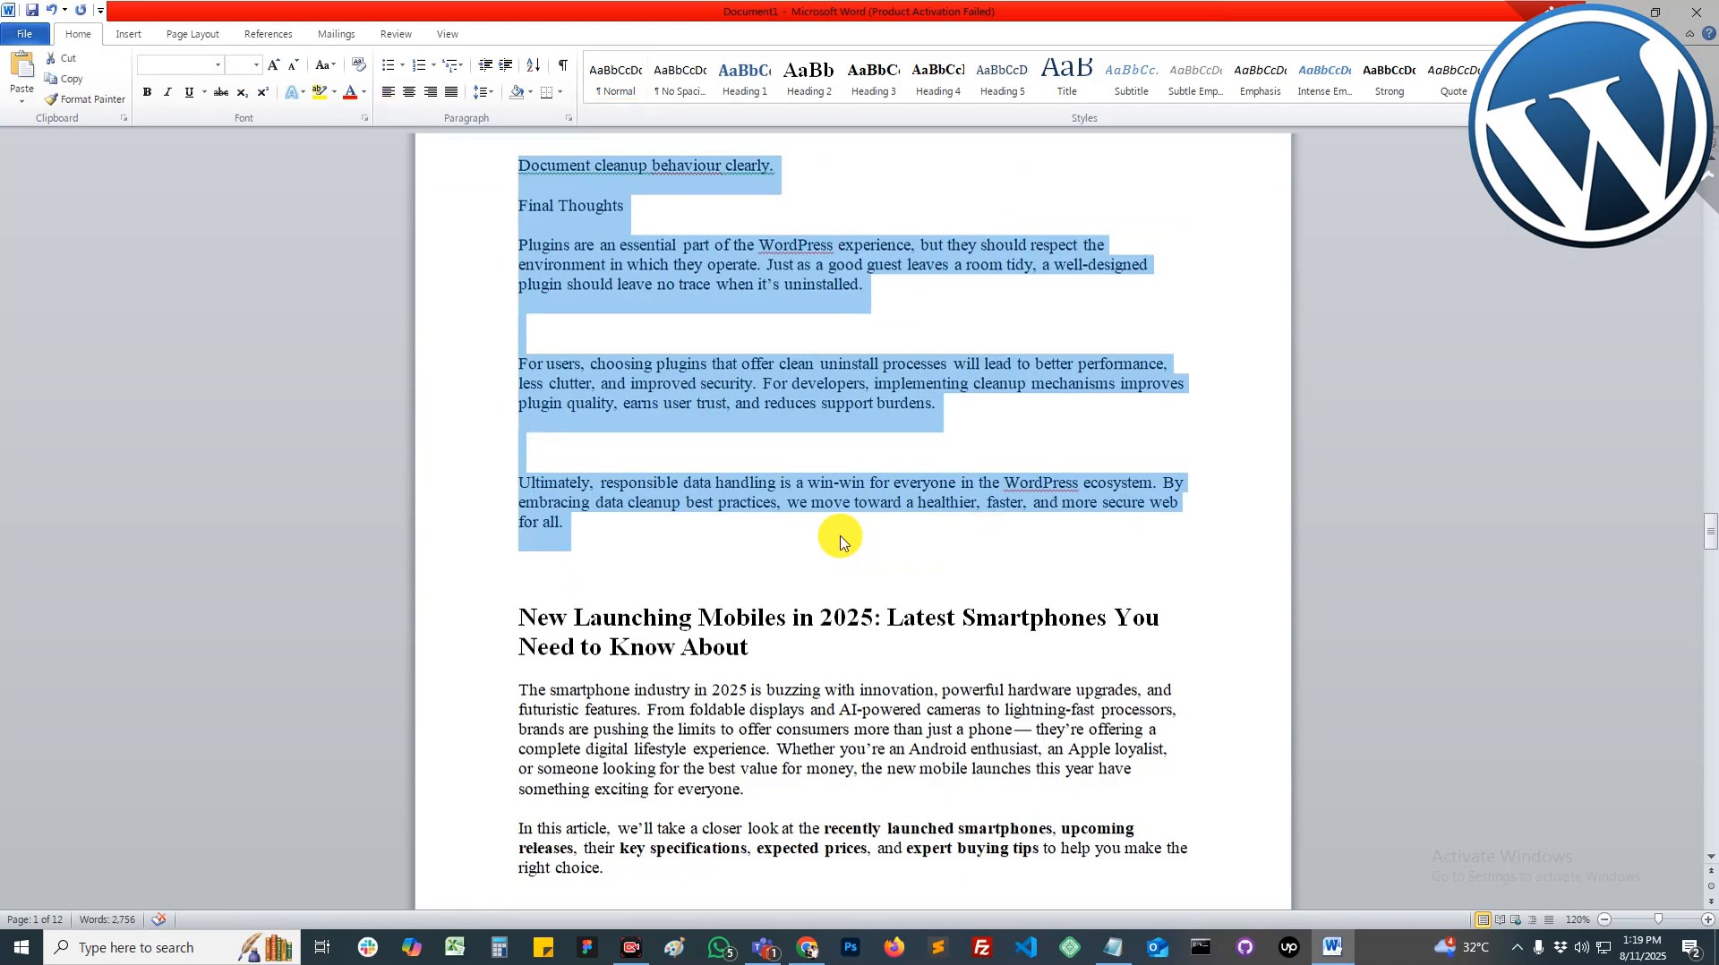
pyautogui.hotkey('alt', 'Tab')
pyautogui.click(502, 313)
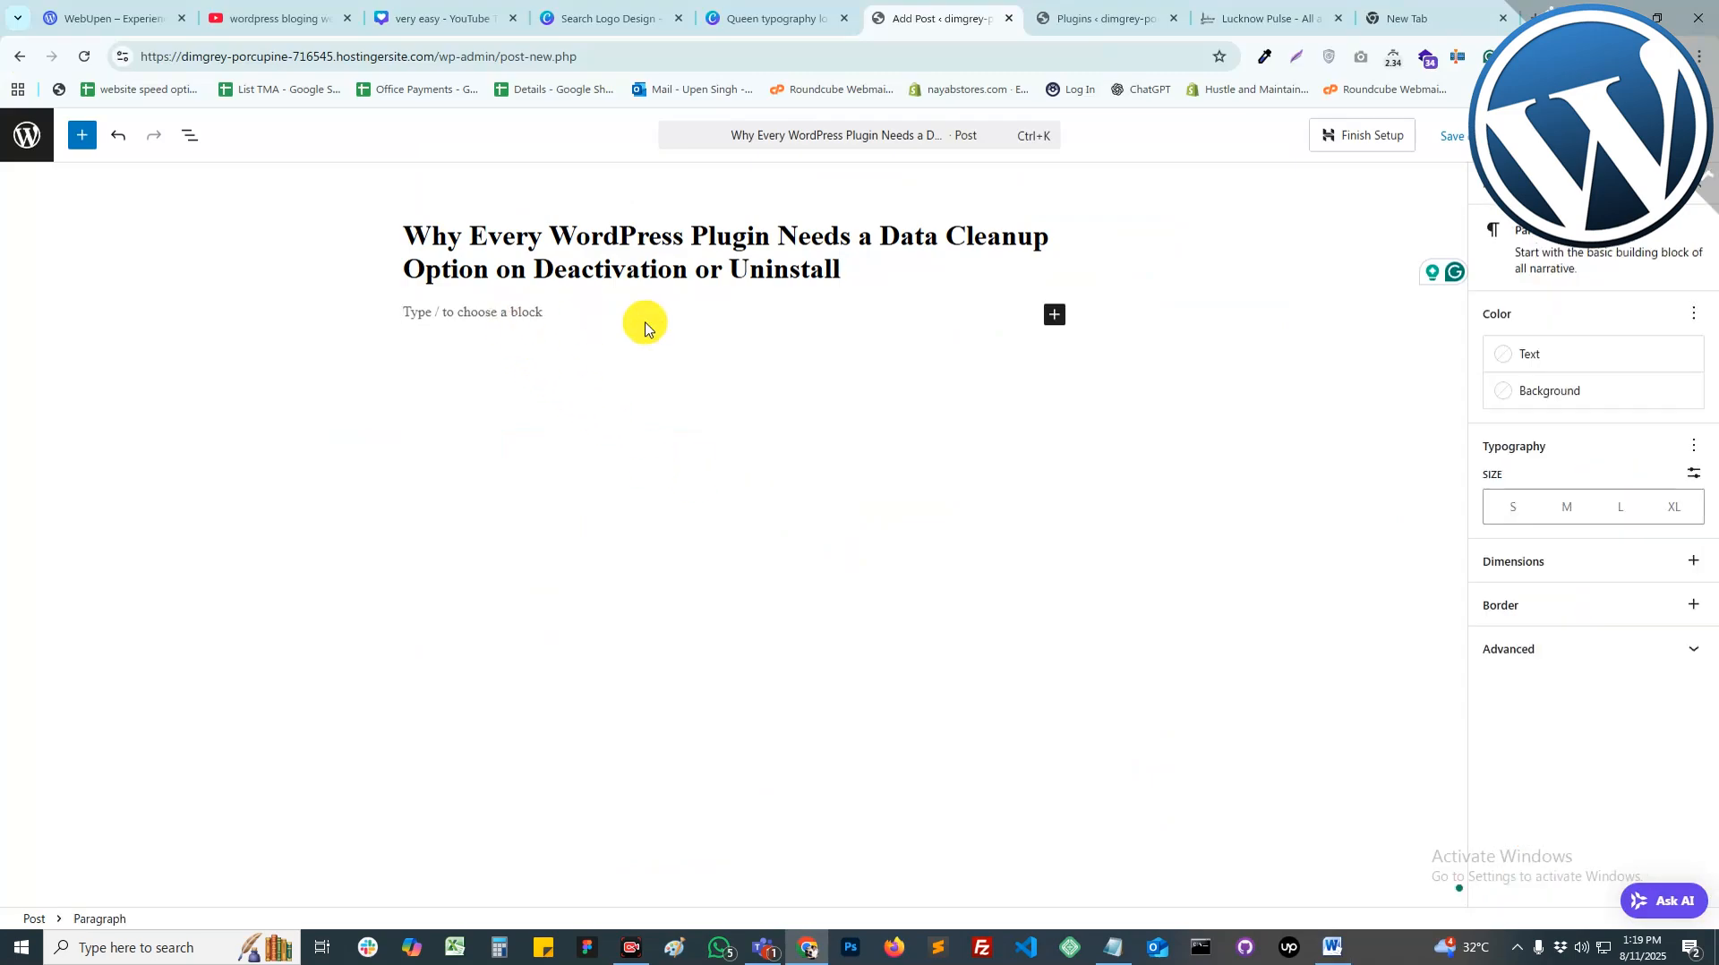
# Step: Paste the article body and make Understanding the Problem and How WordPress Handles Plugin Uninstalls headings
pyautogui.hotkey('ctrl', 'v')
pyautogui.scroll(20, 680, 376)
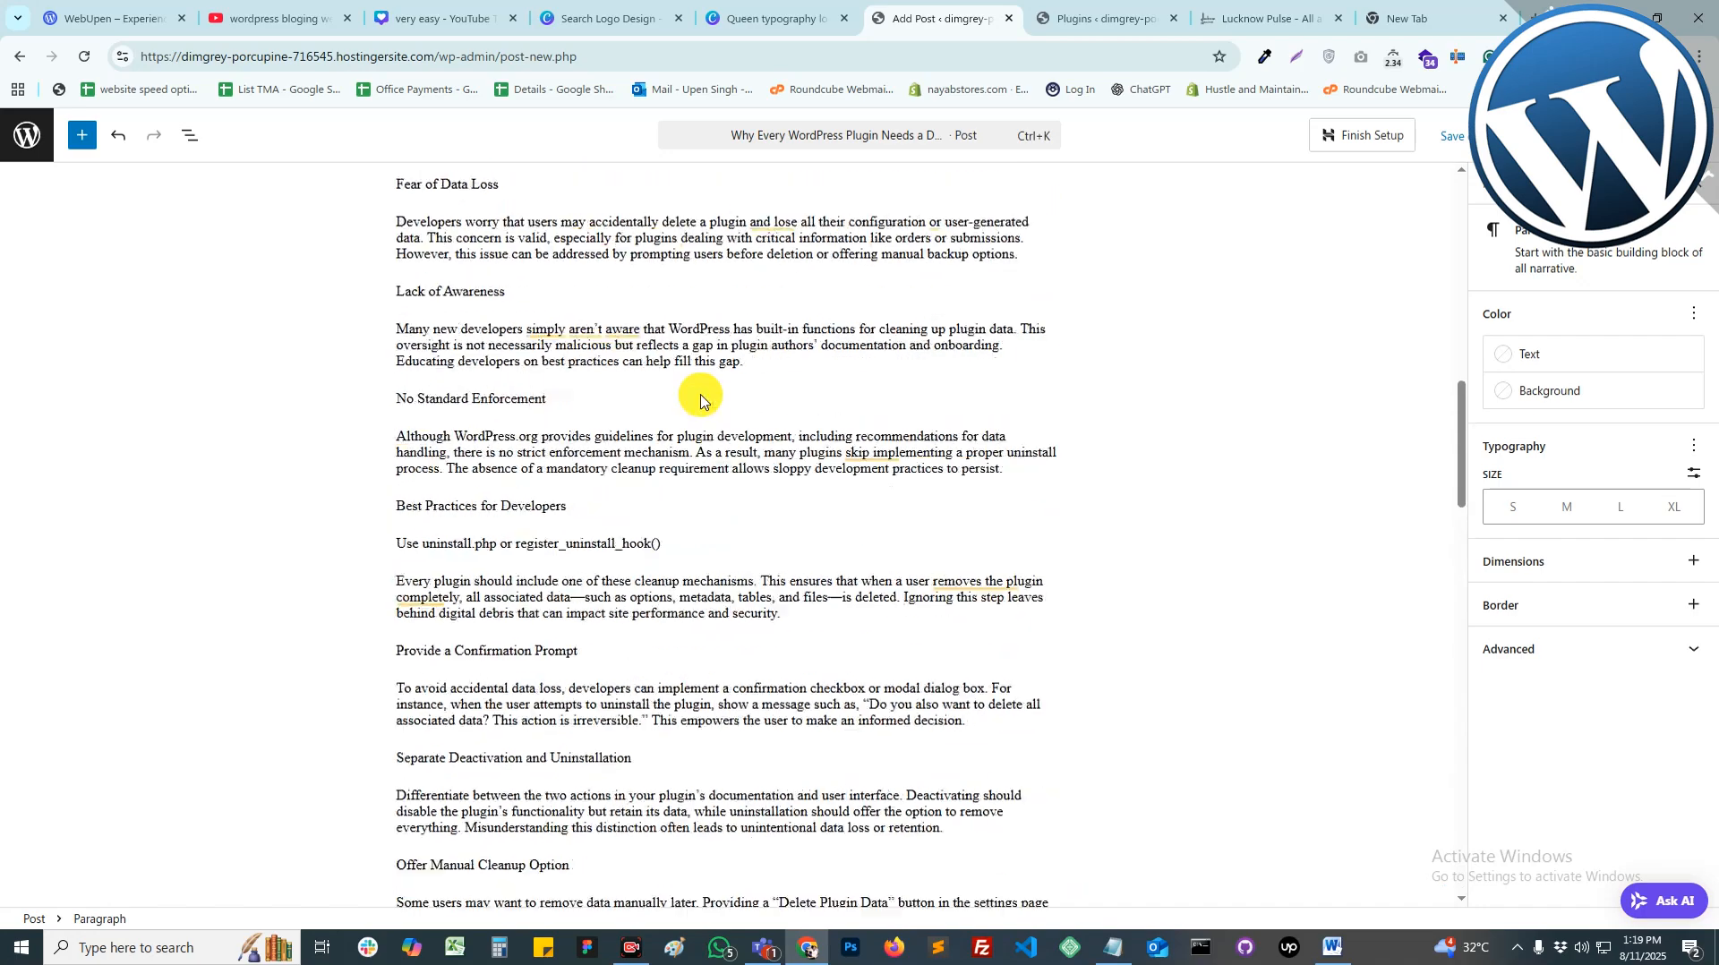
pyautogui.scroll(15, 700, 398)
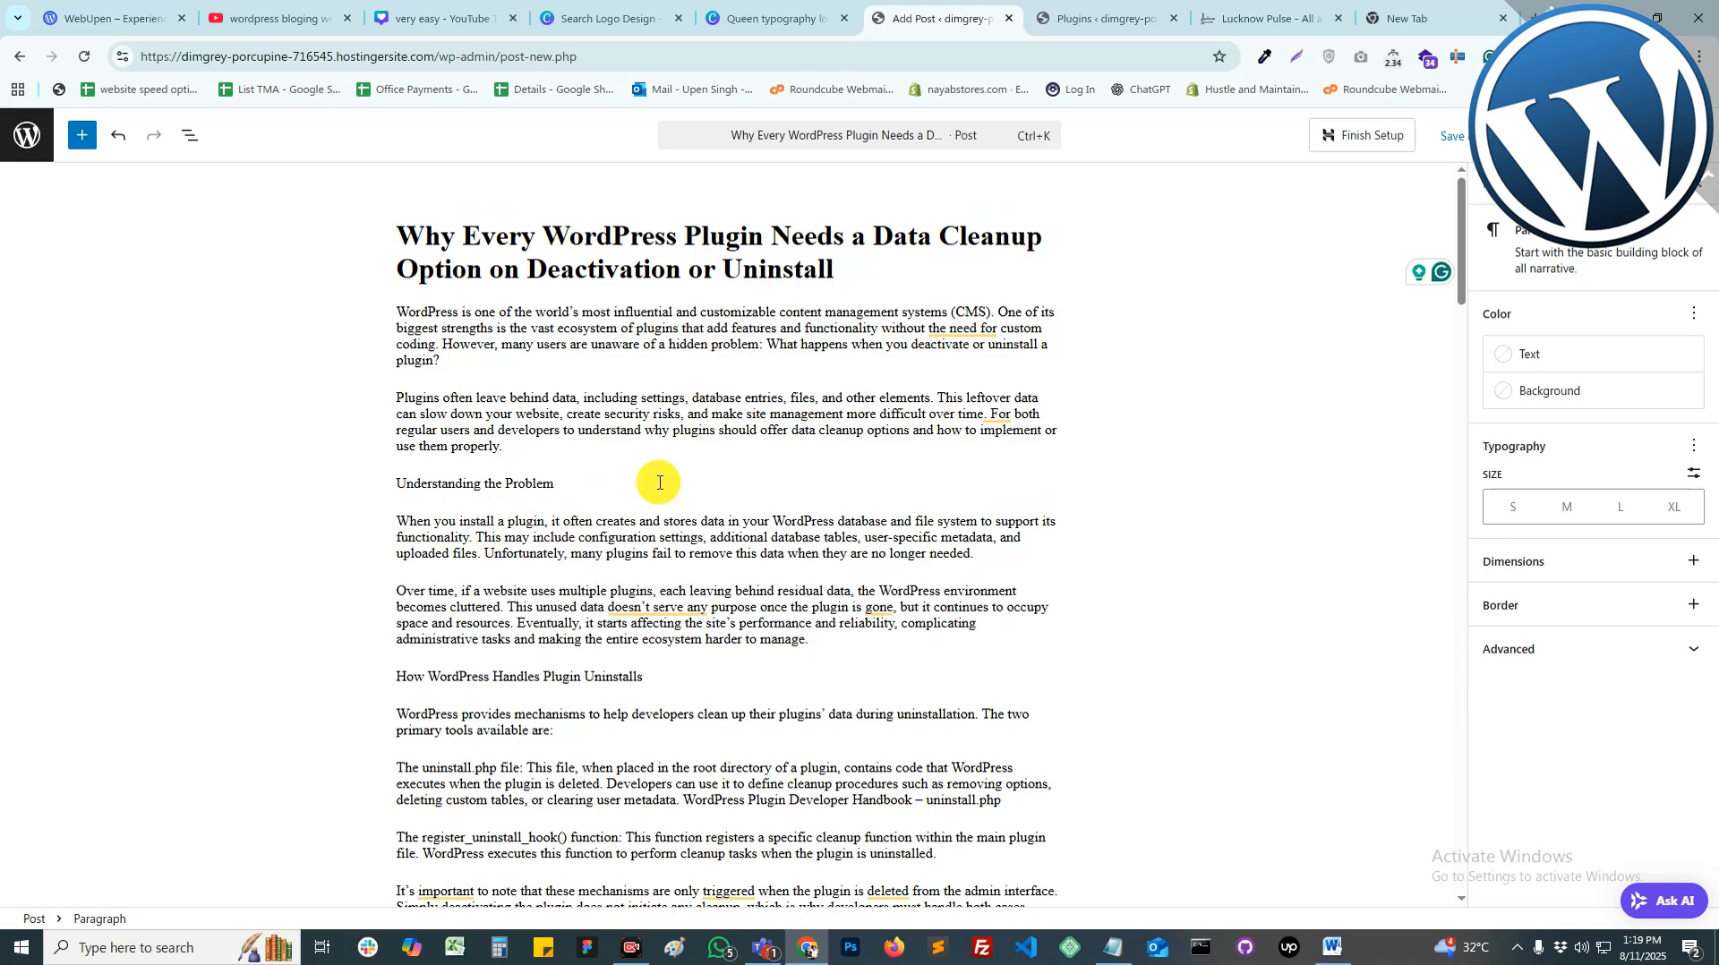
pyautogui.moveTo(398, 484); pyautogui.dragTo(552, 488)
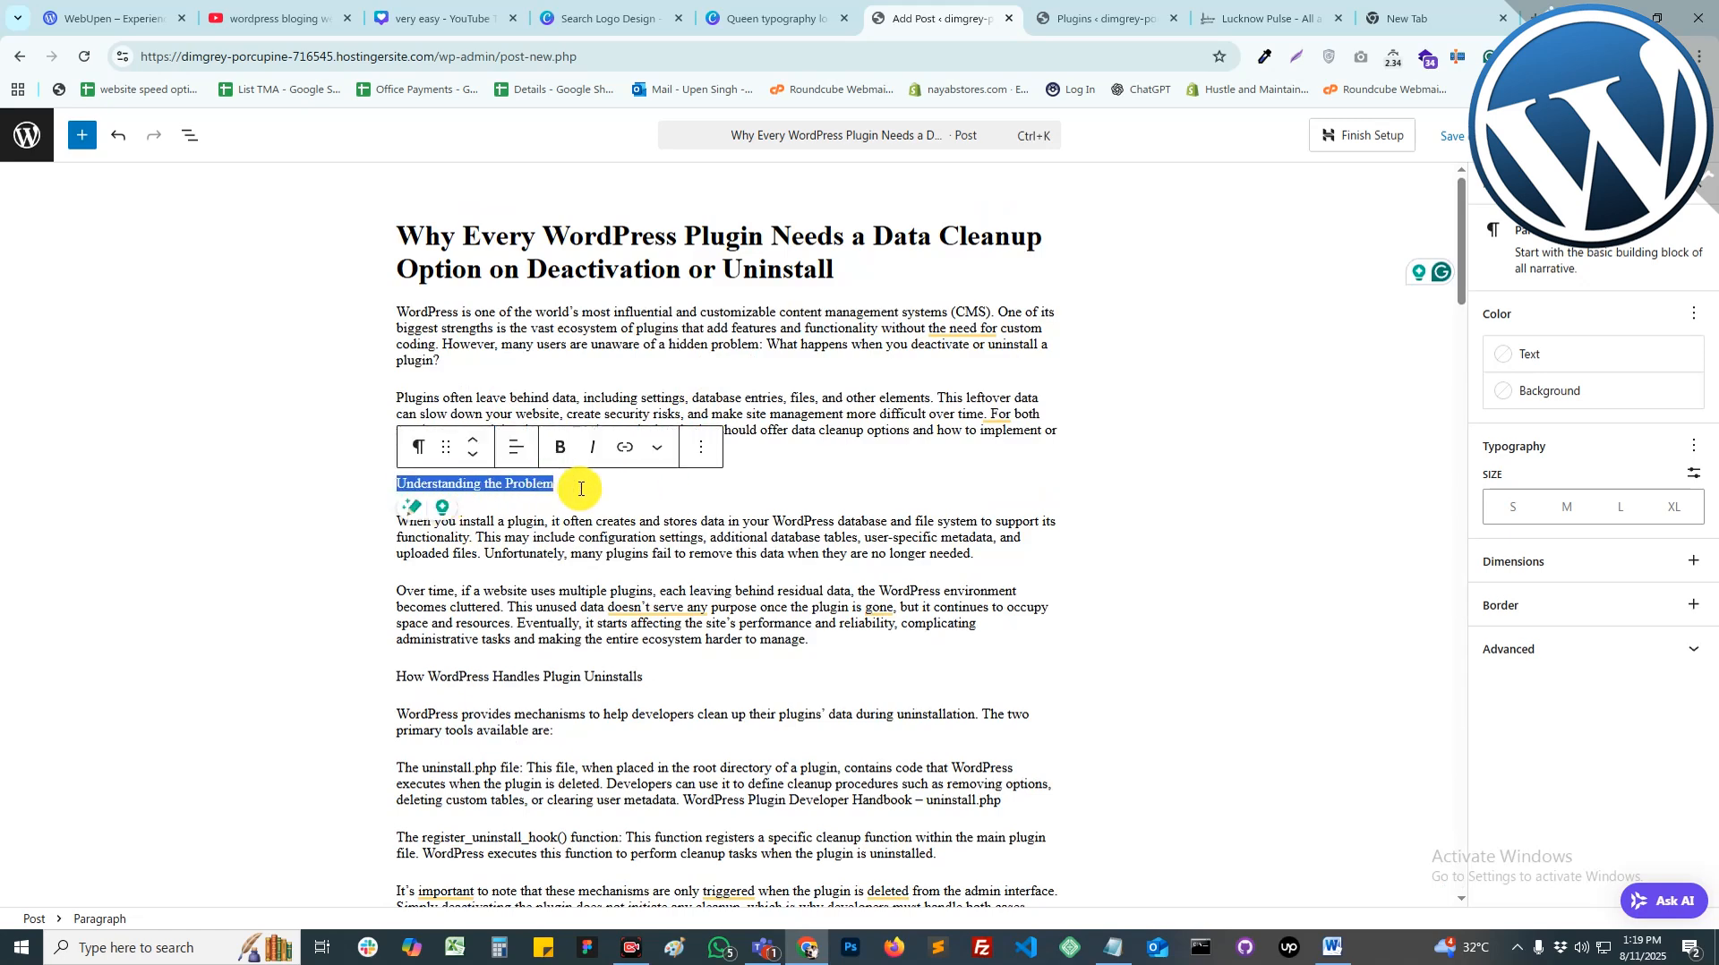
pyautogui.click(417, 452)
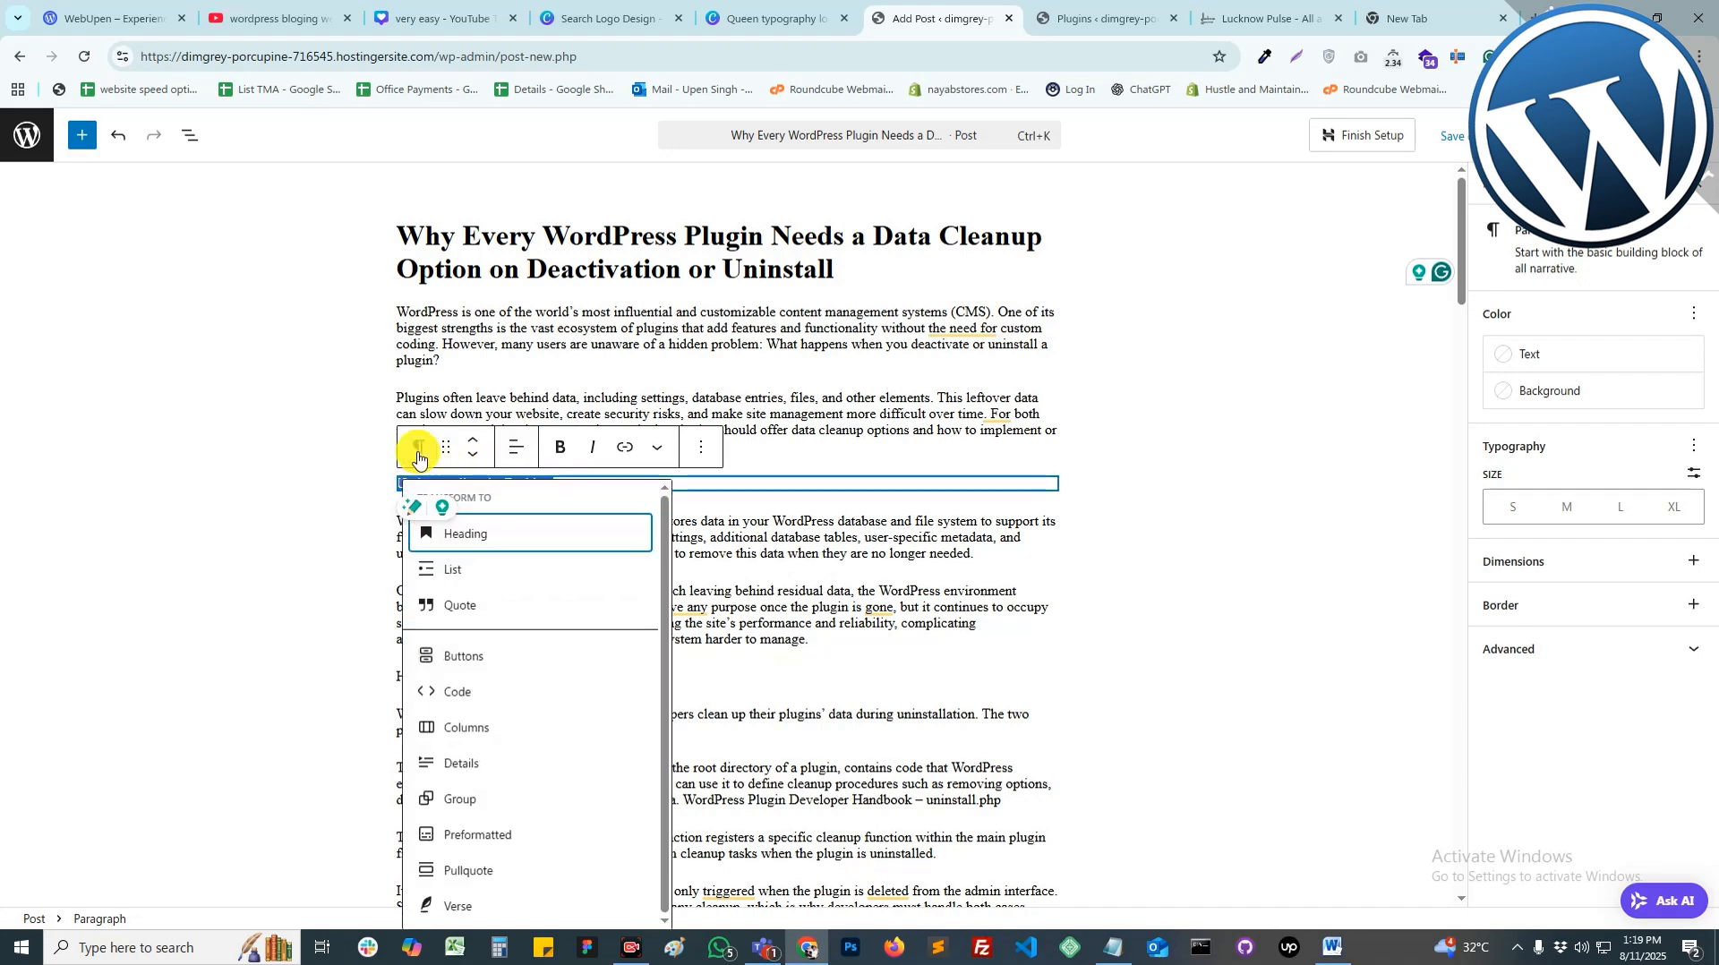
pyautogui.click(473, 545)
pyautogui.scroll(-2, 627, 556)
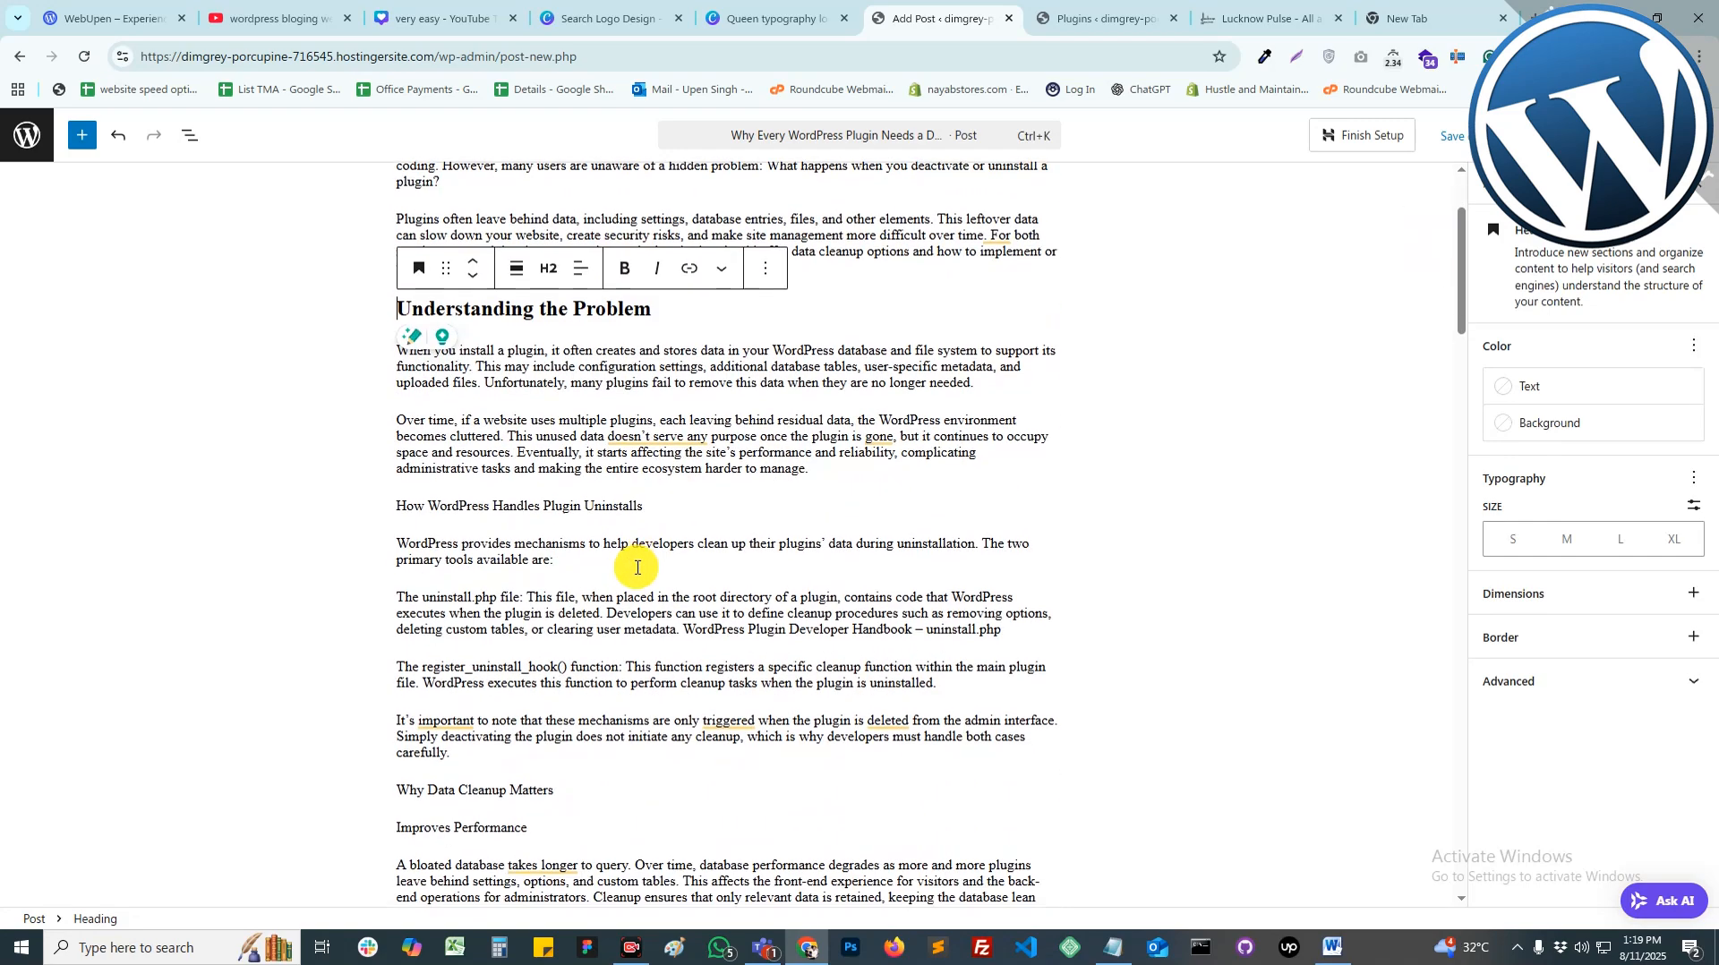
pyautogui.moveTo(642, 506); pyautogui.dragTo(394, 506)
pyautogui.click(426, 462)
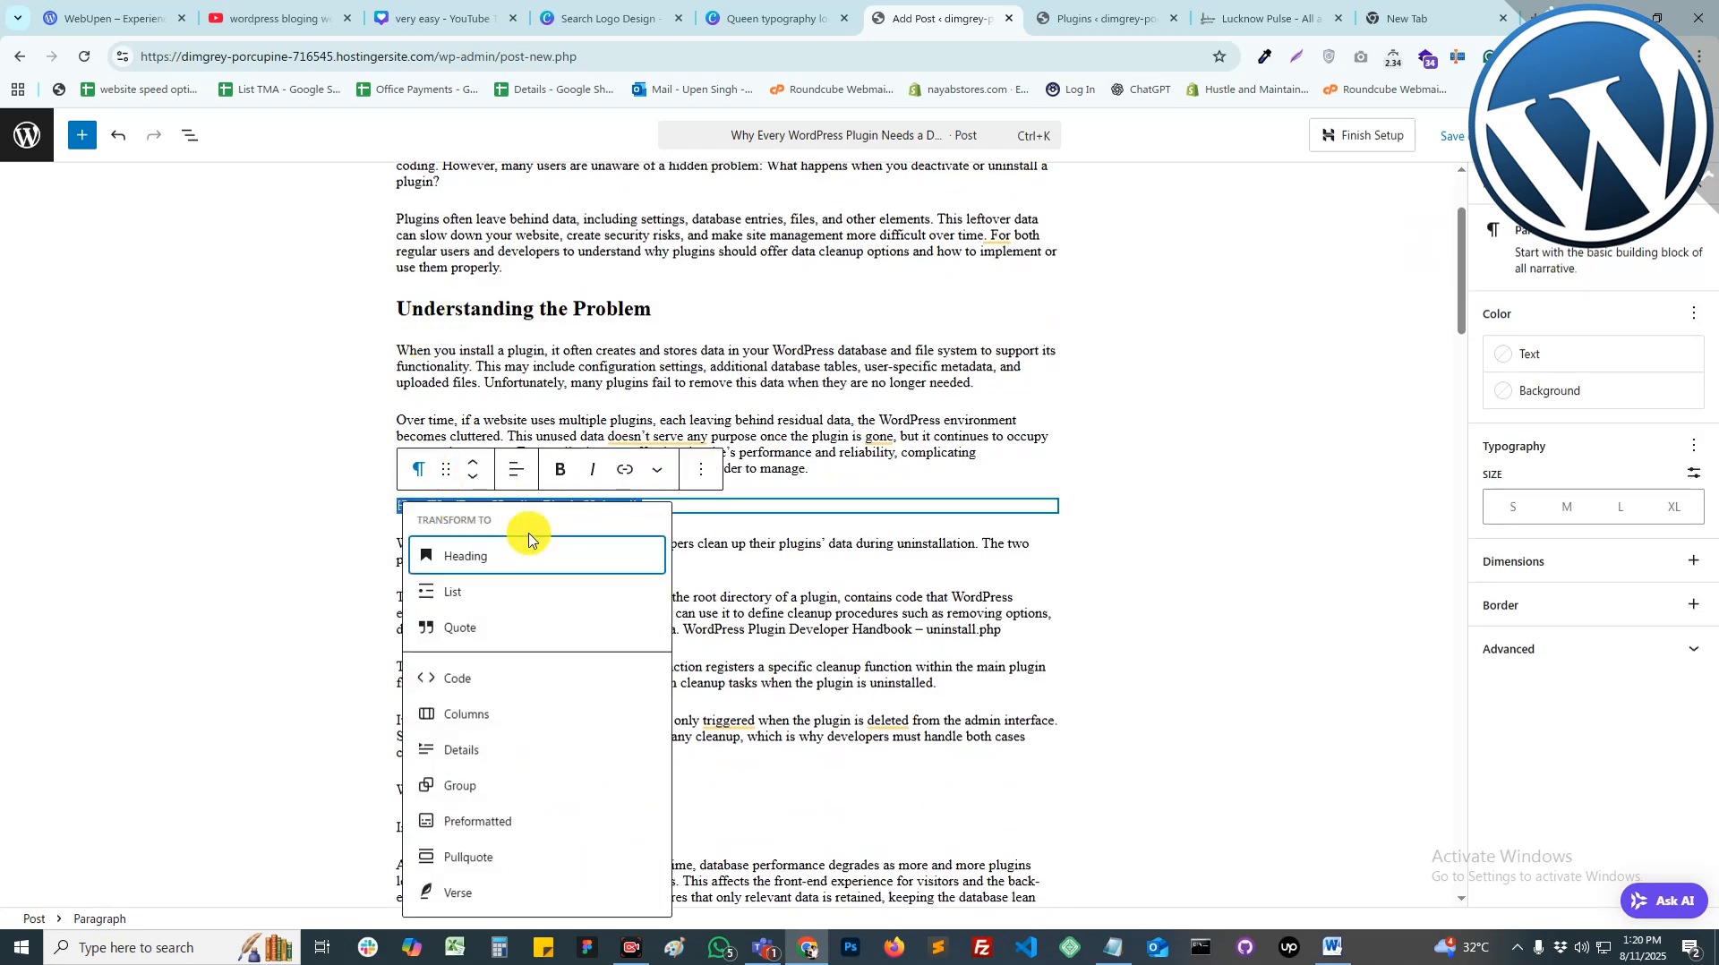
pyautogui.scroll(-1, 564, 502)
pyautogui.click(571, 500)
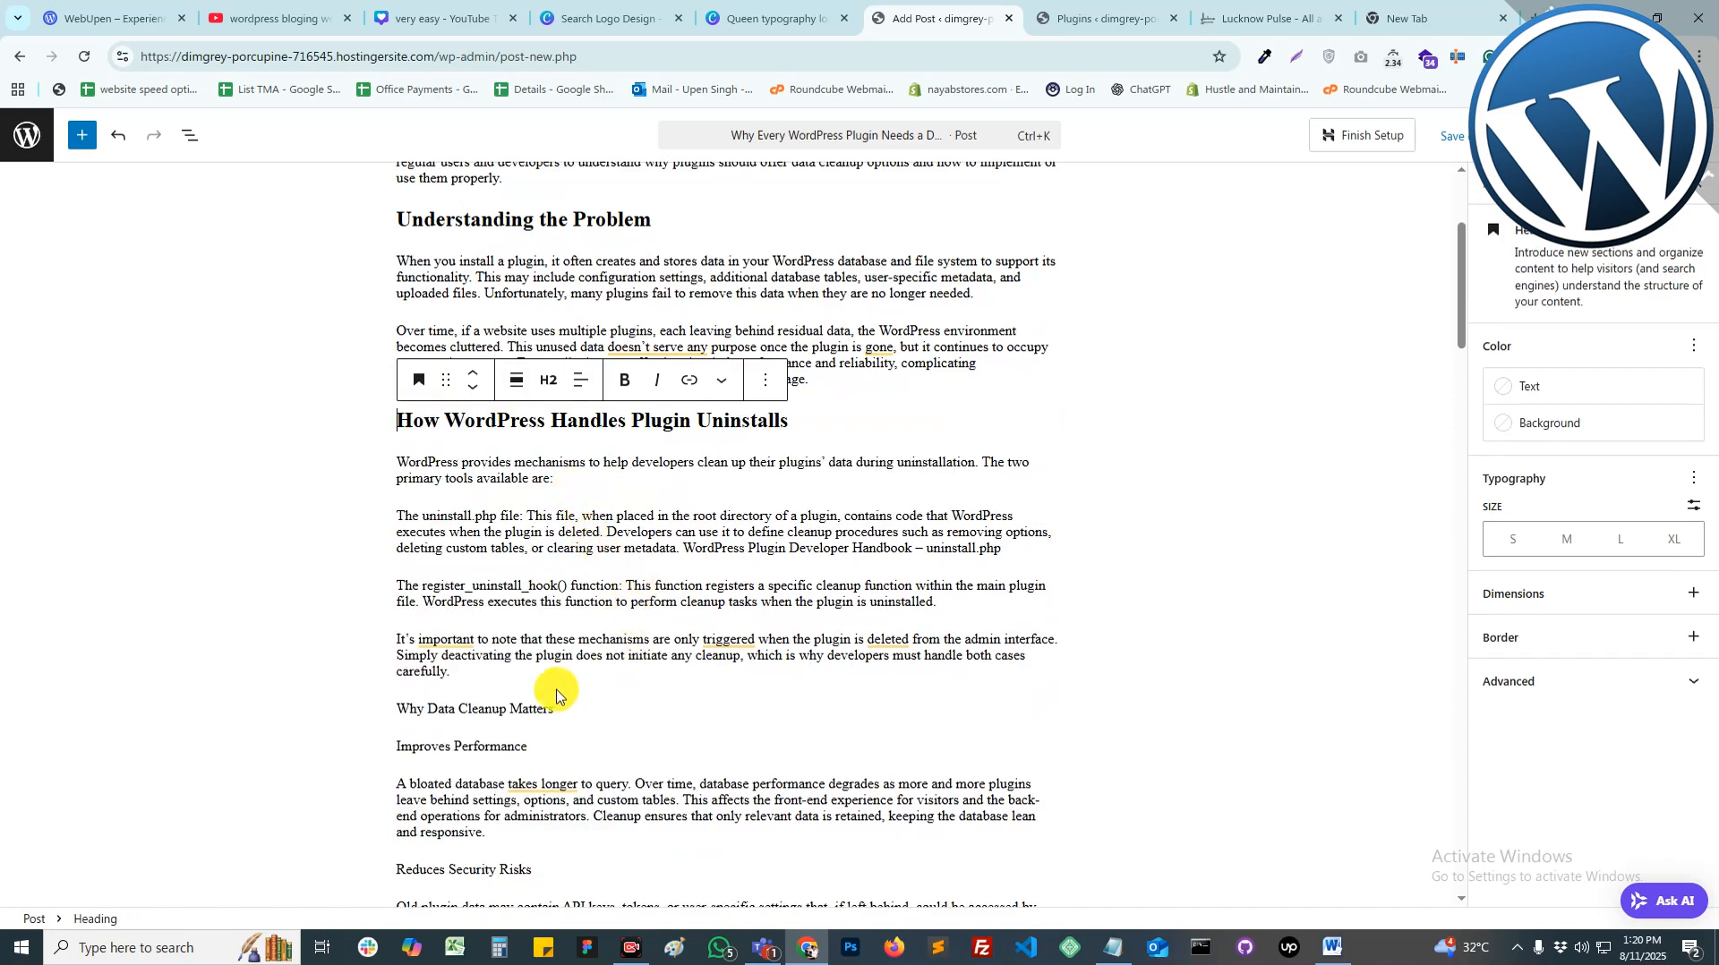
# Step: Turn Why Data Cleanup Matters, Simplifies Troubleshooting and Reduces Security Risks into headings
pyautogui.moveTo(557, 709); pyautogui.dragTo(399, 708)
pyautogui.click(418, 672)
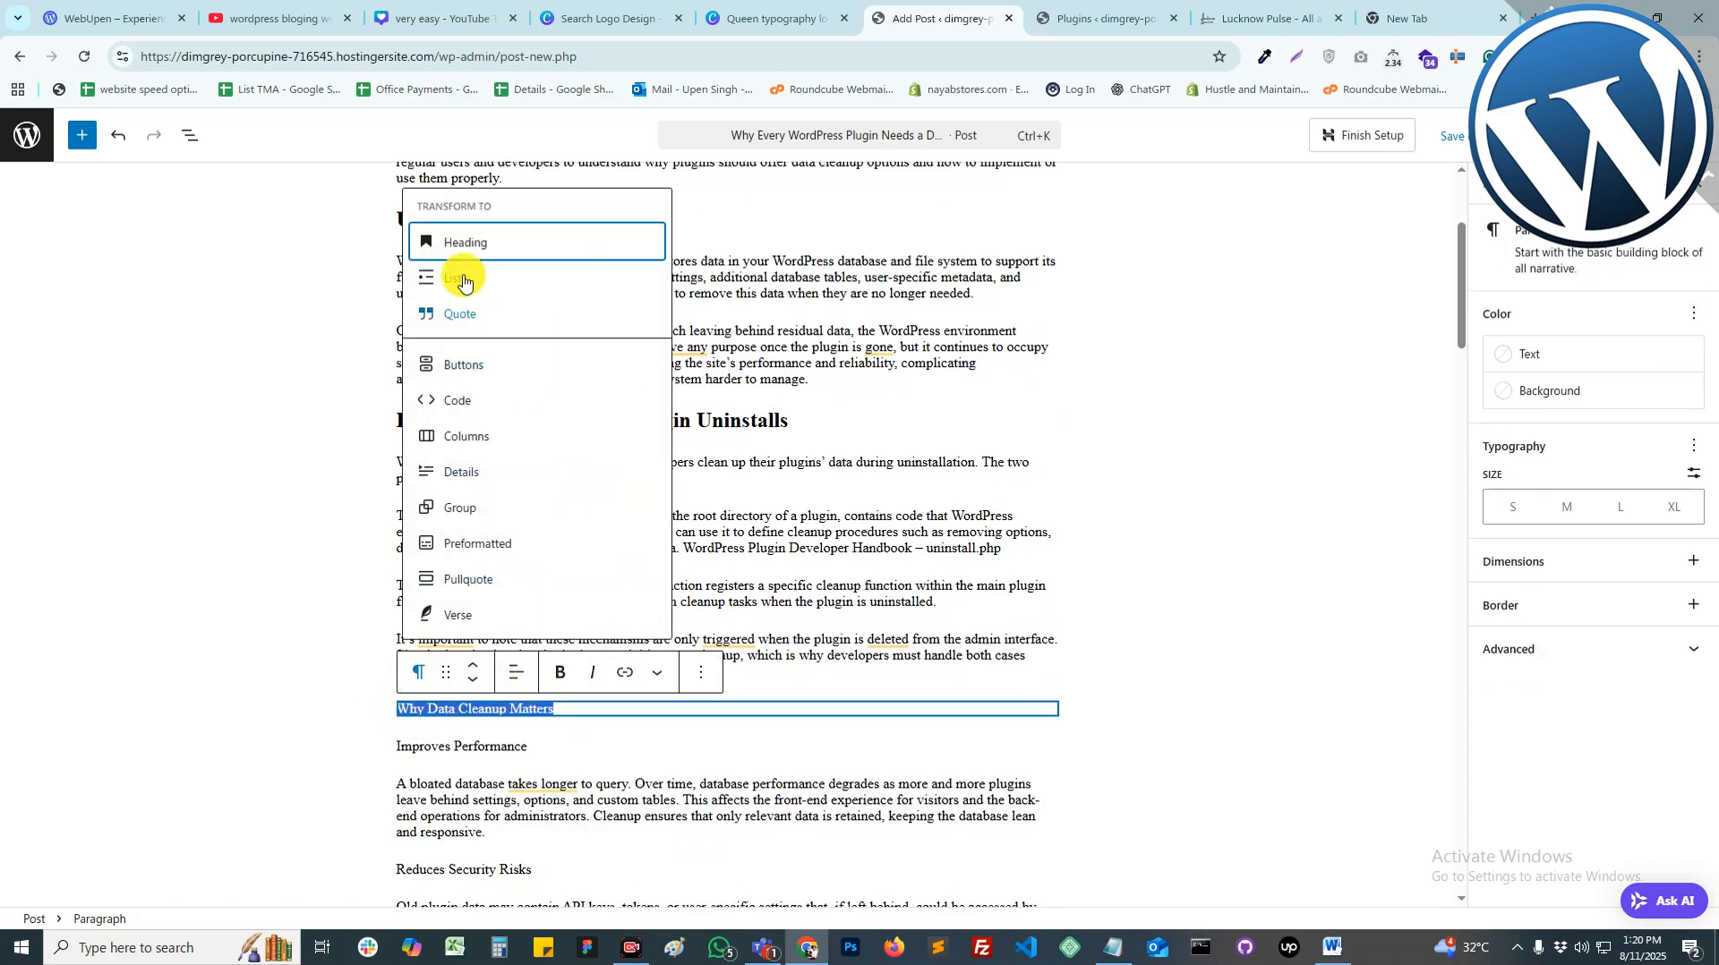
pyautogui.click(466, 242)
pyautogui.scroll(-7, 582, 385)
pyautogui.moveTo(555, 359); pyautogui.dragTo(397, 359)
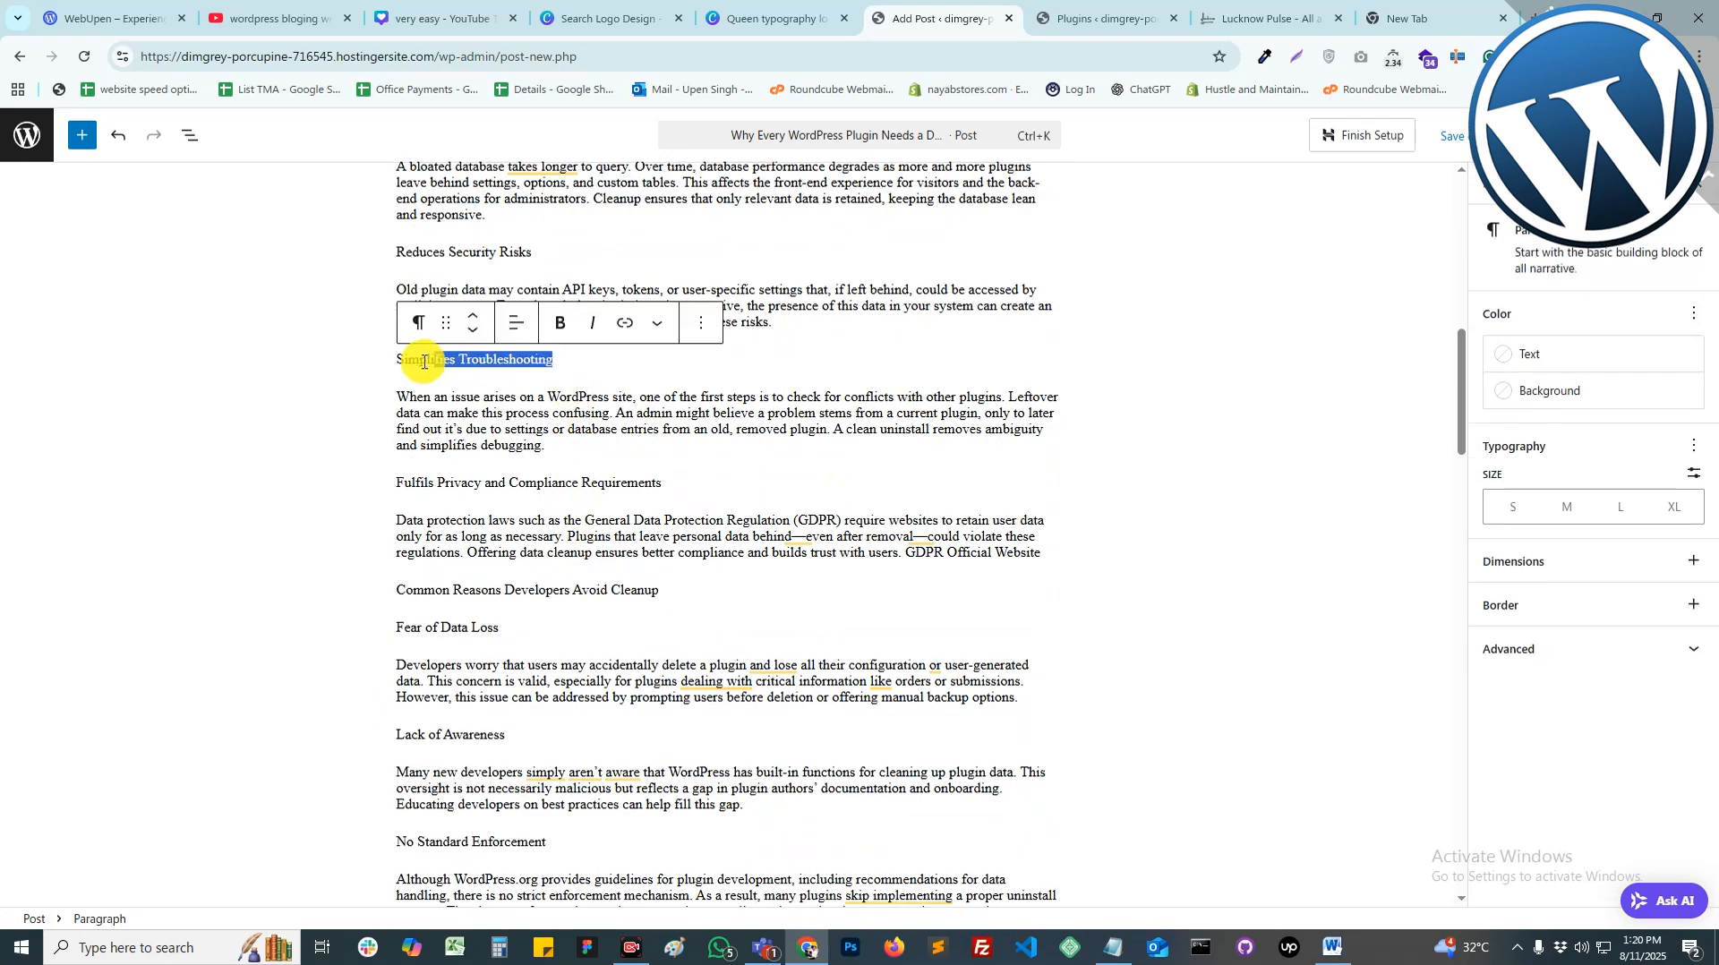
pyautogui.click(420, 321)
pyautogui.click(456, 387)
pyautogui.moveTo(533, 252); pyautogui.dragTo(397, 252)
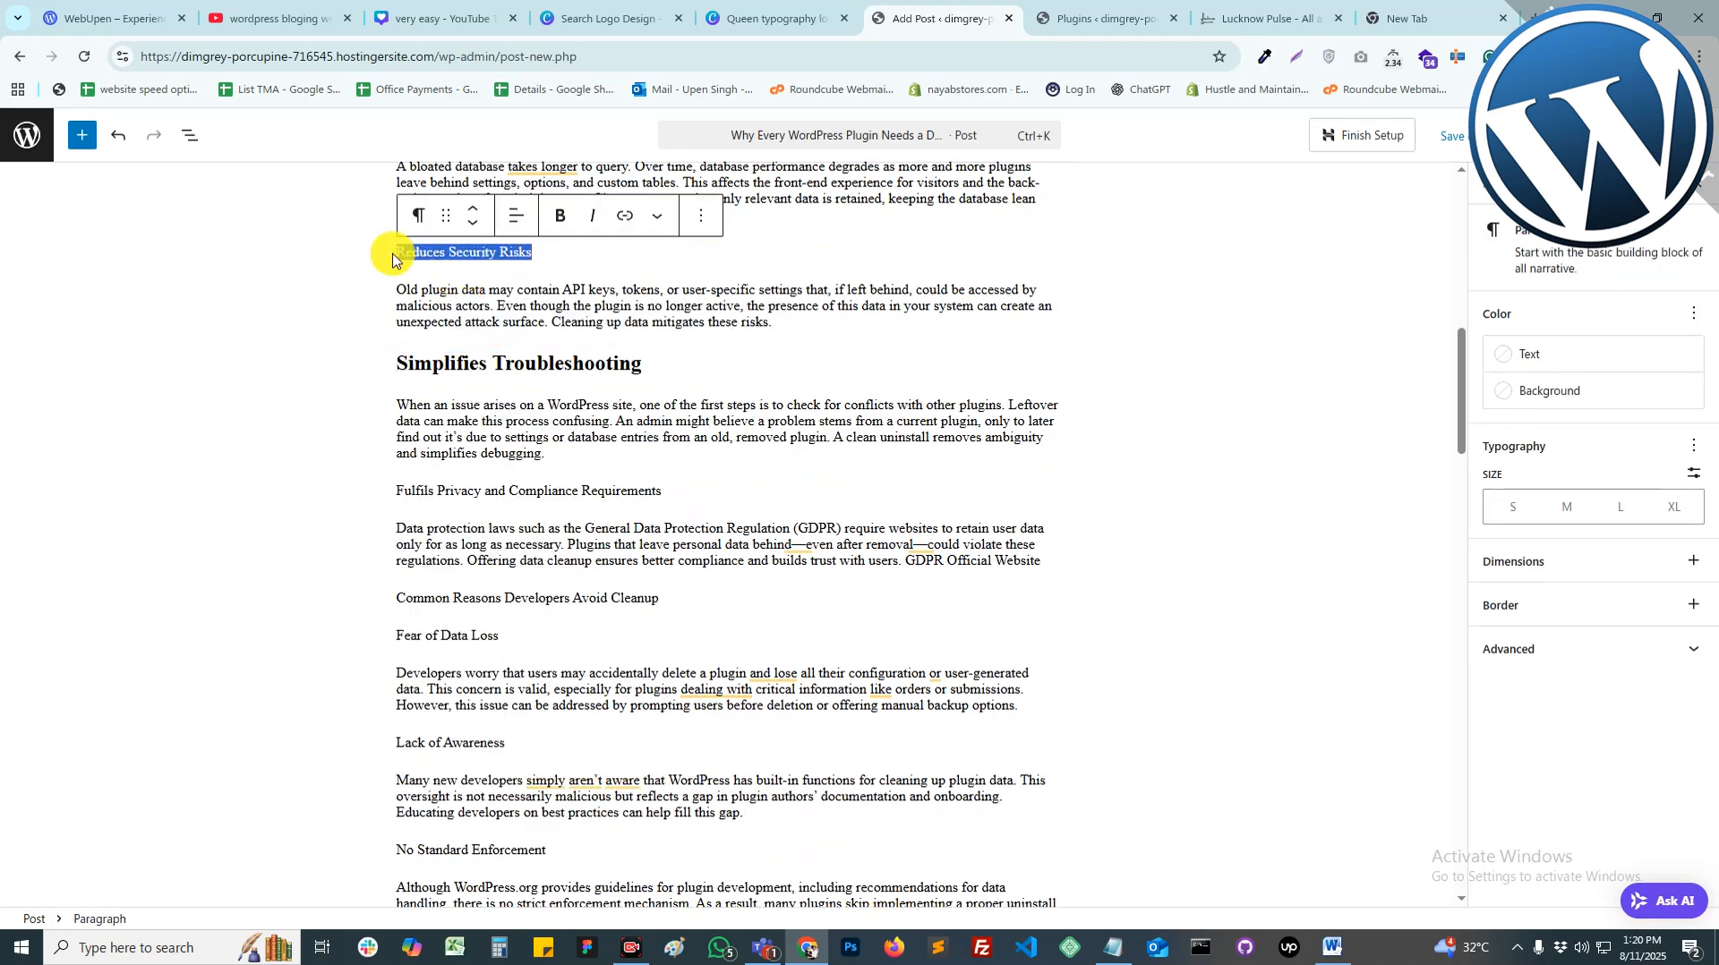
pyautogui.click(418, 215)
pyautogui.click(466, 299)
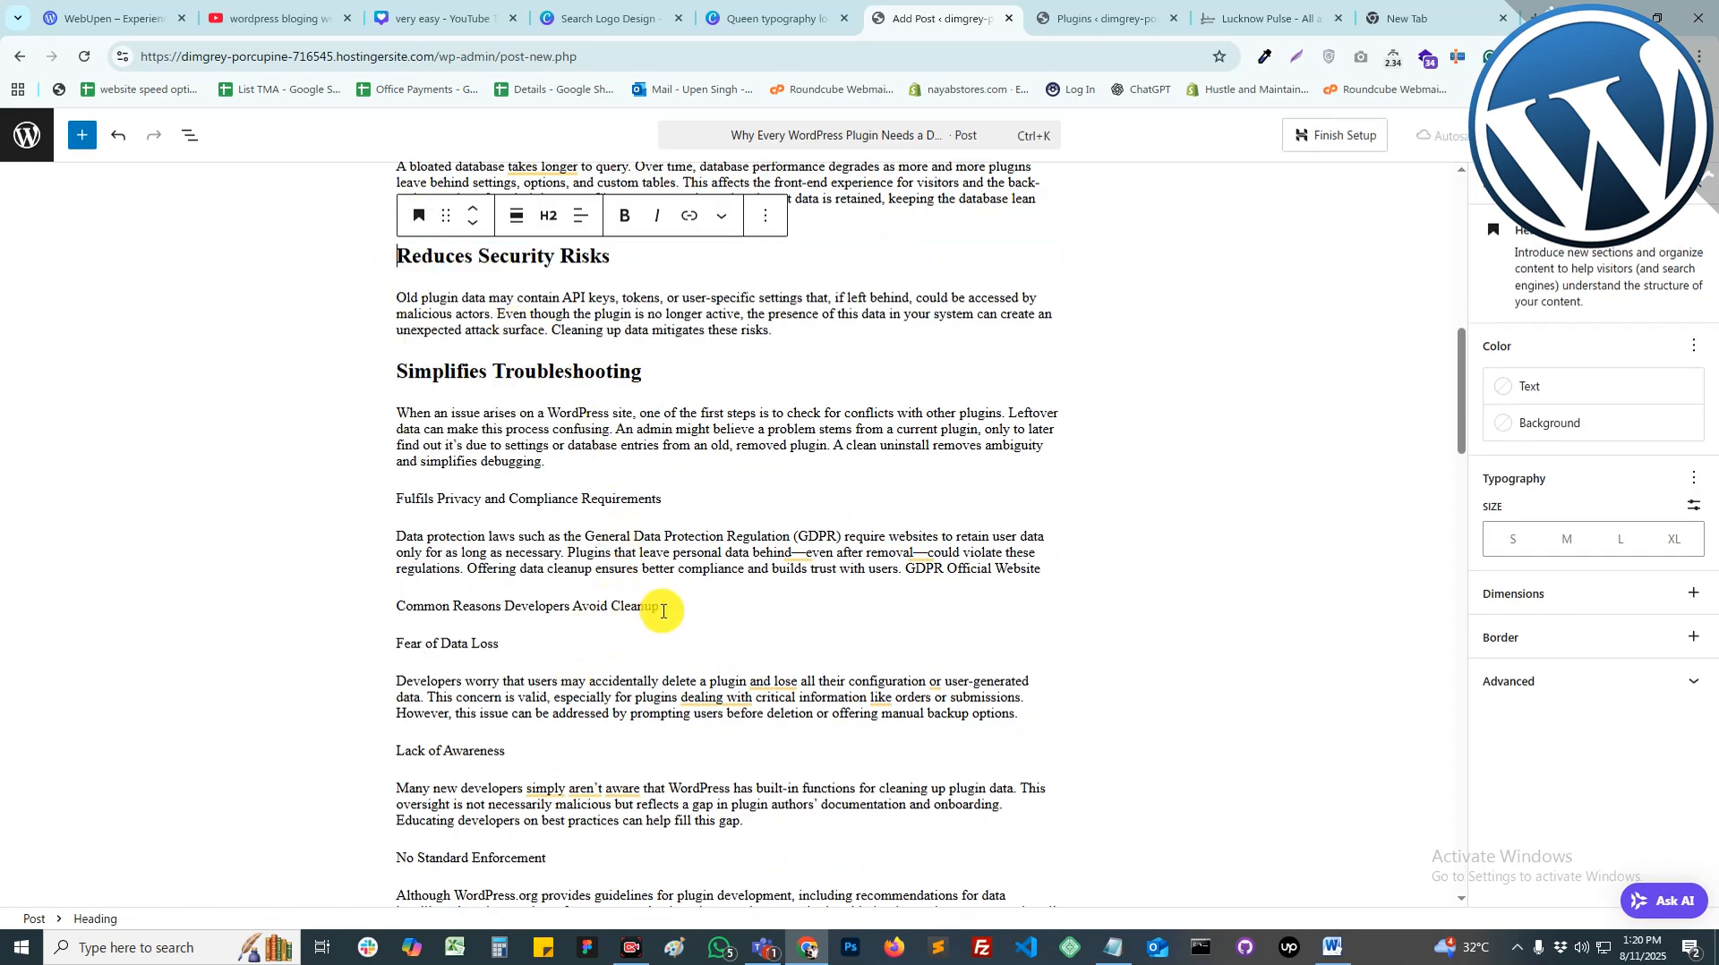
# Step: Turn Common Reasons Developers Avoid Cleanup and Fulfils Privacy and Compliance Requirements into headings
pyautogui.moveTo(660, 606); pyautogui.dragTo(397, 607)
pyautogui.click(418, 570)
pyautogui.click(464, 175)
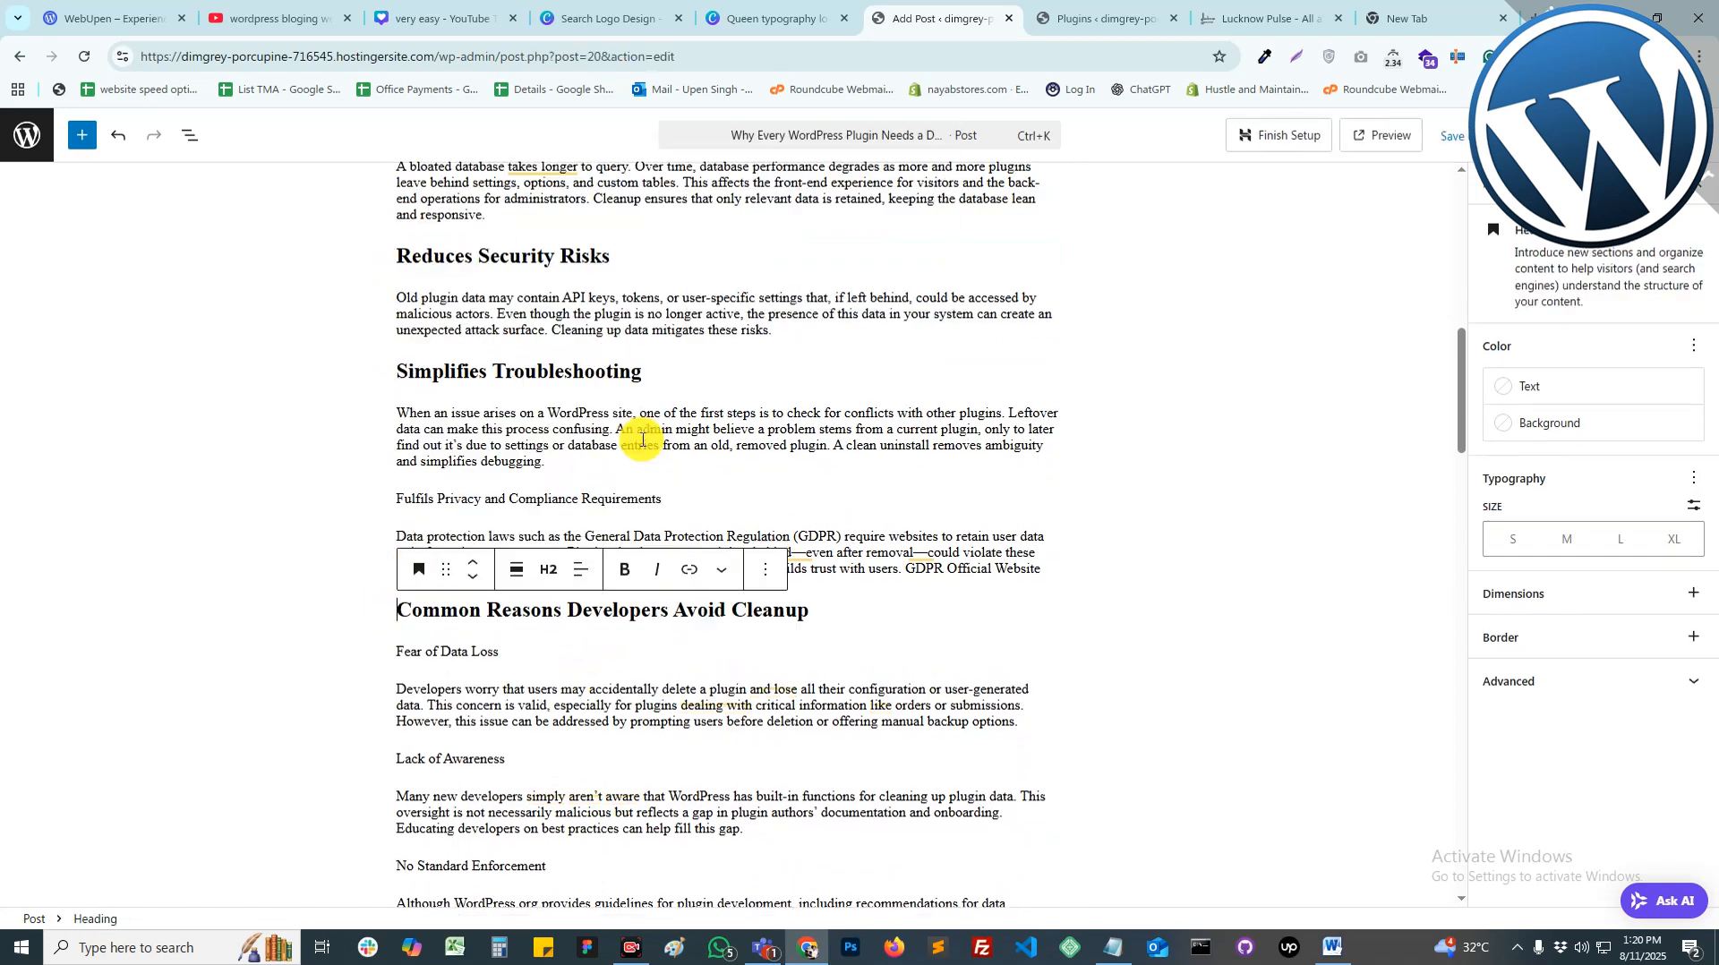
pyautogui.moveTo(576, 497); pyautogui.dragTo(397, 497)
pyautogui.click(418, 462)
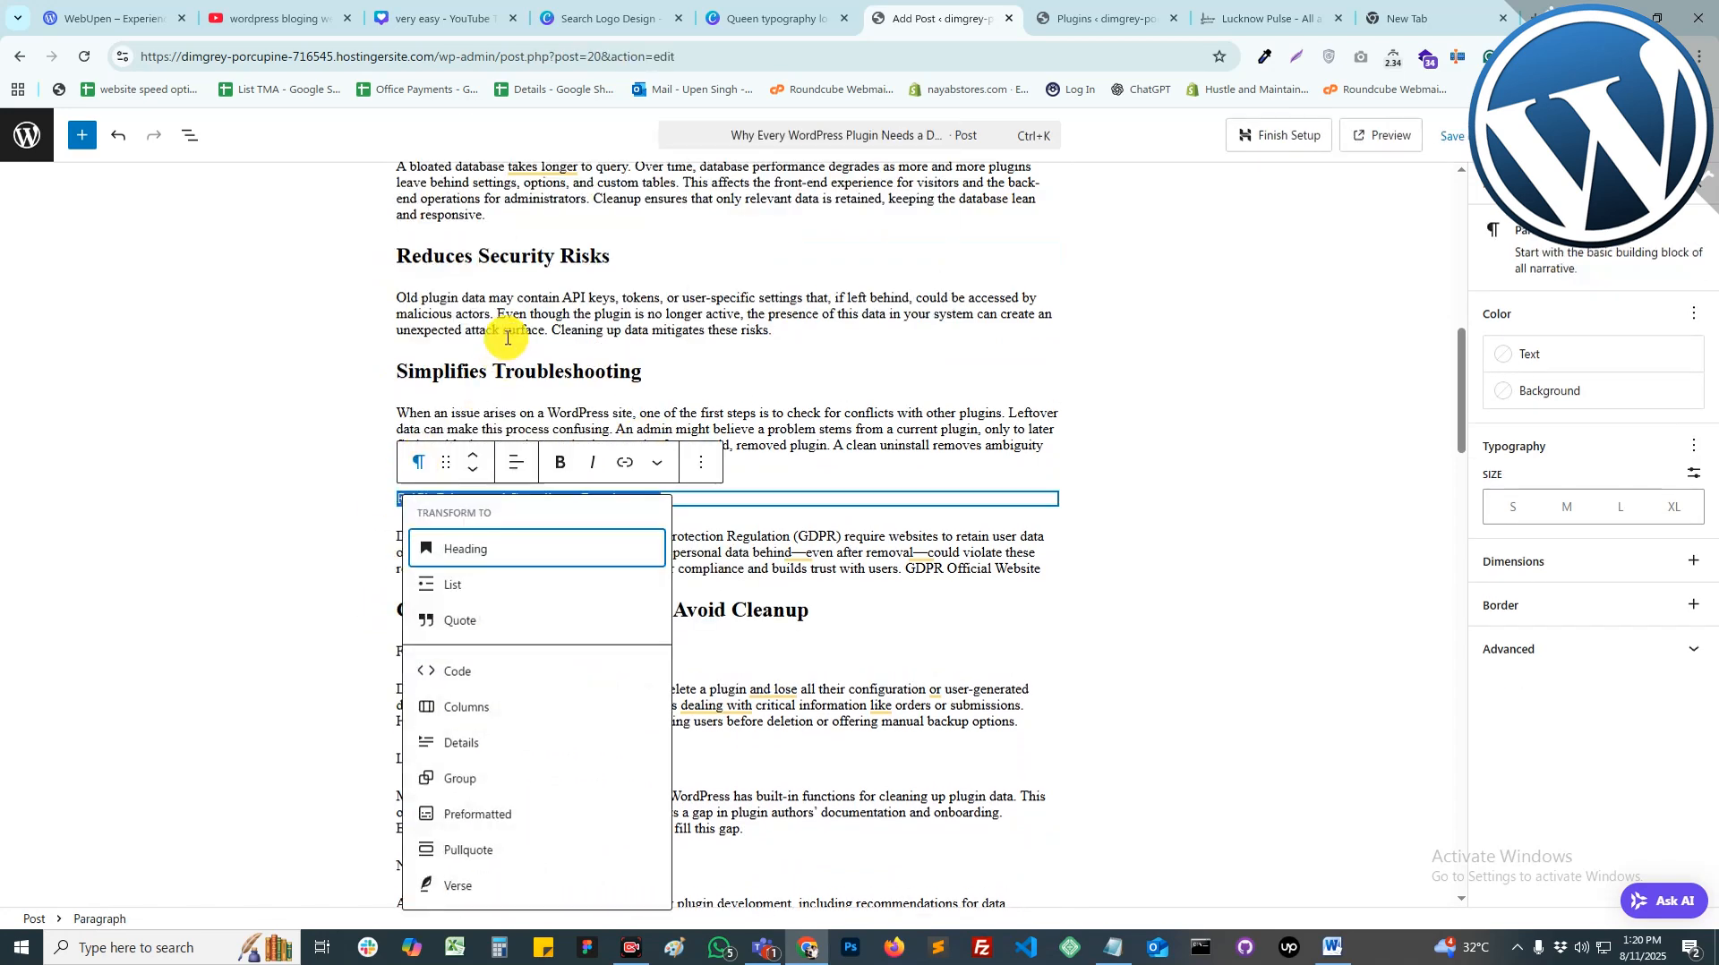
pyautogui.click(480, 549)
# Step: Make No Standard Enforcement an H3 heading, Lack of Awareness a heading, then show Post settings
pyautogui.scroll(-4, 603, 541)
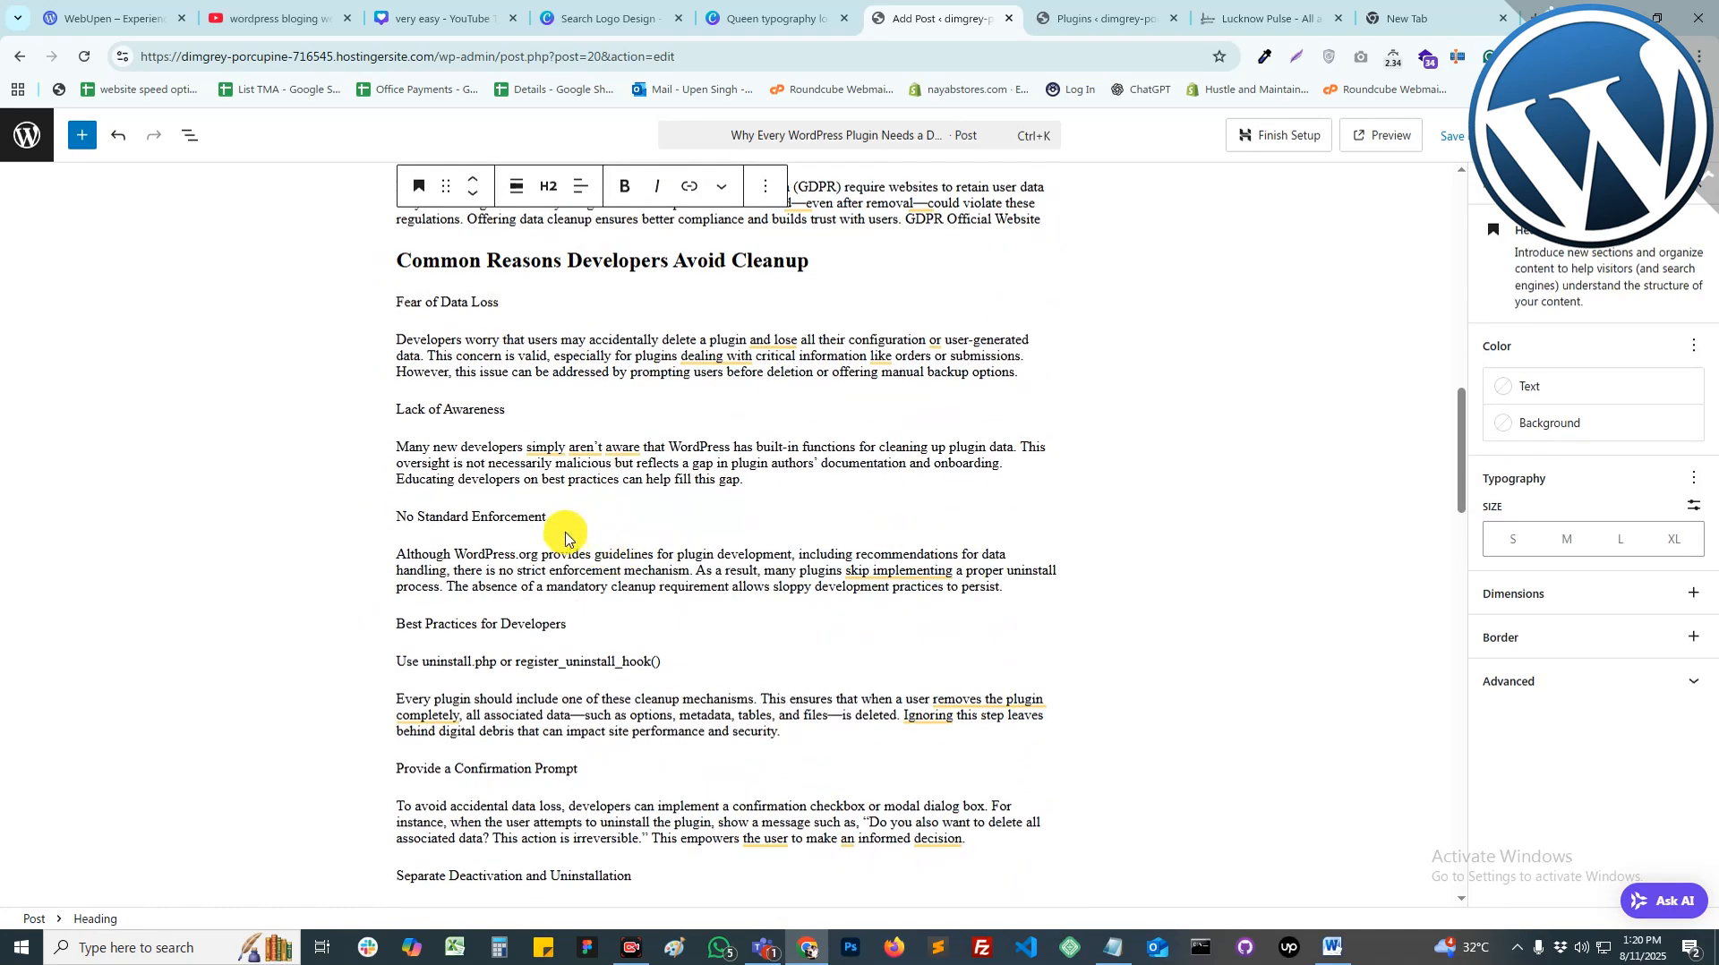
pyautogui.moveTo(565, 537); pyautogui.dragTo(431, 519)
pyautogui.click(418, 480)
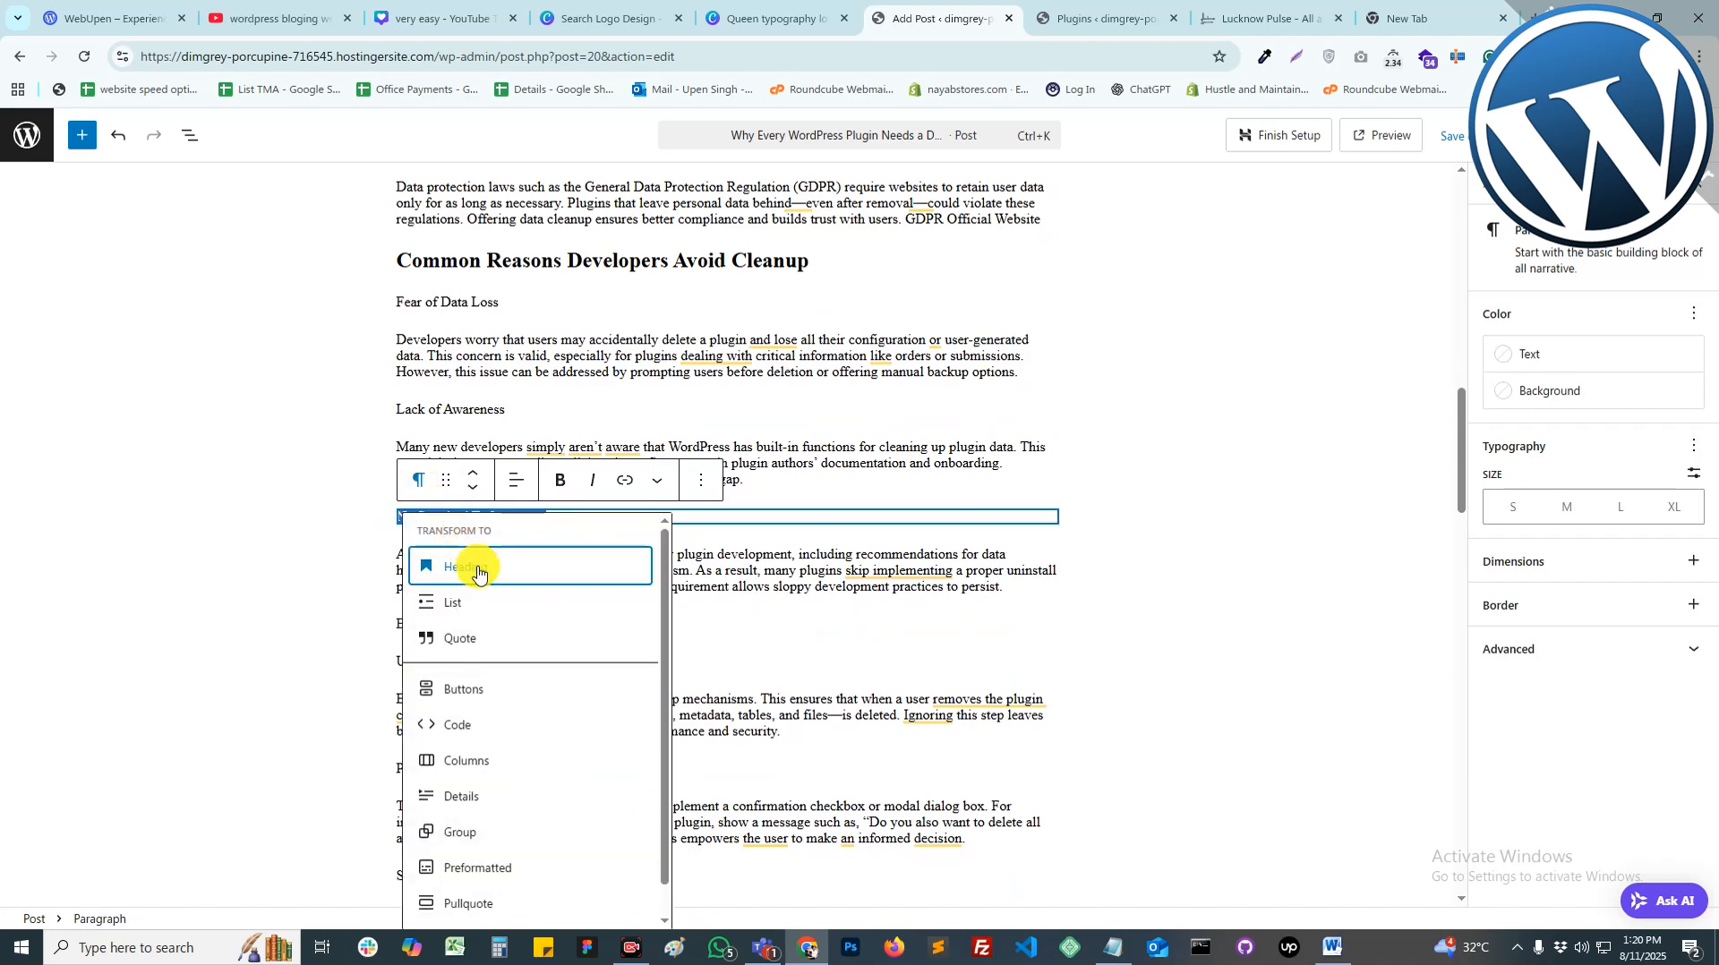
pyautogui.click(440, 560)
pyautogui.click(542, 484)
pyautogui.click(573, 595)
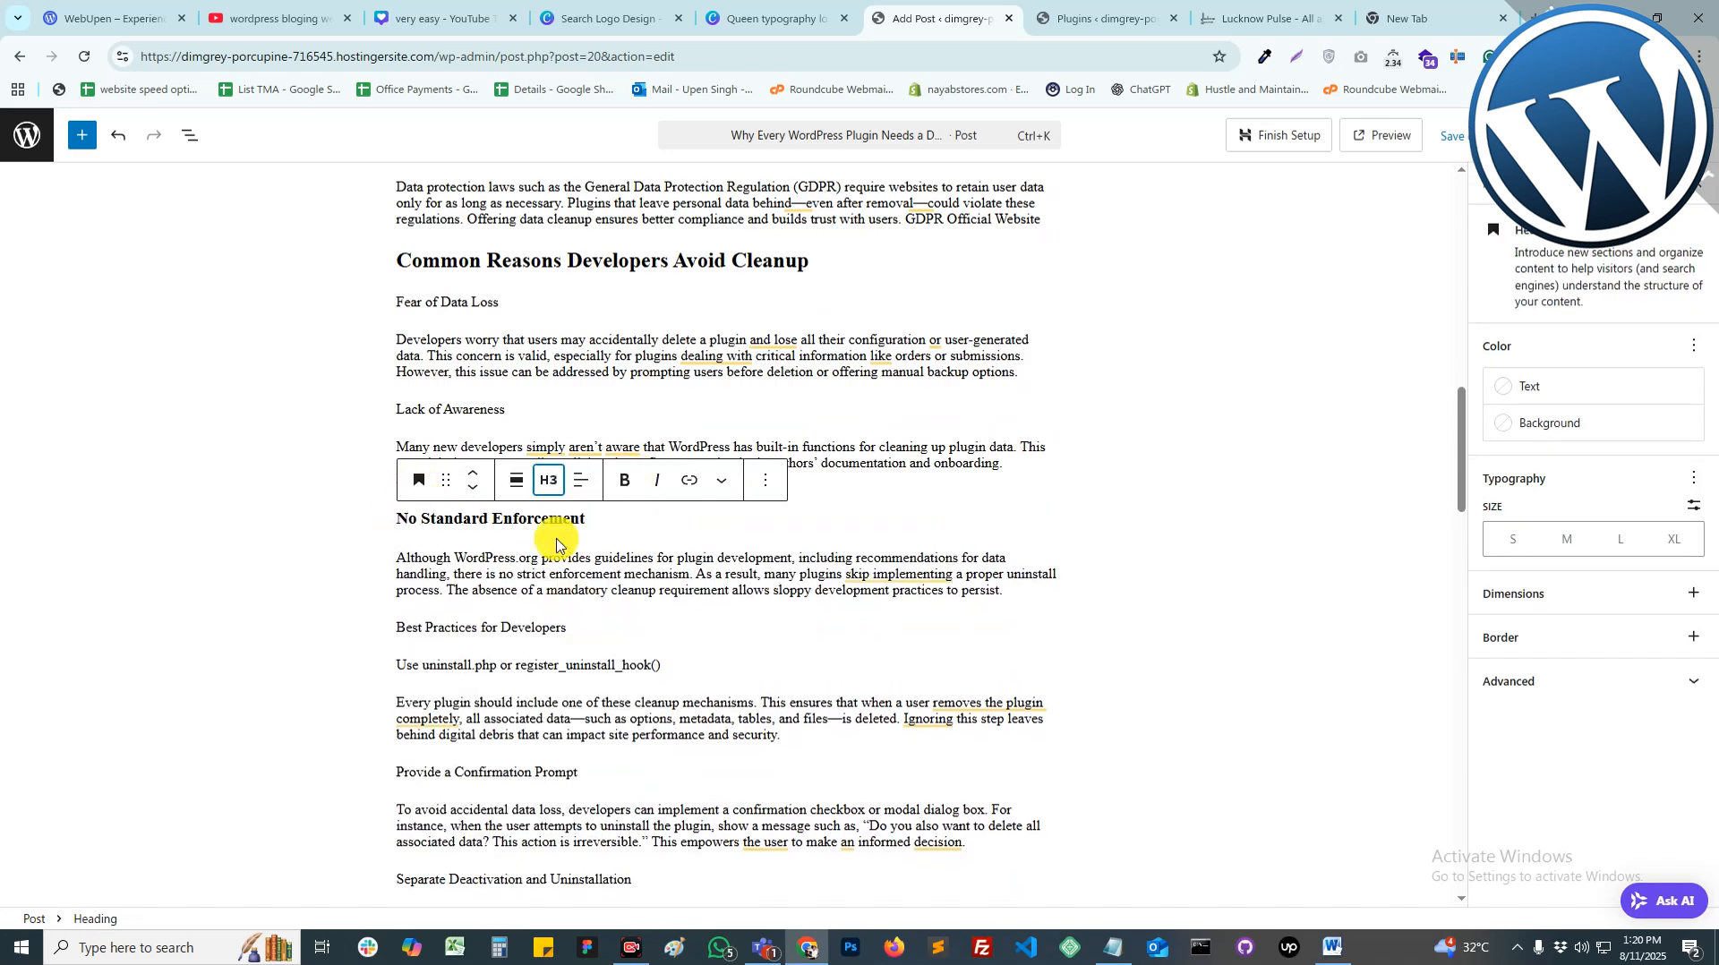
pyautogui.moveTo(507, 409); pyautogui.dragTo(401, 398)
pyautogui.click(418, 373)
pyautogui.click(457, 452)
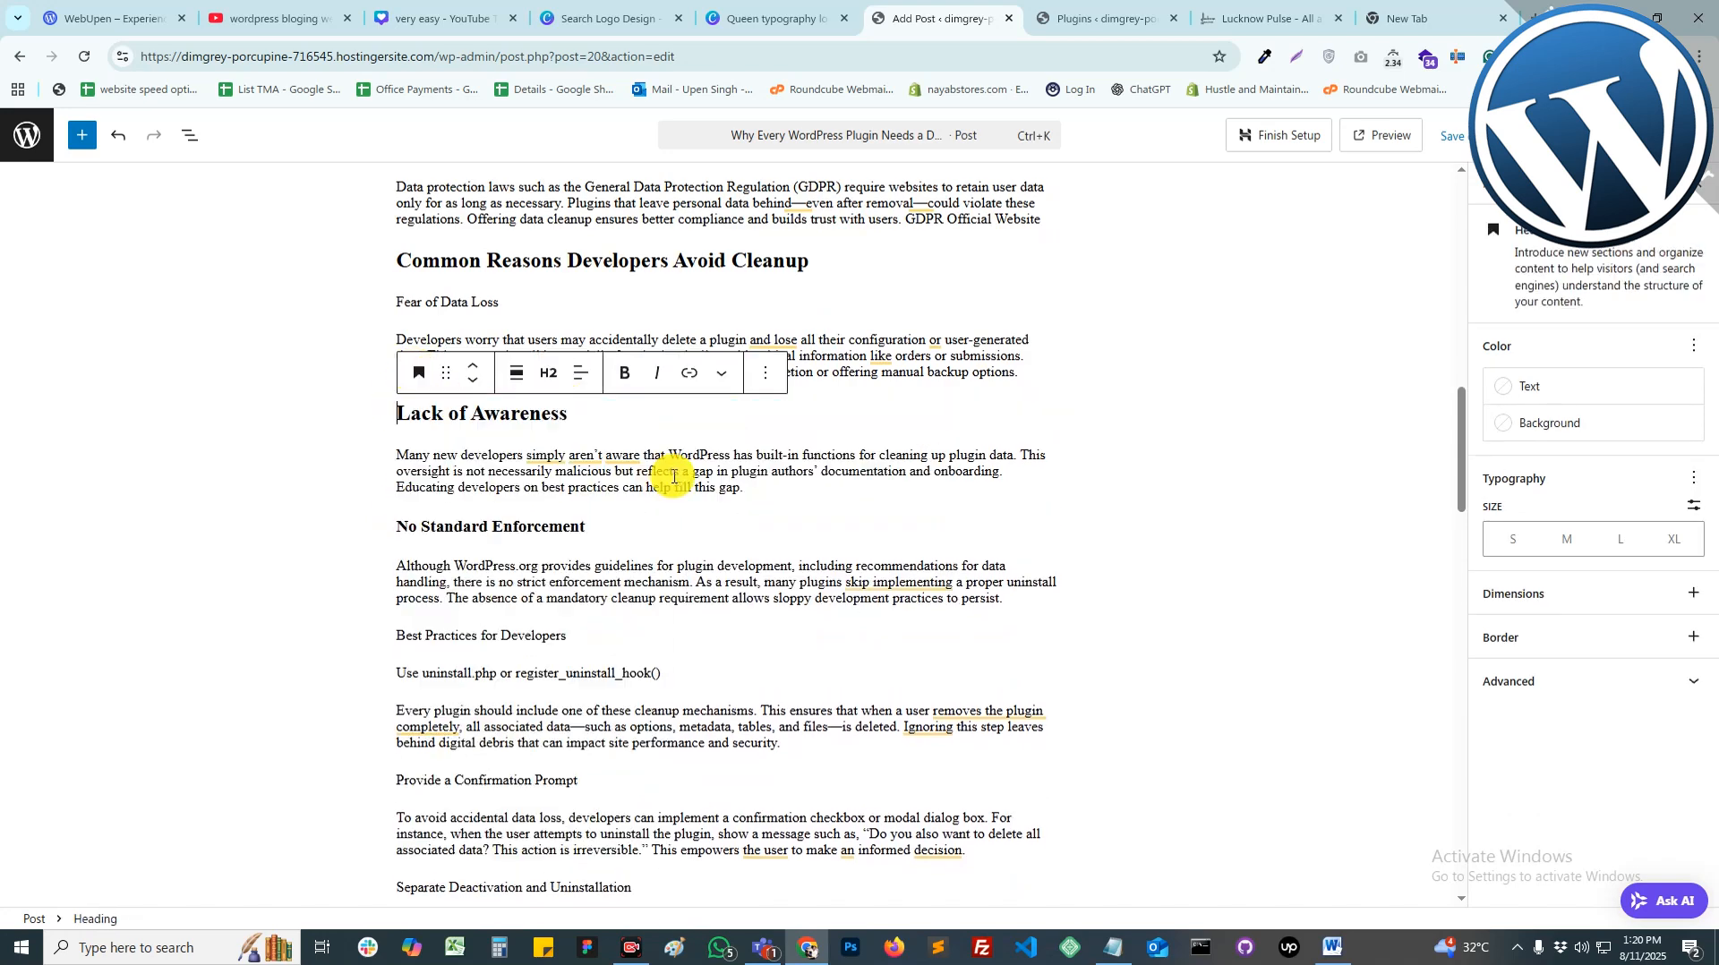
pyautogui.click(548, 372)
pyautogui.click(579, 493)
pyautogui.scroll(10, 788, 492)
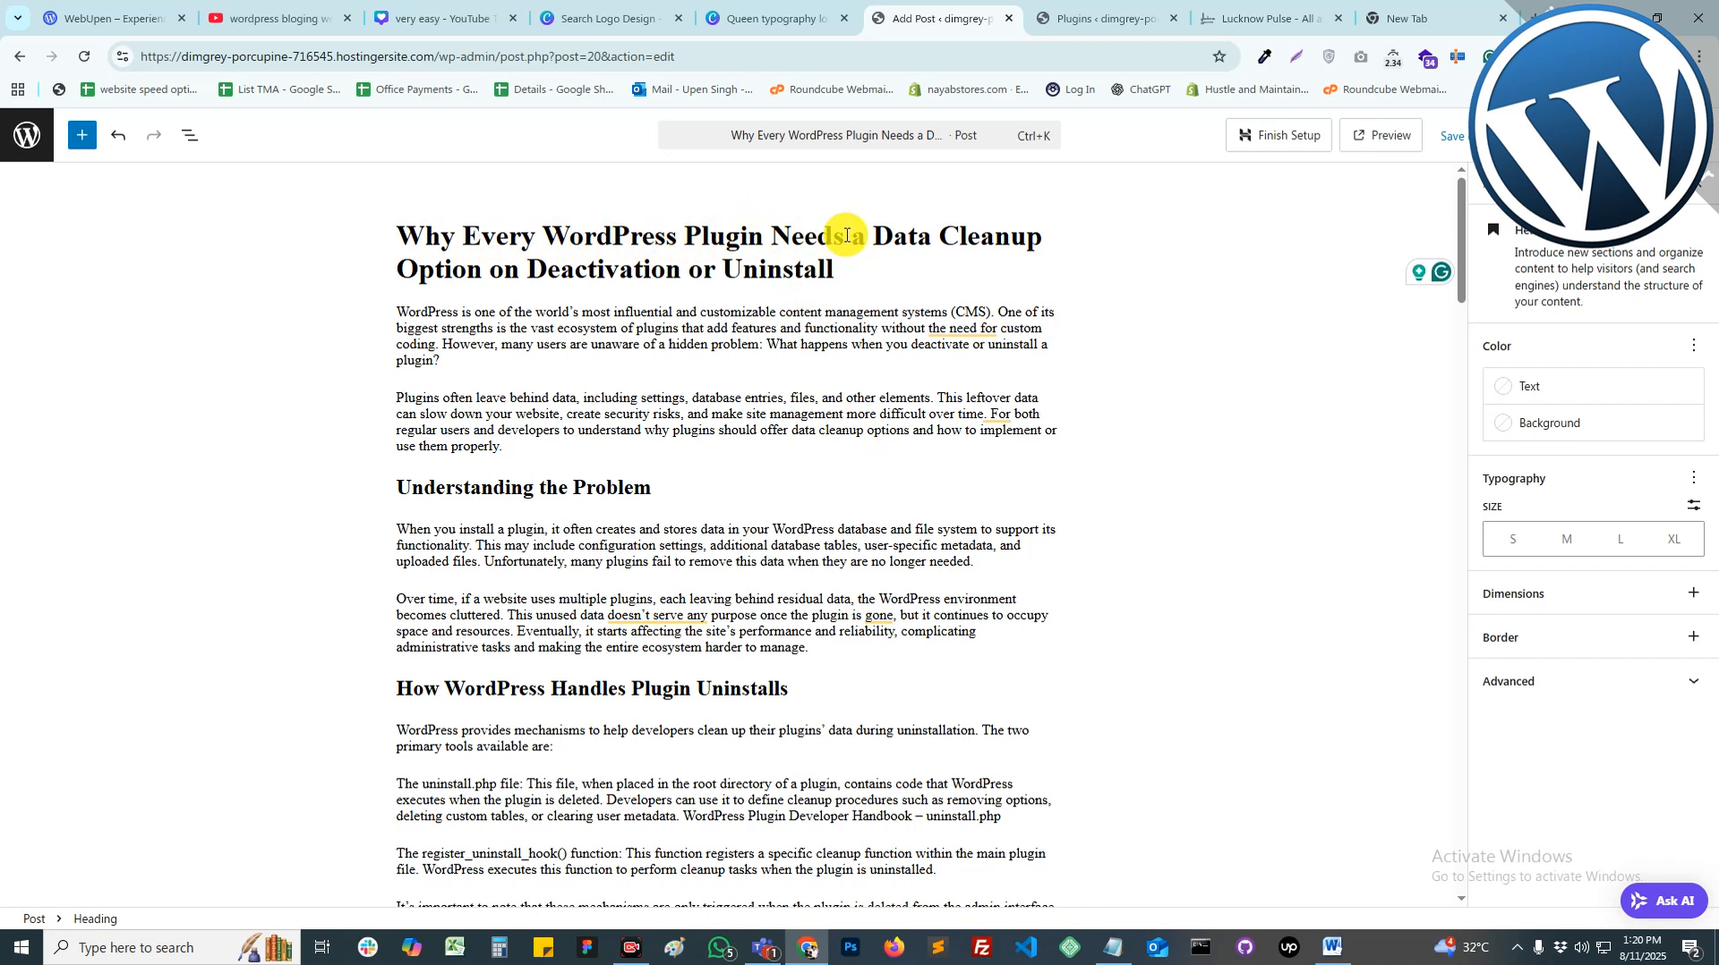
pyautogui.click(1500, 188)
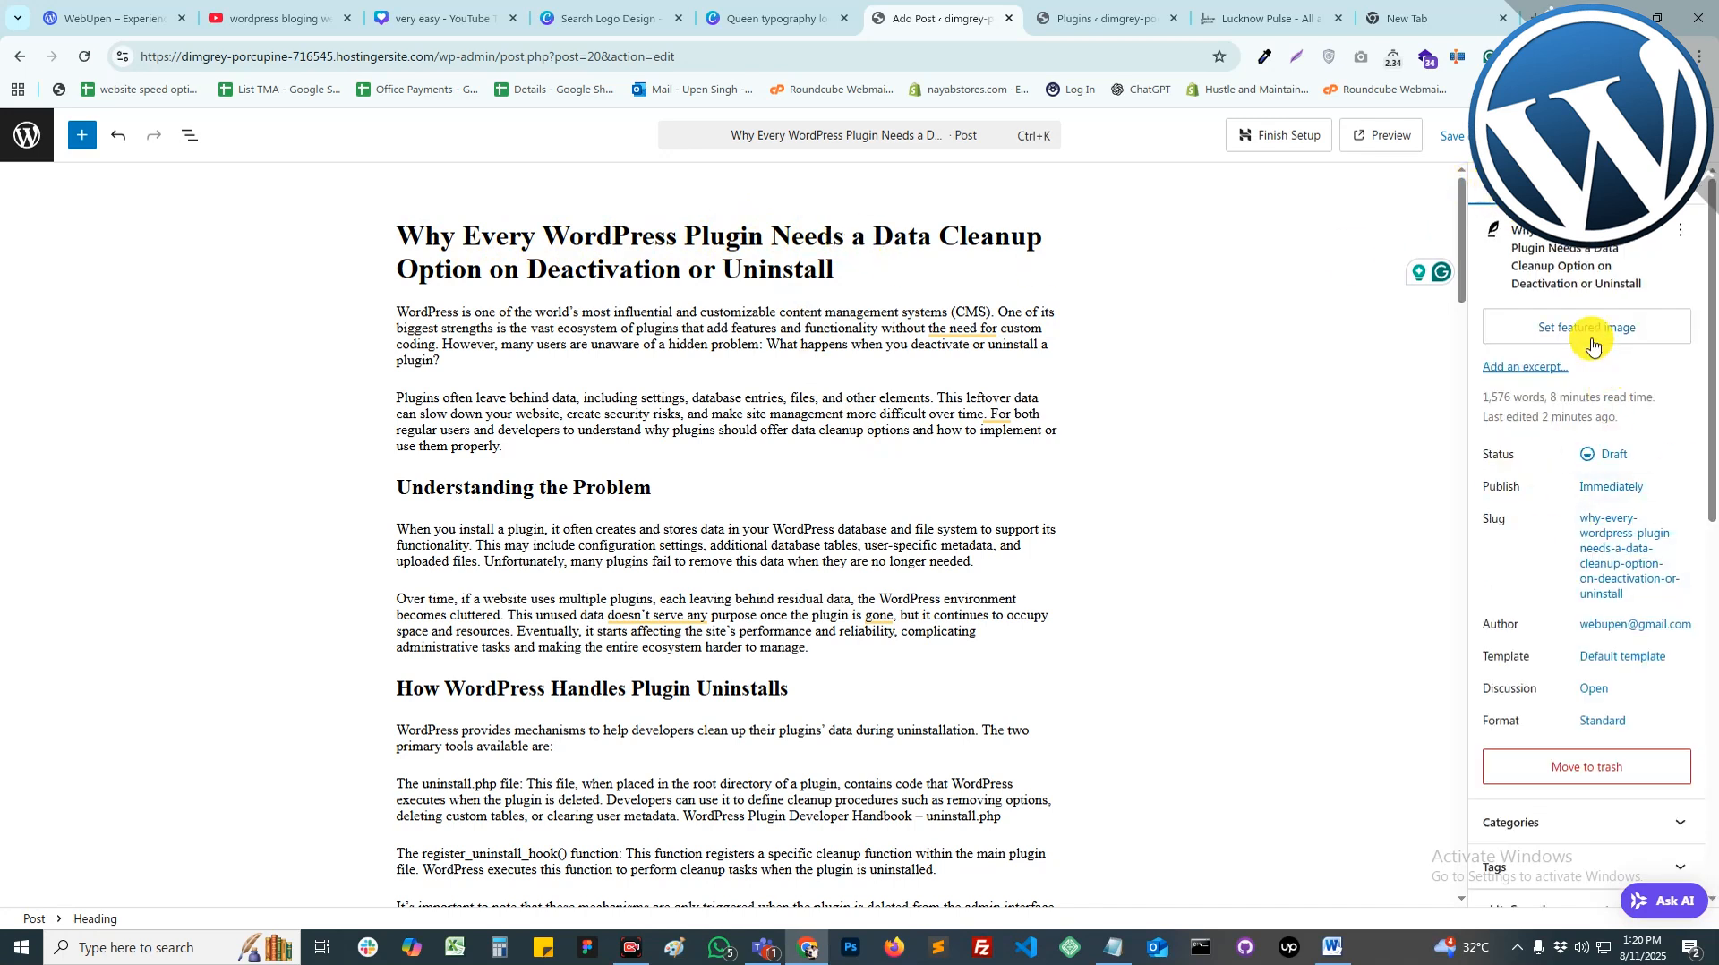
# Step: Load Freepik in one tab and search Google for 'pixel photo' in another
pyautogui.click(1433, 18)
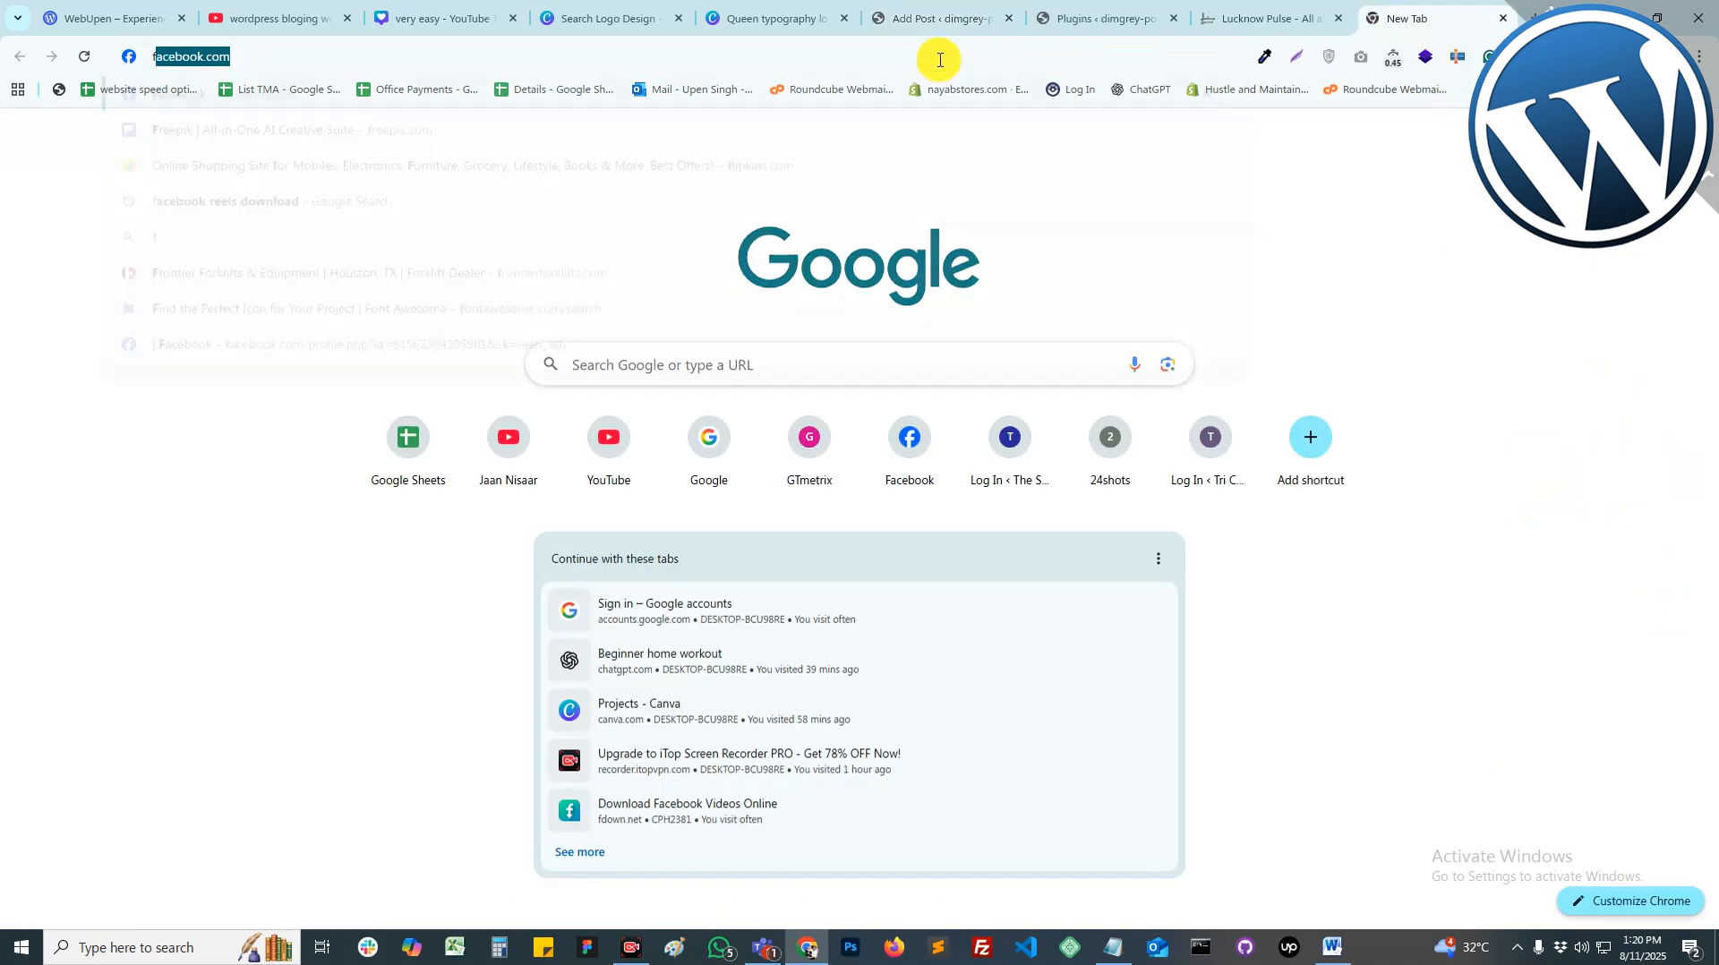
pyautogui.write('freepik')
pyautogui.press('Return')
pyautogui.hotkey('ctrl', 't')
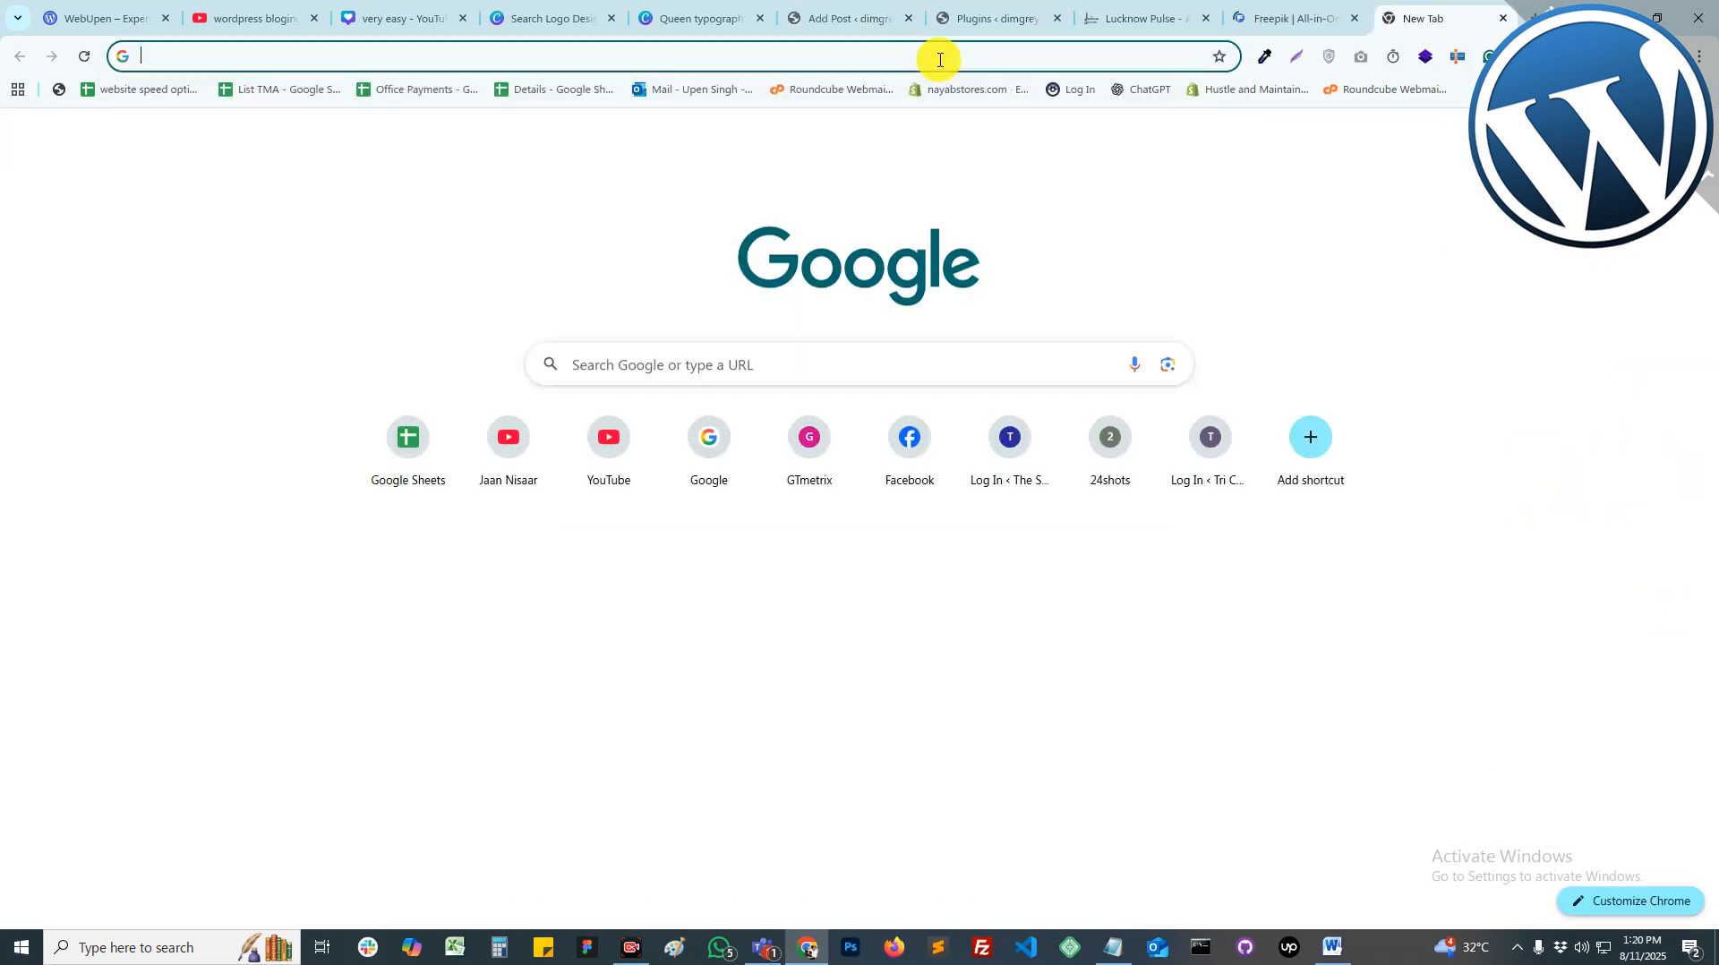
pyautogui.write('f')
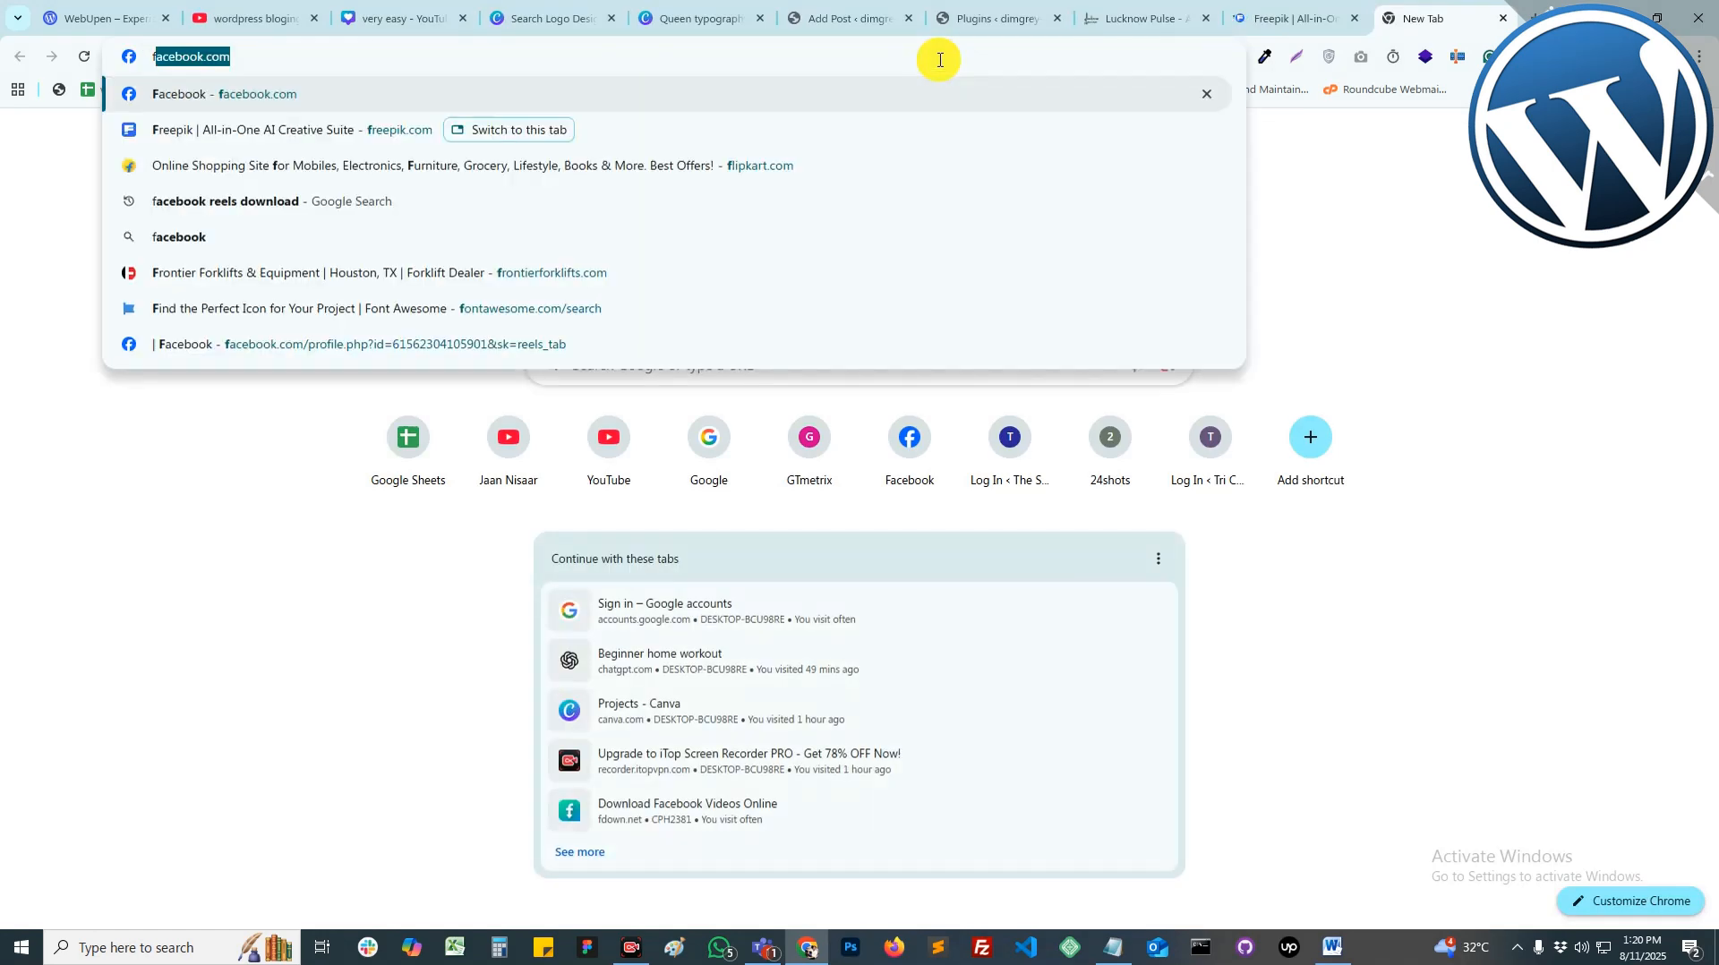
pyautogui.press('BackSpace')
pyautogui.press('BackSpace')
pyautogui.write('pixe')
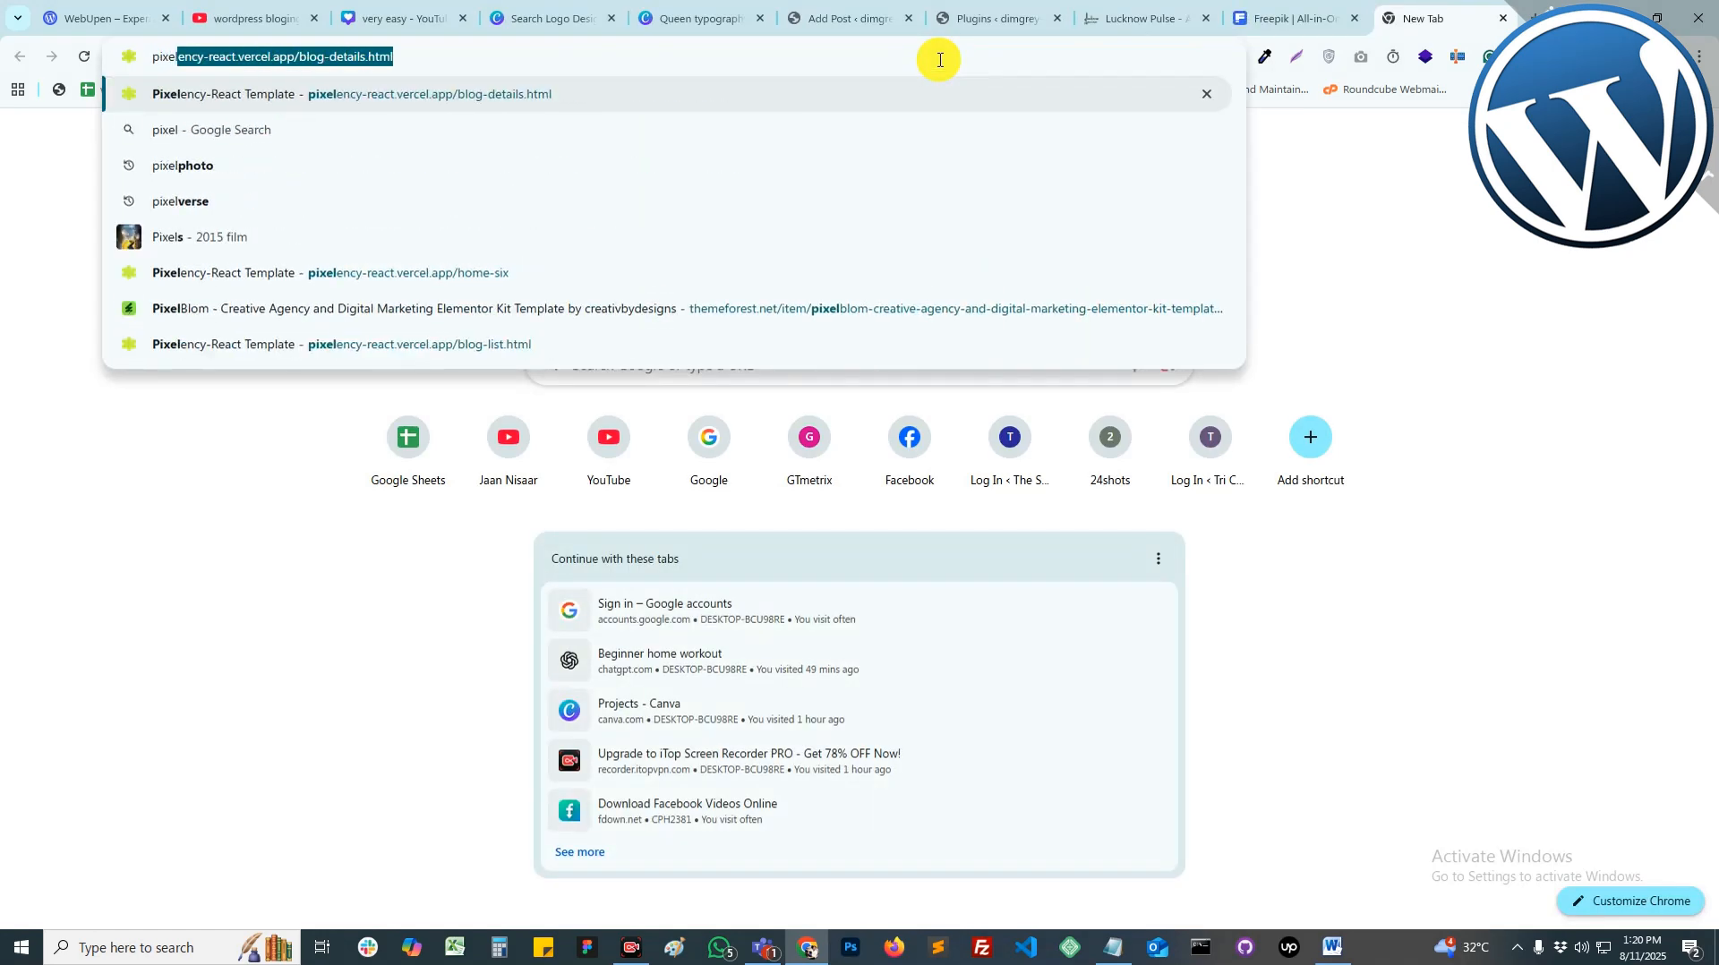
pyautogui.write('l photo')
pyautogui.press('Return')
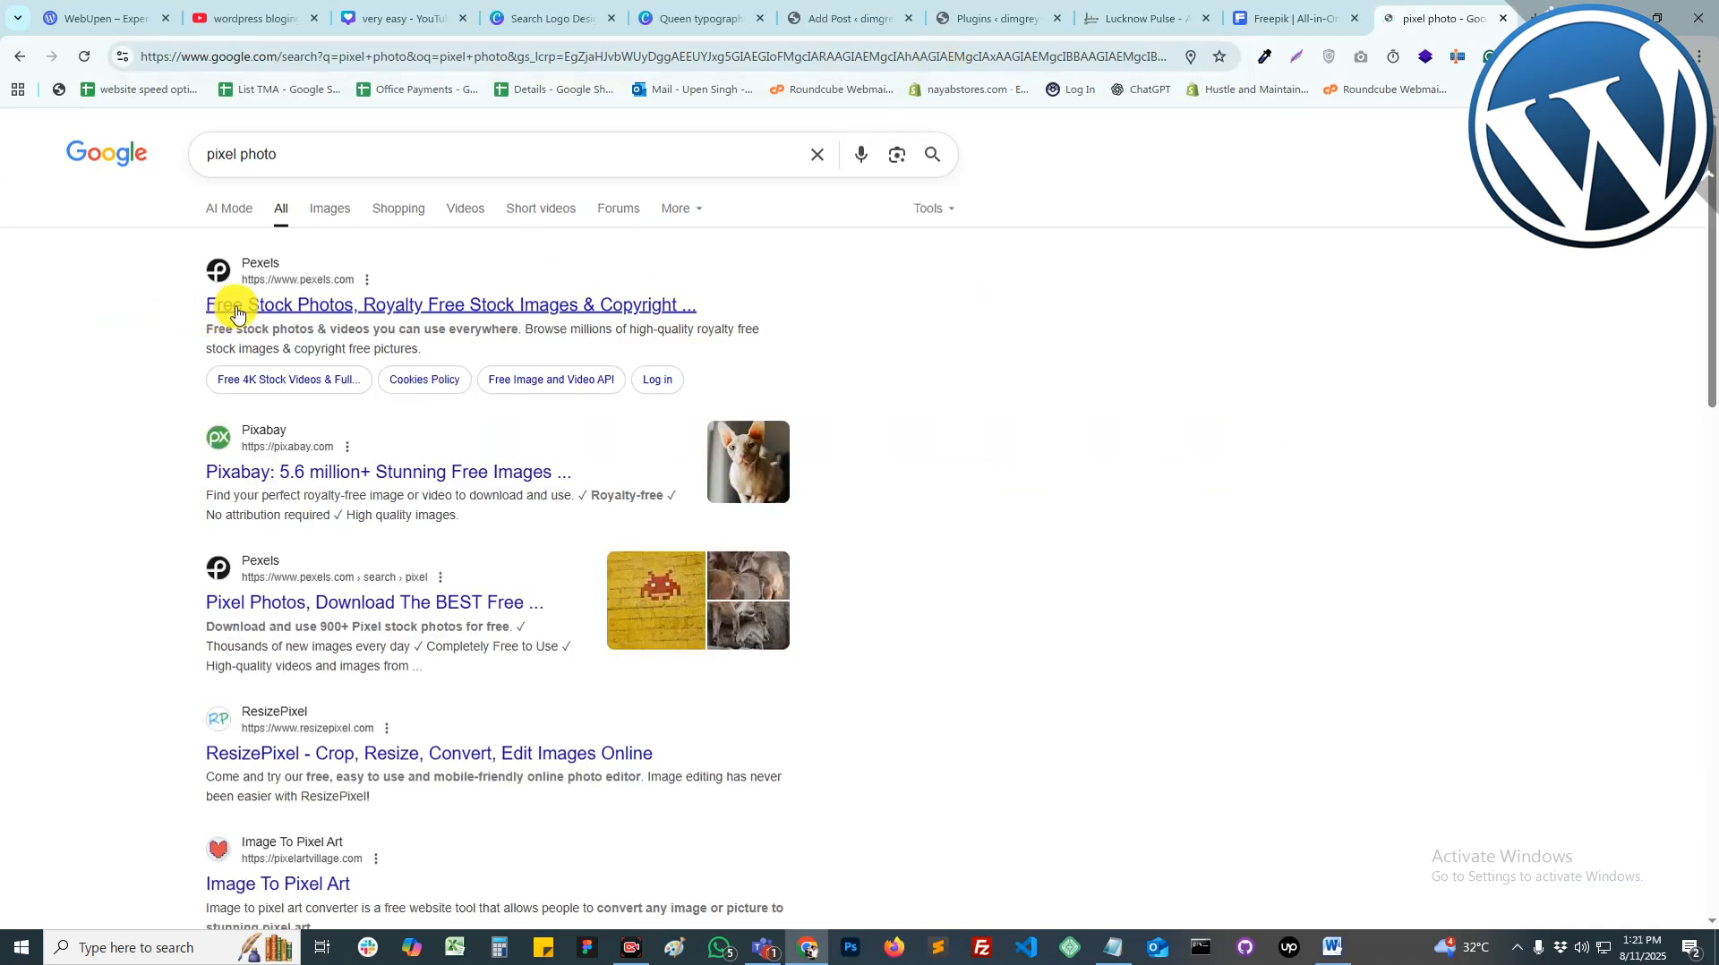
# Step: Open Pexels from the results, browse it, and return to the Freepik tab
pyautogui.click(236, 309)
pyautogui.click(1294, 18)
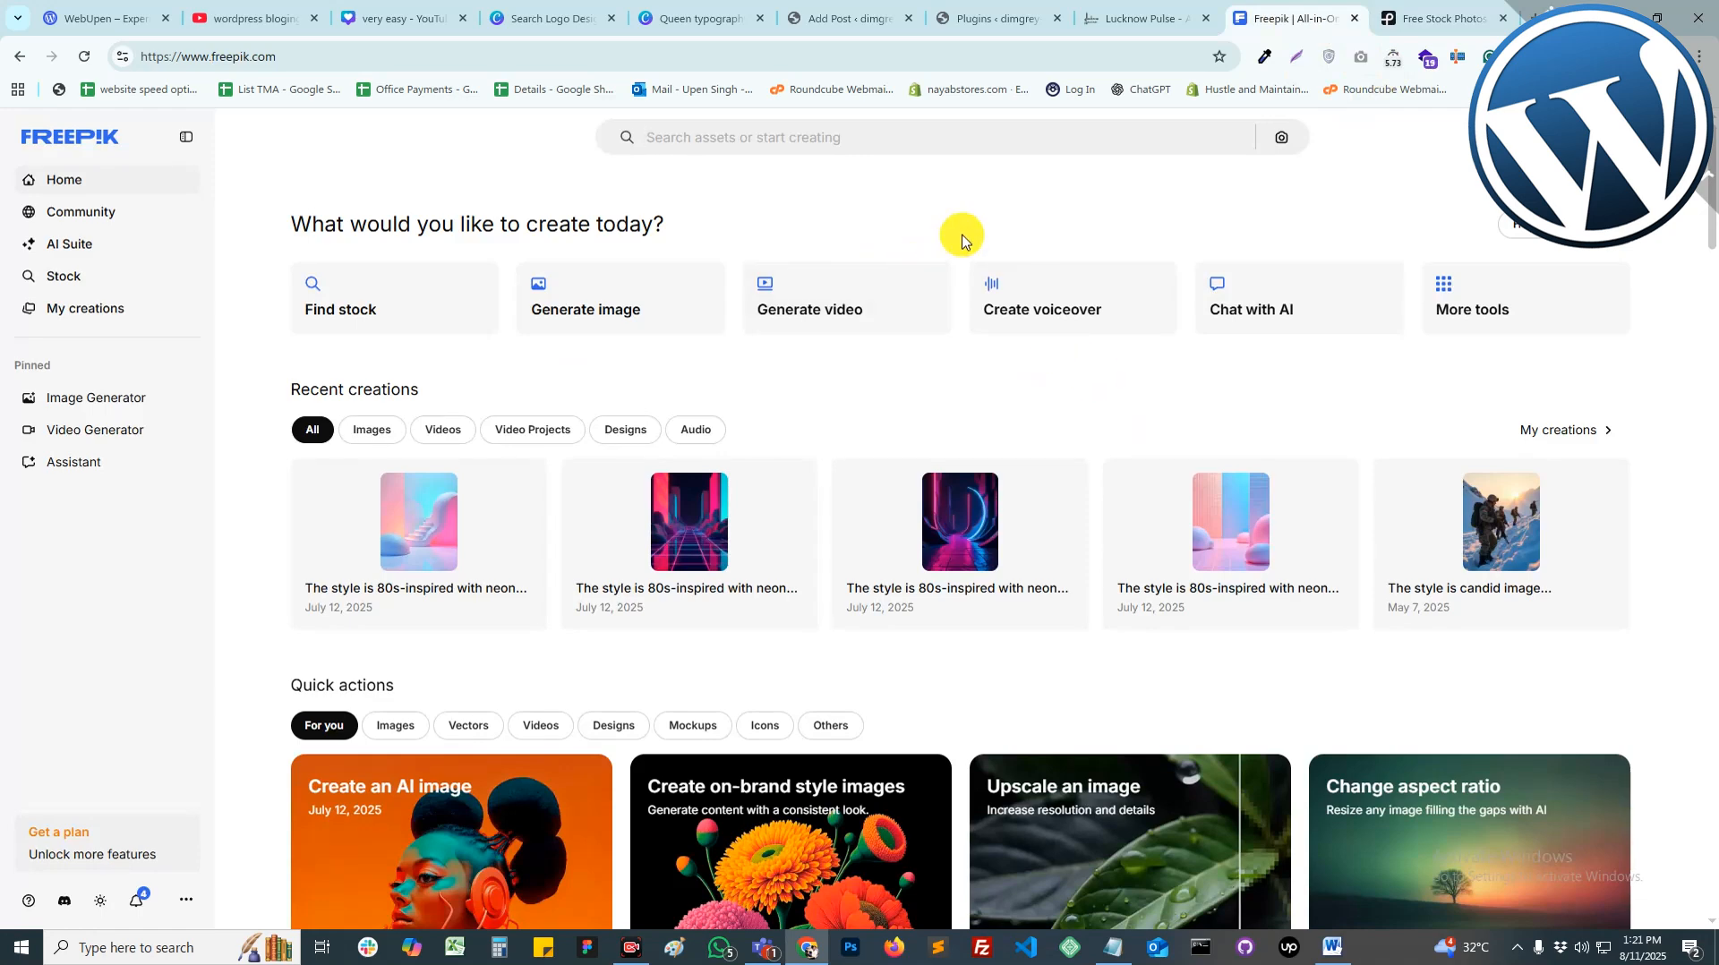
pyautogui.click(1437, 18)
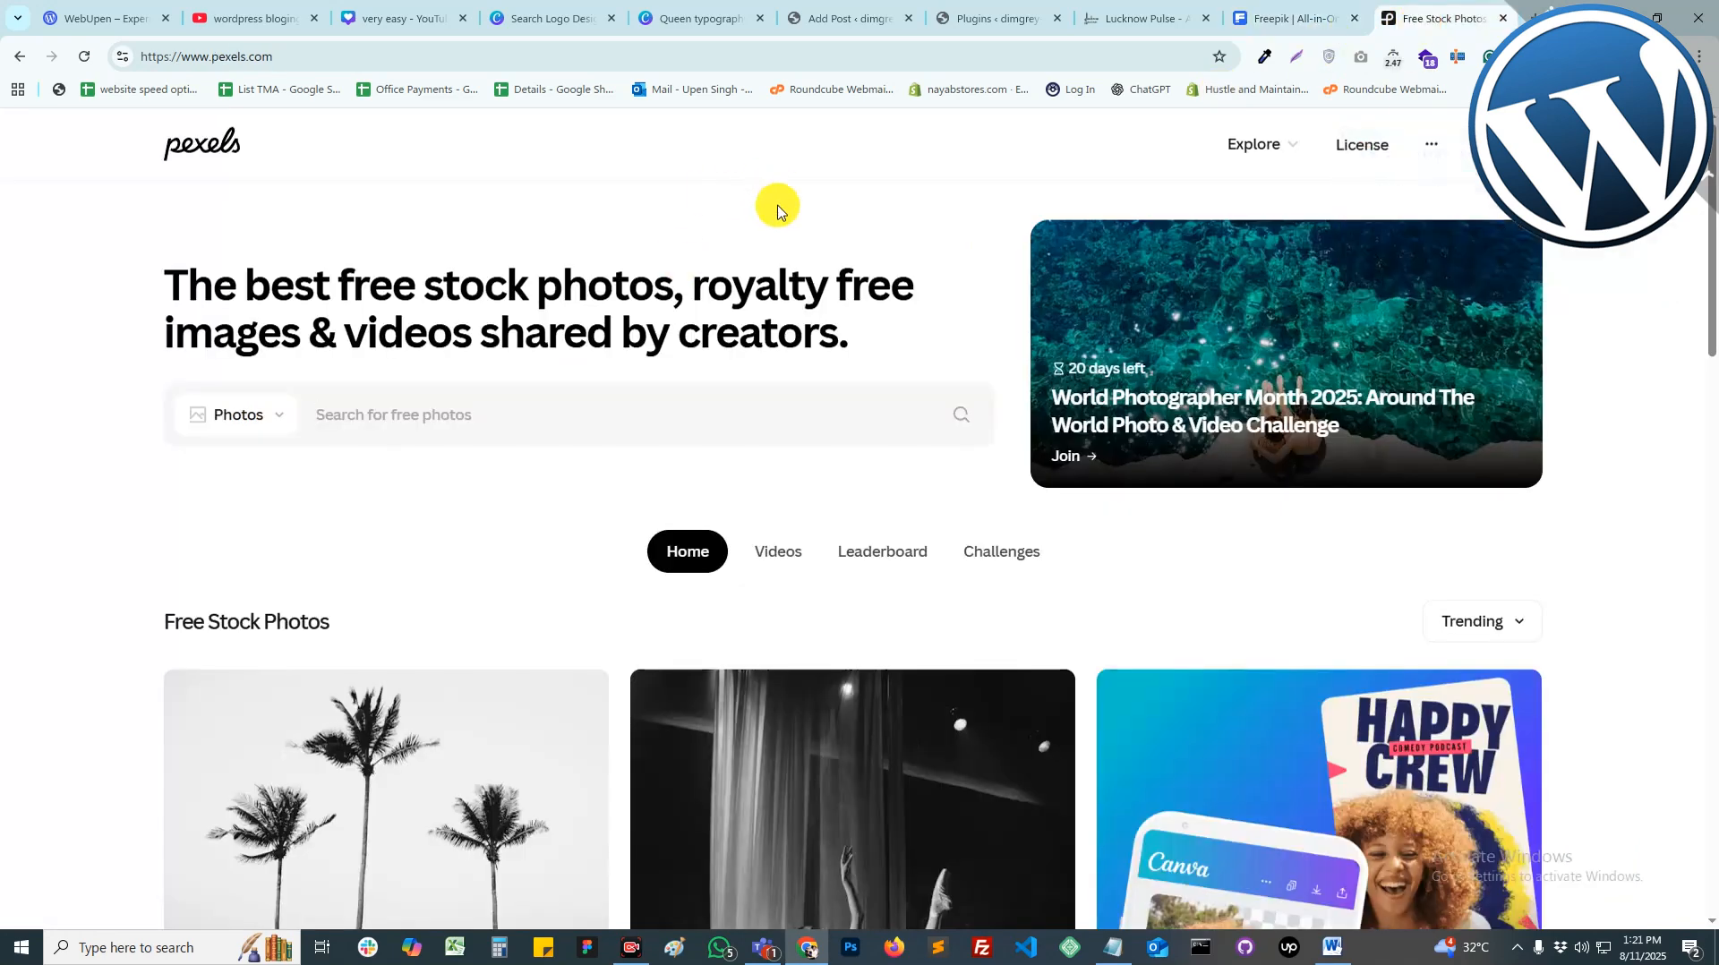
pyautogui.scroll(-20, 866, 307)
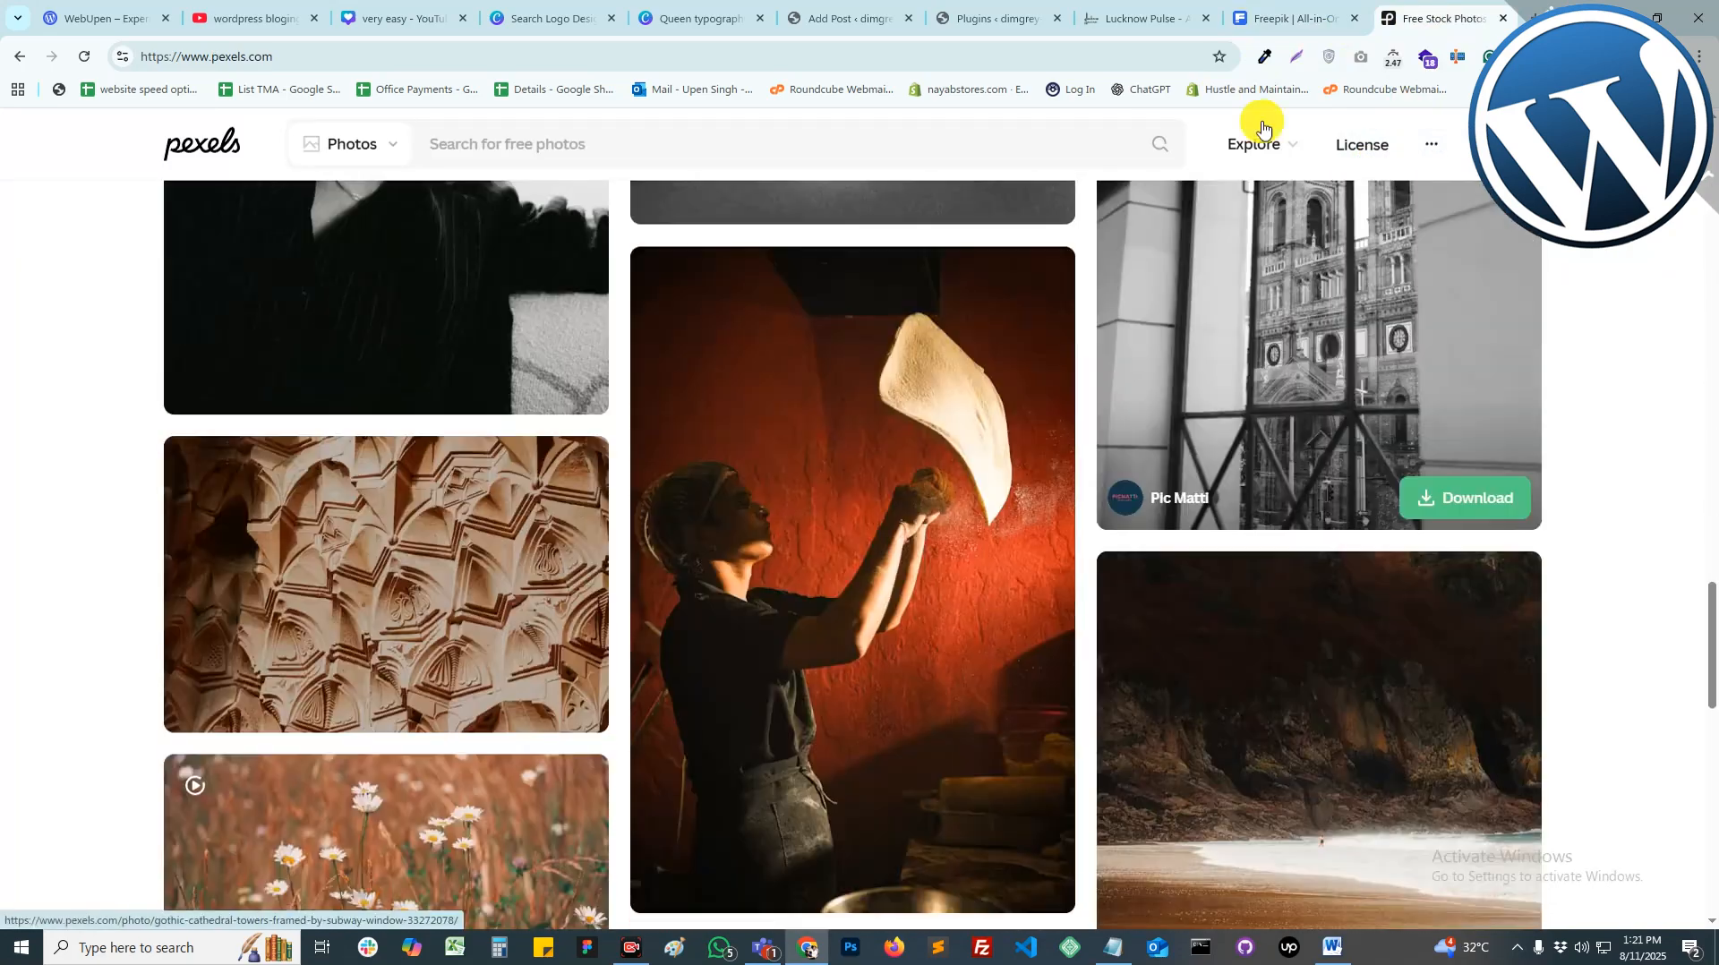
pyautogui.click(1290, 18)
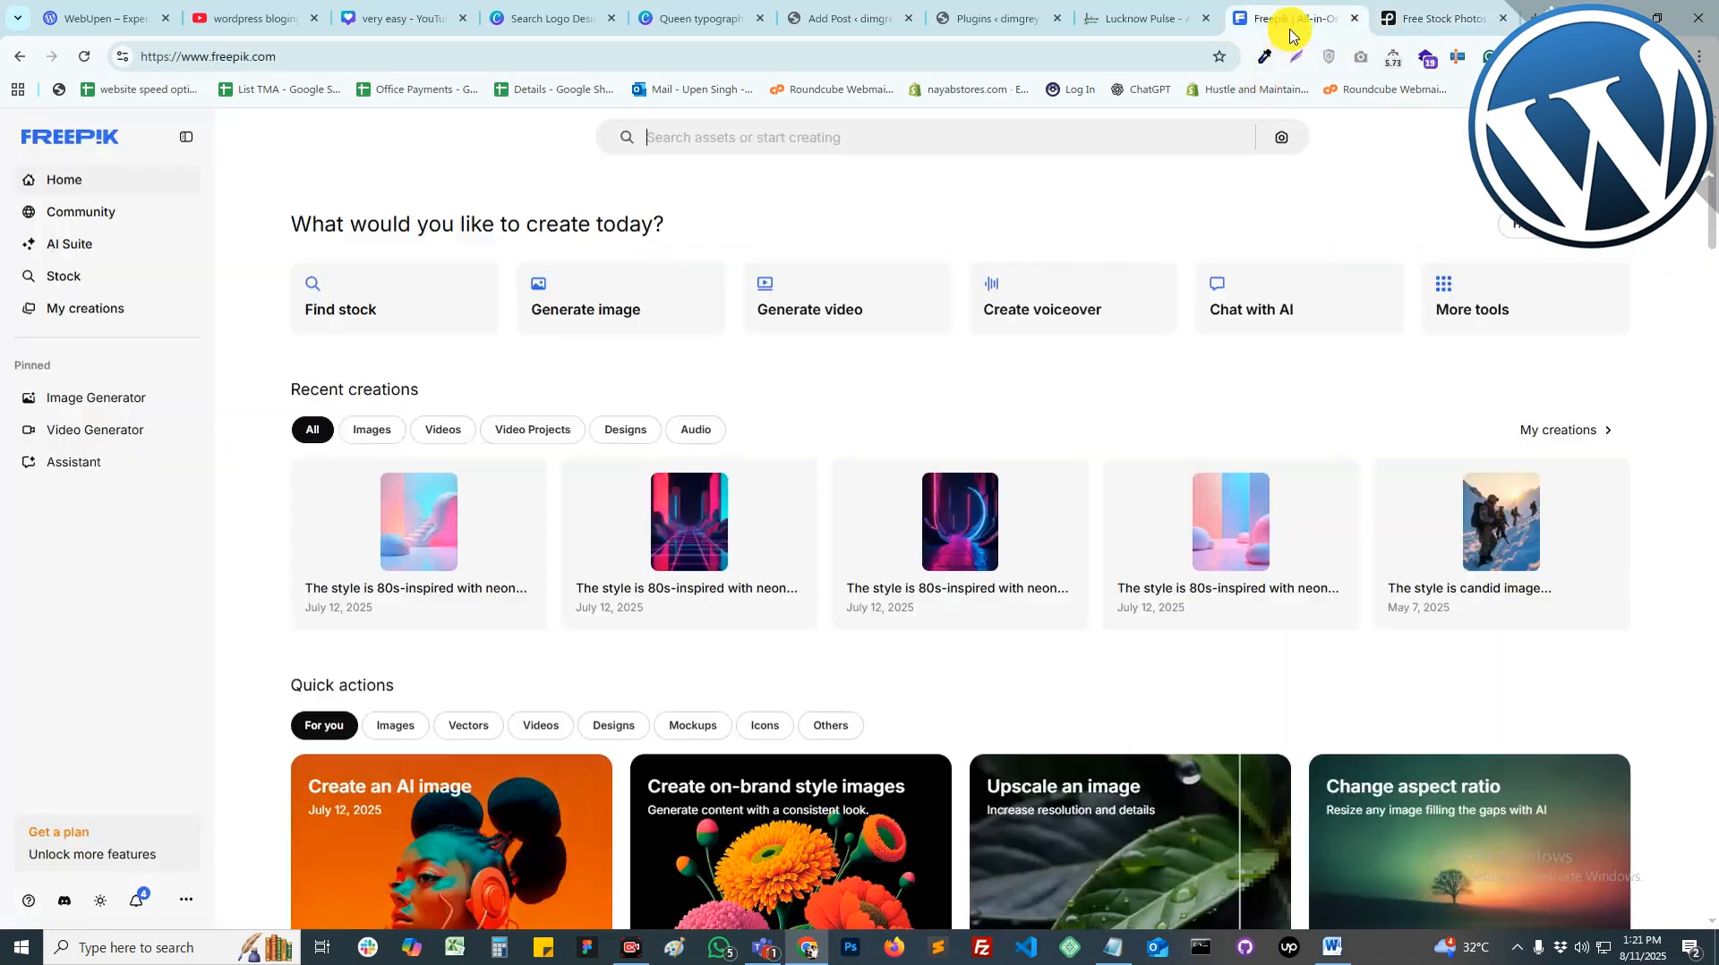
# Step: Search Freepik for 'wordpress data' and browse the results
pyautogui.click(725, 136)
pyautogui.hotkey('ctrl', 'a')
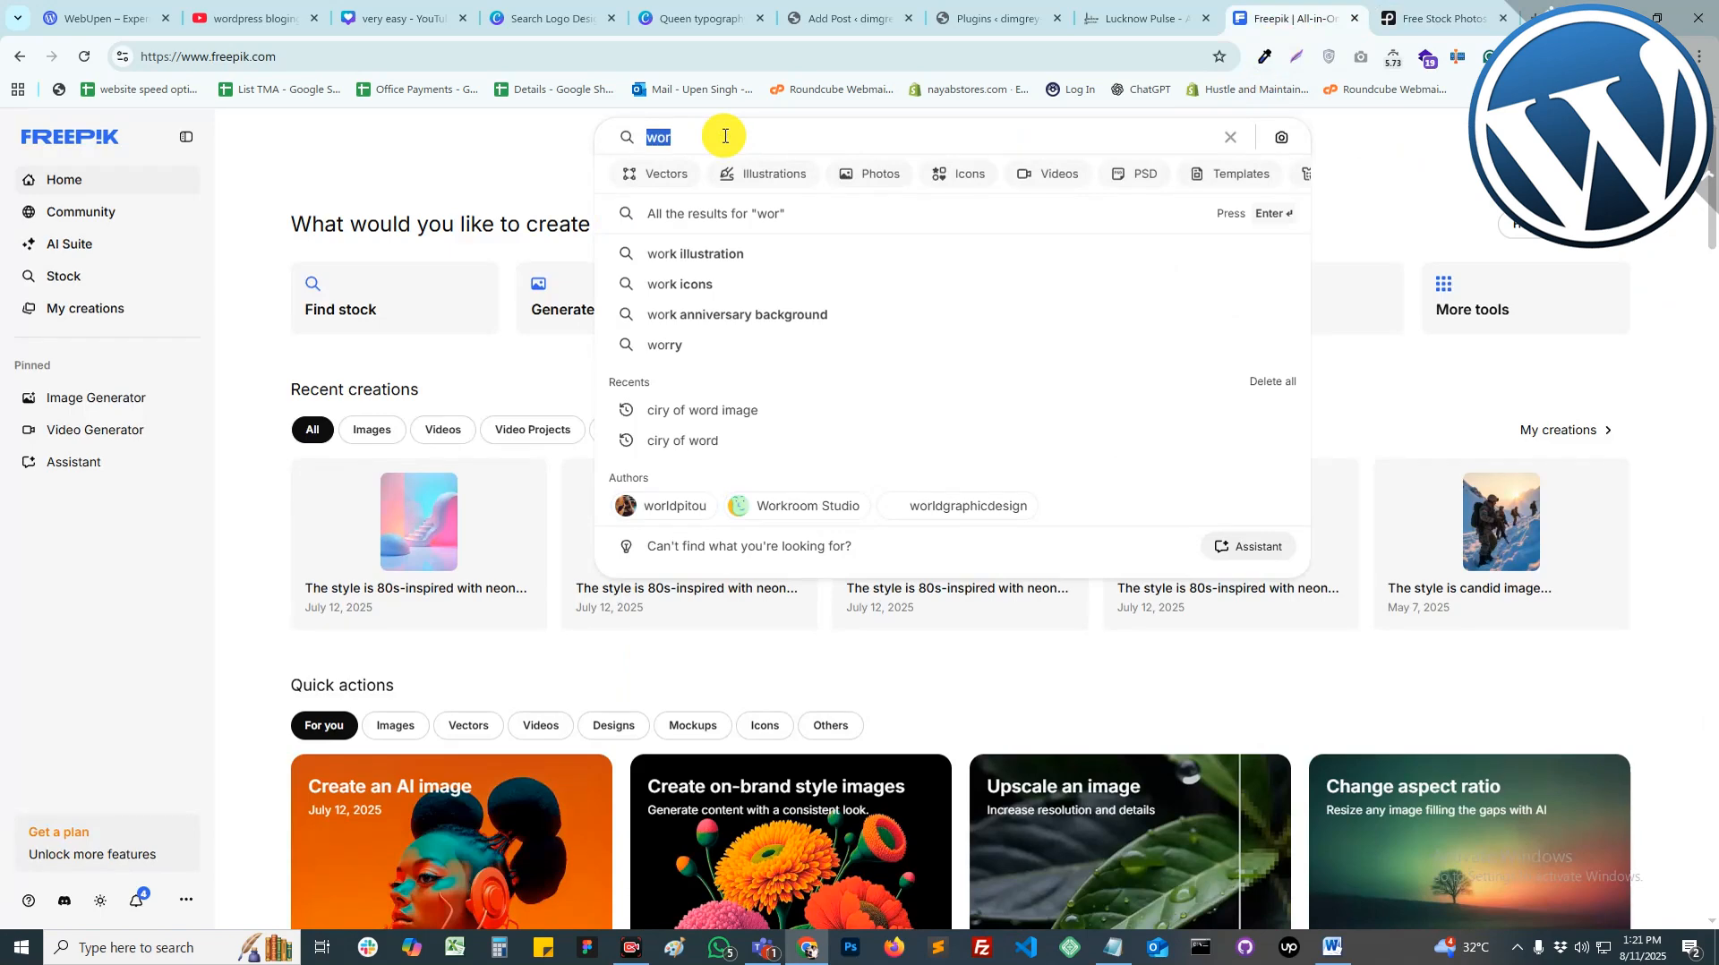
pyautogui.write('wordpress data')
pyautogui.press('Return')
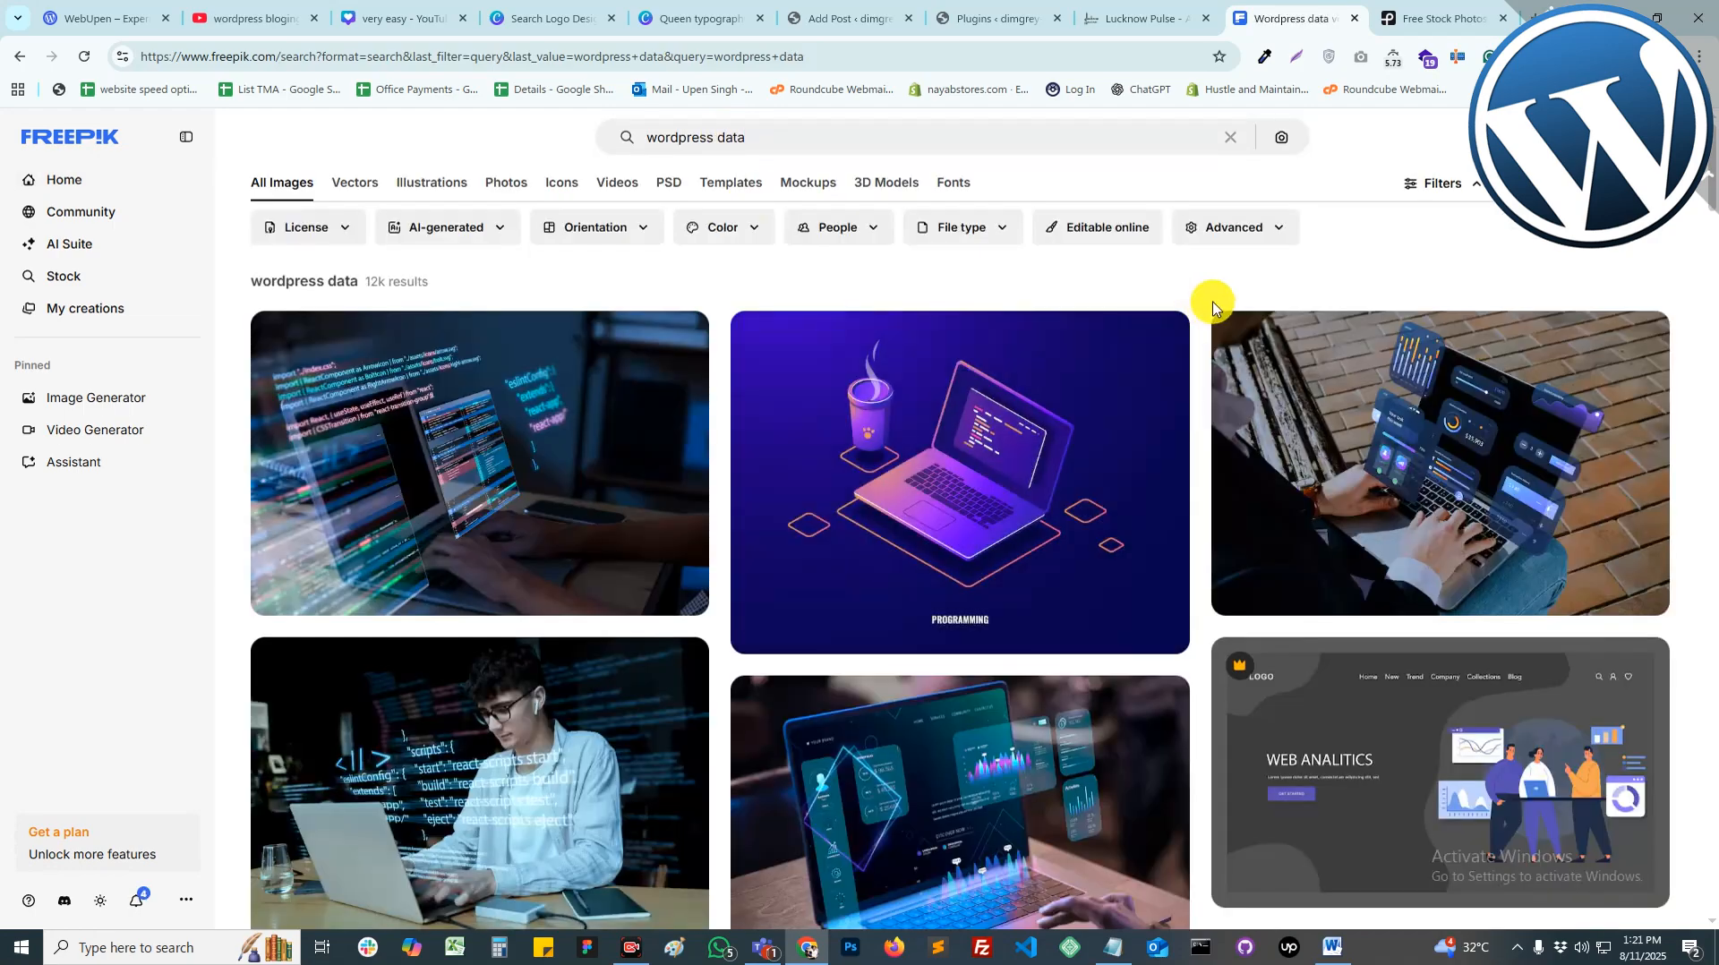
pyautogui.scroll(-15, 1213, 307)
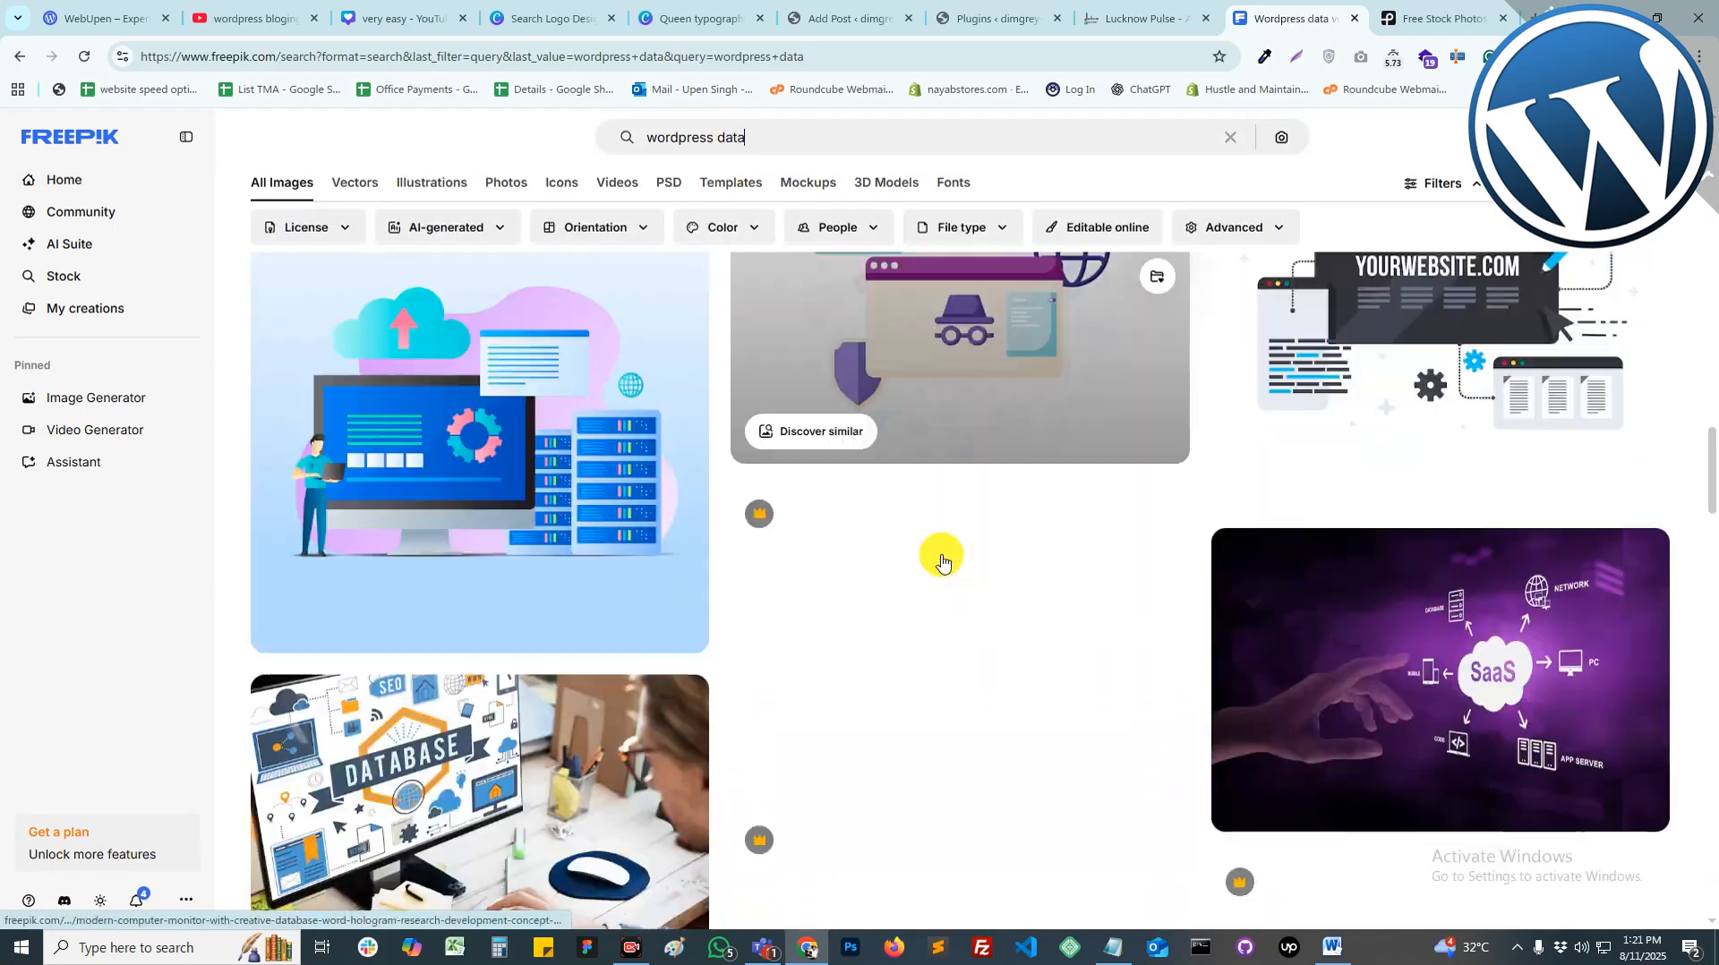
pyautogui.scroll(8, 931, 573)
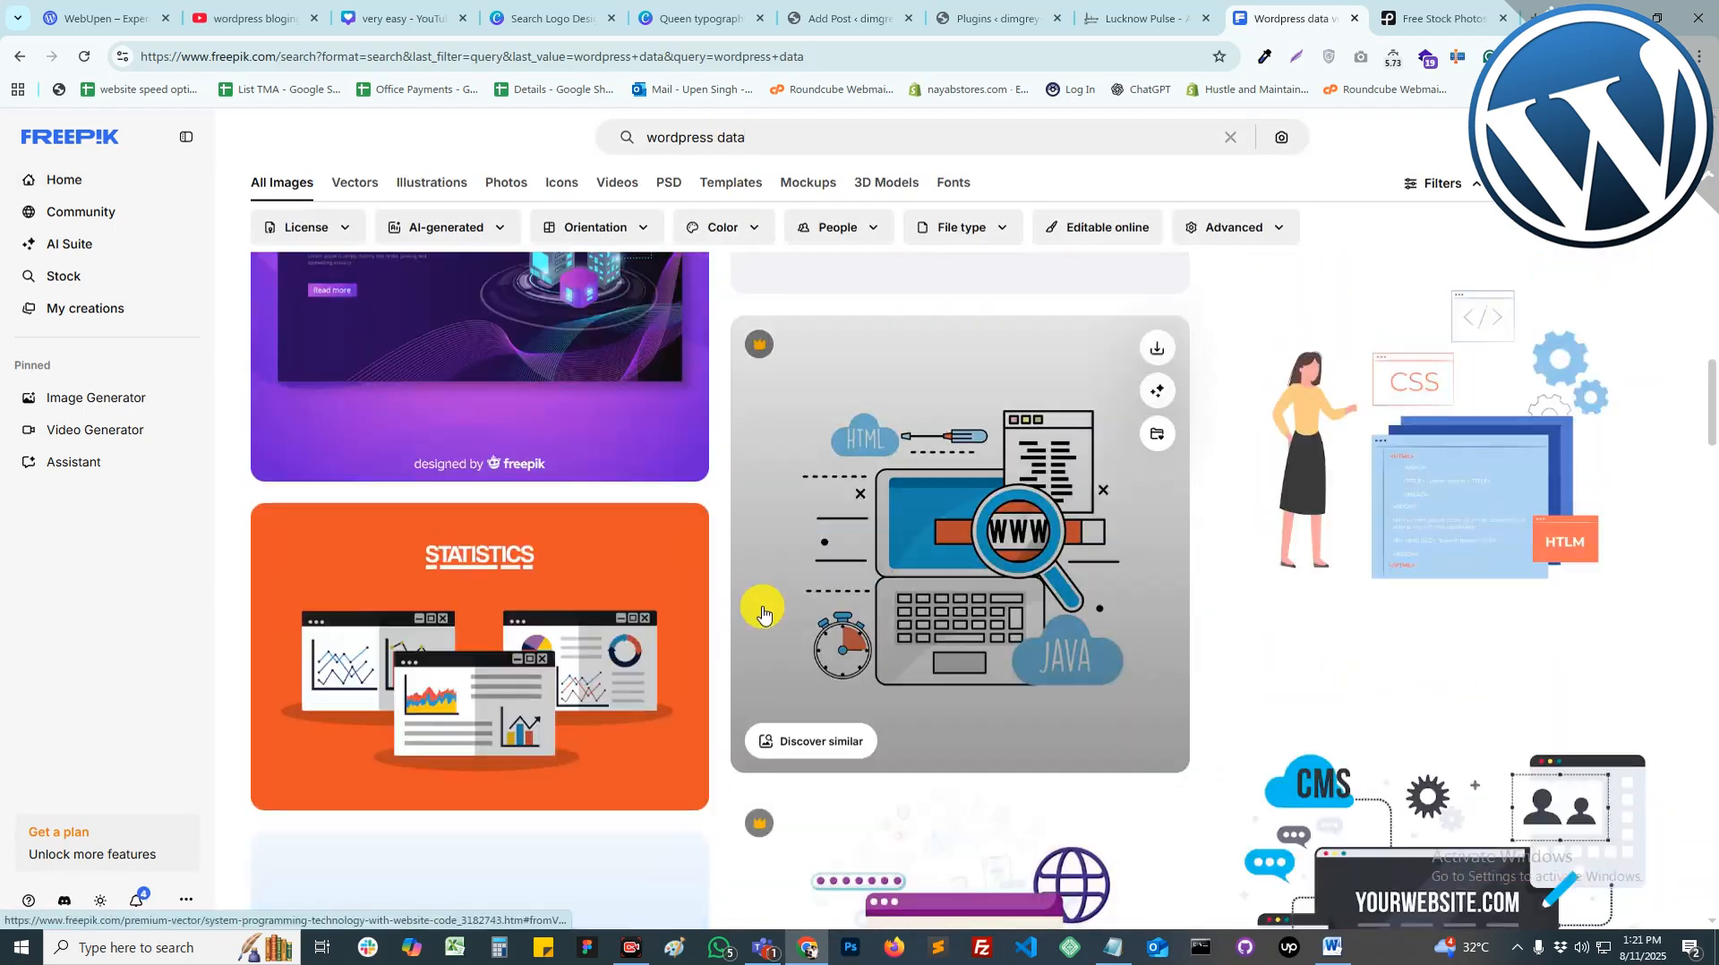
pyautogui.scroll(12, 779, 614)
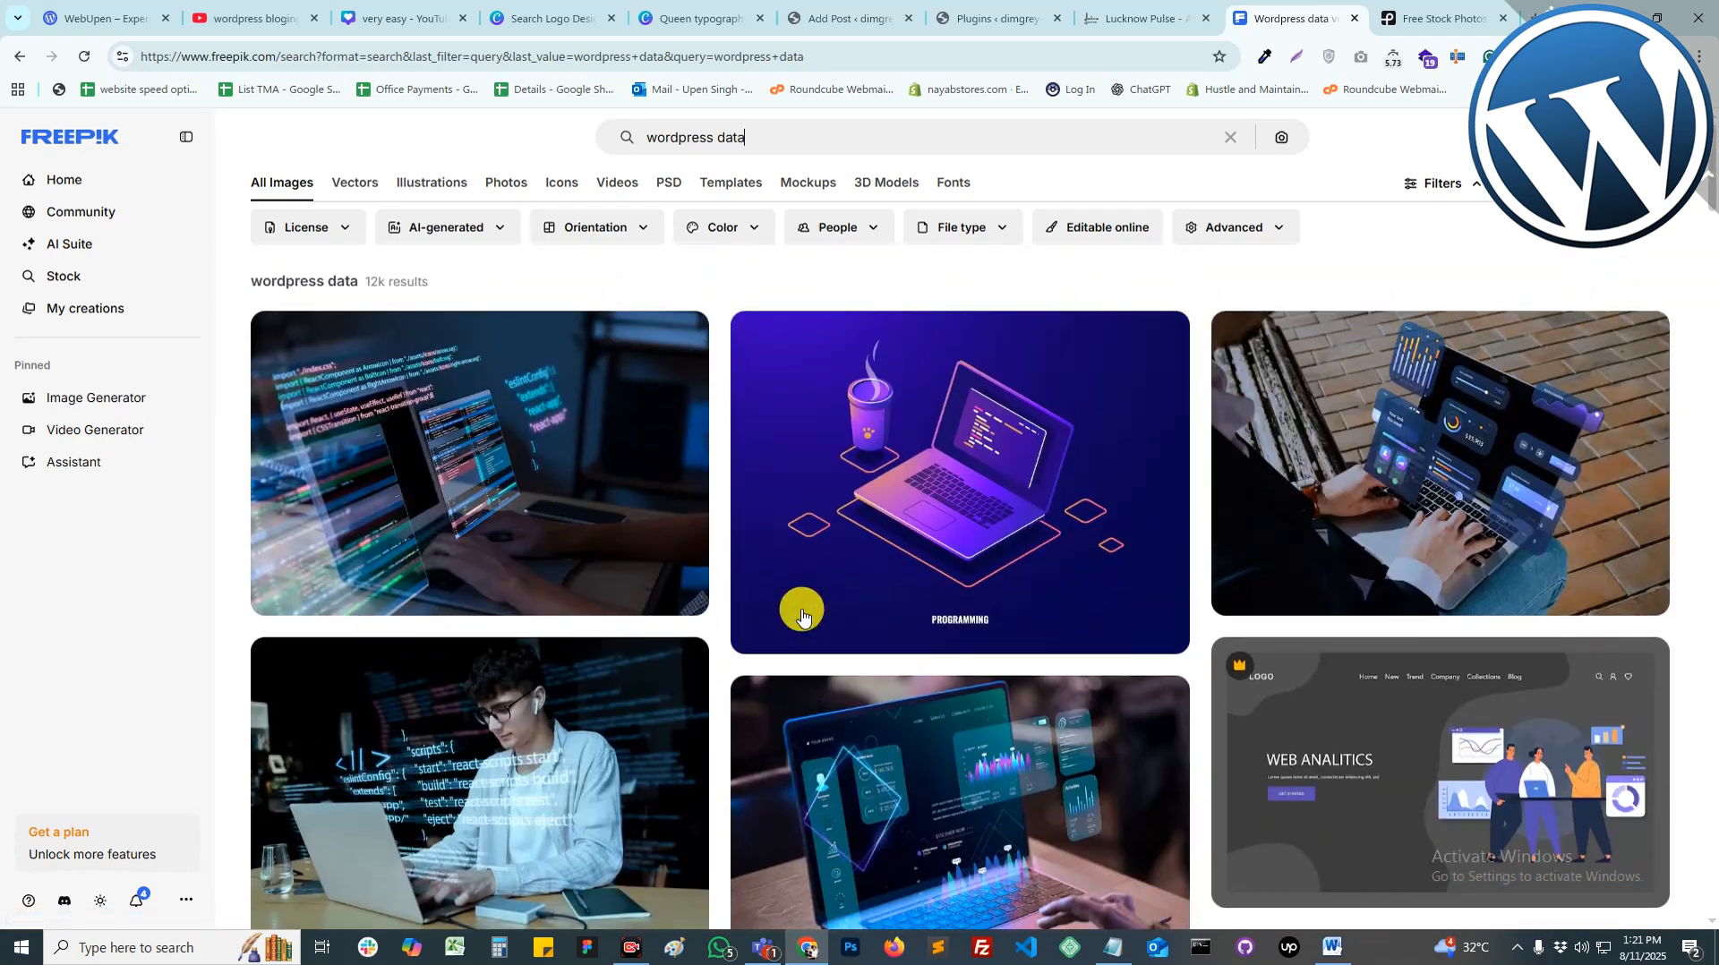
pyautogui.scroll(-2, 501, 824)
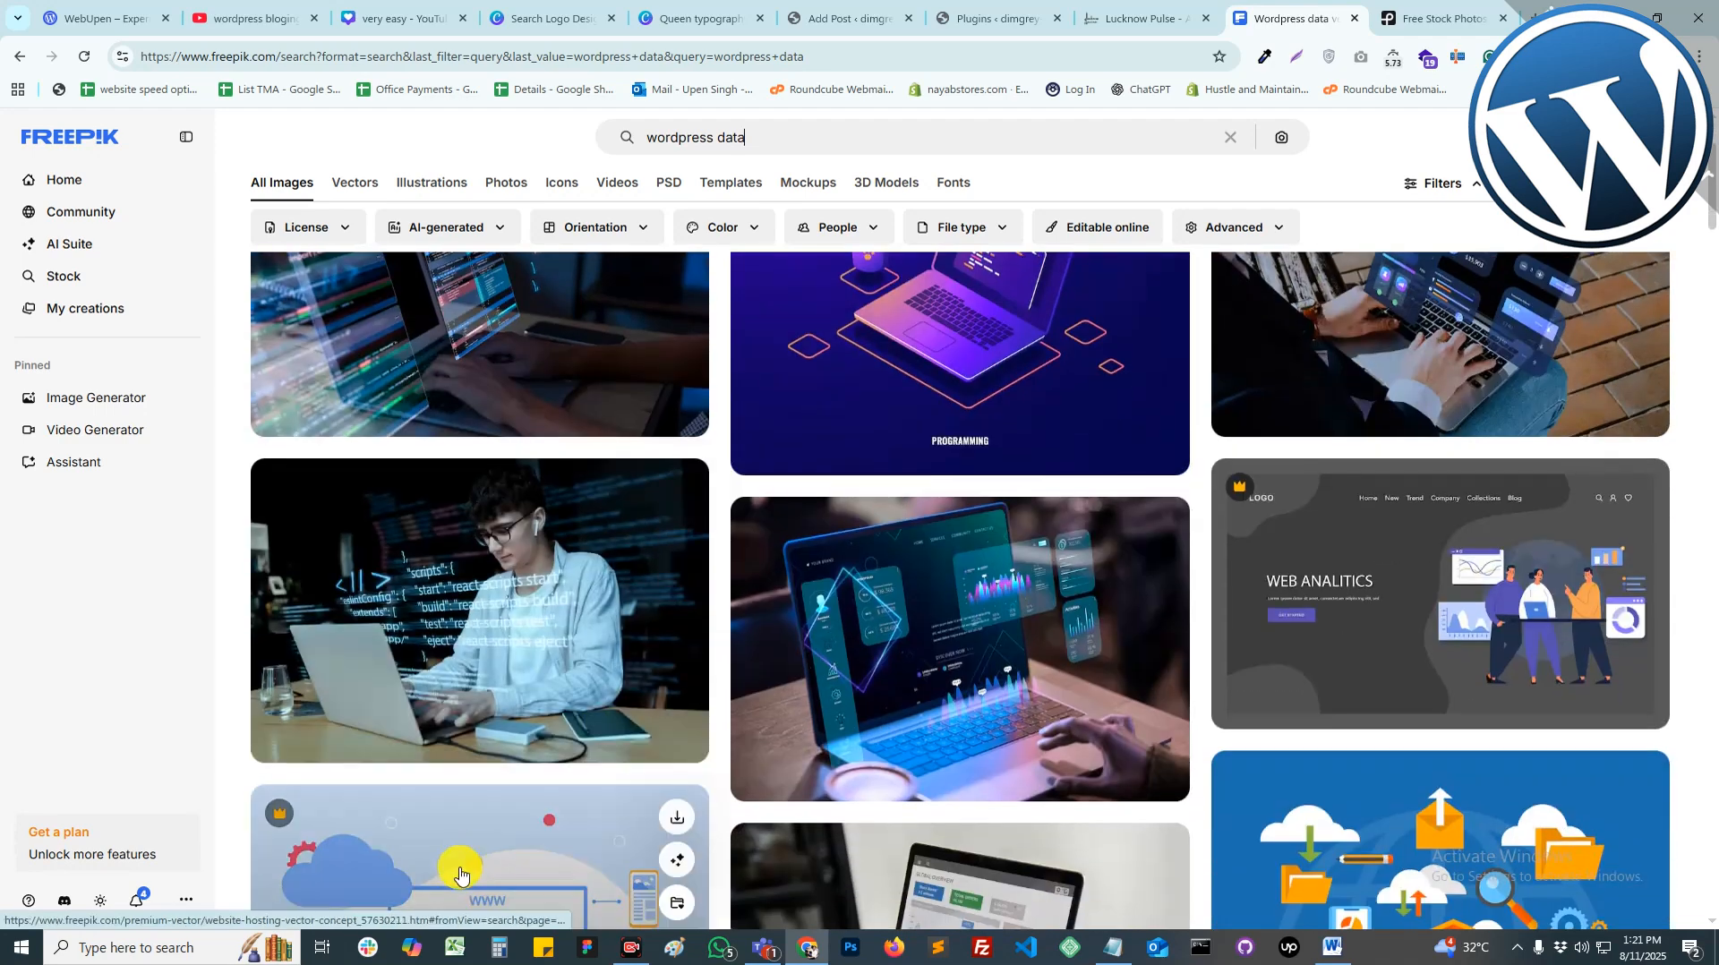
pyautogui.scroll(2, 460, 876)
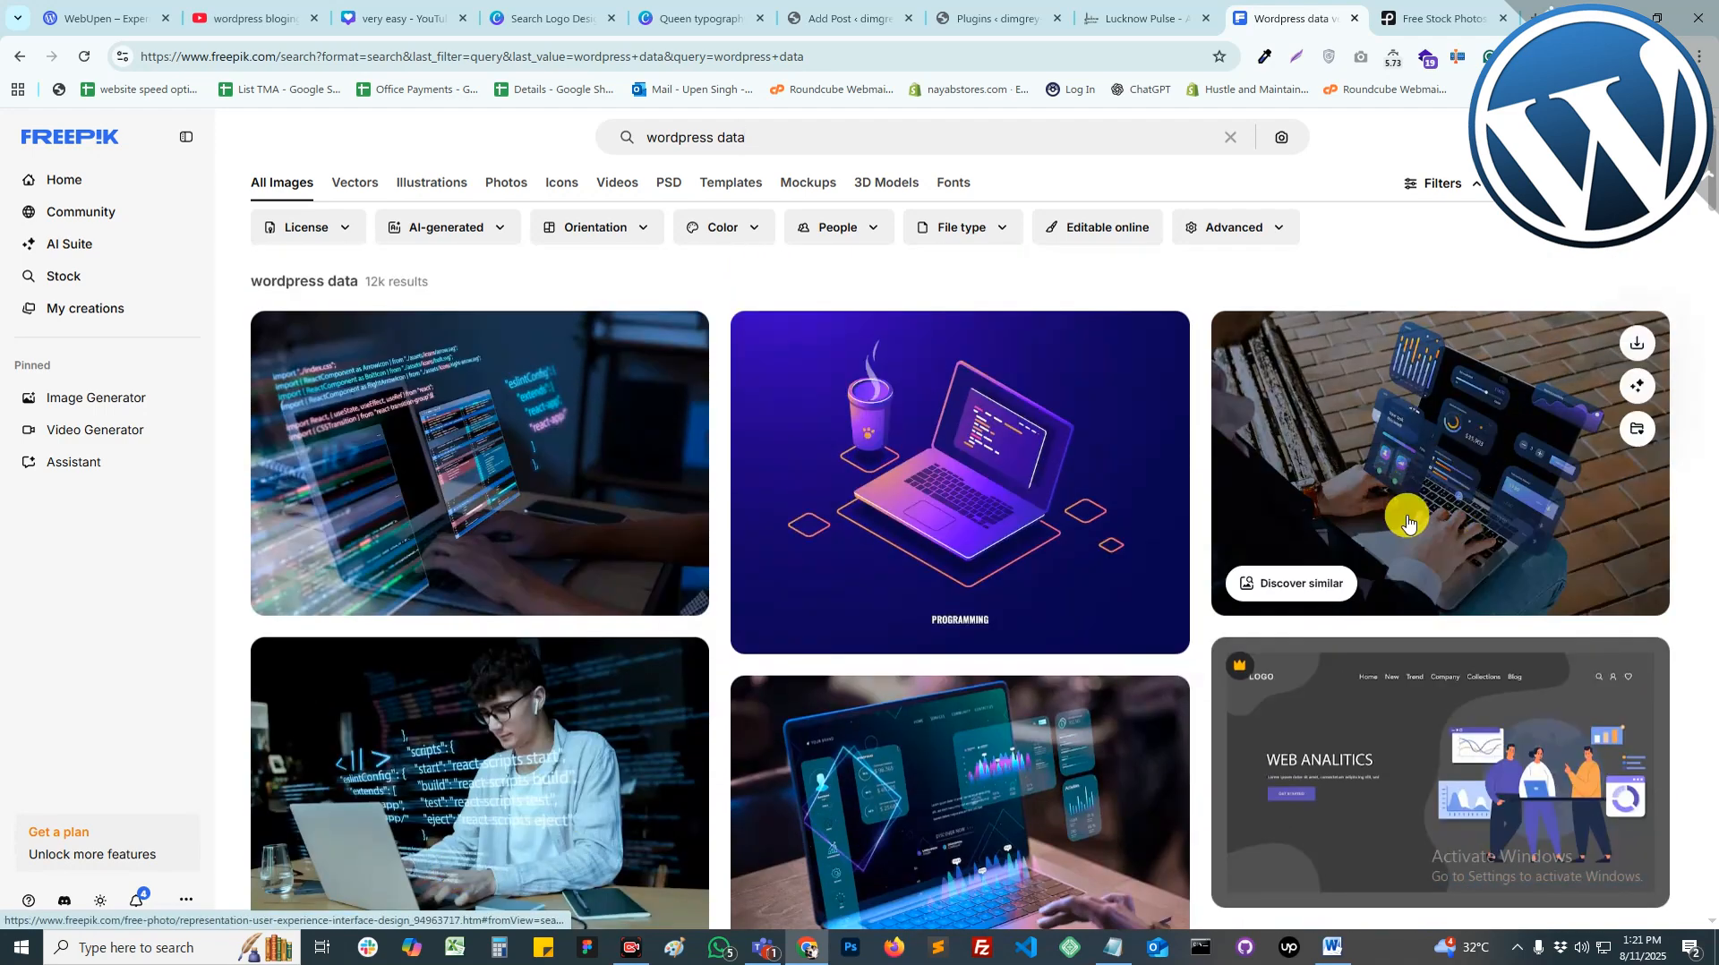
# Step: Download the laptop dashboard photo at the Small 1000×667 size
pyautogui.click(1501, 432)
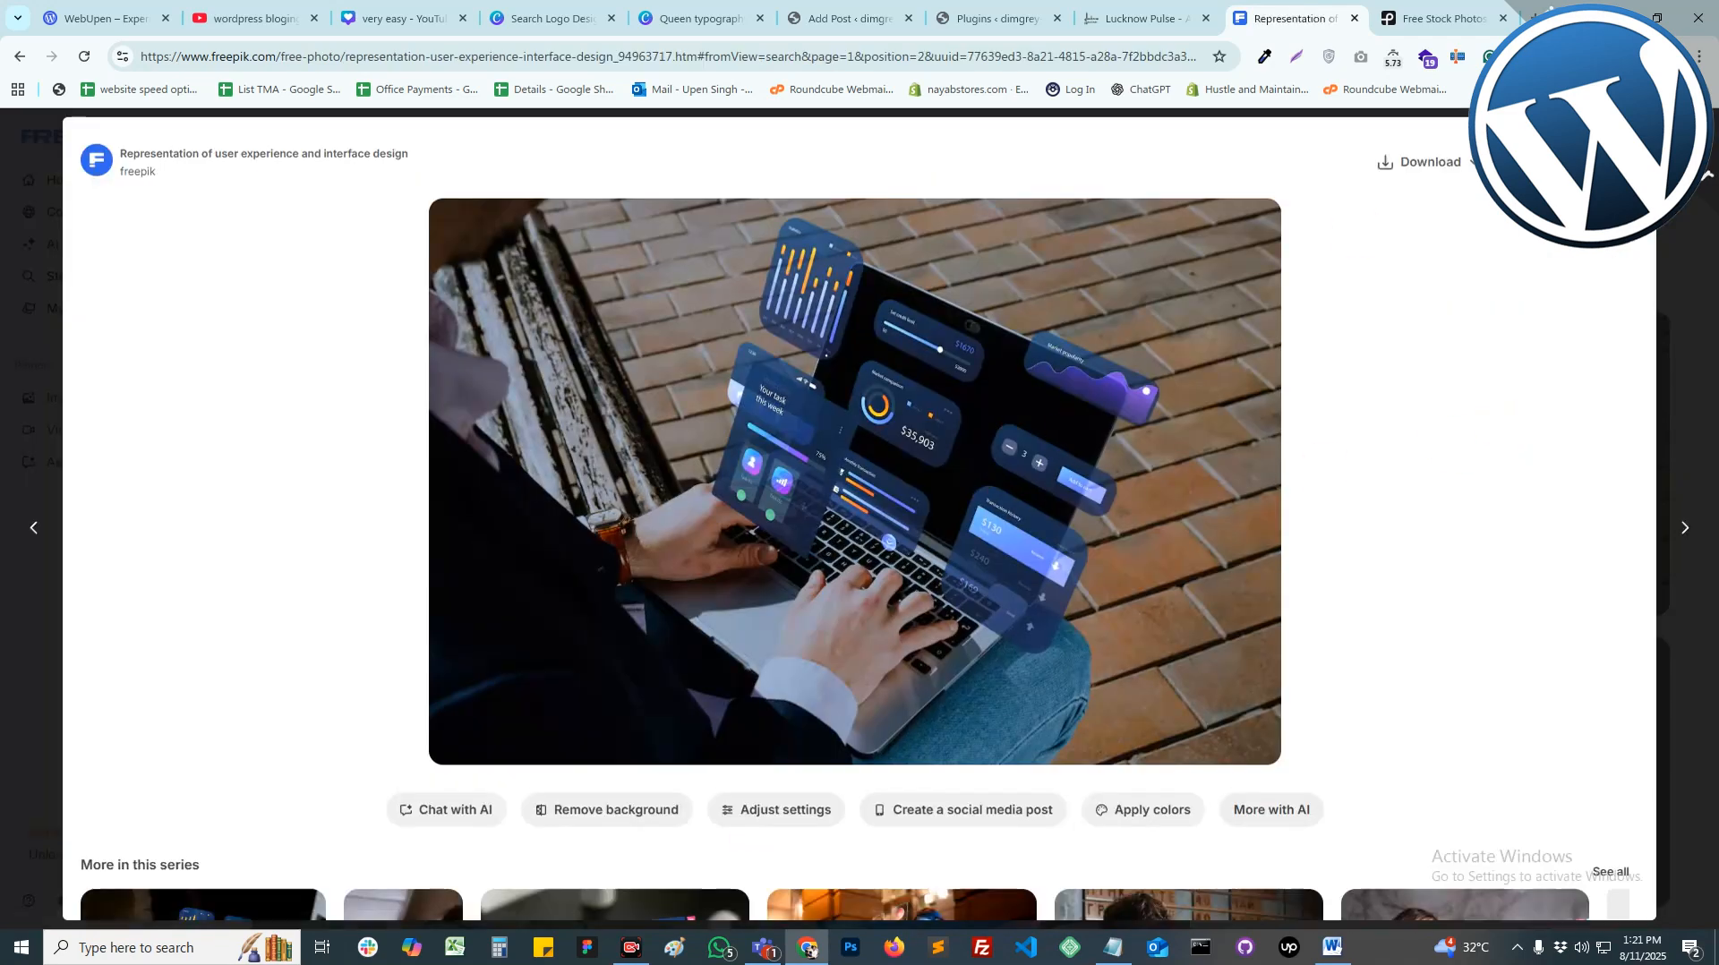
pyautogui.moveTo(1468, 161)
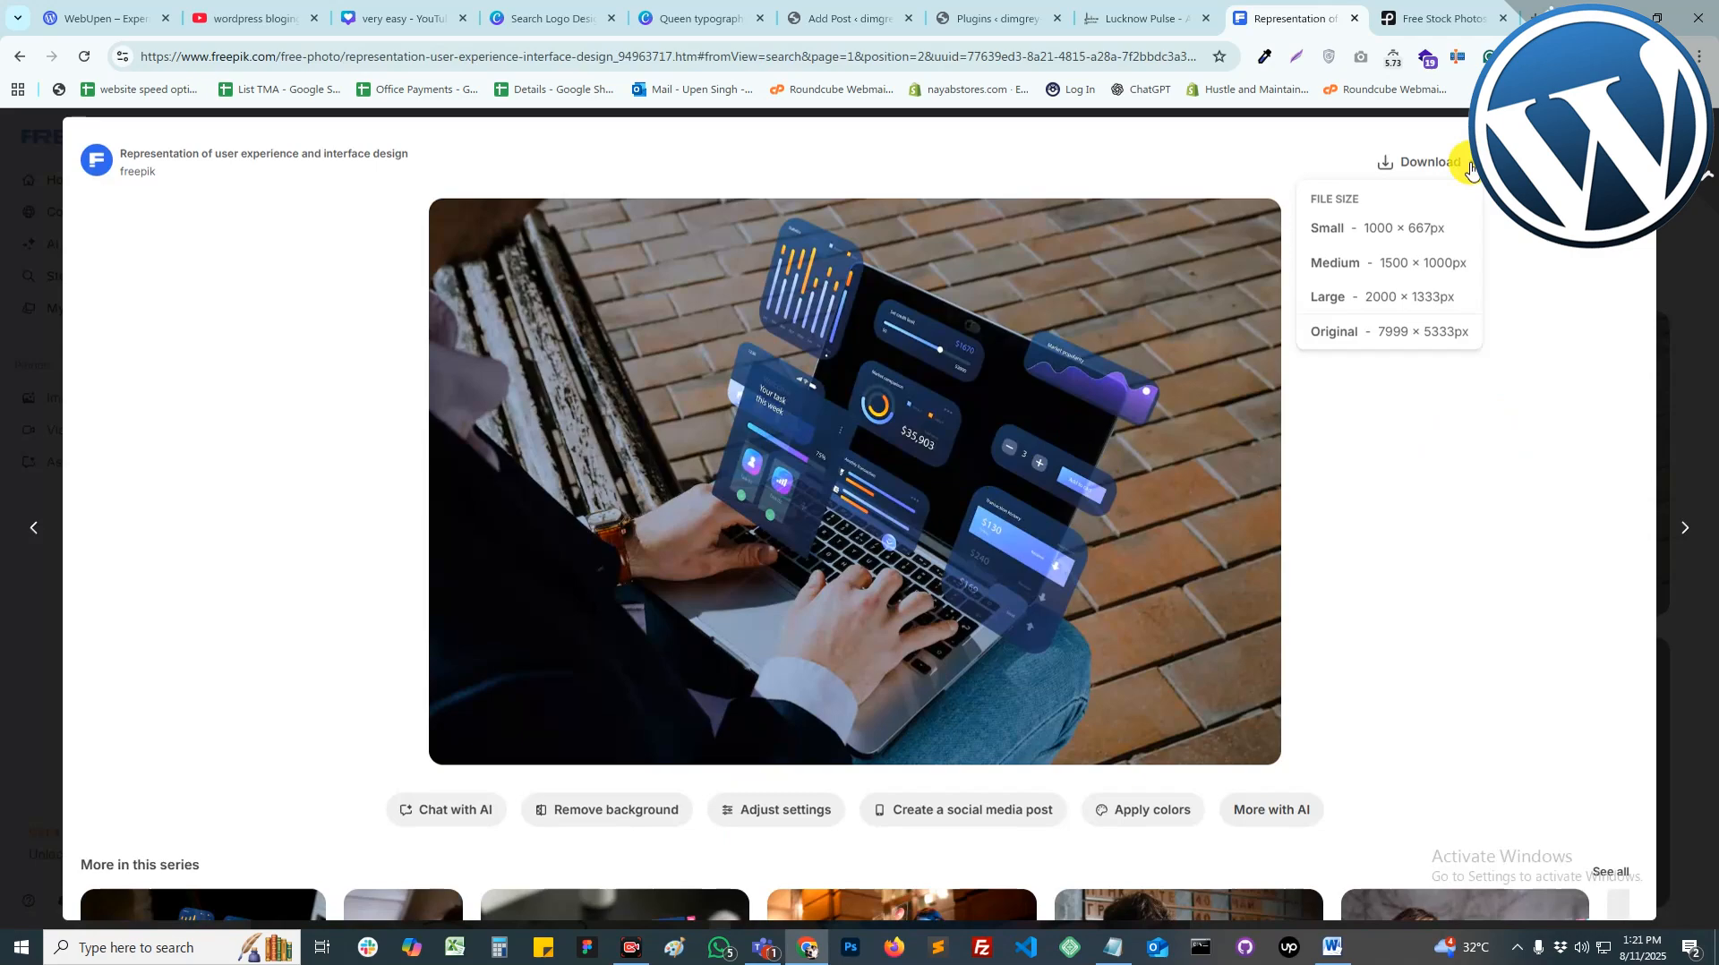
pyautogui.click(1409, 231)
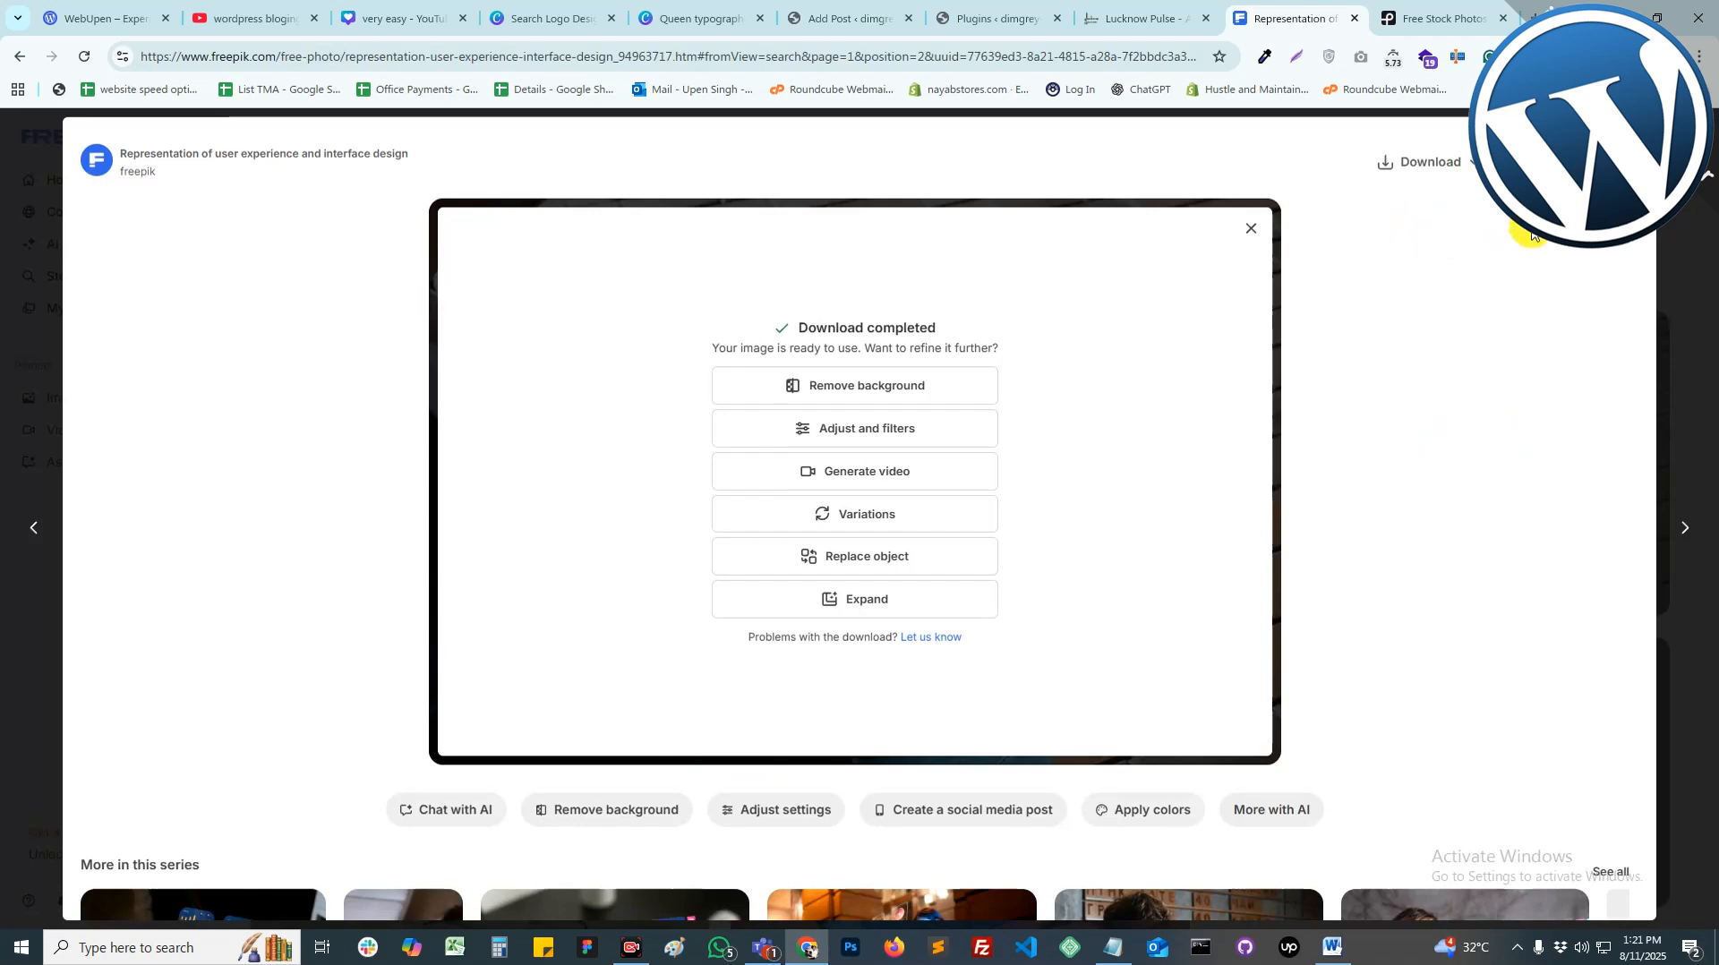
# Step: Upload 2150169860.jpg from Downloads and set it as the post's featured image
pyautogui.click(839, 25)
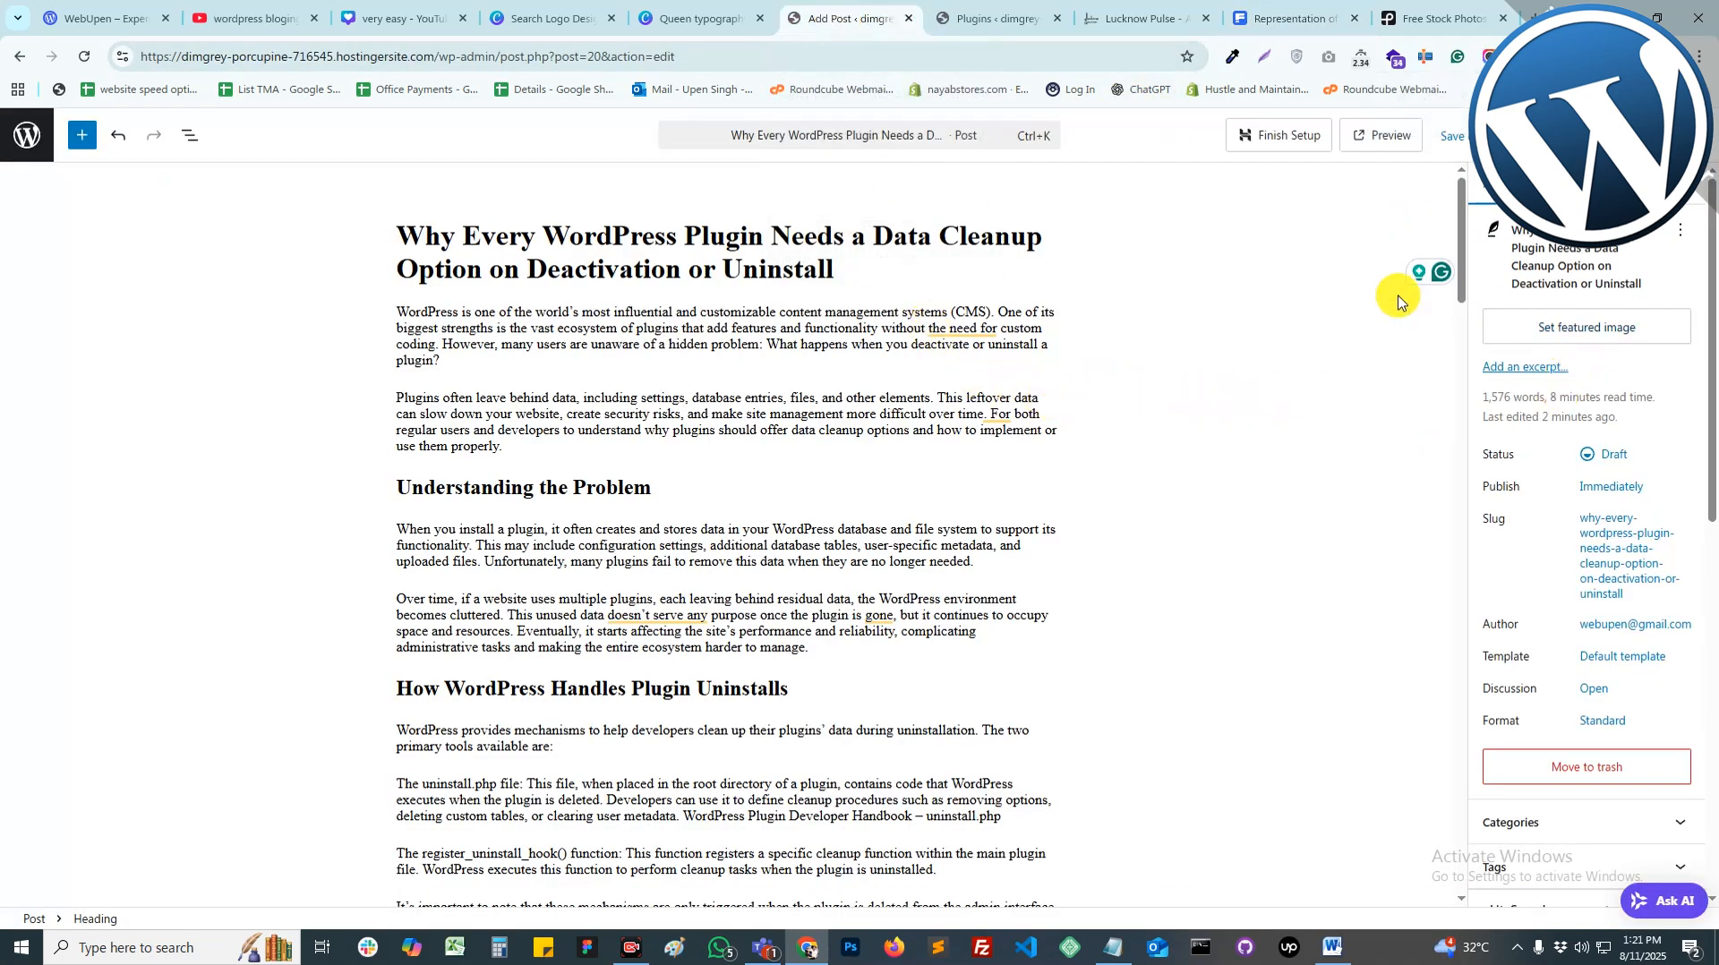
pyautogui.click(1602, 338)
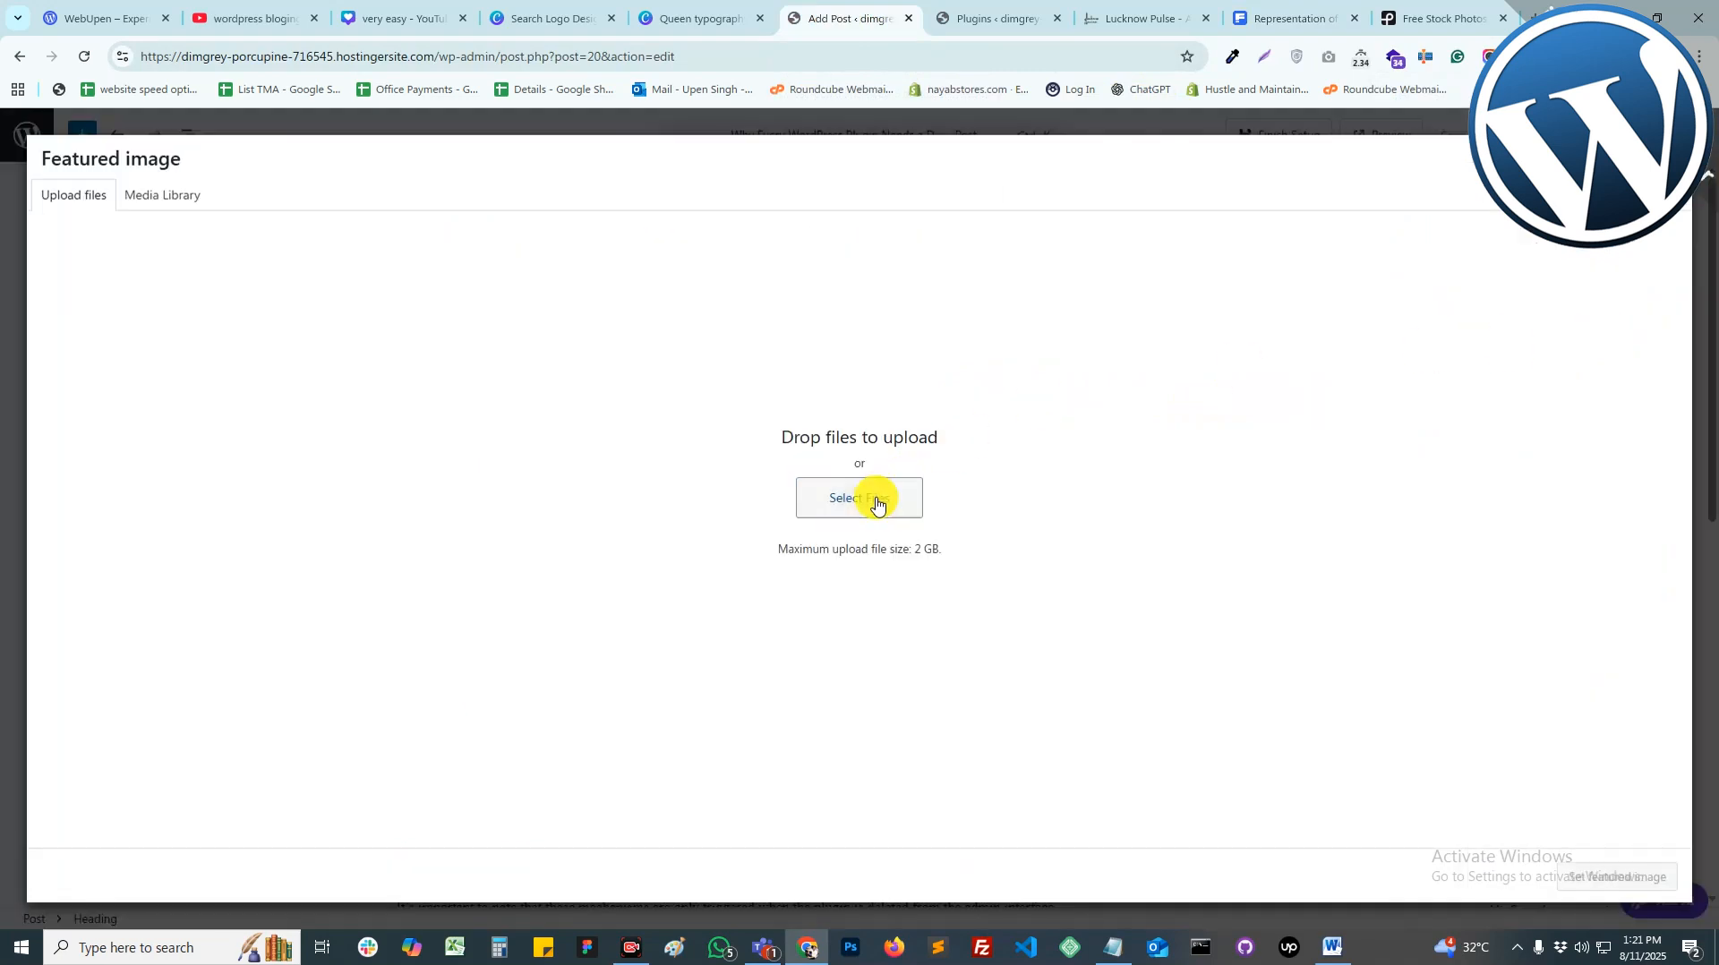
pyautogui.click(875, 499)
pyautogui.click(242, 222)
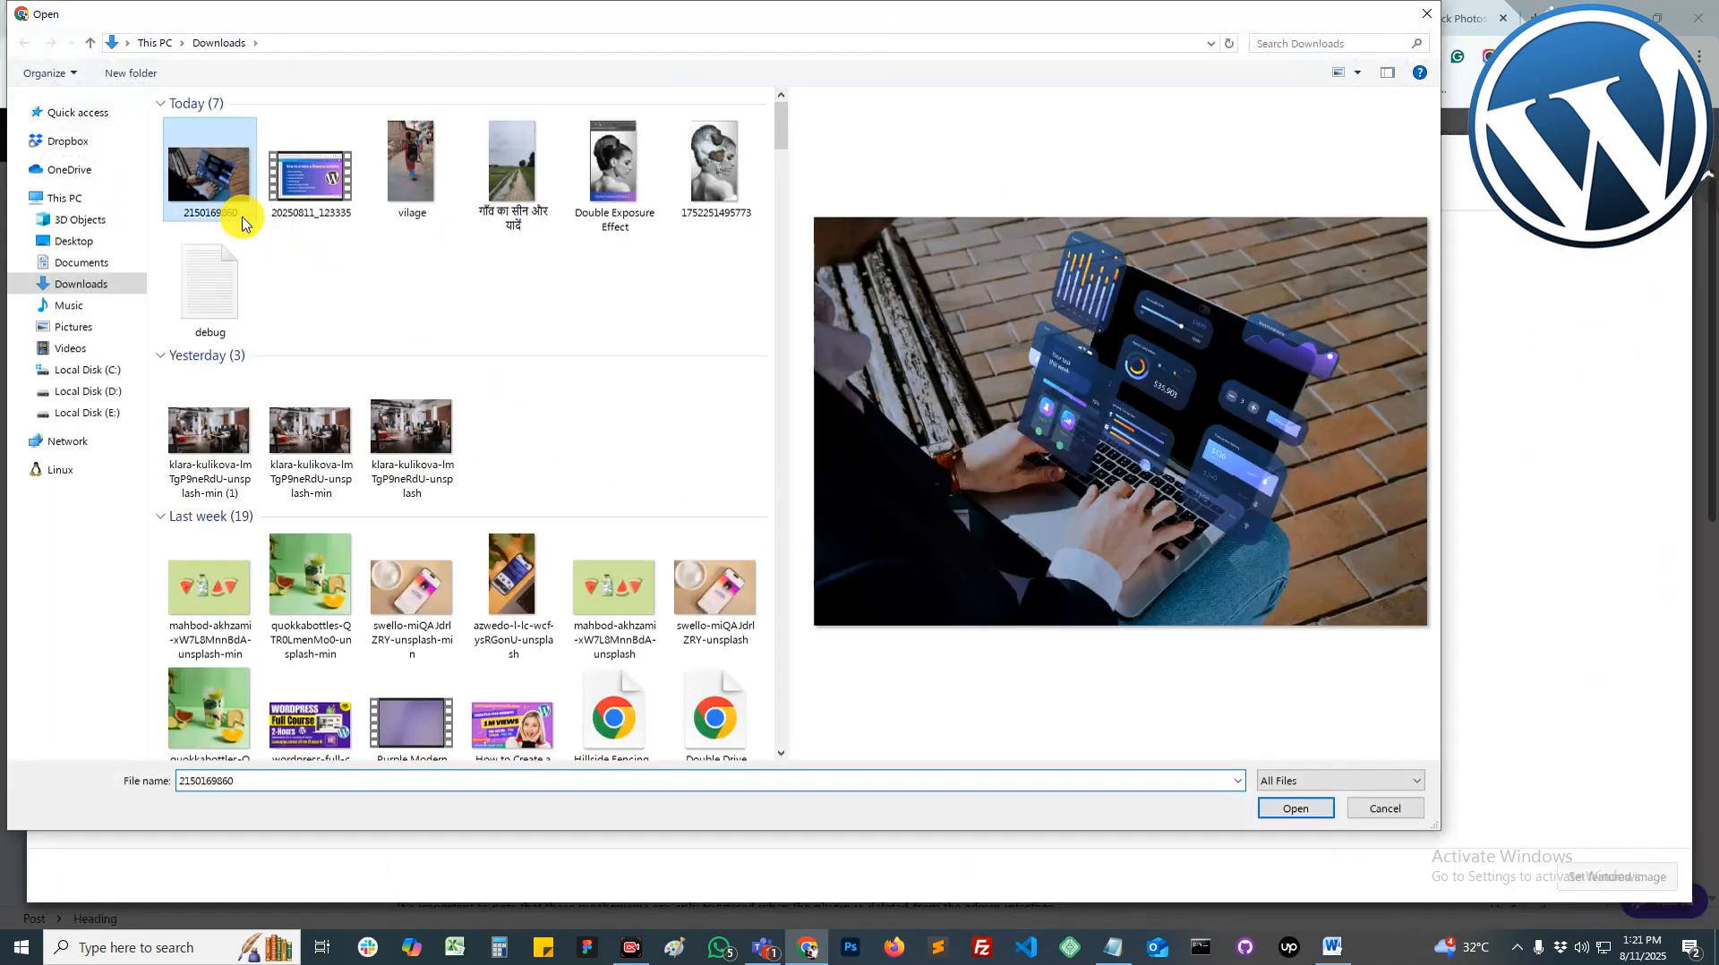
pyautogui.click(1295, 813)
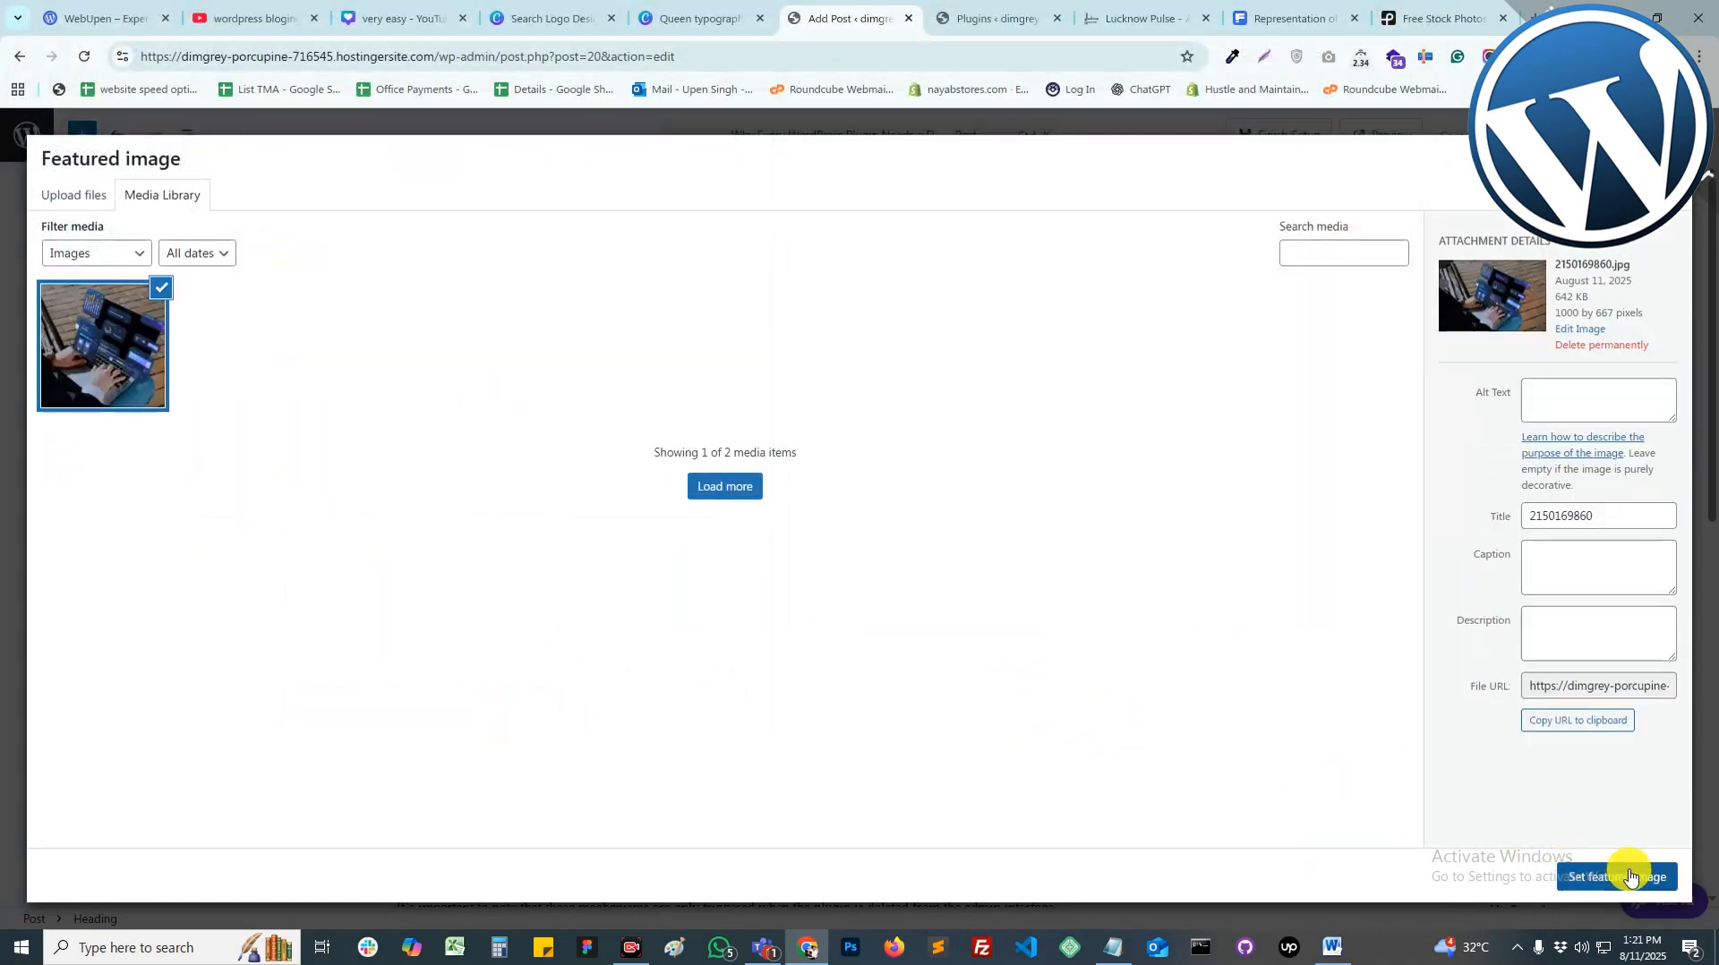
pyautogui.click(1628, 878)
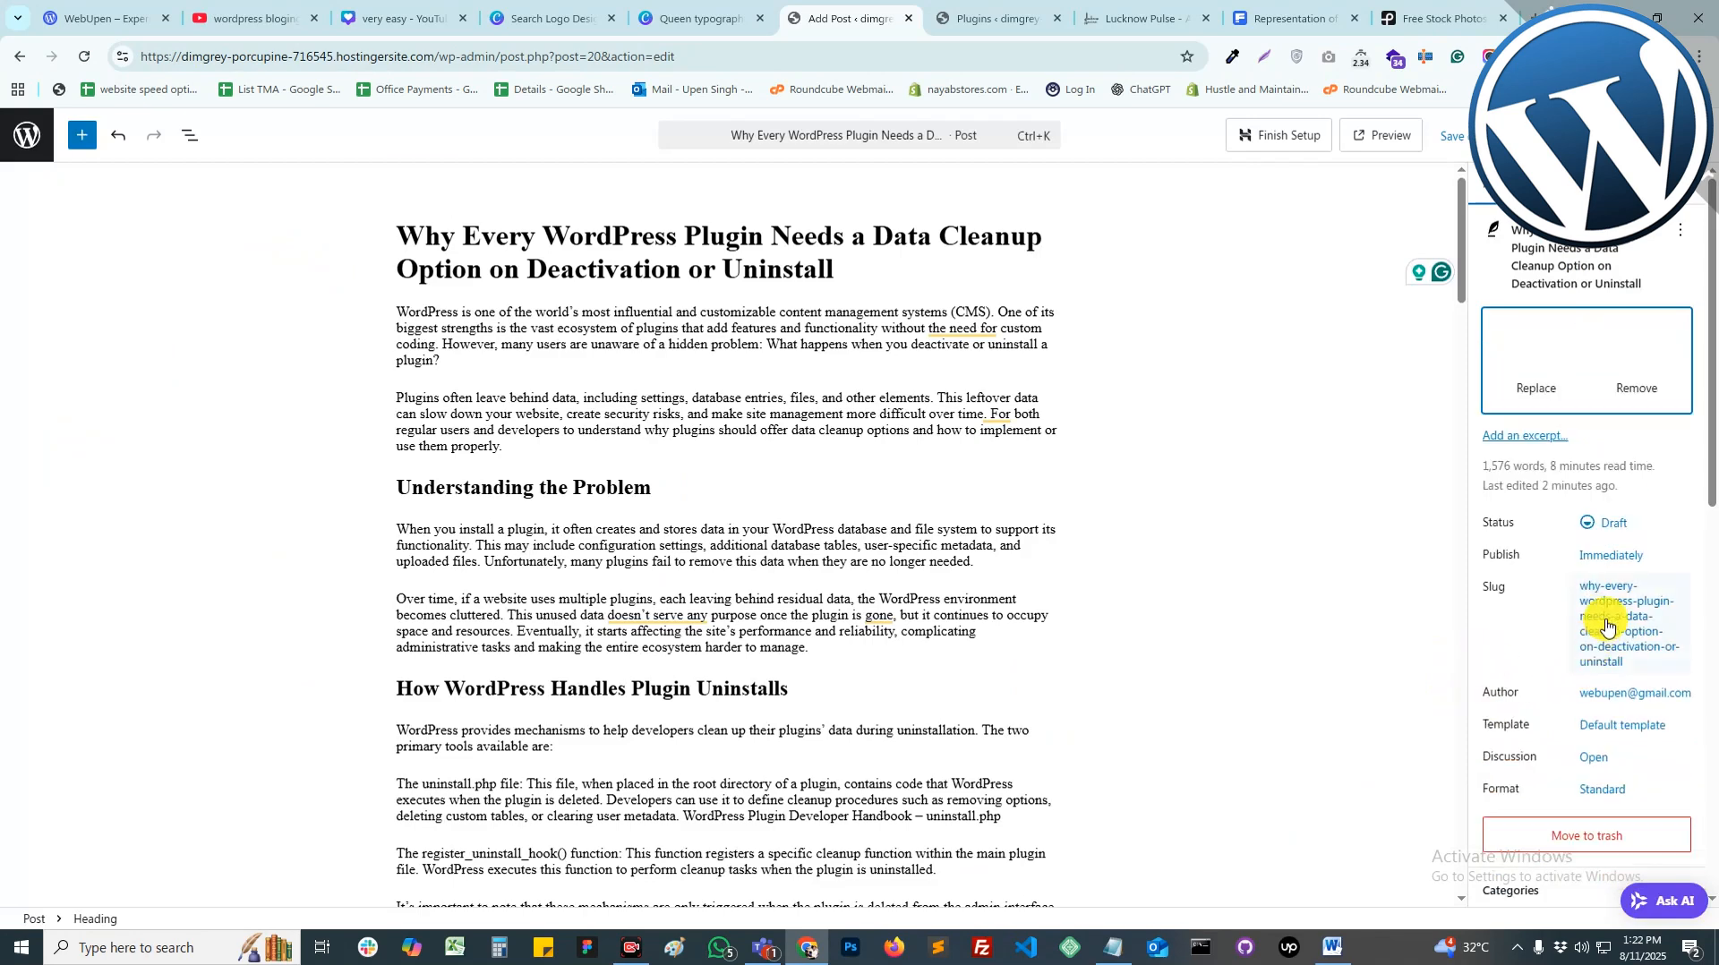
# Step: Create a WordPress category for the post, copying the name from the title
pyautogui.scroll(-3, 1616, 535)
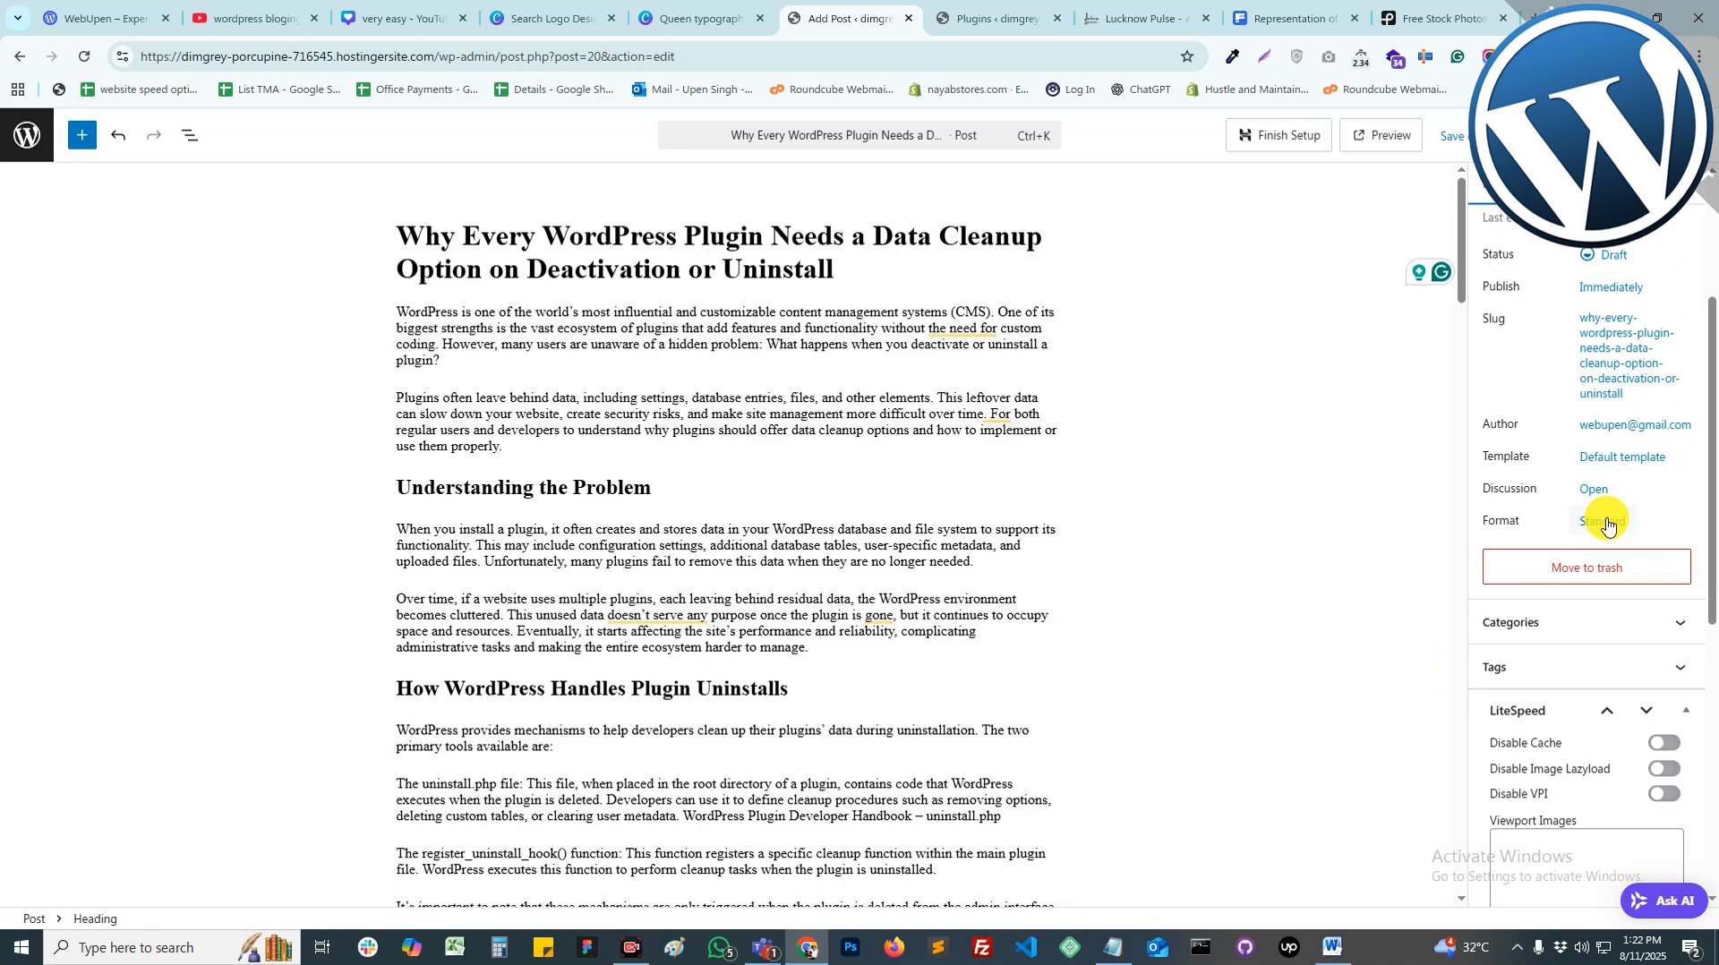
pyautogui.click(1616, 618)
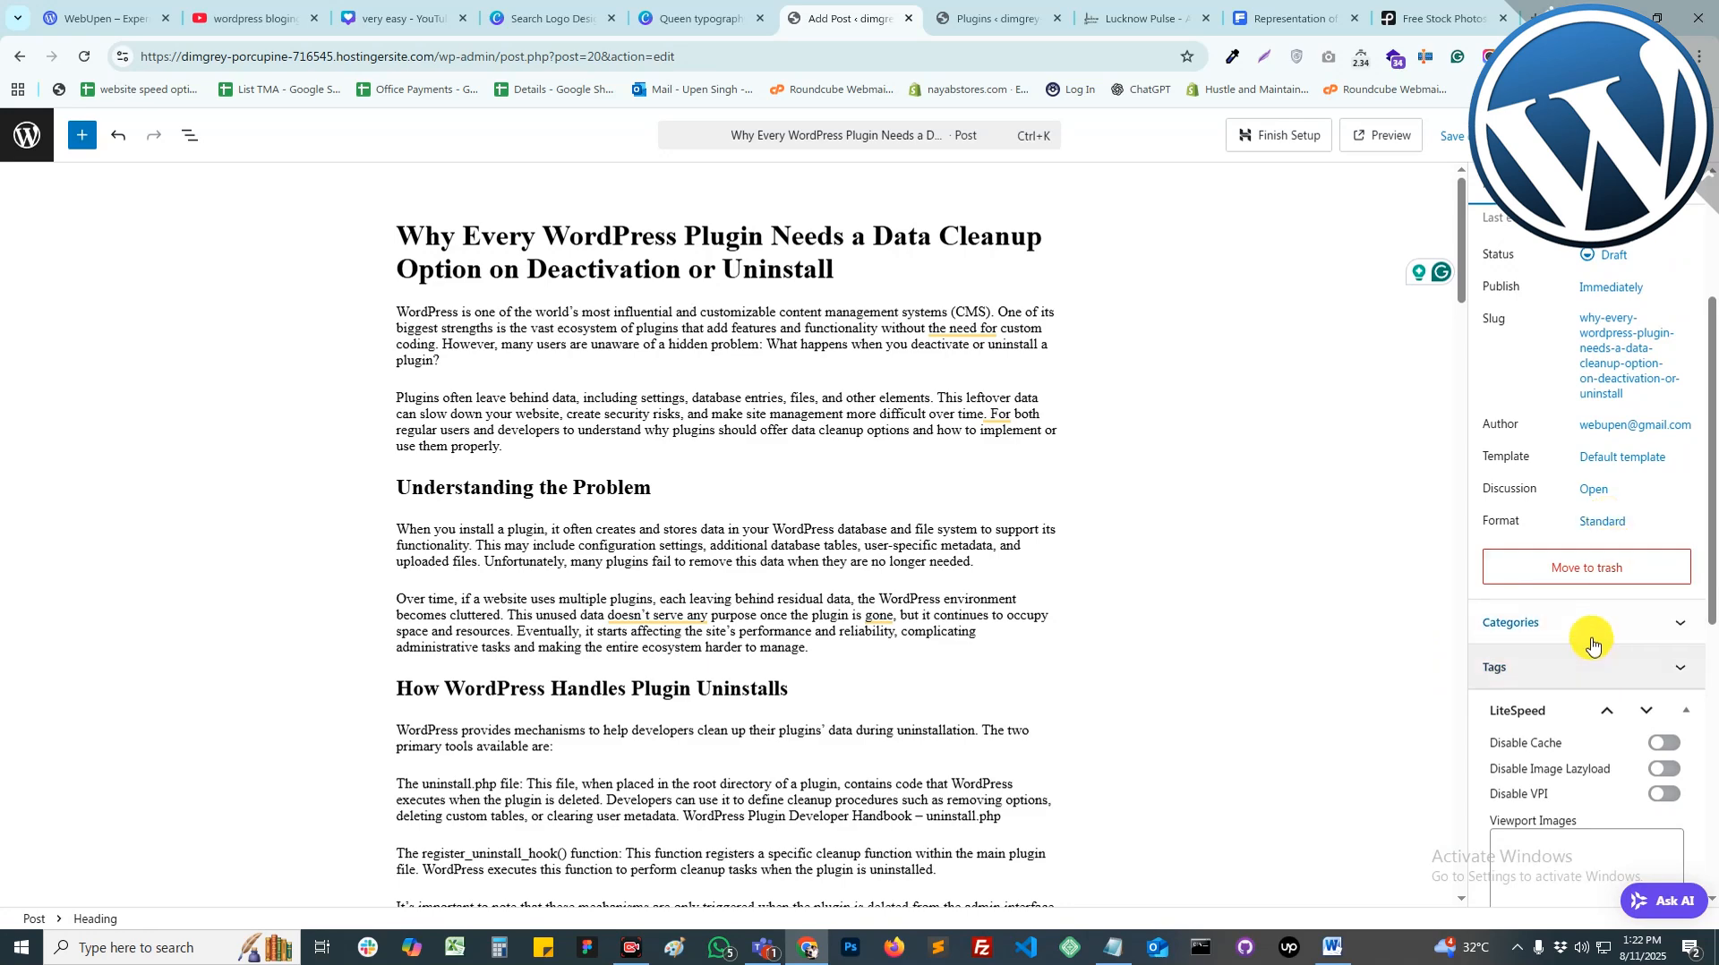
pyautogui.scroll(-1, 1592, 664)
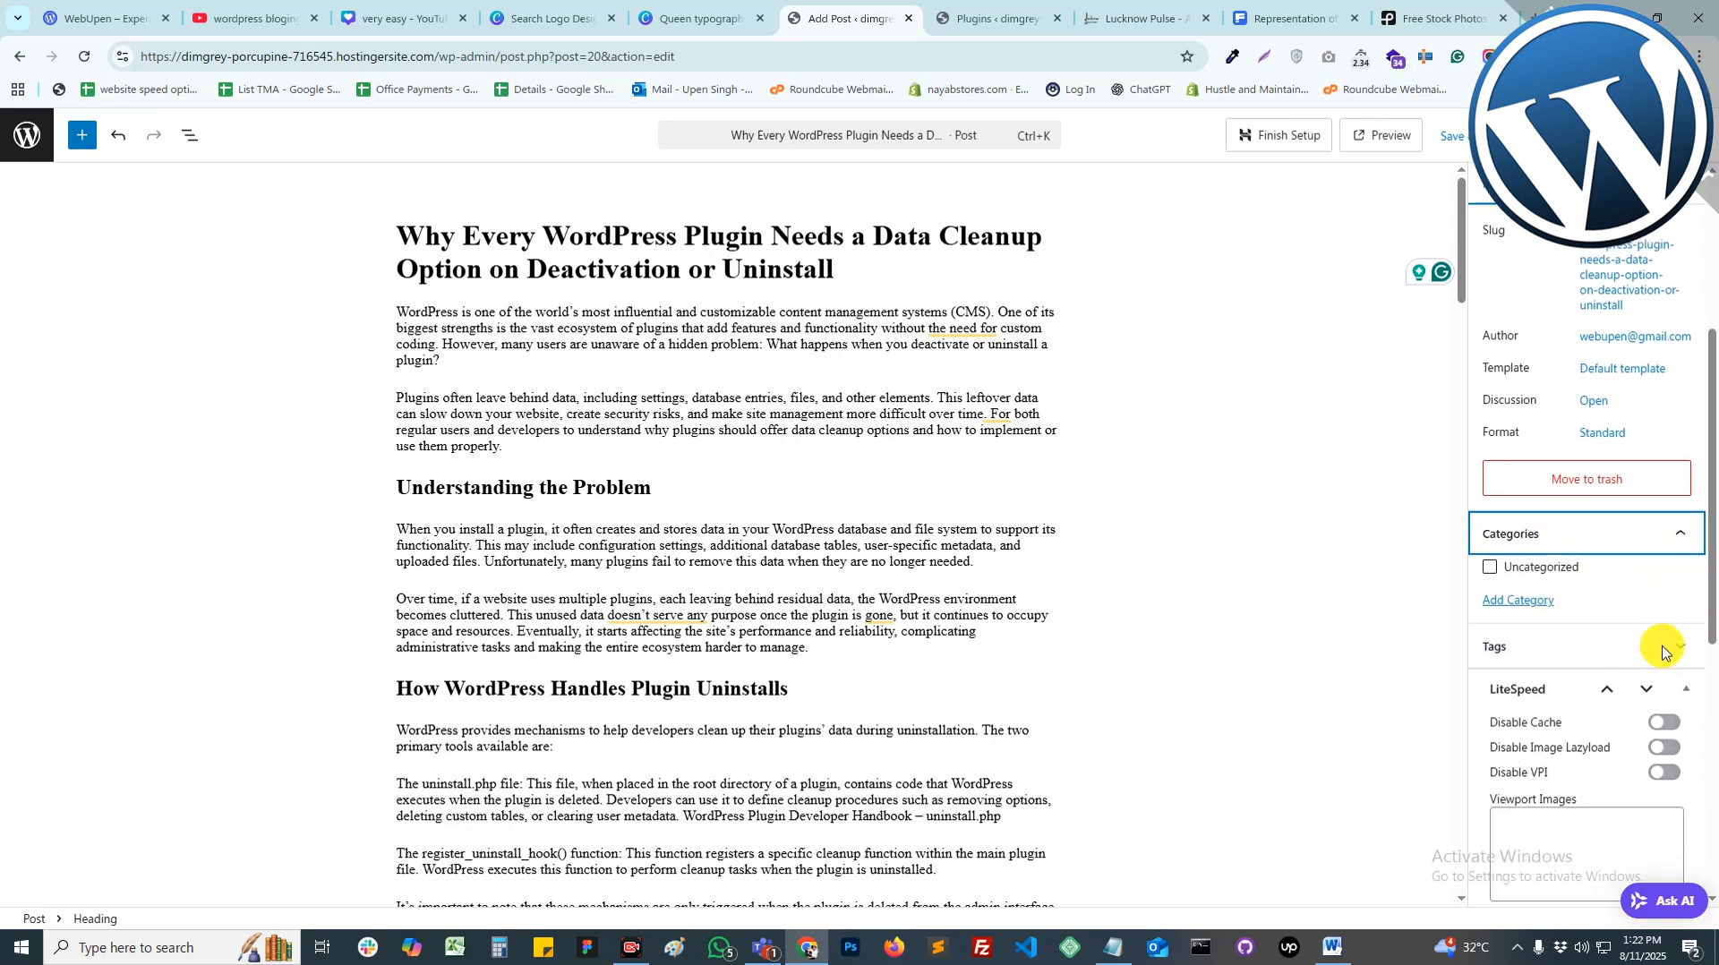
pyautogui.click(1526, 600)
pyautogui.click(1560, 660)
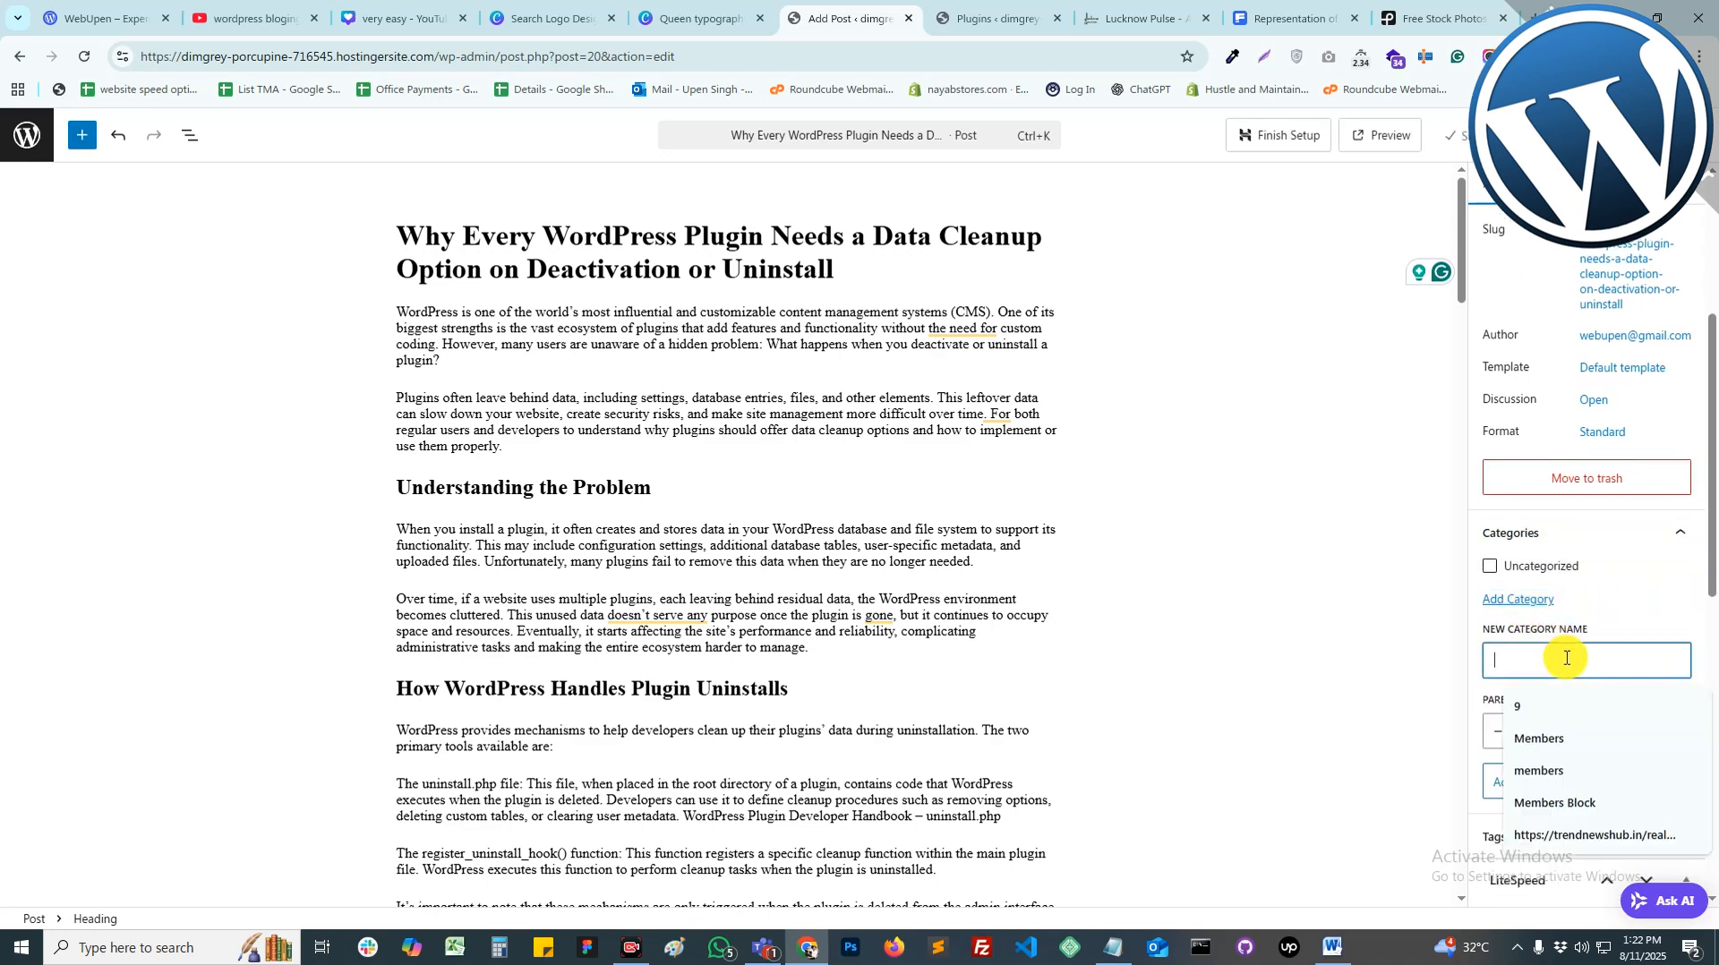
pyautogui.doubleClick(596, 237)
pyautogui.hotkey('ctrl', 'c')
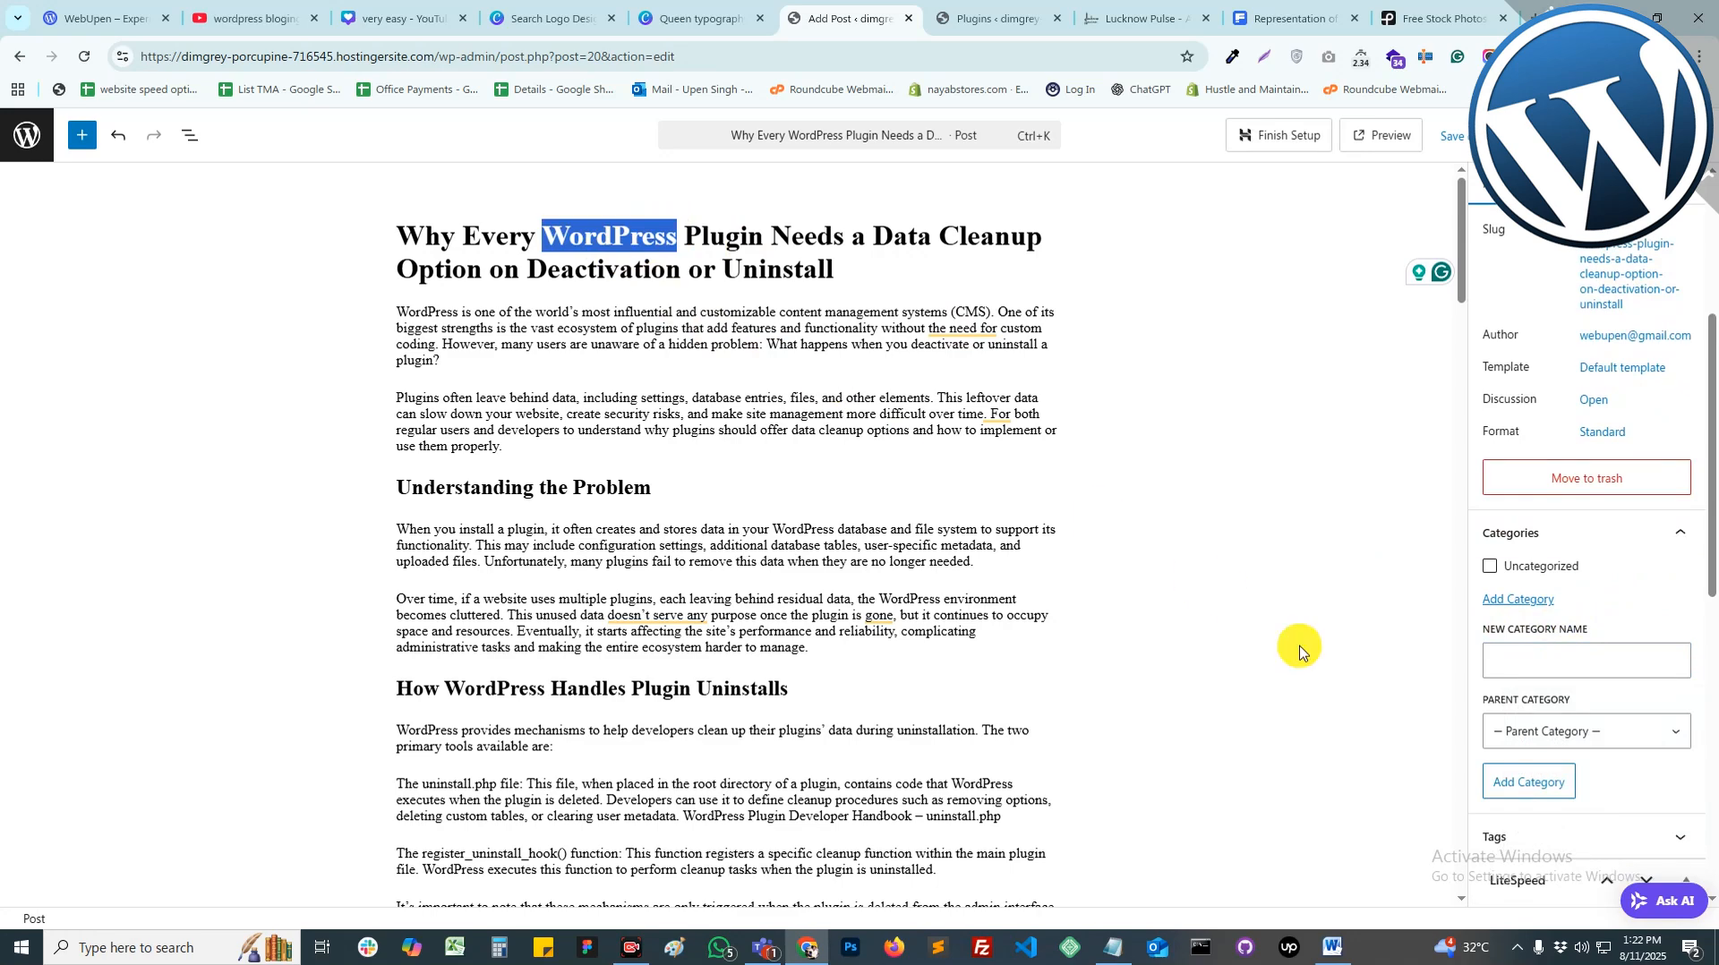
pyautogui.click(1562, 662)
pyautogui.hotkey('ctrl', 'v')
pyautogui.click(1539, 782)
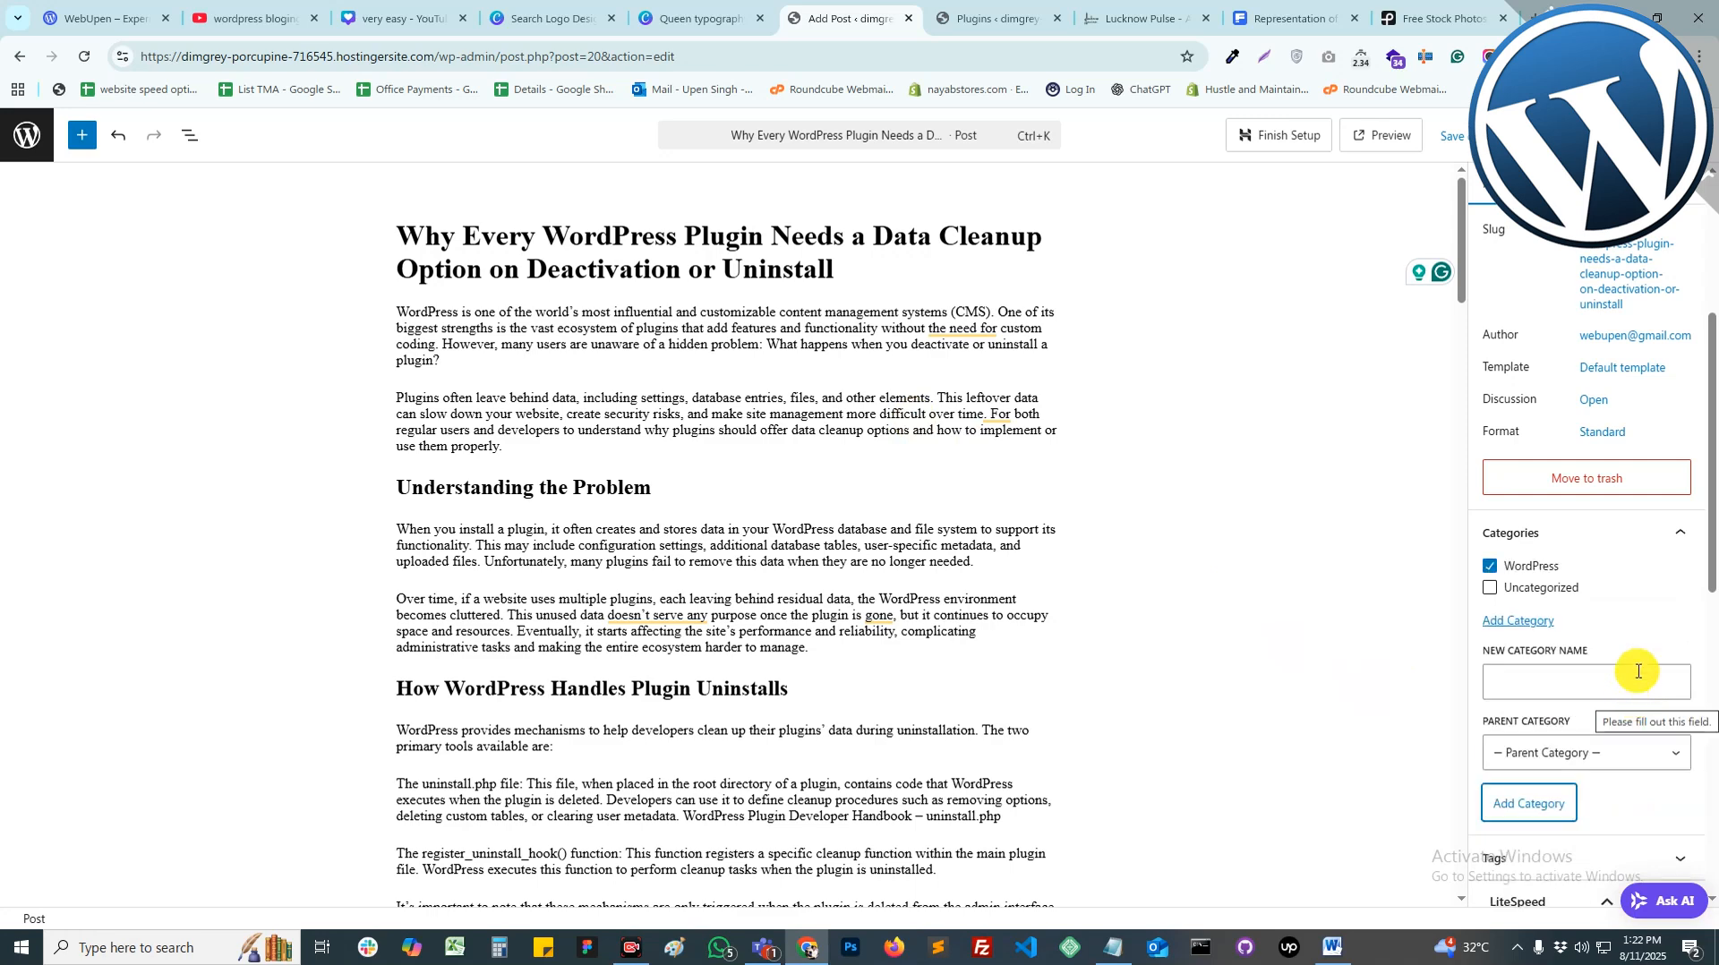
# Step: Tag the post WordPress, Plugin and Data
pyautogui.scroll(-4, 1639, 671)
pyautogui.click(1550, 504)
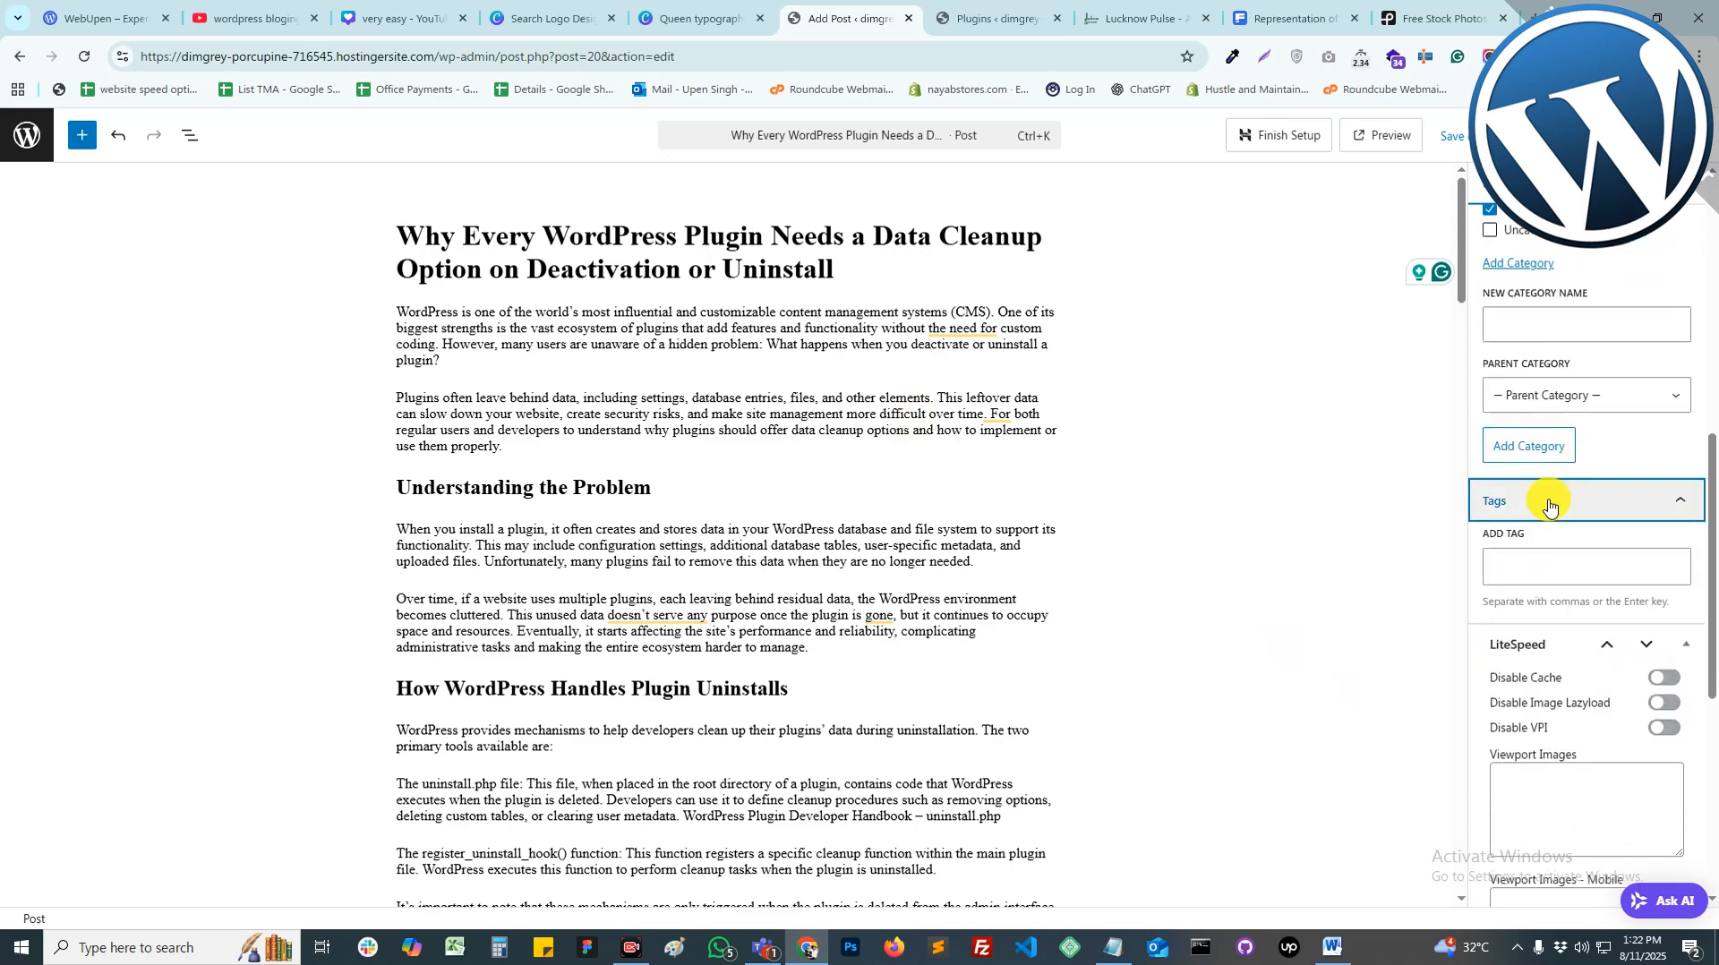
pyautogui.click(1521, 573)
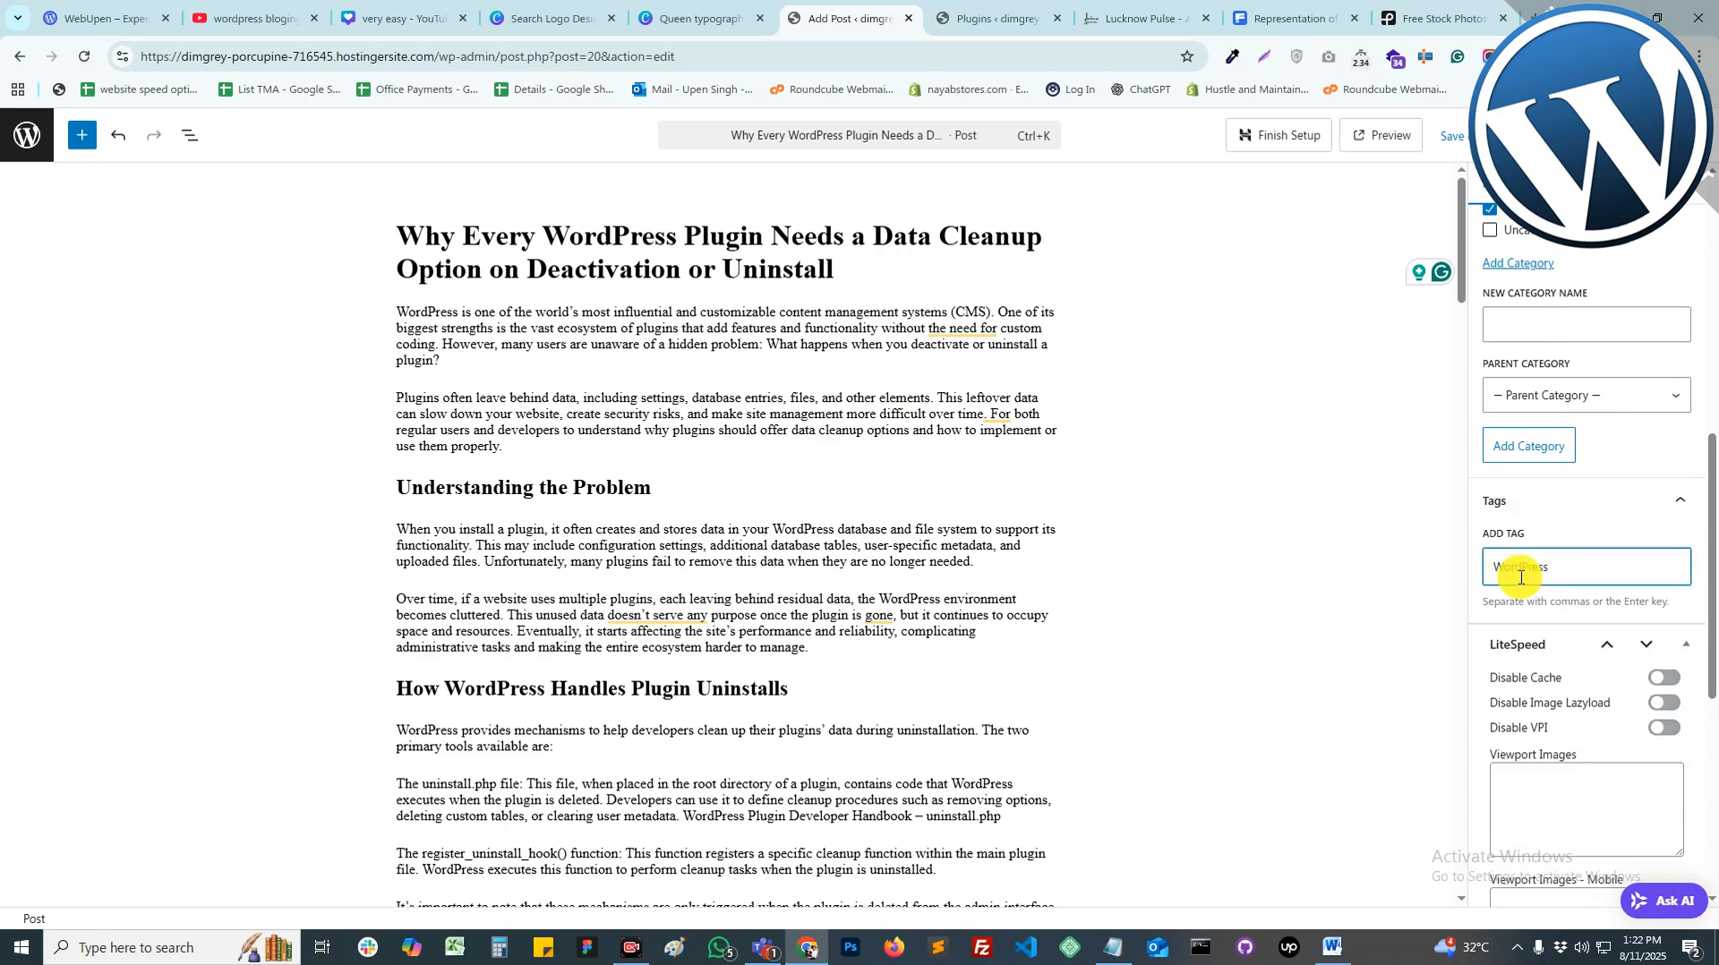
pyautogui.press('Return')
pyautogui.press('Return')
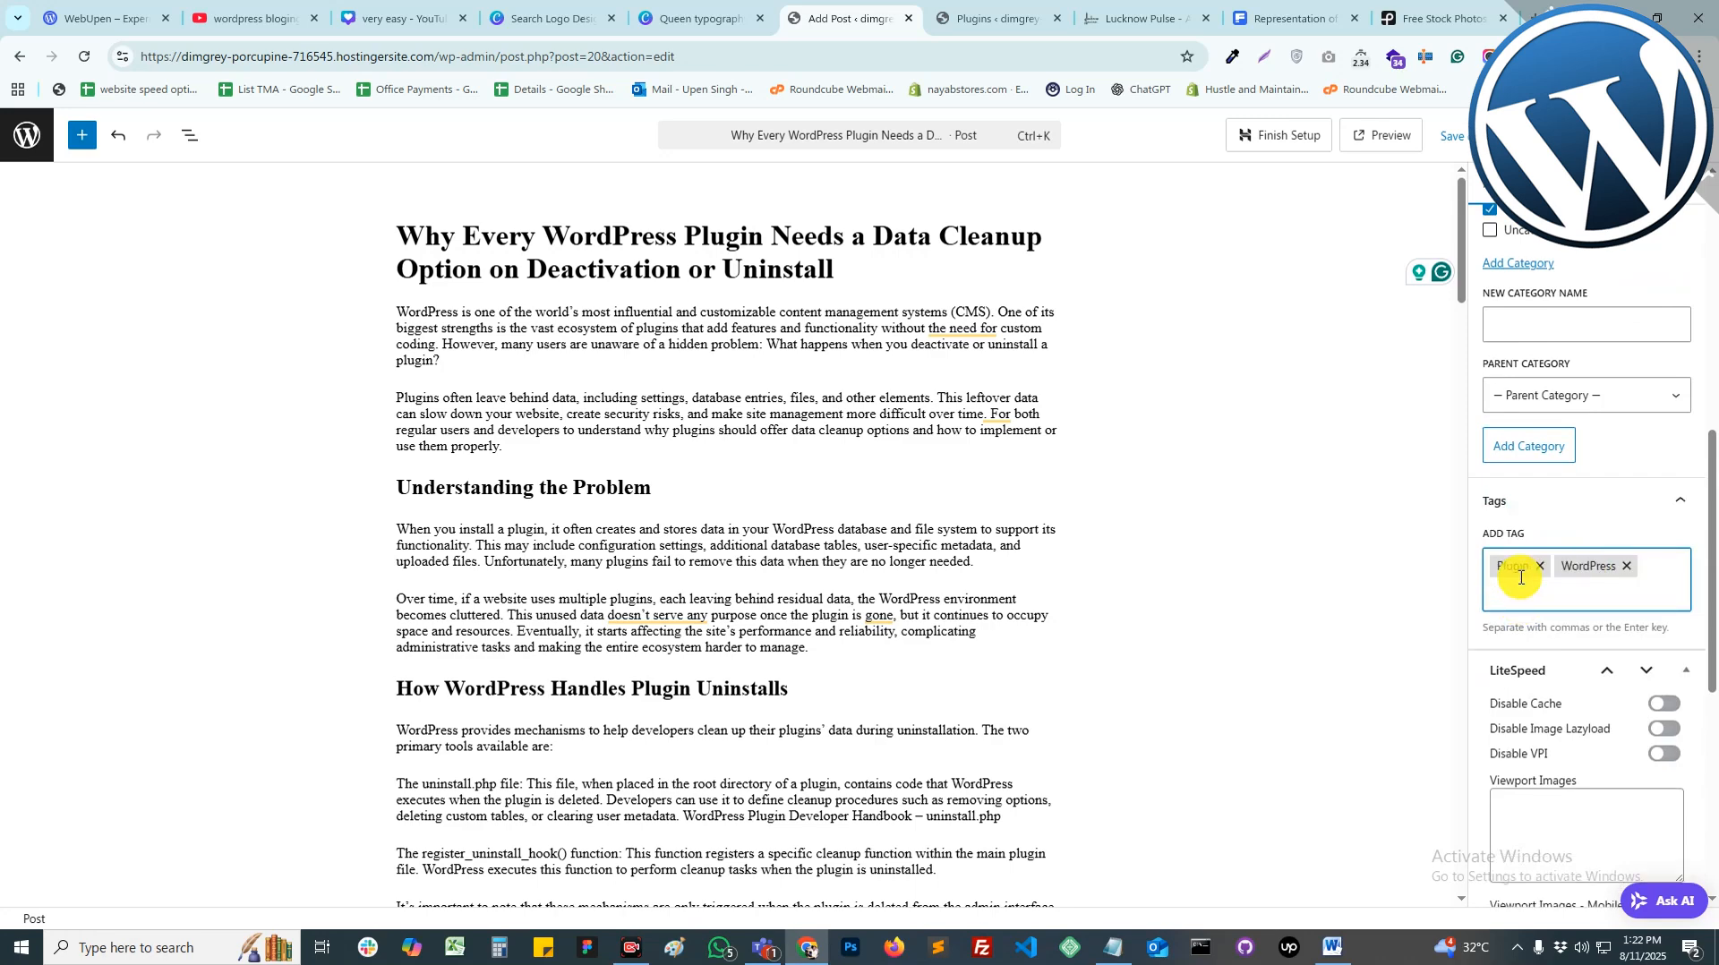
pyautogui.write('Data')
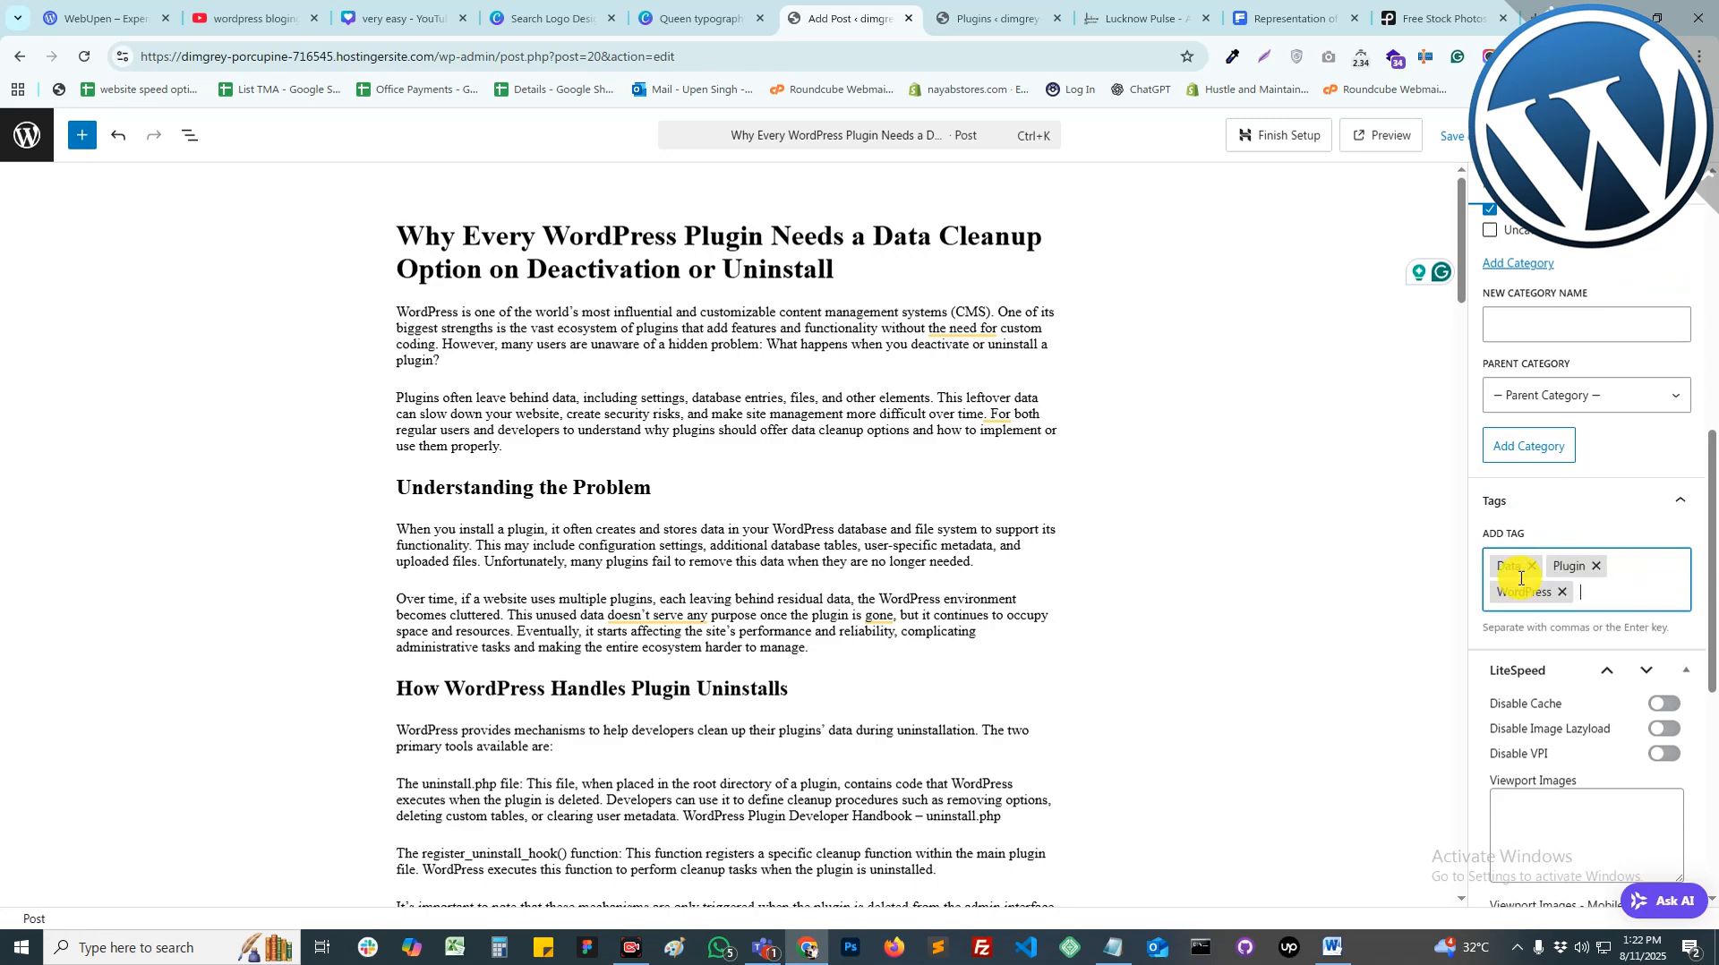
pyautogui.press('Return')
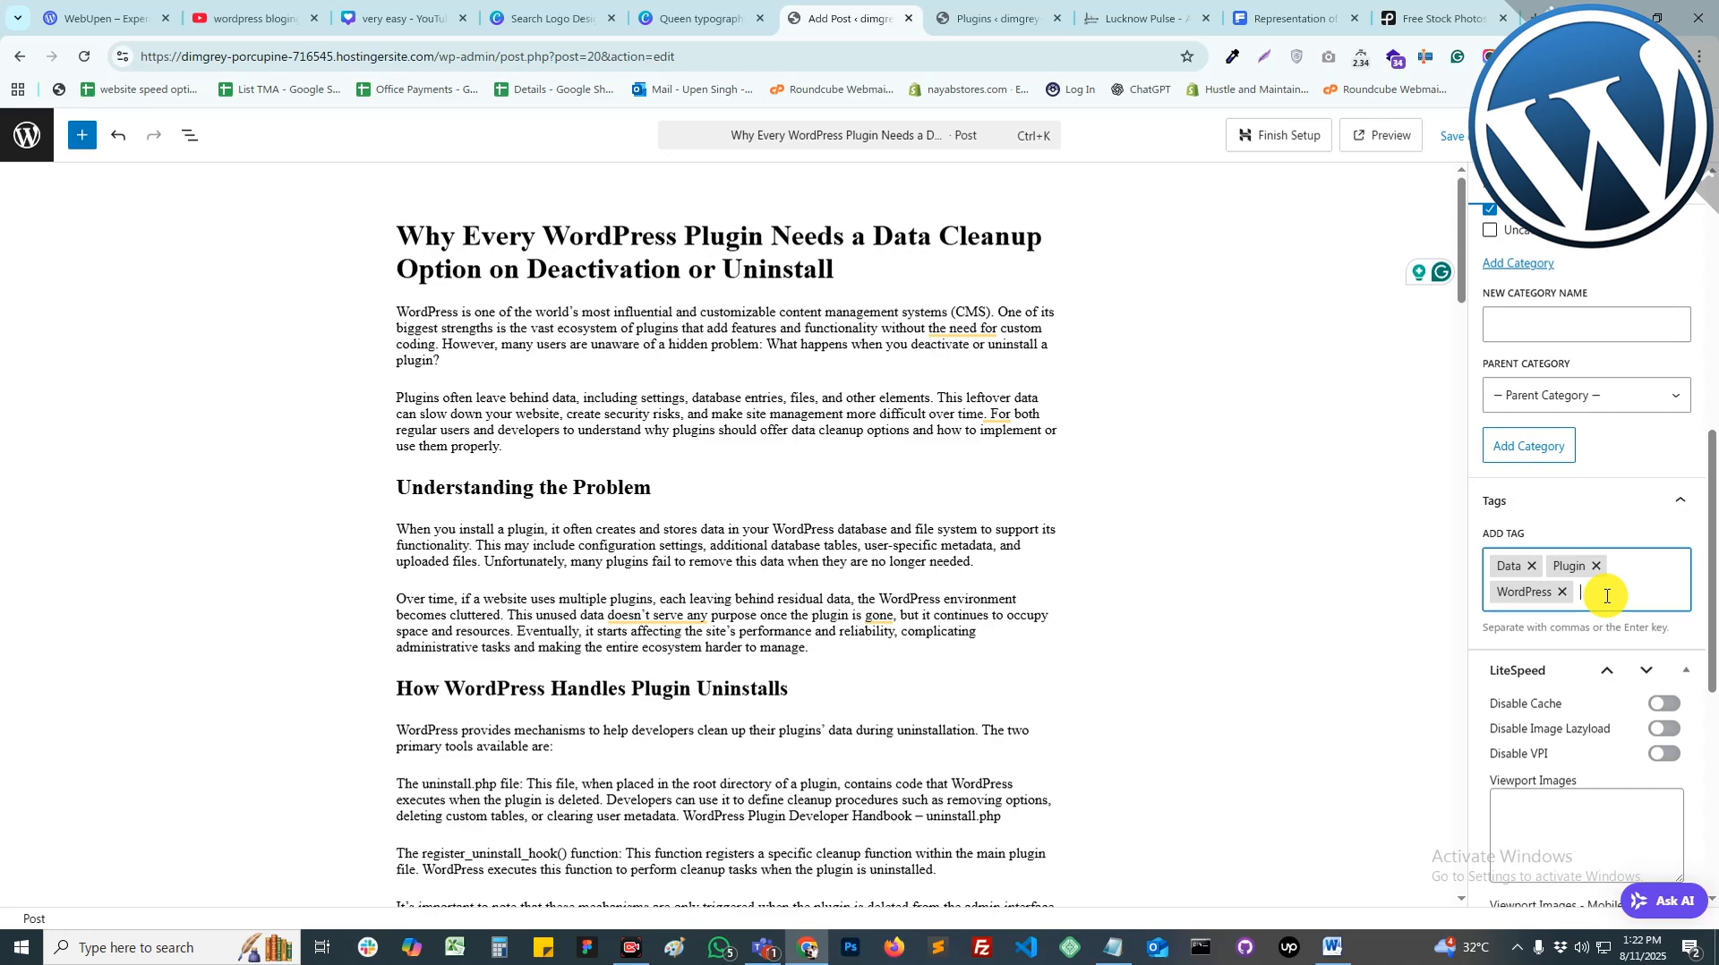
# Step: Publish the plugin-cleanup post and start a new blank post
pyautogui.scroll(2, 1605, 507)
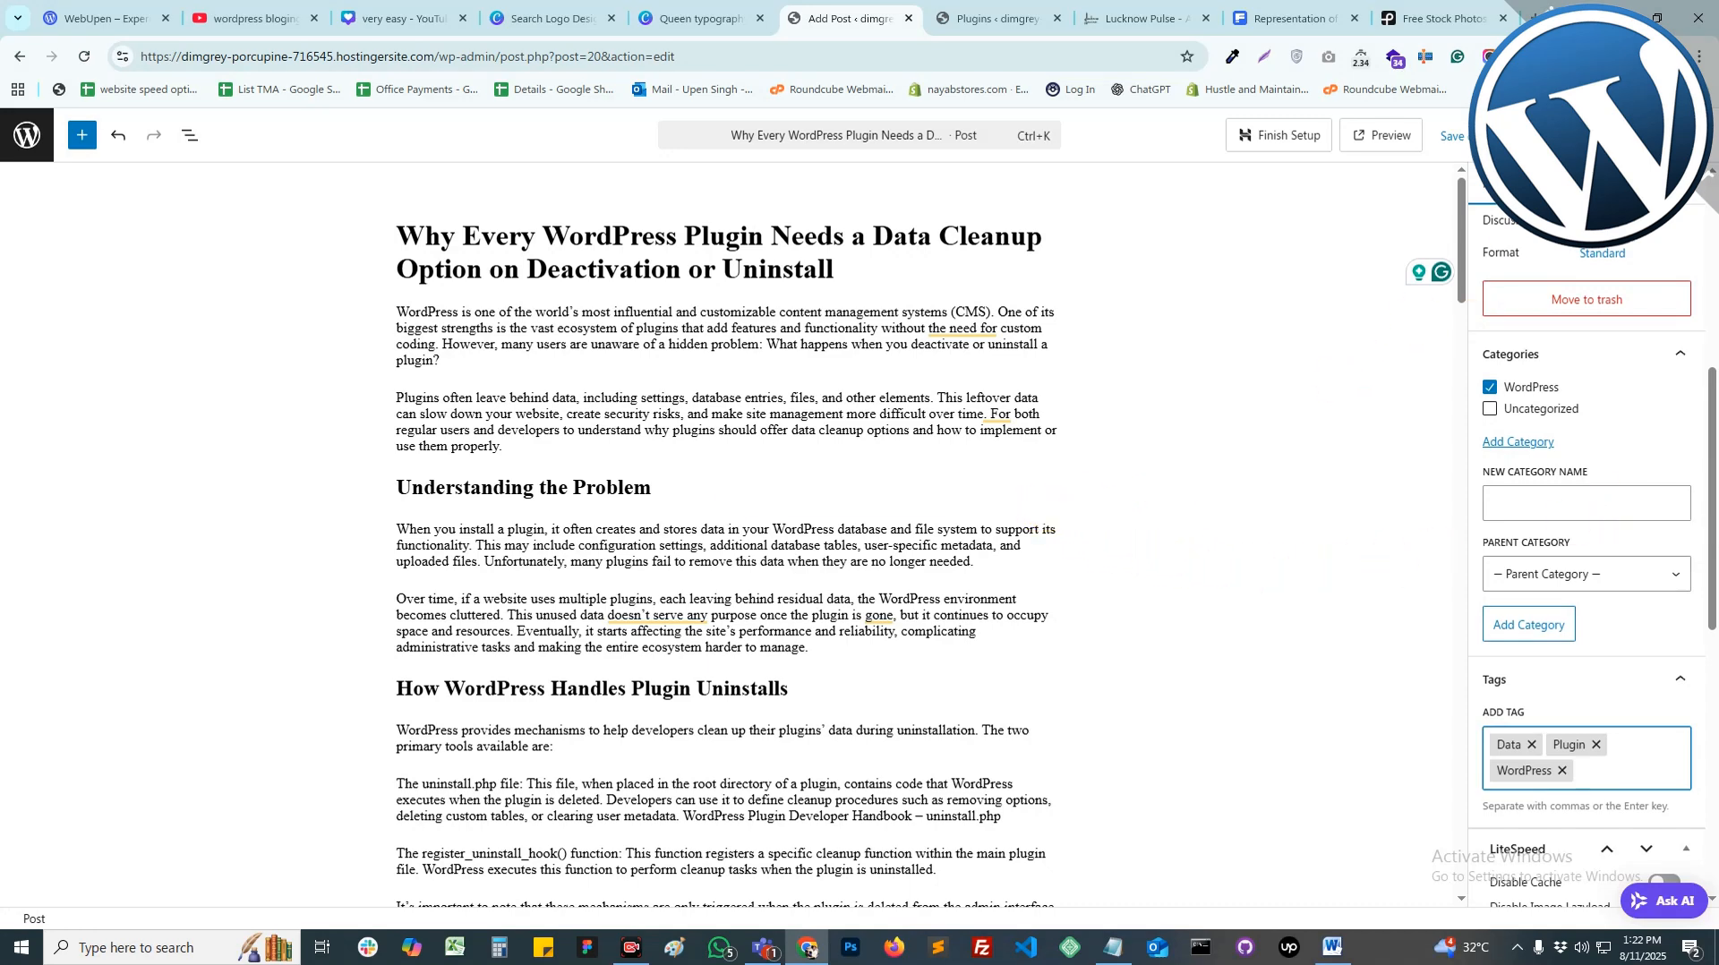
pyautogui.click(1646, 136)
pyautogui.click(1647, 136)
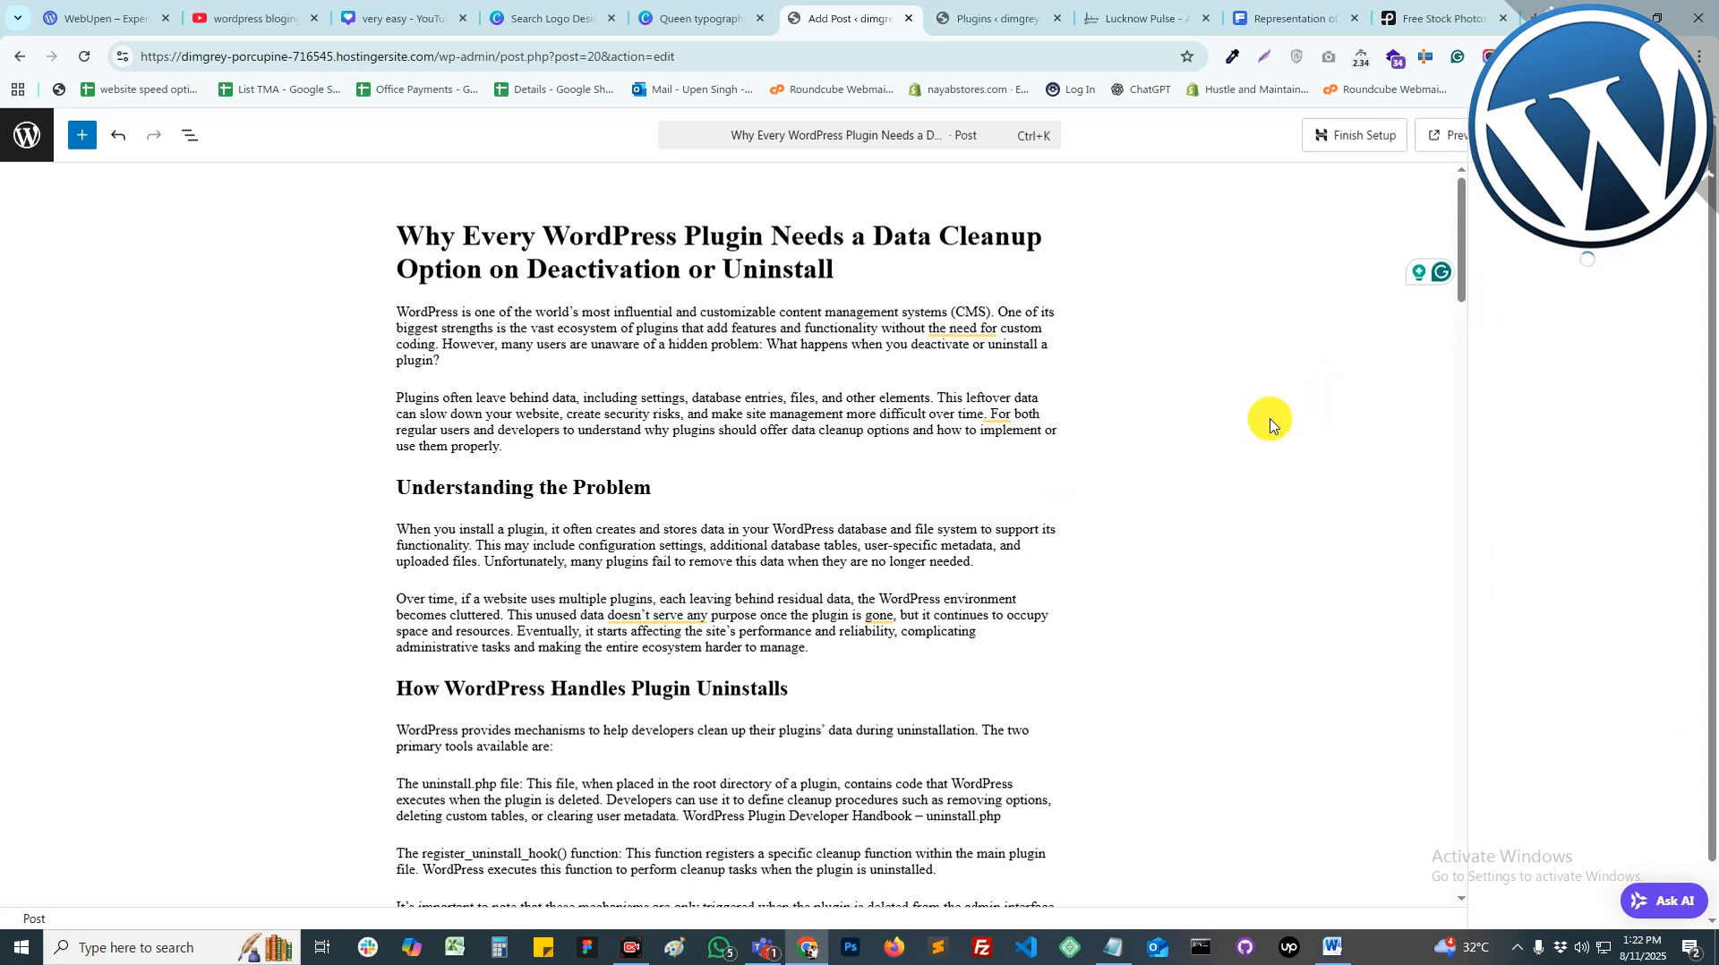
pyautogui.click(1648, 370)
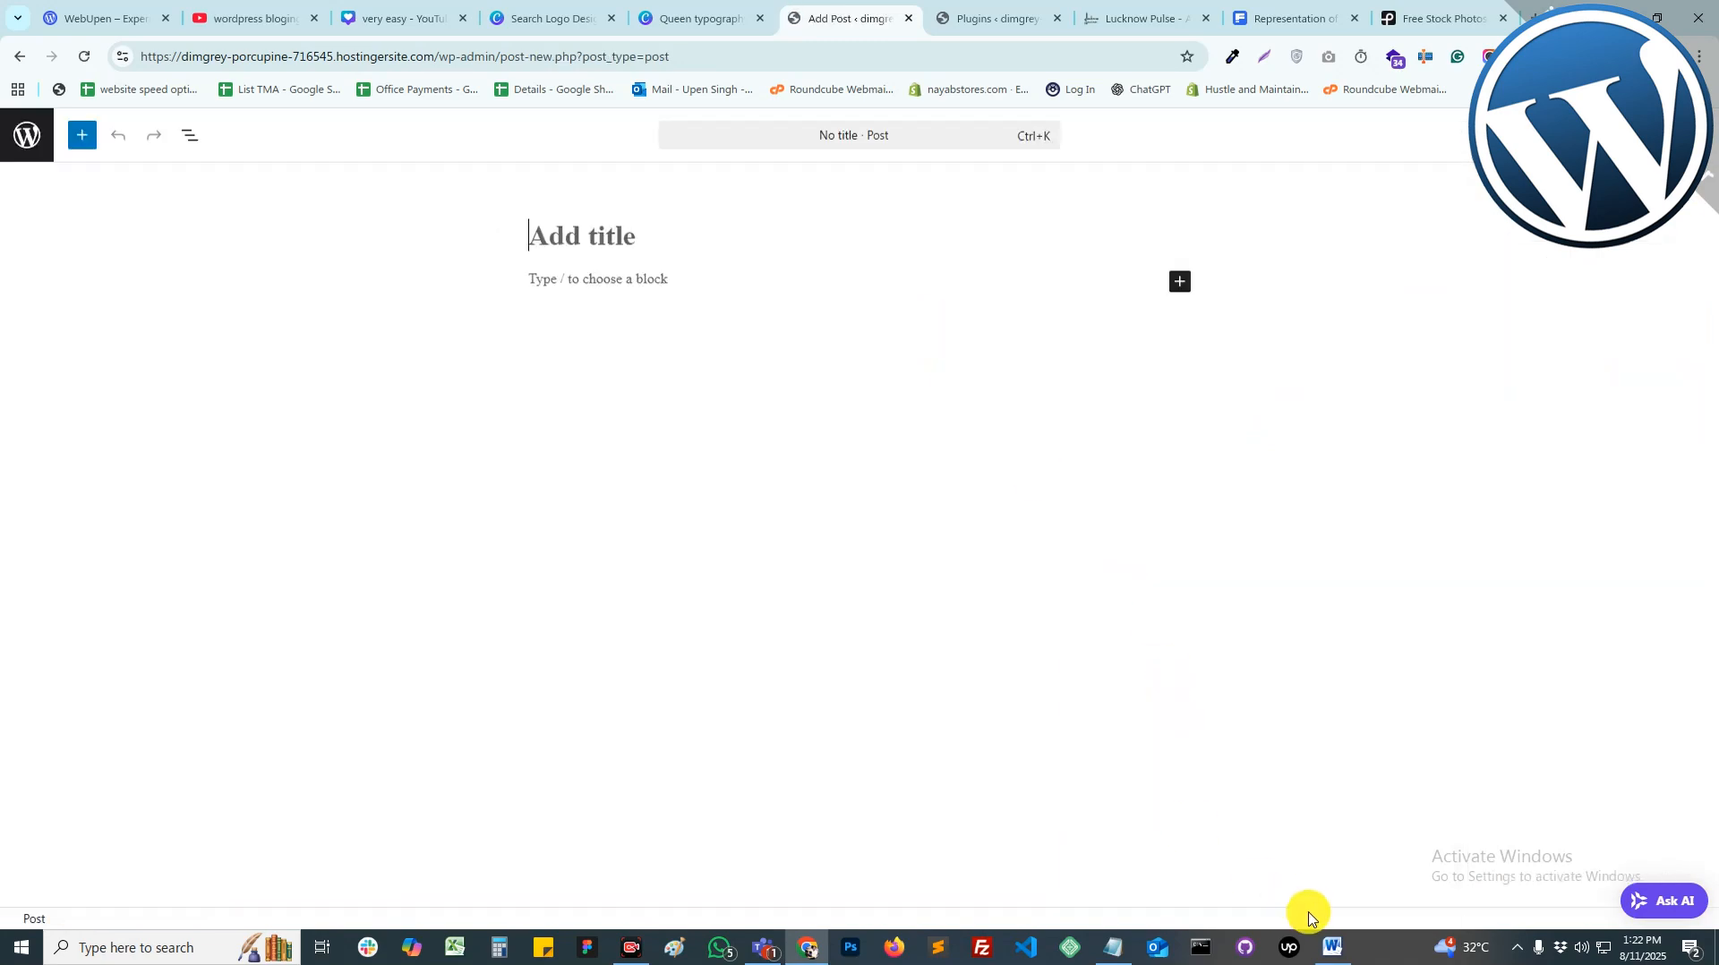
# Step: Copy the 'New Launching Mobiles in 2025' heading from Word into the post title
pyautogui.click(1333, 946)
pyautogui.moveTo(521, 618); pyautogui.dragTo(707, 654)
pyautogui.hotkey('ctrl', 'c')
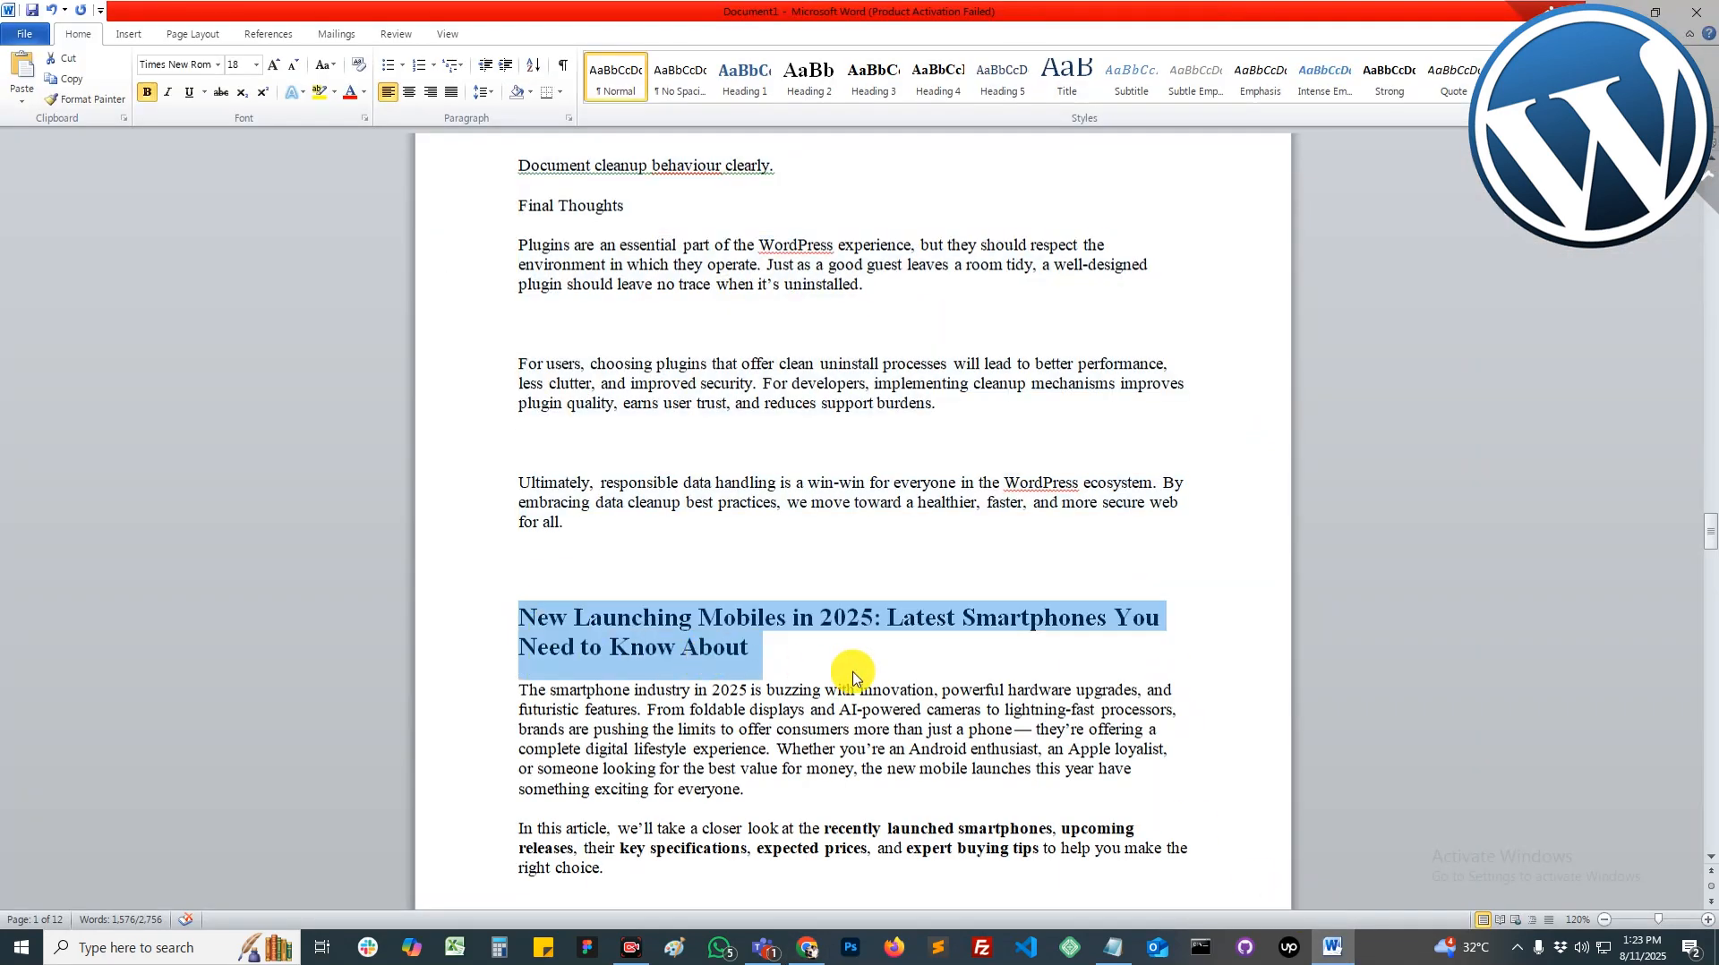
pyautogui.hotkey('alt', 'Tab')
pyautogui.click(492, 238)
pyautogui.hotkey('ctrl', 'v')
# Step: Copy the full smartphone article body from Word and paste it into the post body
pyautogui.hotkey('alt', 'Tab')
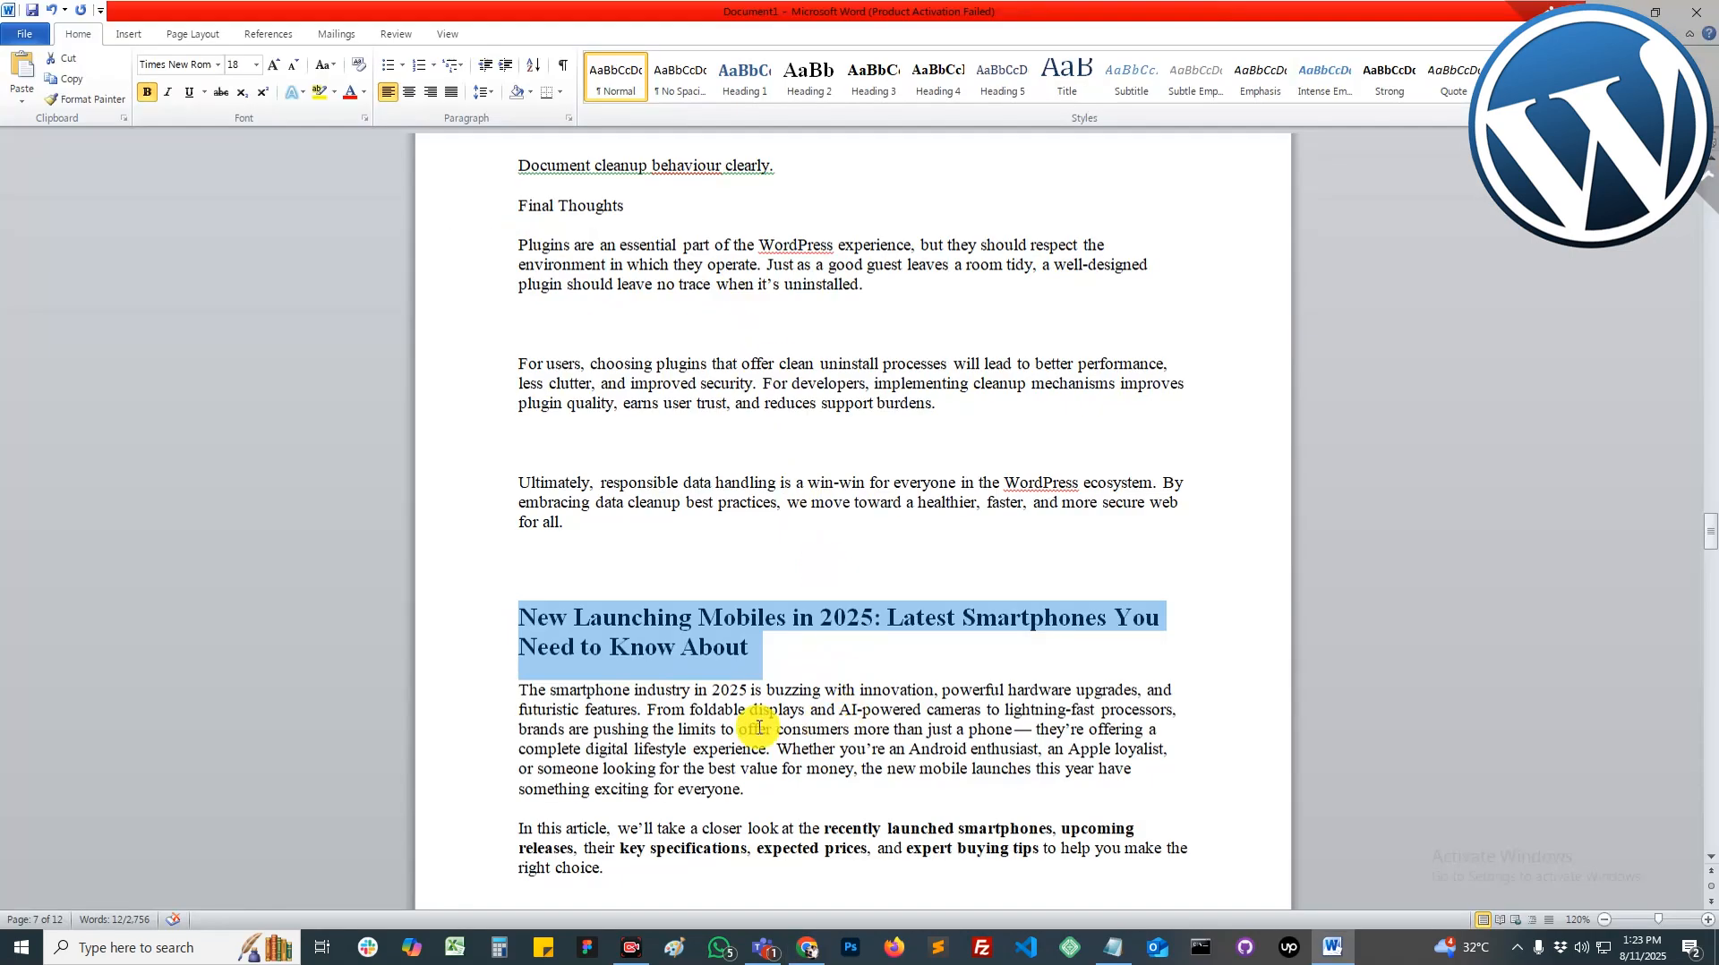
pyautogui.click(518, 698)
pyautogui.scroll(-15, 588, 710)
pyautogui.scroll(-20, 618, 727)
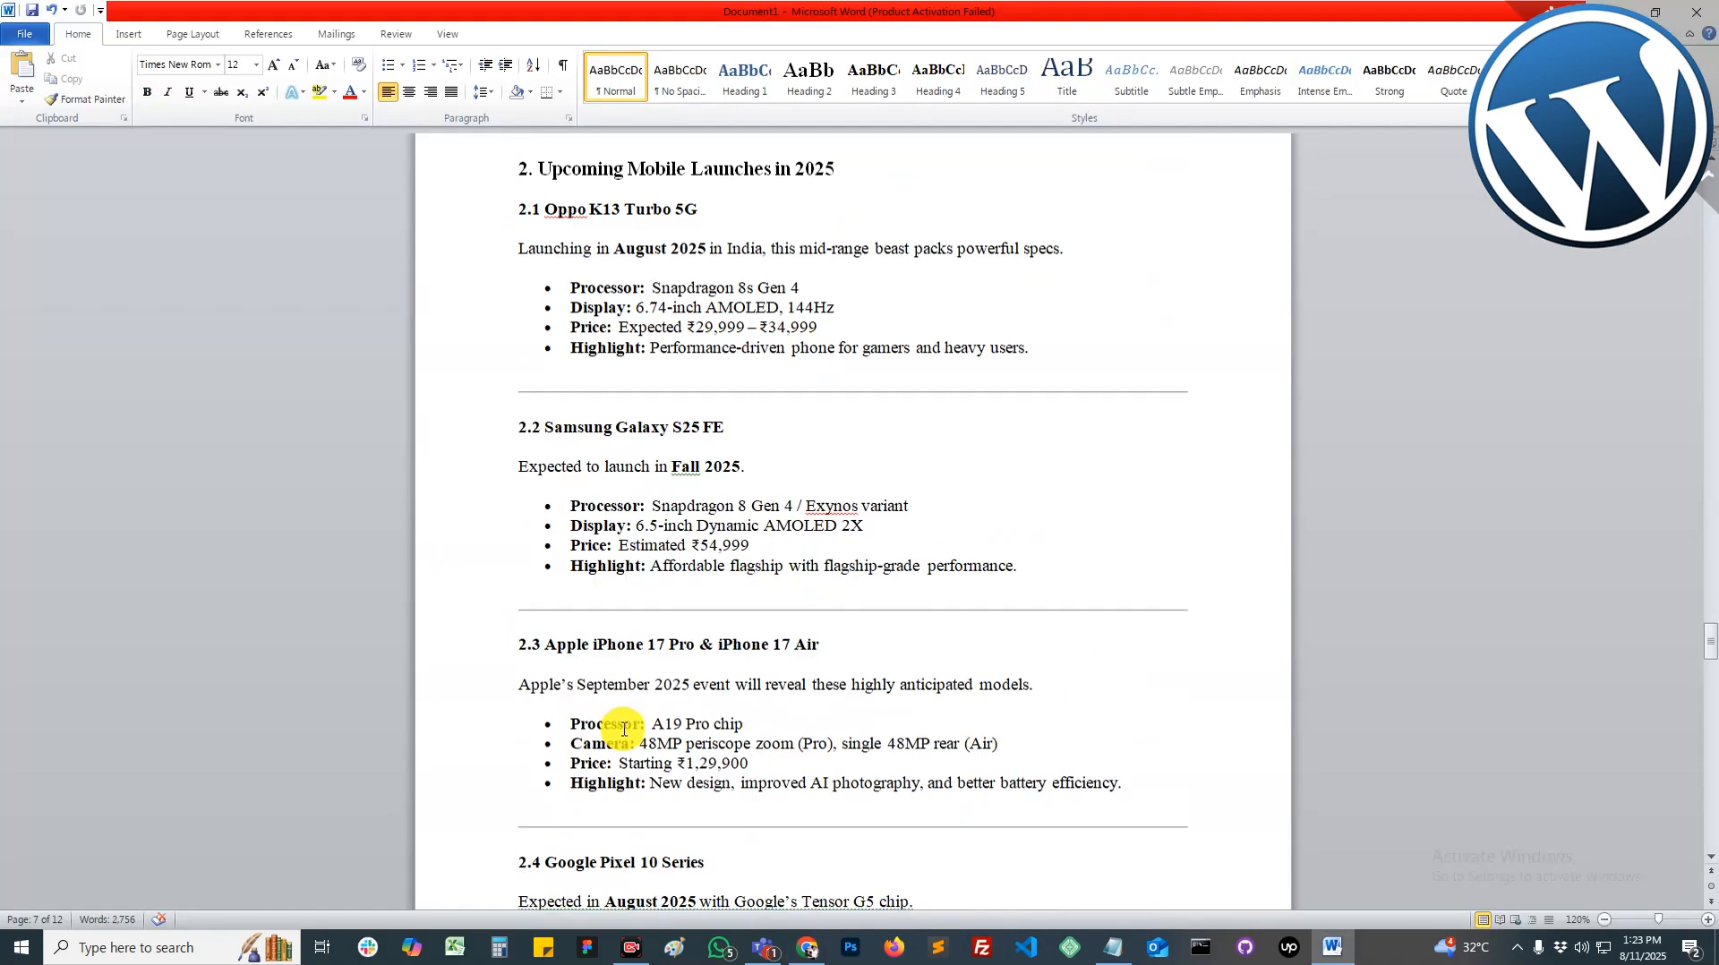
pyautogui.scroll(-10, 646, 738)
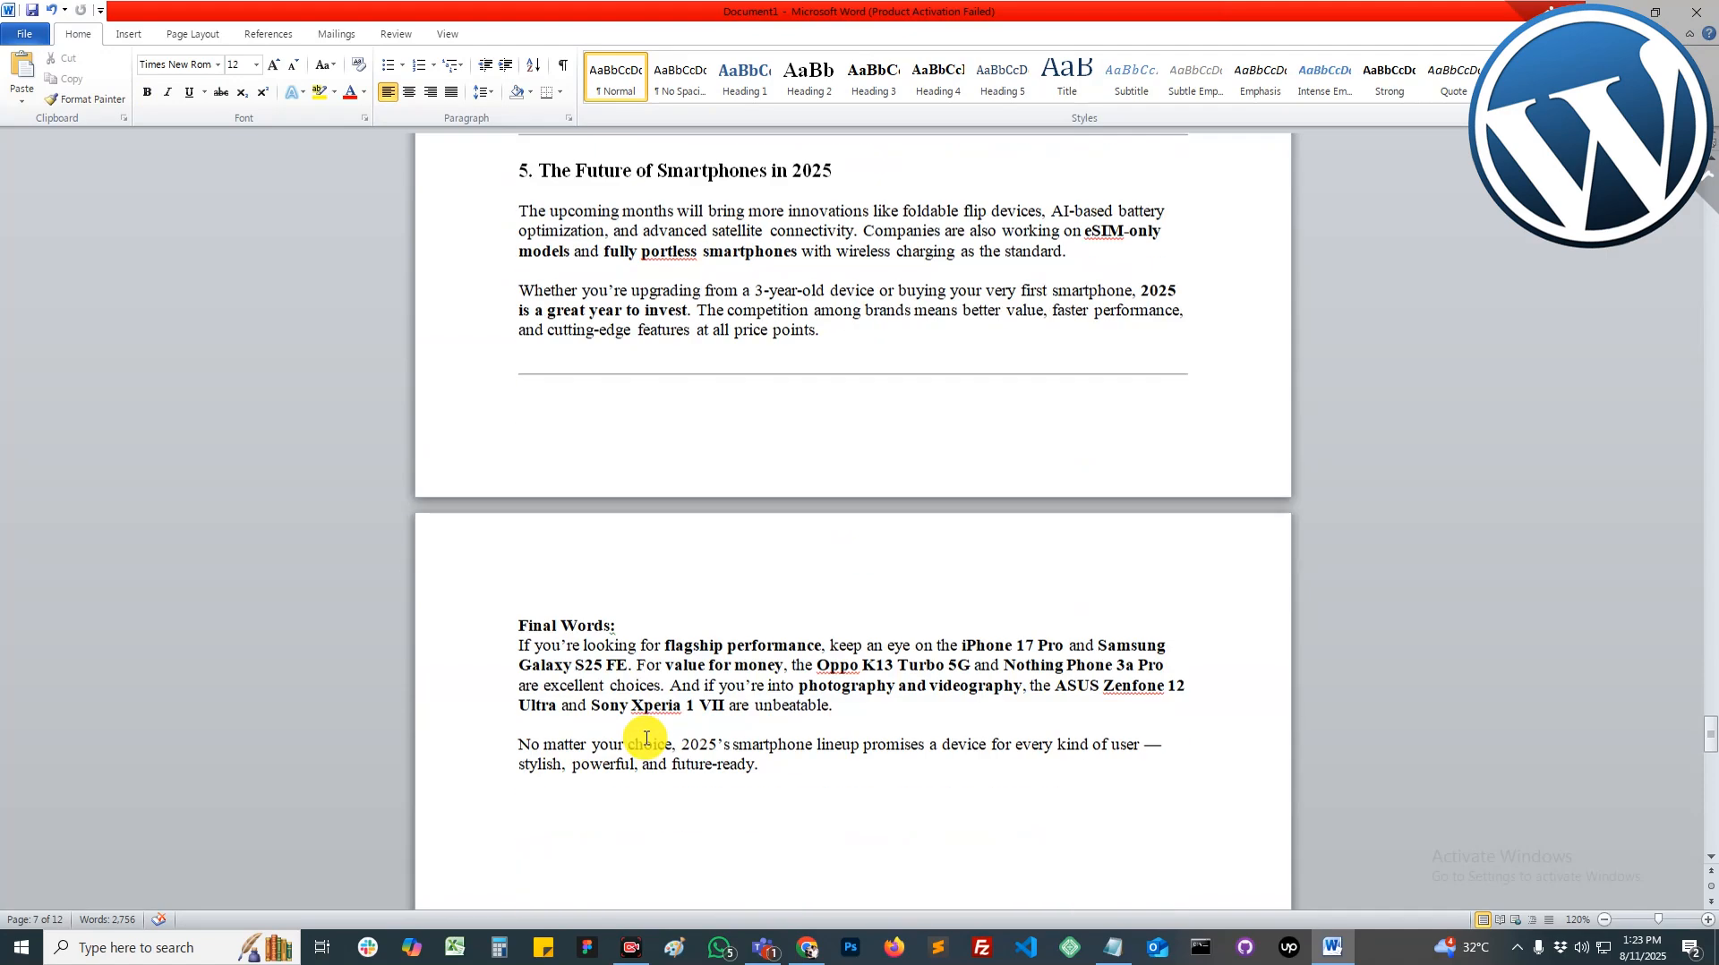
pyautogui.keyDown('shift'); pyautogui.click(764, 625); pyautogui.keyUp('shift')
pyautogui.click(807, 948)
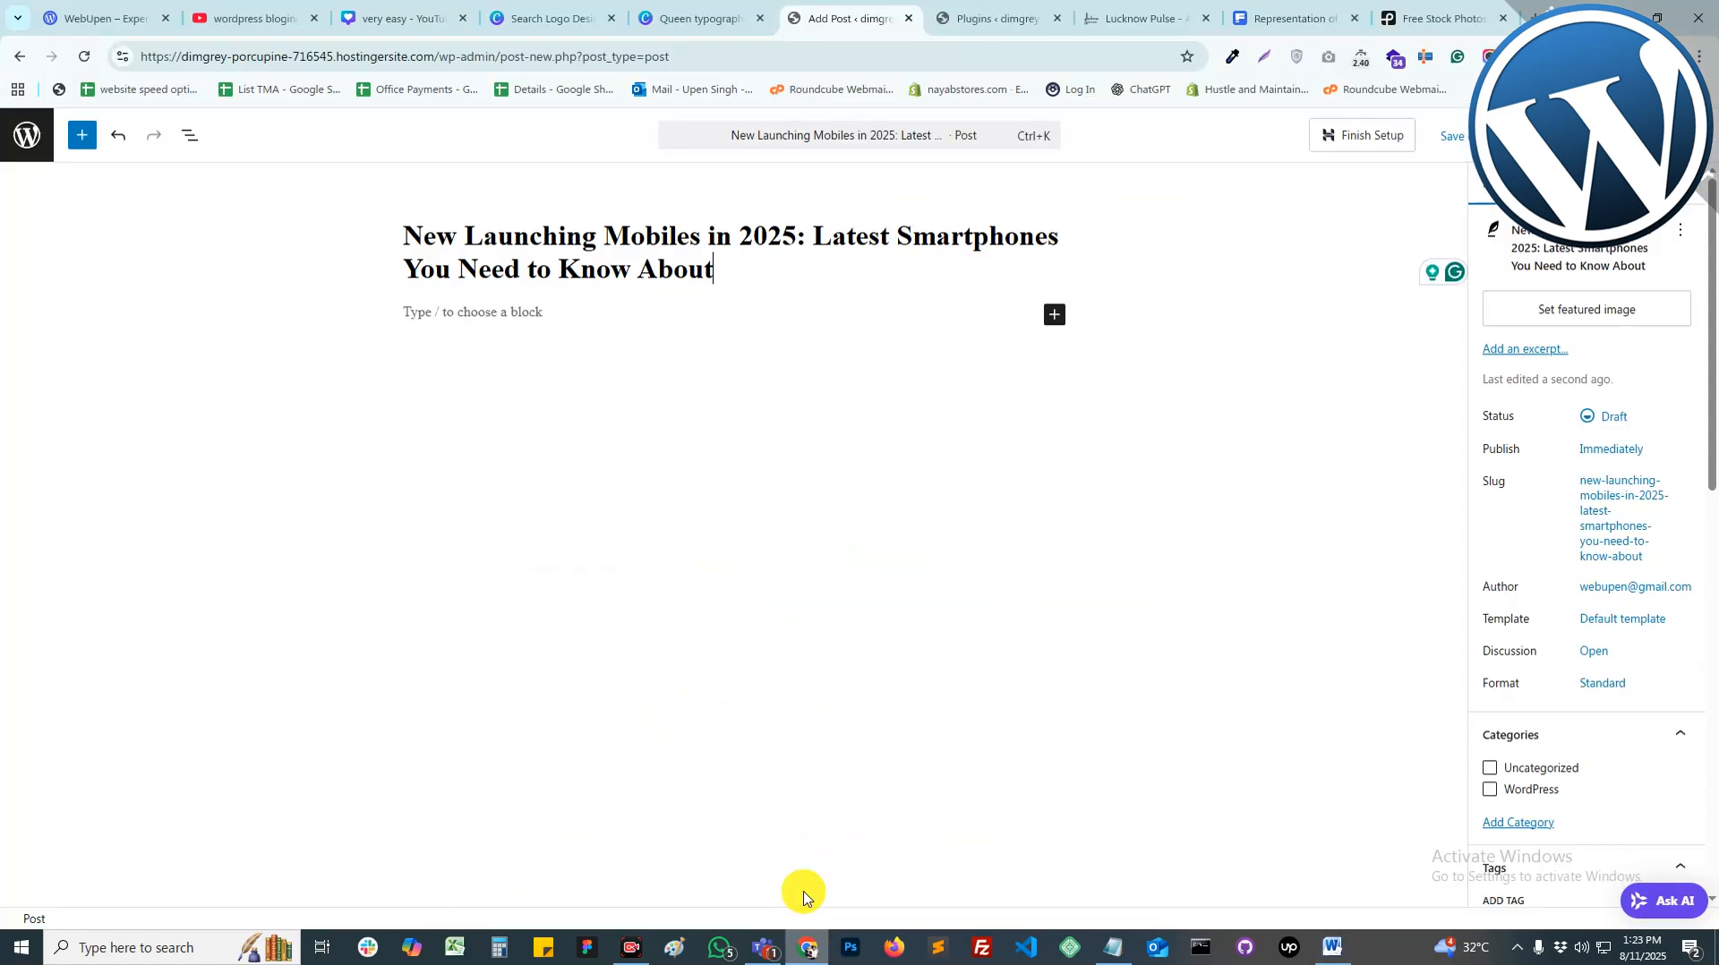
pyautogui.click(524, 323)
pyautogui.hotkey('ctrl', 'v')
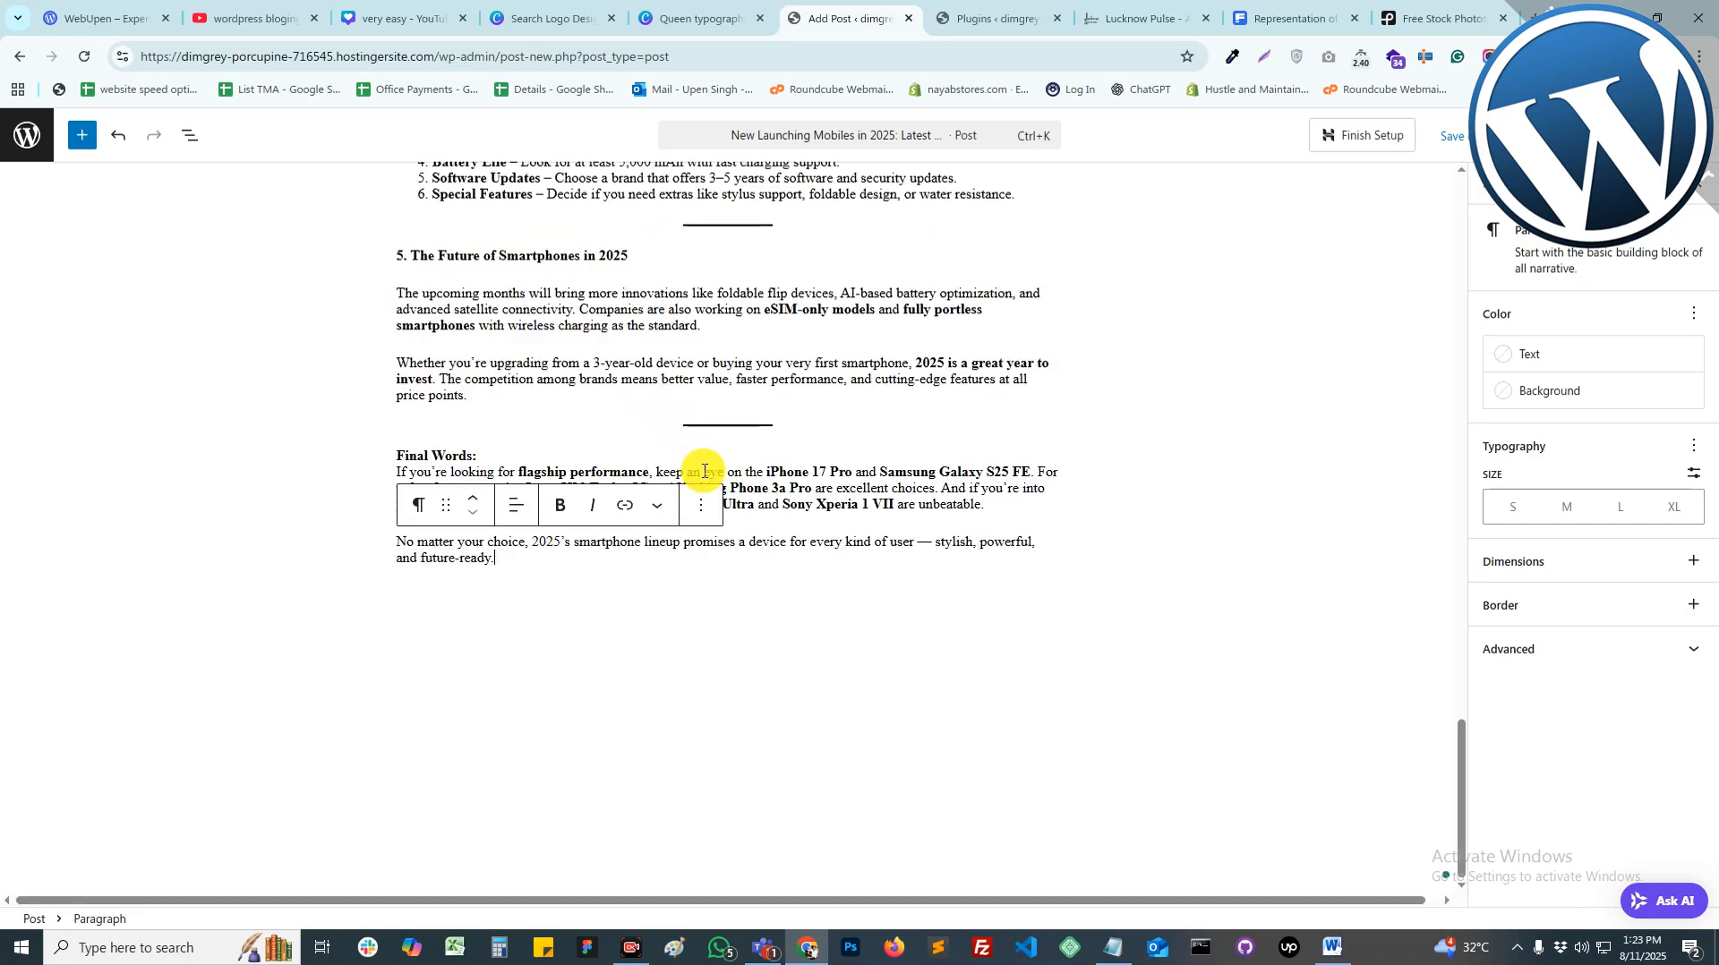
pyautogui.scroll(15, 777, 537)
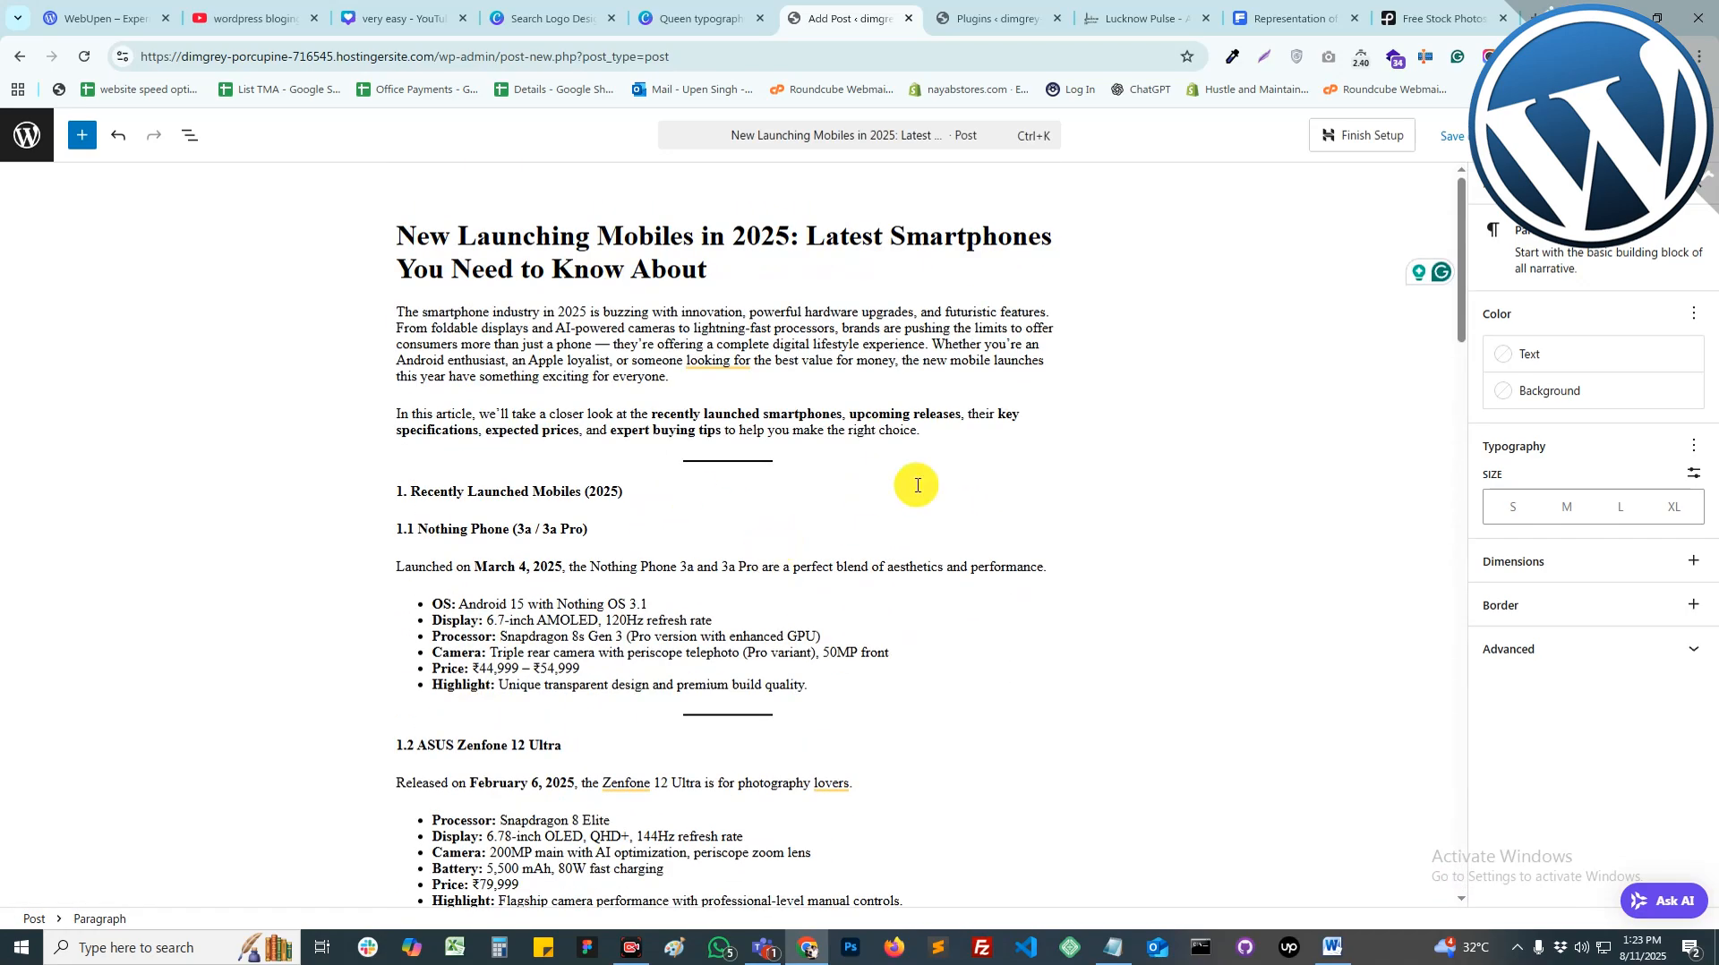
# Step: Close the download window and search Freepik for 'latest post', then 'latest phone'
pyautogui.click(1293, 28)
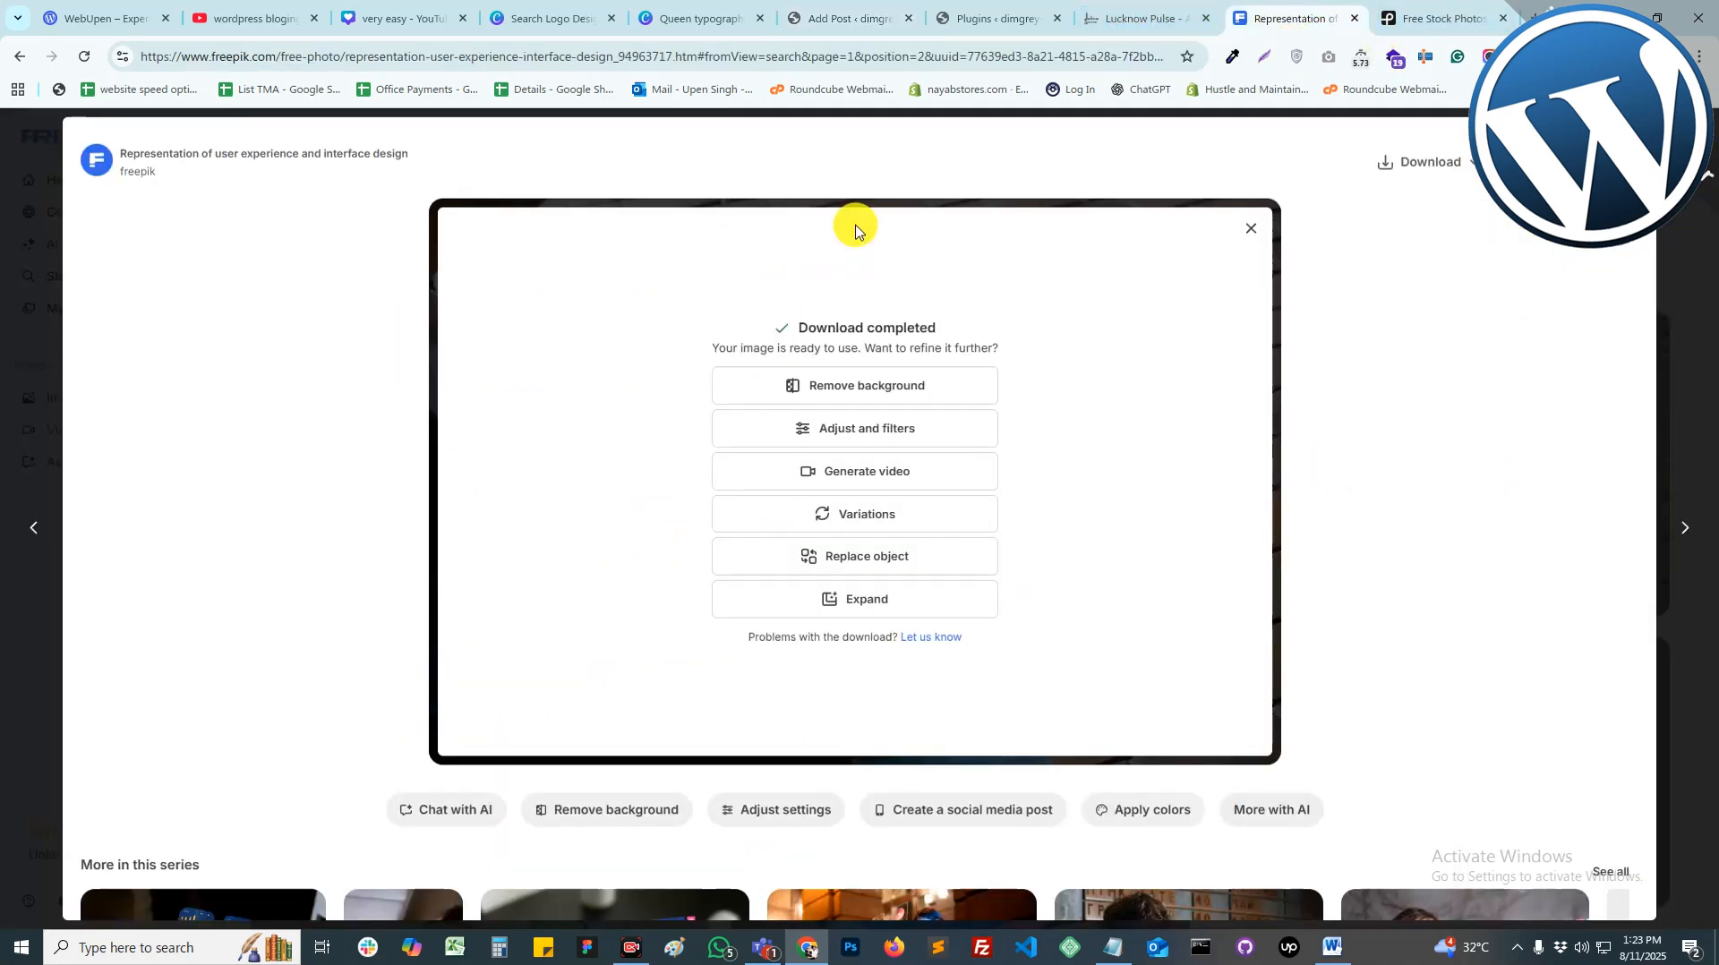
pyautogui.click(1695, 155)
pyautogui.click(794, 133)
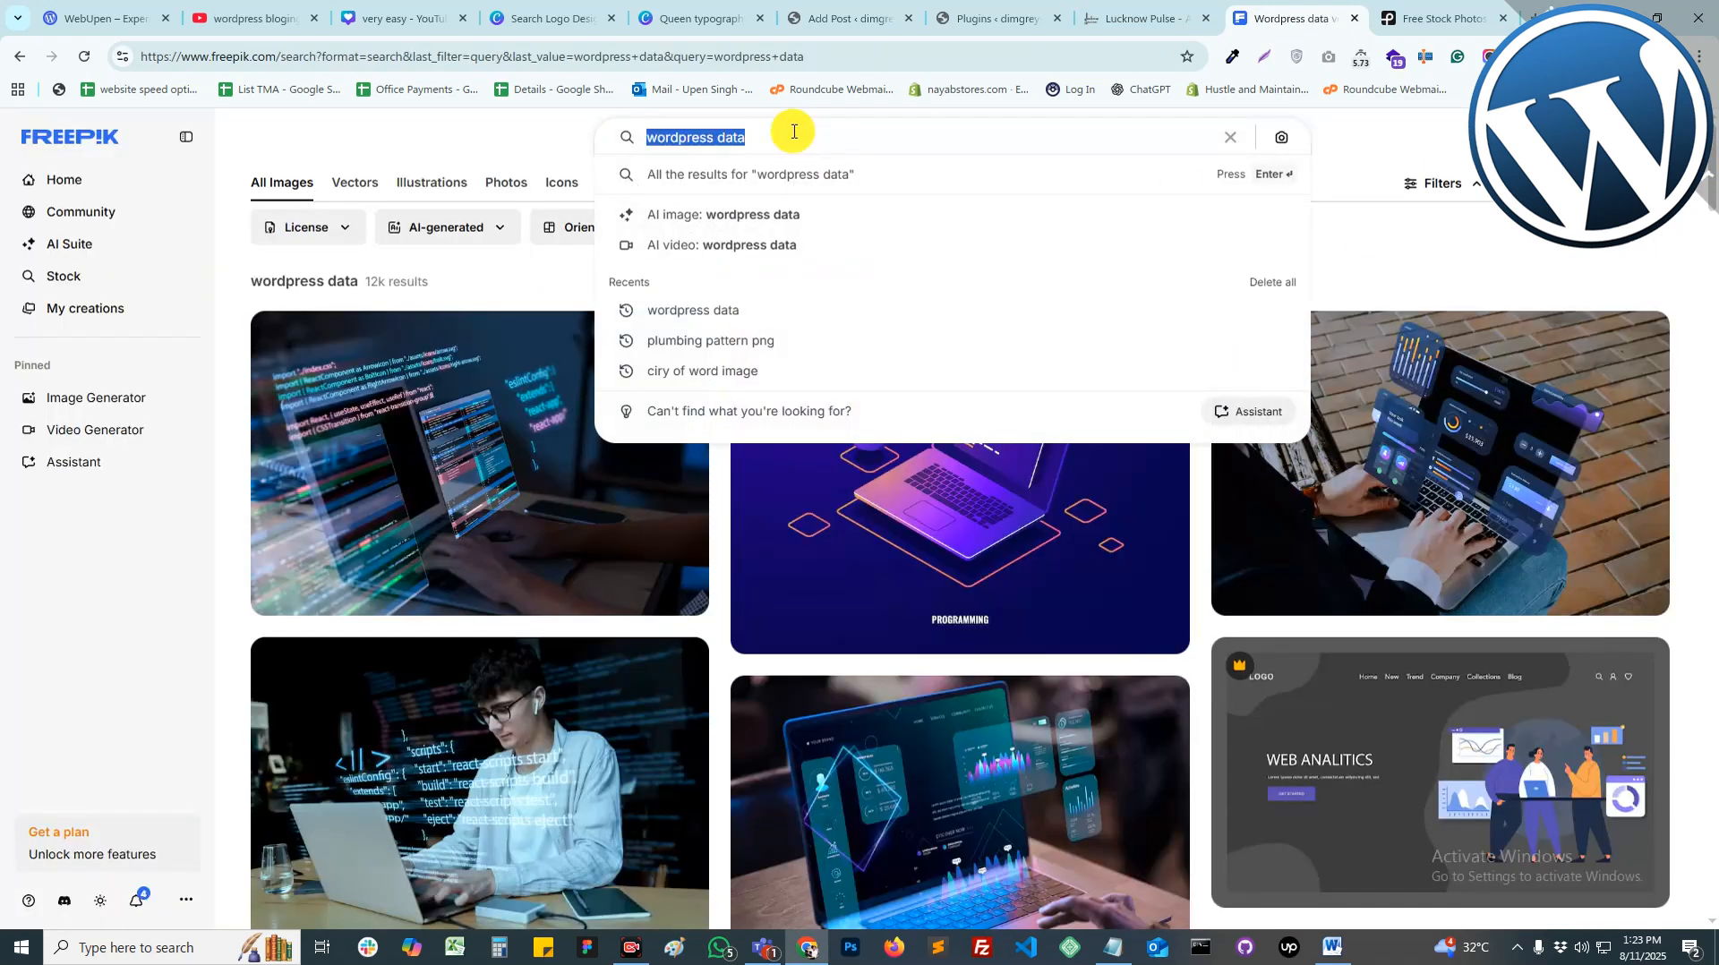
pyautogui.write('latest post')
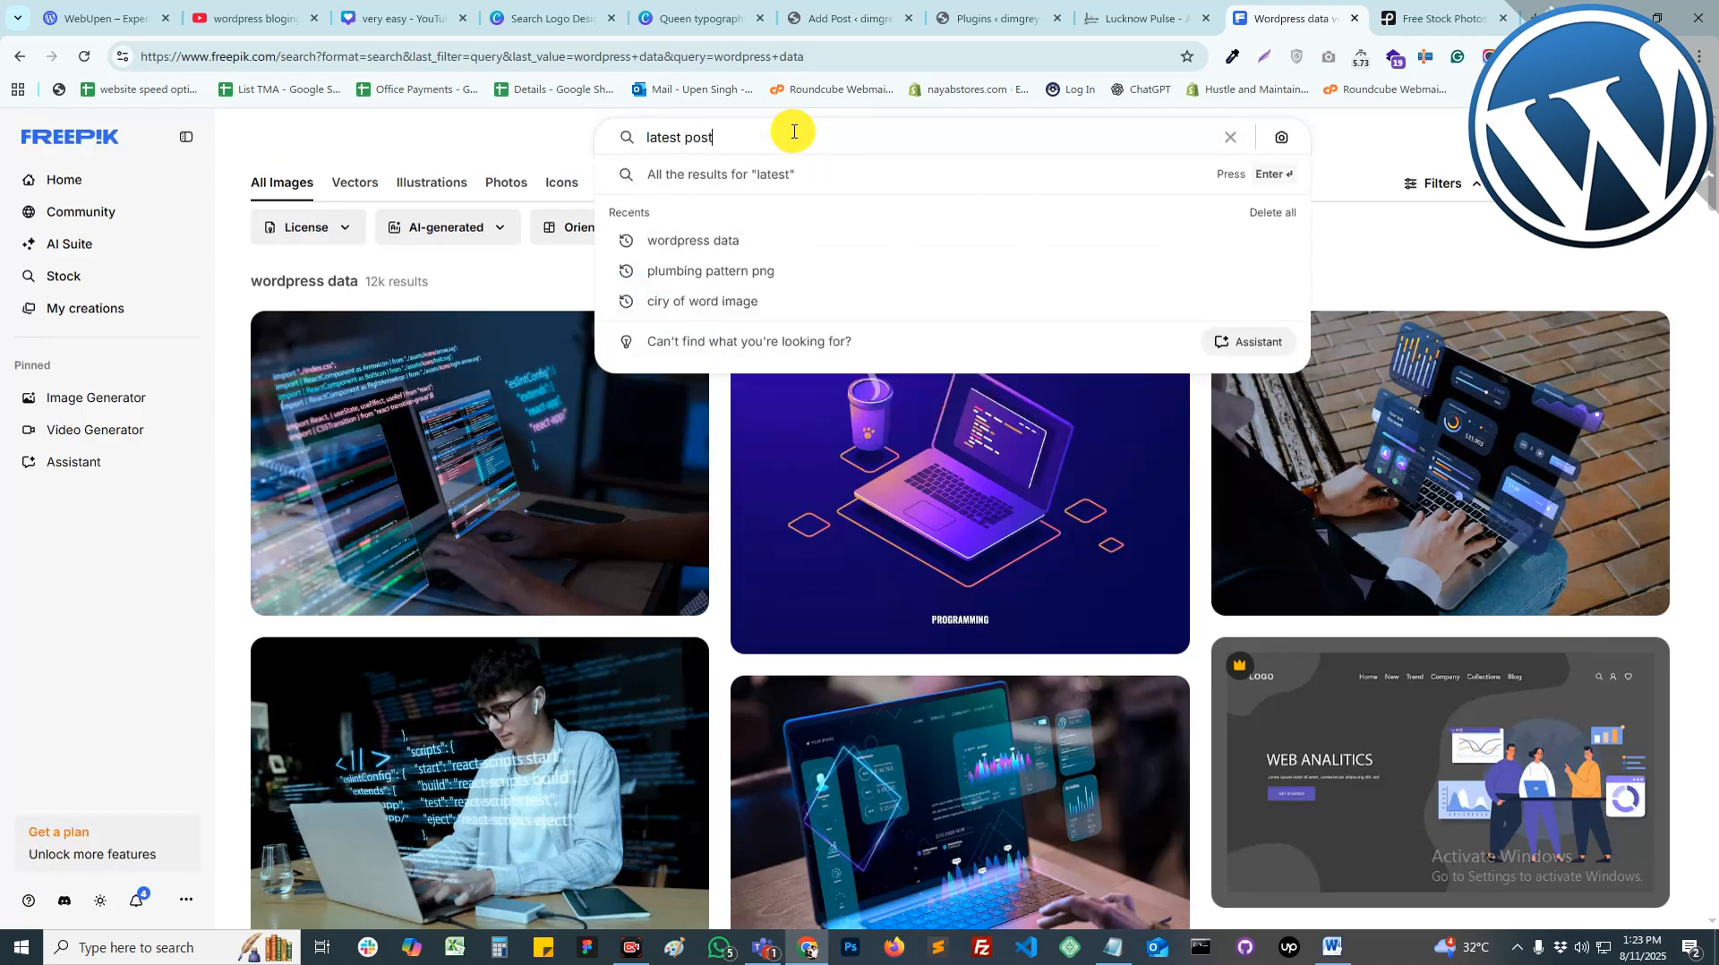
pyautogui.press('Return')
pyautogui.doubleClick(793, 132)
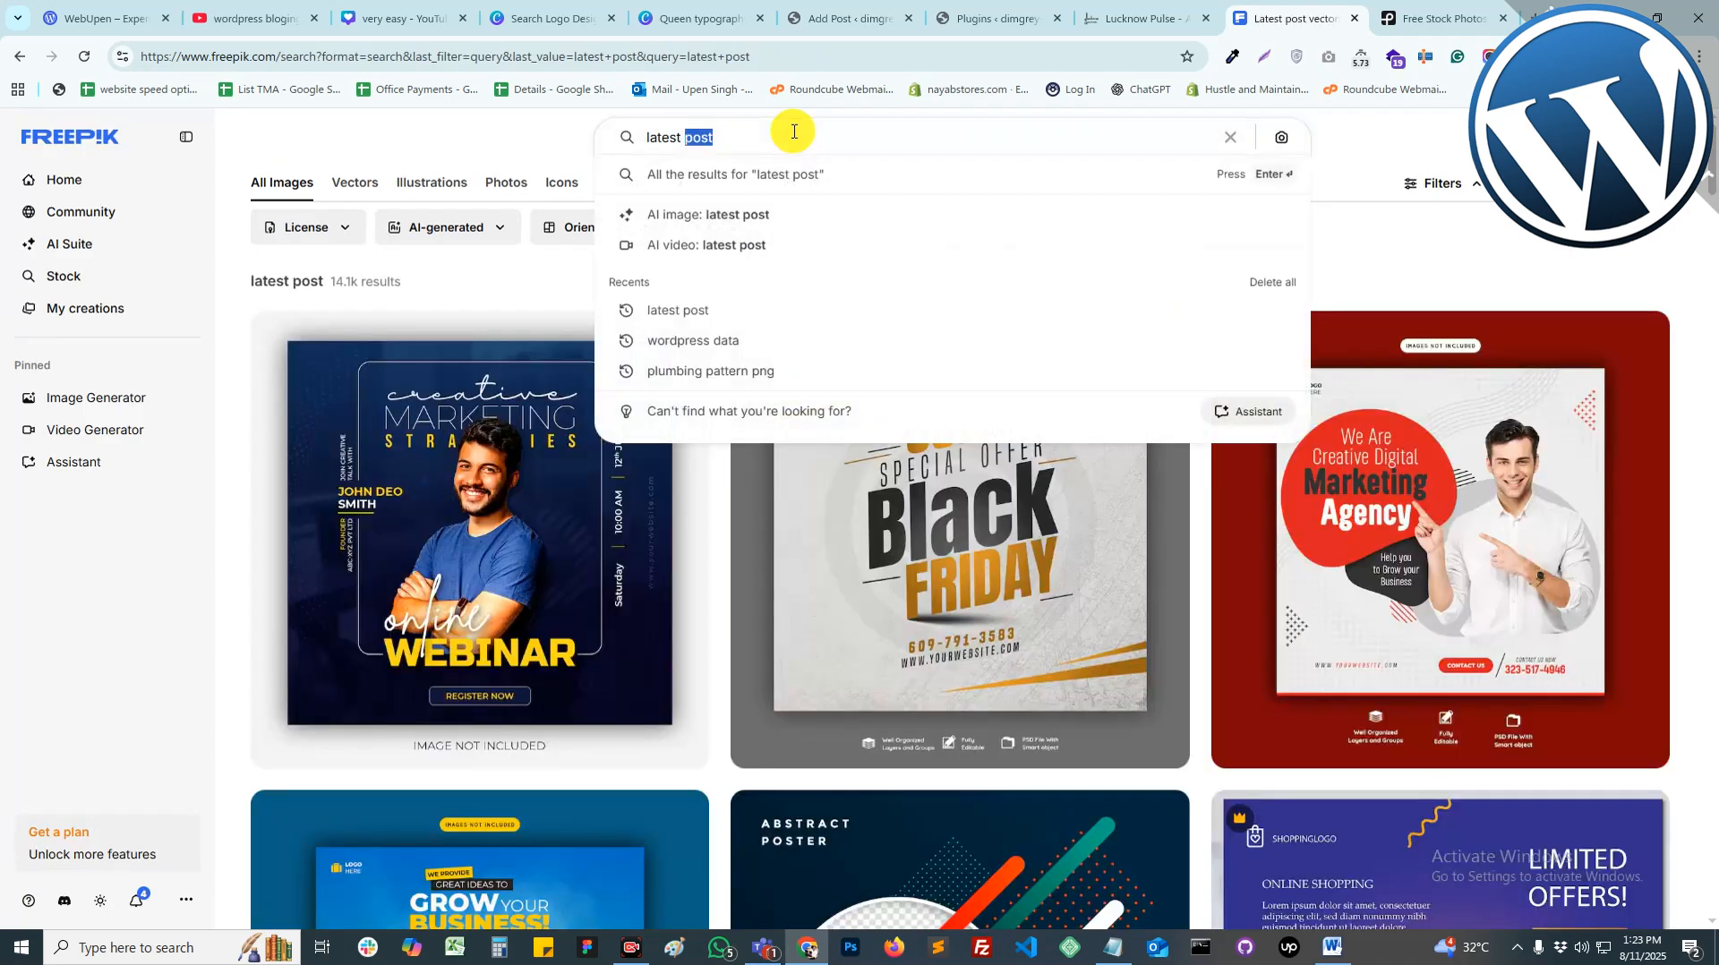
pyautogui.write('phone')
pyautogui.press('Return')
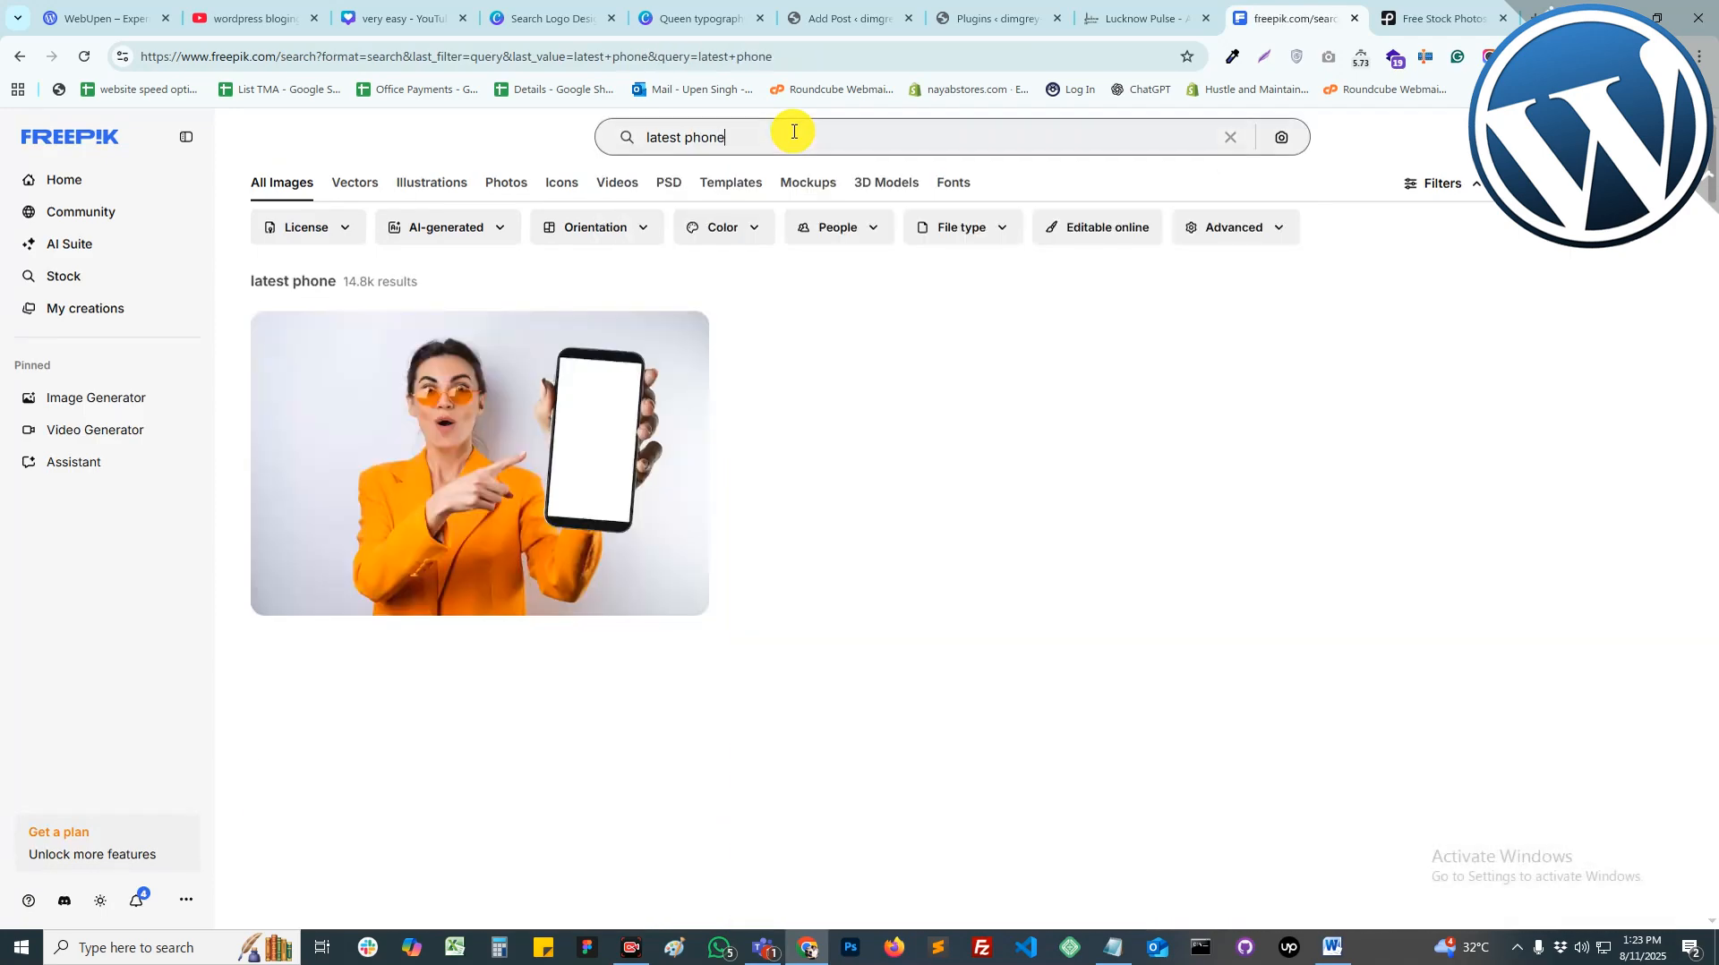
# Step: Scroll through the 'latest phone' image results on Freepik
pyautogui.scroll(-1, 1580, 536)
pyautogui.scroll(-10, 1017, 568)
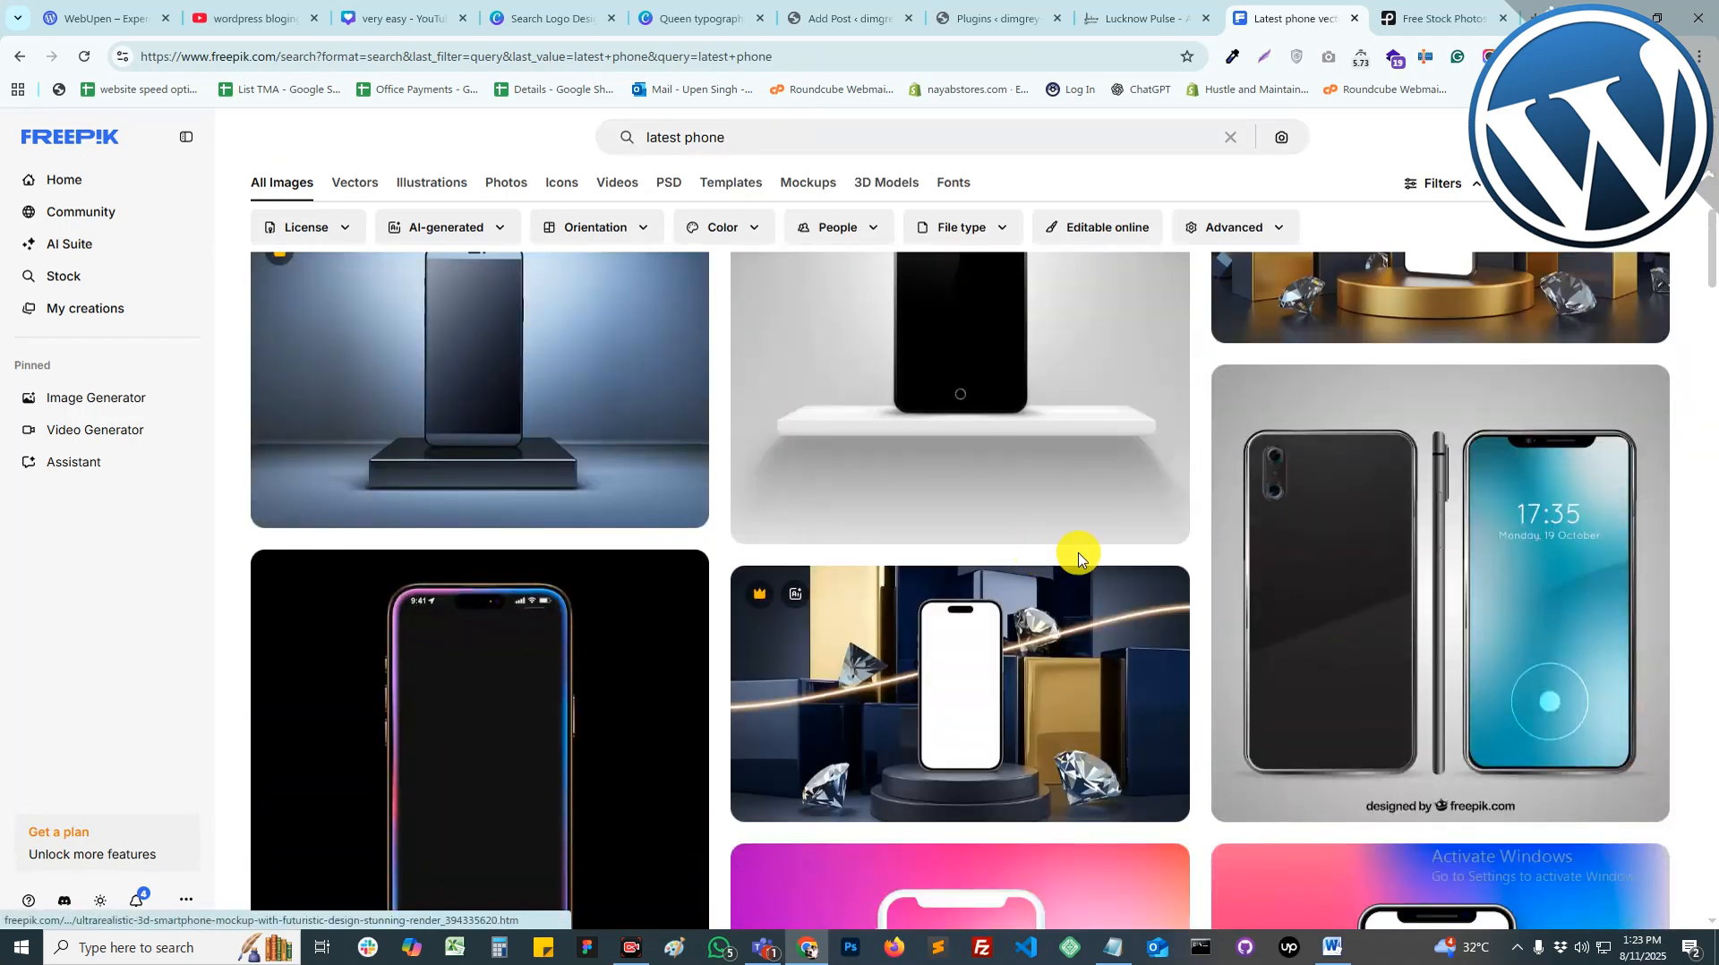
pyautogui.scroll(-10, 887, 690)
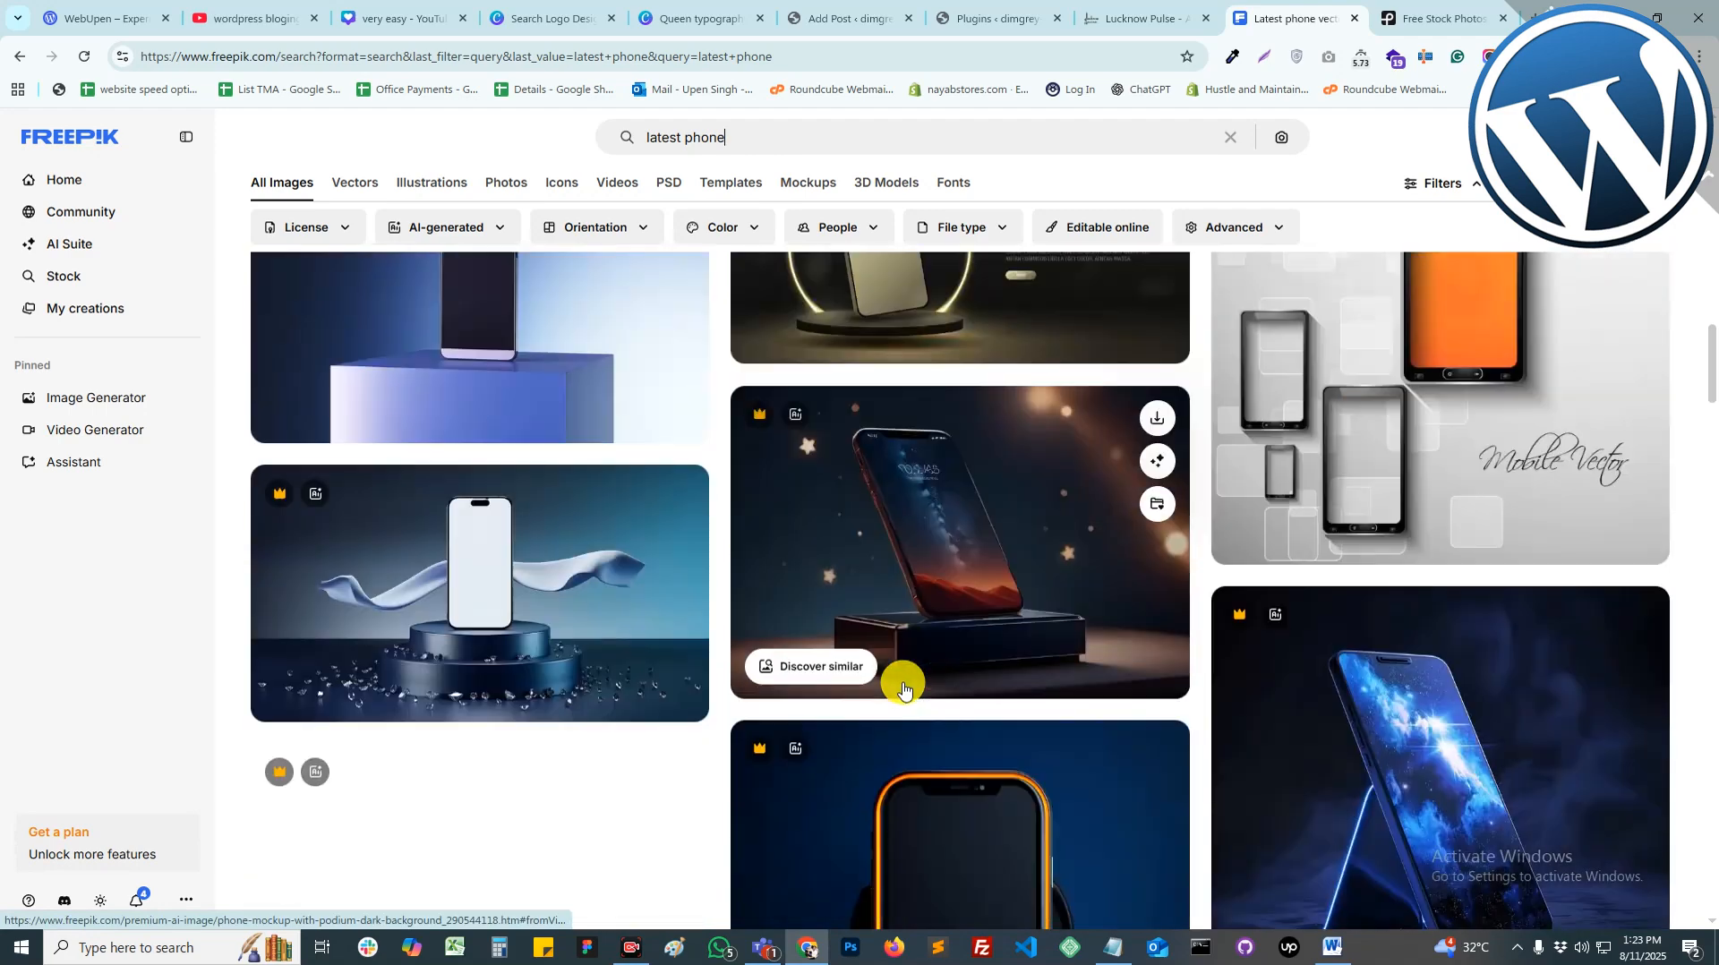
pyautogui.scroll(-3, 907, 689)
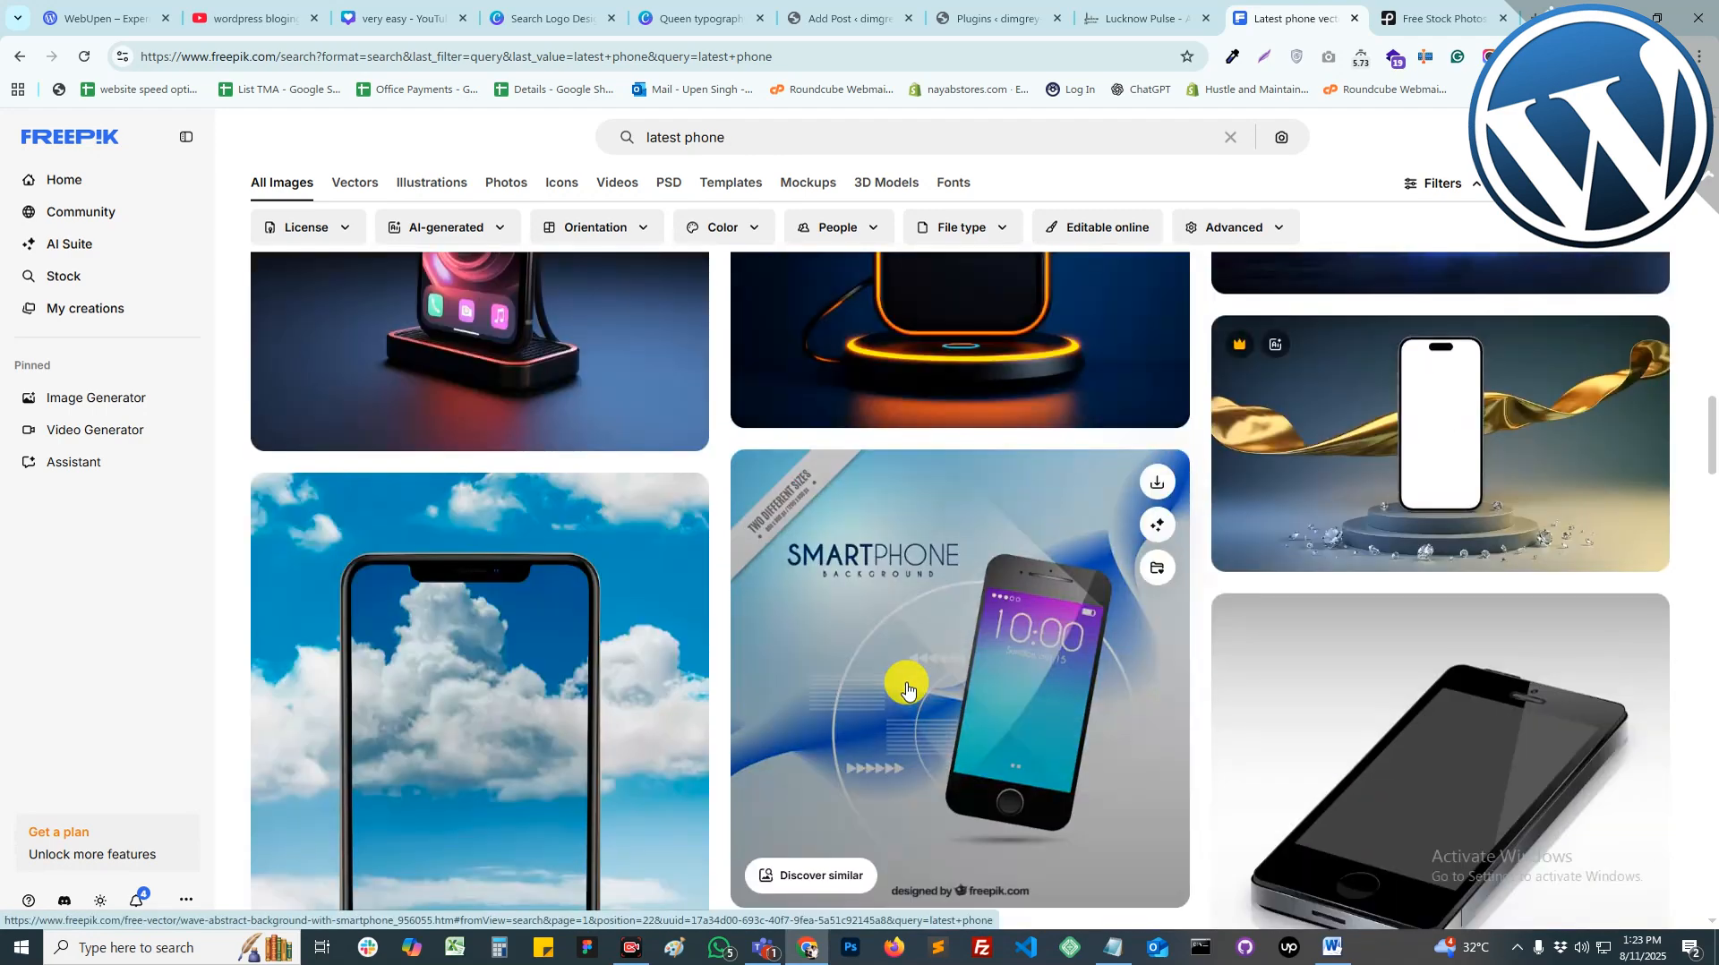
pyautogui.scroll(-10, 907, 690)
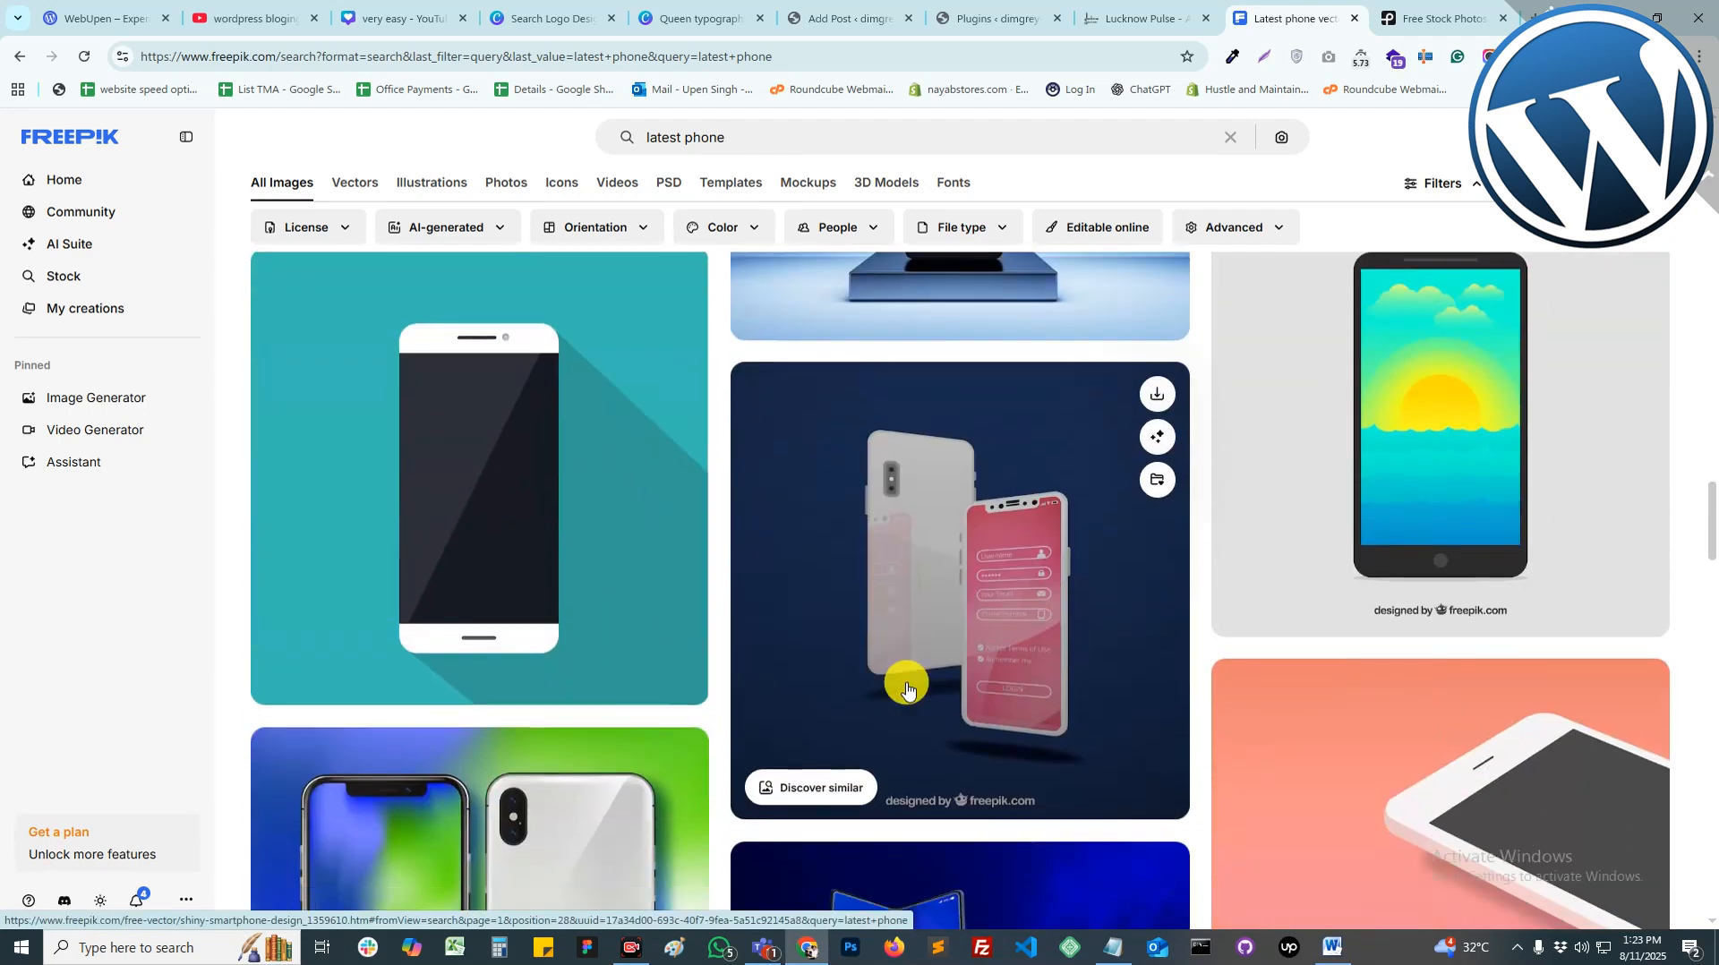
pyautogui.scroll(-2, 907, 690)
pyautogui.scroll(-3, 1030, 499)
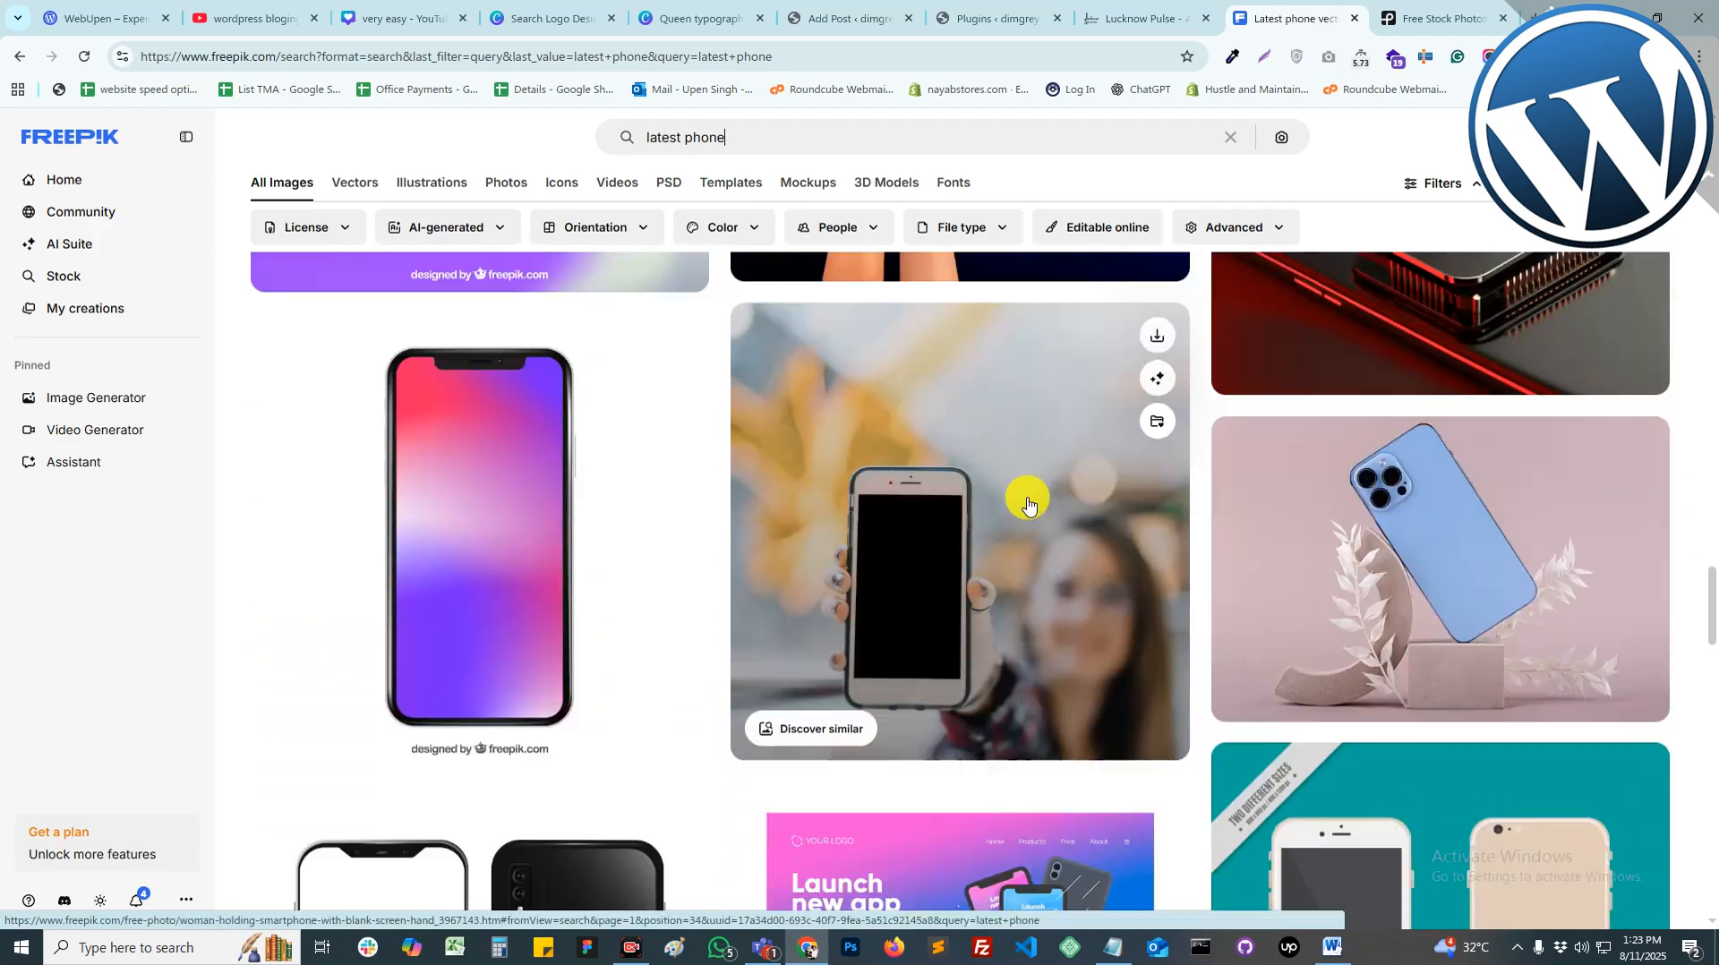
pyautogui.scroll(3, 1028, 518)
pyautogui.scroll(-6, 1028, 518)
pyautogui.scroll(3, 1028, 517)
pyautogui.scroll(-6, 1030, 519)
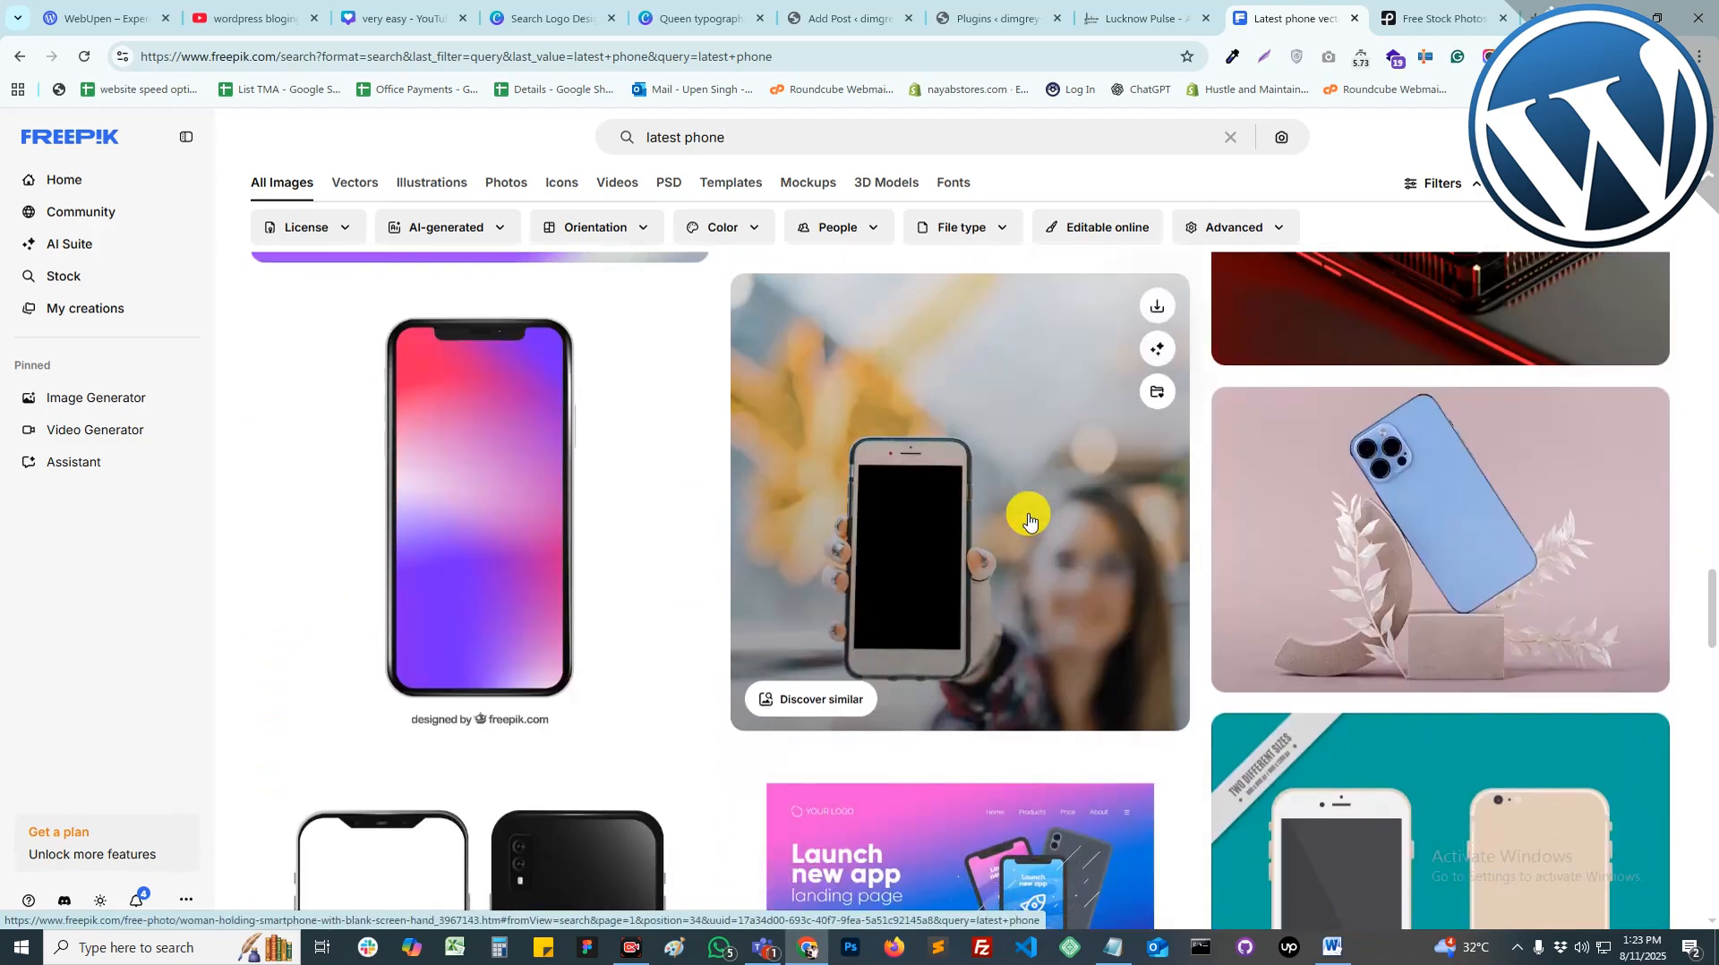
pyautogui.scroll(-10, 1028, 518)
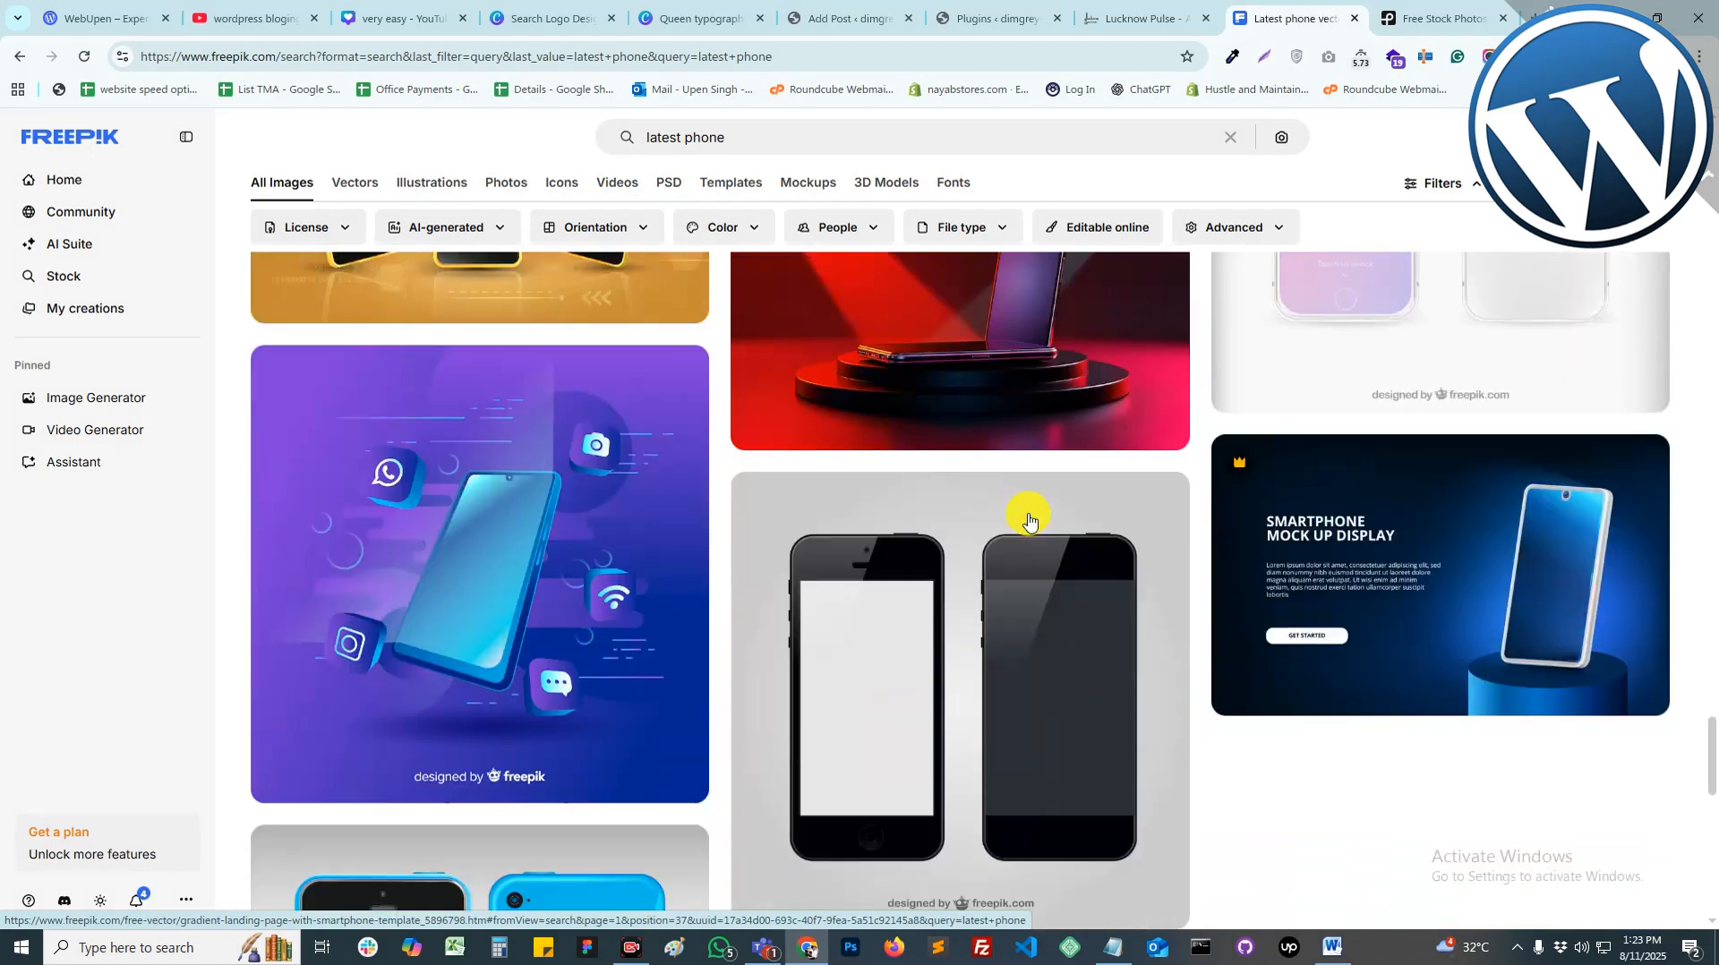
pyautogui.scroll(10, 1028, 518)
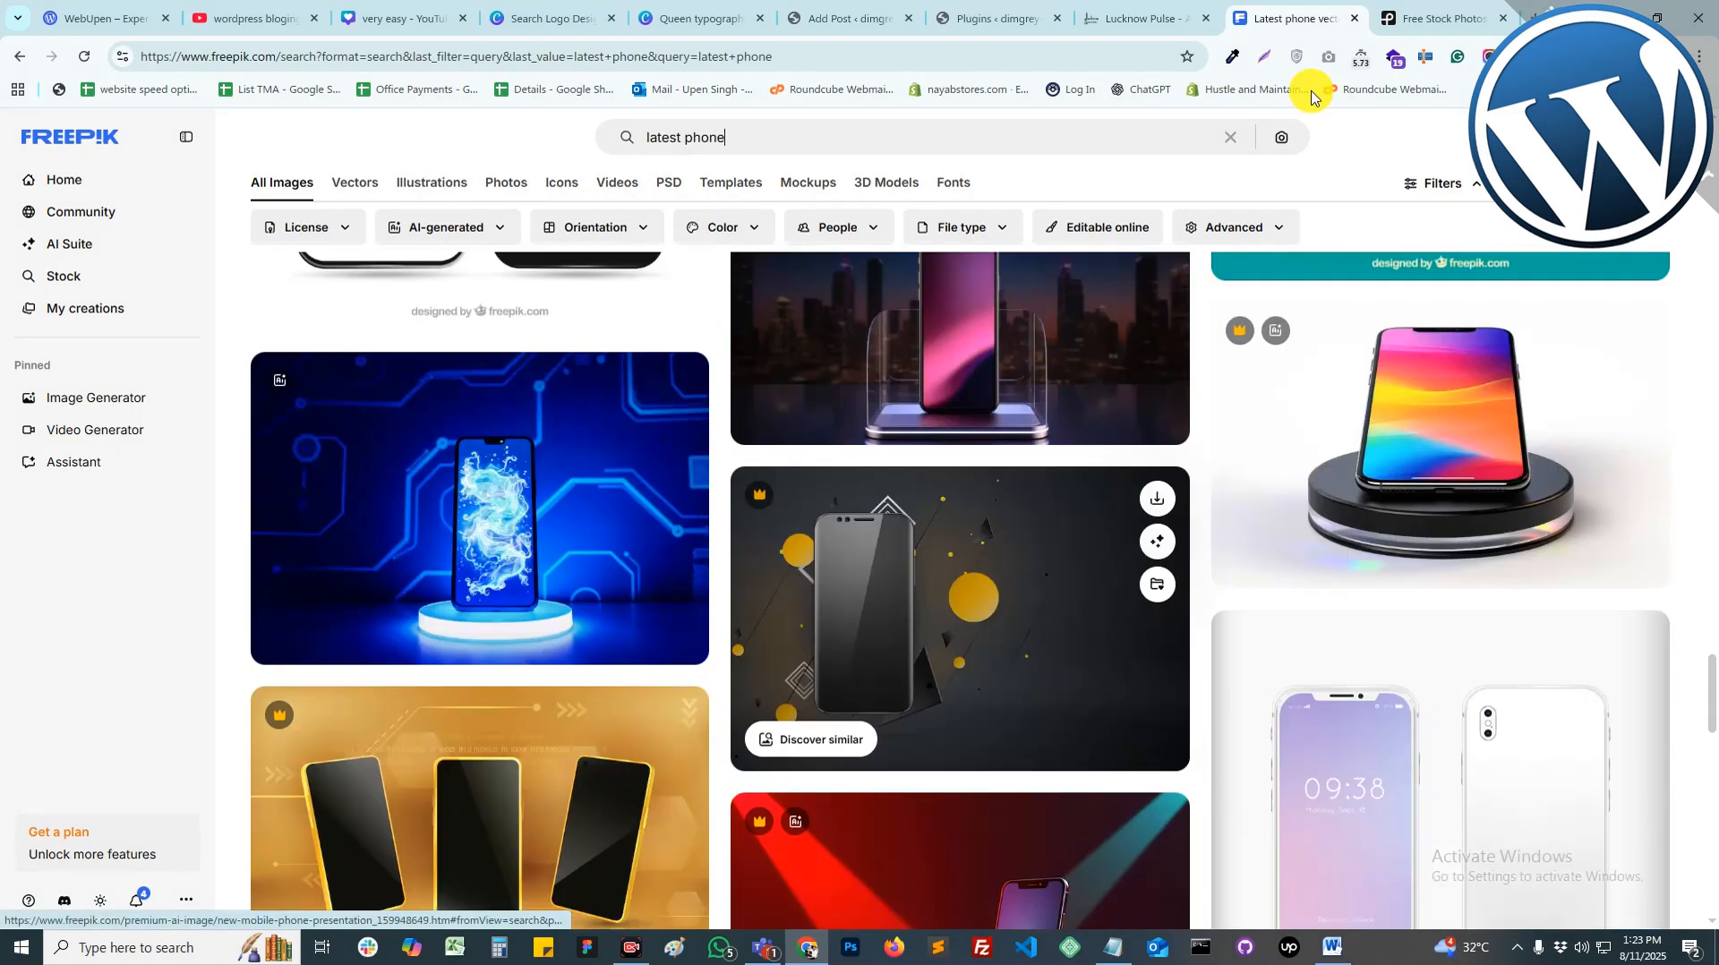
pyautogui.click(1442, 18)
# Step: Search Pexels for 'phone' and scroll through the photo results
pyautogui.click(729, 144)
pyautogui.write('phone')
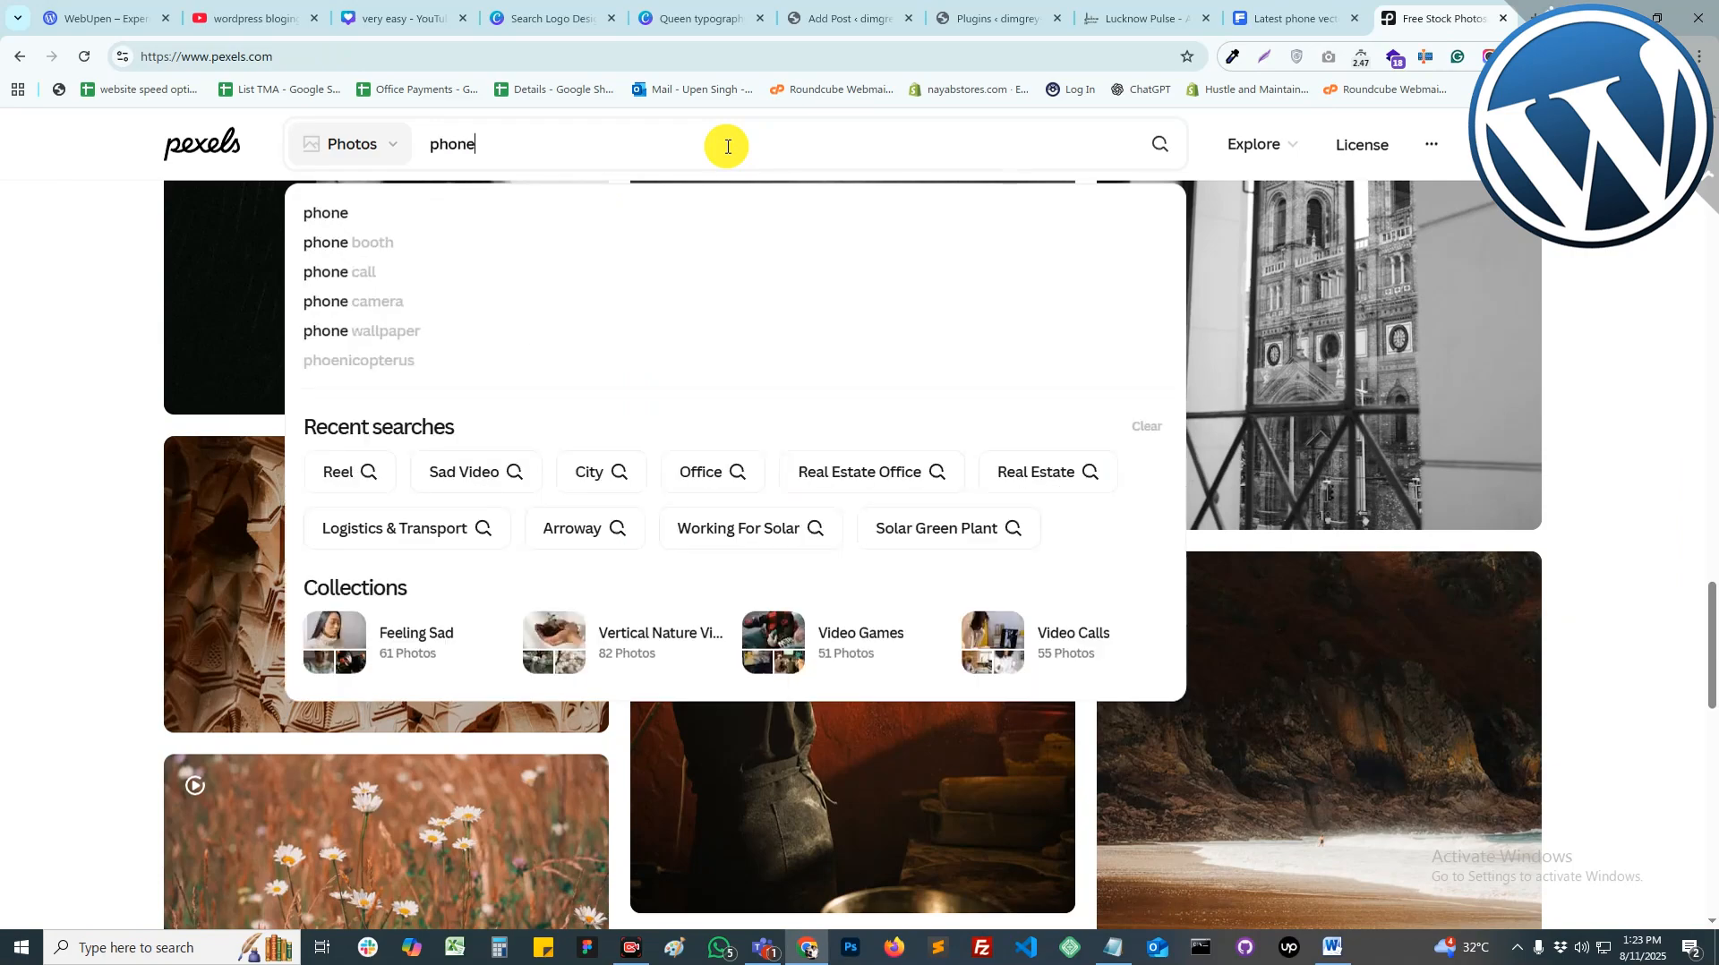
pyautogui.press('Return')
pyautogui.scroll(-8, 1508, 602)
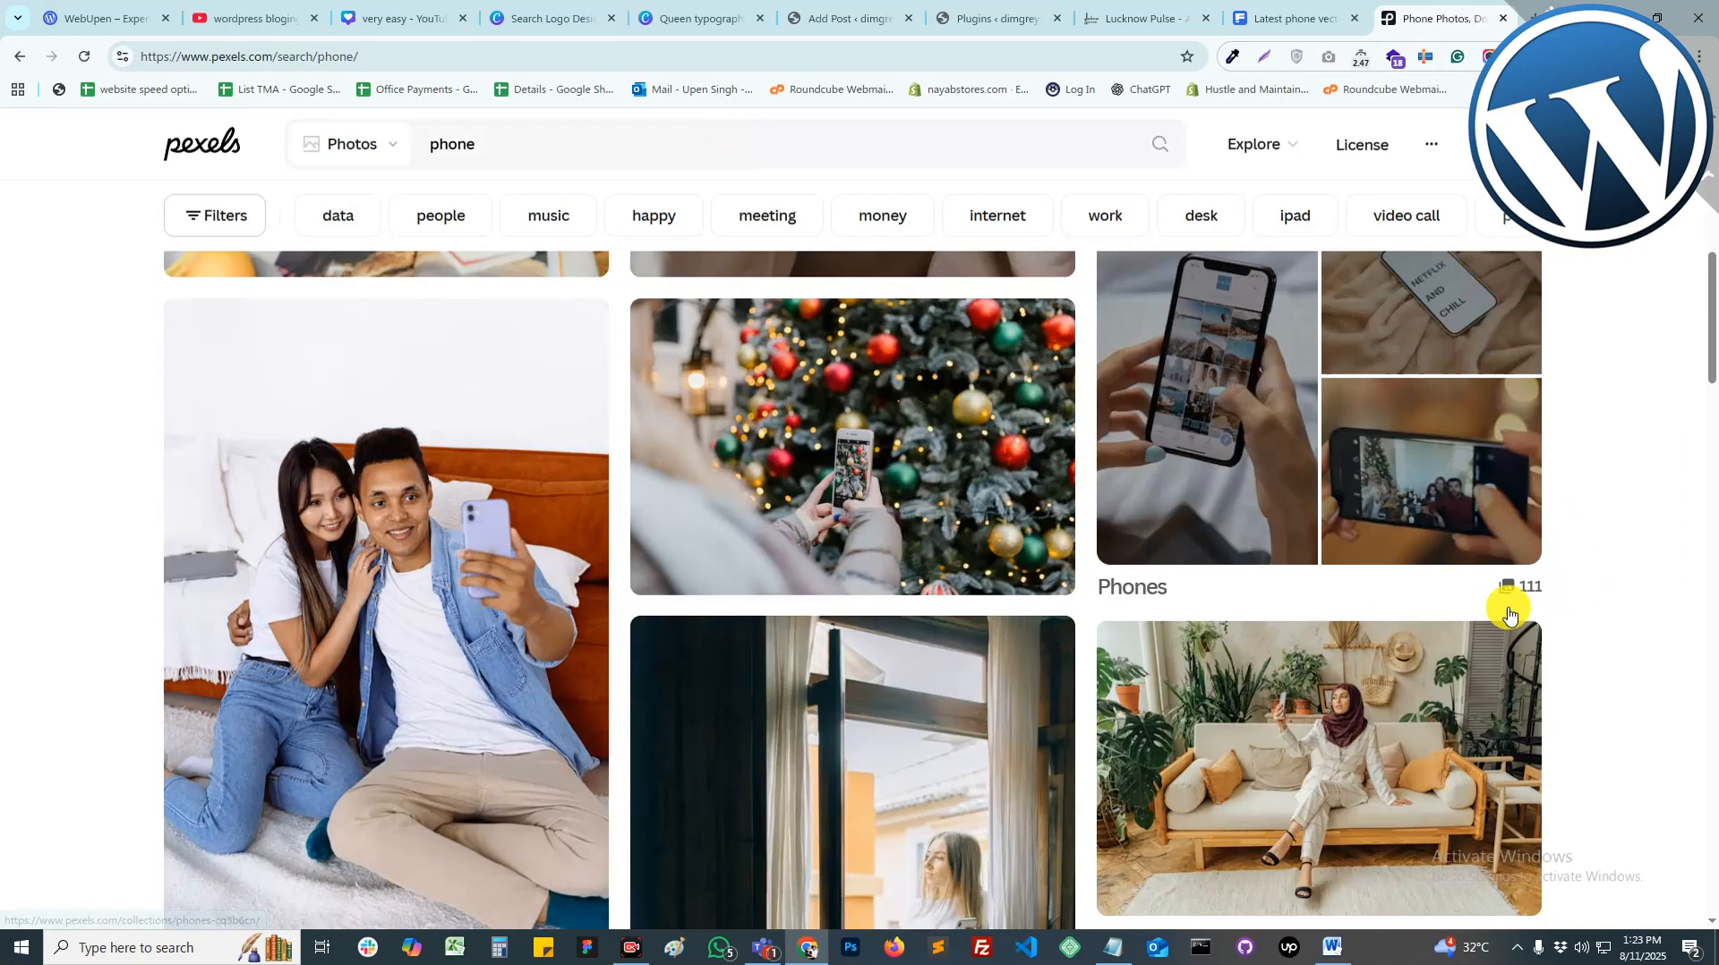
pyautogui.scroll(-15, 1508, 616)
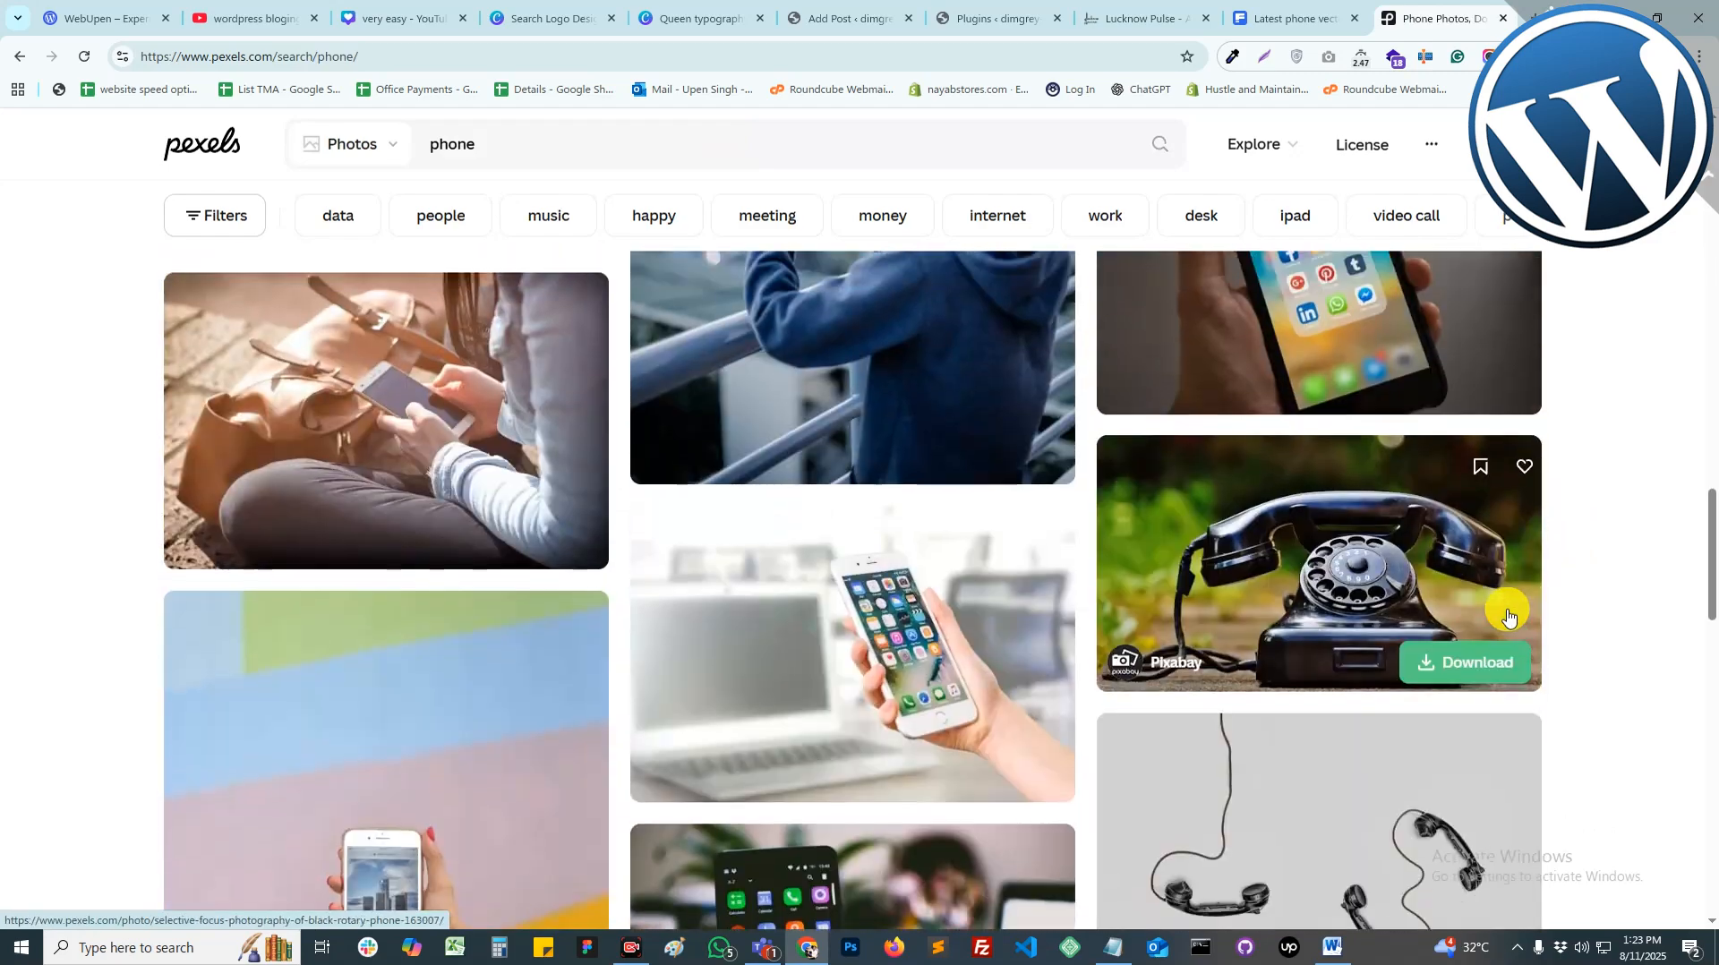
pyautogui.scroll(-2, 1508, 616)
pyautogui.scroll(-3, 967, 660)
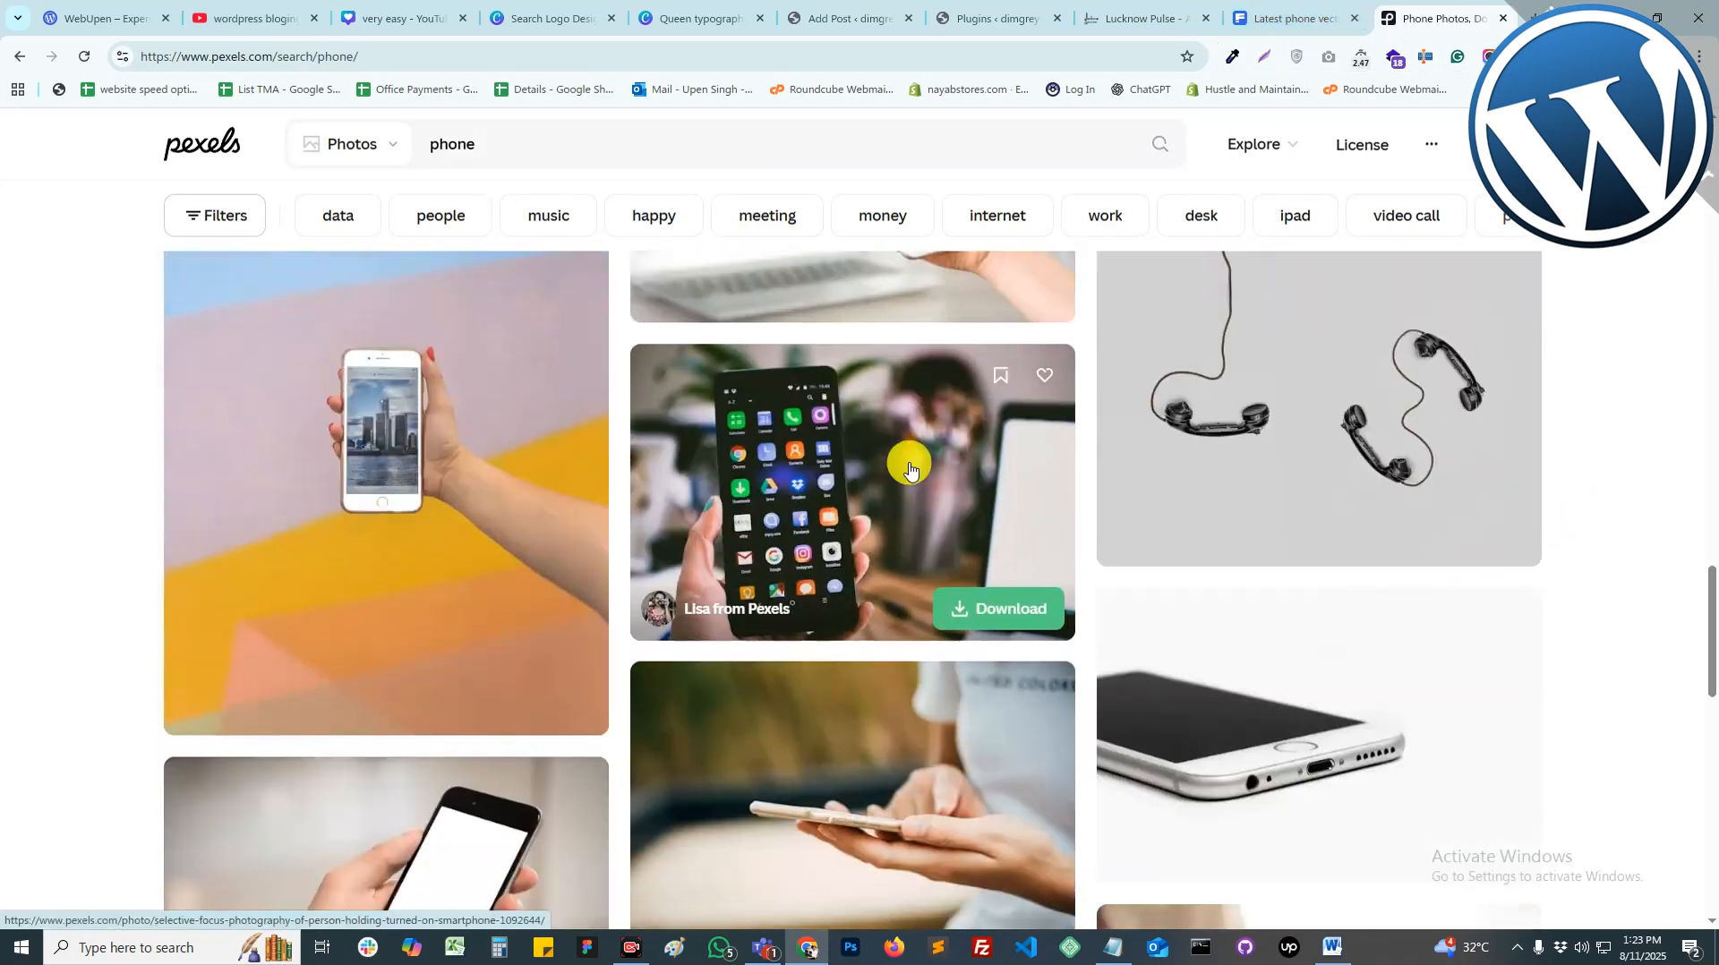
# Step: Download the person-holding-smartphone photo at the Medium 1280x853 size
pyautogui.click(909, 467)
pyautogui.click(1494, 185)
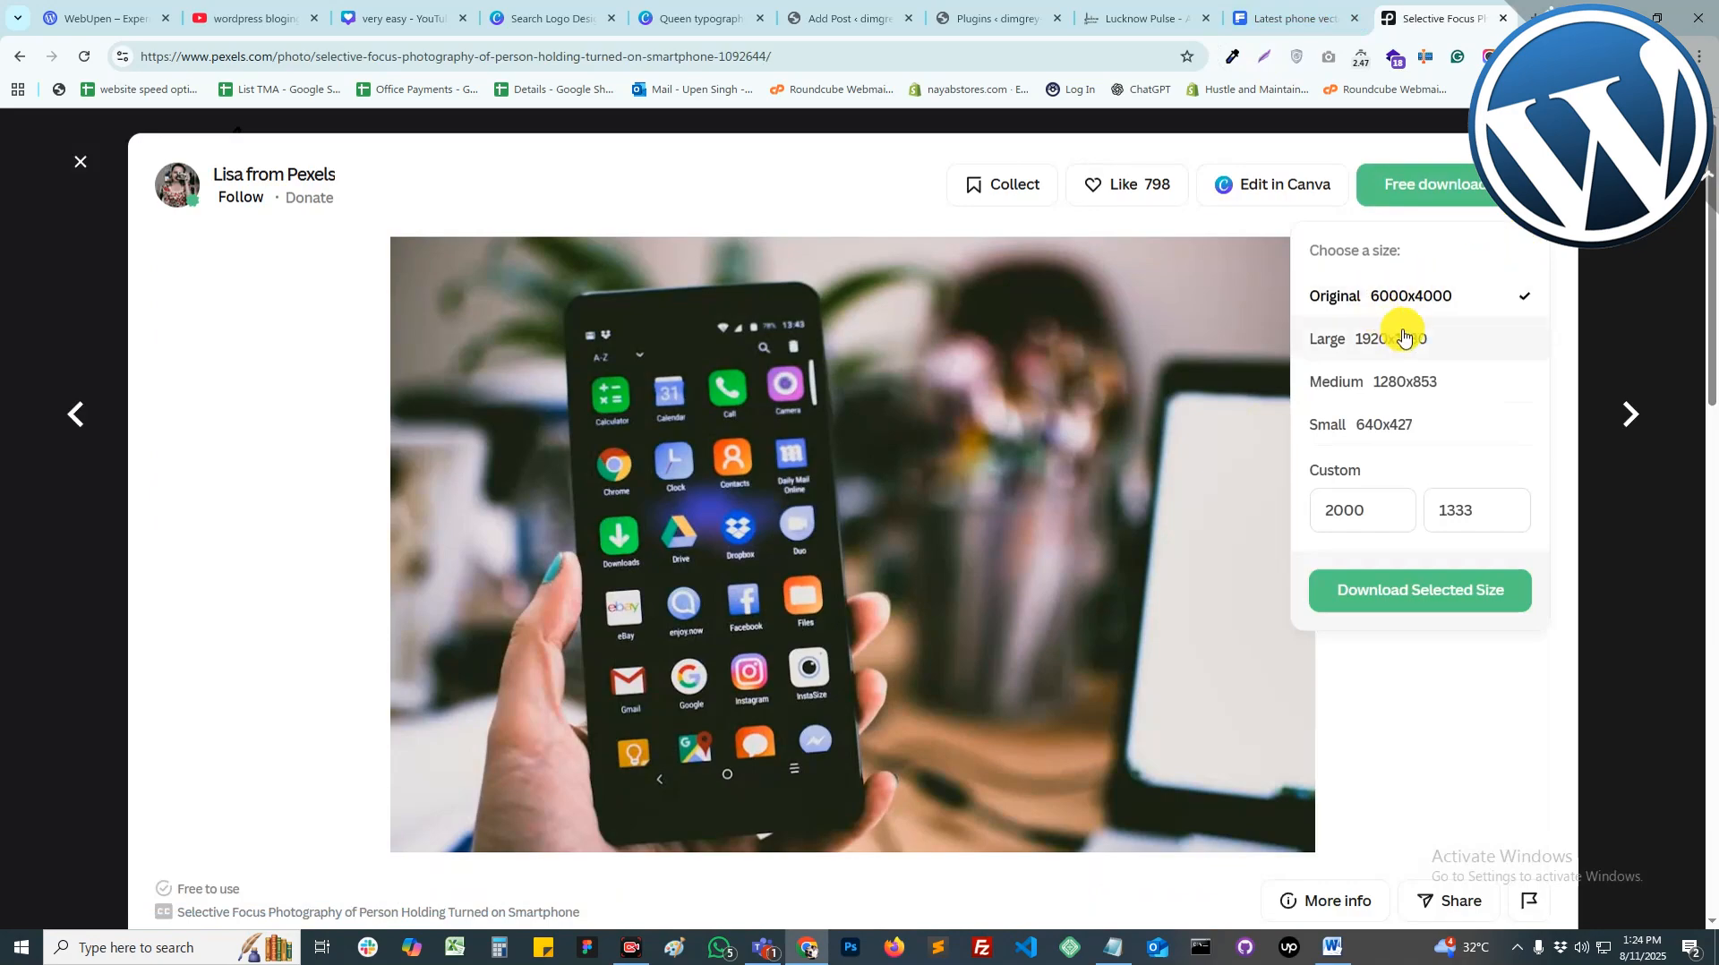
pyautogui.click(1415, 381)
pyautogui.click(1433, 591)
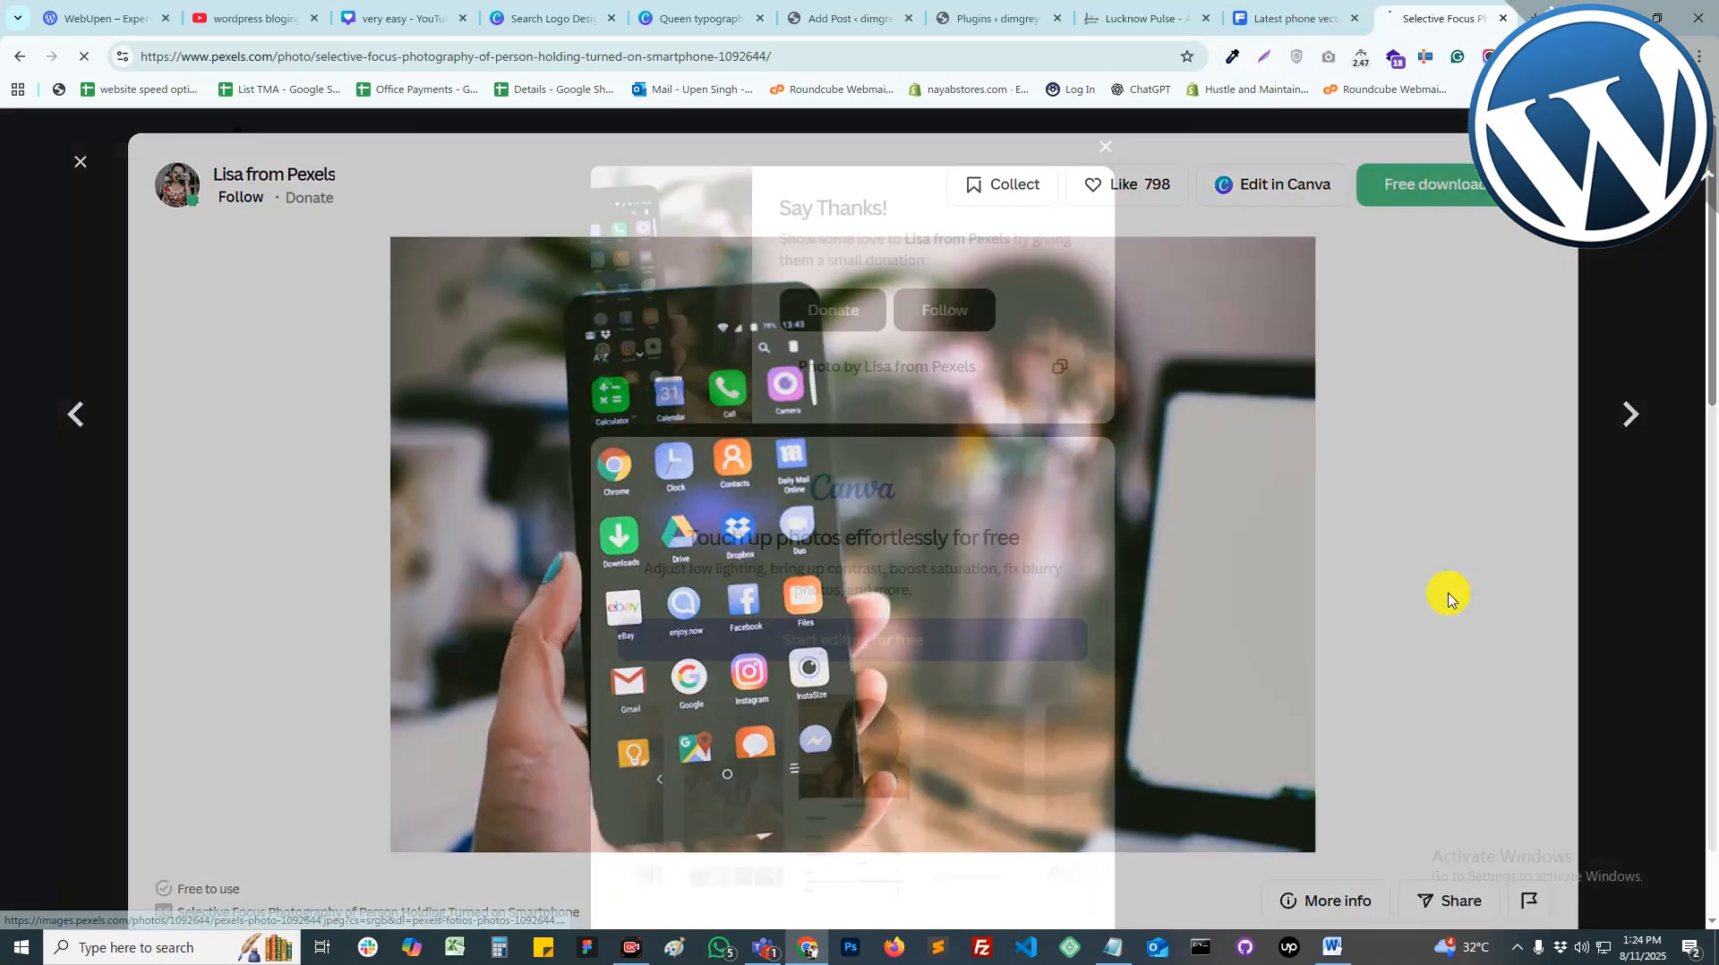
# Step: Upload the downloaded Pexels phone photo and set it as the post's featured image
pyautogui.click(846, 18)
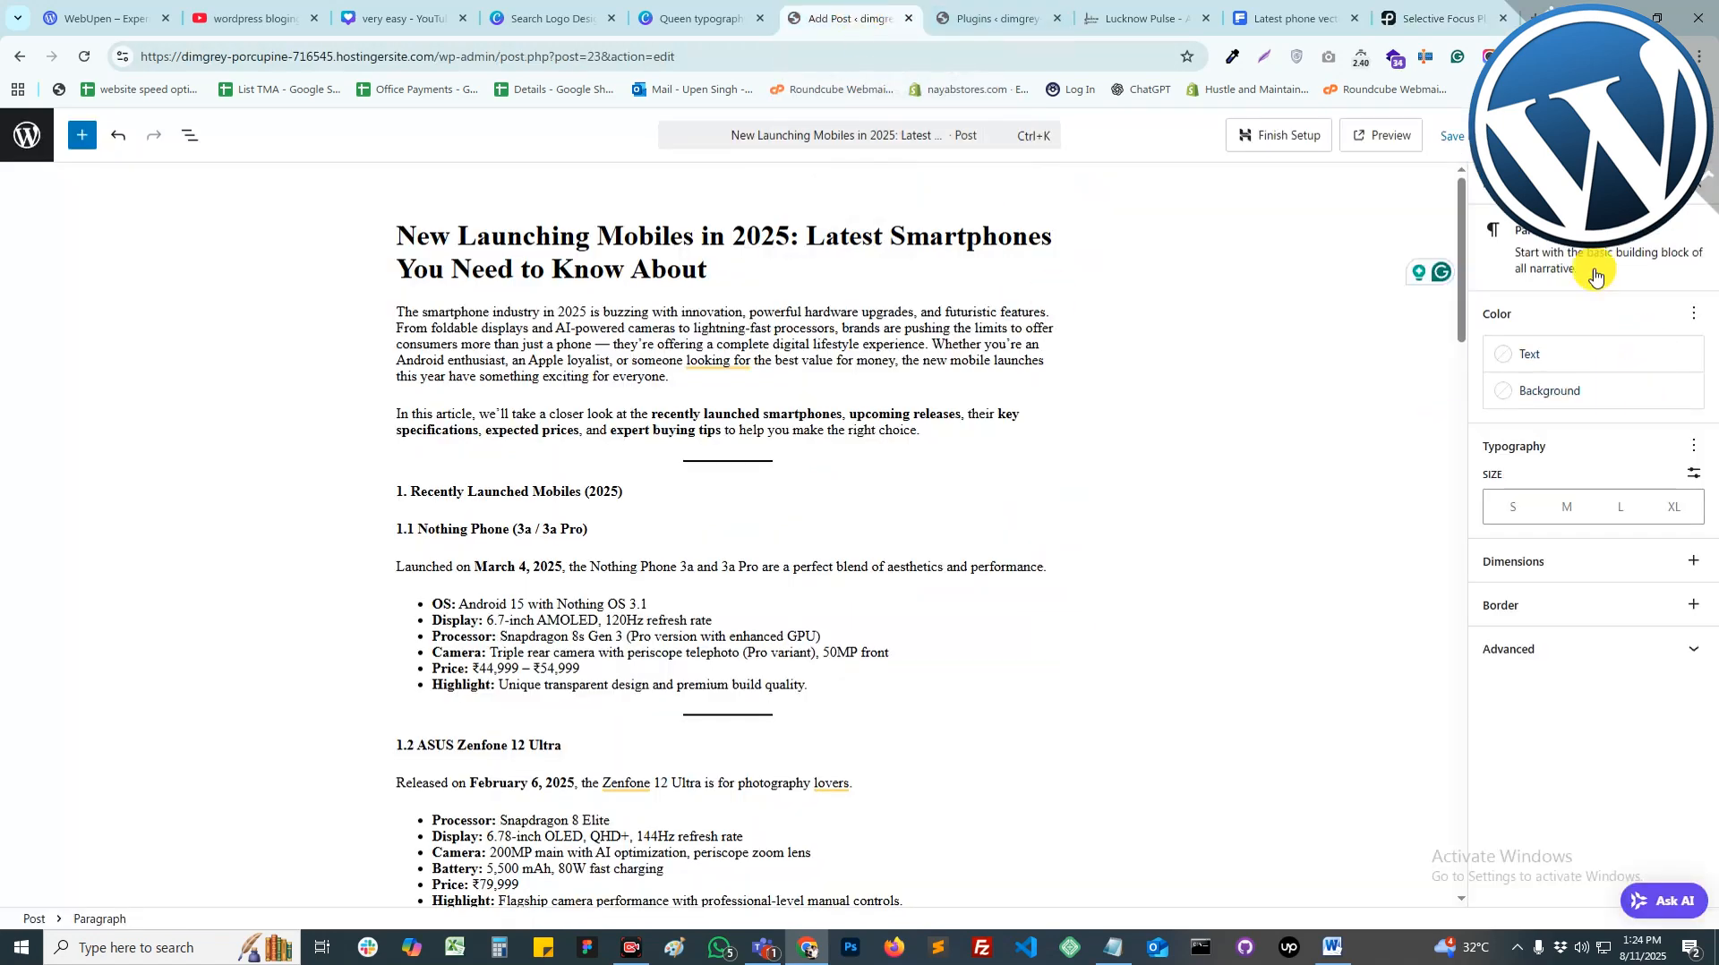
pyautogui.click(1506, 187)
pyautogui.click(1574, 306)
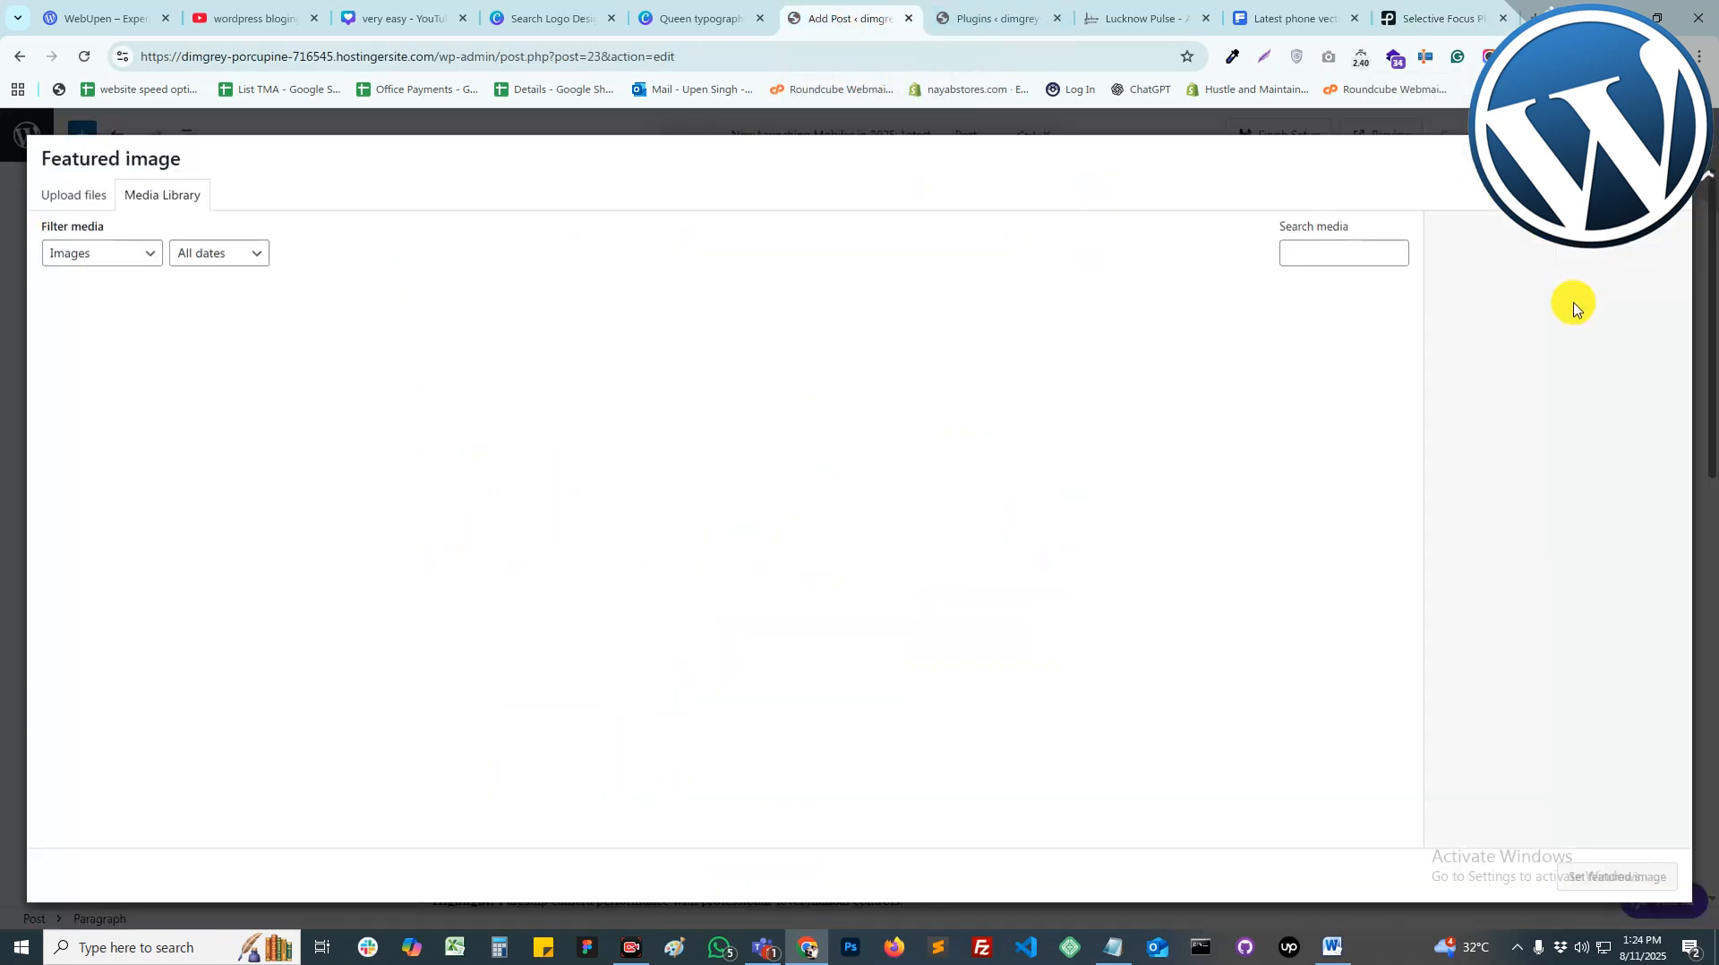
pyautogui.click(90, 197)
pyautogui.click(859, 491)
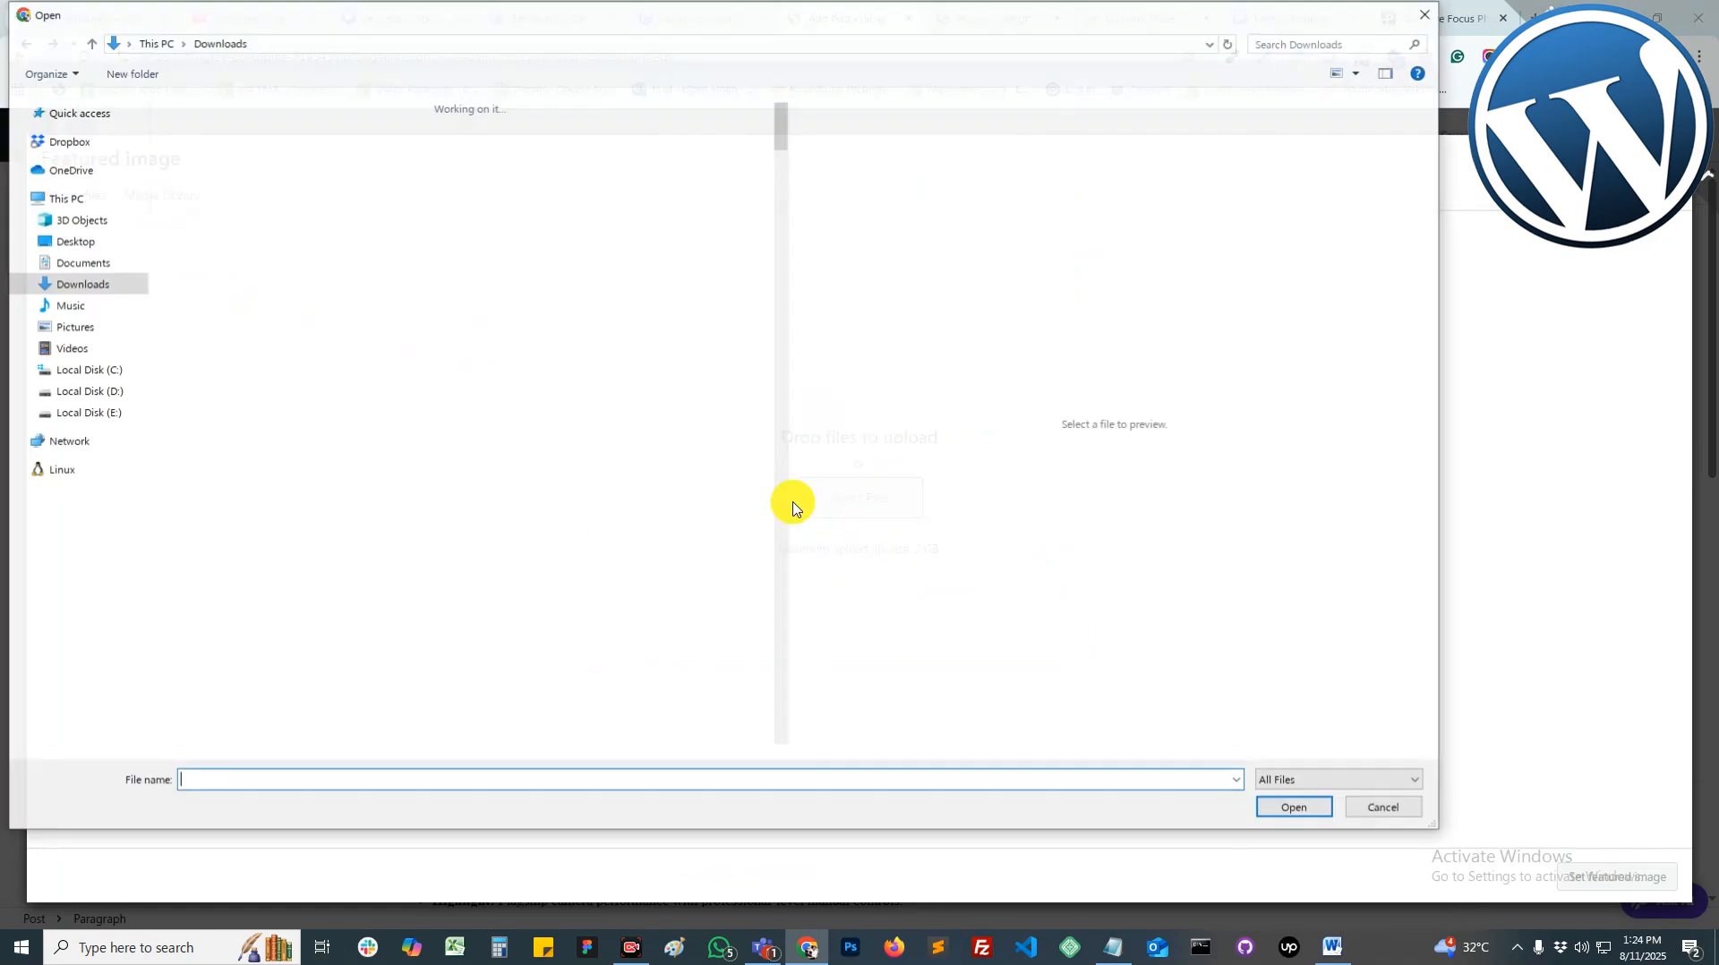
pyautogui.doubleClick(192, 180)
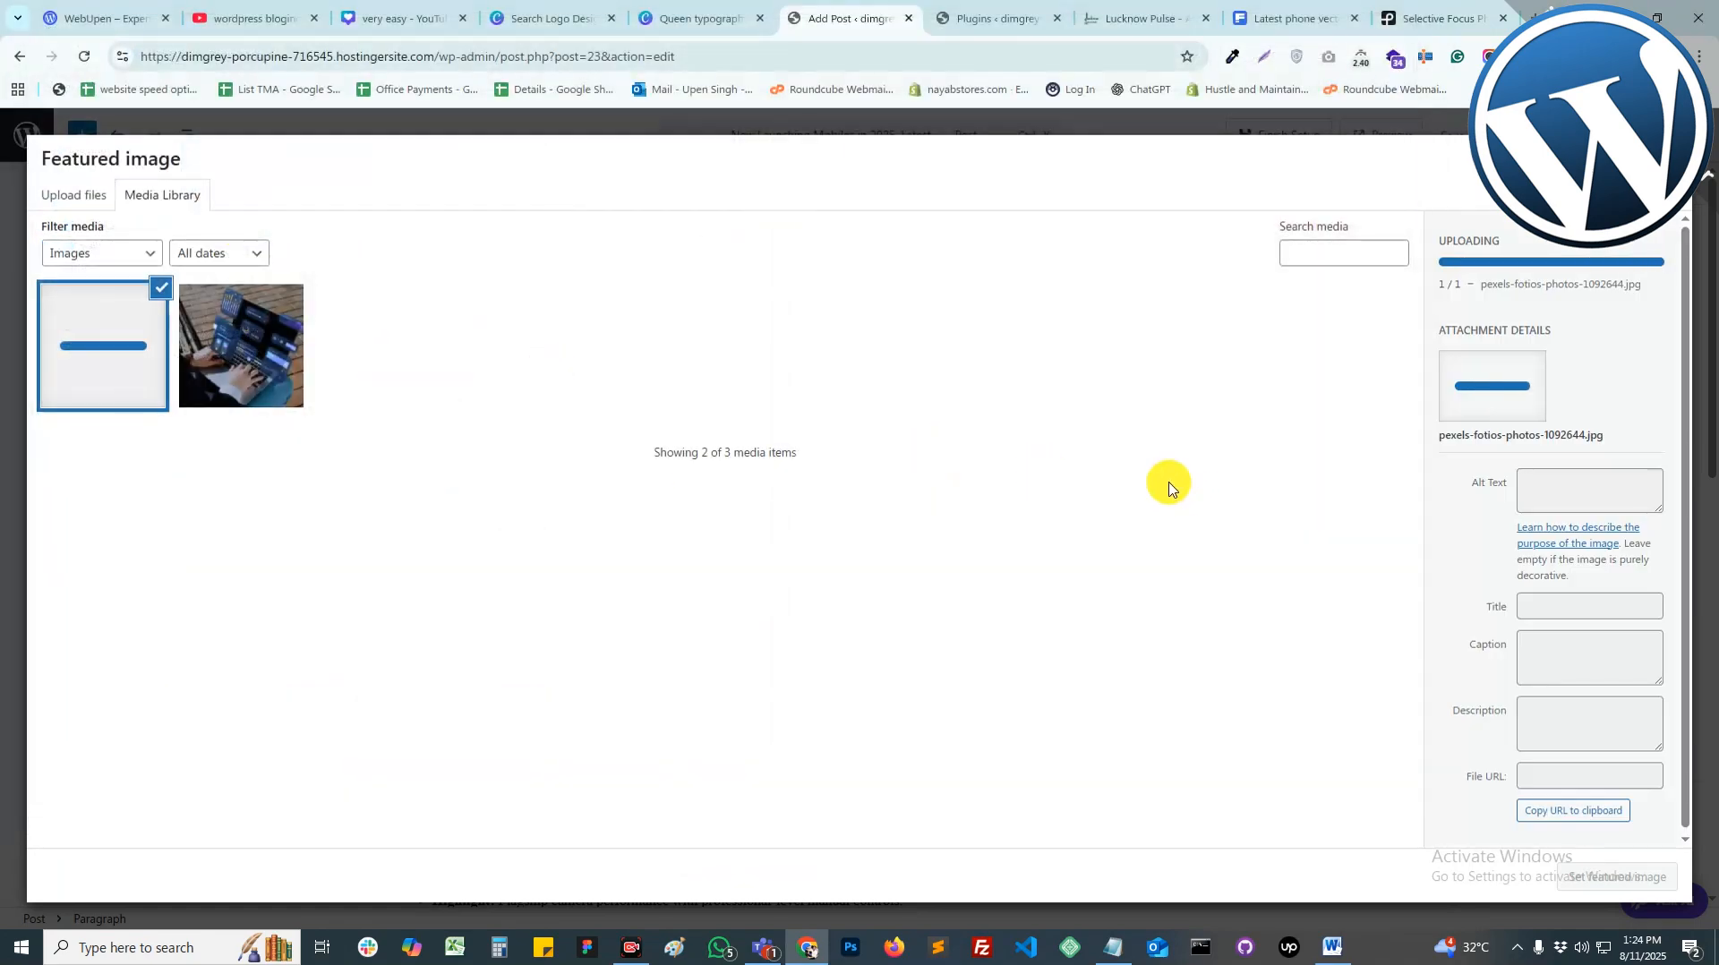
pyautogui.click(1651, 877)
# Step: Start adding a new category named 'Phone' in the post settings
pyautogui.scroll(-4, 1571, 752)
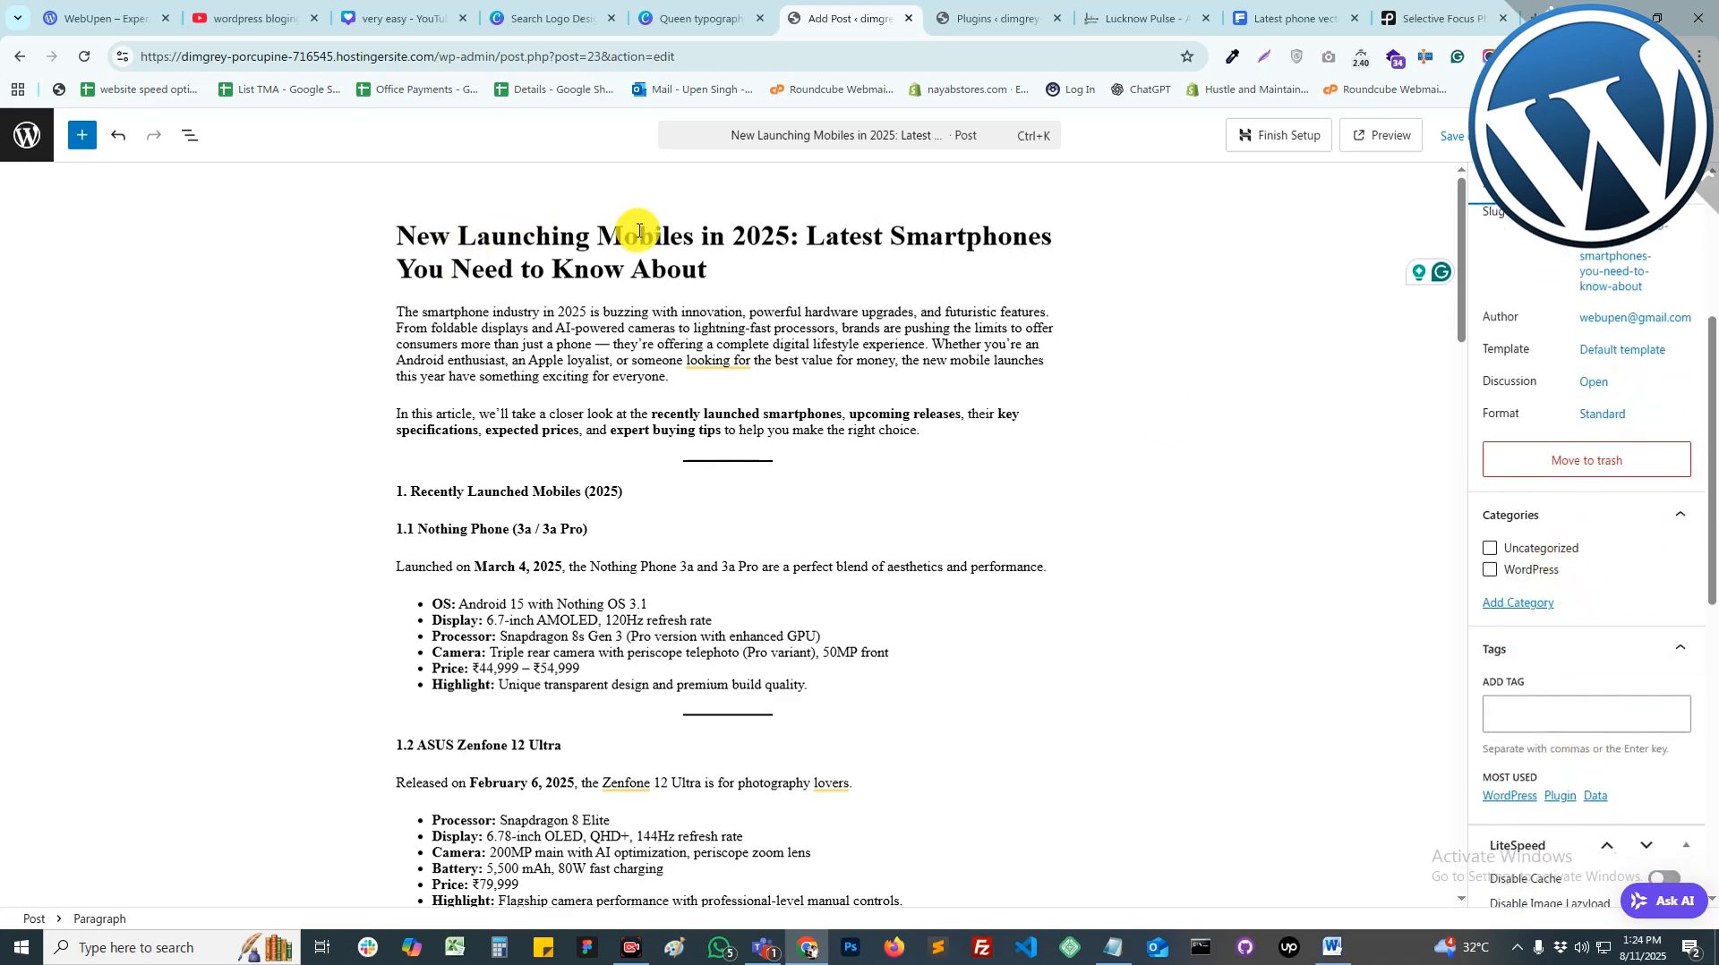
pyautogui.click(1565, 709)
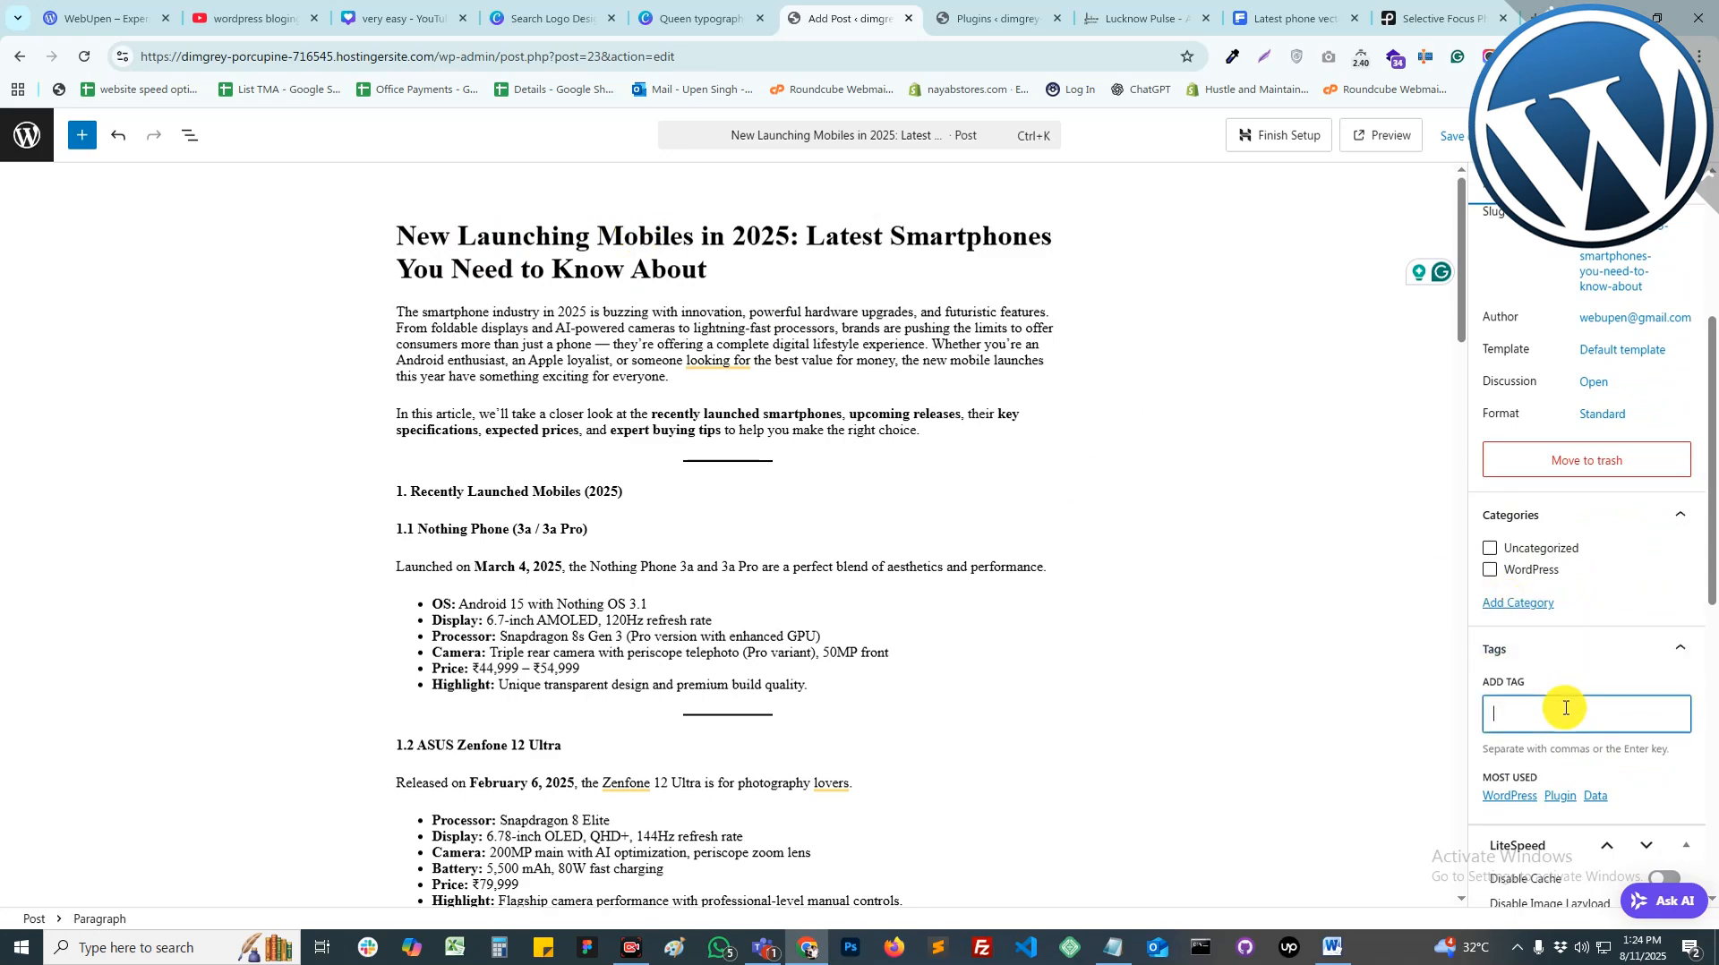
pyautogui.click(1549, 603)
pyautogui.click(1574, 662)
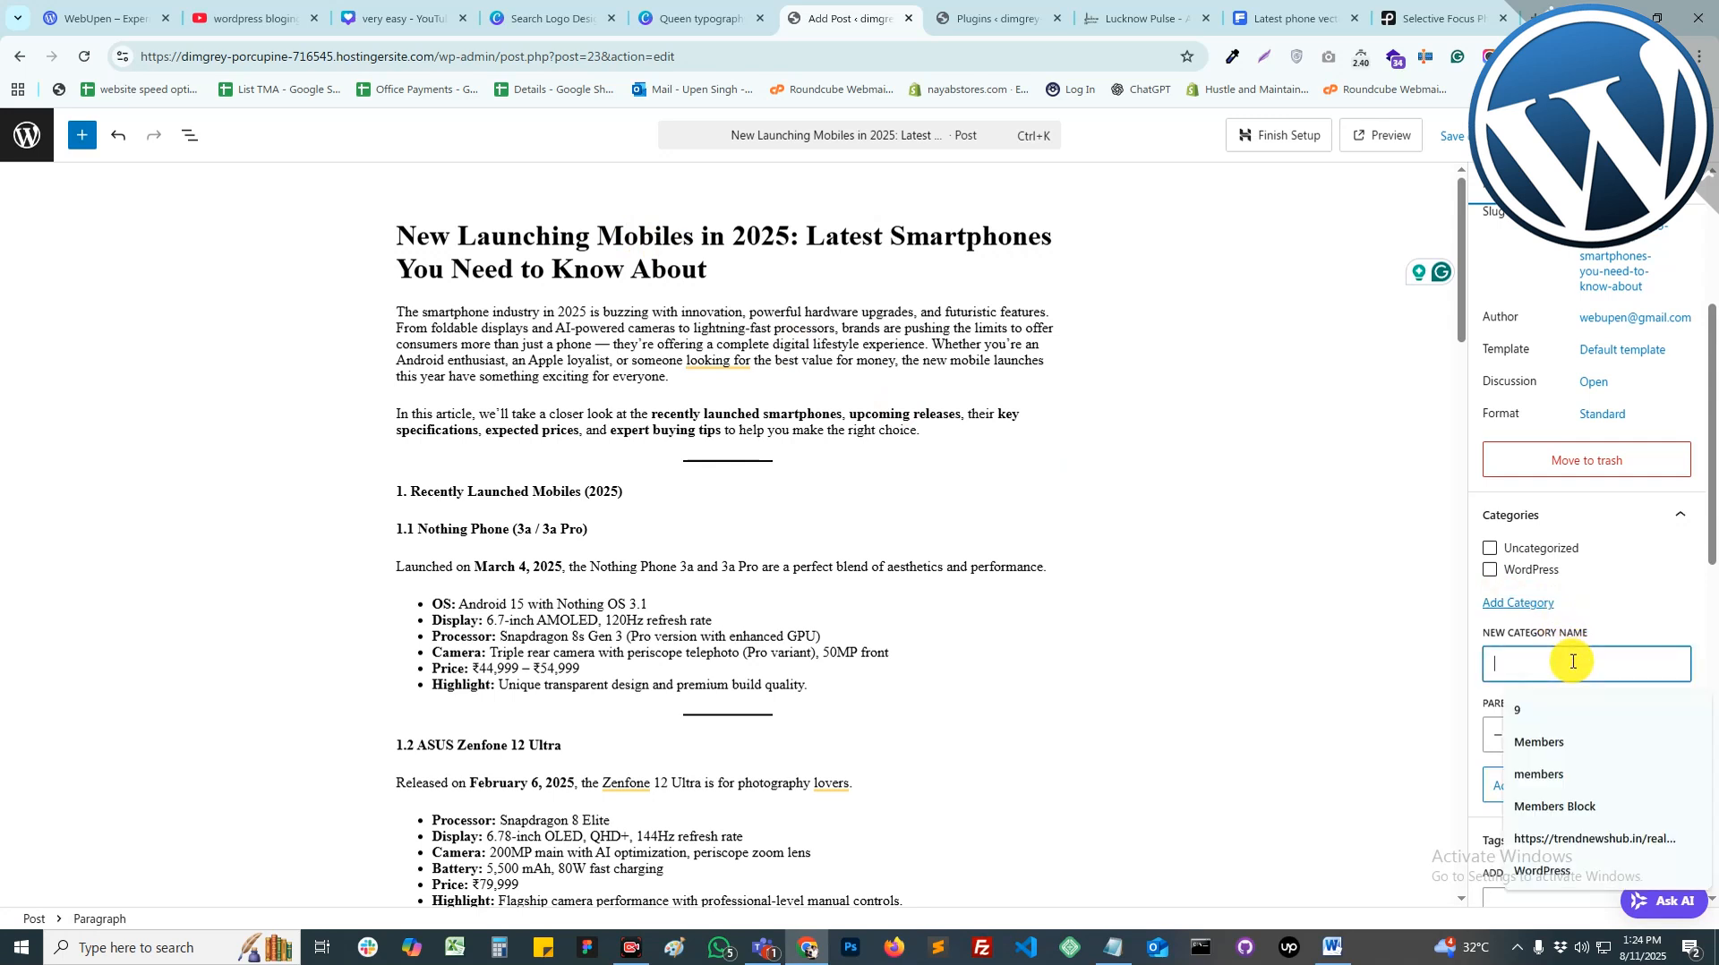
pyautogui.write('Phone')
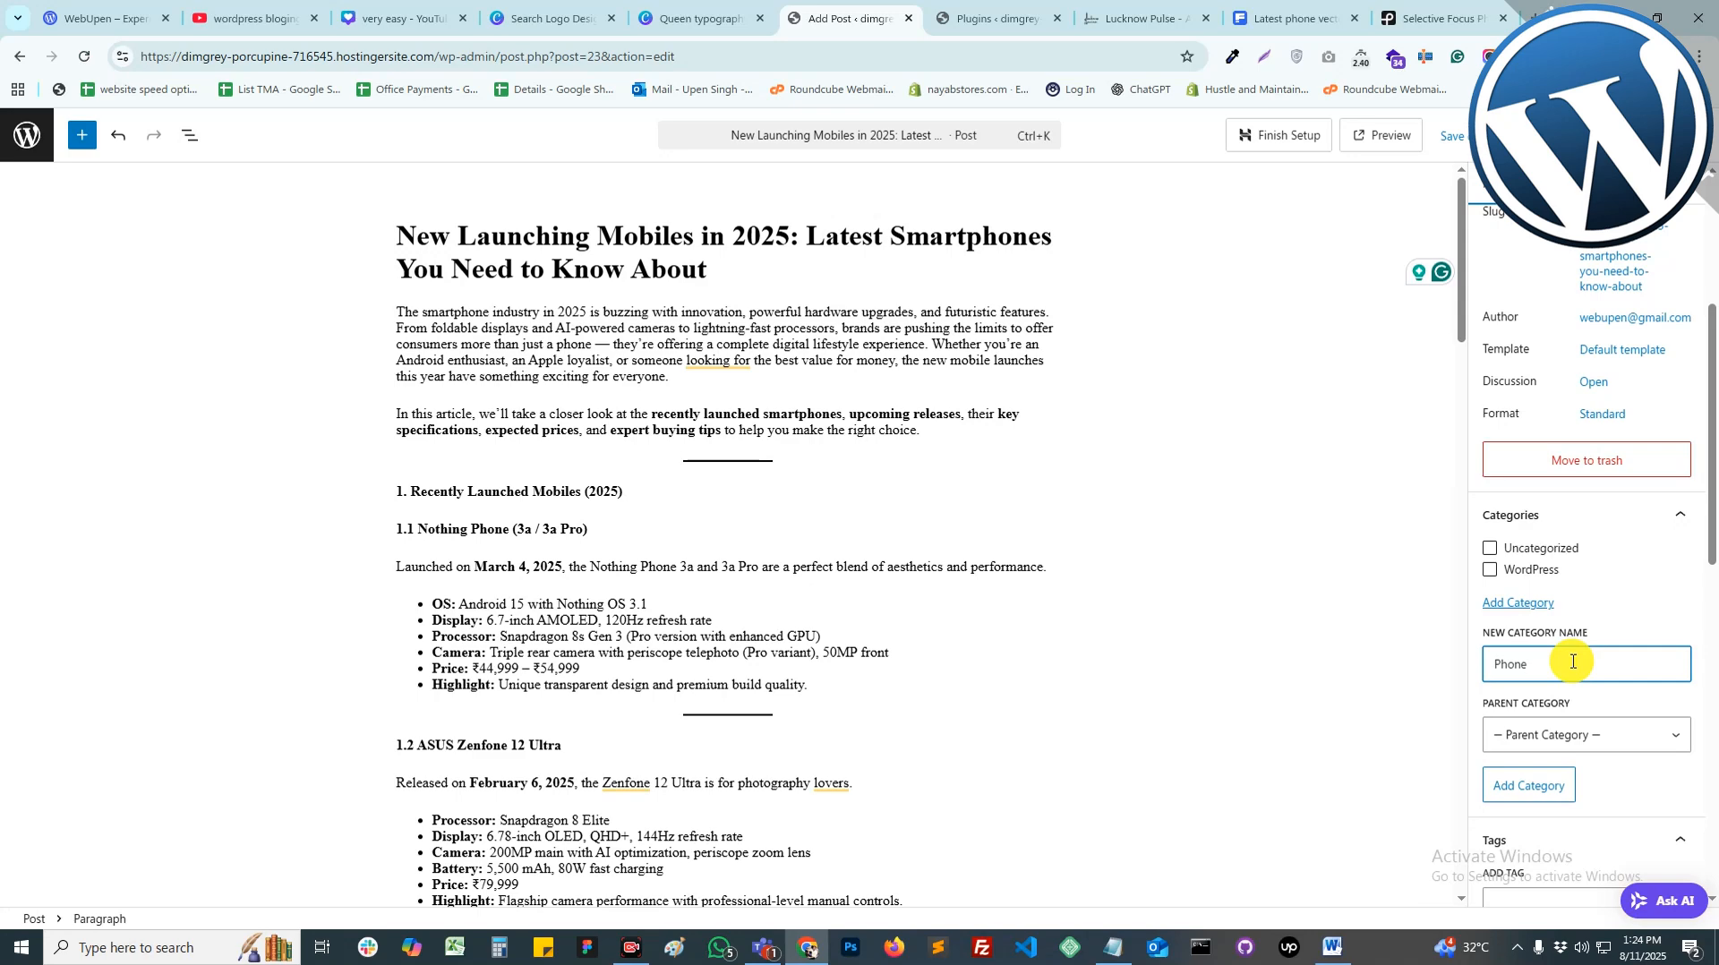
# Step: Add 'Phone' as a new post category so it is checked on the post
pyautogui.click(1554, 789)
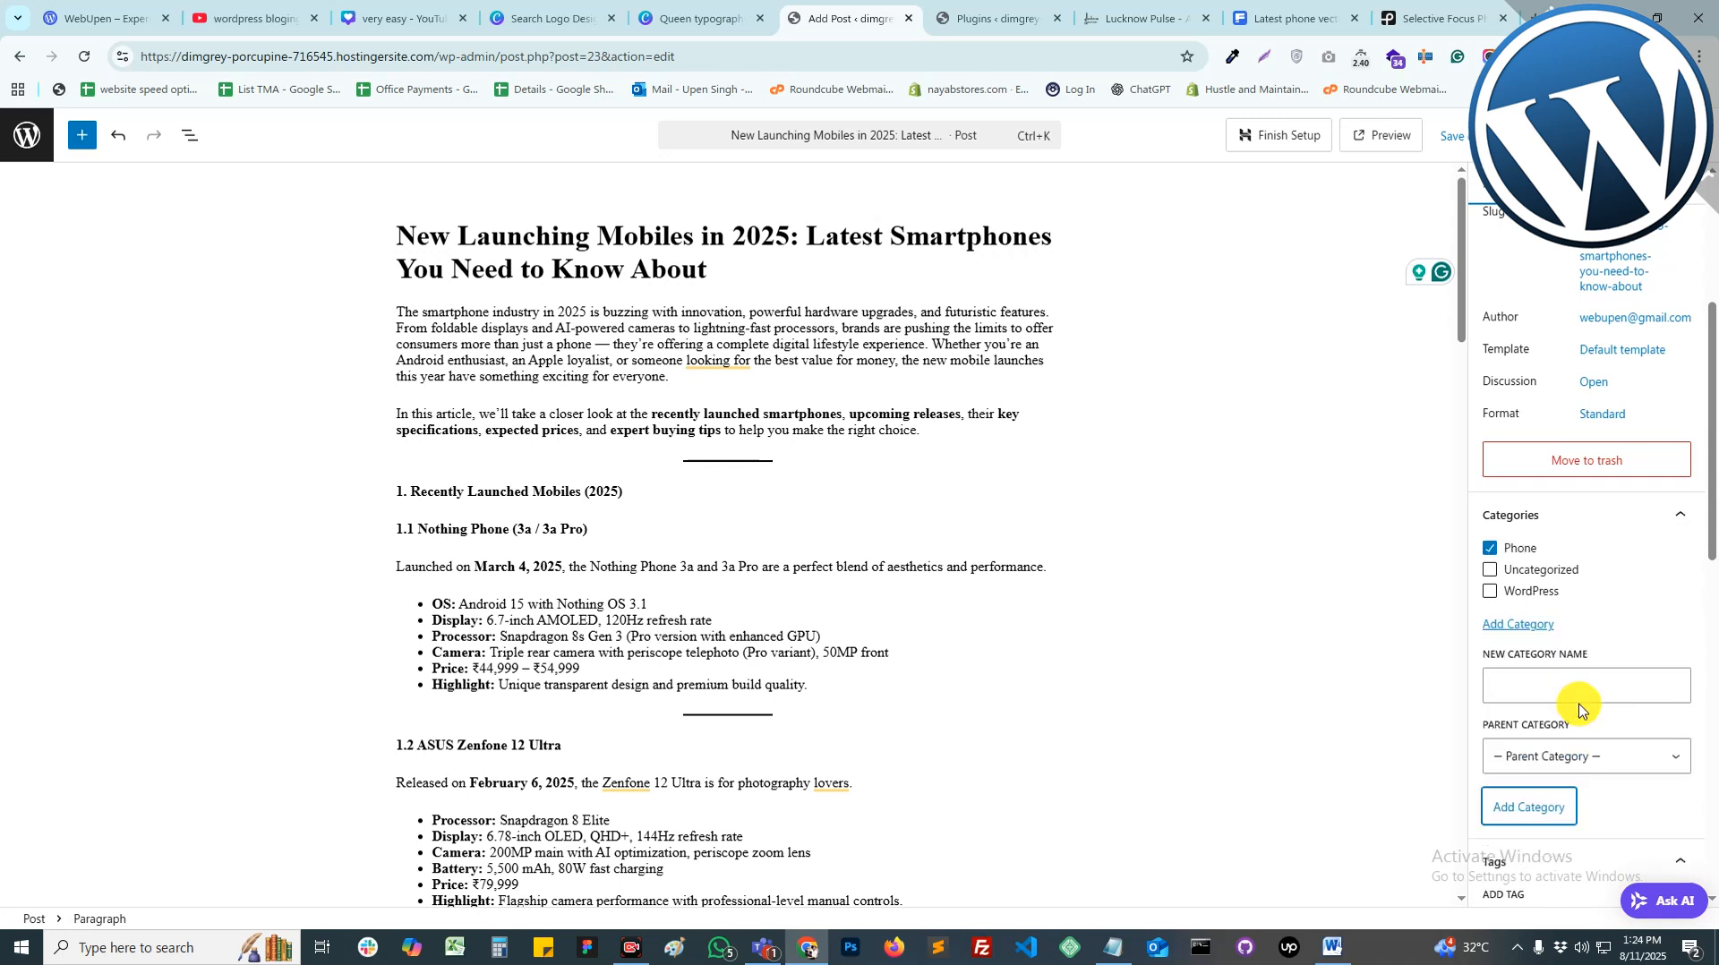
pyautogui.scroll(-3, 1578, 710)
# Step: Tag the smartphones post with 2025Phone and newphone, then publish it
pyautogui.click(1578, 666)
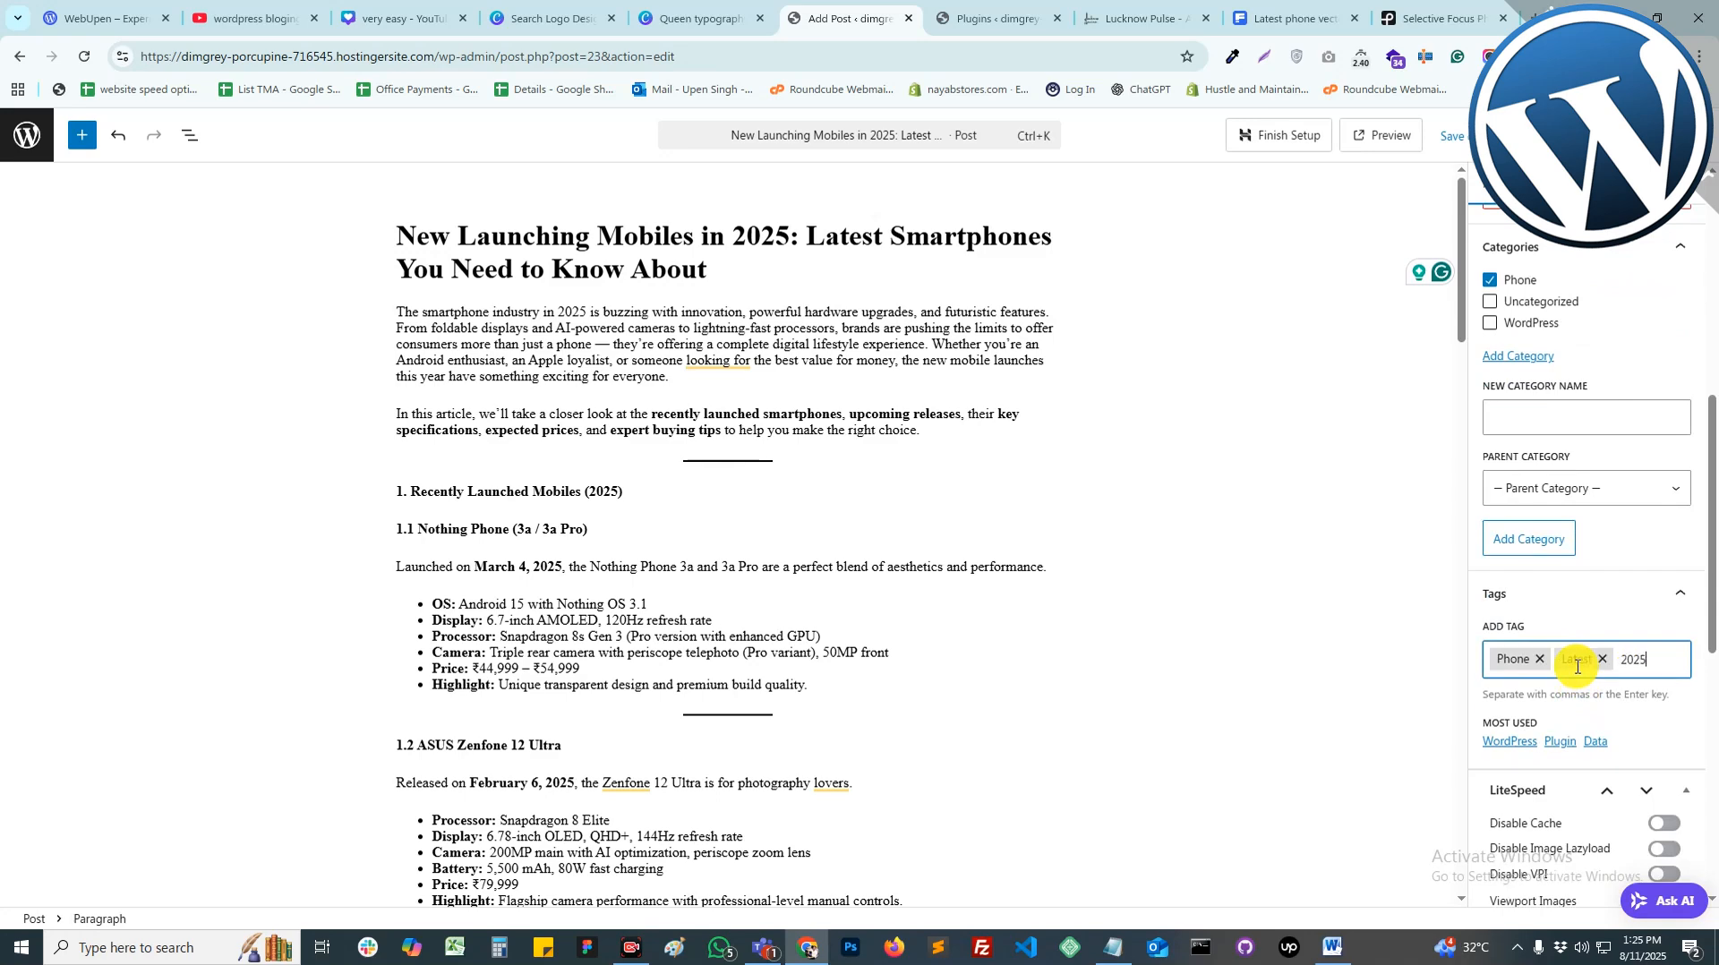
pyautogui.press('Return')
pyautogui.write('newphone')
pyautogui.press('Return')
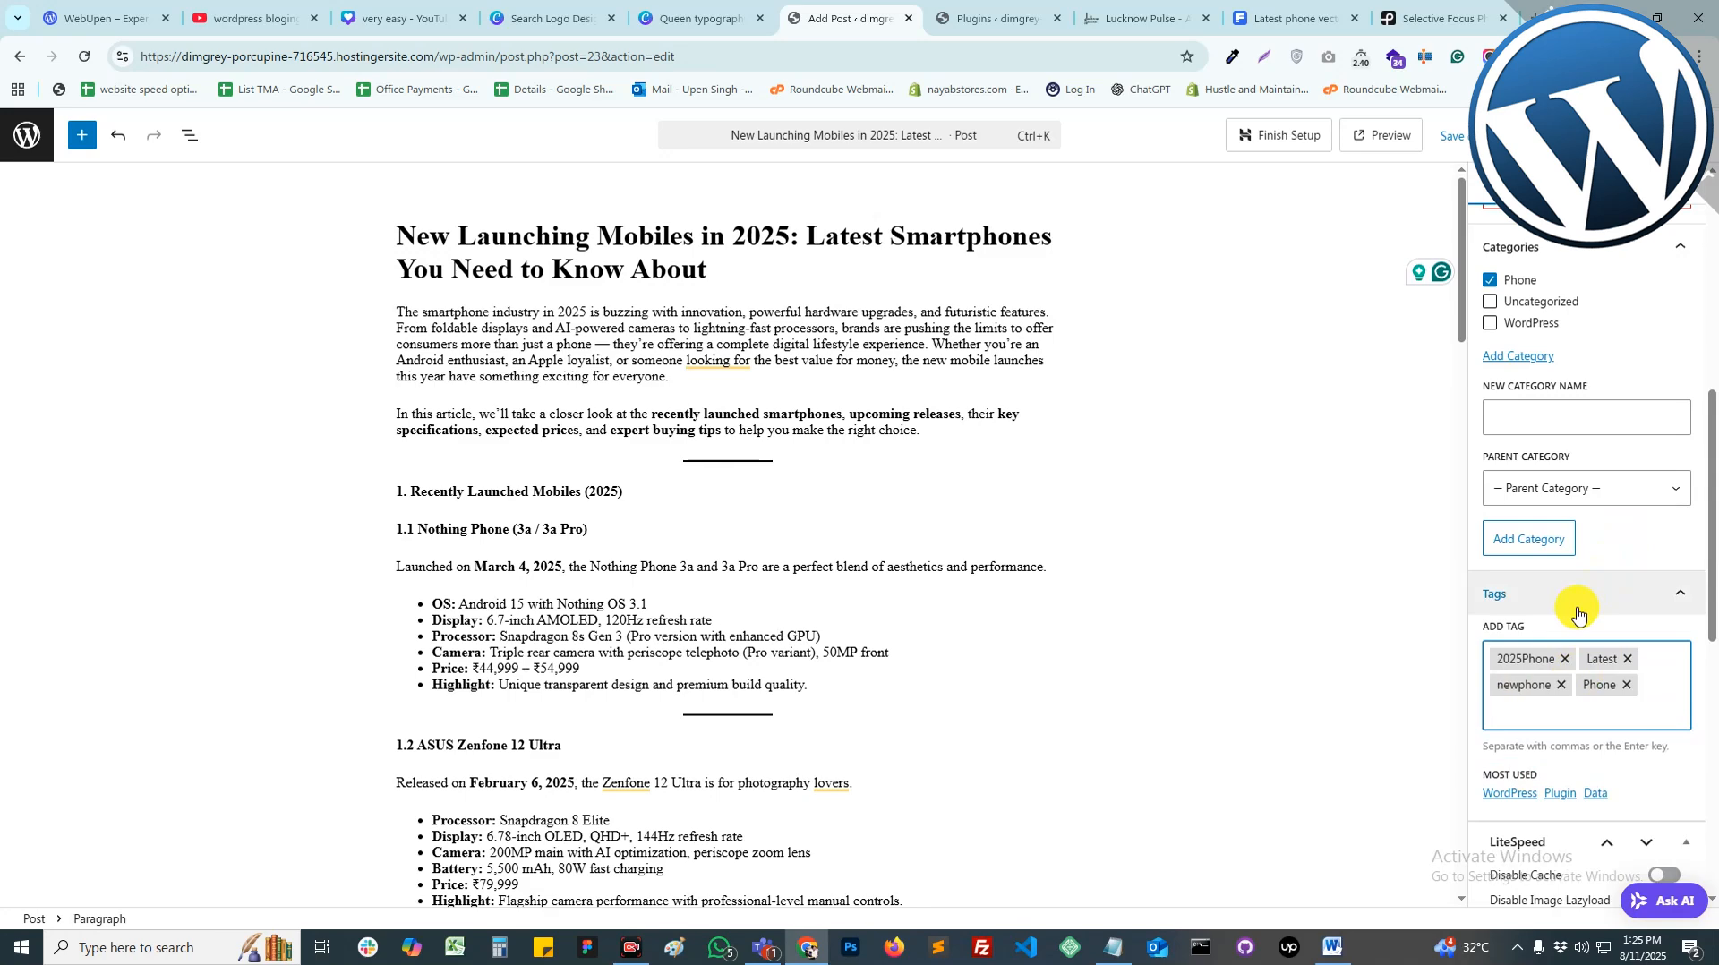
pyautogui.scroll(7, 1571, 611)
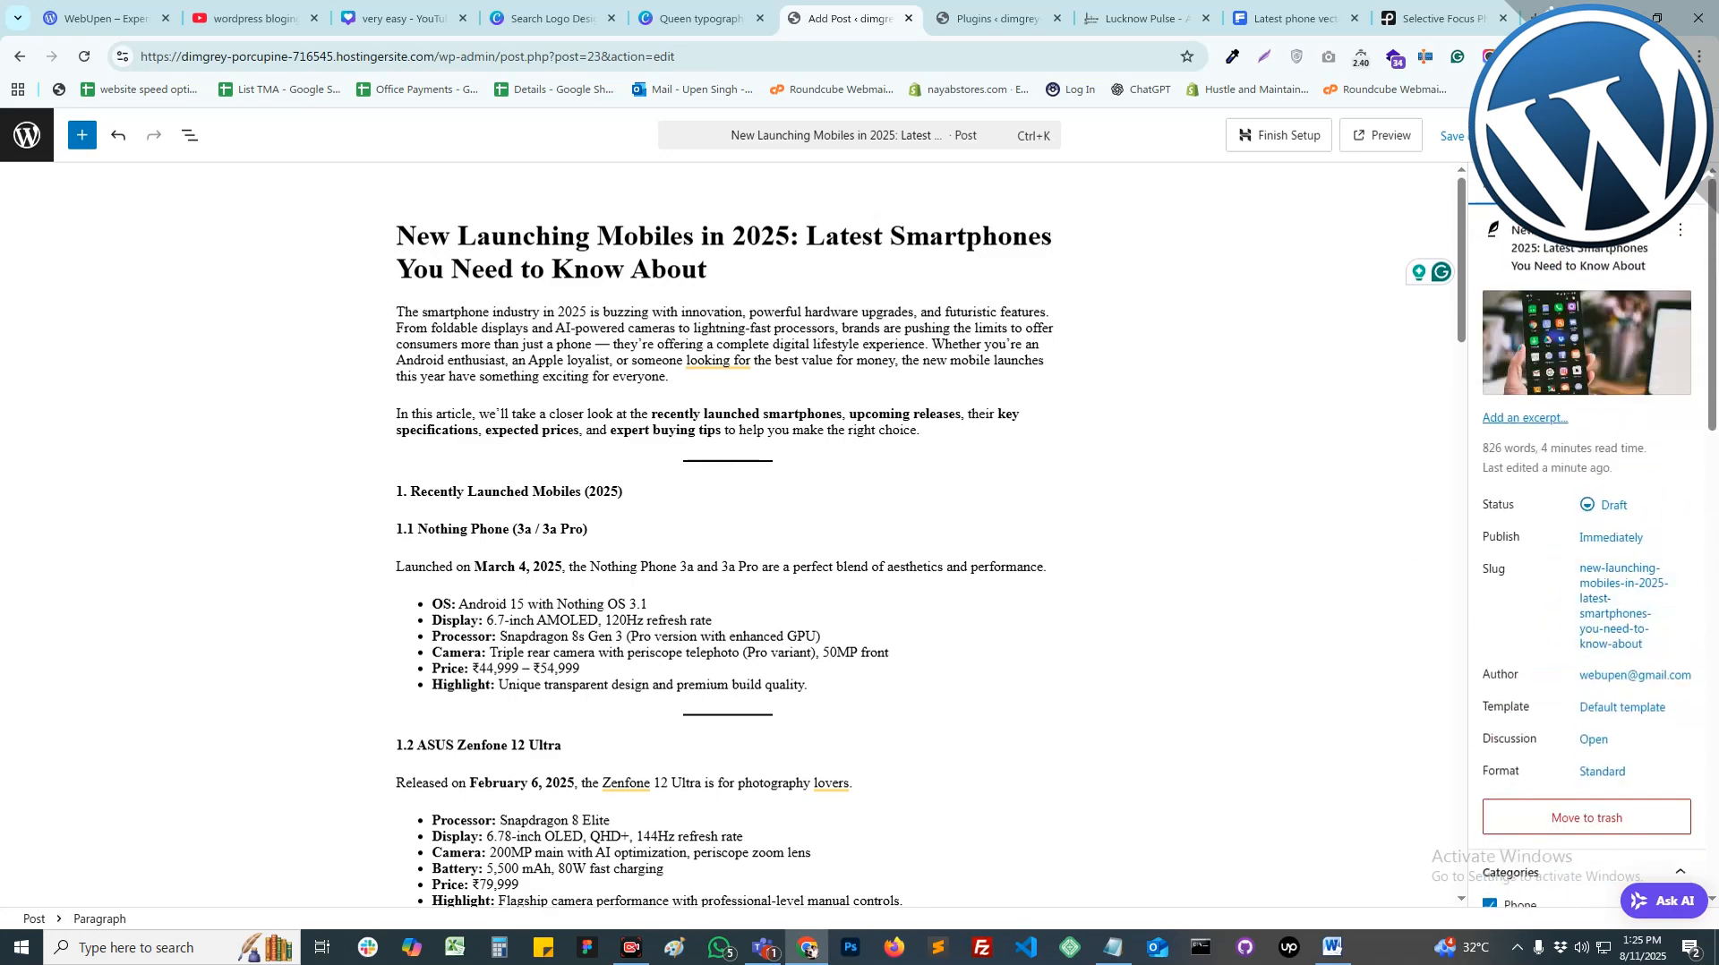
pyautogui.click(1646, 135)
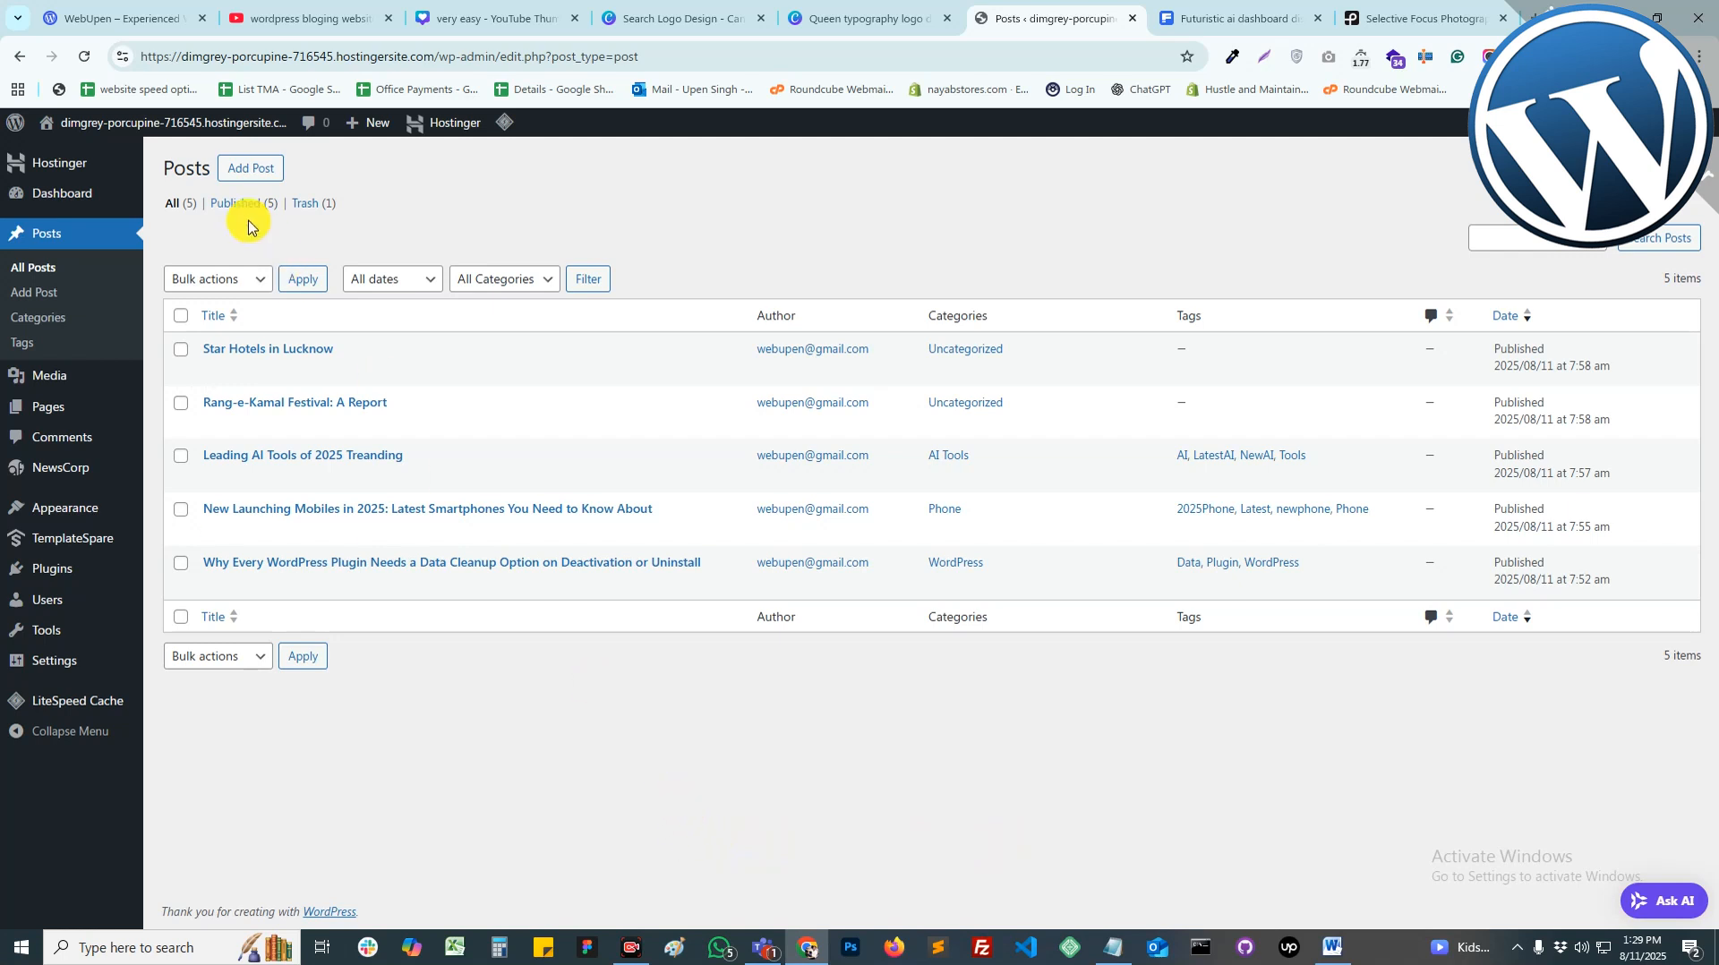
# Step: Open the live site's front page in a new browser tab
pyautogui.moveTo(108, 125)
pyautogui.rightClick(85, 152)
pyautogui.click(116, 172)
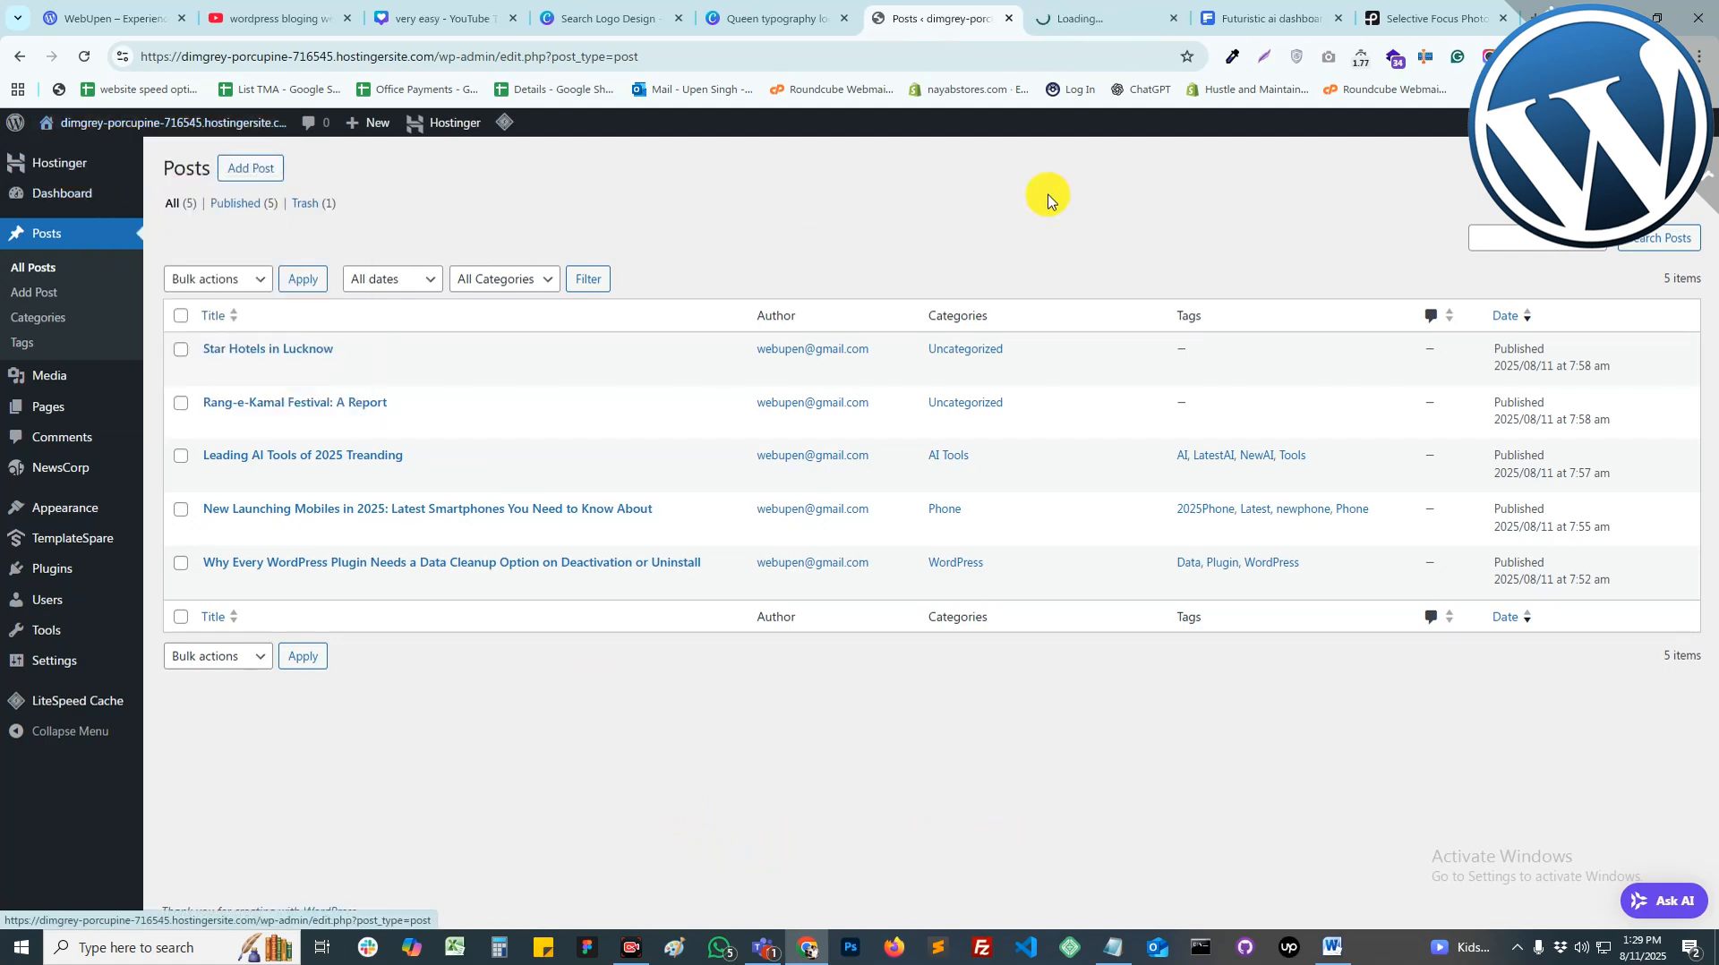
pyautogui.click(1066, 13)
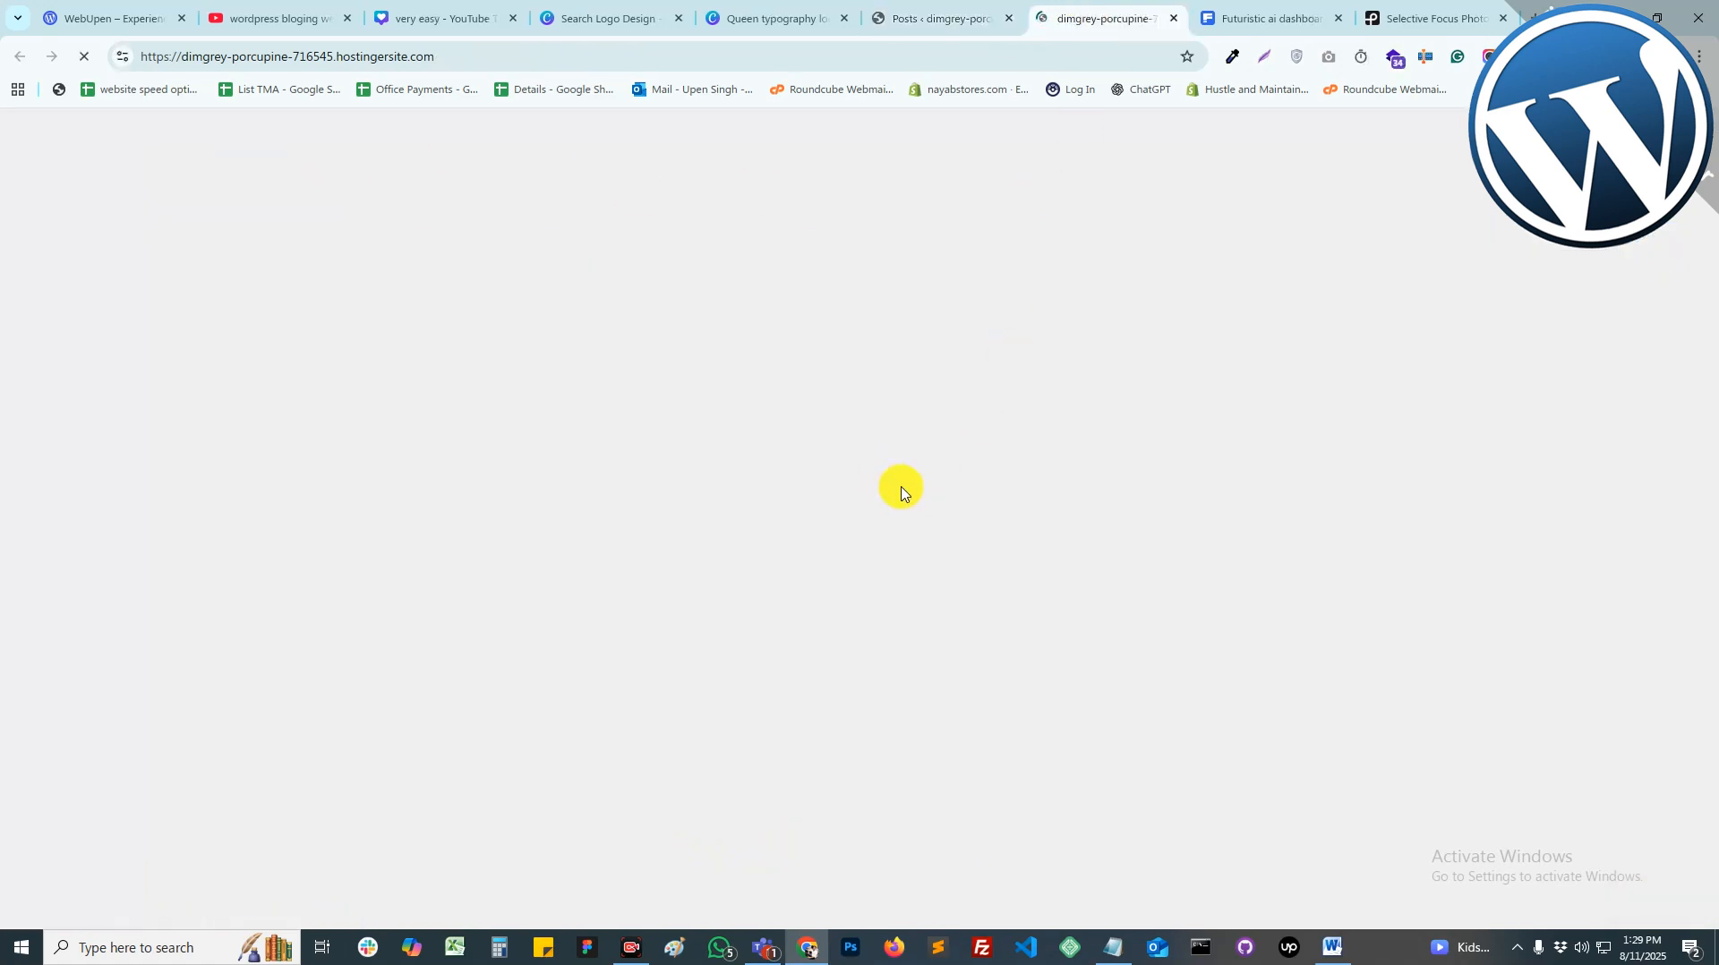
# Step: Scroll through the published posts on the front page, then switch between the admin and site tabs
pyautogui.scroll(-15, 1522, 517)
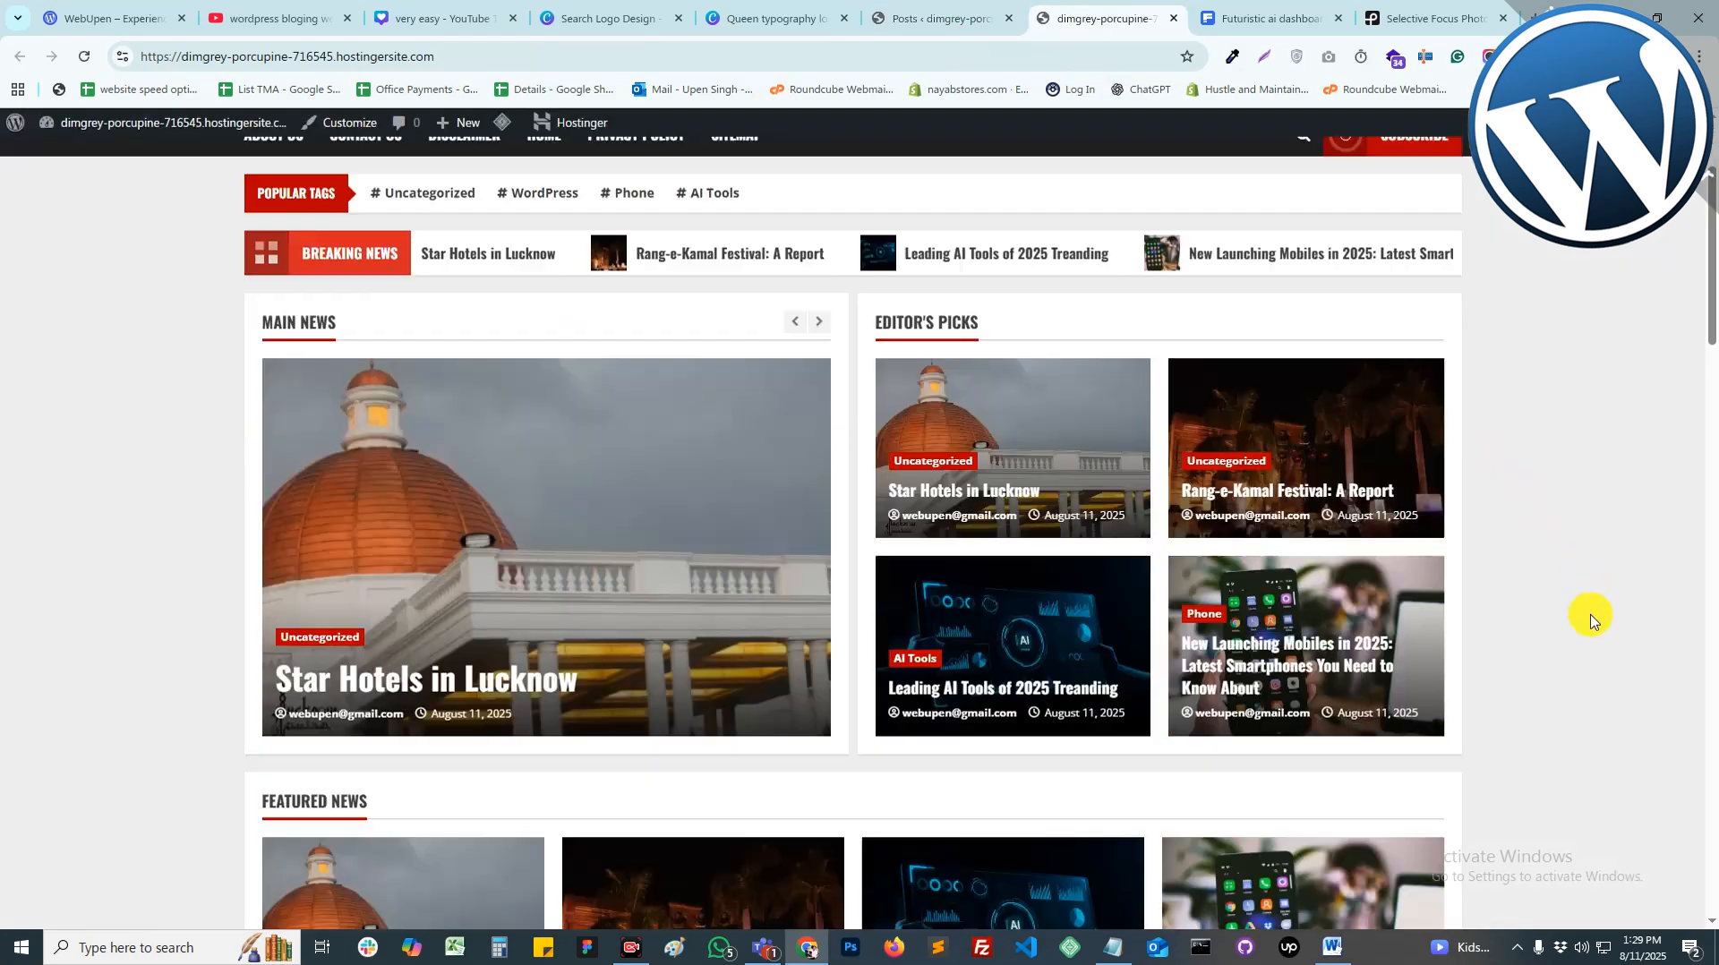
pyautogui.scroll(-15, 1152, 613)
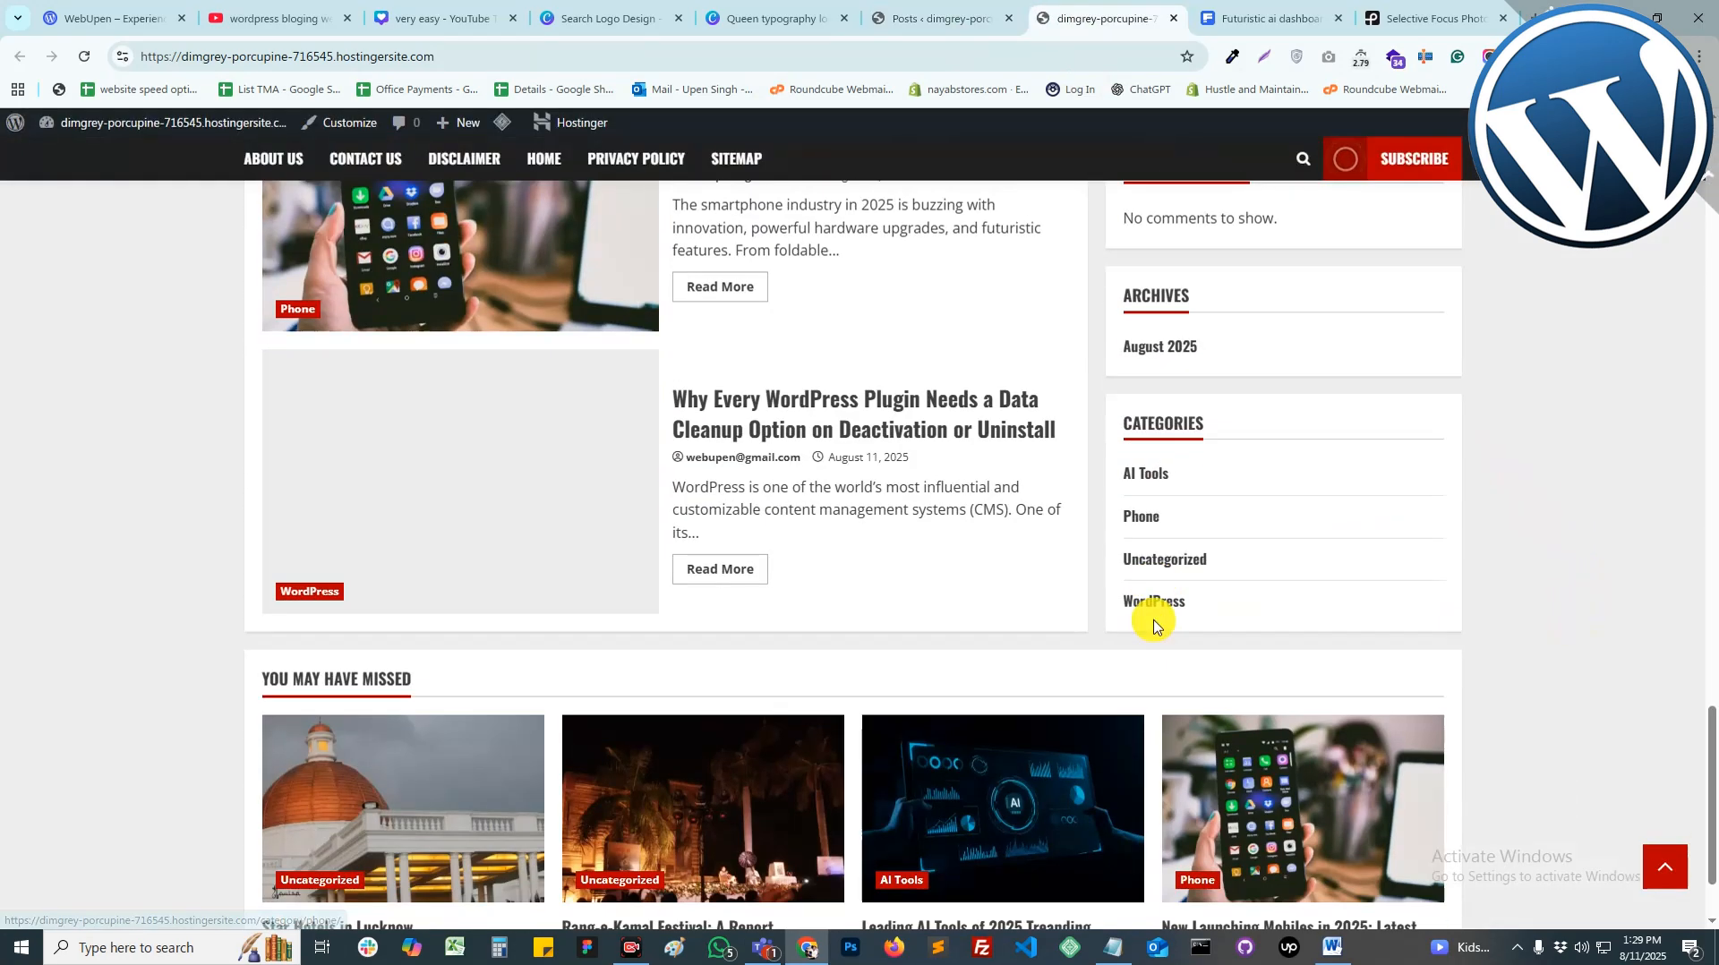
pyautogui.scroll(20, 1121, 767)
pyautogui.scroll(15, 1118, 767)
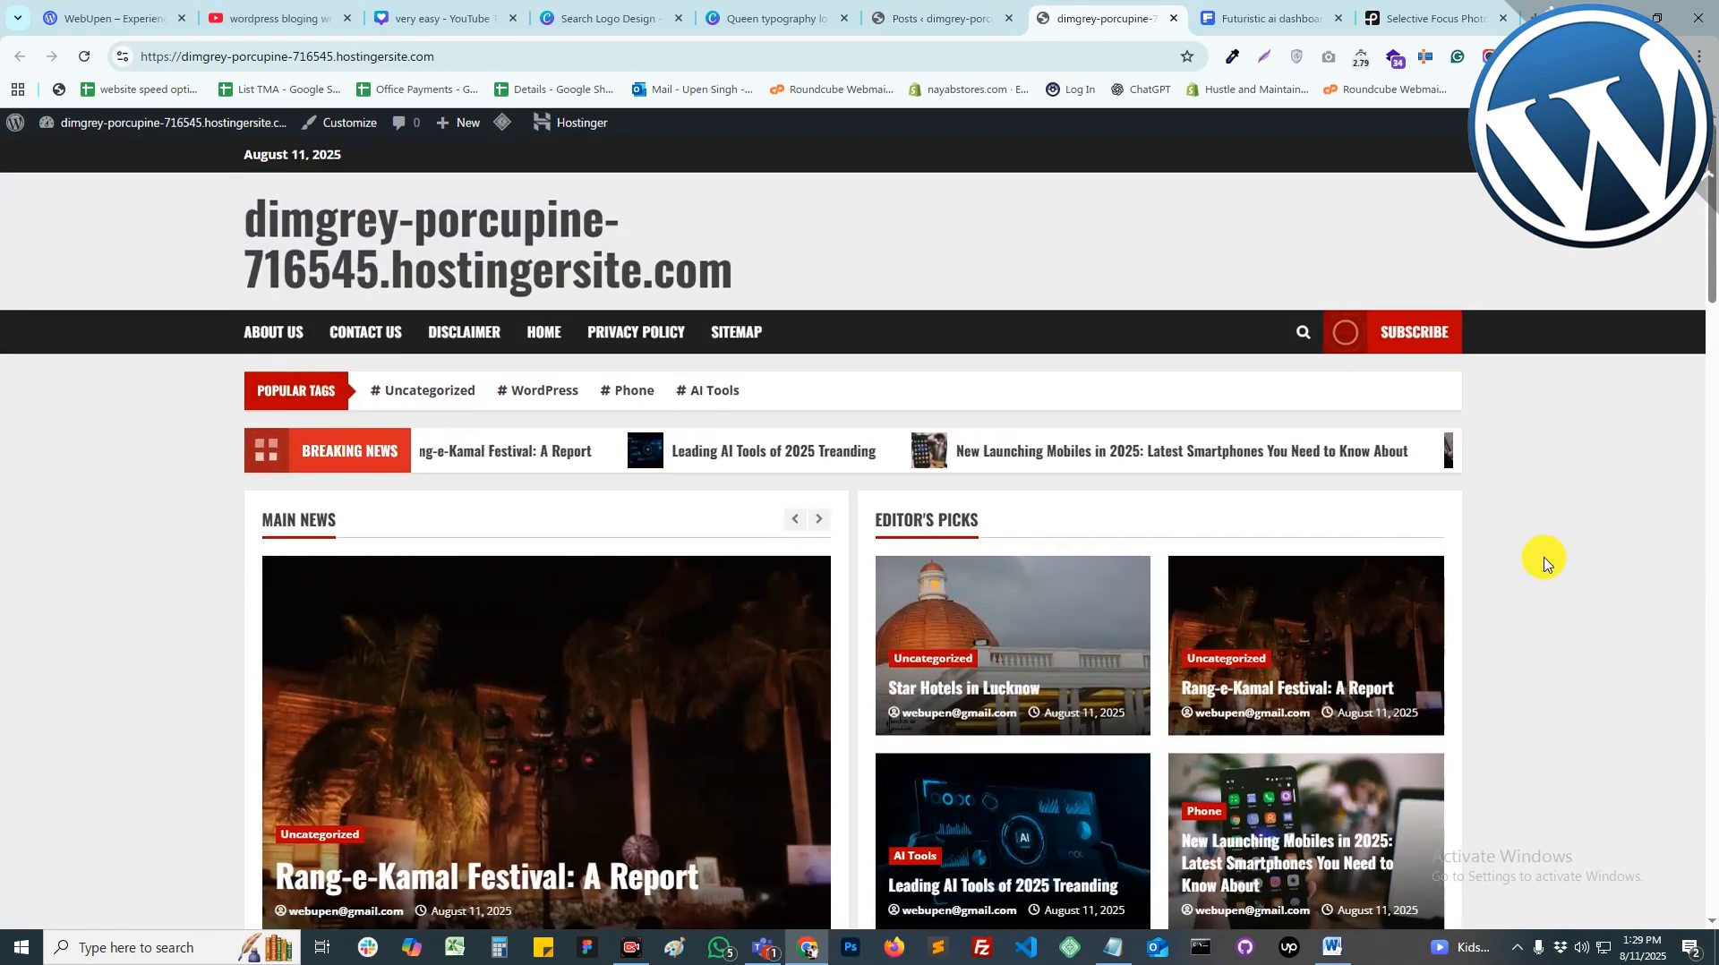
pyautogui.scroll(-5, 1304, 707)
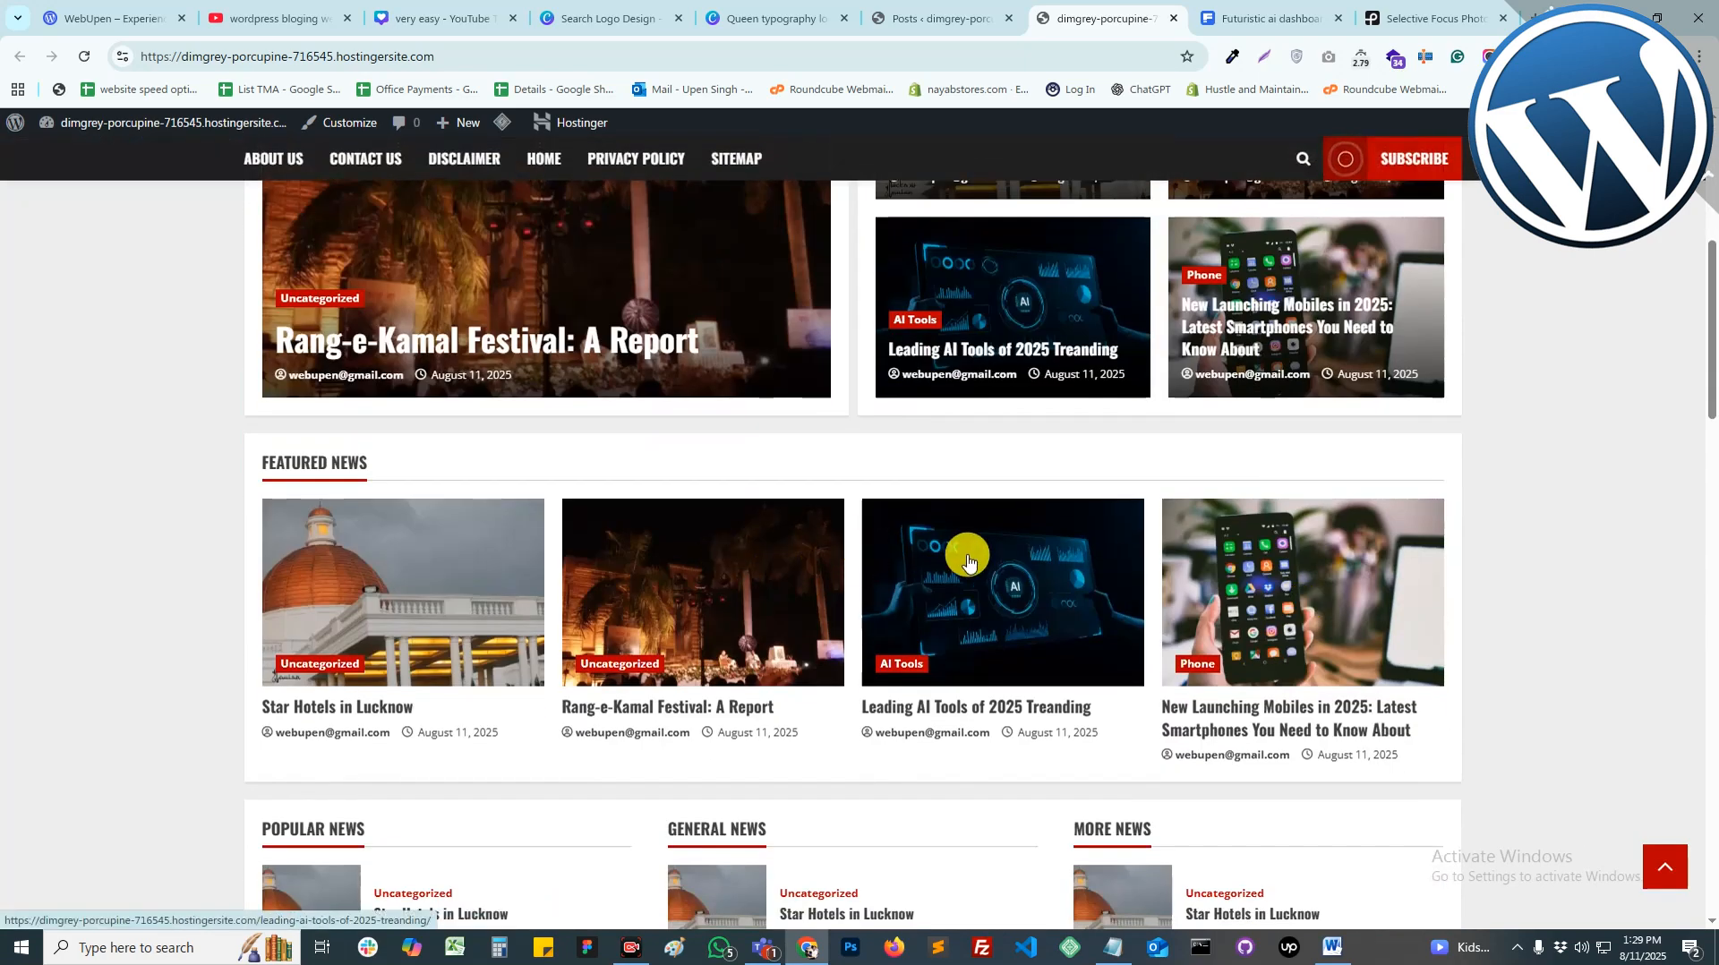
pyautogui.scroll(-5, 1125, 572)
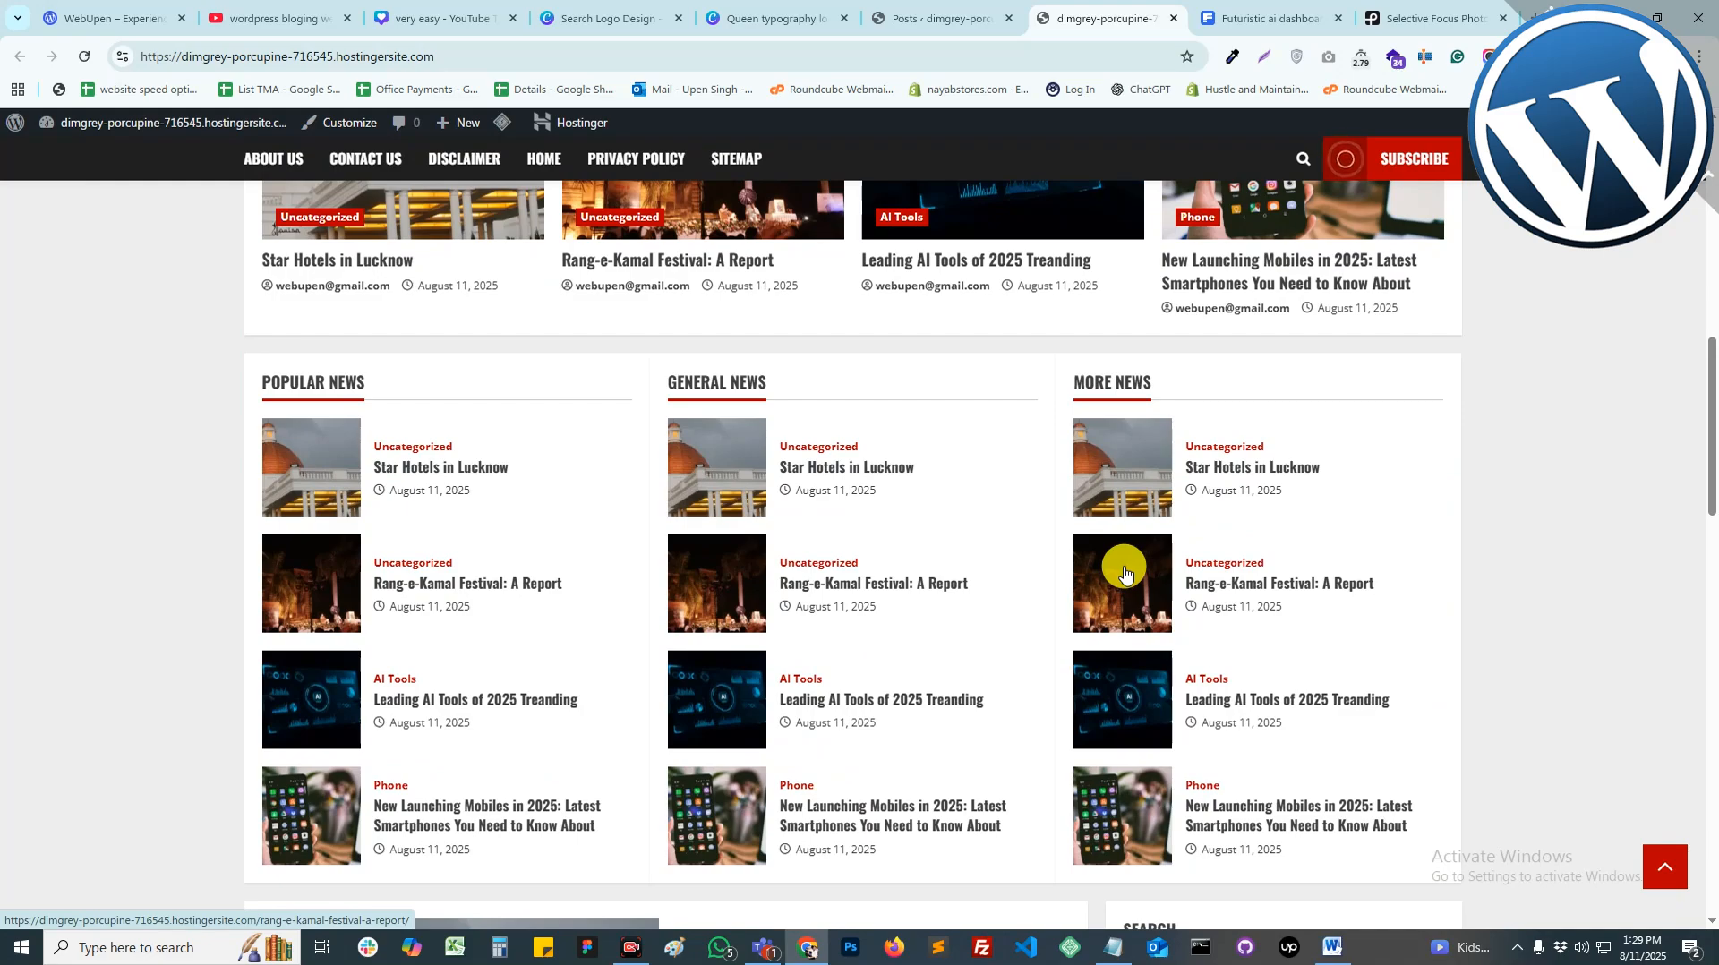
pyautogui.scroll(-10, 936, 555)
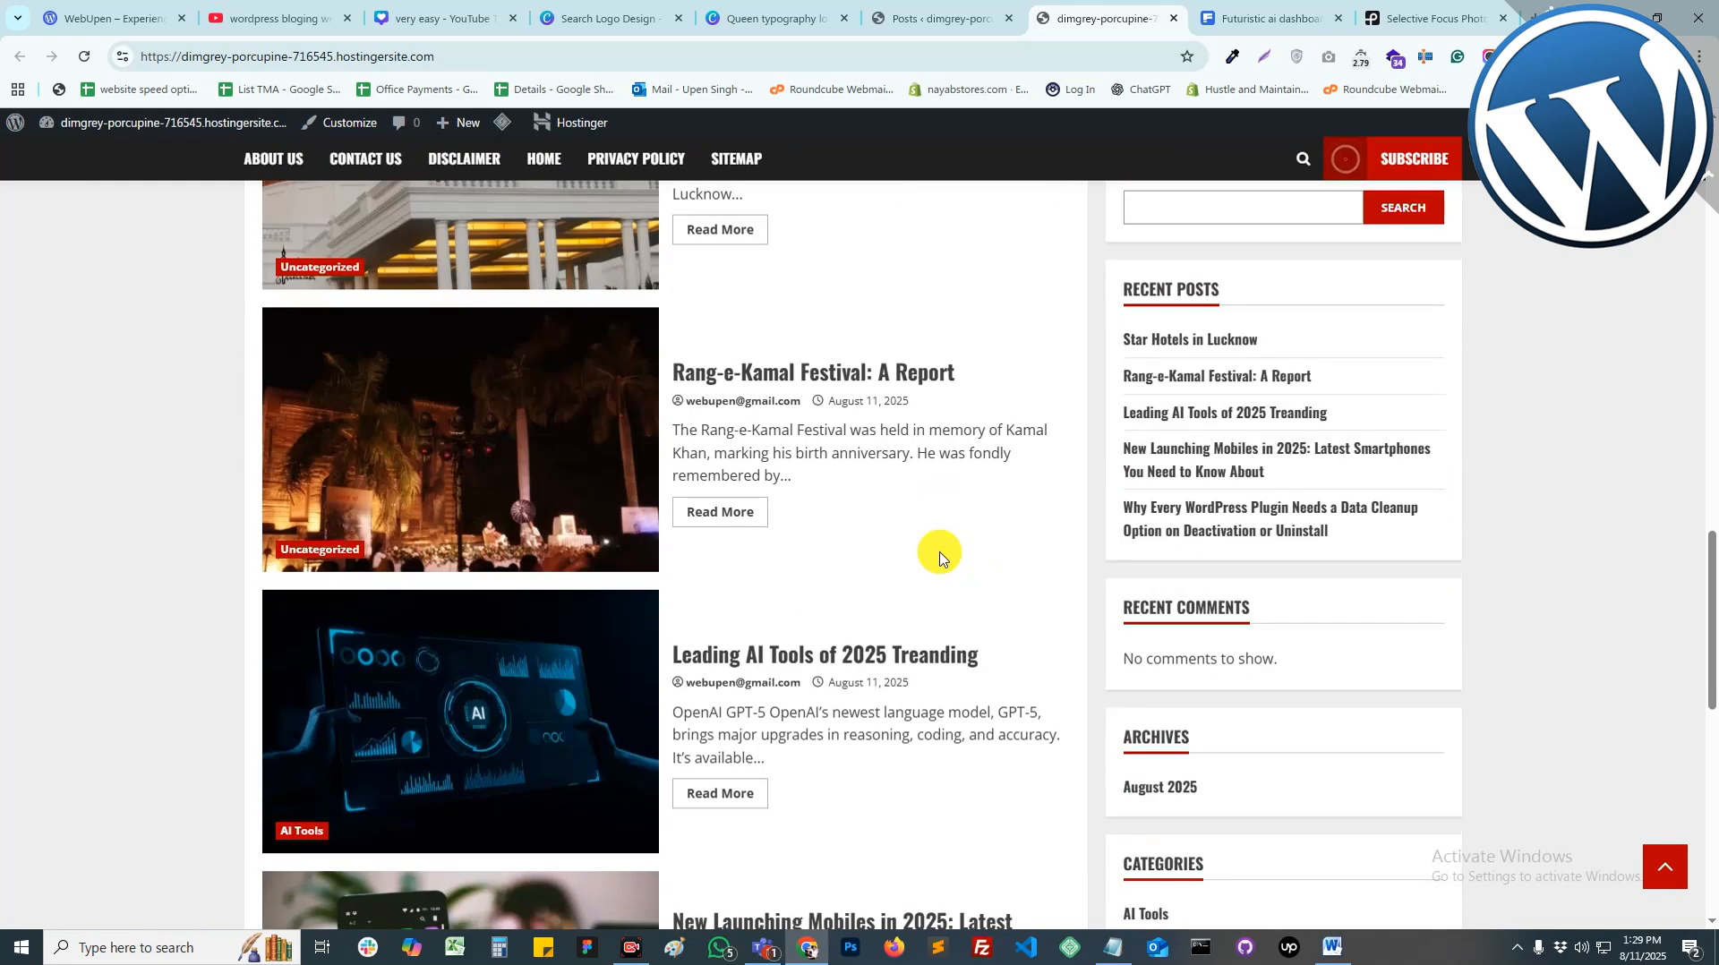
pyautogui.scroll(20, 940, 556)
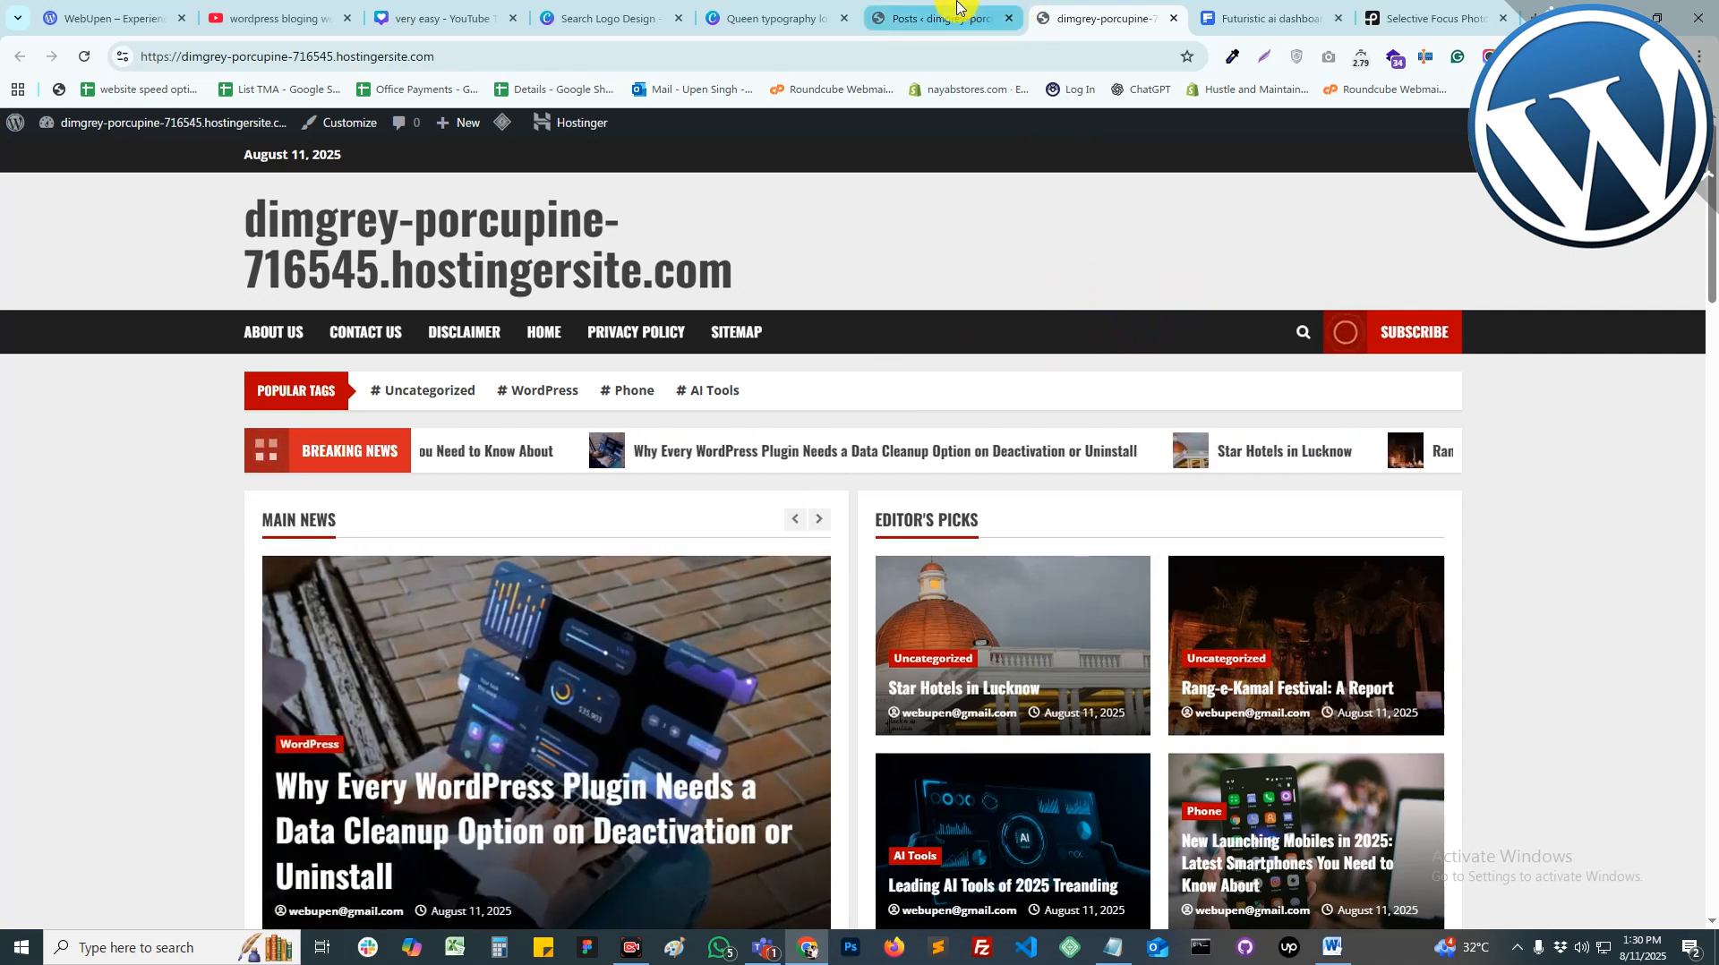
pyautogui.click(936, 18)
pyautogui.click(1109, 17)
# Step: Create a new menu named 'Menu' assigned to the Primary Menu location
pyautogui.hotkey('ctrl', 'shift', 'Tab')
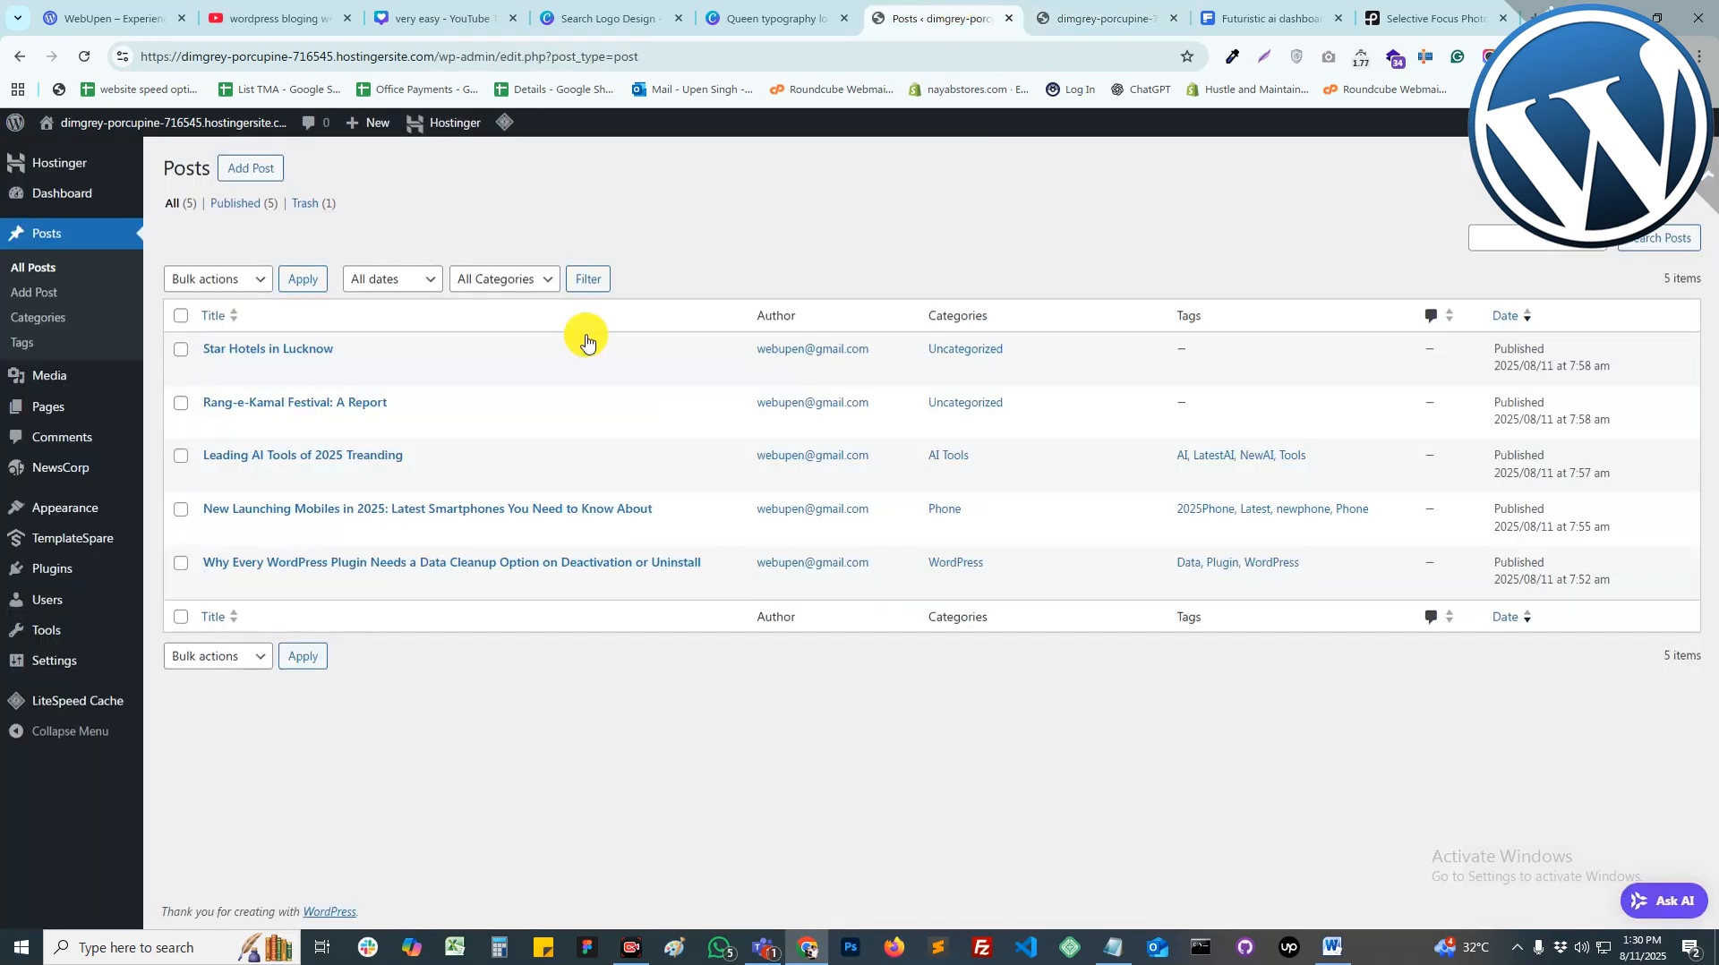
pyautogui.moveTo(75, 515)
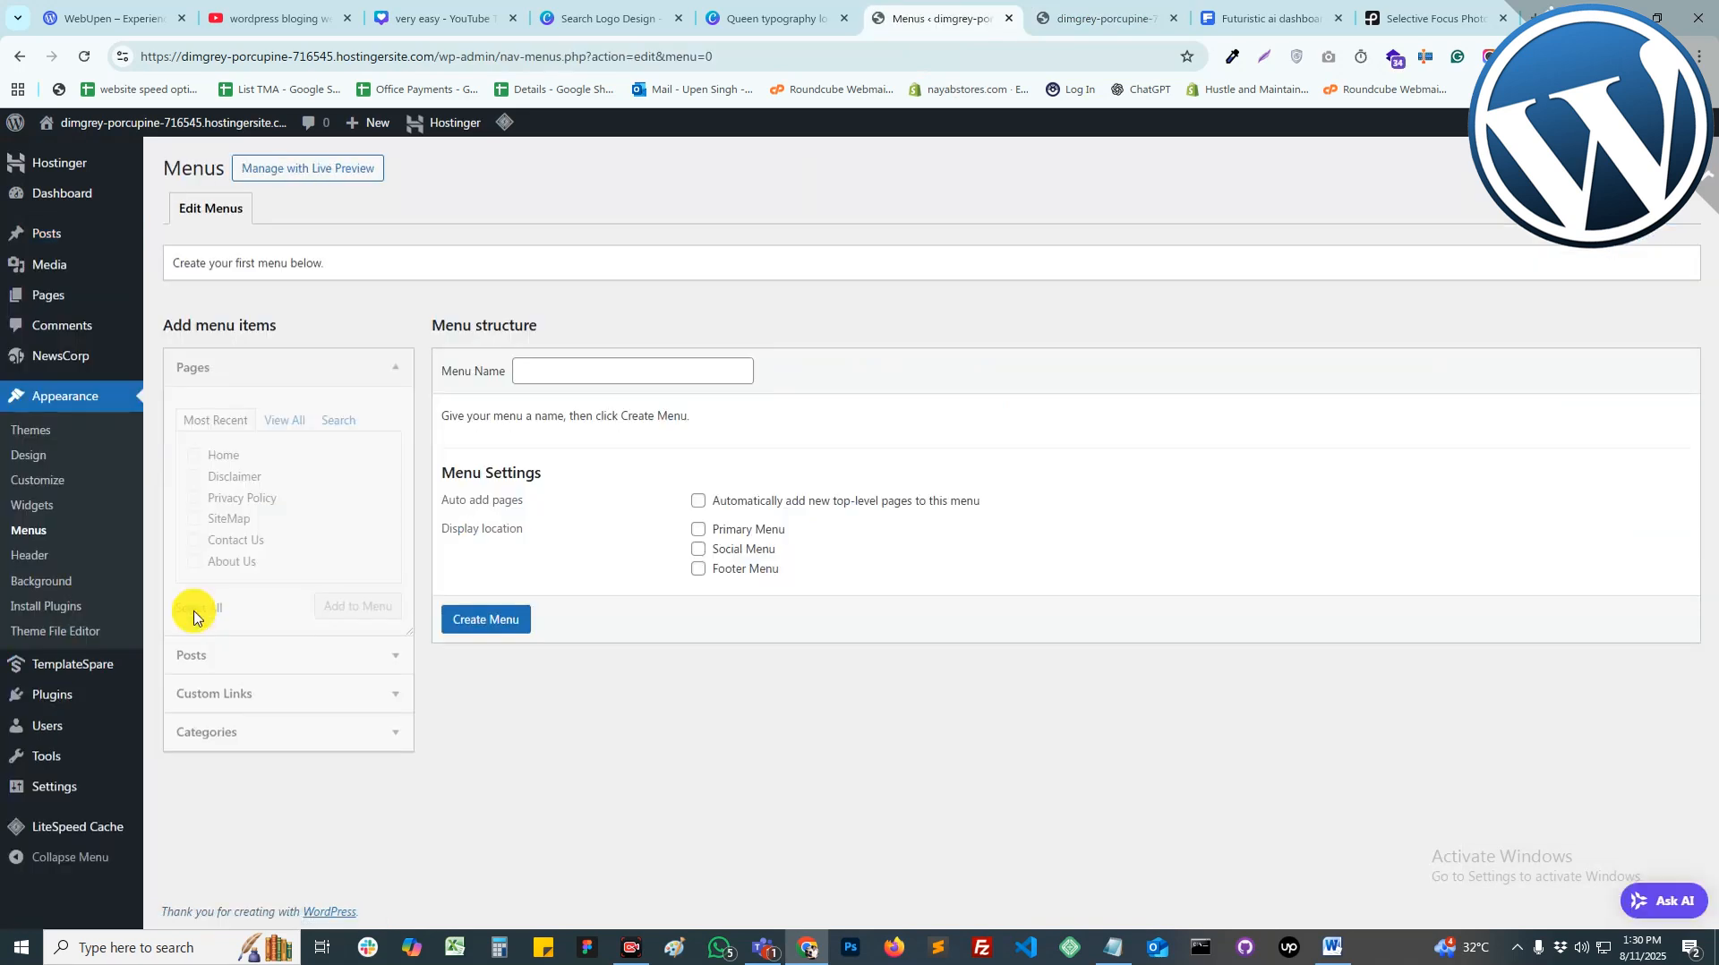
pyautogui.click(738, 537)
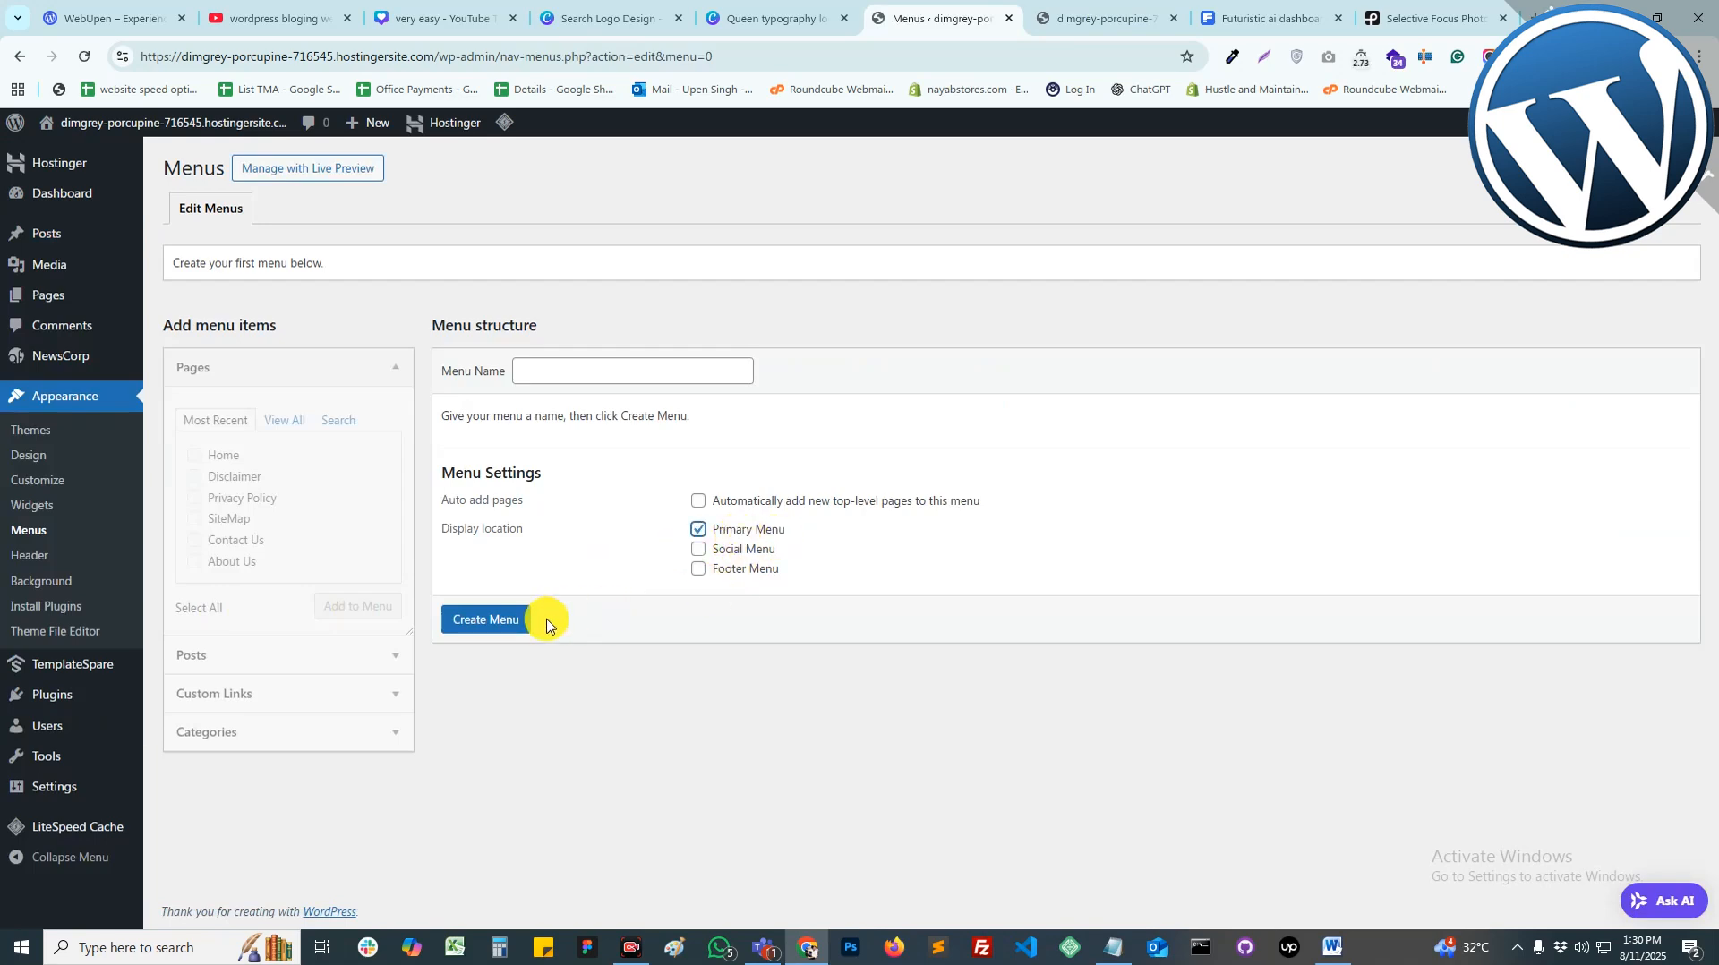
pyautogui.click(588, 375)
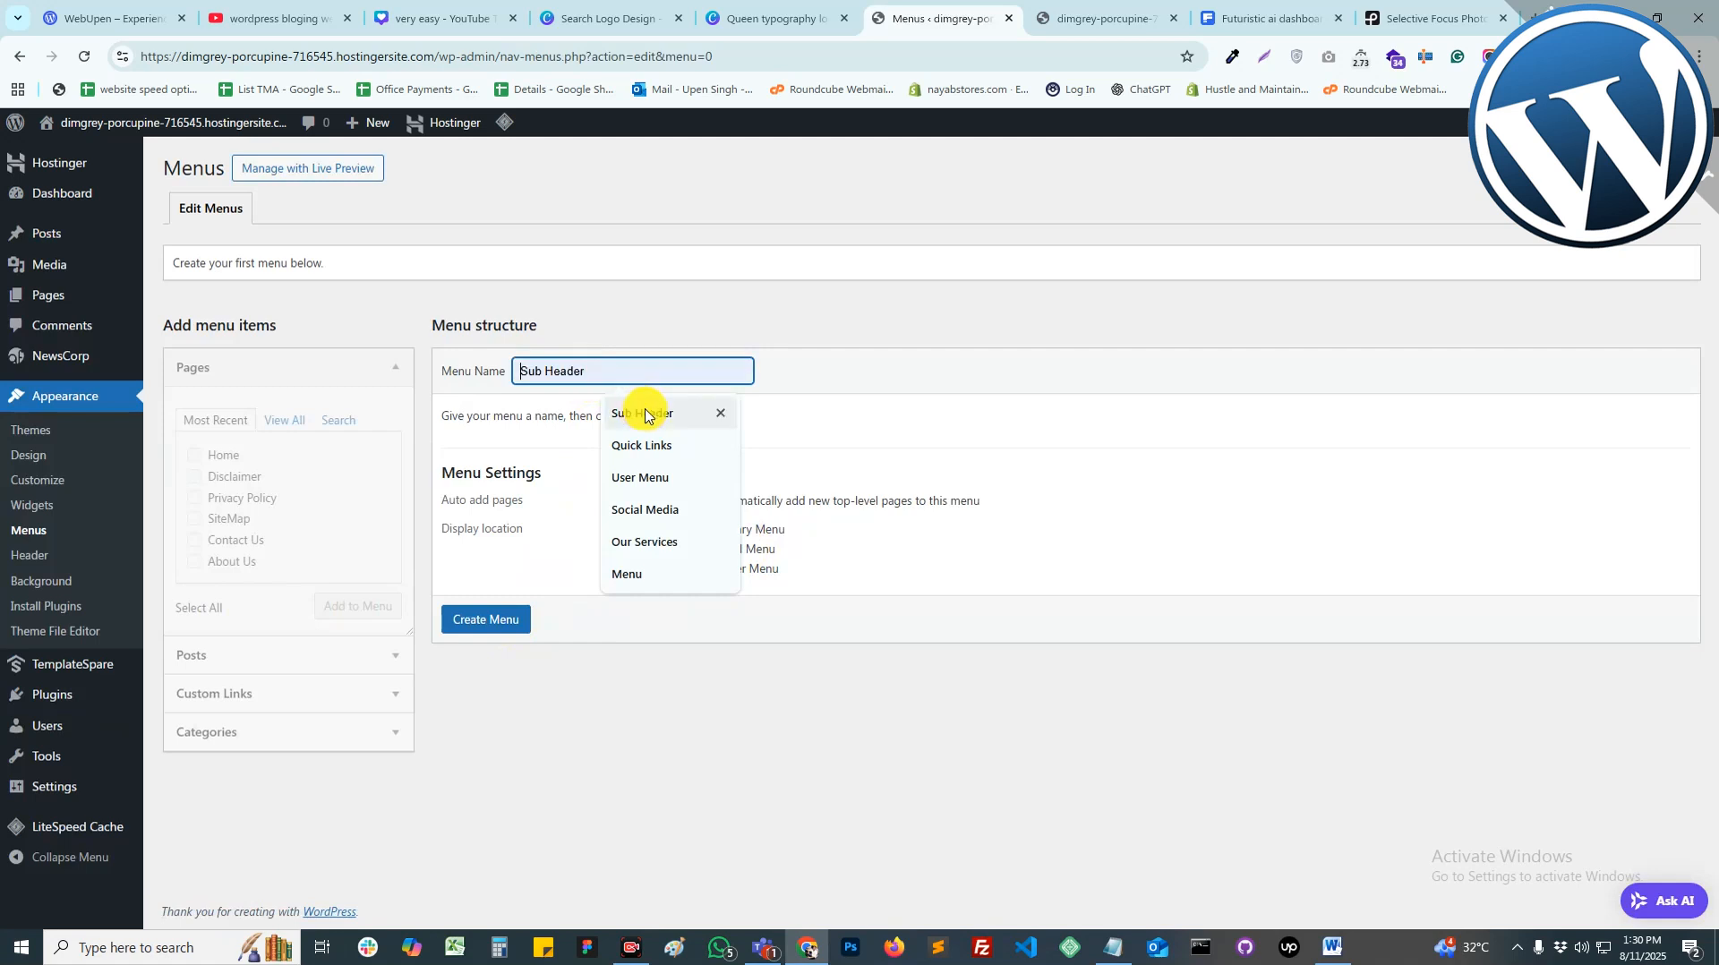
pyautogui.click(648, 573)
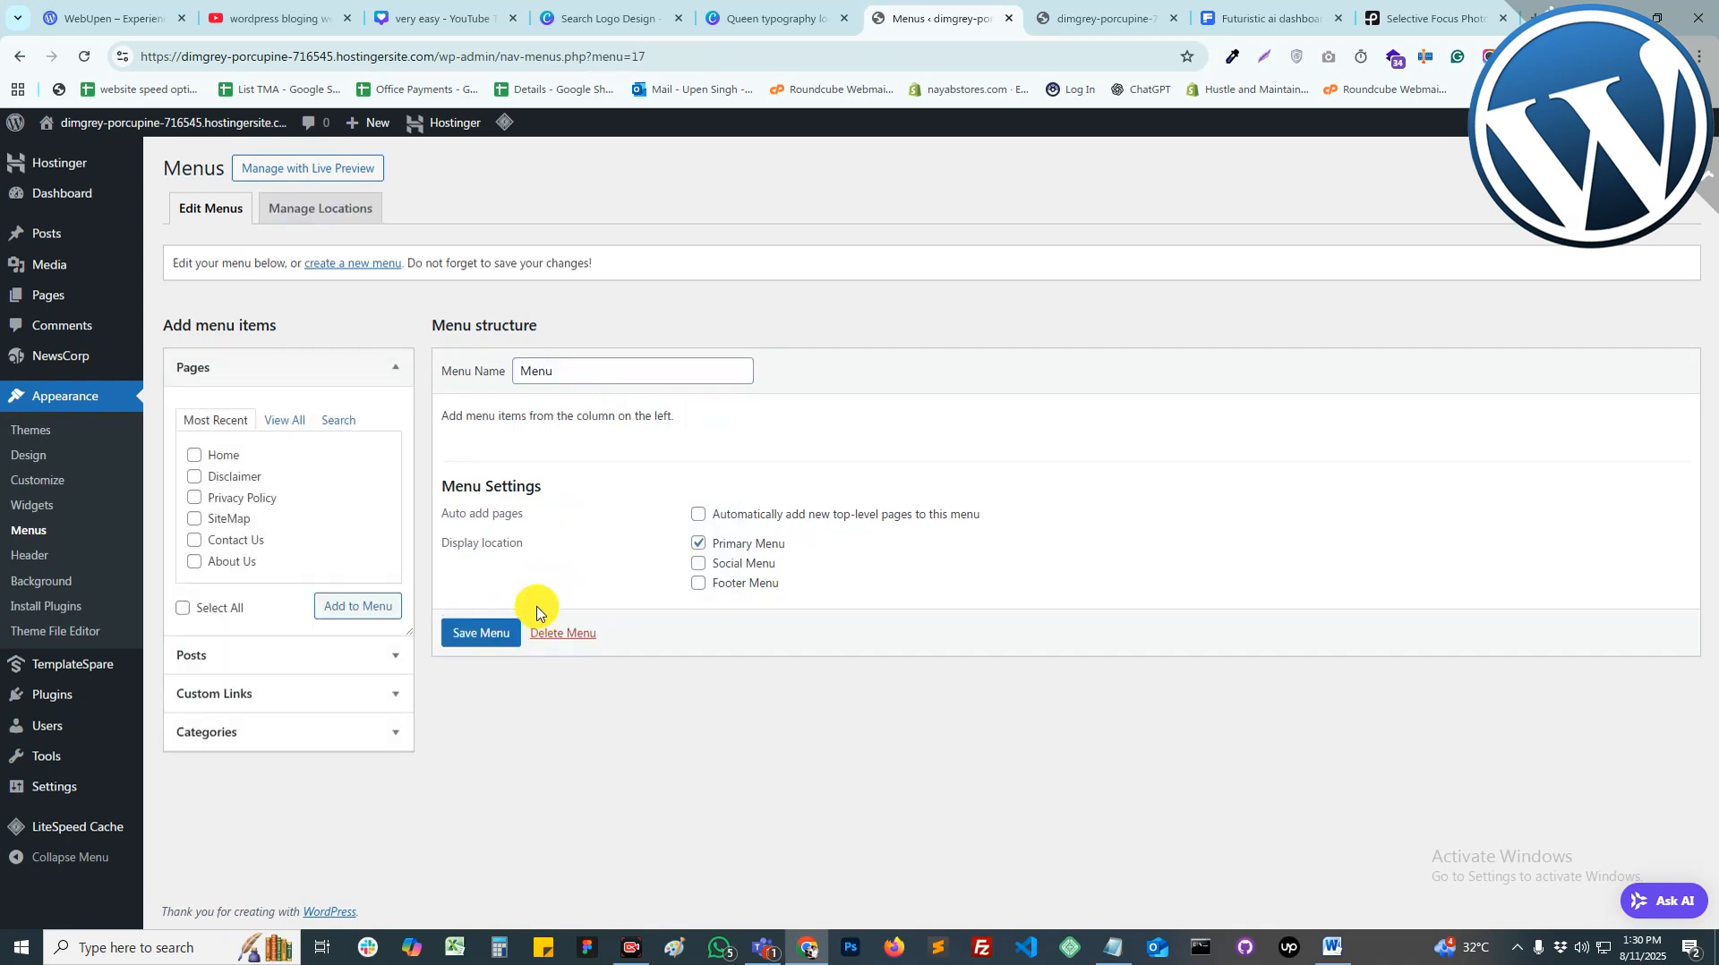
# Step: Add the Home, Disclaimer, Privacy Policy, SiteMap, Contact Us and About Us pages to the menu
pyautogui.click(224, 455)
pyautogui.click(233, 476)
pyautogui.click(234, 498)
pyautogui.click(231, 519)
pyautogui.click(235, 540)
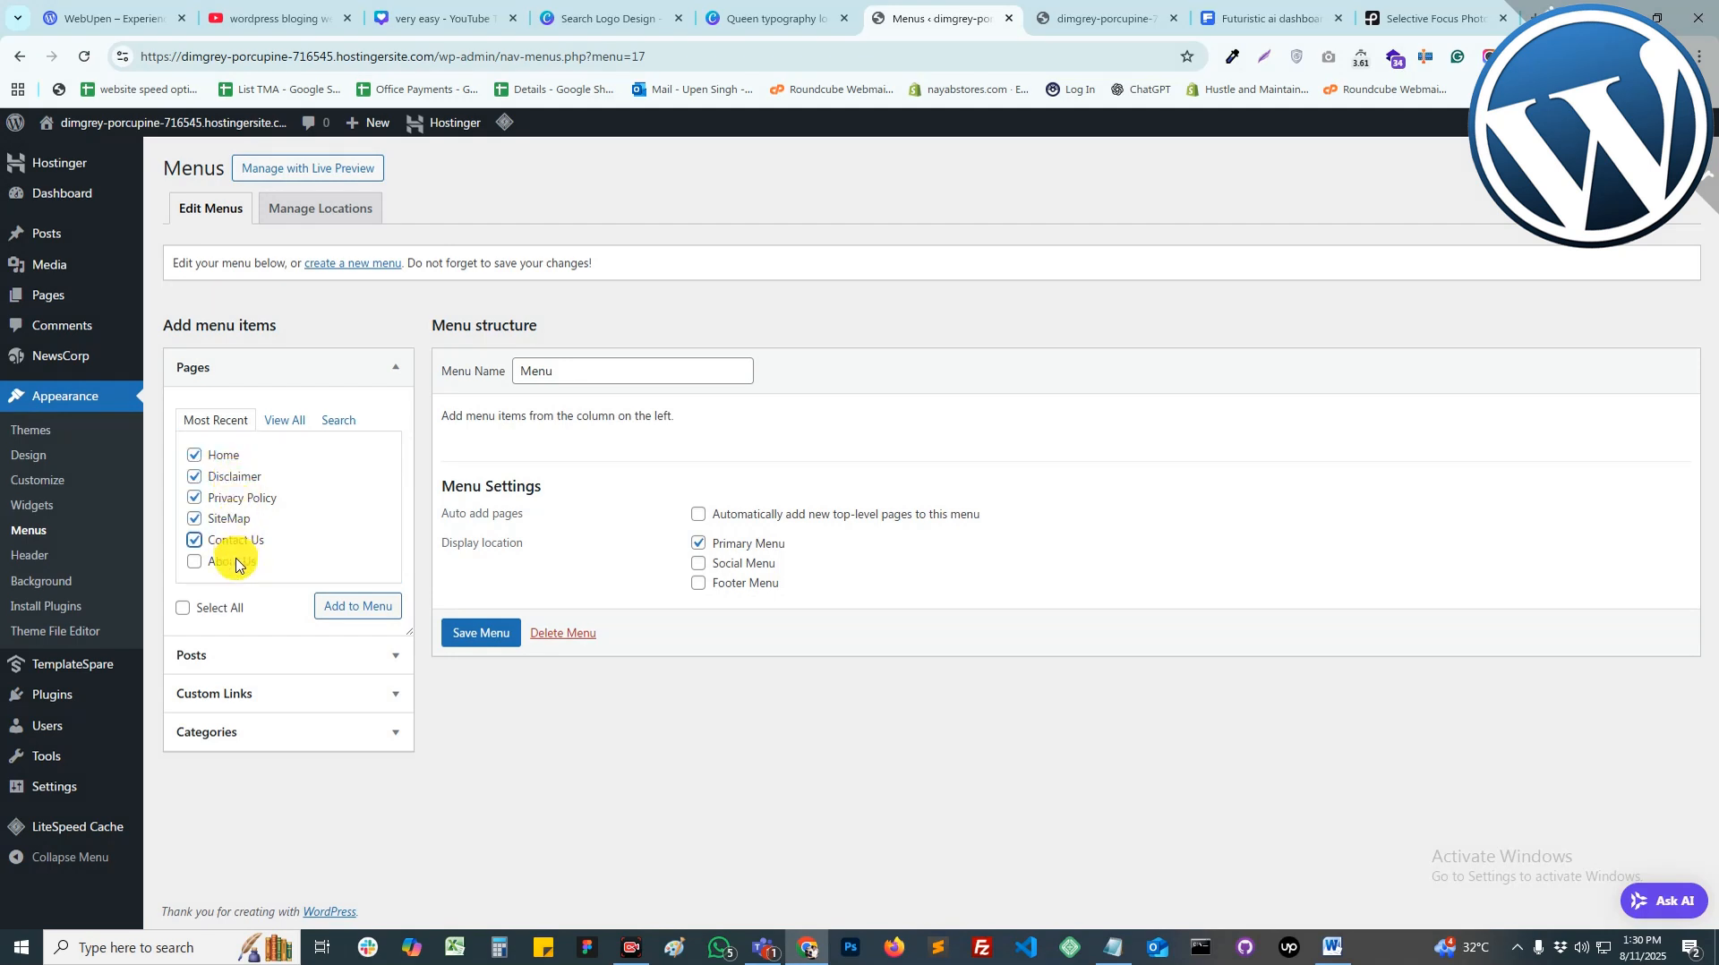
pyautogui.click(231, 561)
pyautogui.click(355, 606)
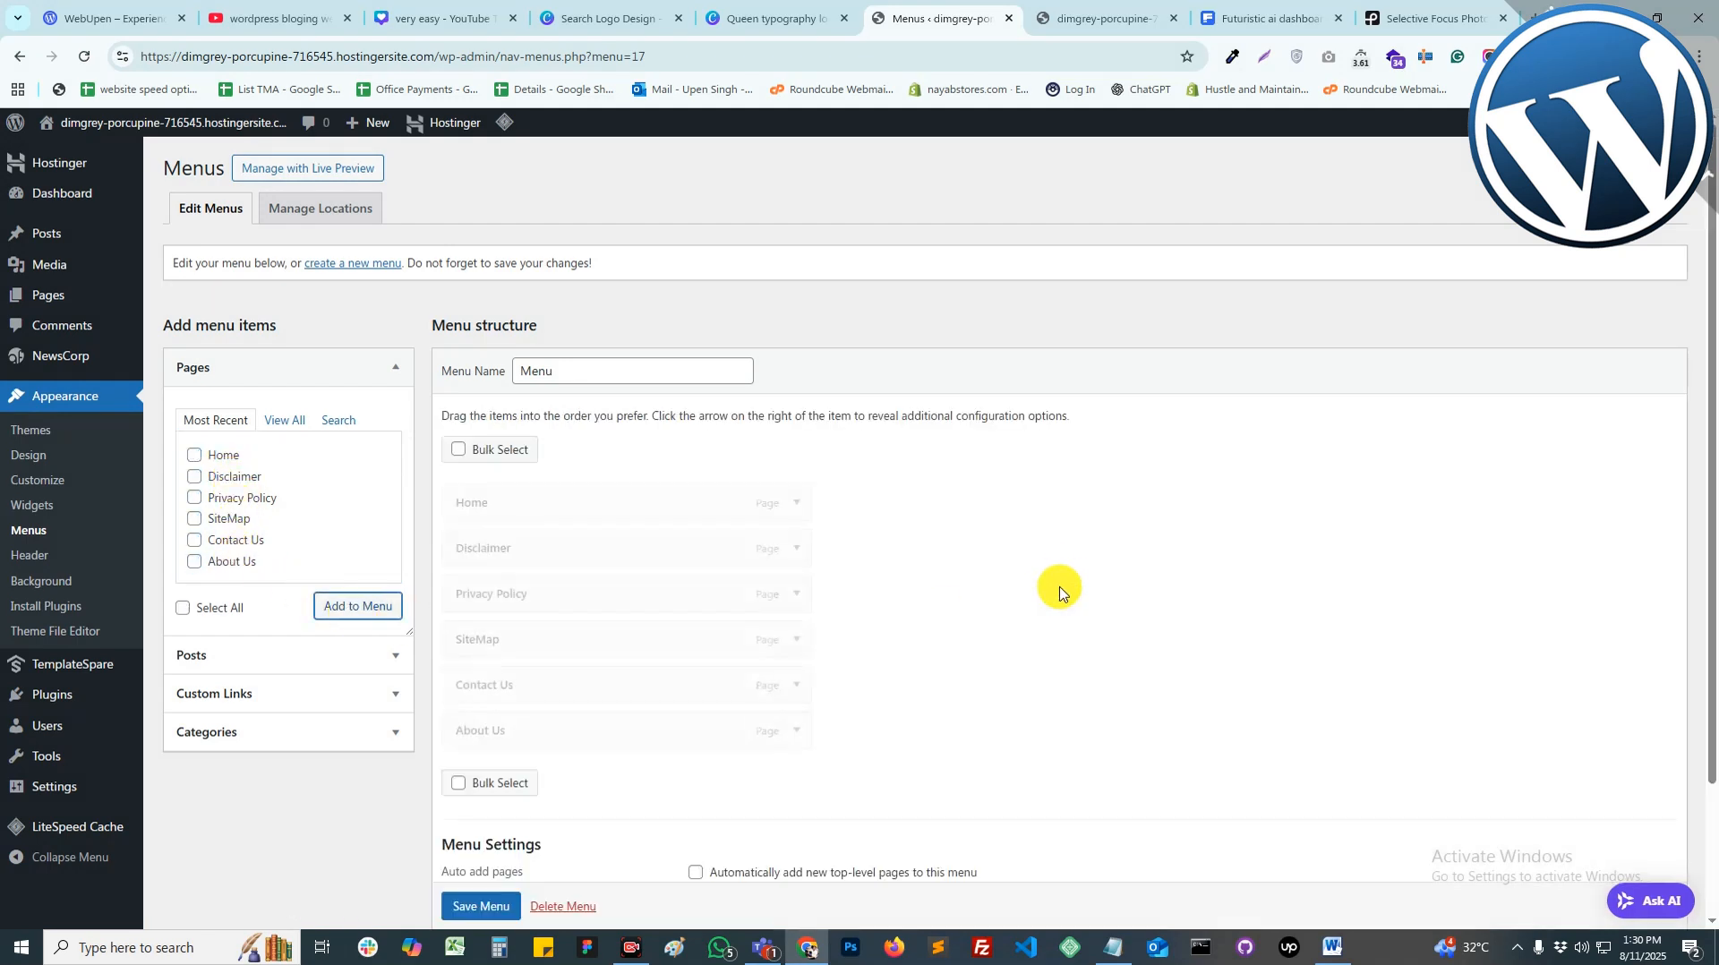
# Step: Remove Home, reorder to About Us, Contact Us, SiteMap, Privacy Policy, Disclaimer, and save
pyautogui.scroll(-2, 1060, 593)
pyautogui.click(797, 342)
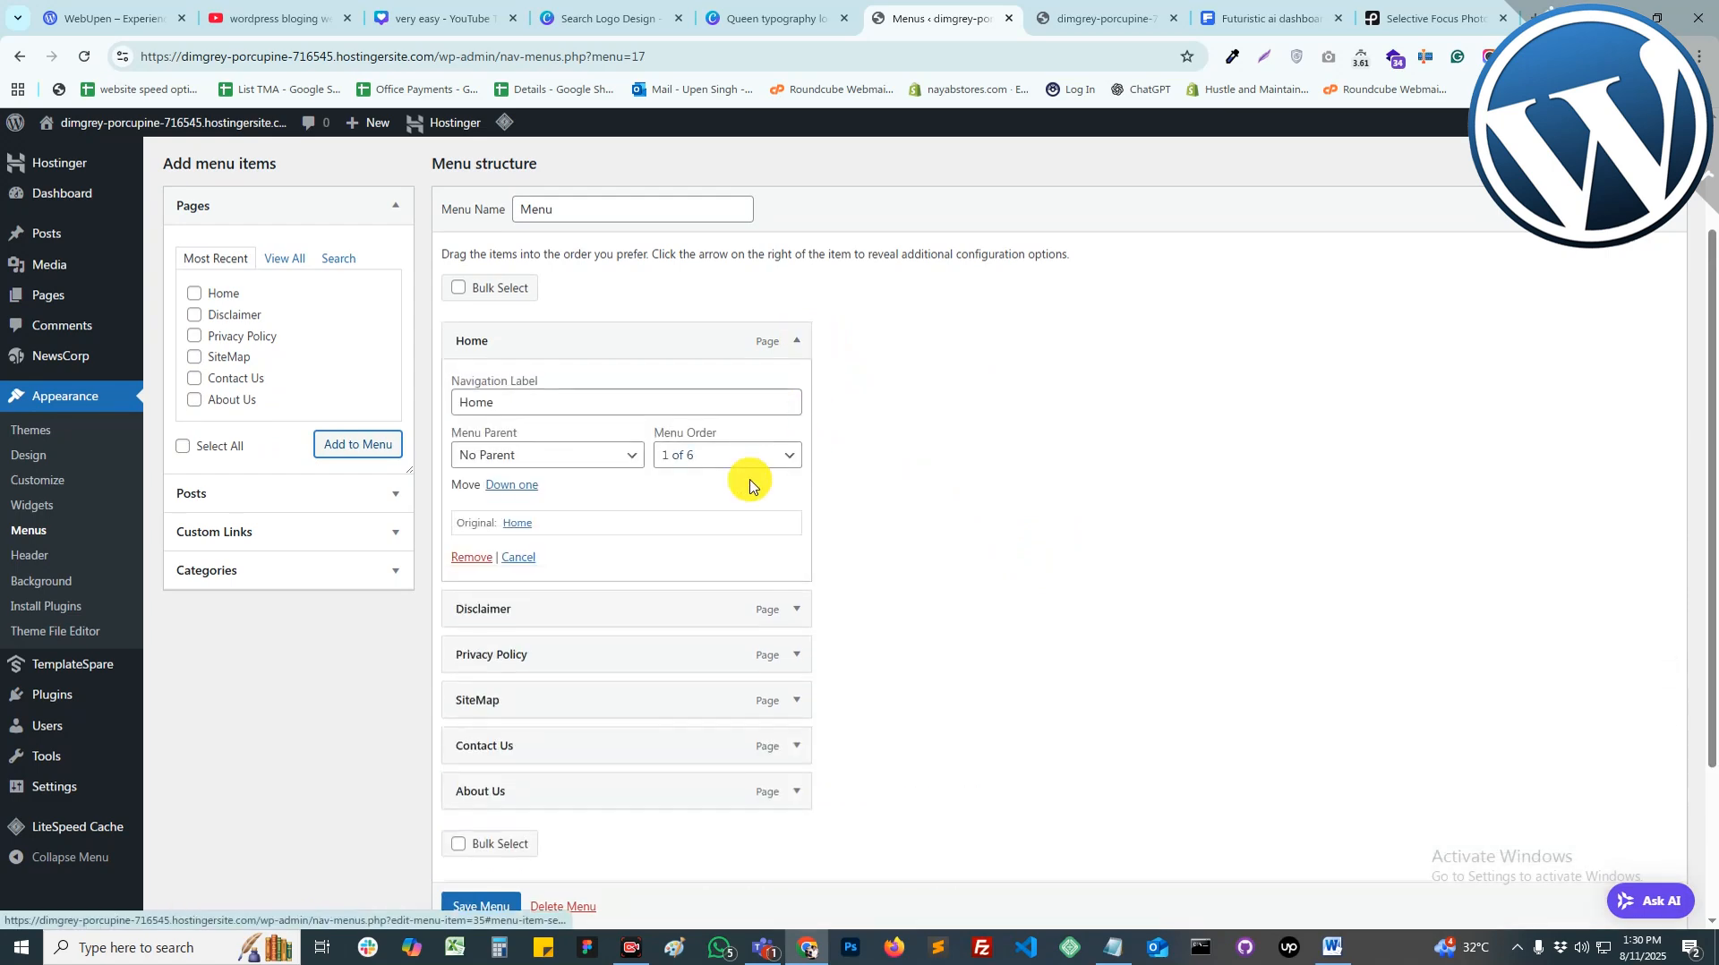
pyautogui.click(467, 558)
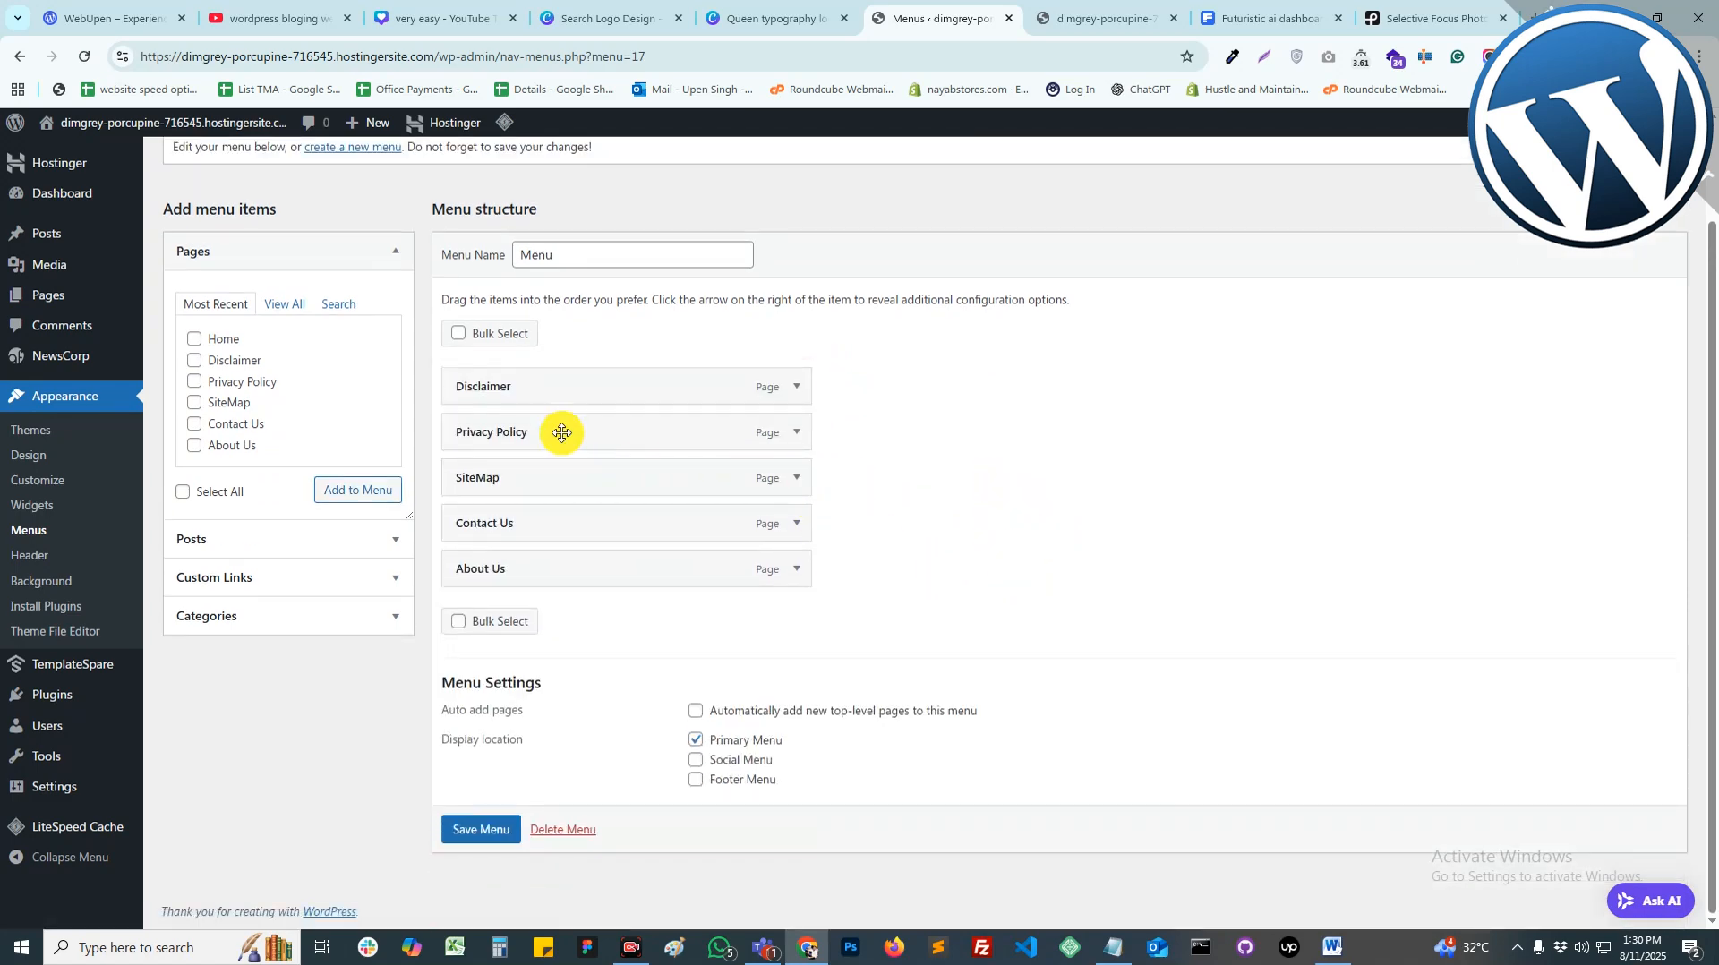
pyautogui.moveTo(541, 391); pyautogui.dragTo(537, 530)
pyautogui.moveTo(525, 438); pyautogui.dragTo(532, 492)
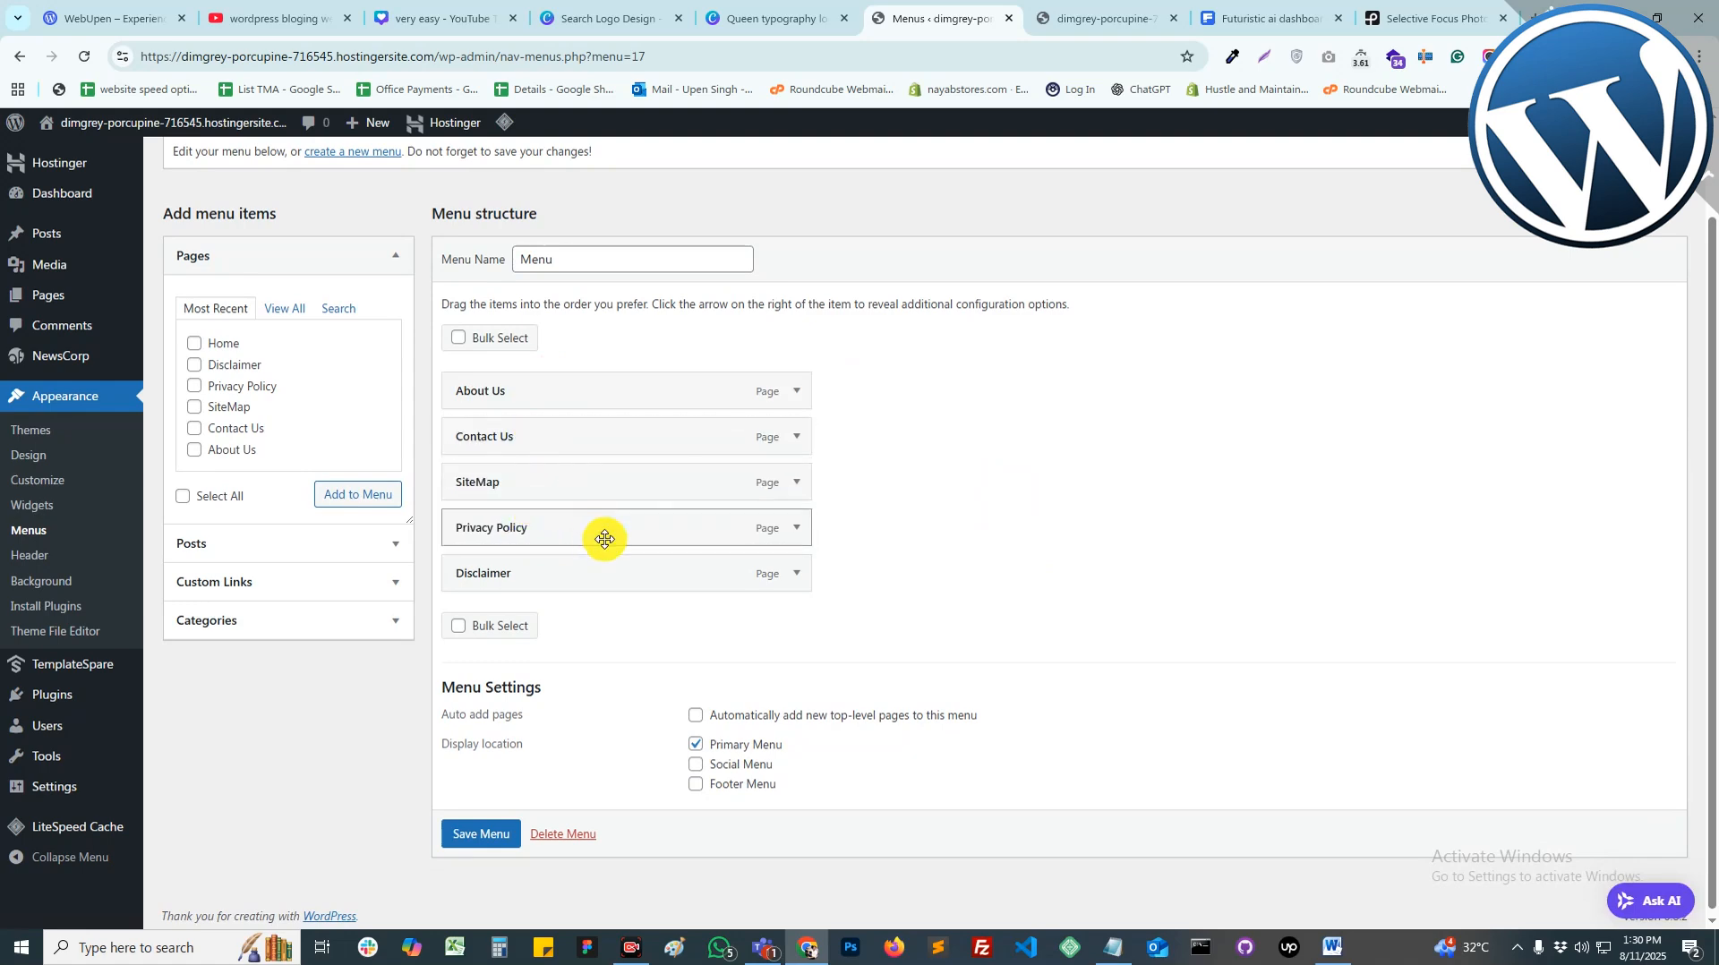
pyautogui.click(477, 837)
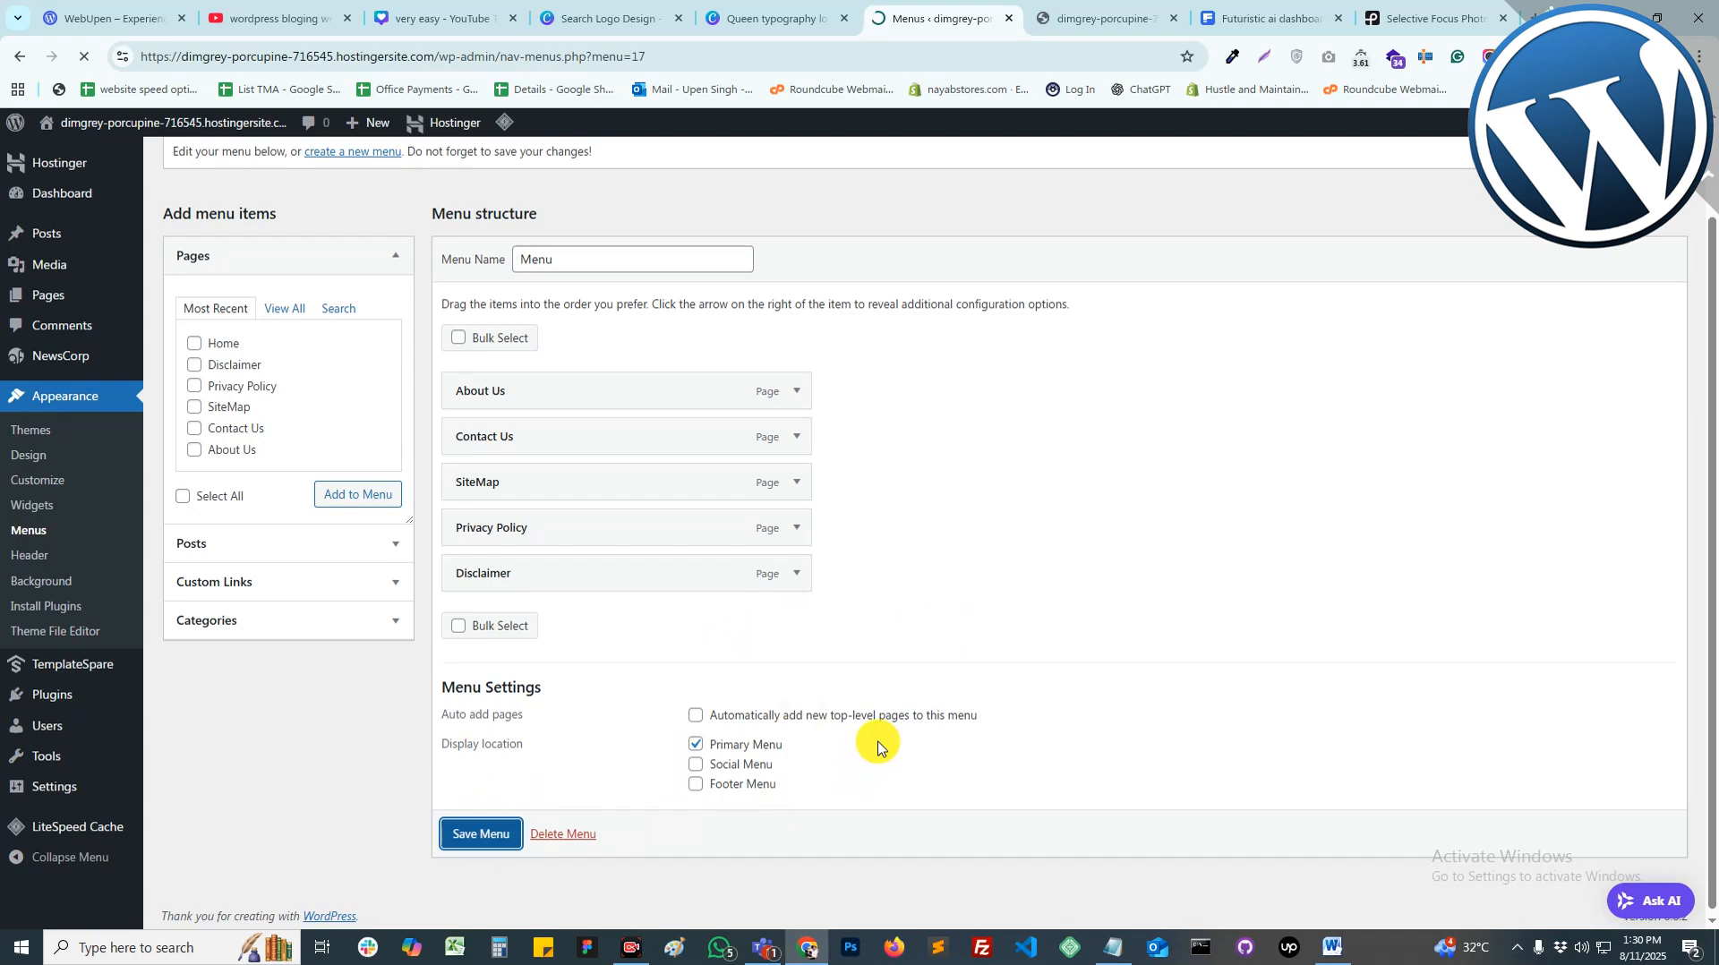
# Step: Reload the live front page to check the new primary menu, then return to the menu editor
pyautogui.click(1106, 18)
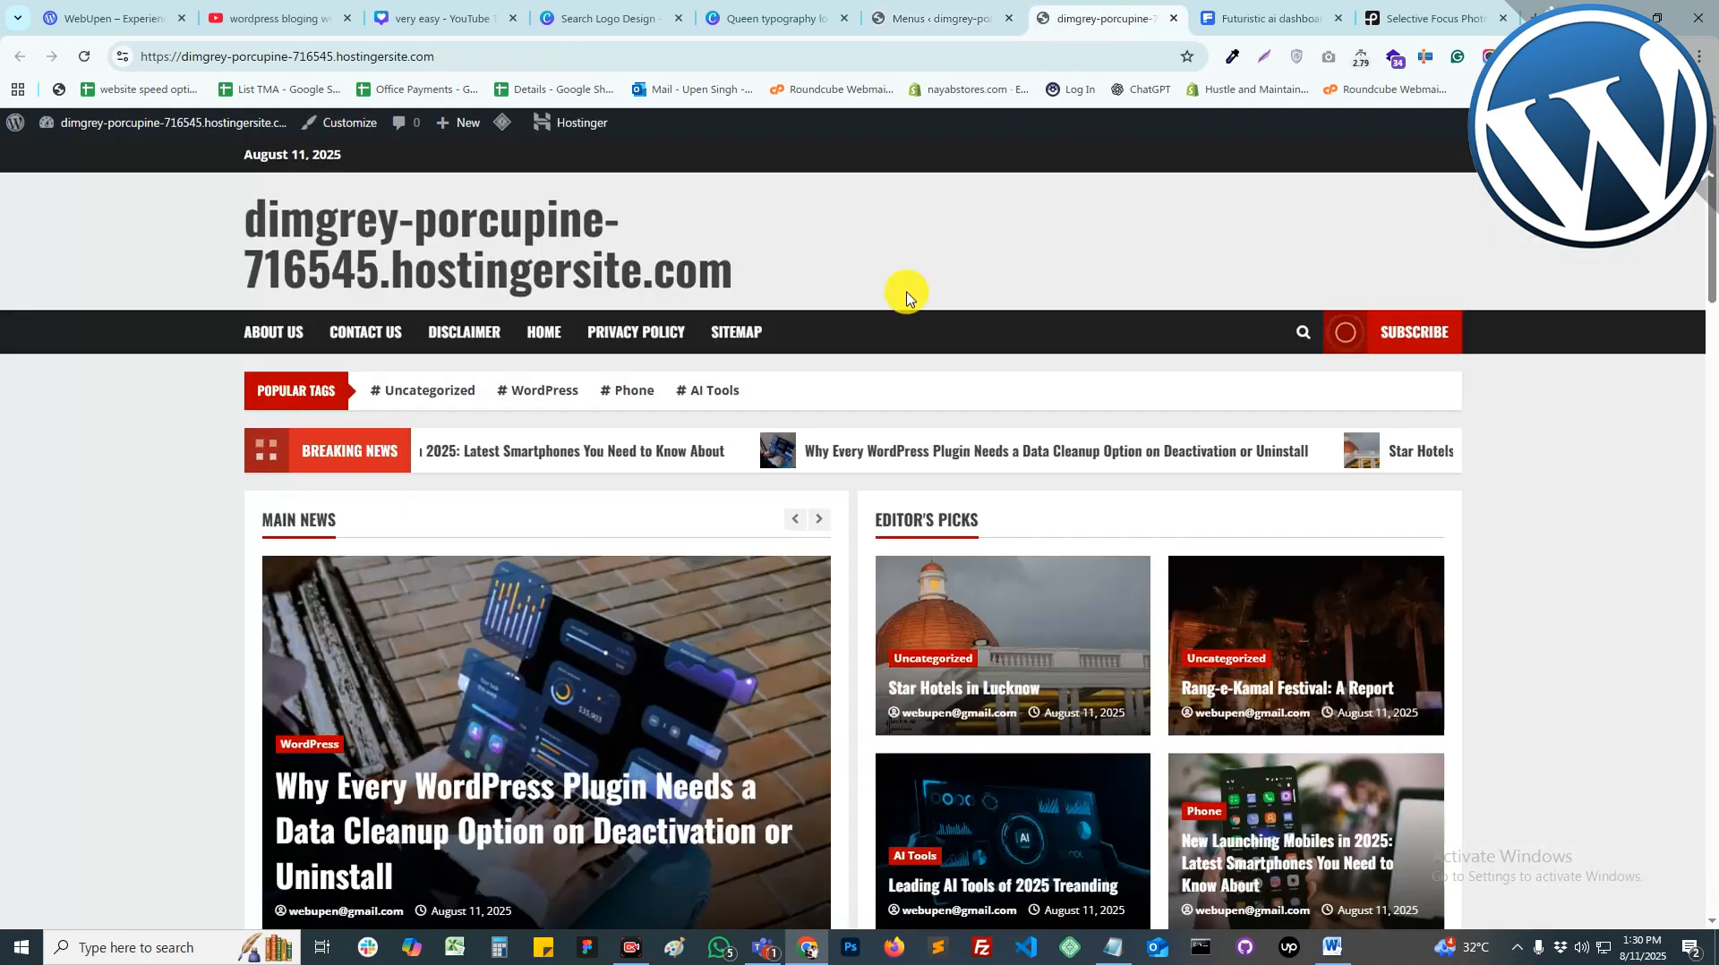
pyautogui.rightClick(907, 226)
pyautogui.click(959, 305)
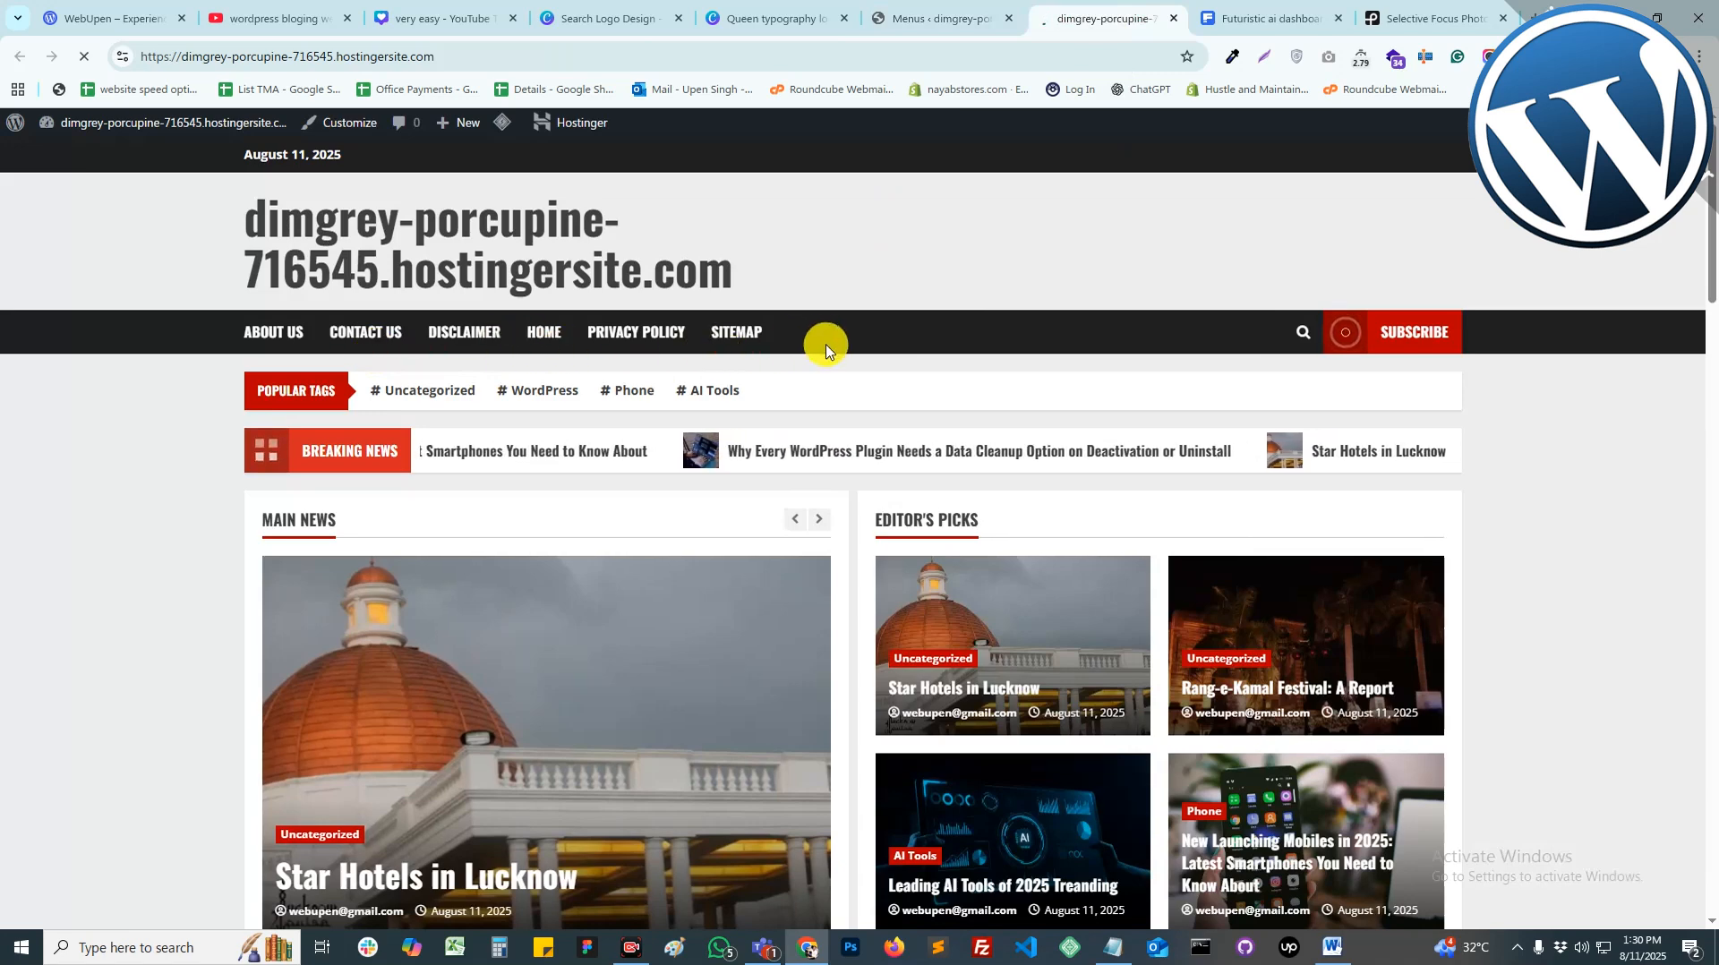
pyautogui.click(898, 7)
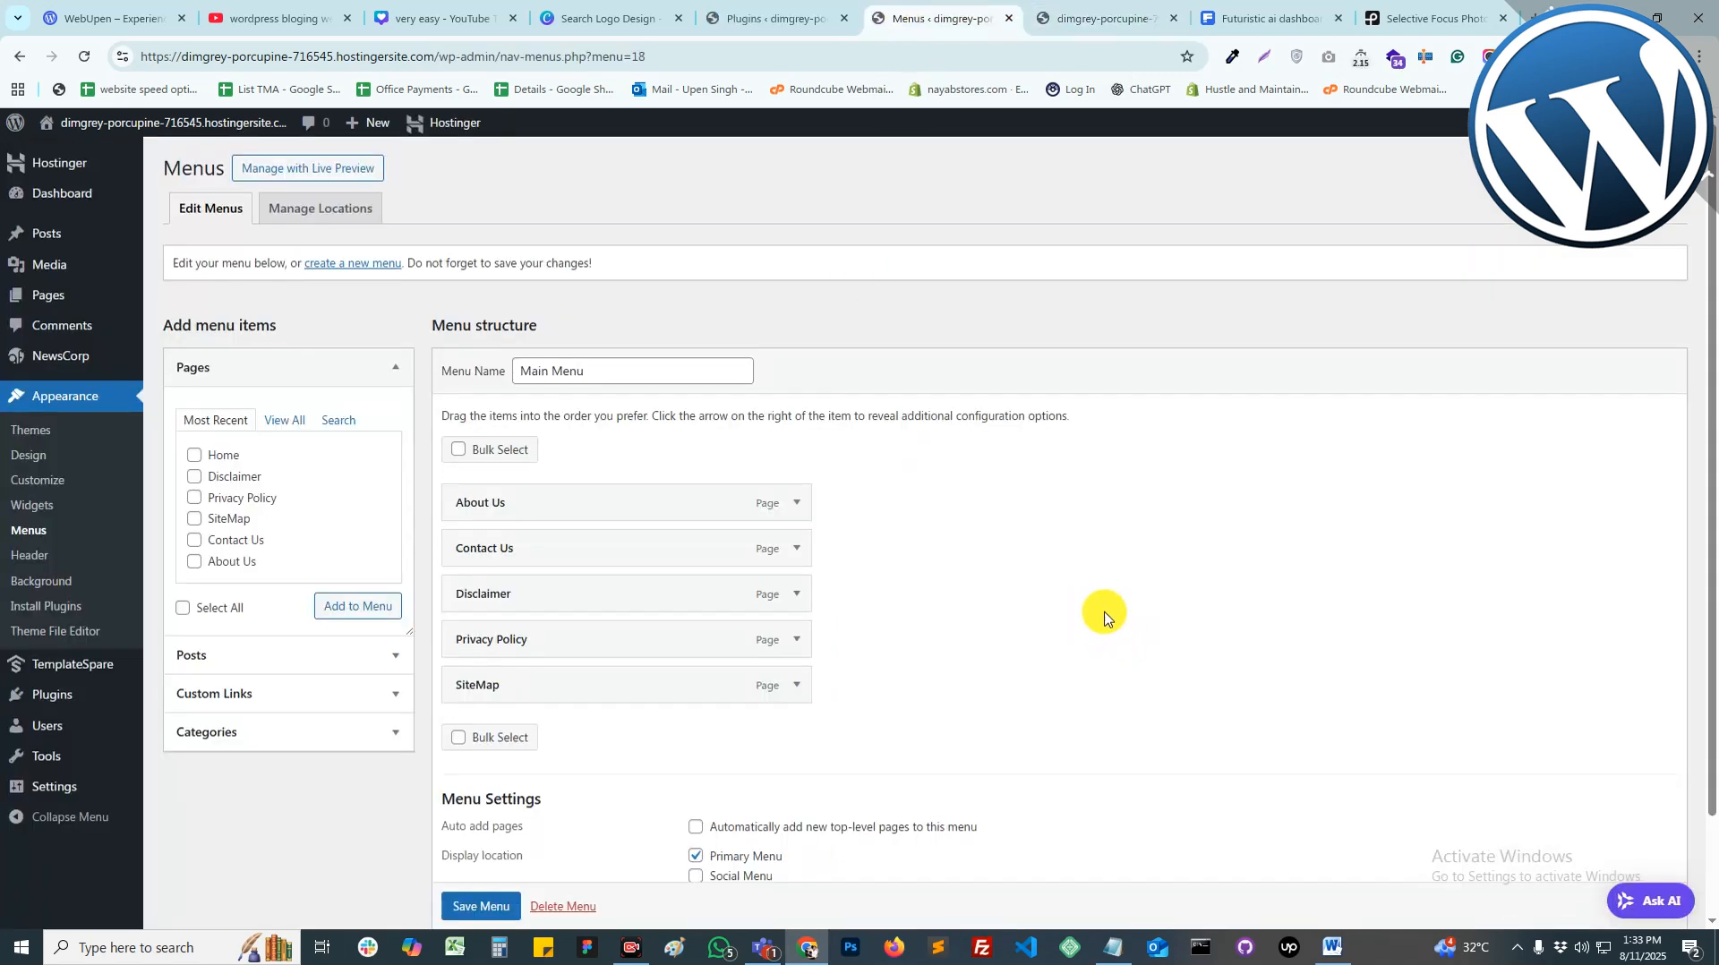
pyautogui.click(1106, 18)
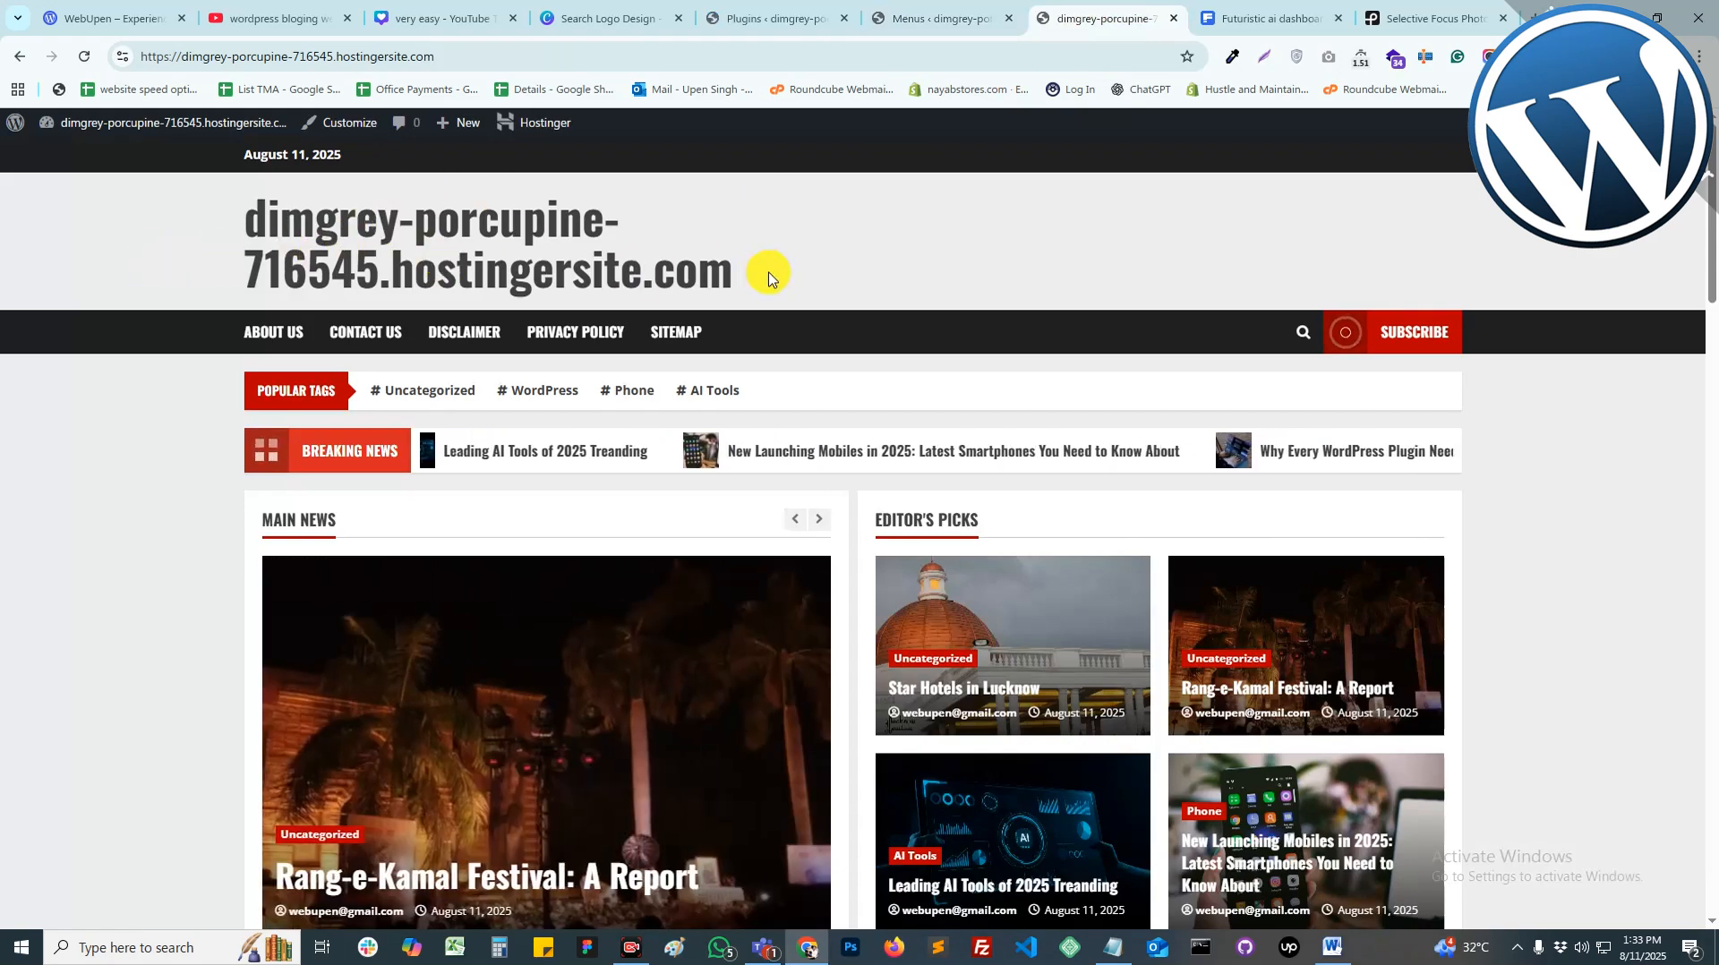
pyautogui.moveTo(767, 276); pyautogui.dragTo(238, 230)
pyautogui.click(240, 225)
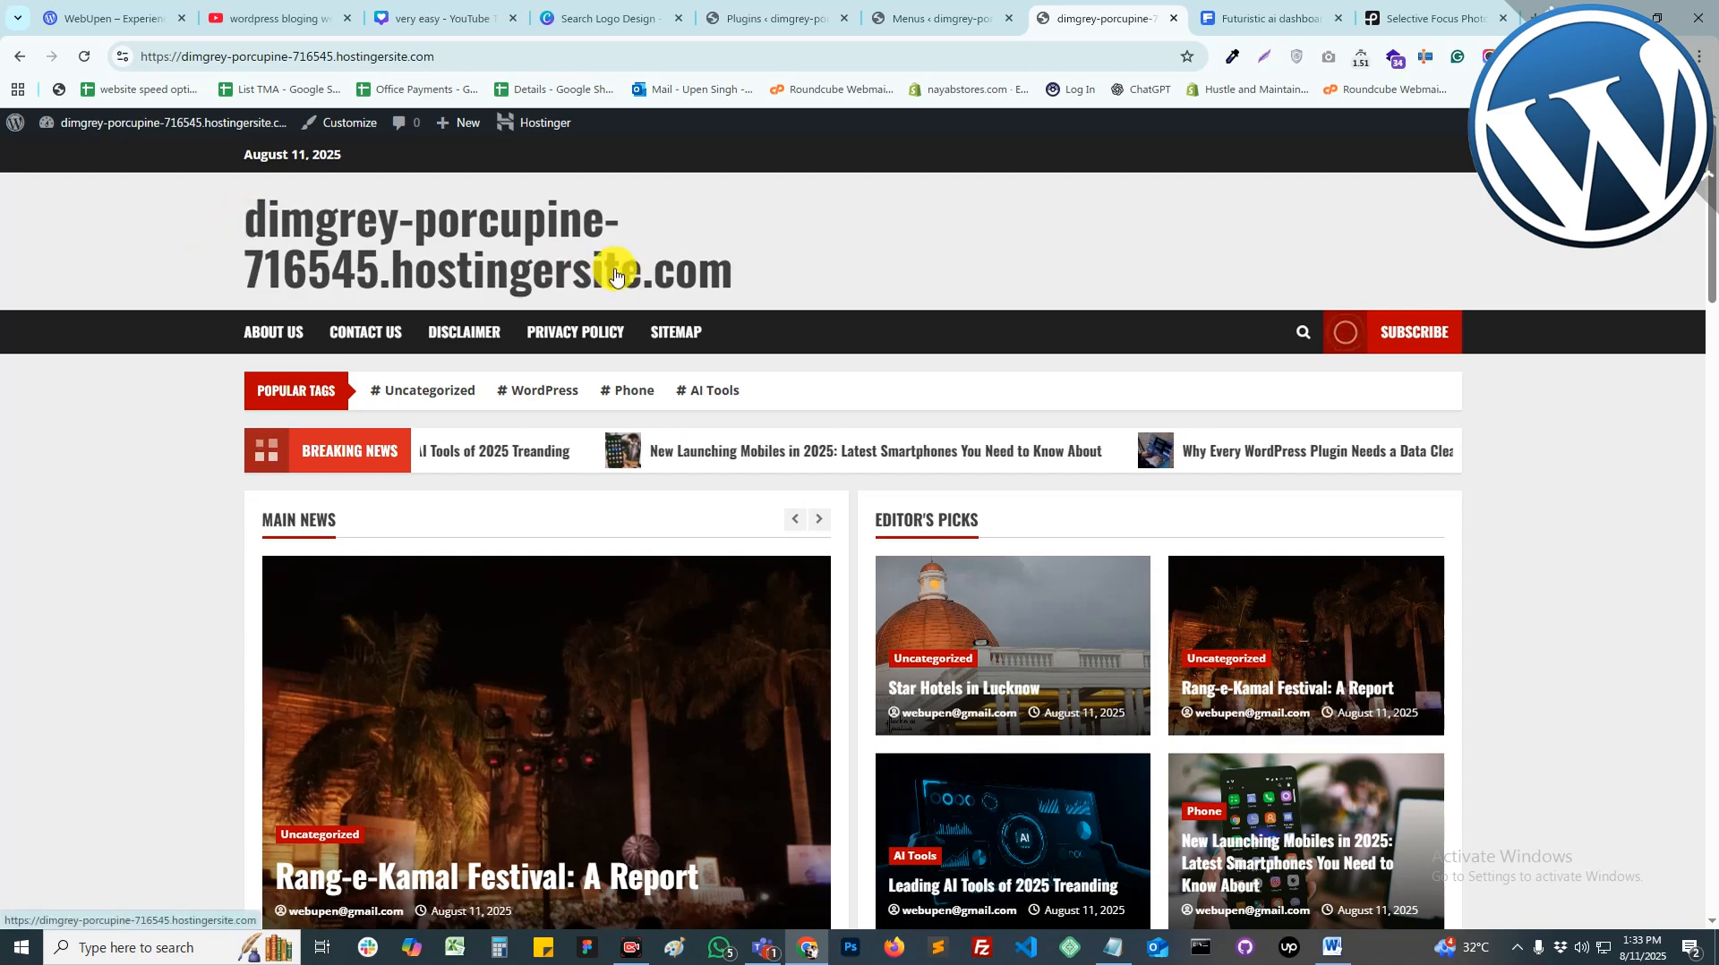
pyautogui.click(905, 18)
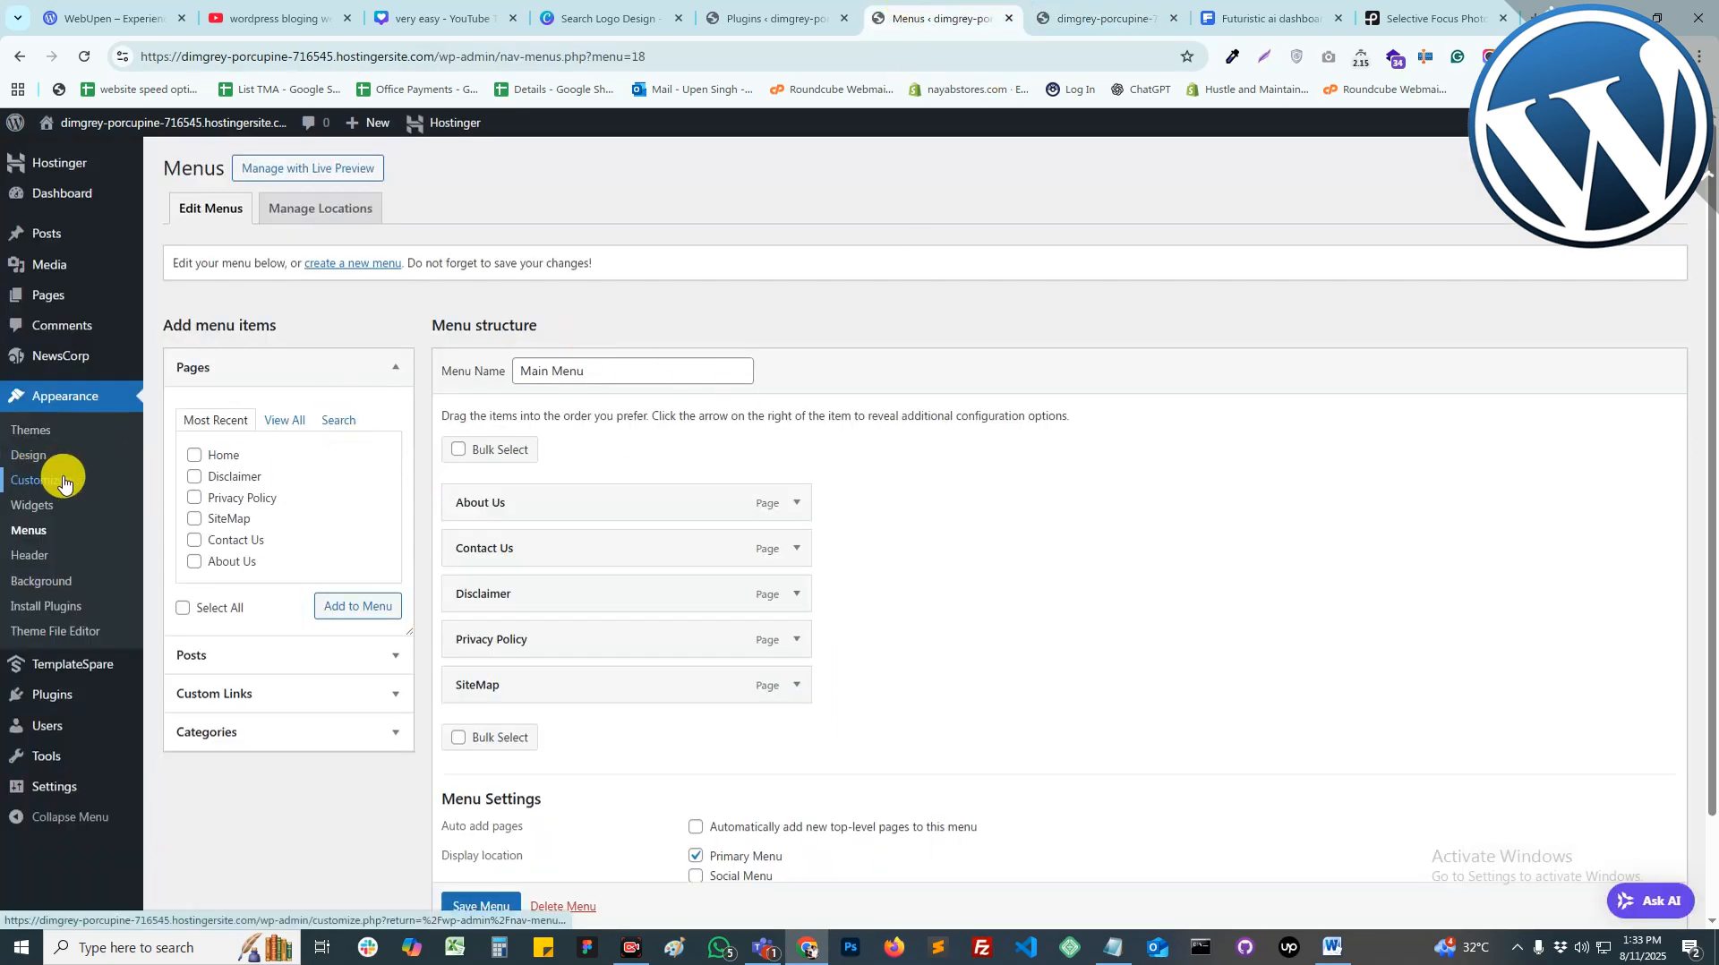
# Step: Rename the site title to IndiaBlogging with title size 50 and publish
pyautogui.click(80, 480)
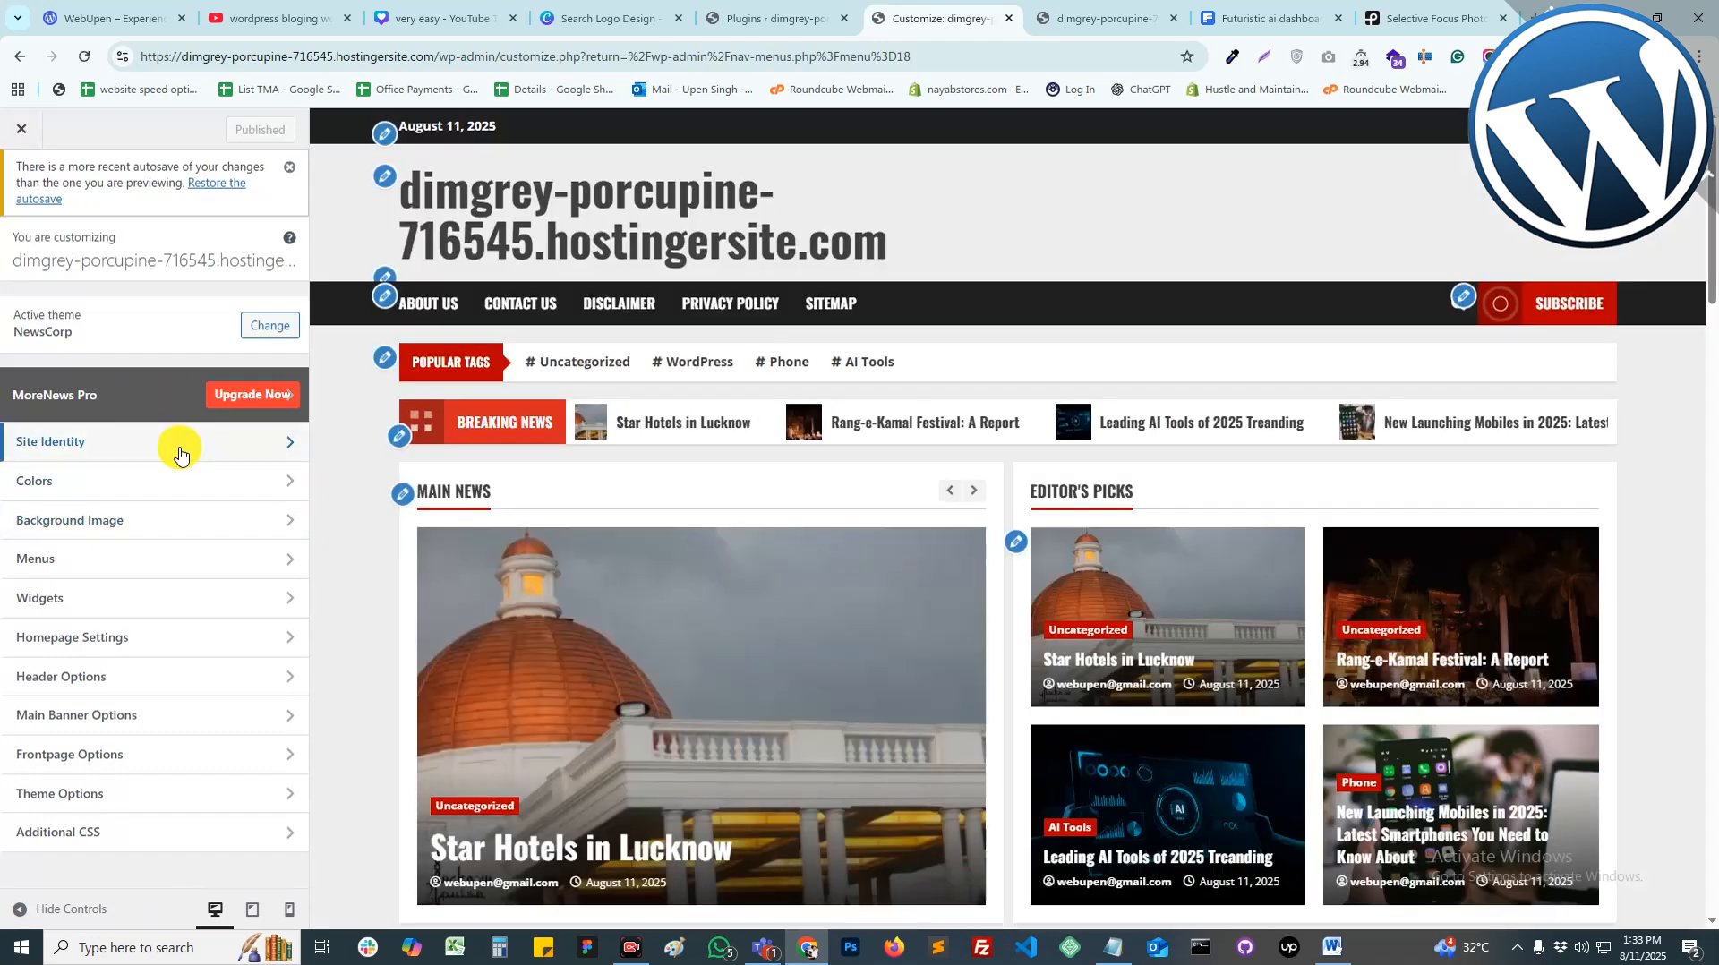
pyautogui.click(68, 455)
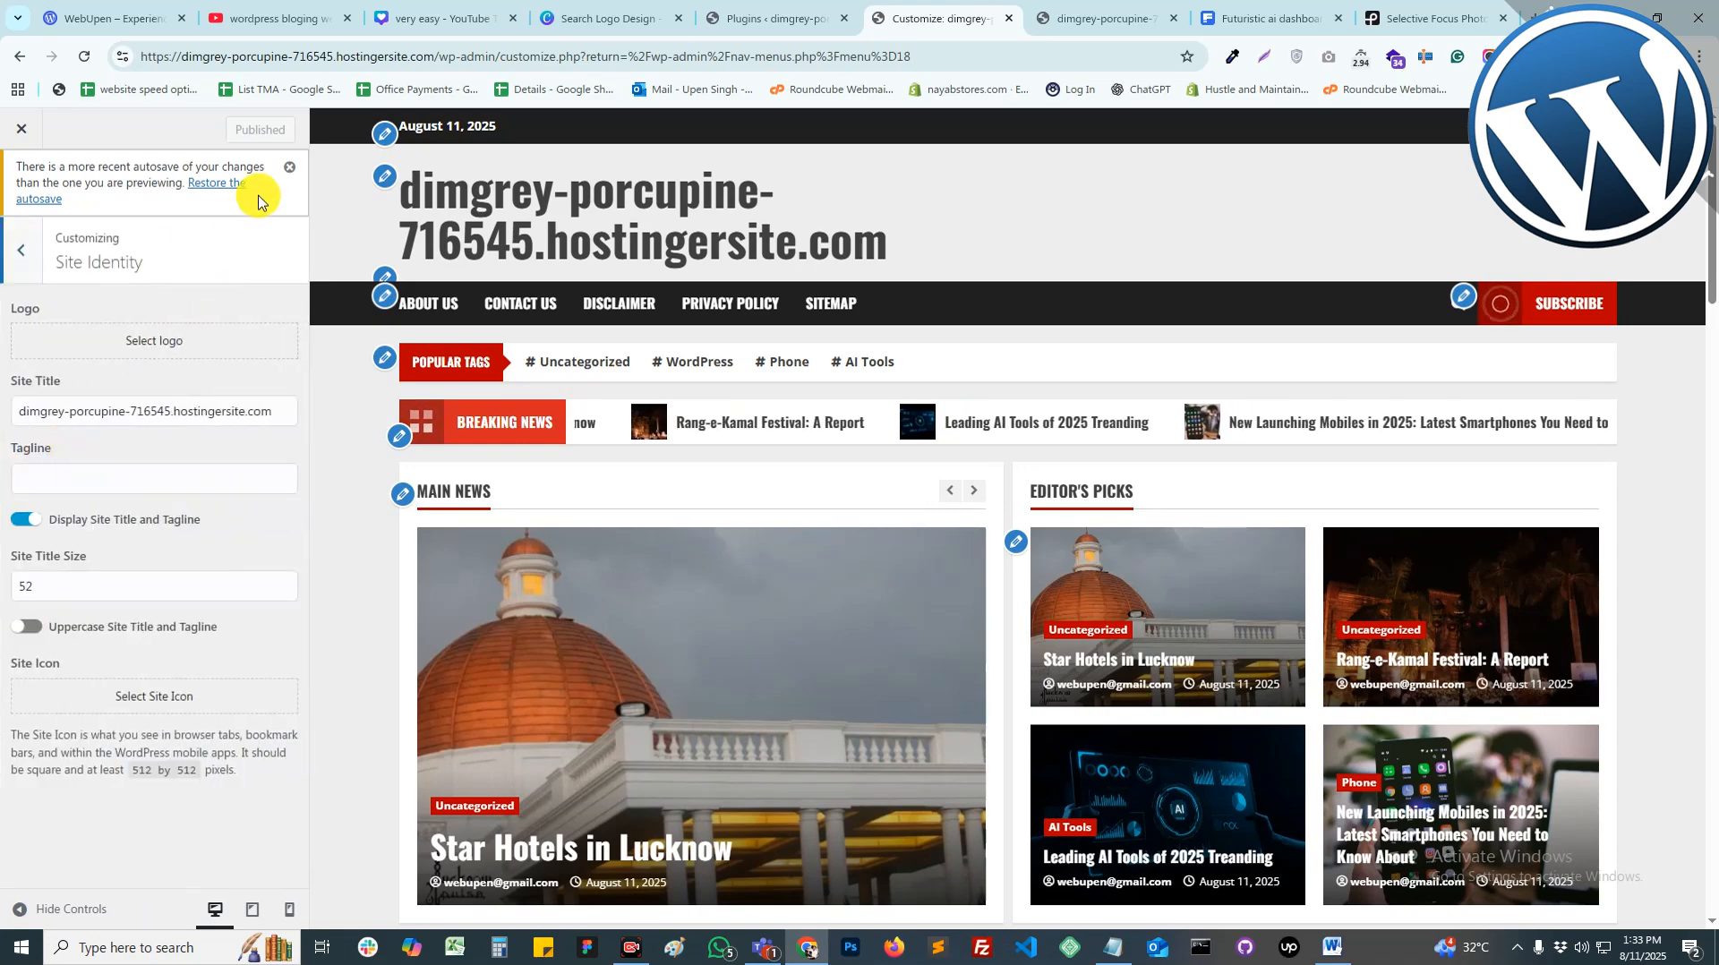
pyautogui.click(287, 166)
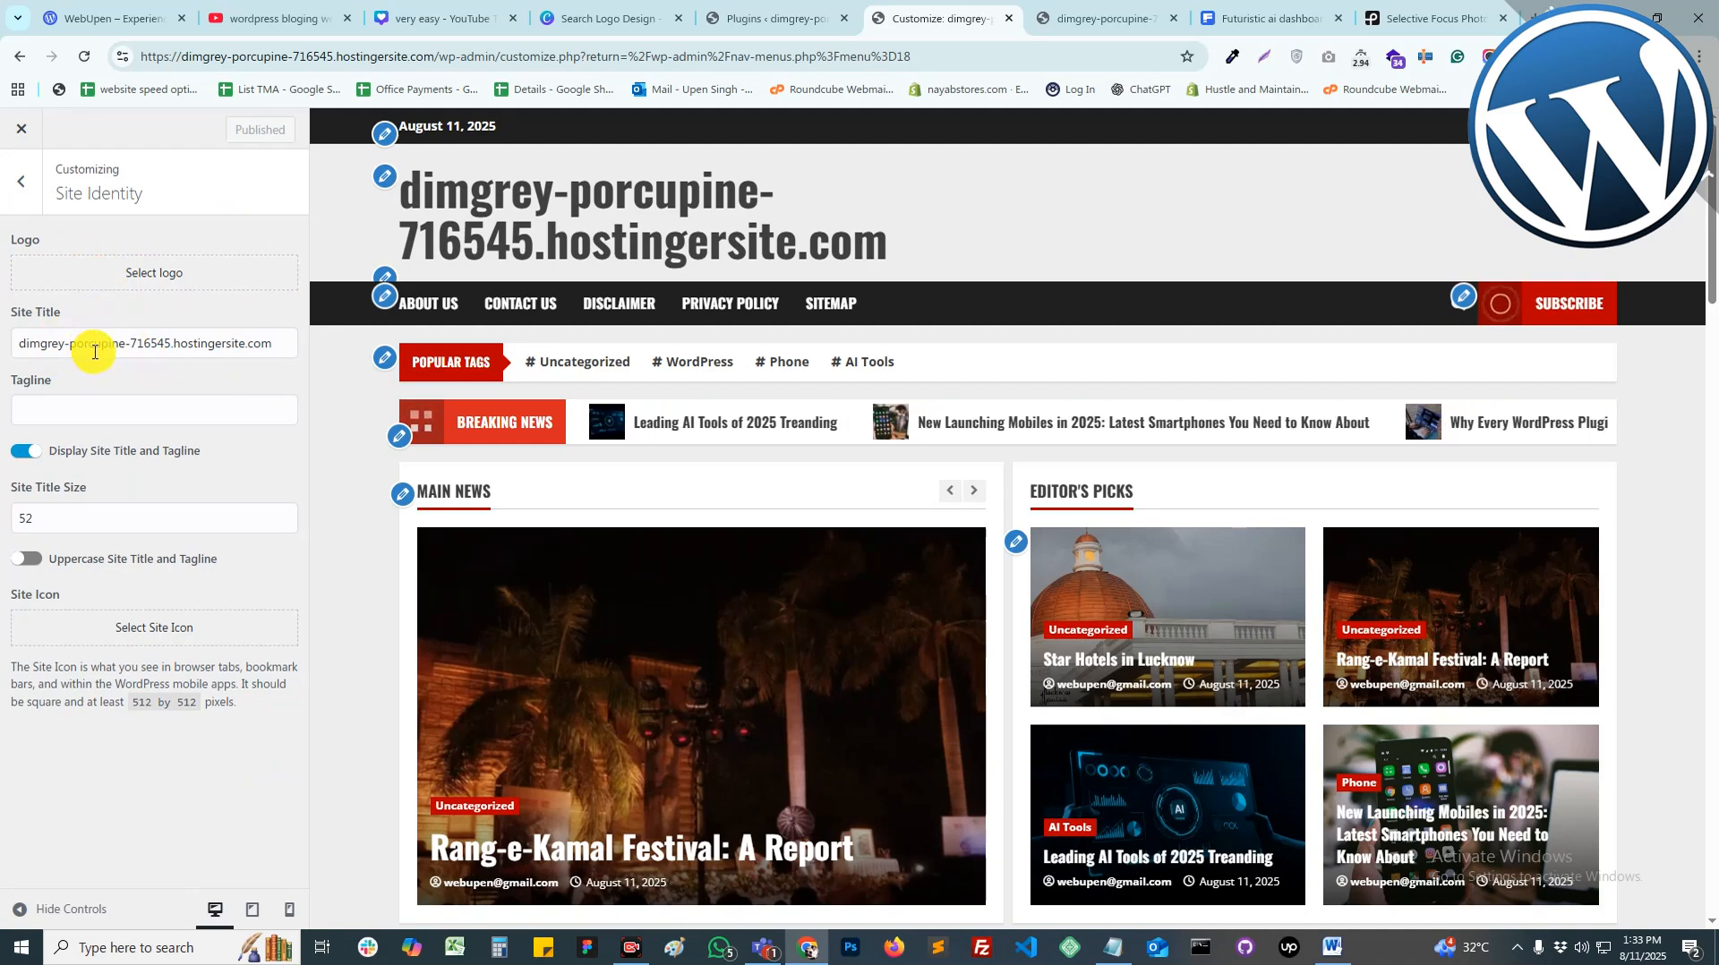
pyautogui.tripleClick(94, 352)
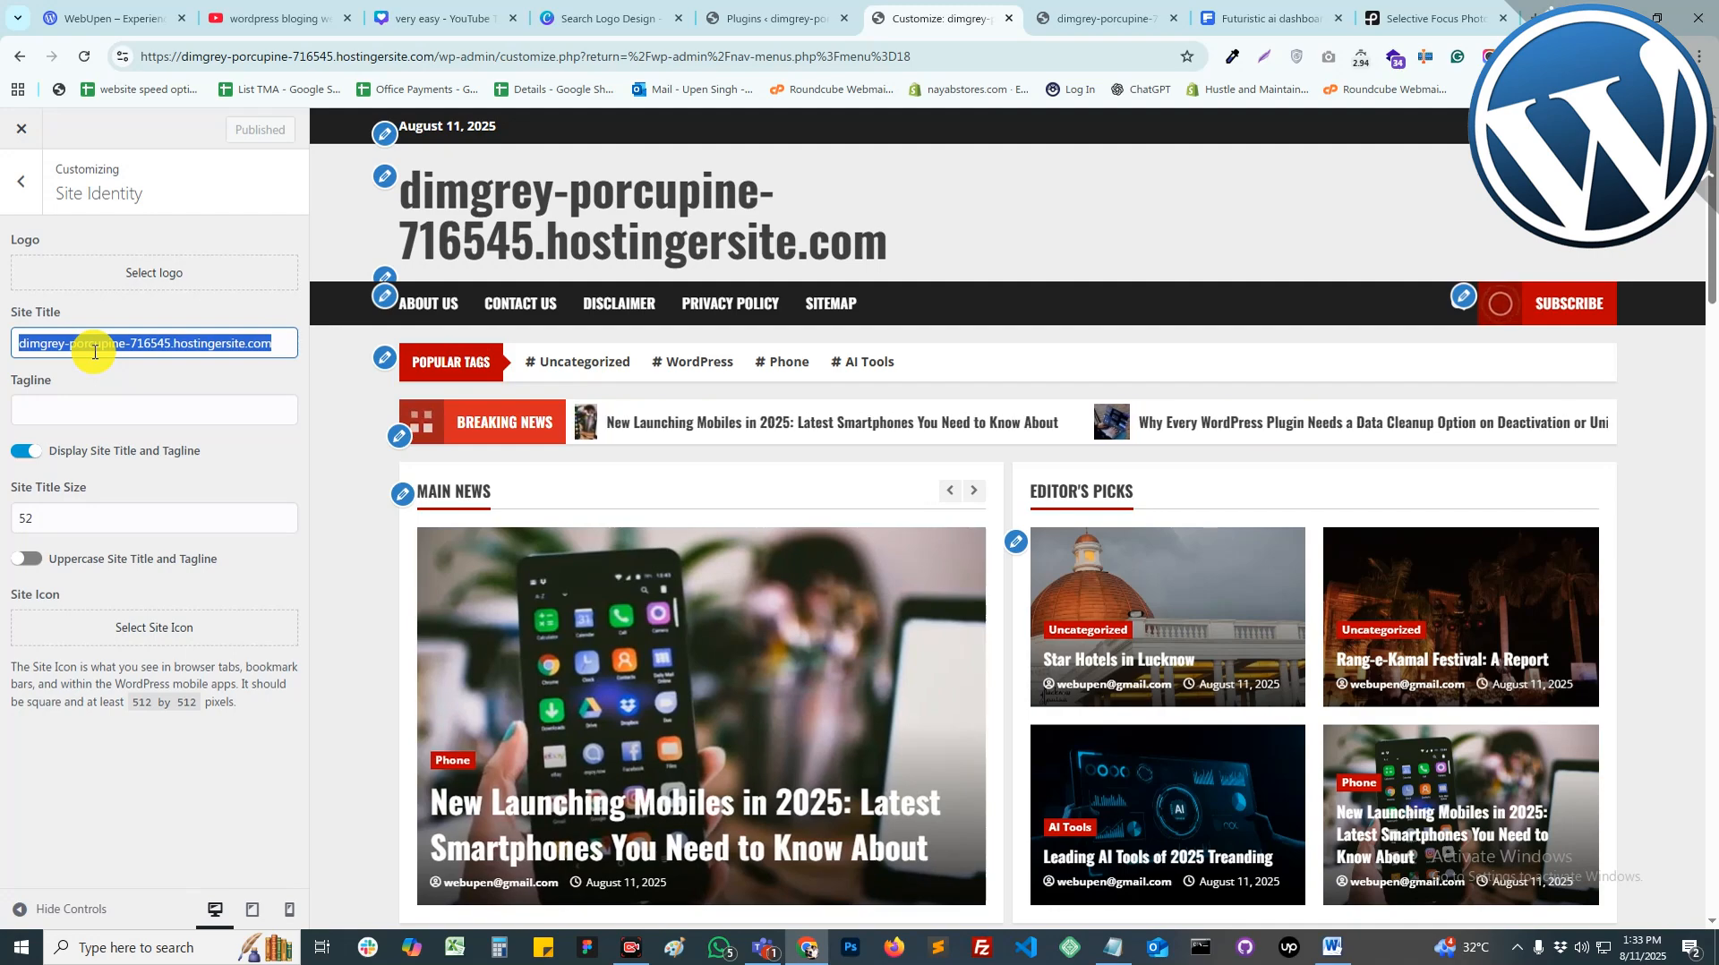
pyautogui.write('ln')
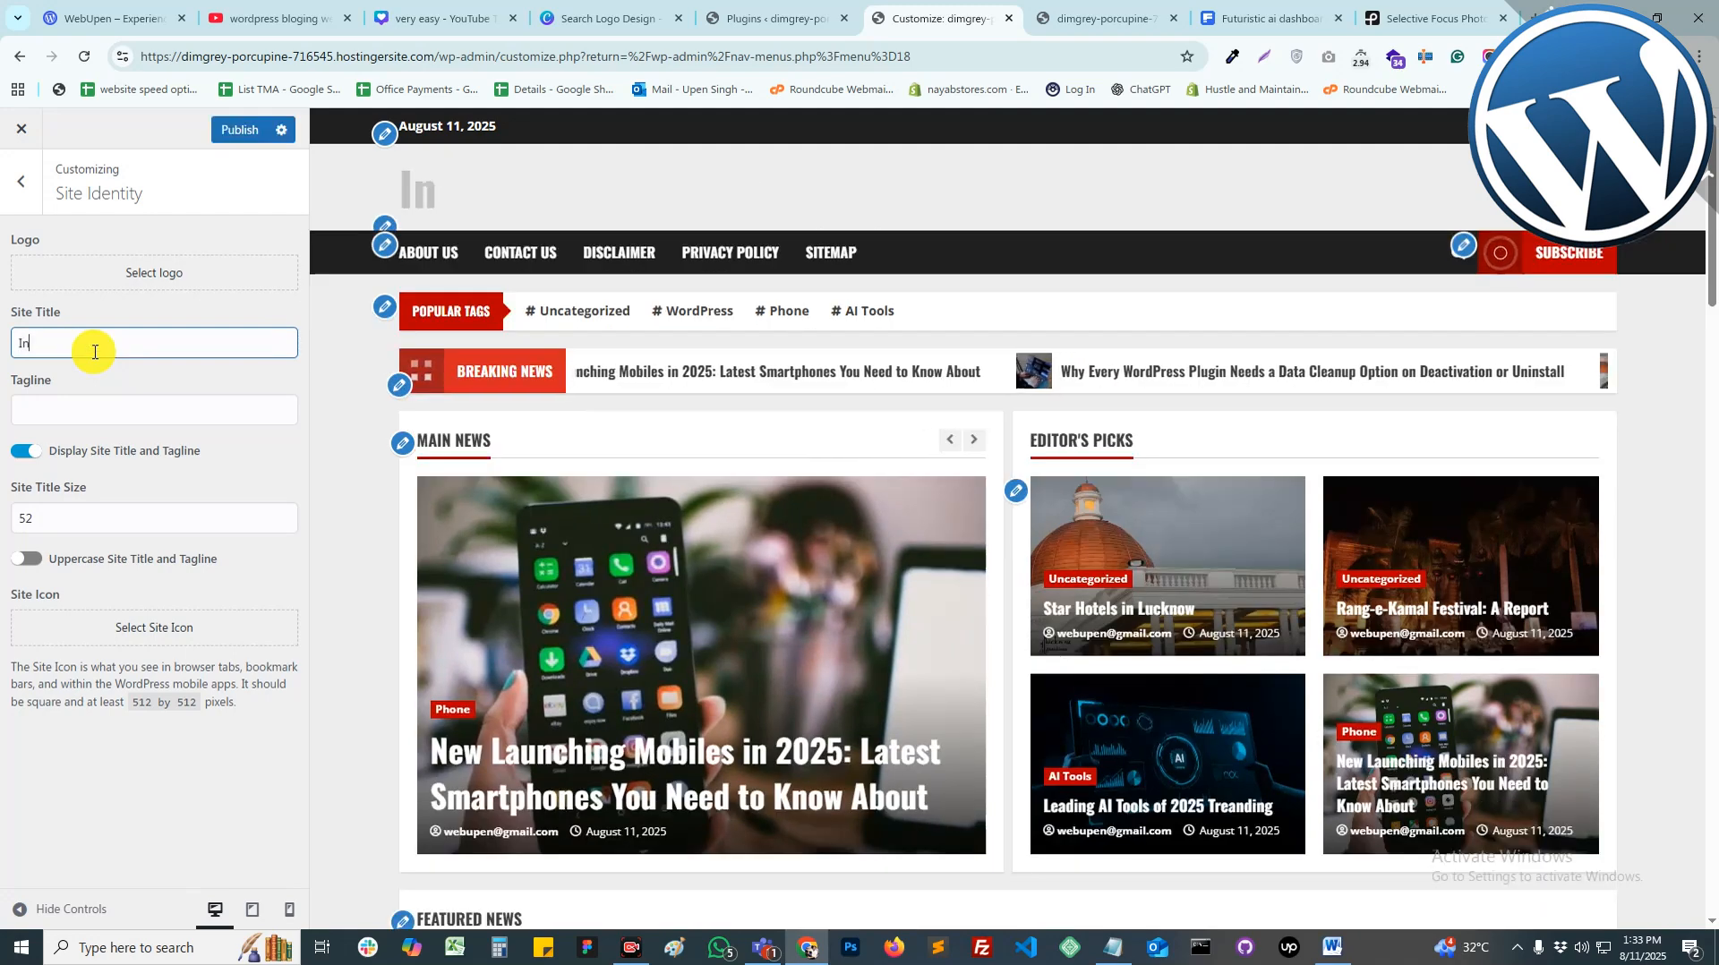
pyautogui.write('diaB')
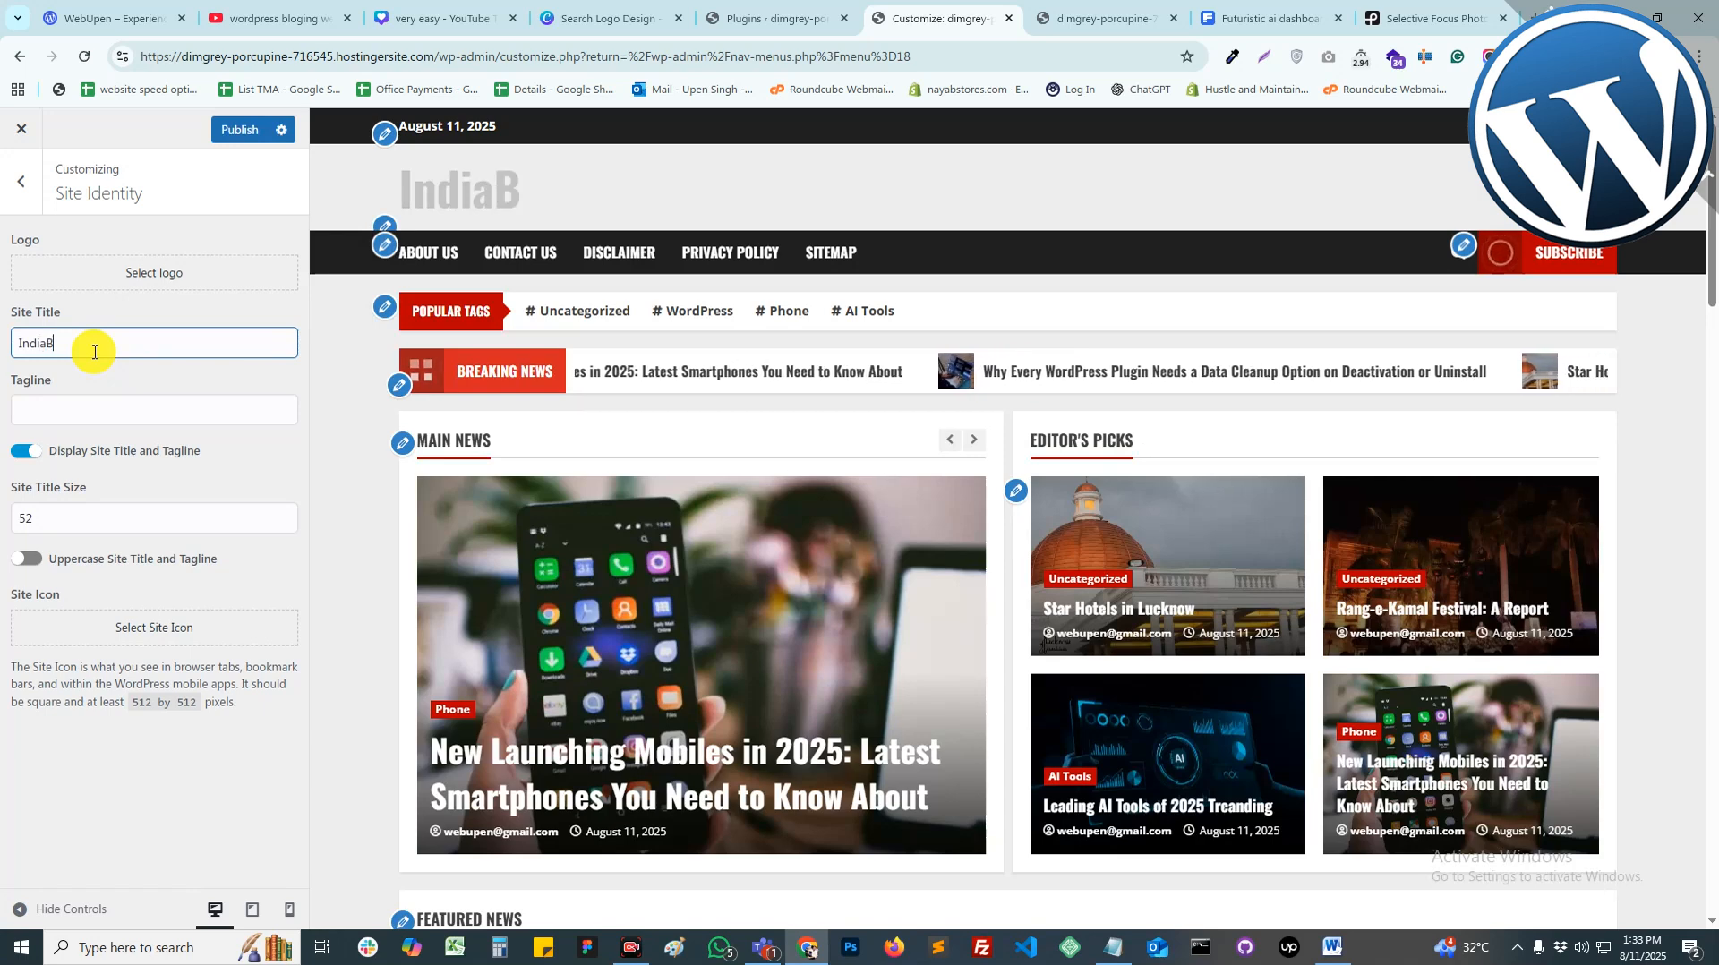
pyautogui.write('logging')
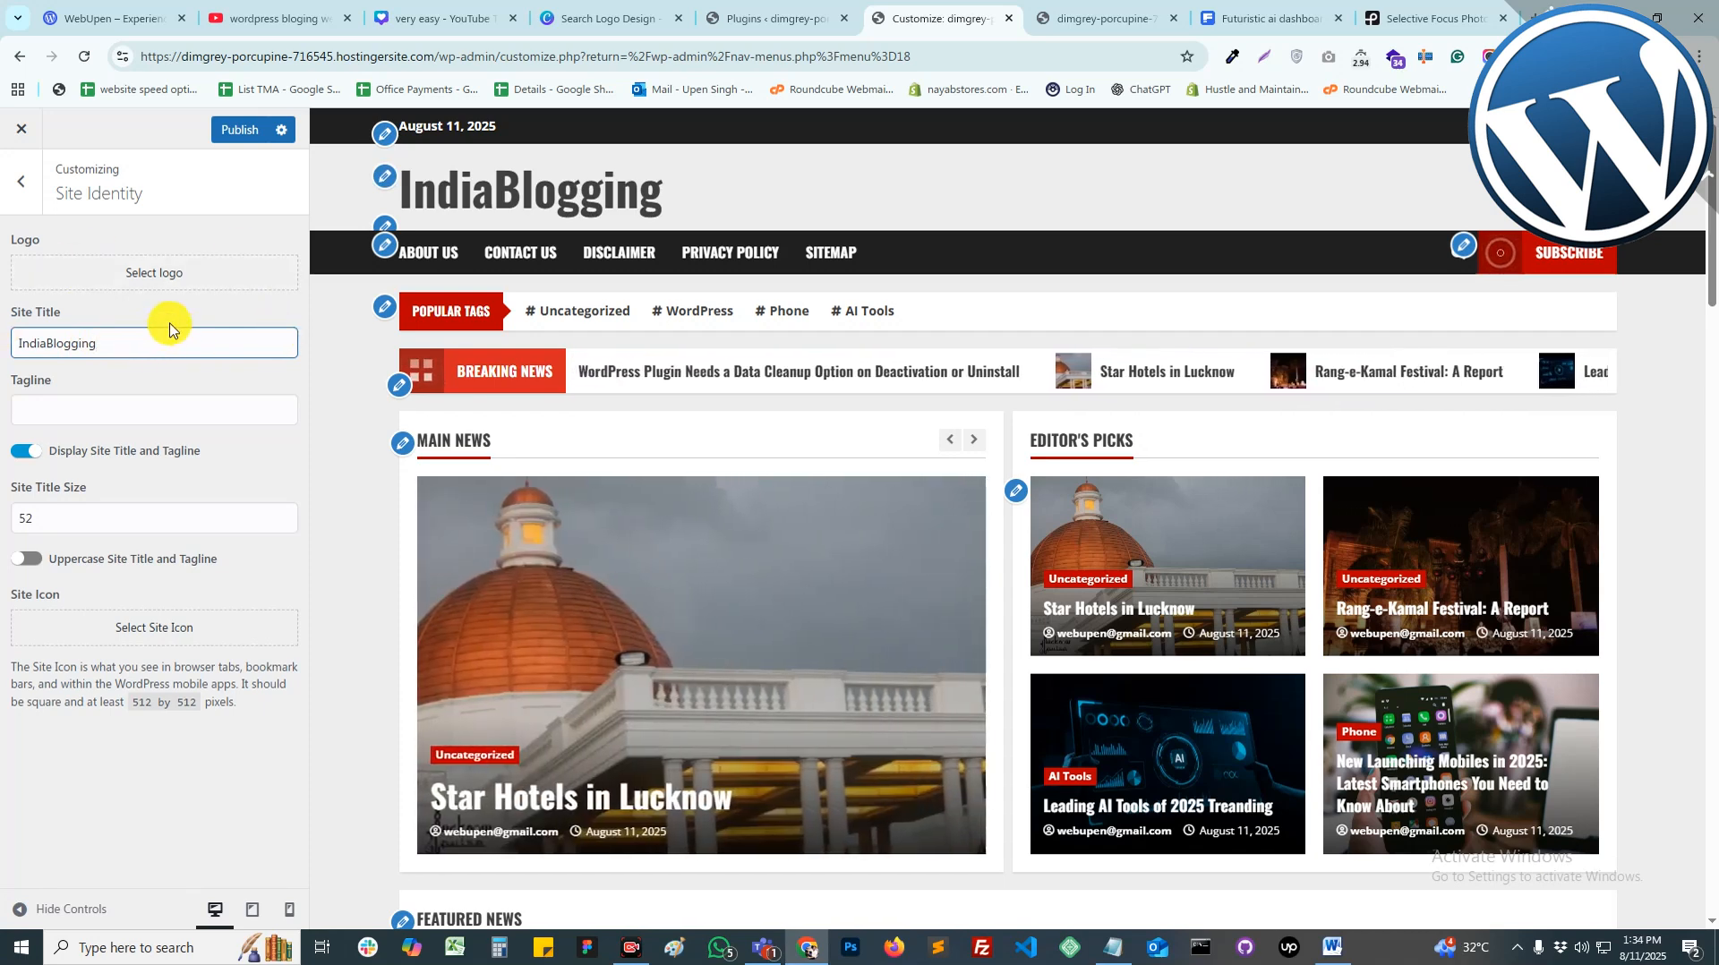
pyautogui.click(30, 519)
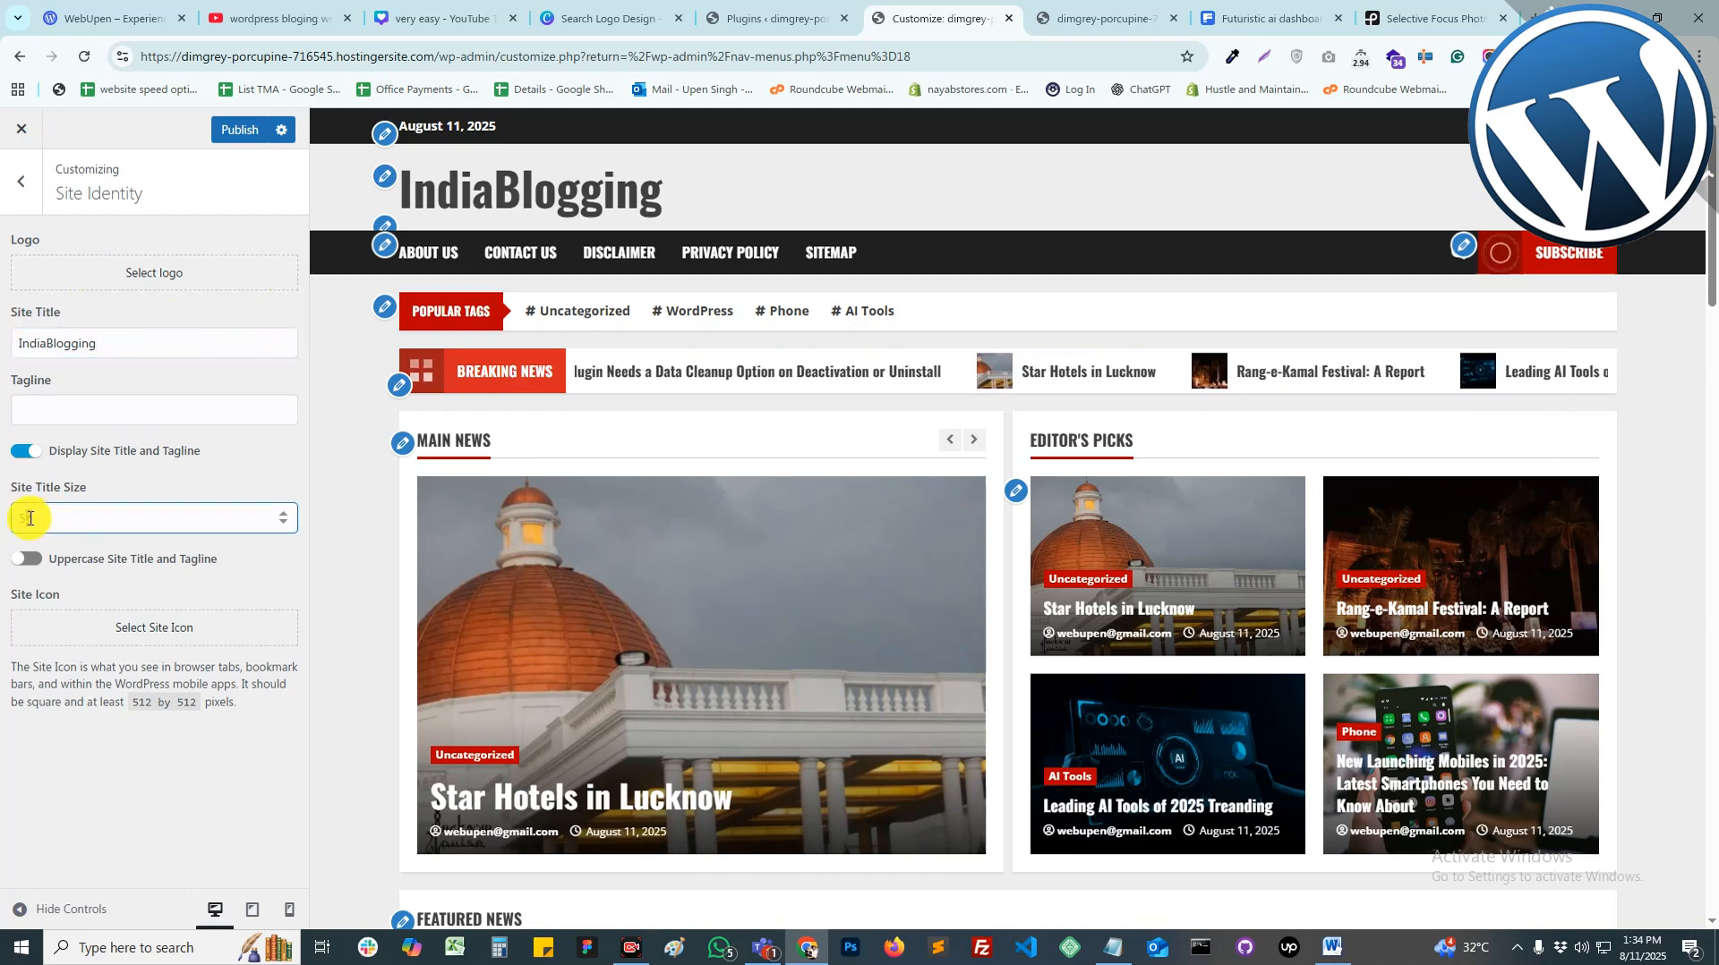
pyautogui.write('0')
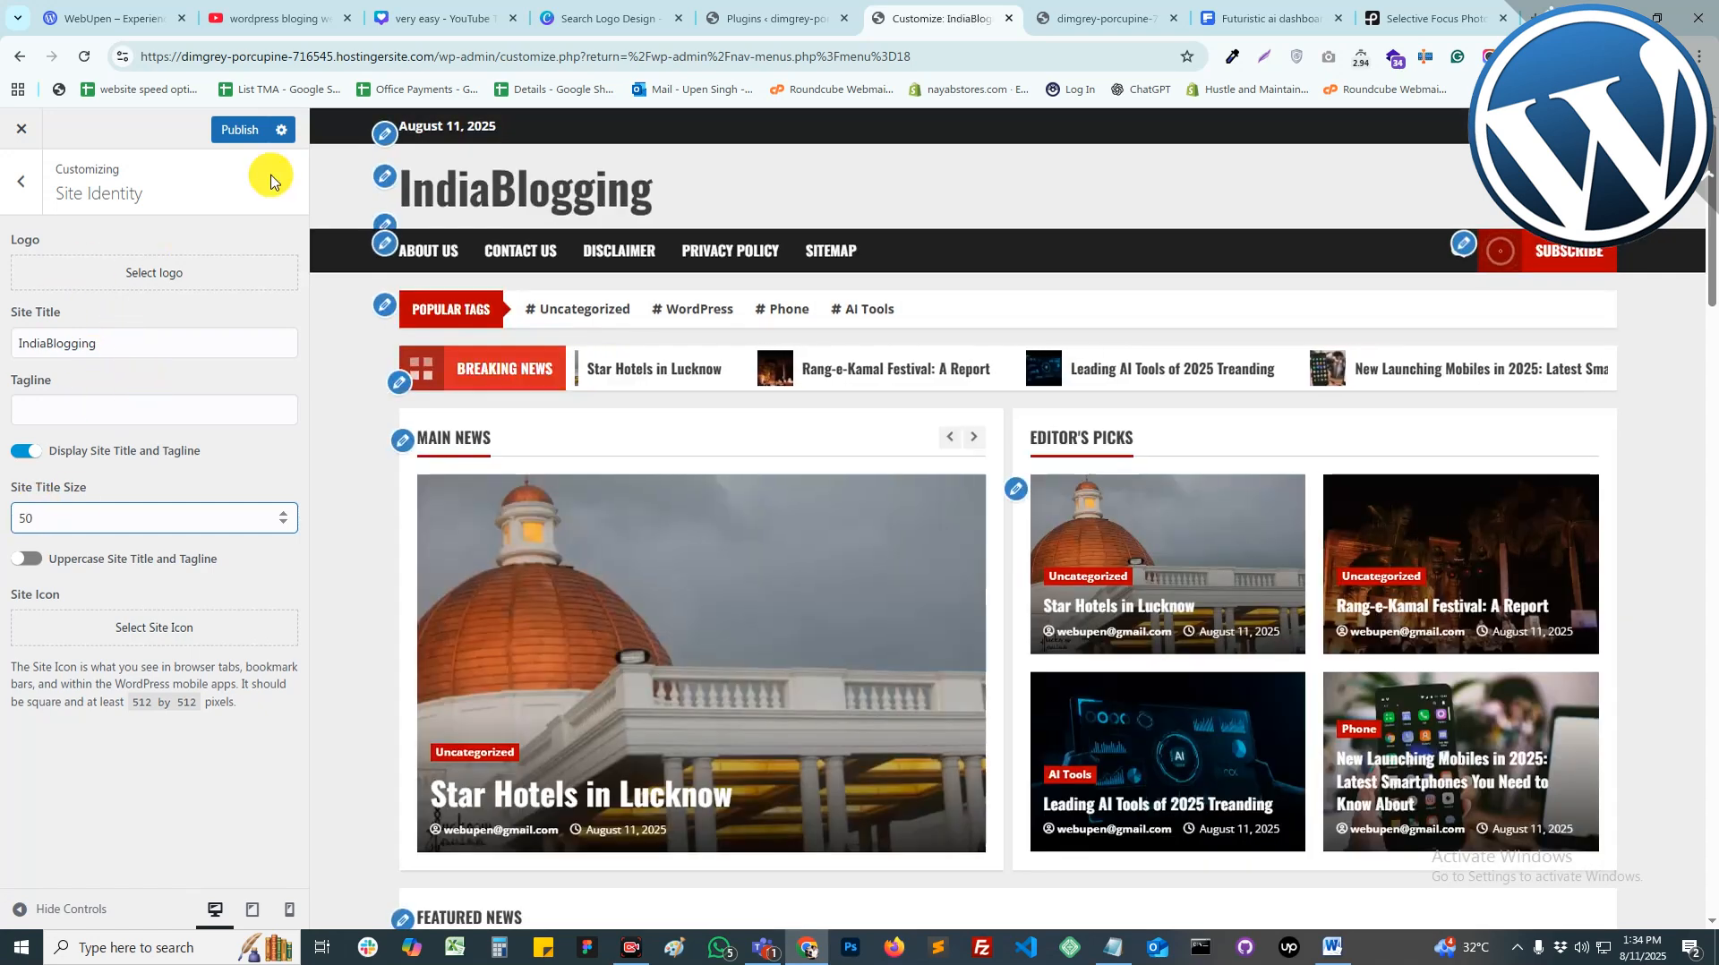
pyautogui.click(237, 132)
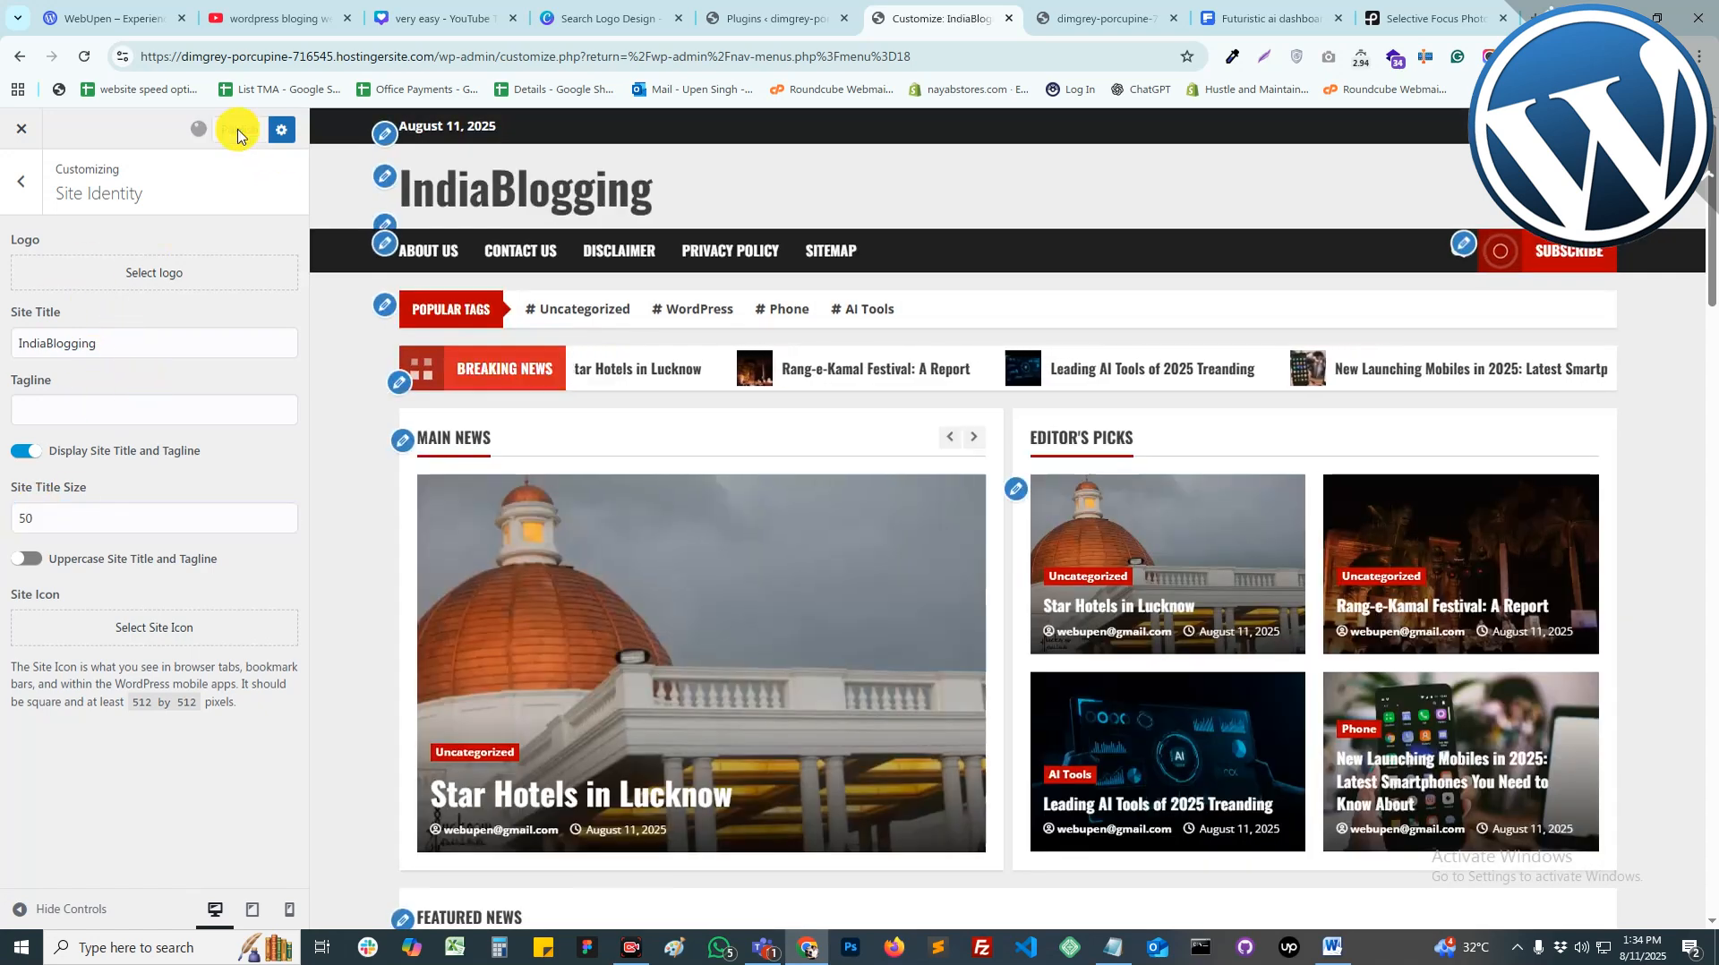
# Step: Change the secondary colour from red to blue and publish
pyautogui.click(19, 188)
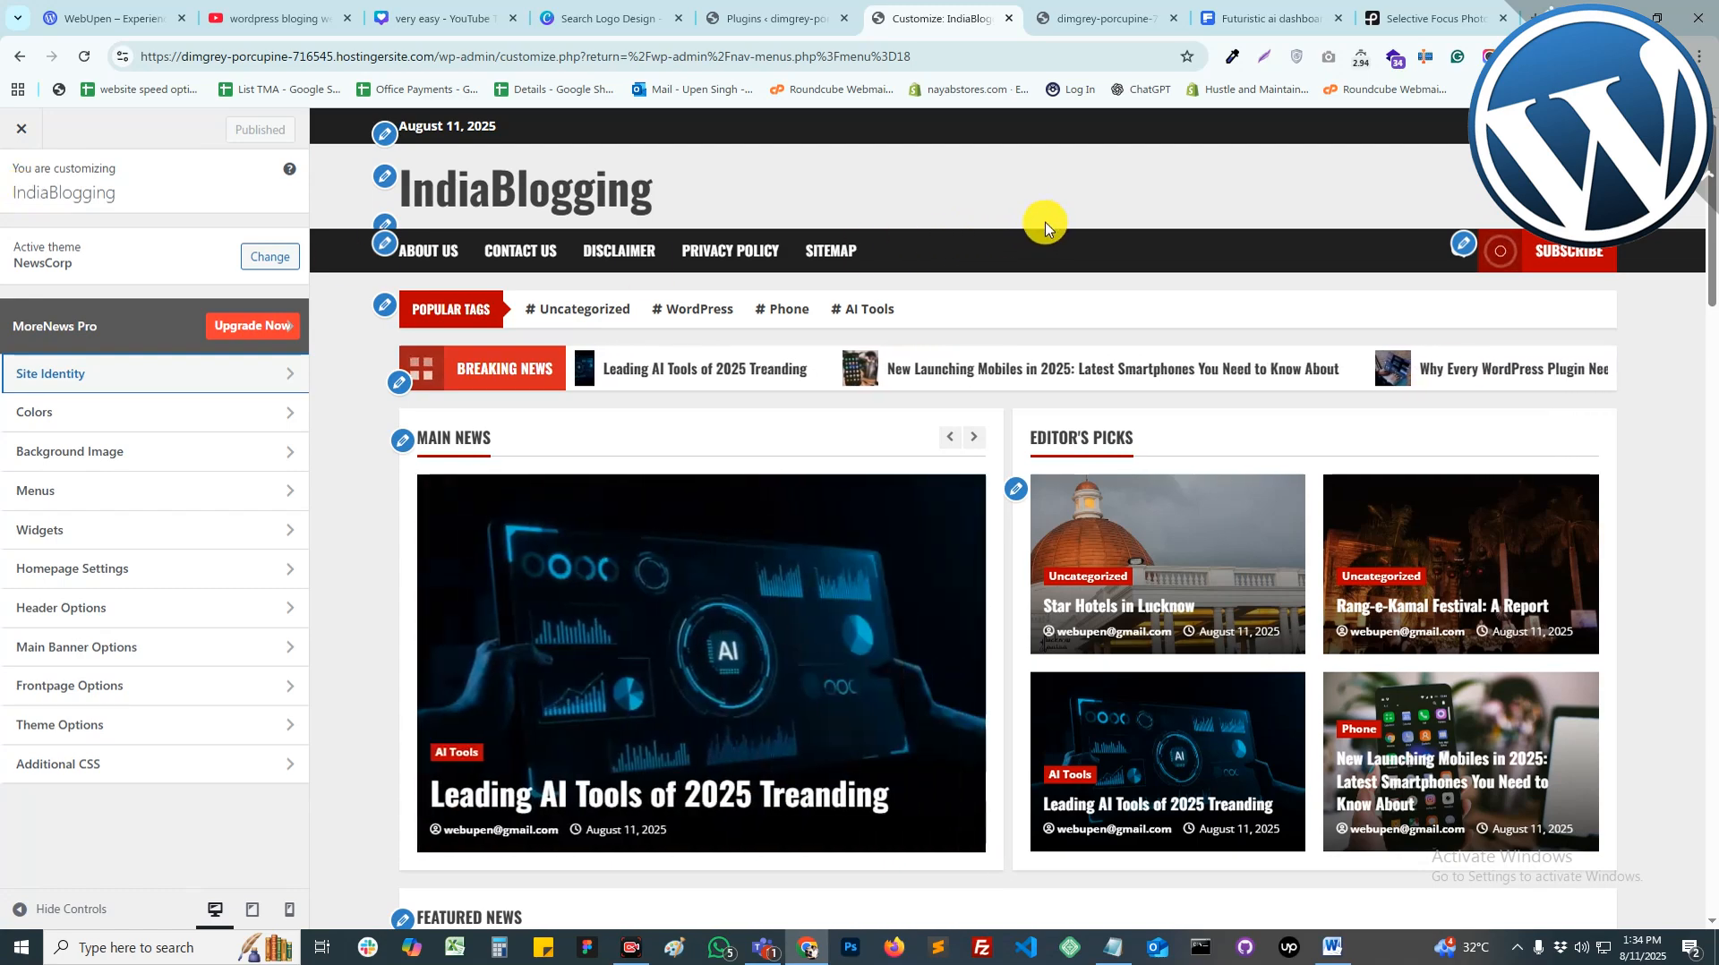
pyautogui.click(123, 421)
pyautogui.click(27, 616)
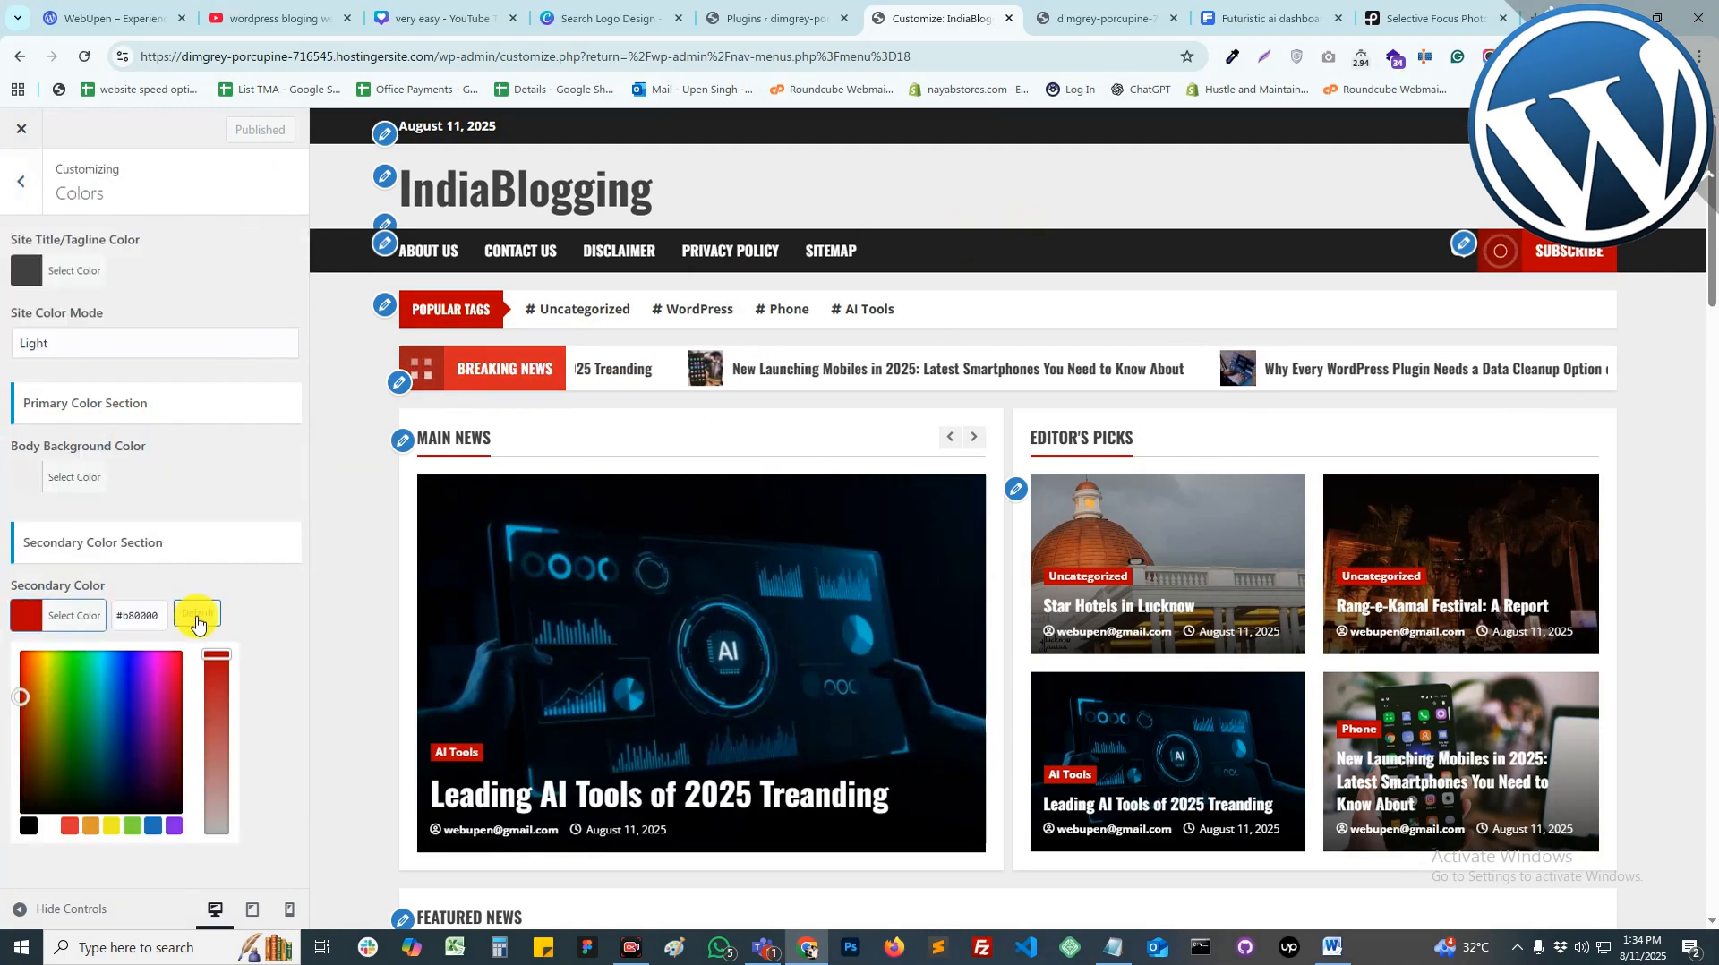
pyautogui.click(148, 825)
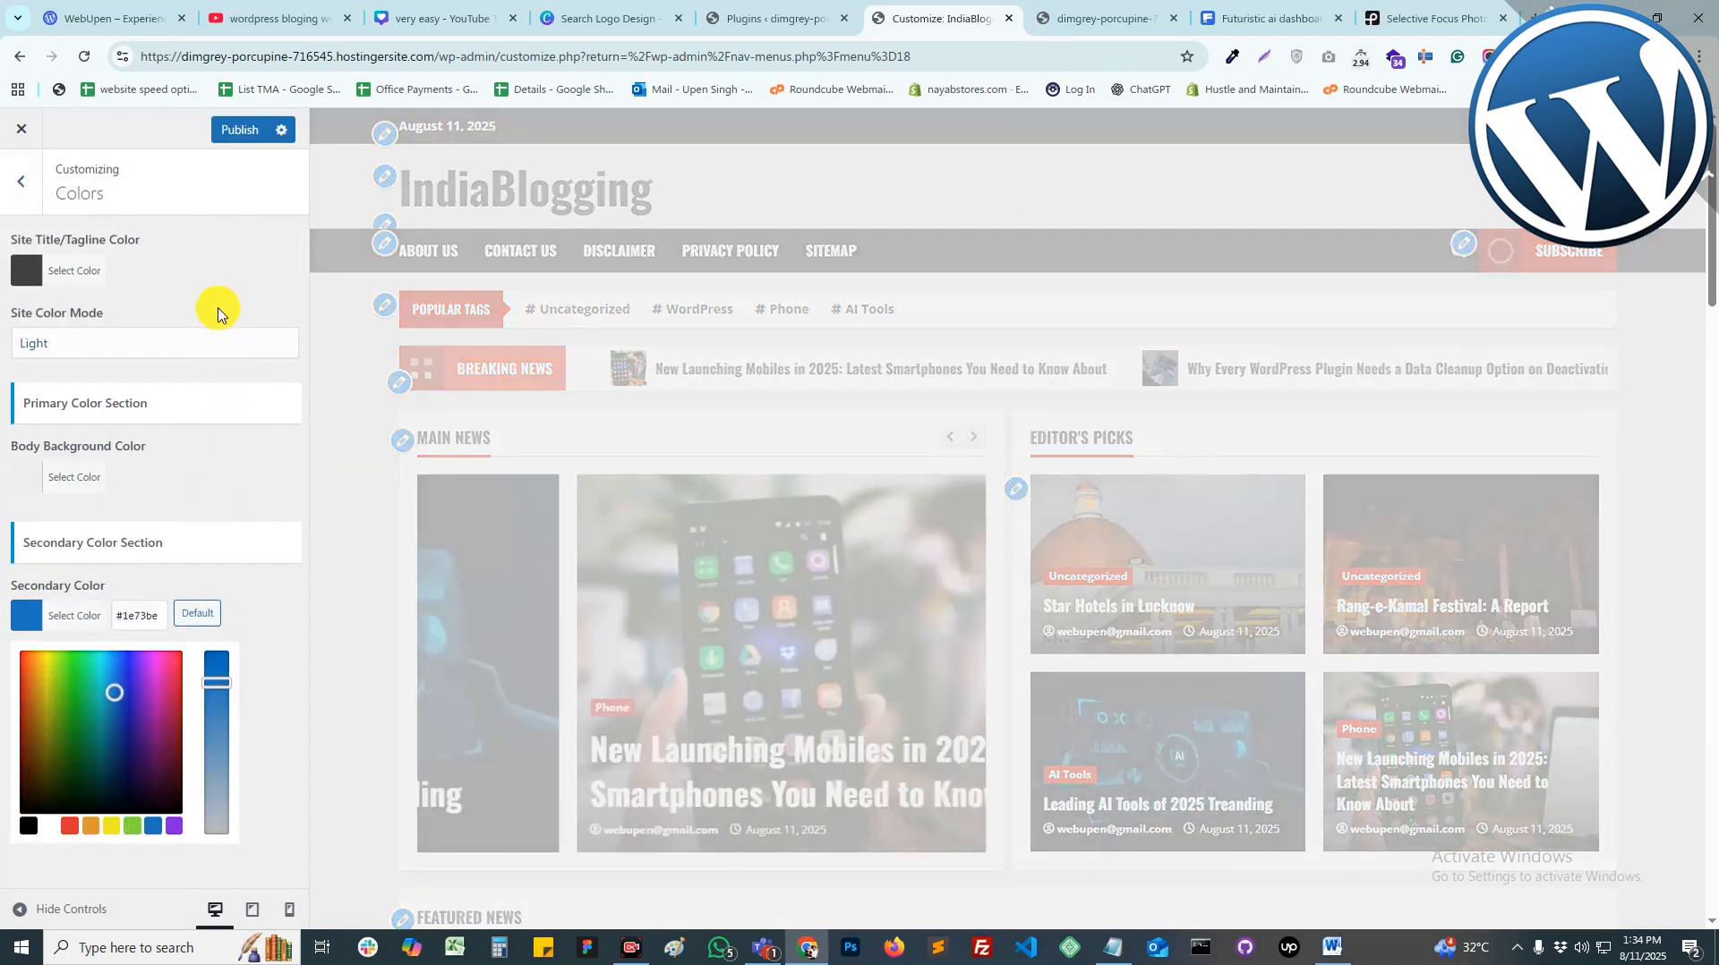
pyautogui.click(36, 195)
pyautogui.click(238, 129)
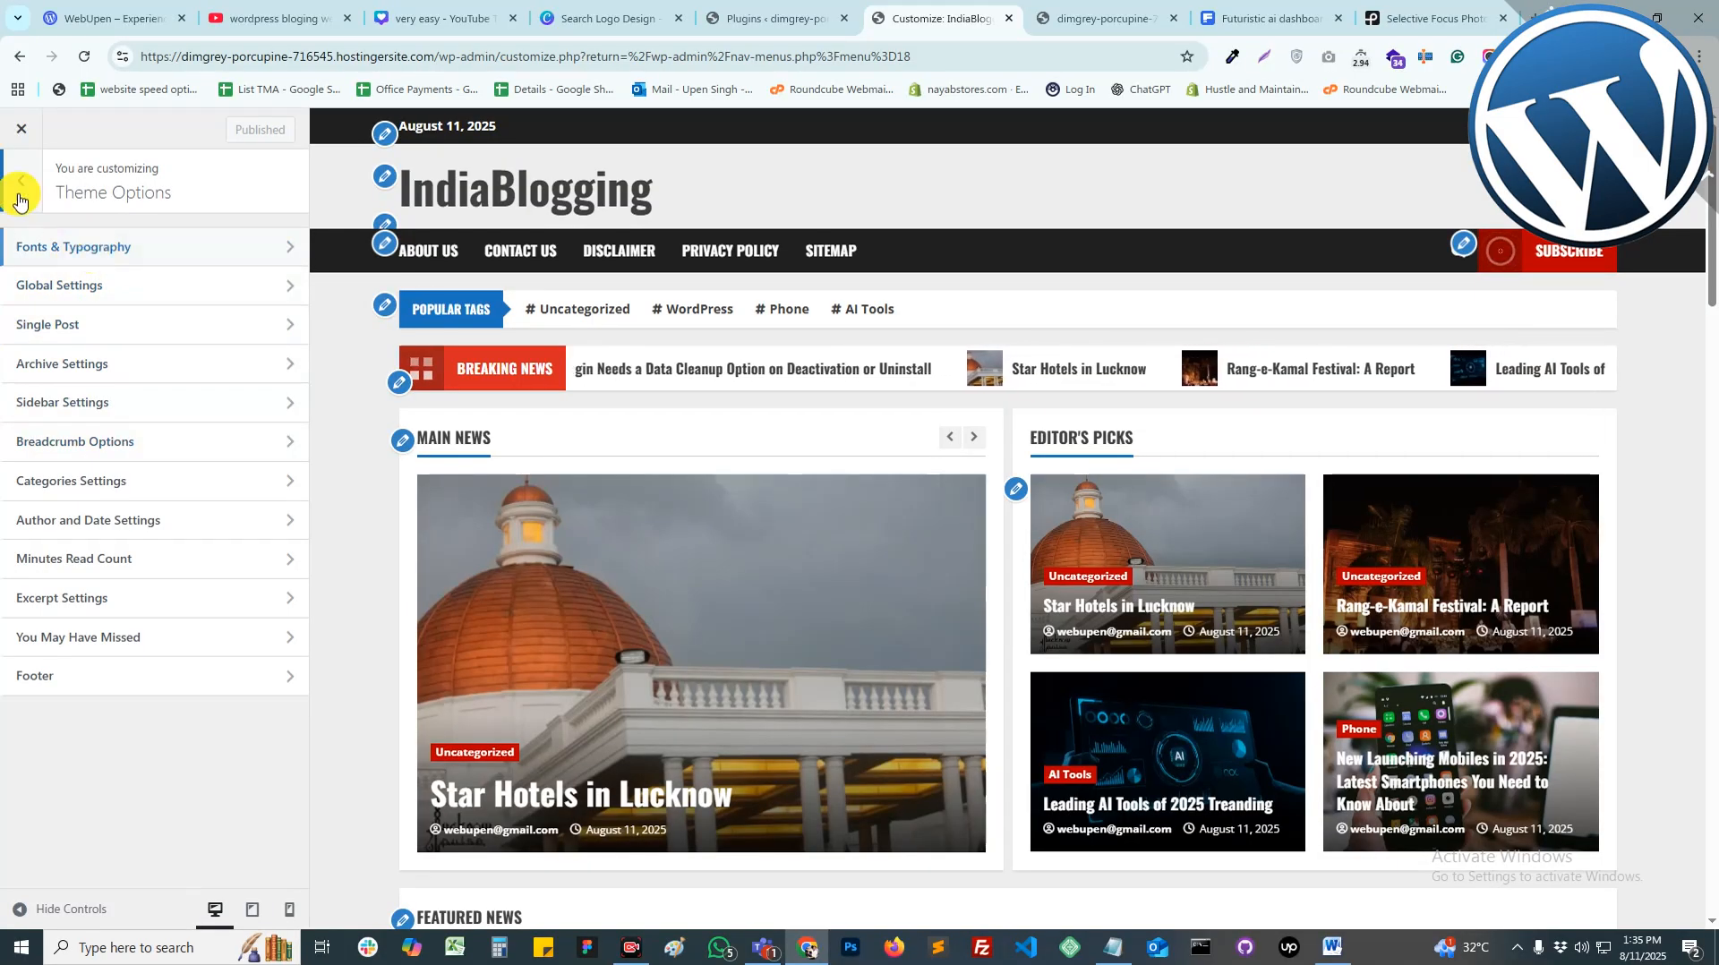
# Step: Set the site title font and secondary font to Open Sans in Fonts & Typography, then publish
pyautogui.click(22, 198)
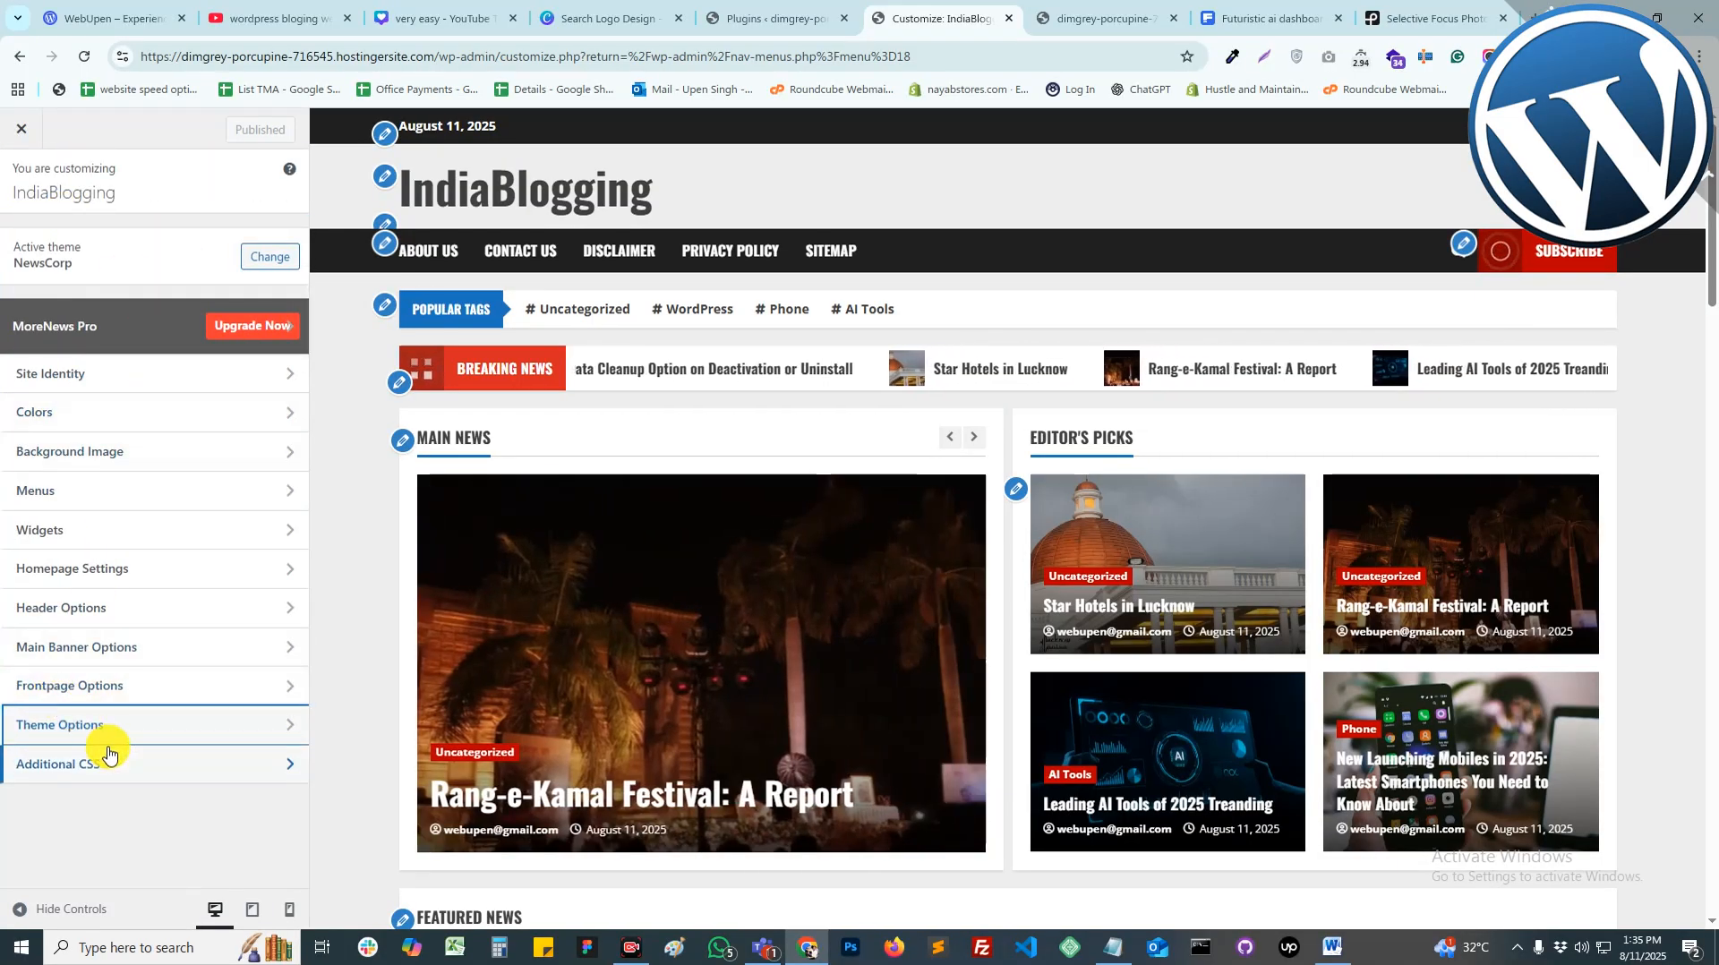
pyautogui.click(104, 745)
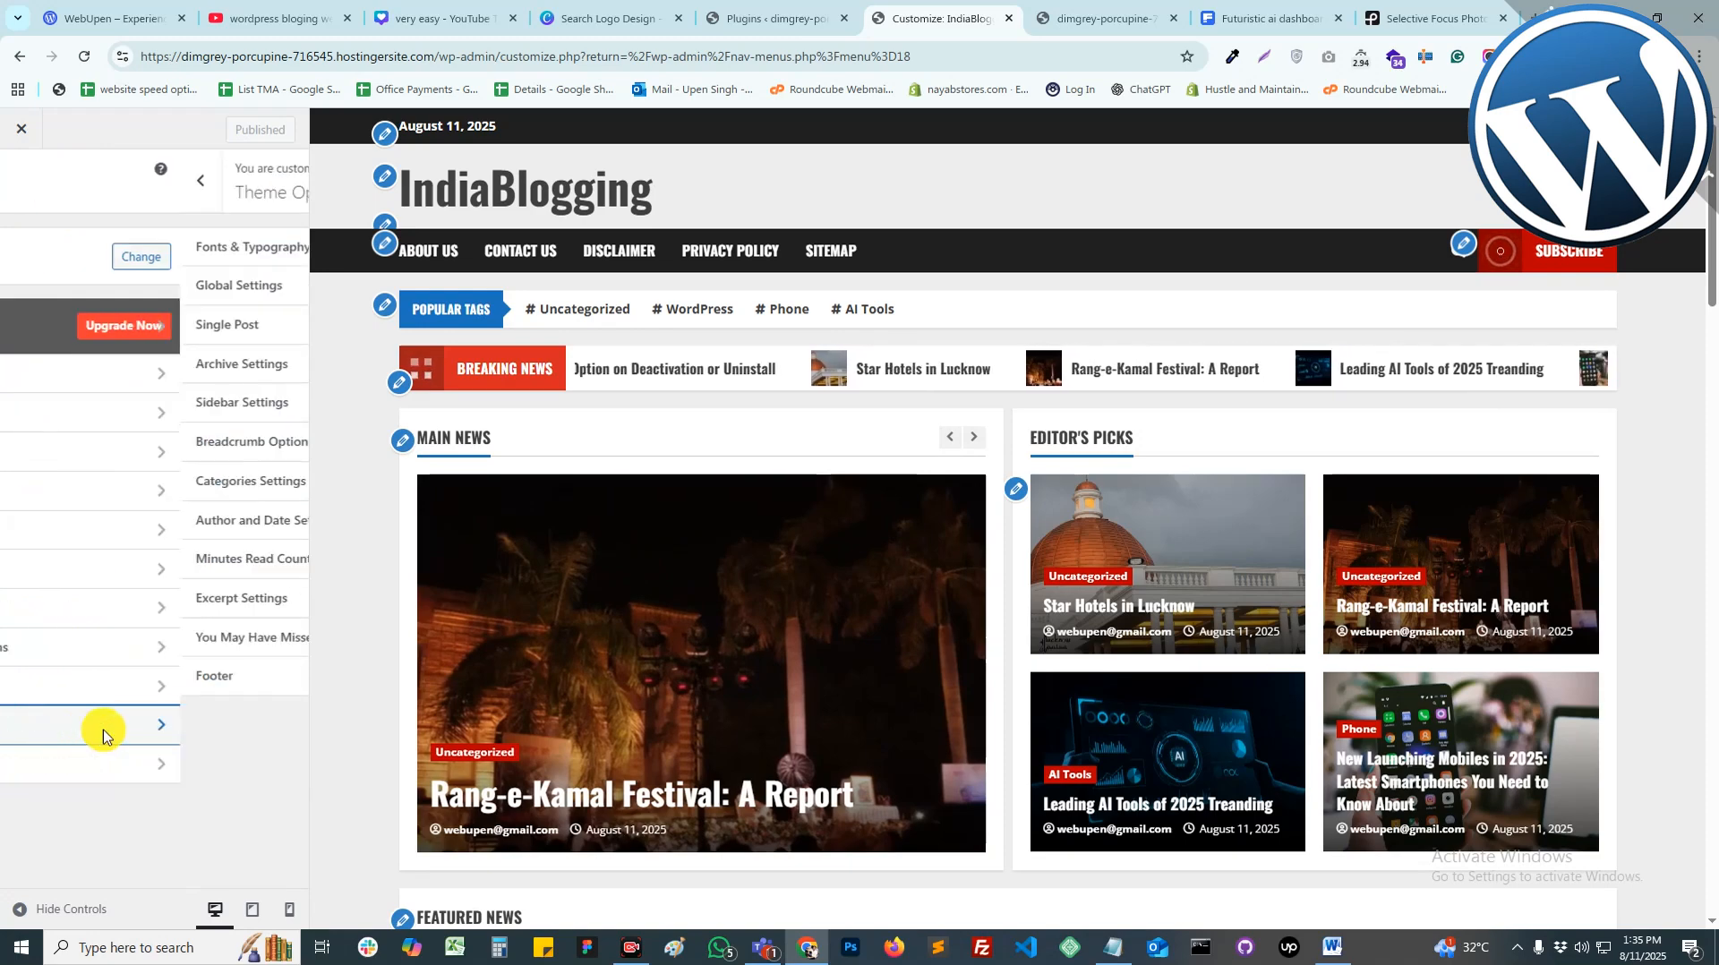
pyautogui.click(72, 259)
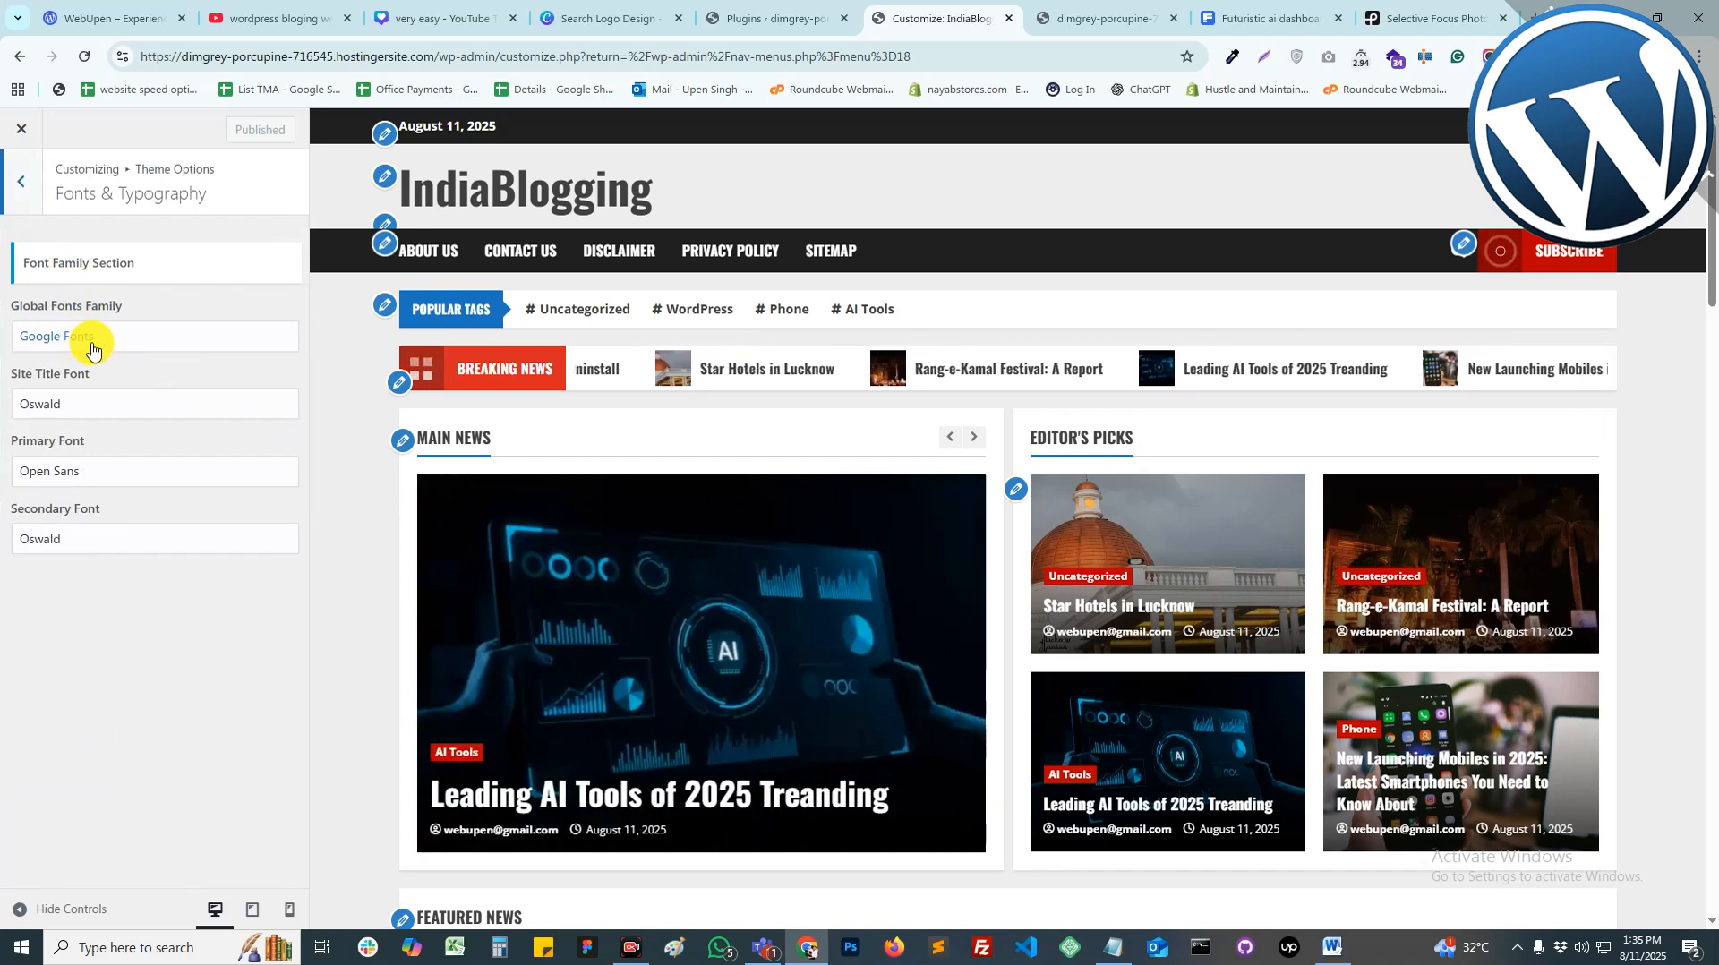
pyautogui.click(61, 407)
pyautogui.click(62, 433)
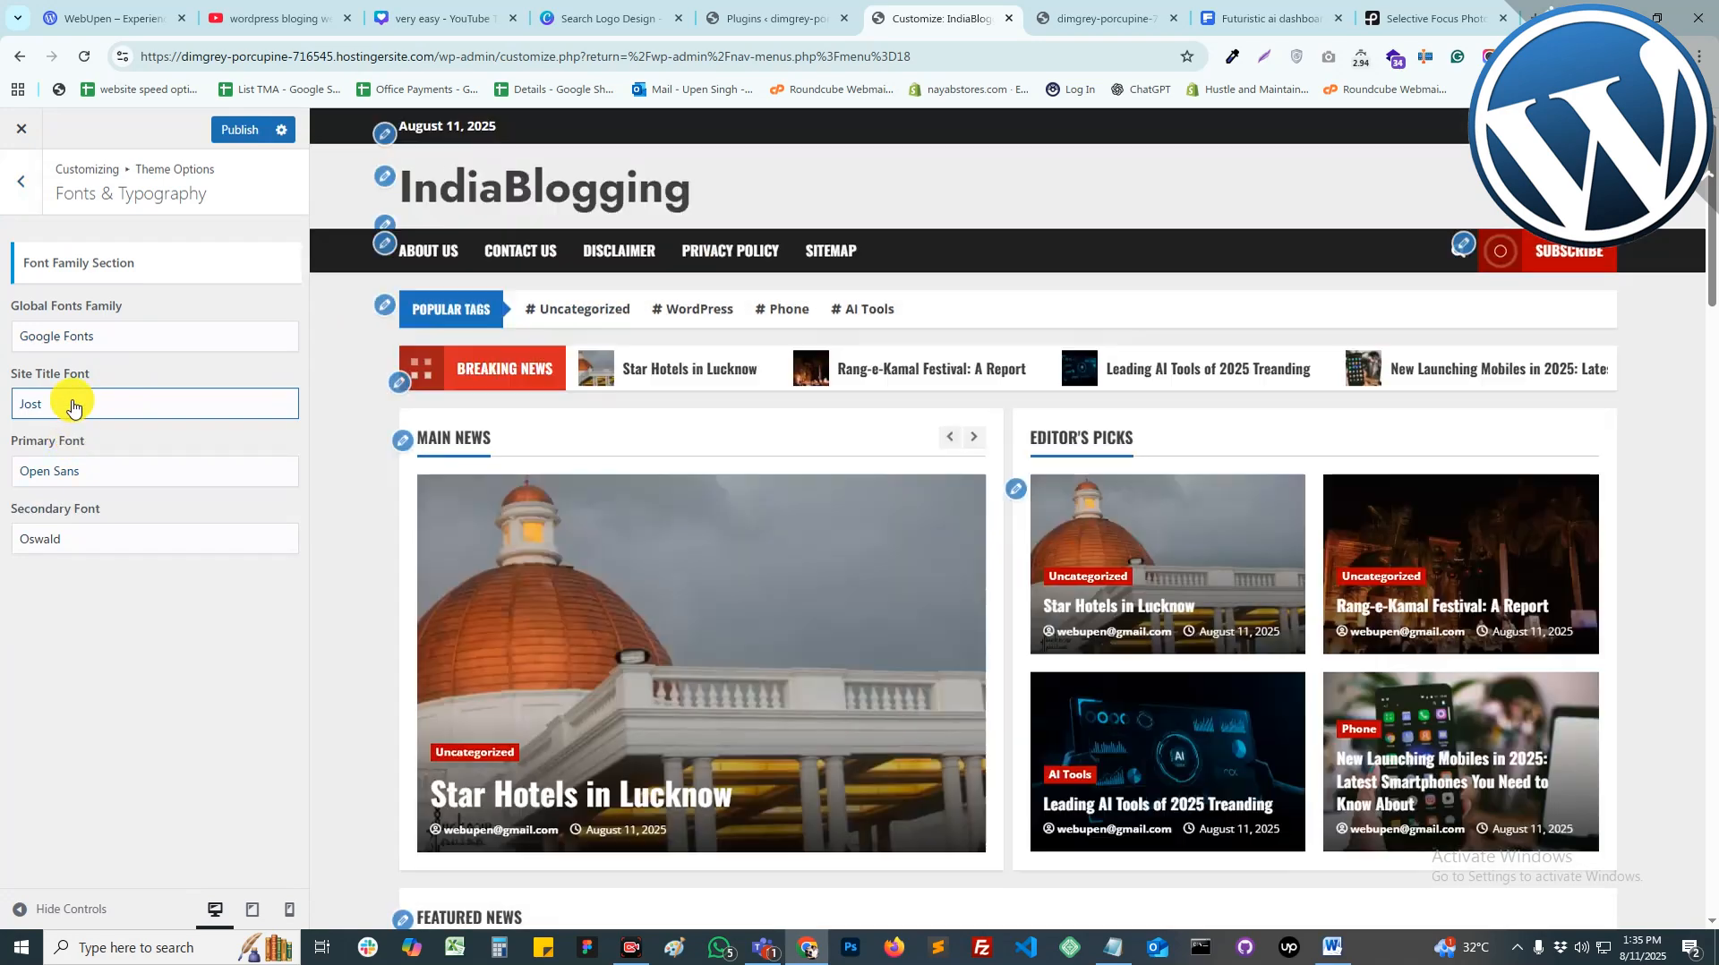
pyautogui.scroll(-5, 901, 664)
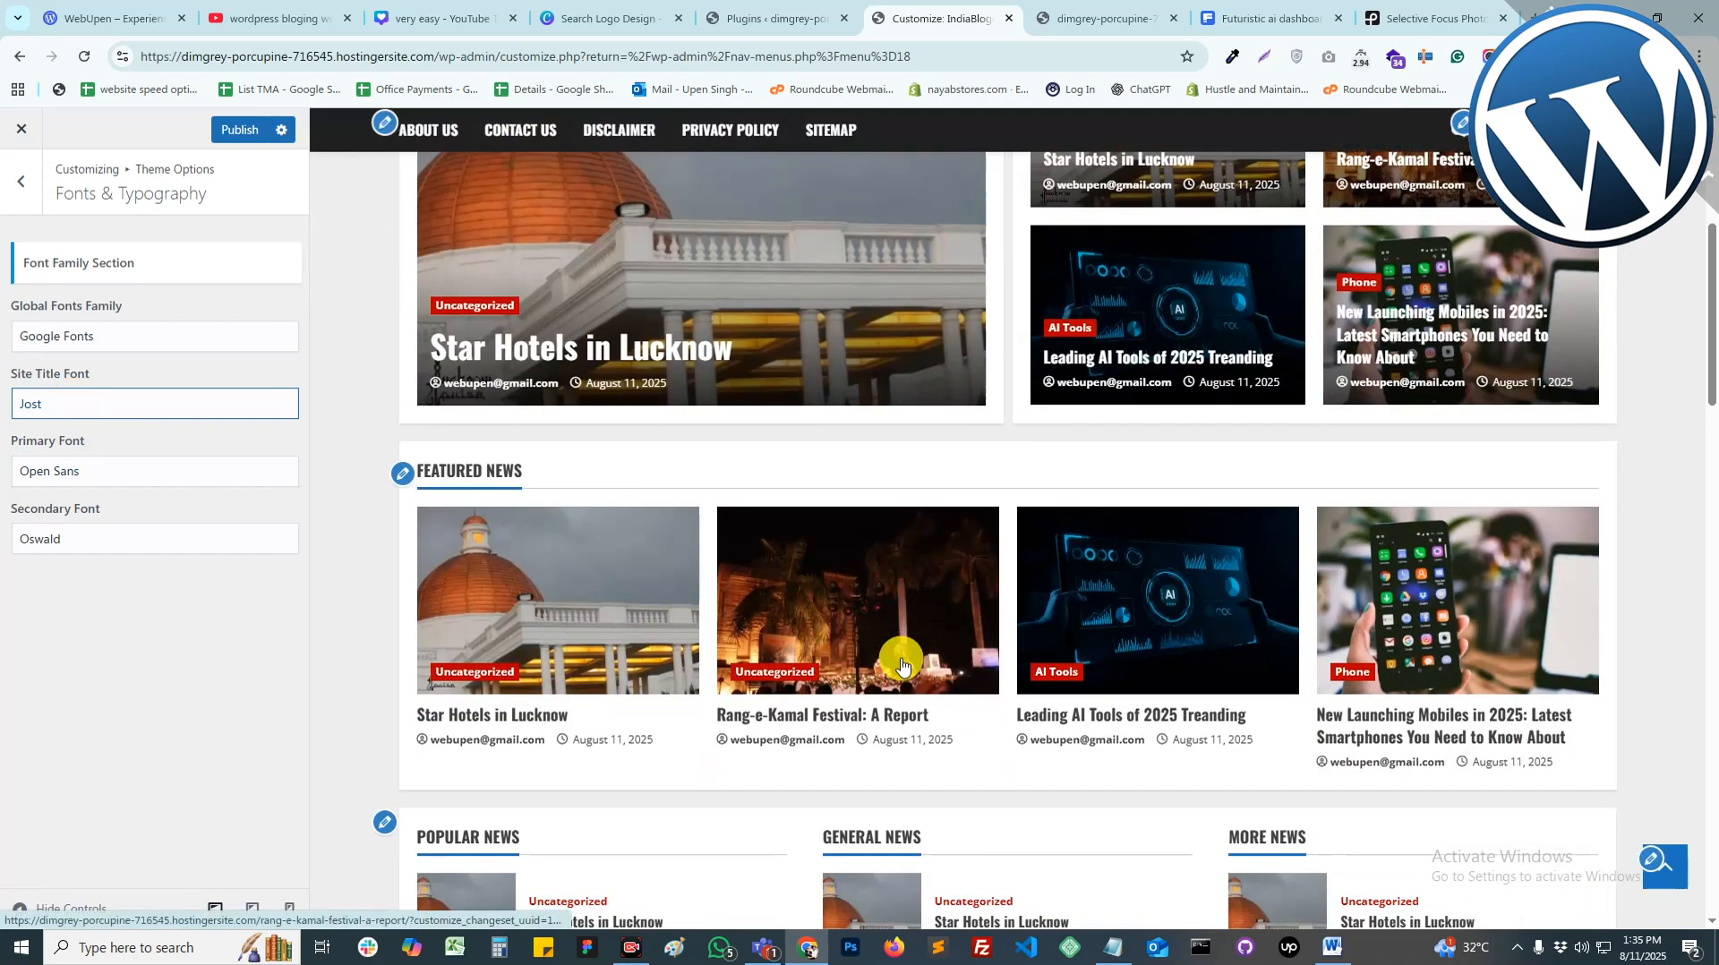
pyautogui.click(75, 410)
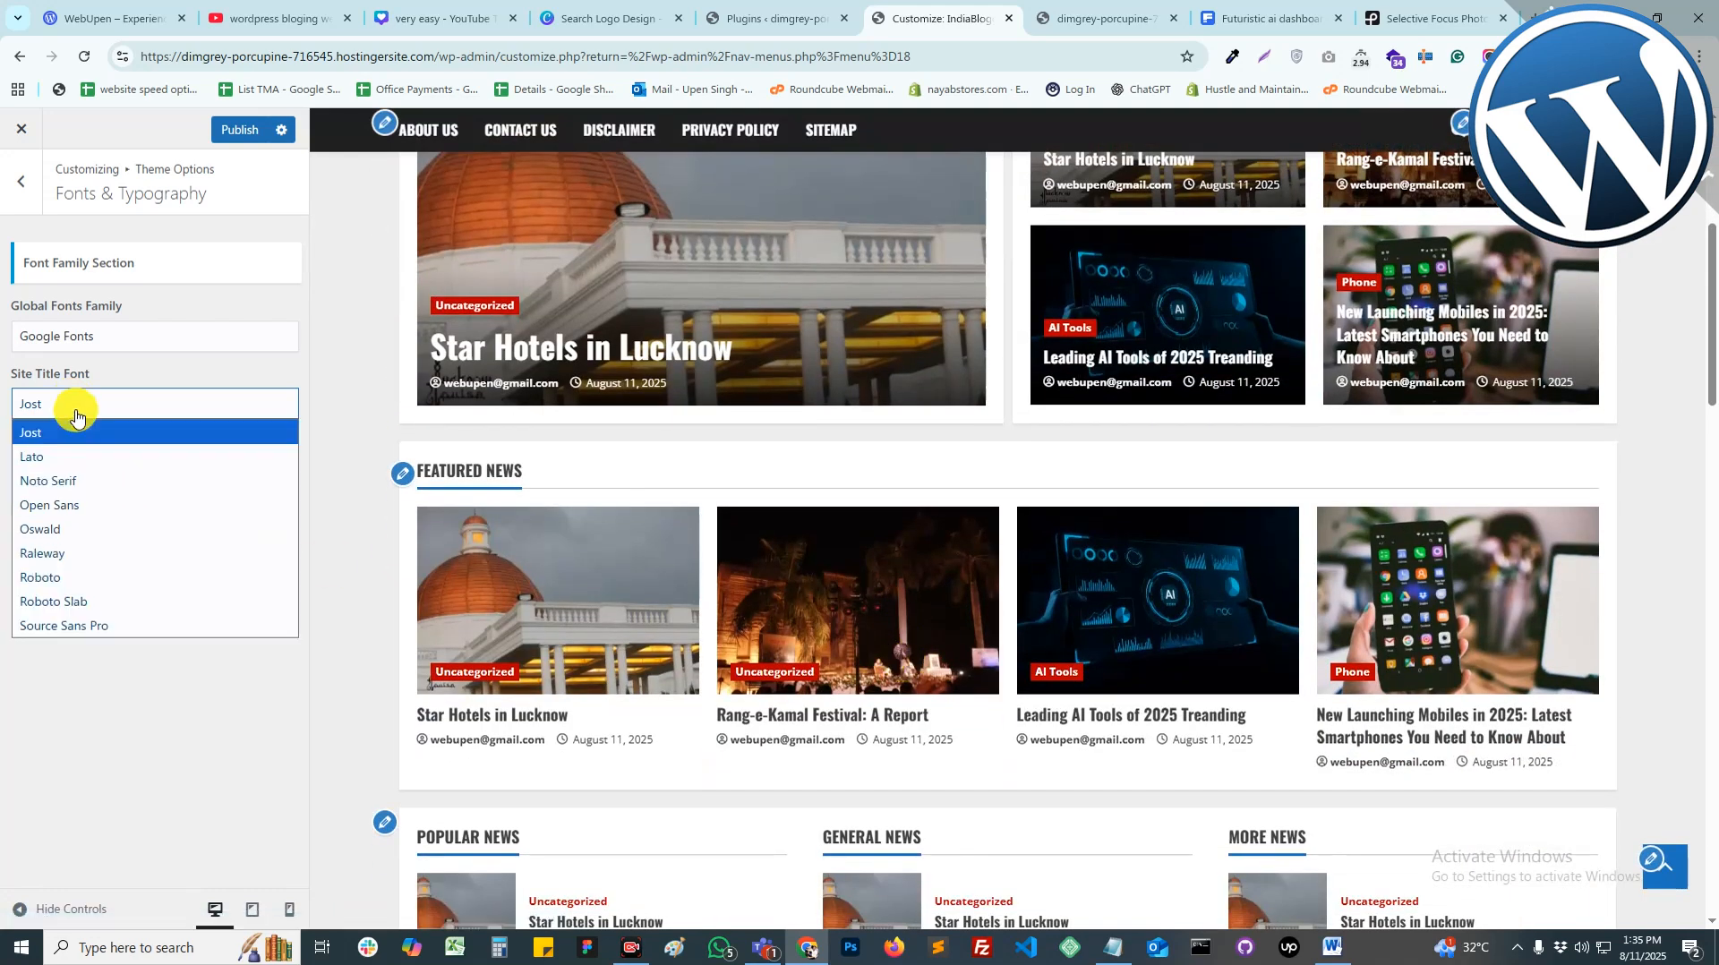
pyautogui.click(79, 505)
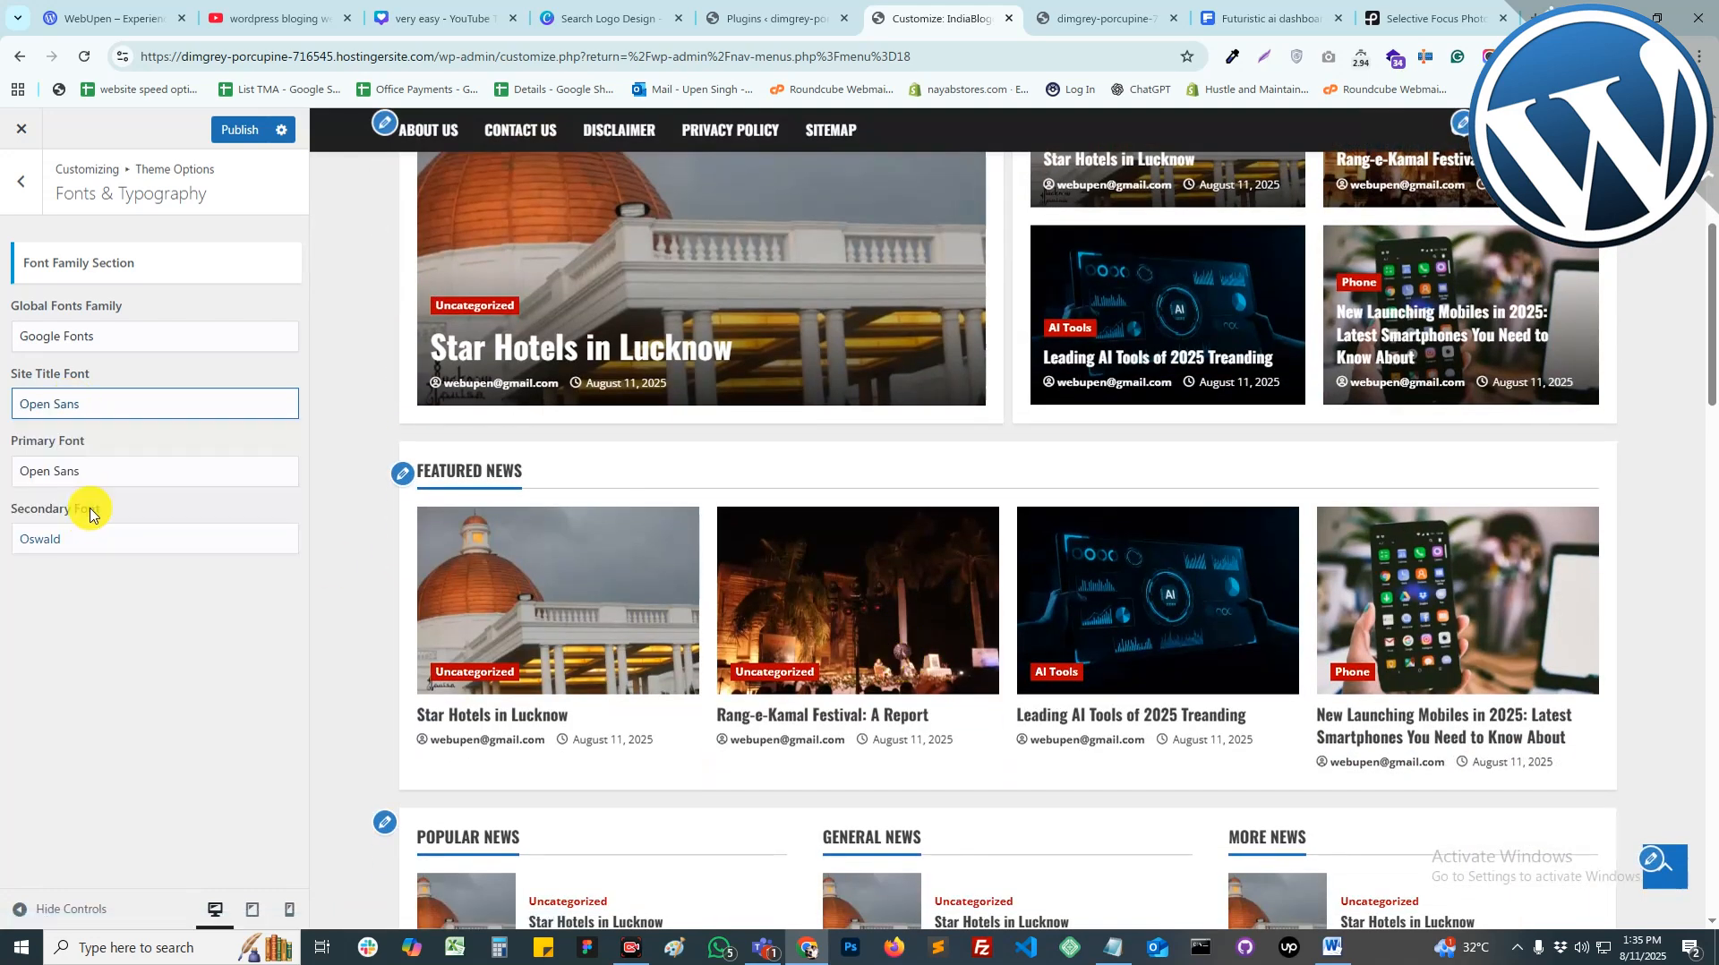
pyautogui.click(75, 477)
pyautogui.click(27, 471)
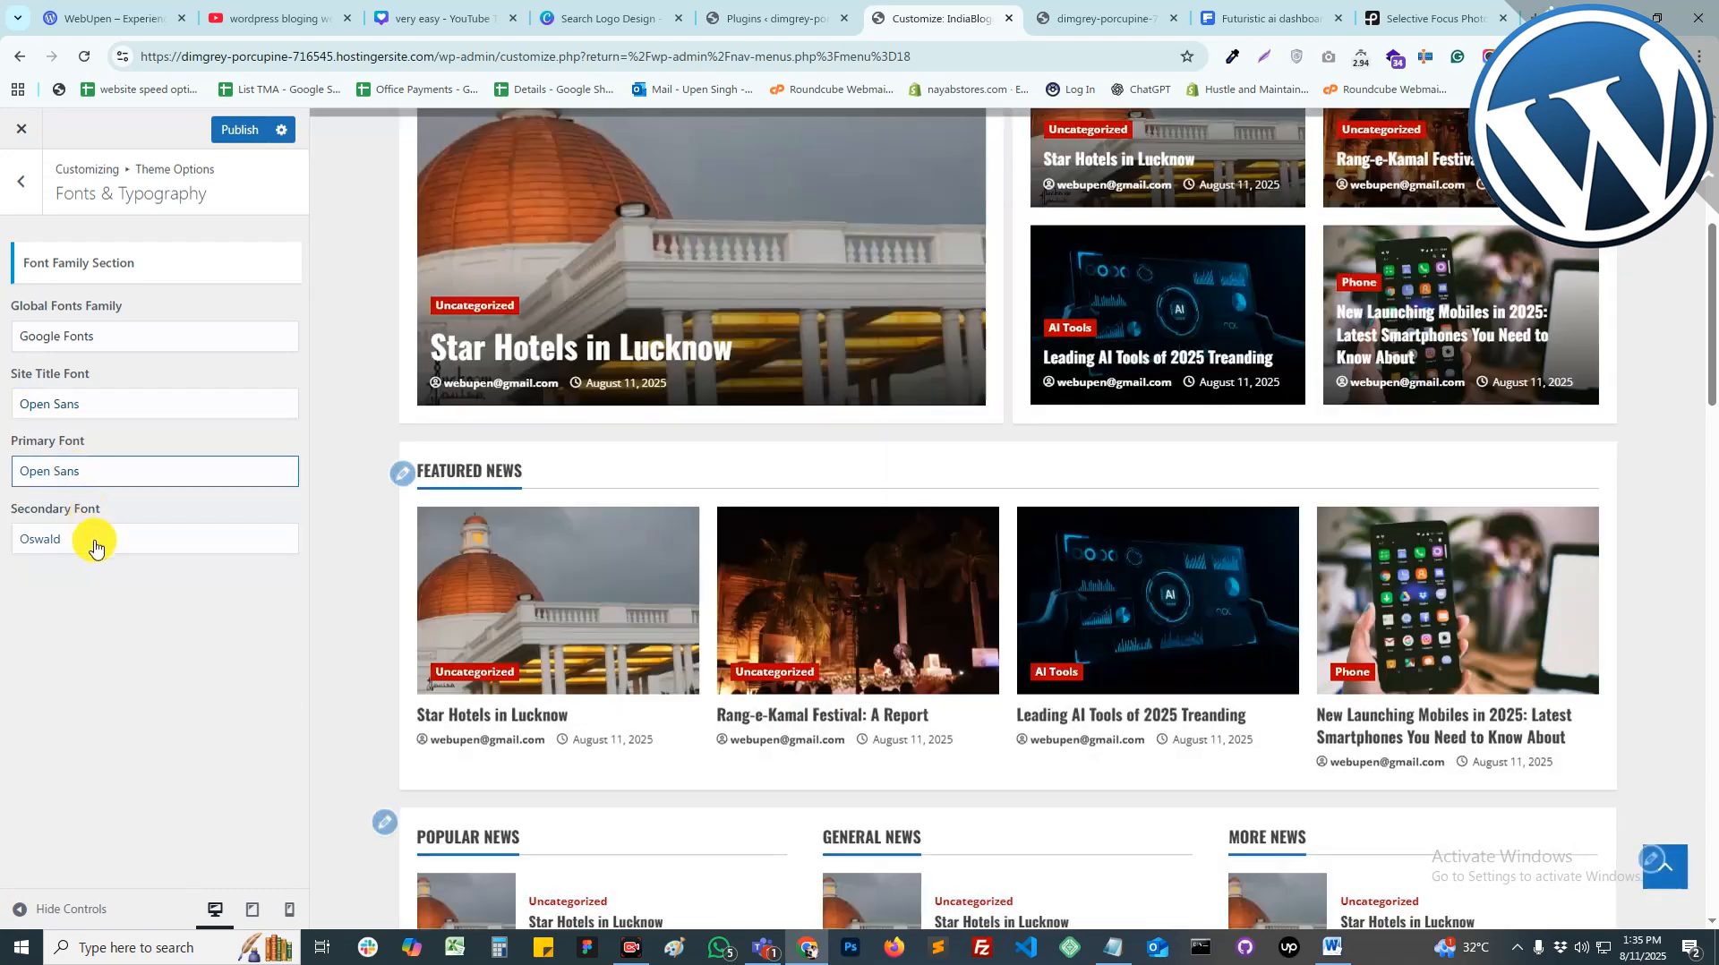
pyautogui.click(89, 541)
pyautogui.click(92, 644)
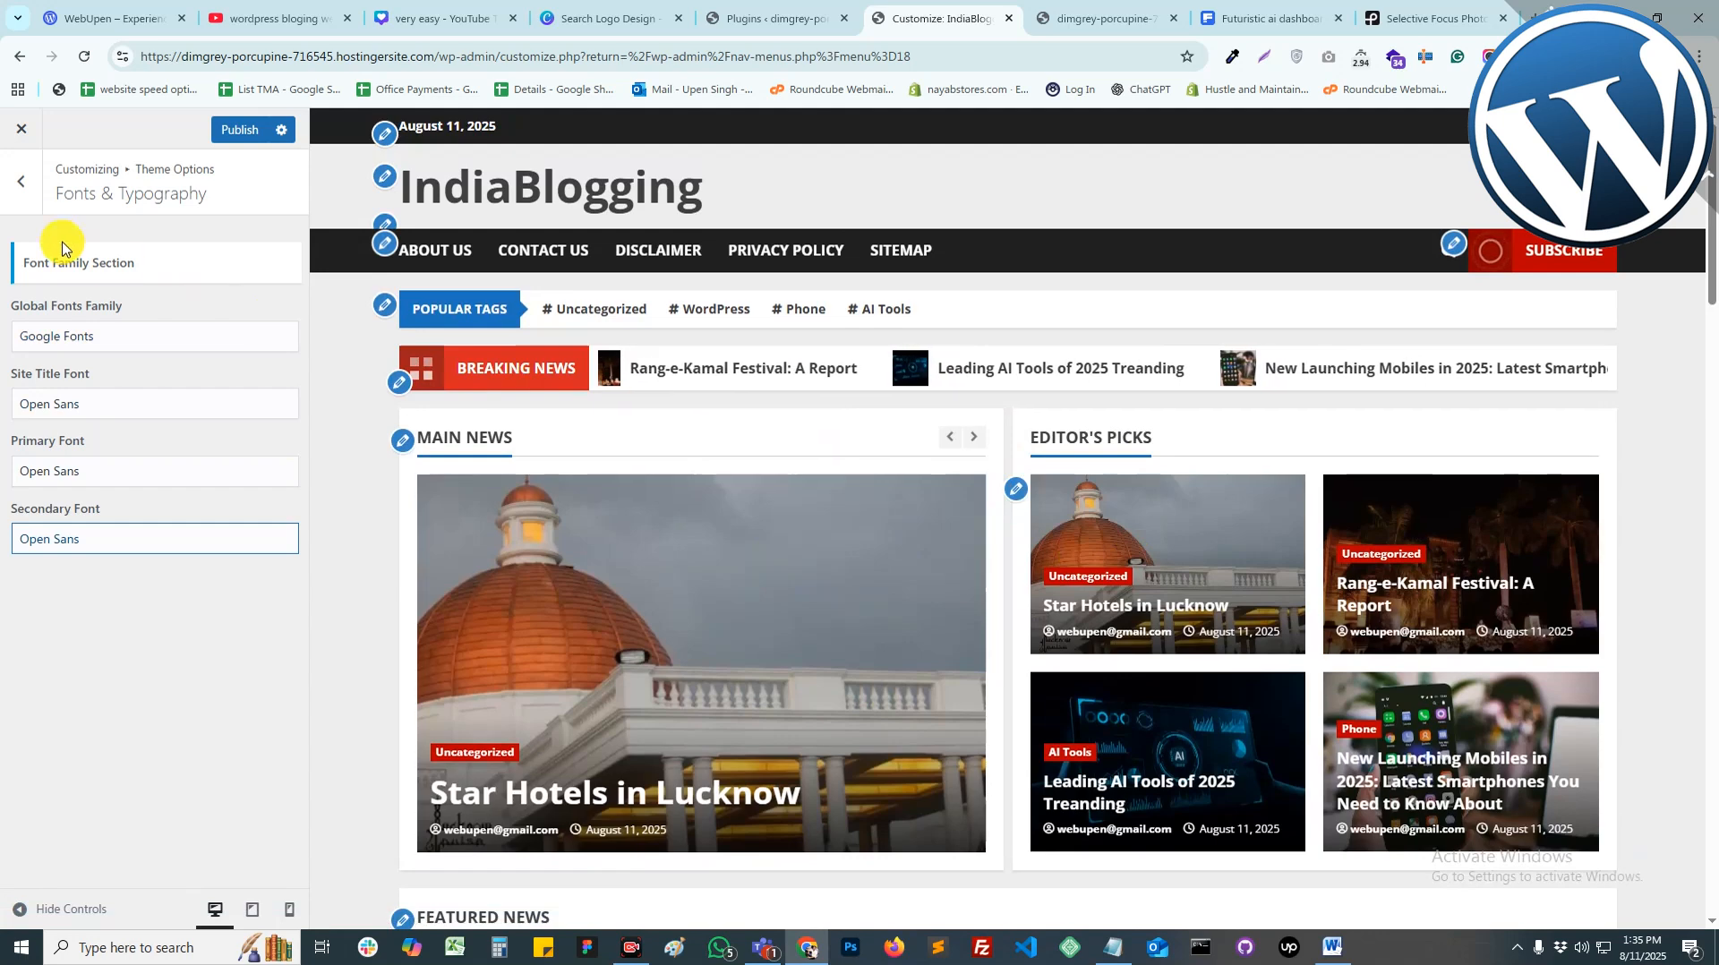
pyautogui.click(239, 129)
# Step: Review the theme's Global Settings and Single Post Settings
pyautogui.click(22, 180)
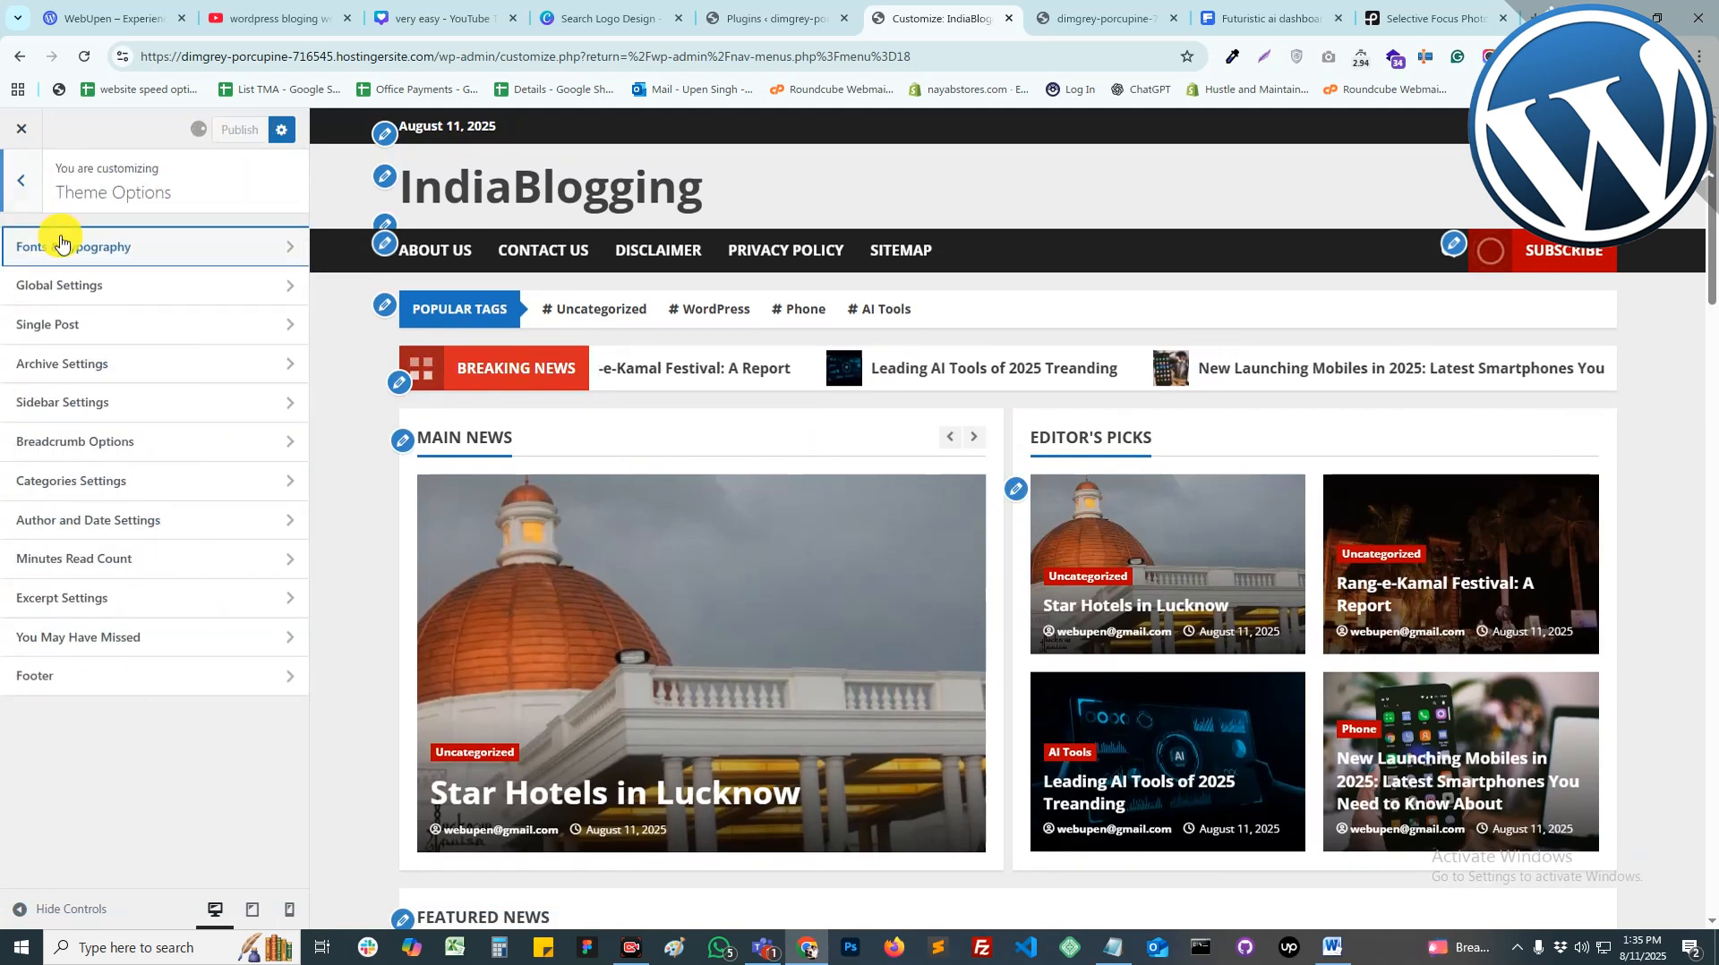
pyautogui.click(68, 286)
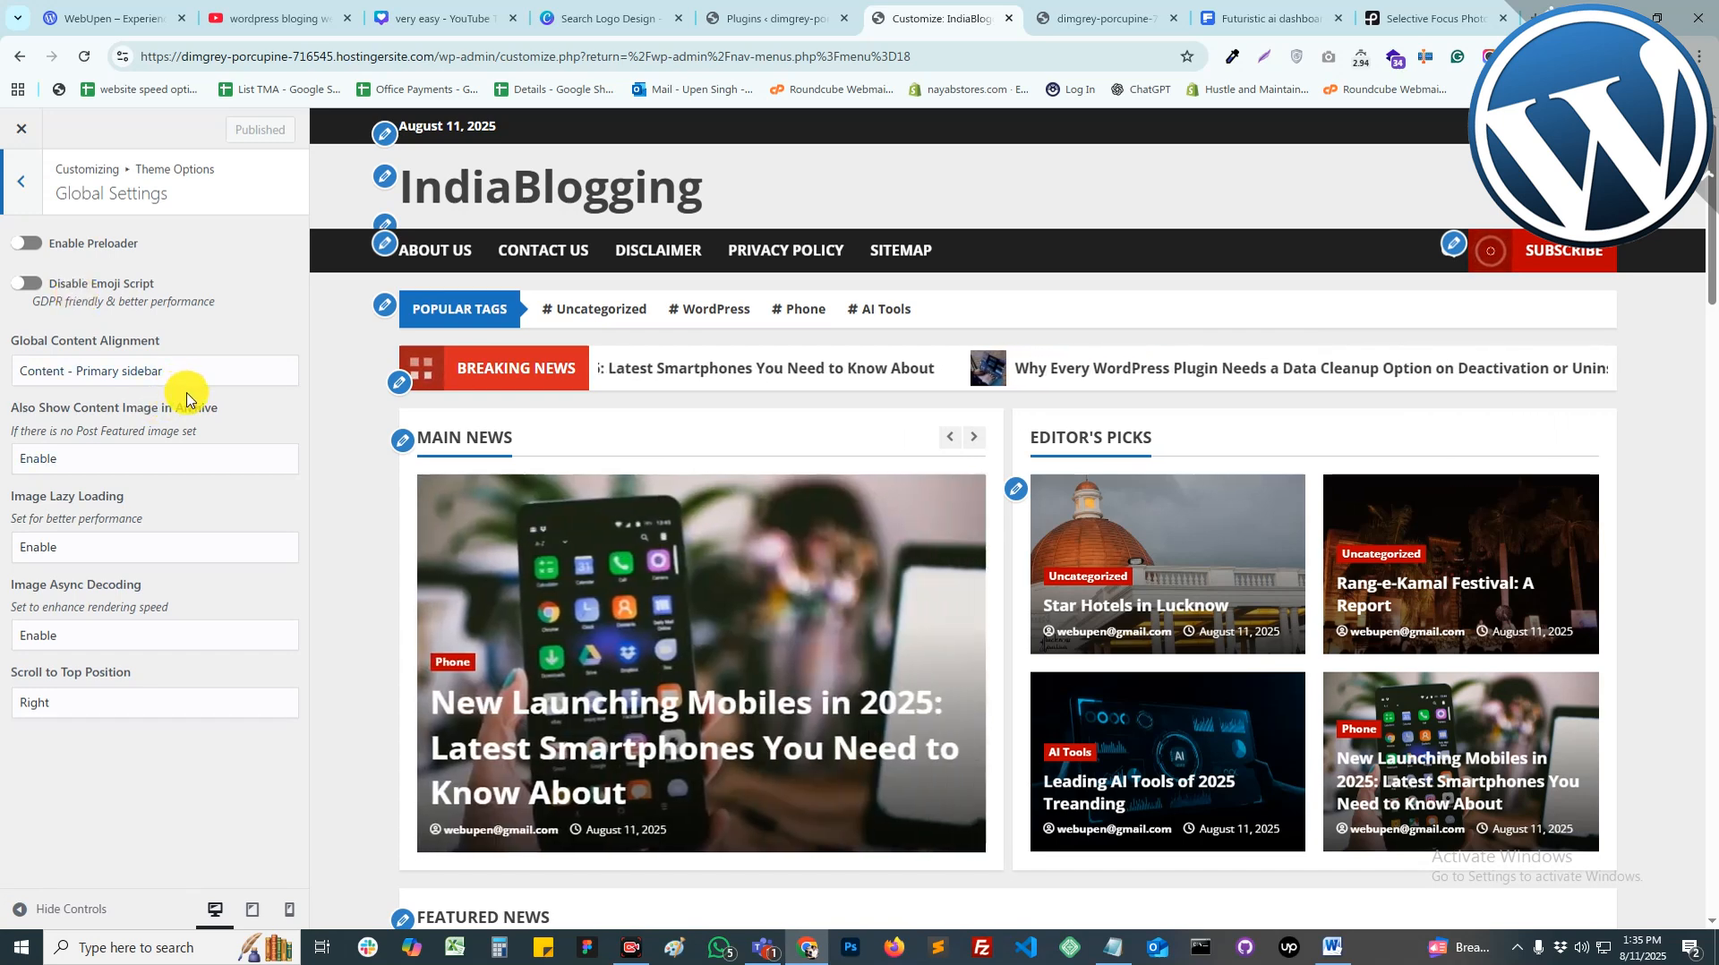
pyautogui.click(20, 183)
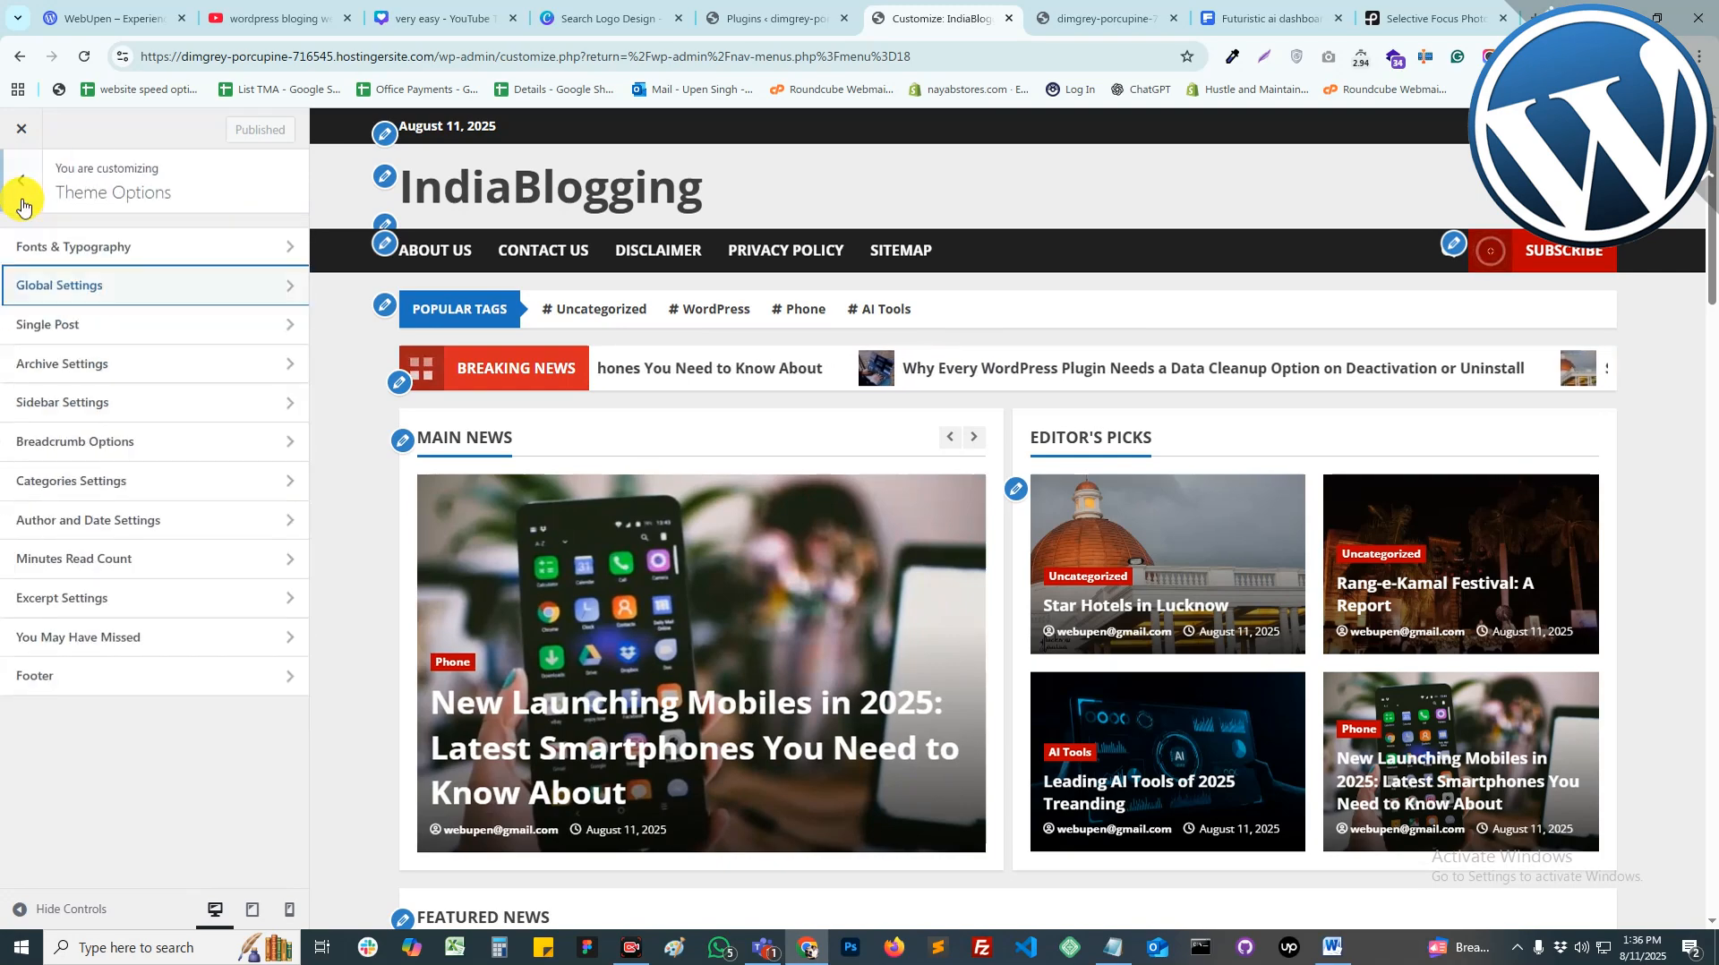
pyautogui.click(80, 326)
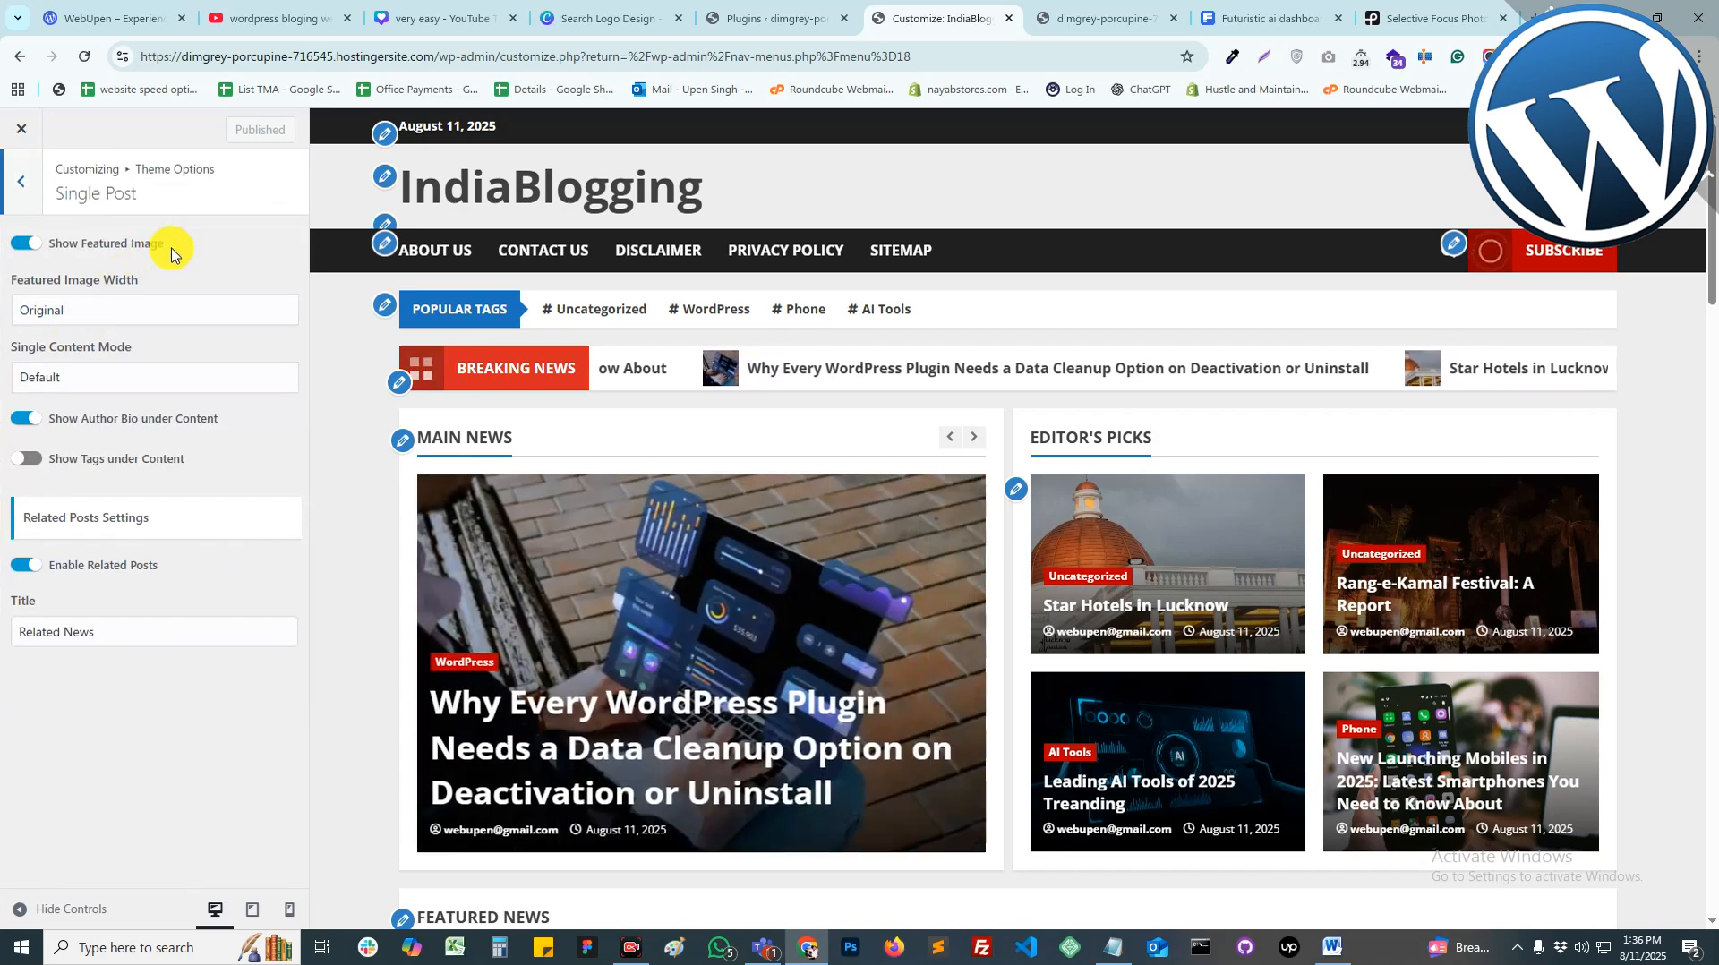
pyautogui.click(21, 181)
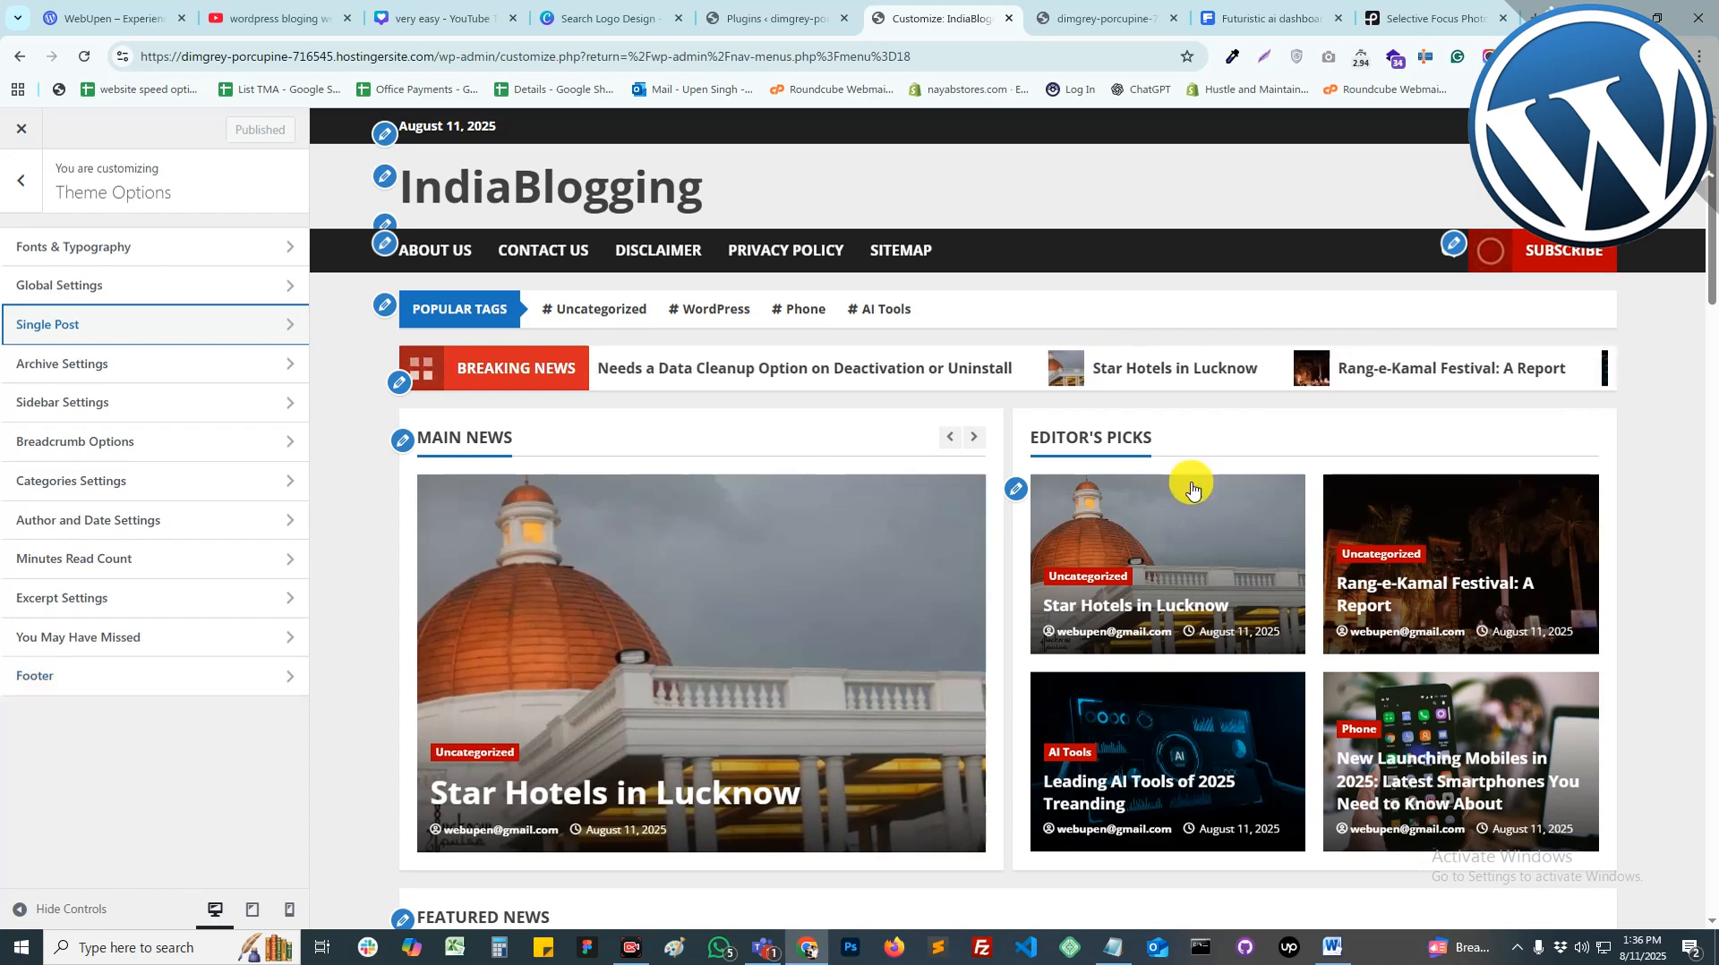
pyautogui.scroll(-4, 1156, 537)
pyautogui.scroll(2, 1136, 567)
pyautogui.scroll(2, 1136, 573)
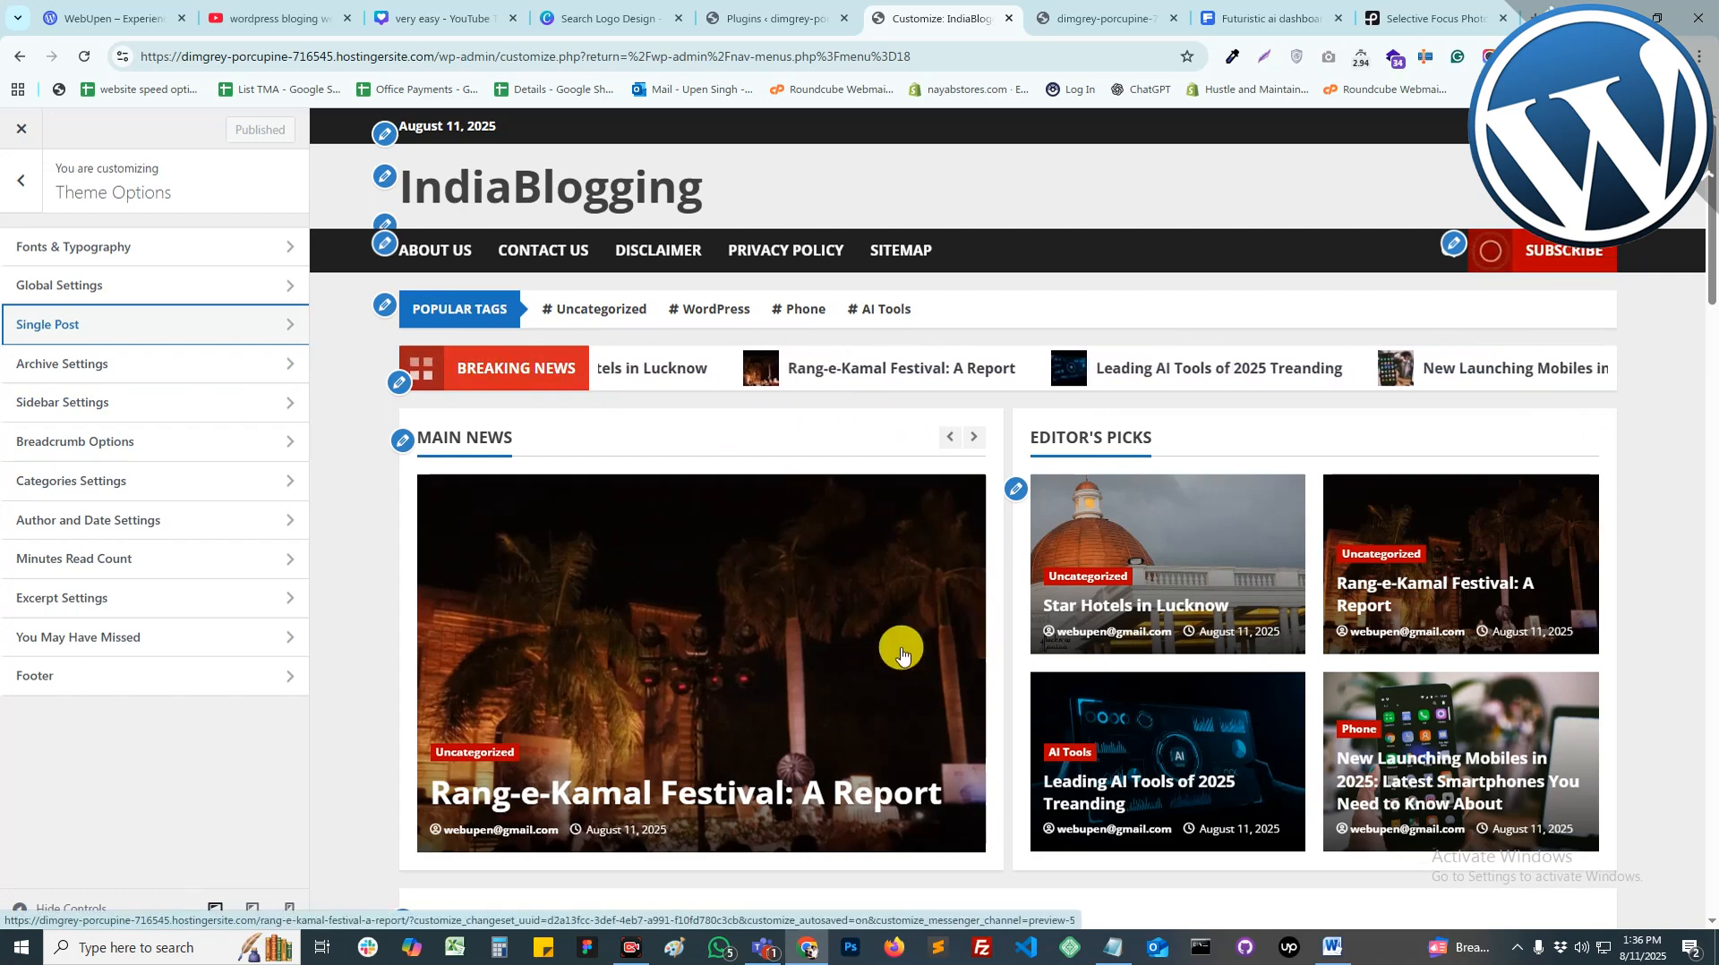
pyautogui.scroll(-4, 1248, 576)
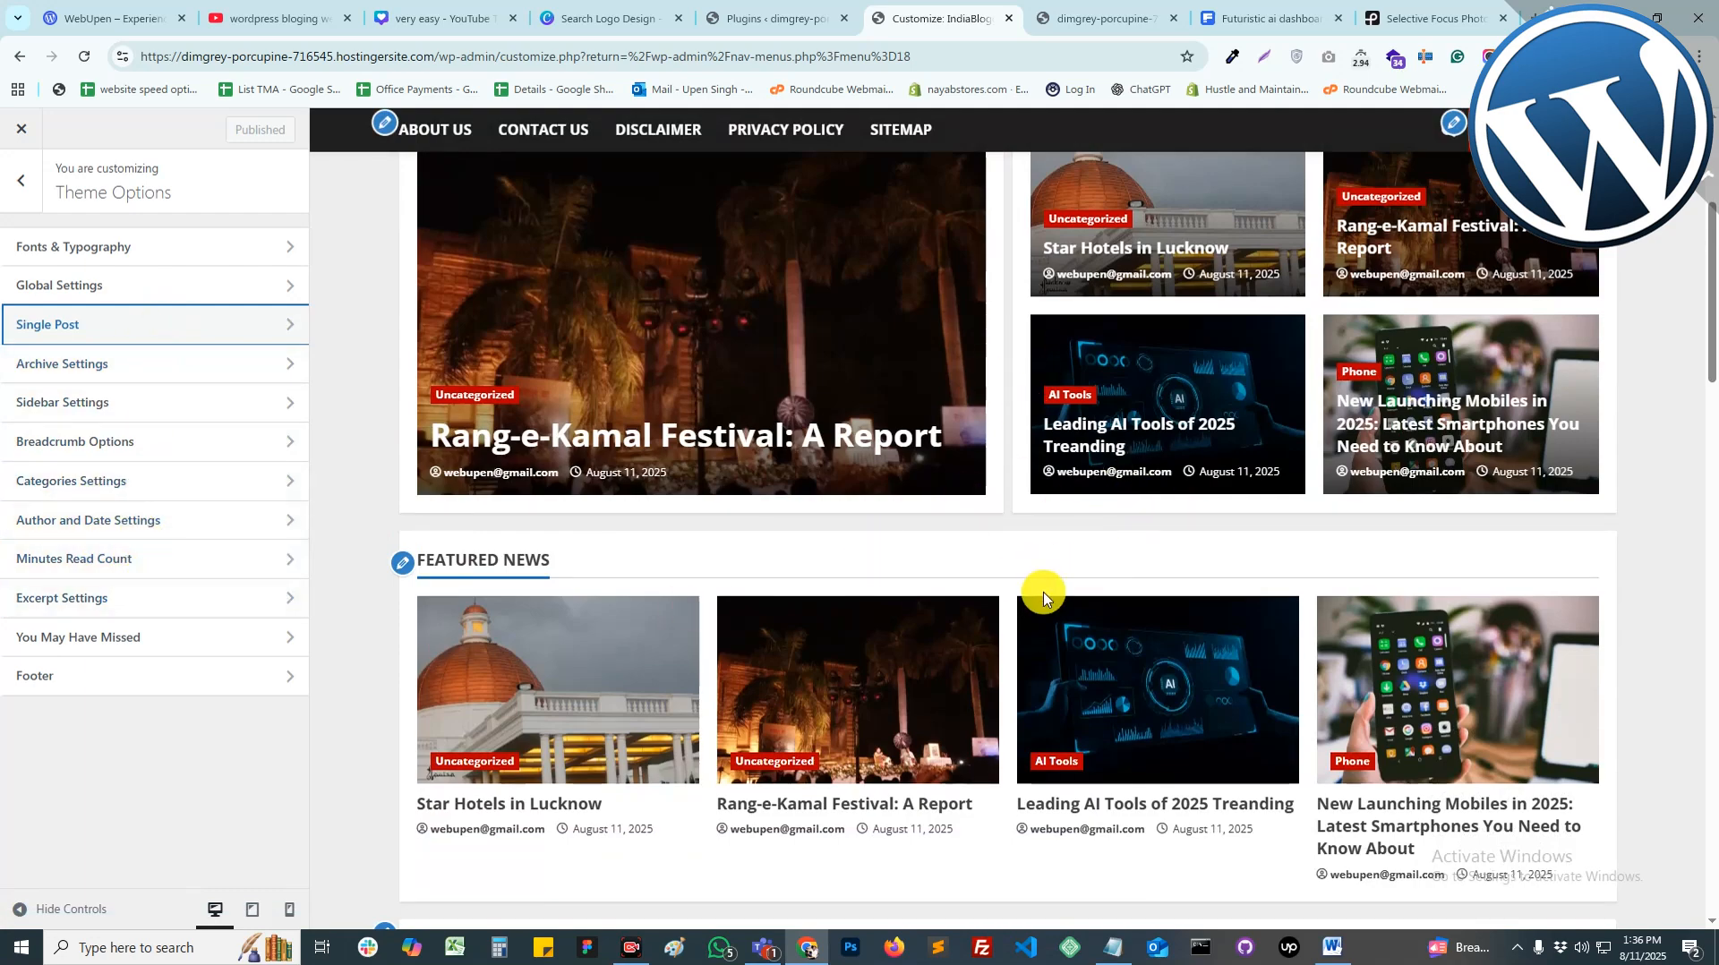
pyautogui.scroll(4, 1030, 618)
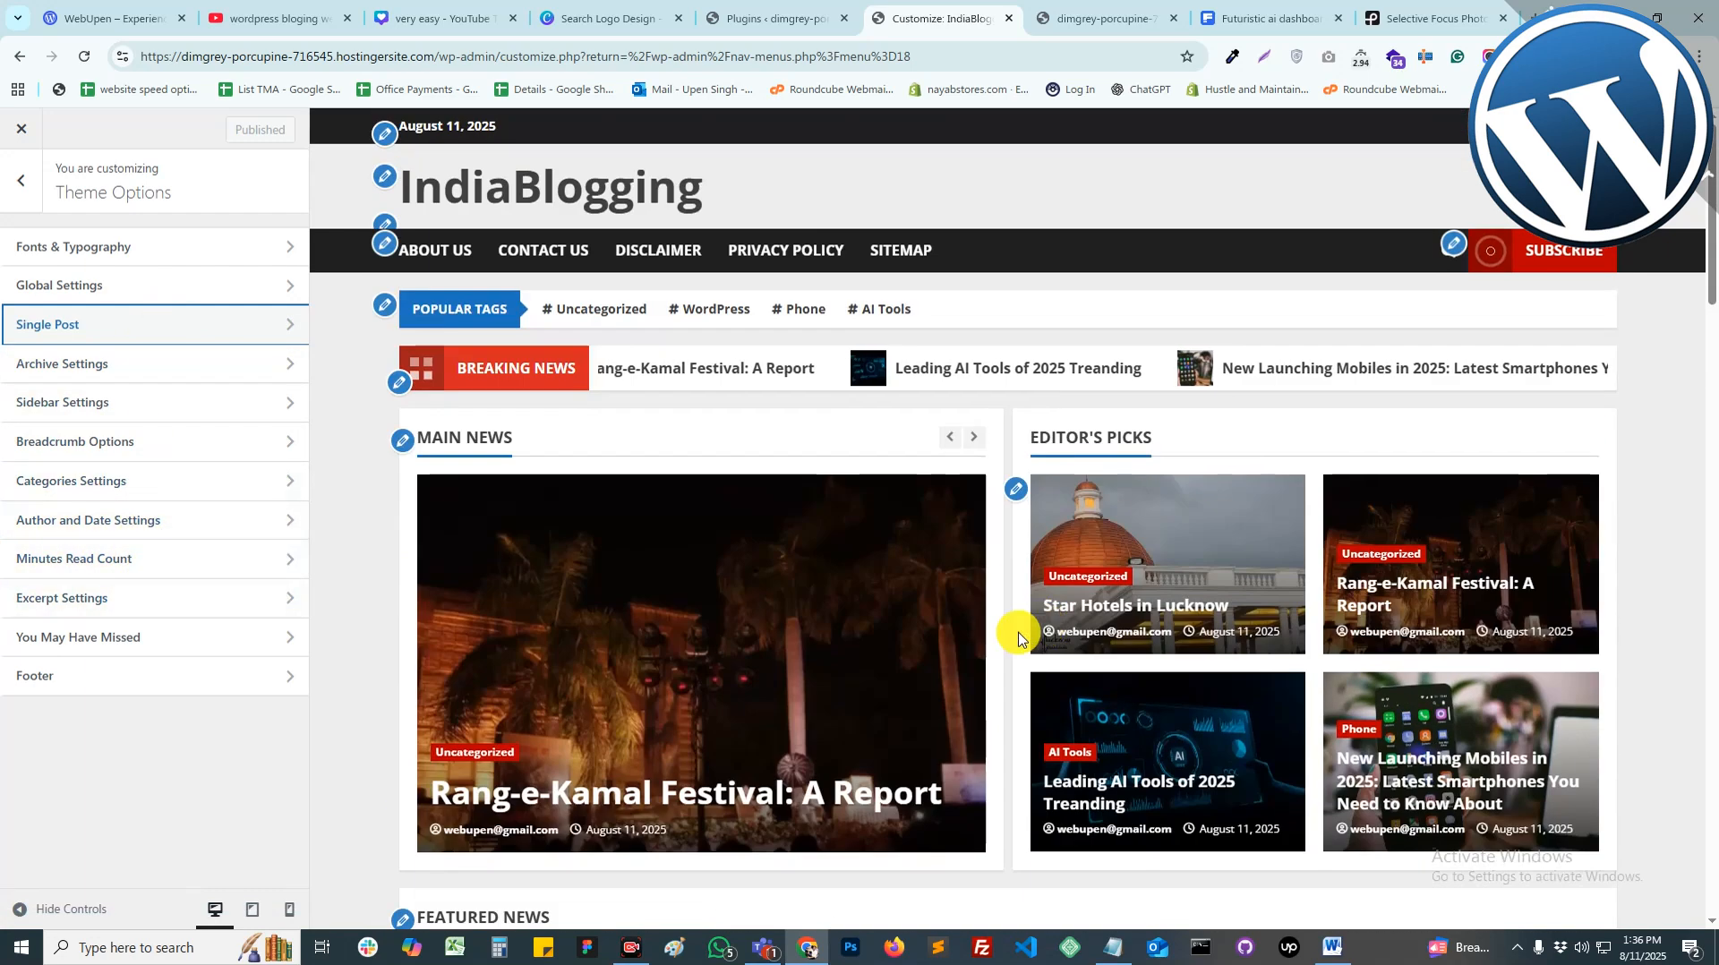
# Step: Review the Sidebar, Archive, Breadcrumb and Categories settings, then return to the top-level sections
pyautogui.click(106, 396)
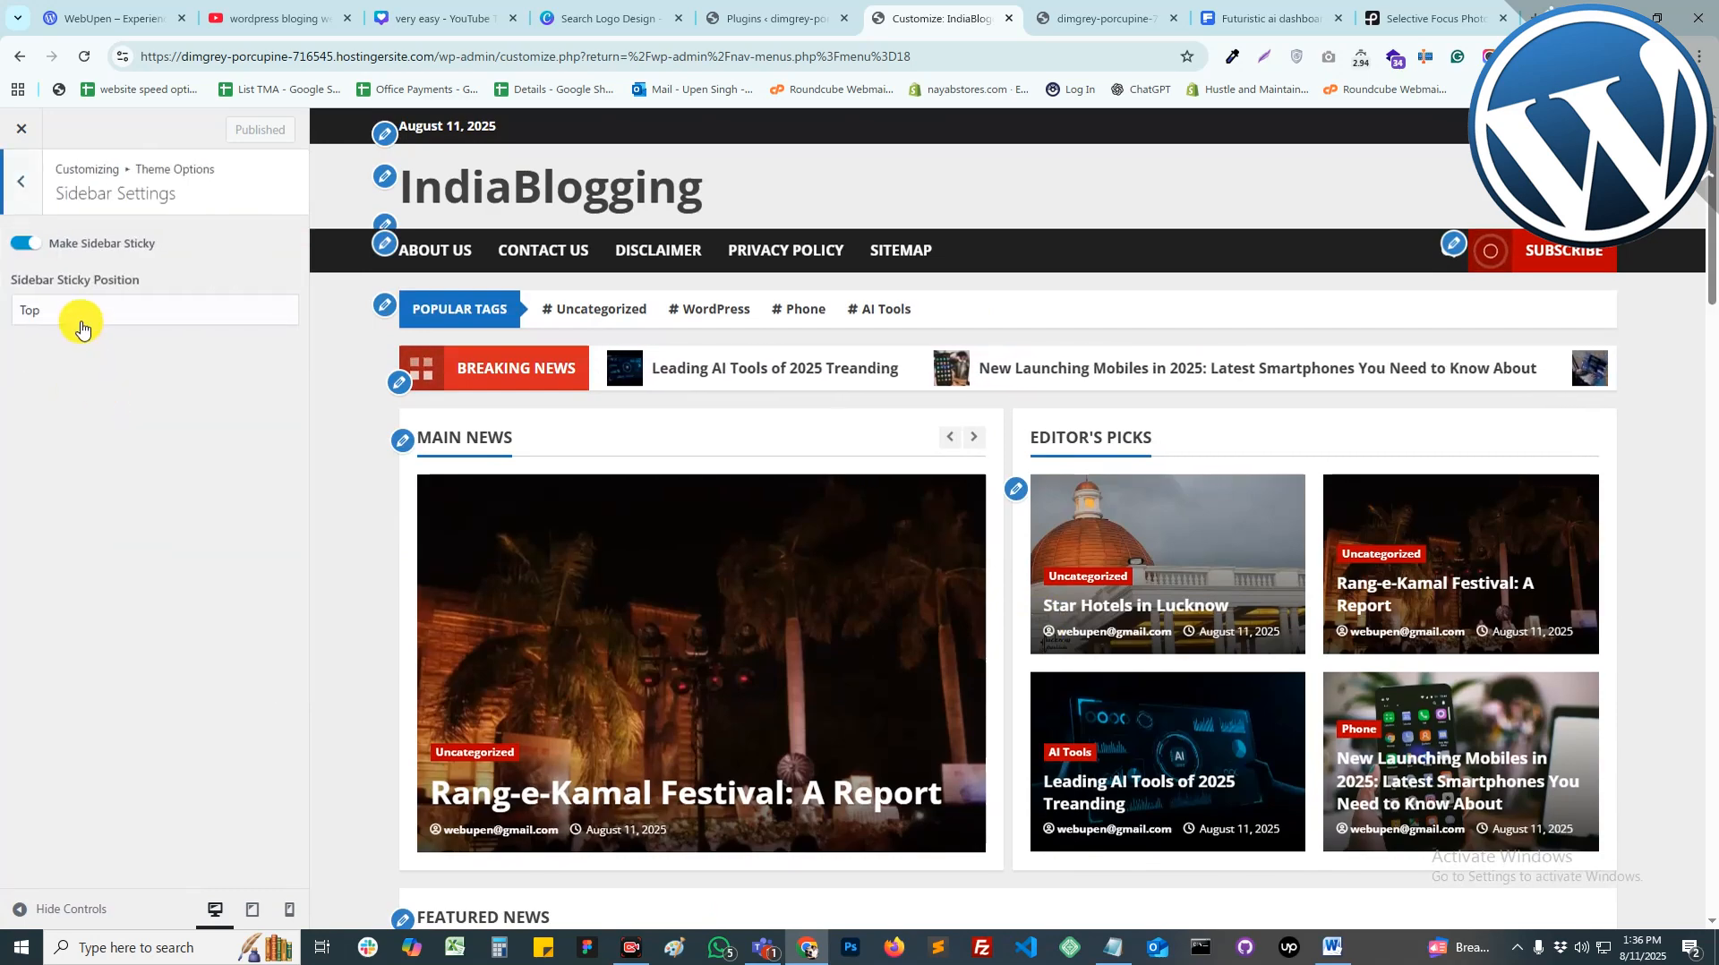
pyautogui.click(33, 213)
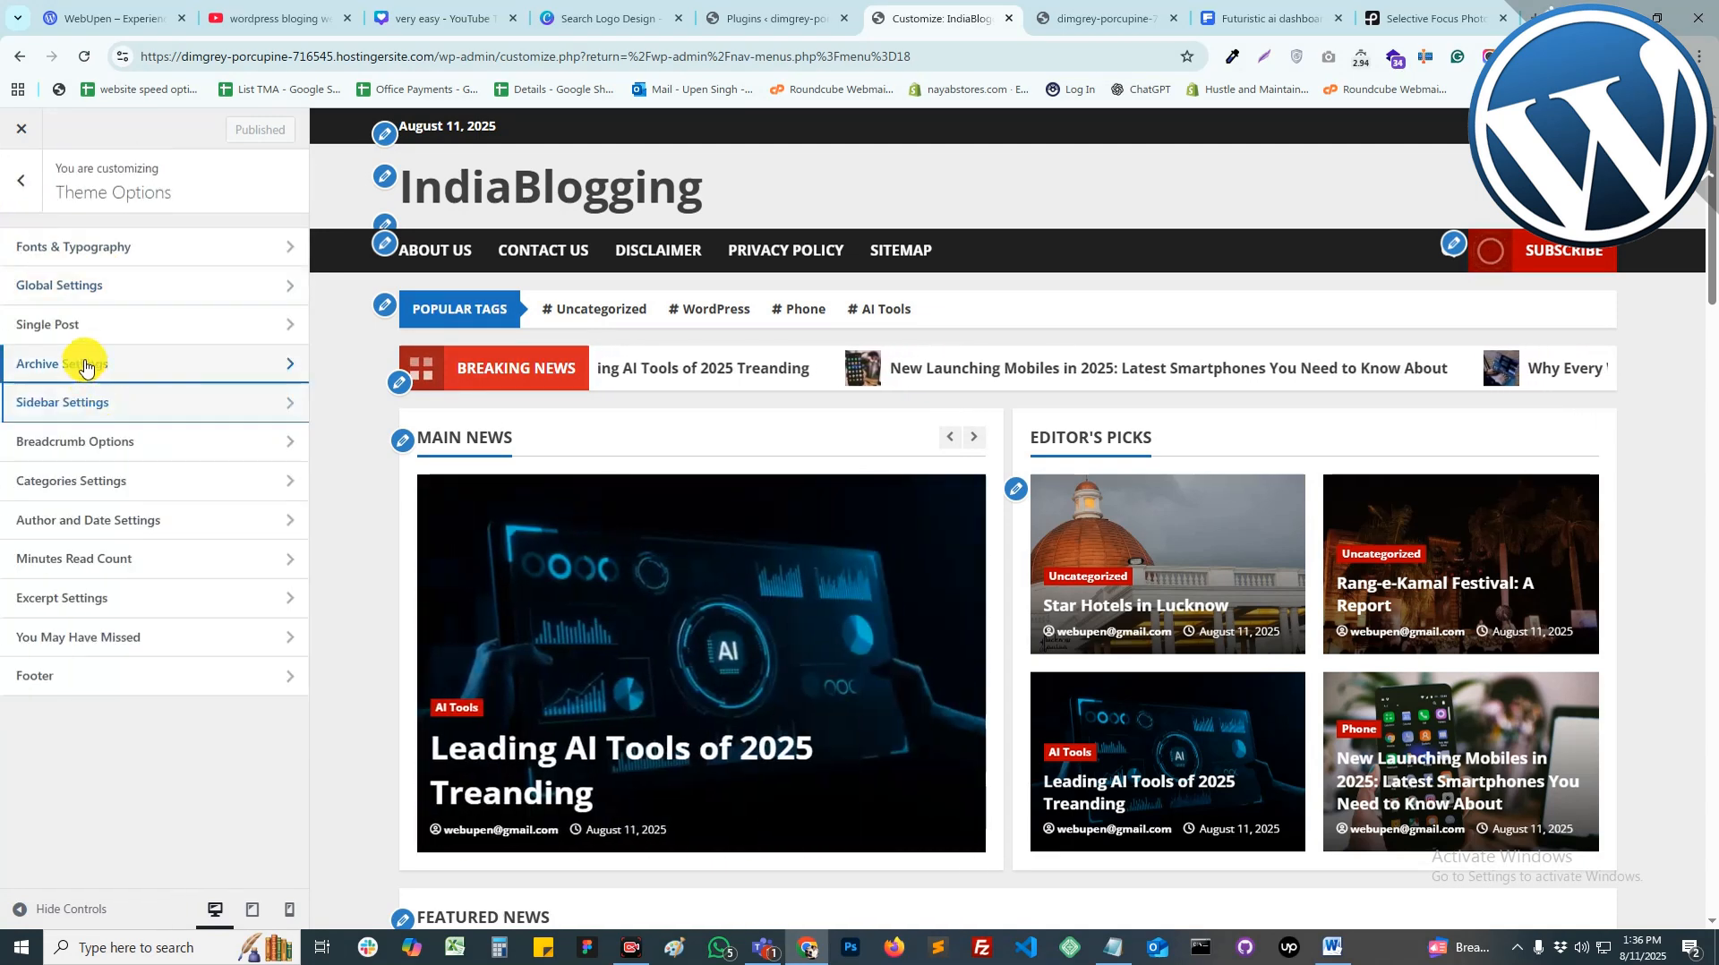
pyautogui.click(90, 364)
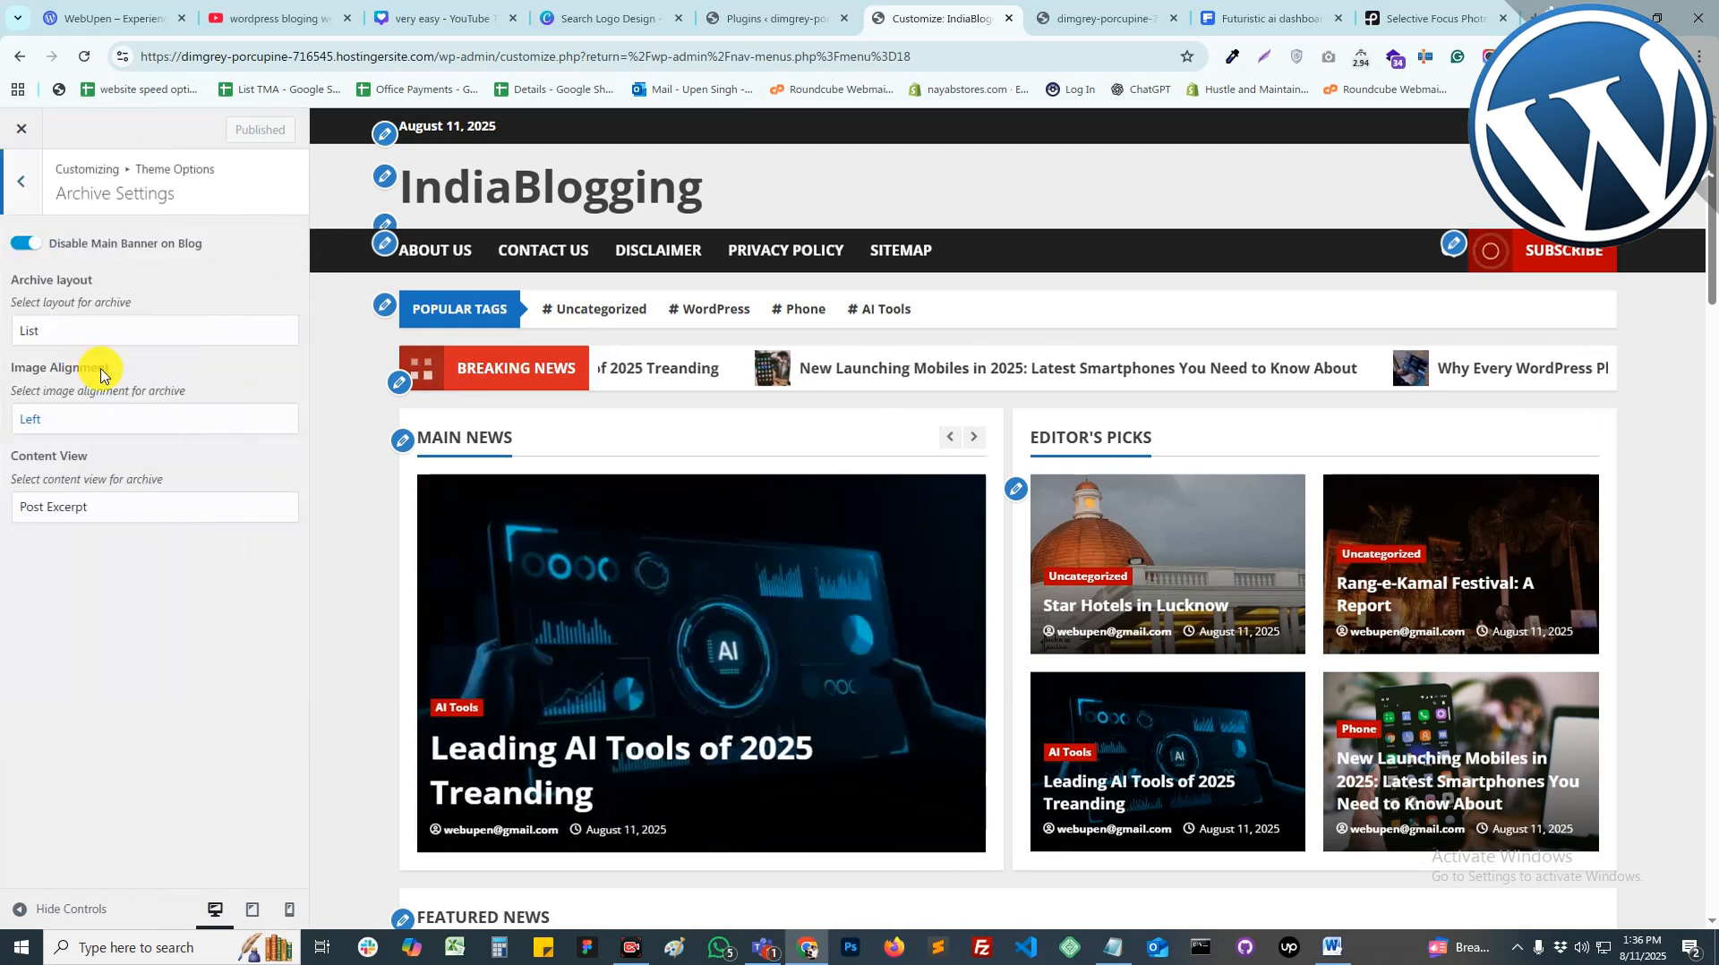
pyautogui.click(22, 188)
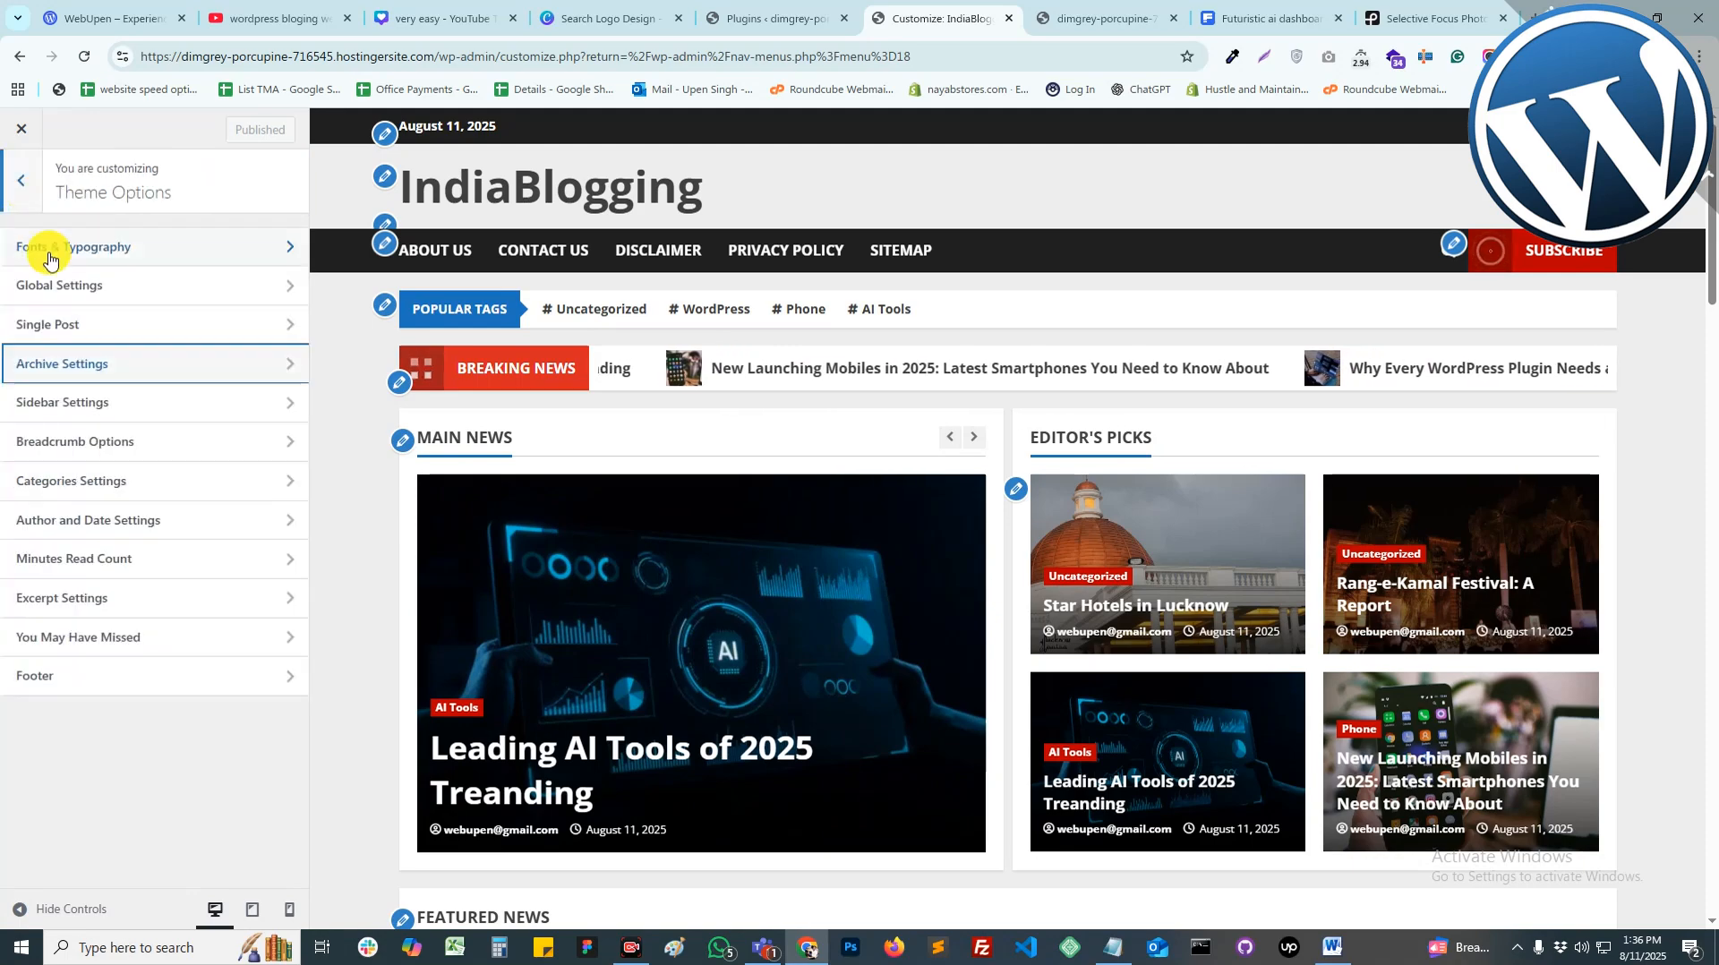
pyautogui.click(106, 442)
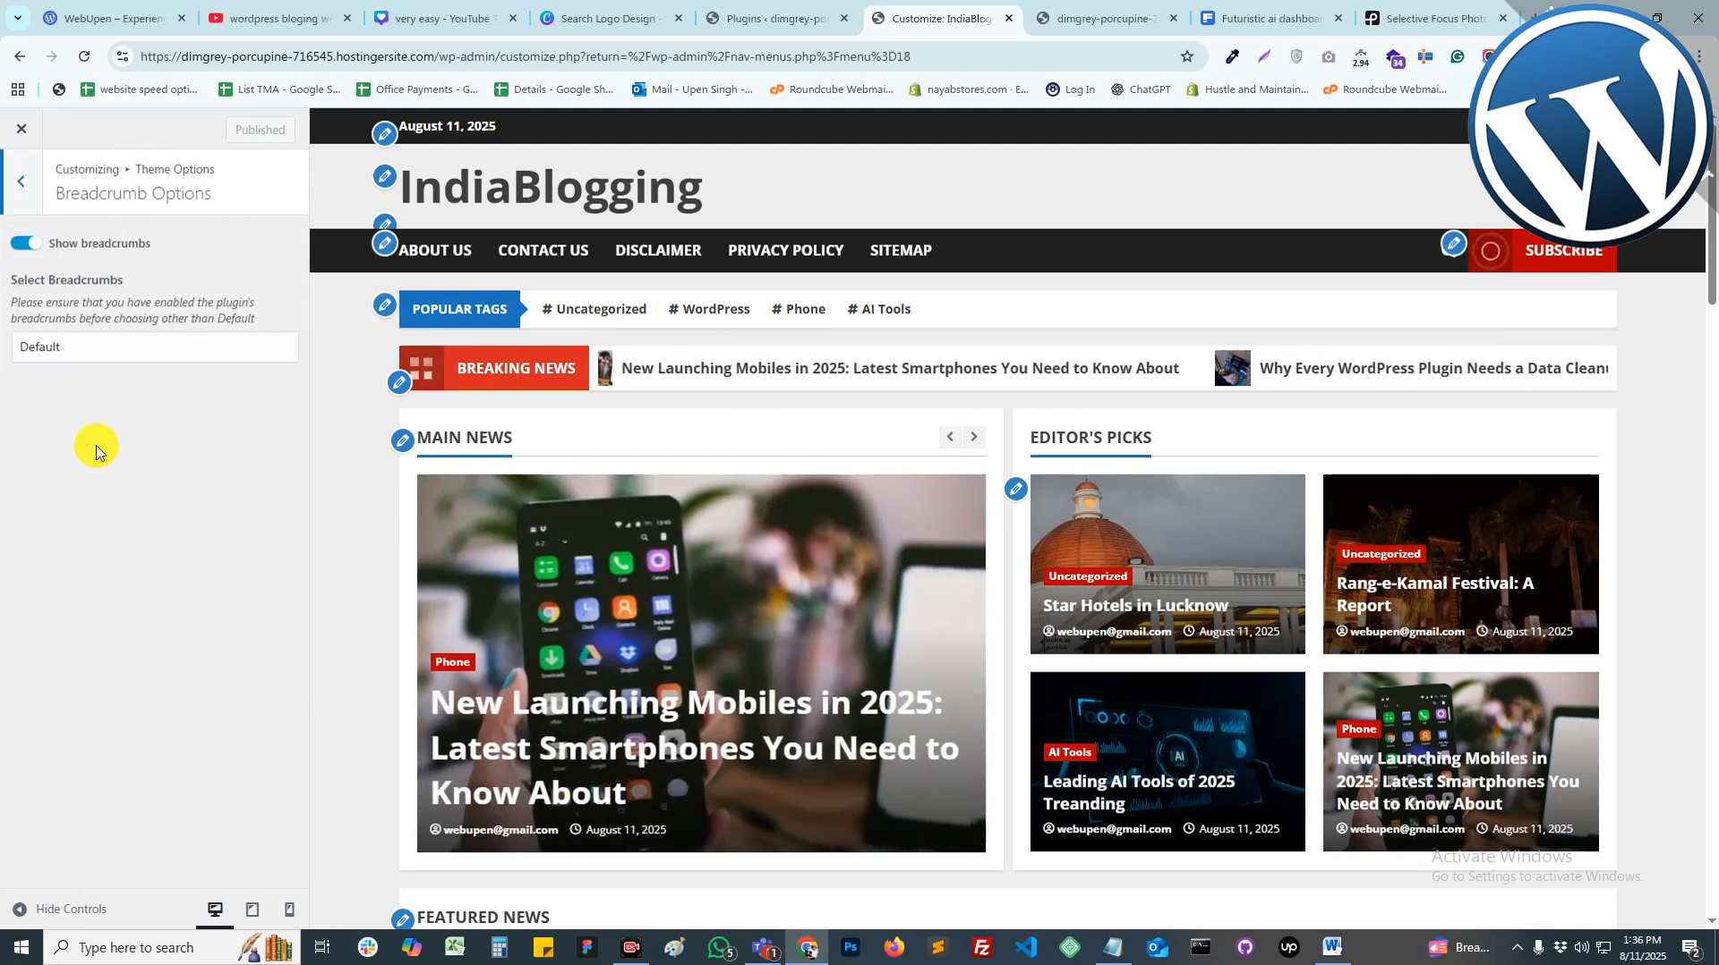
pyautogui.click(20, 190)
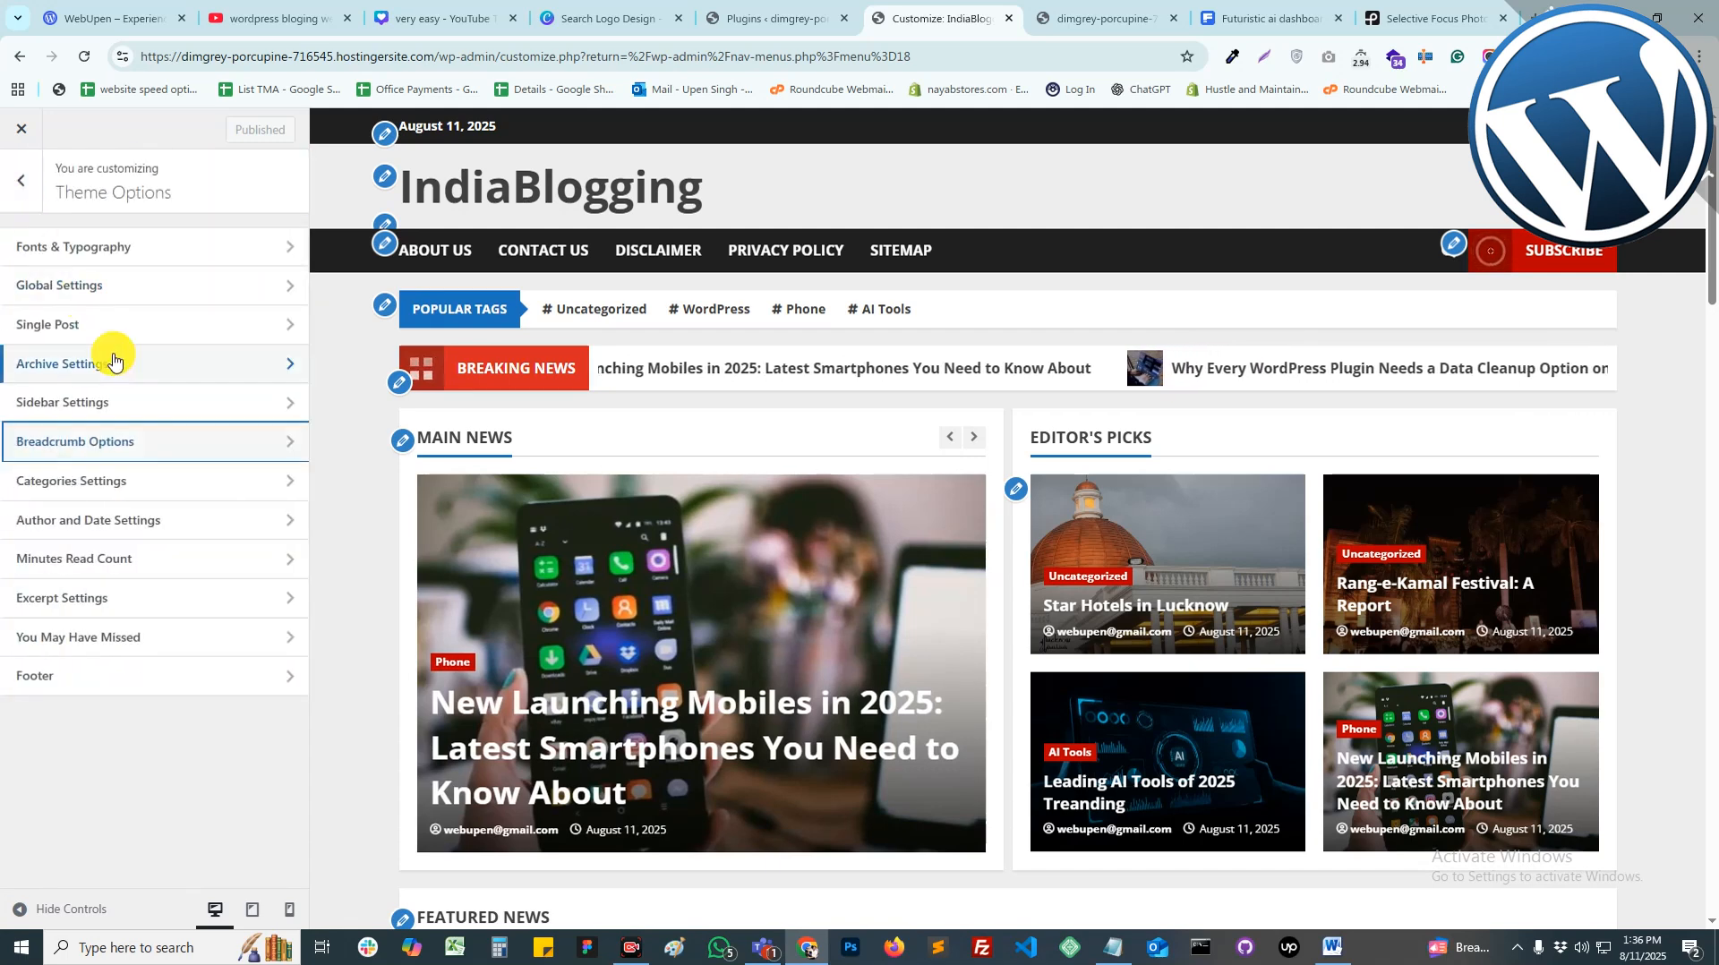
pyautogui.click(116, 481)
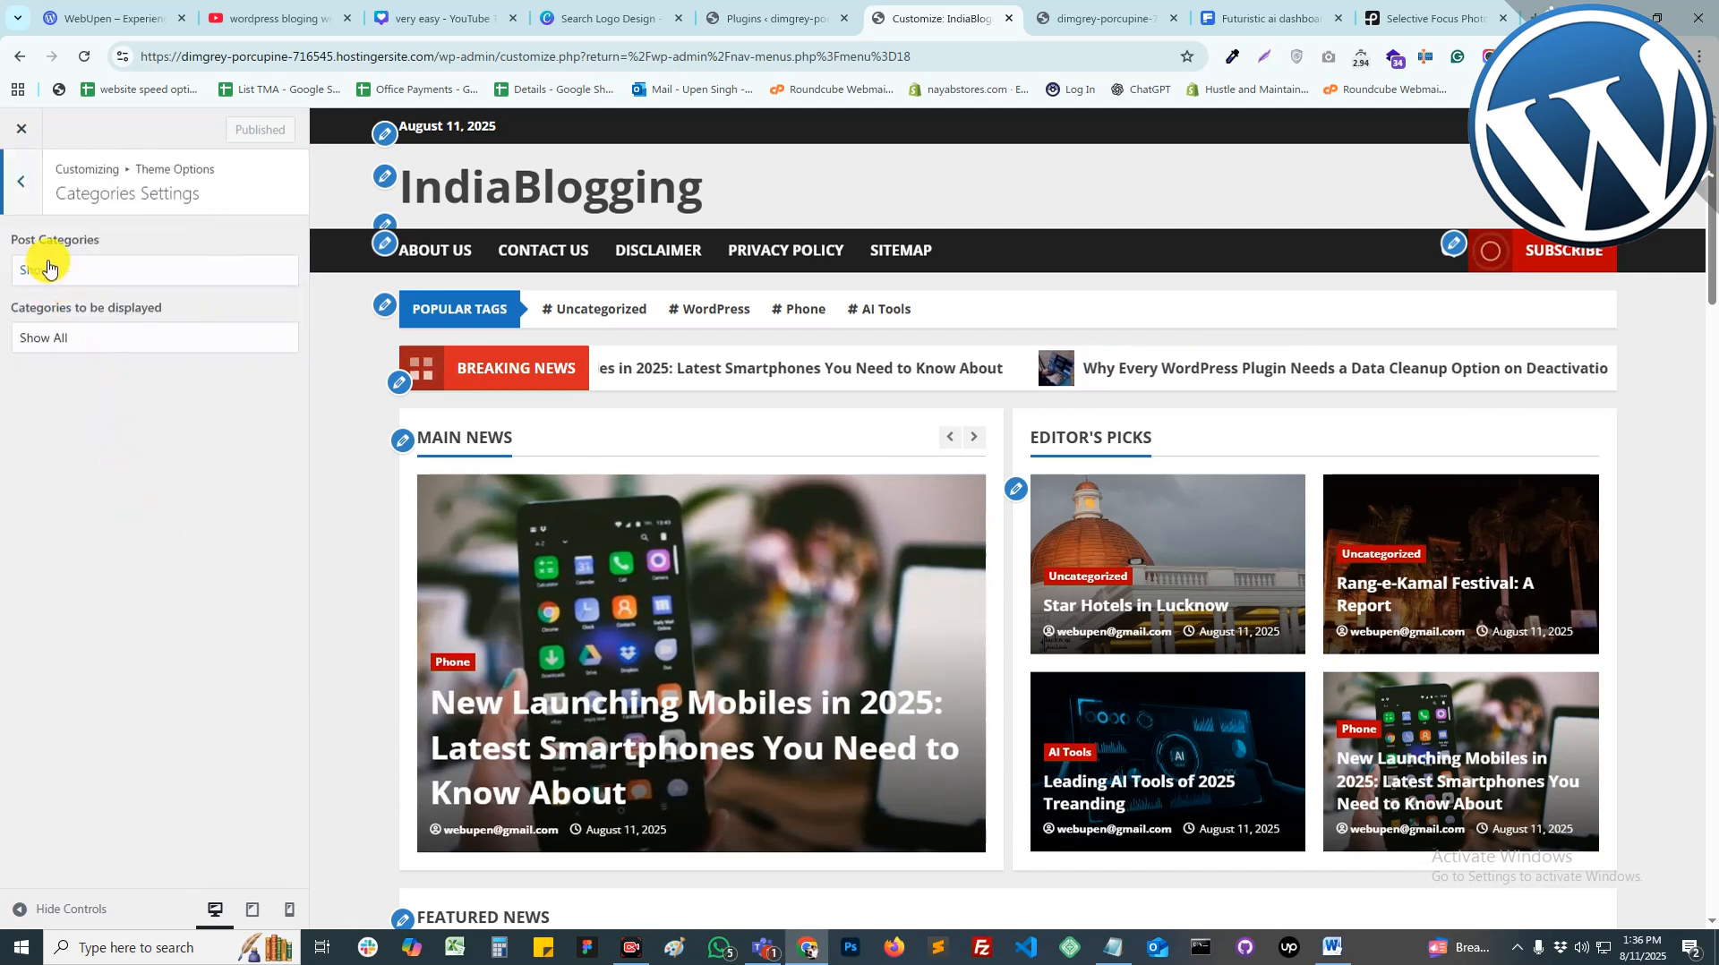
pyautogui.click(18, 195)
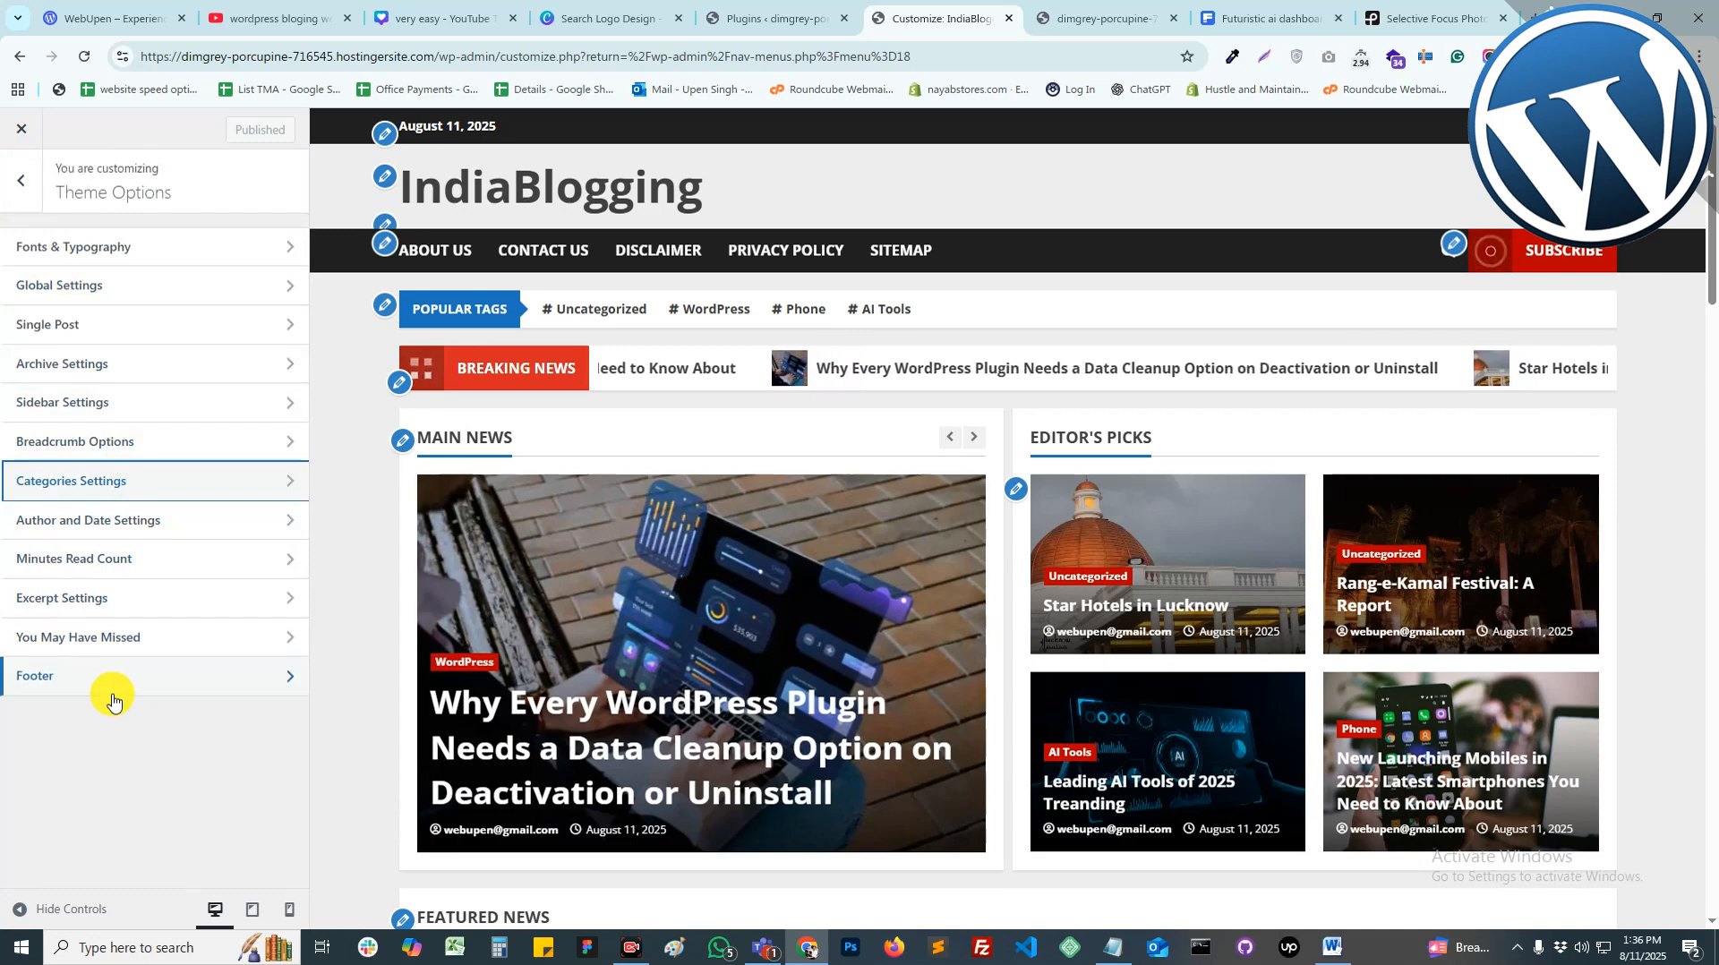
pyautogui.click(22, 188)
pyautogui.scroll(-8, 967, 721)
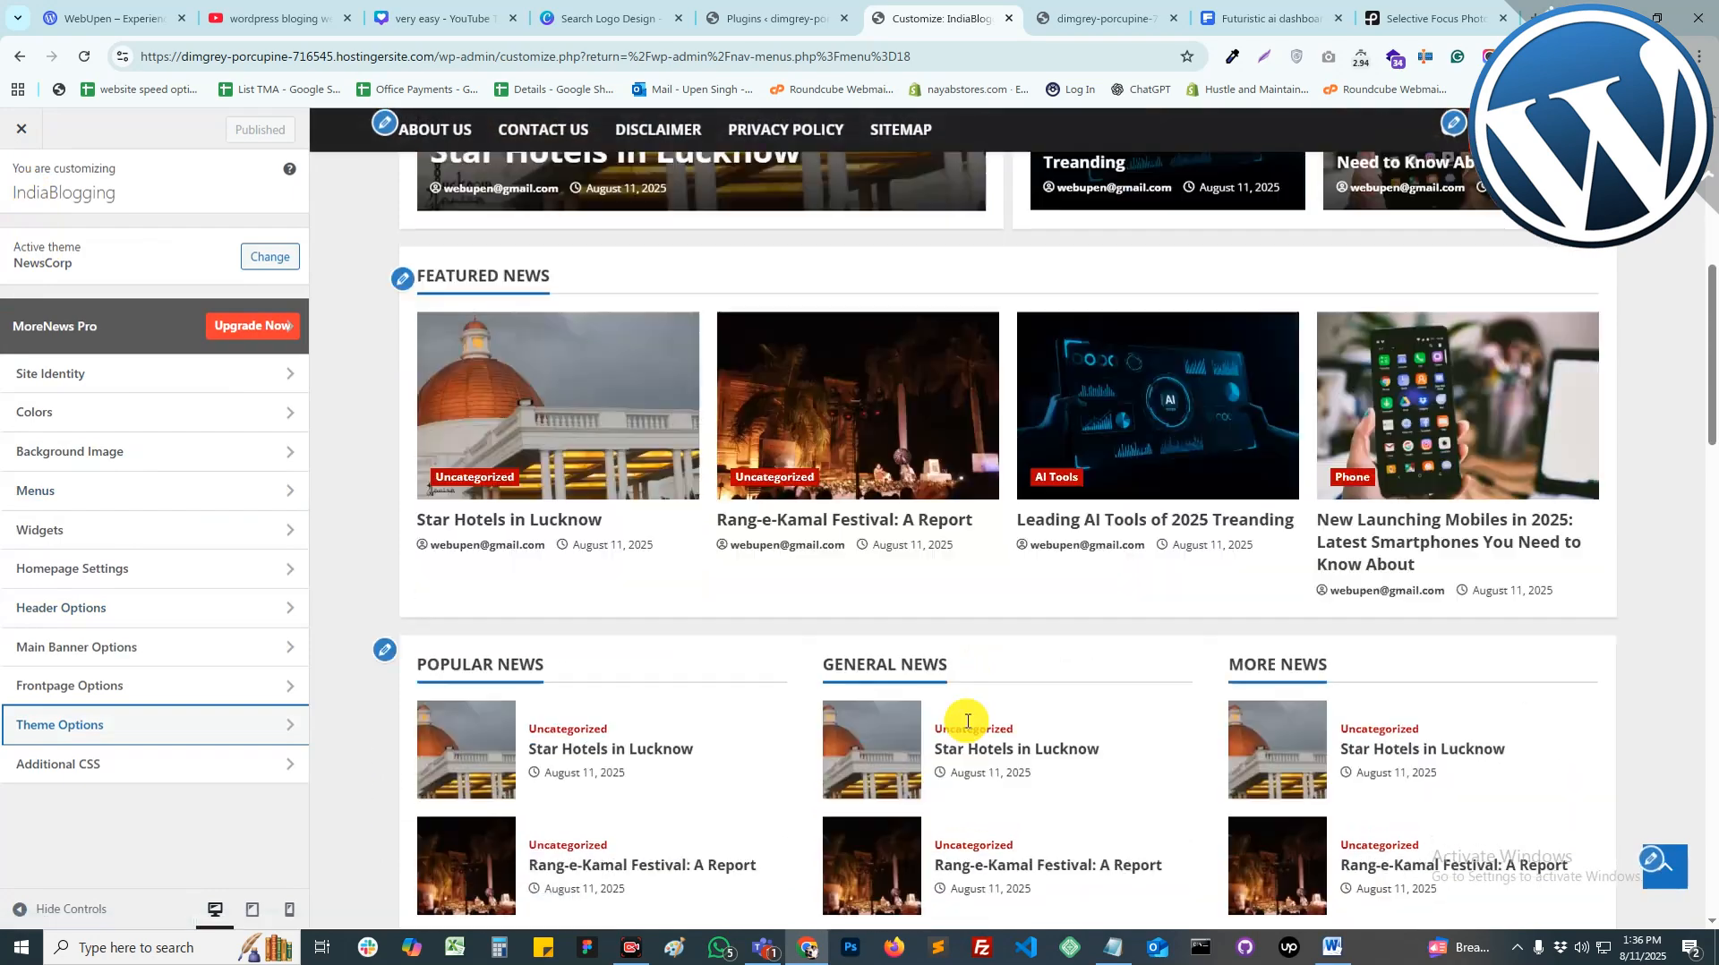
pyautogui.click(99, 686)
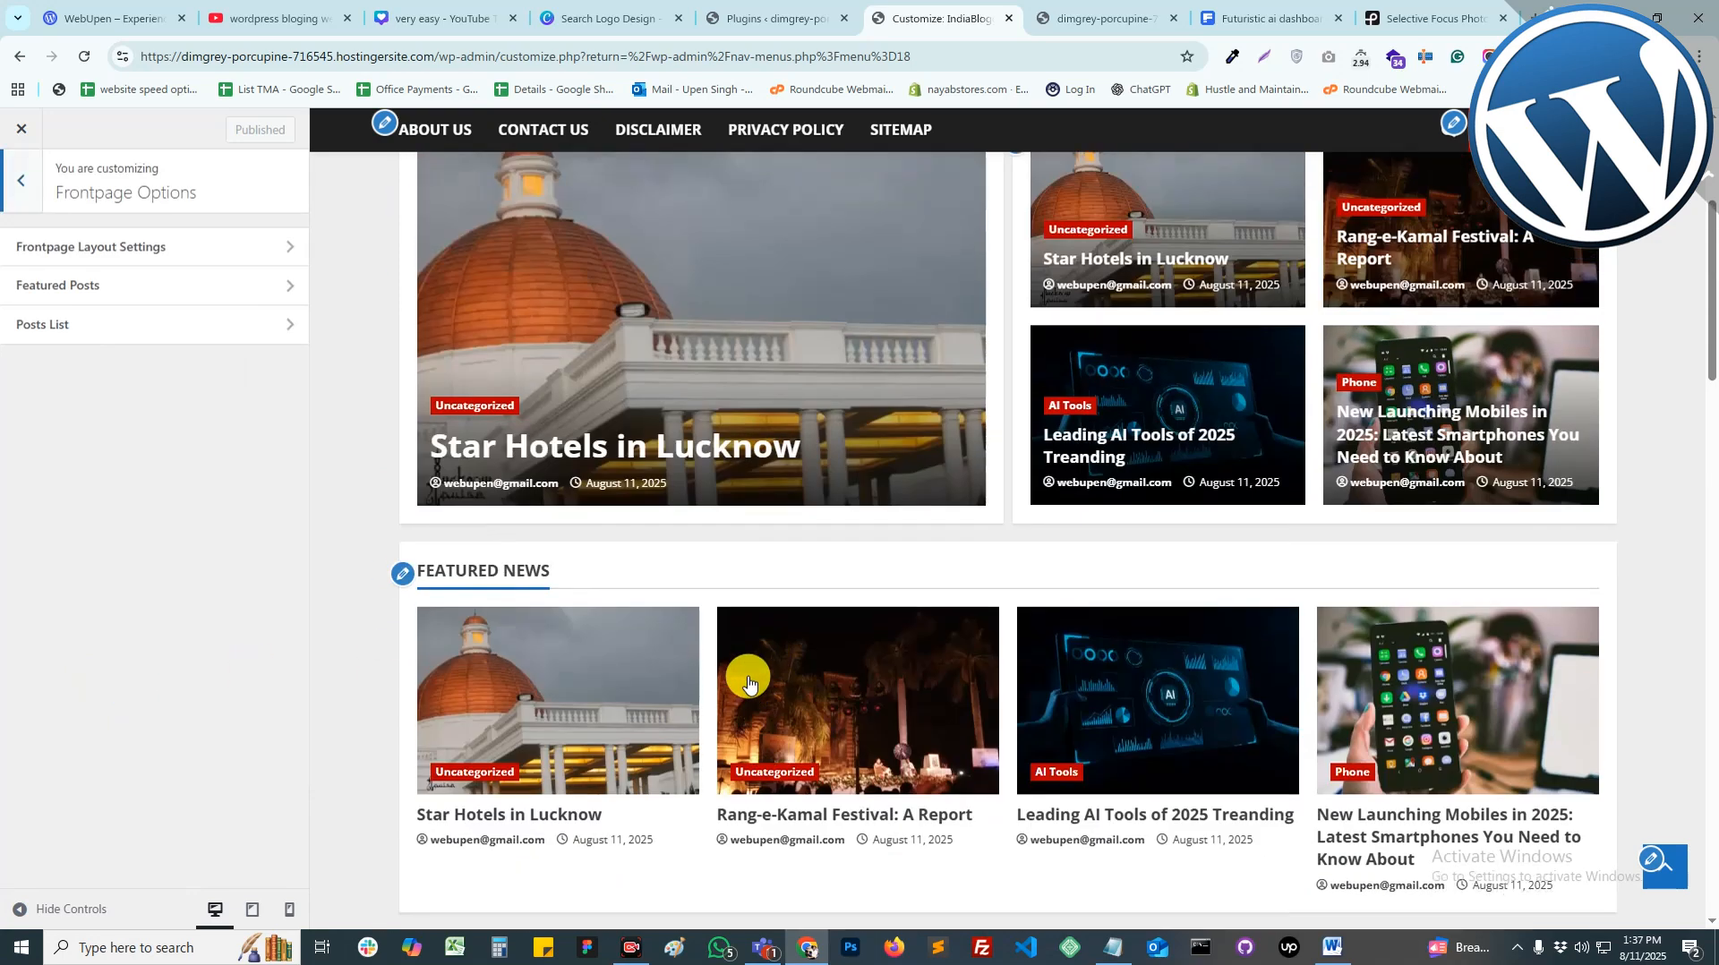
pyautogui.scroll(4, 748, 683)
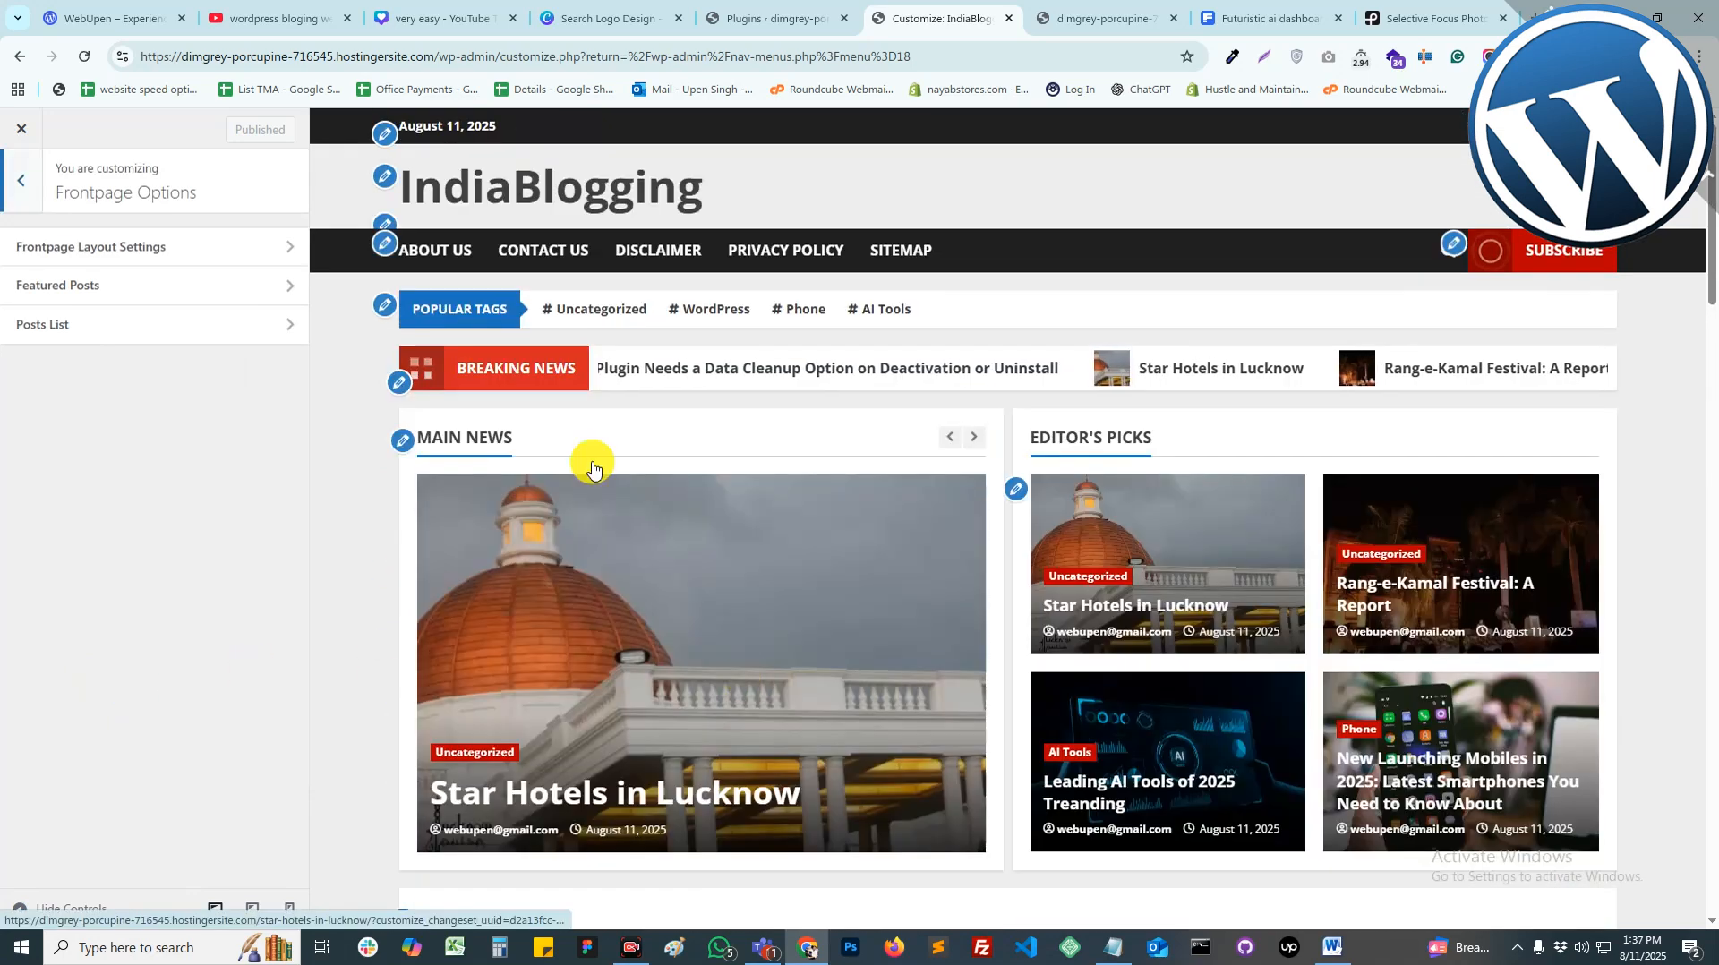
pyautogui.click(94, 258)
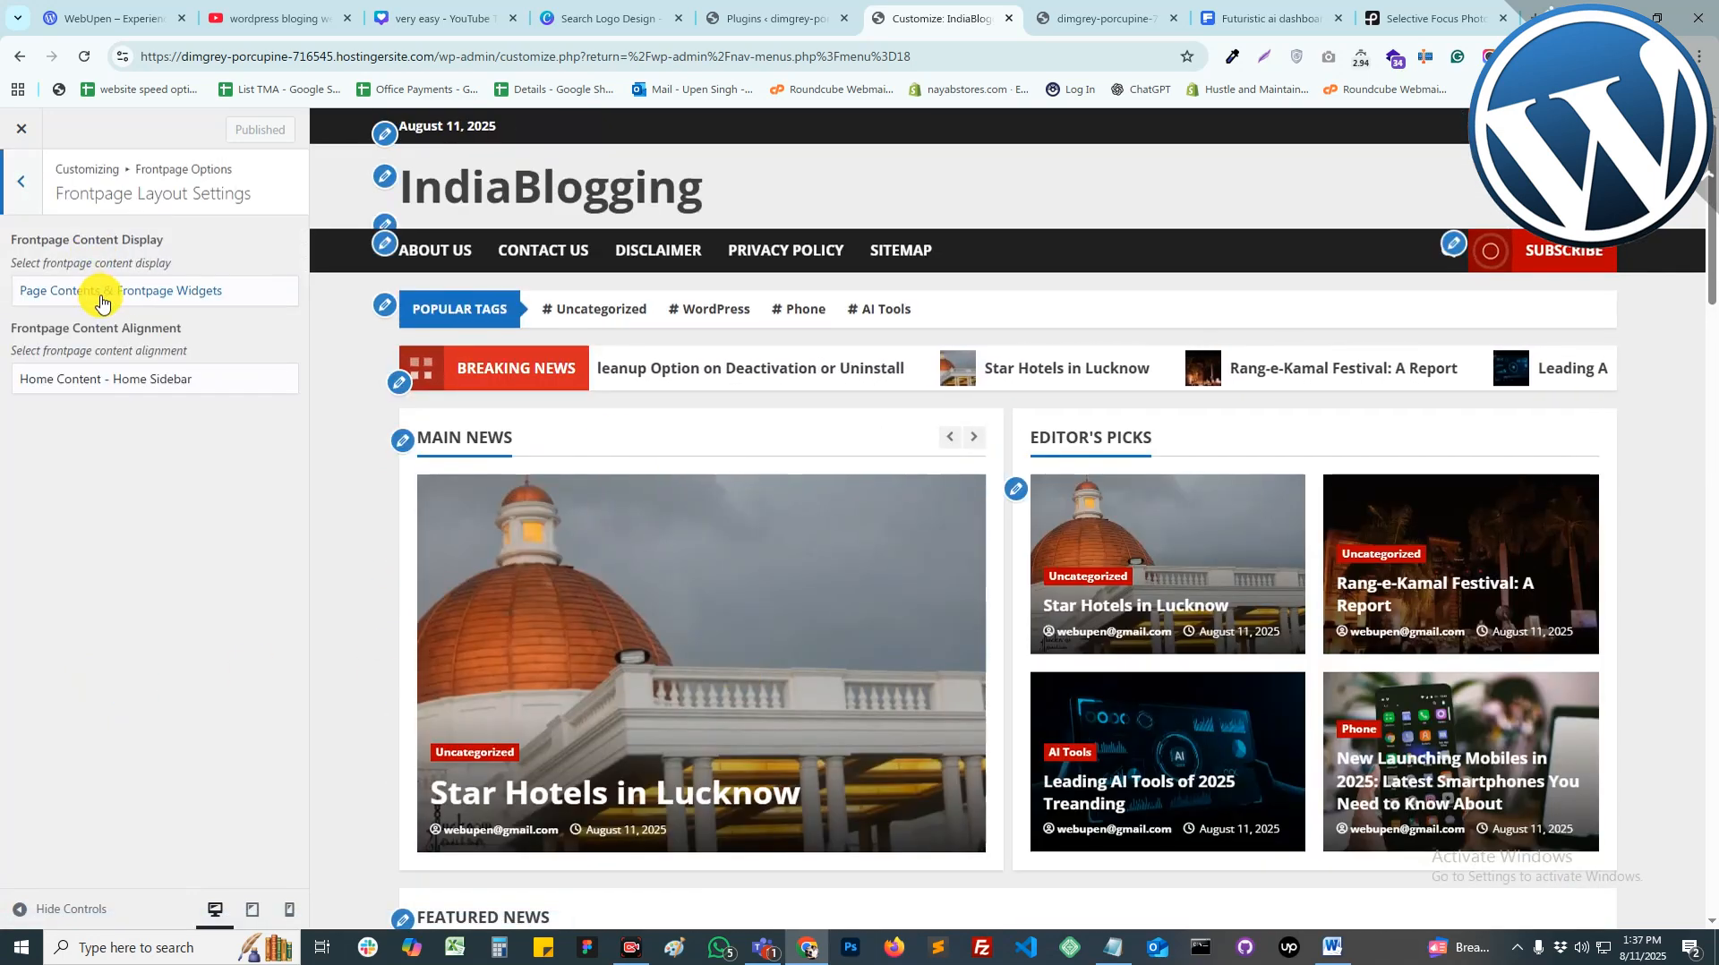
pyautogui.click(21, 181)
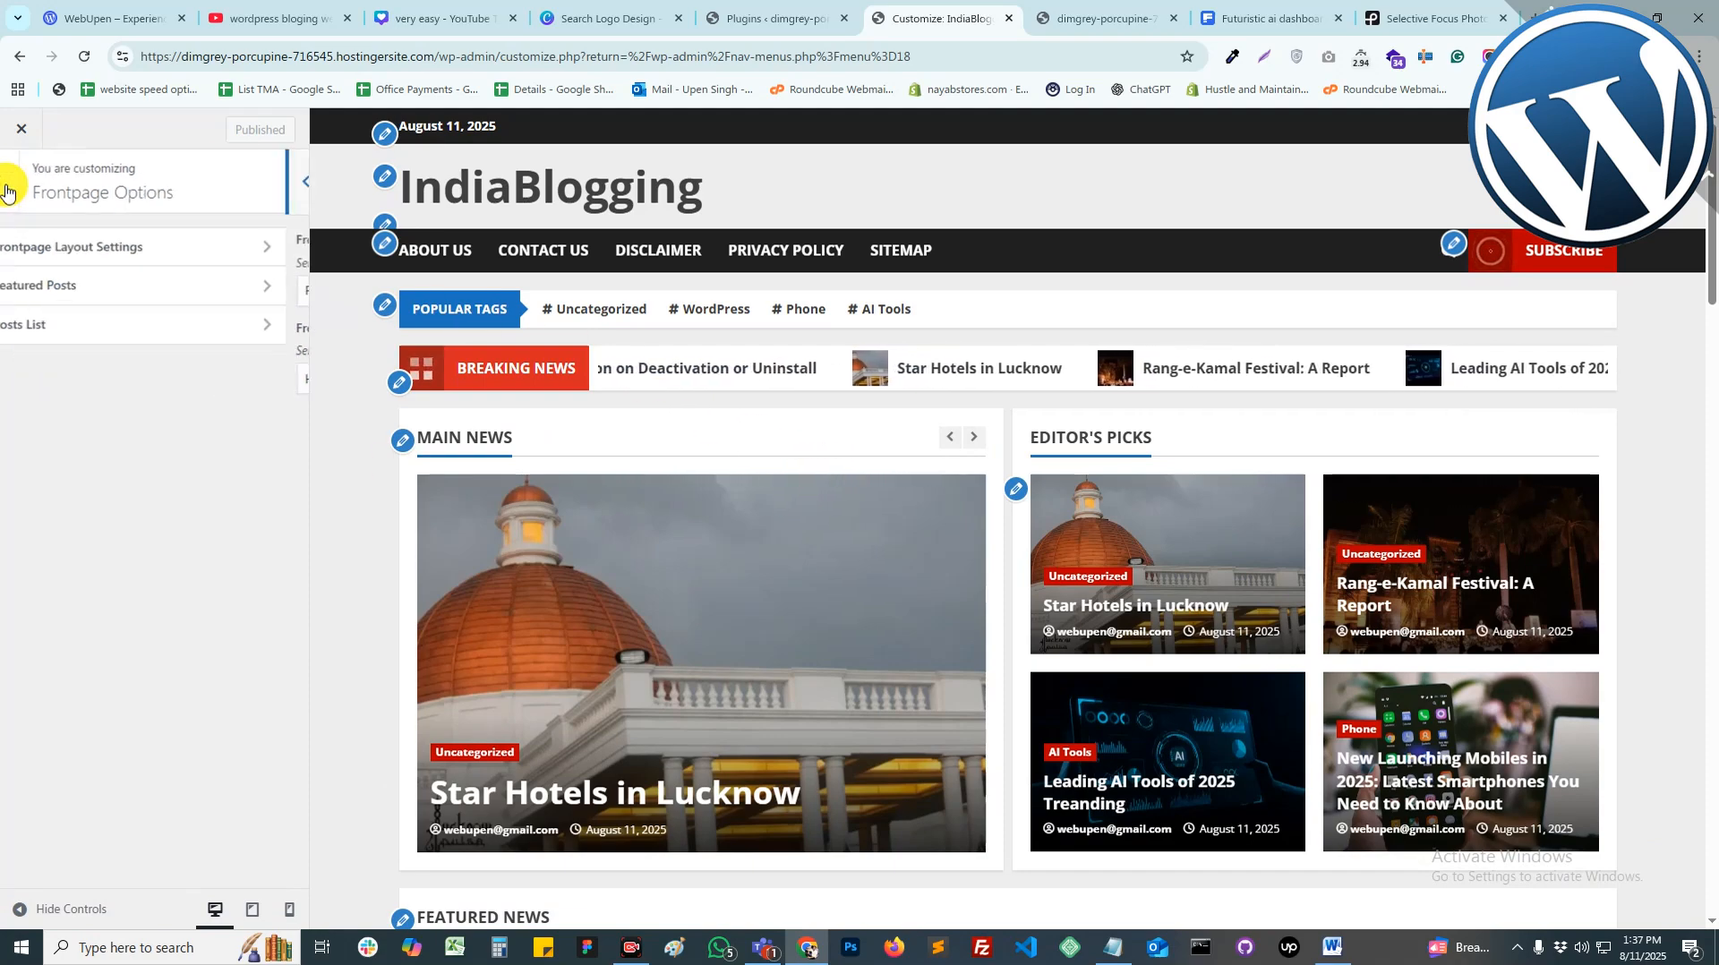
pyautogui.click(31, 279)
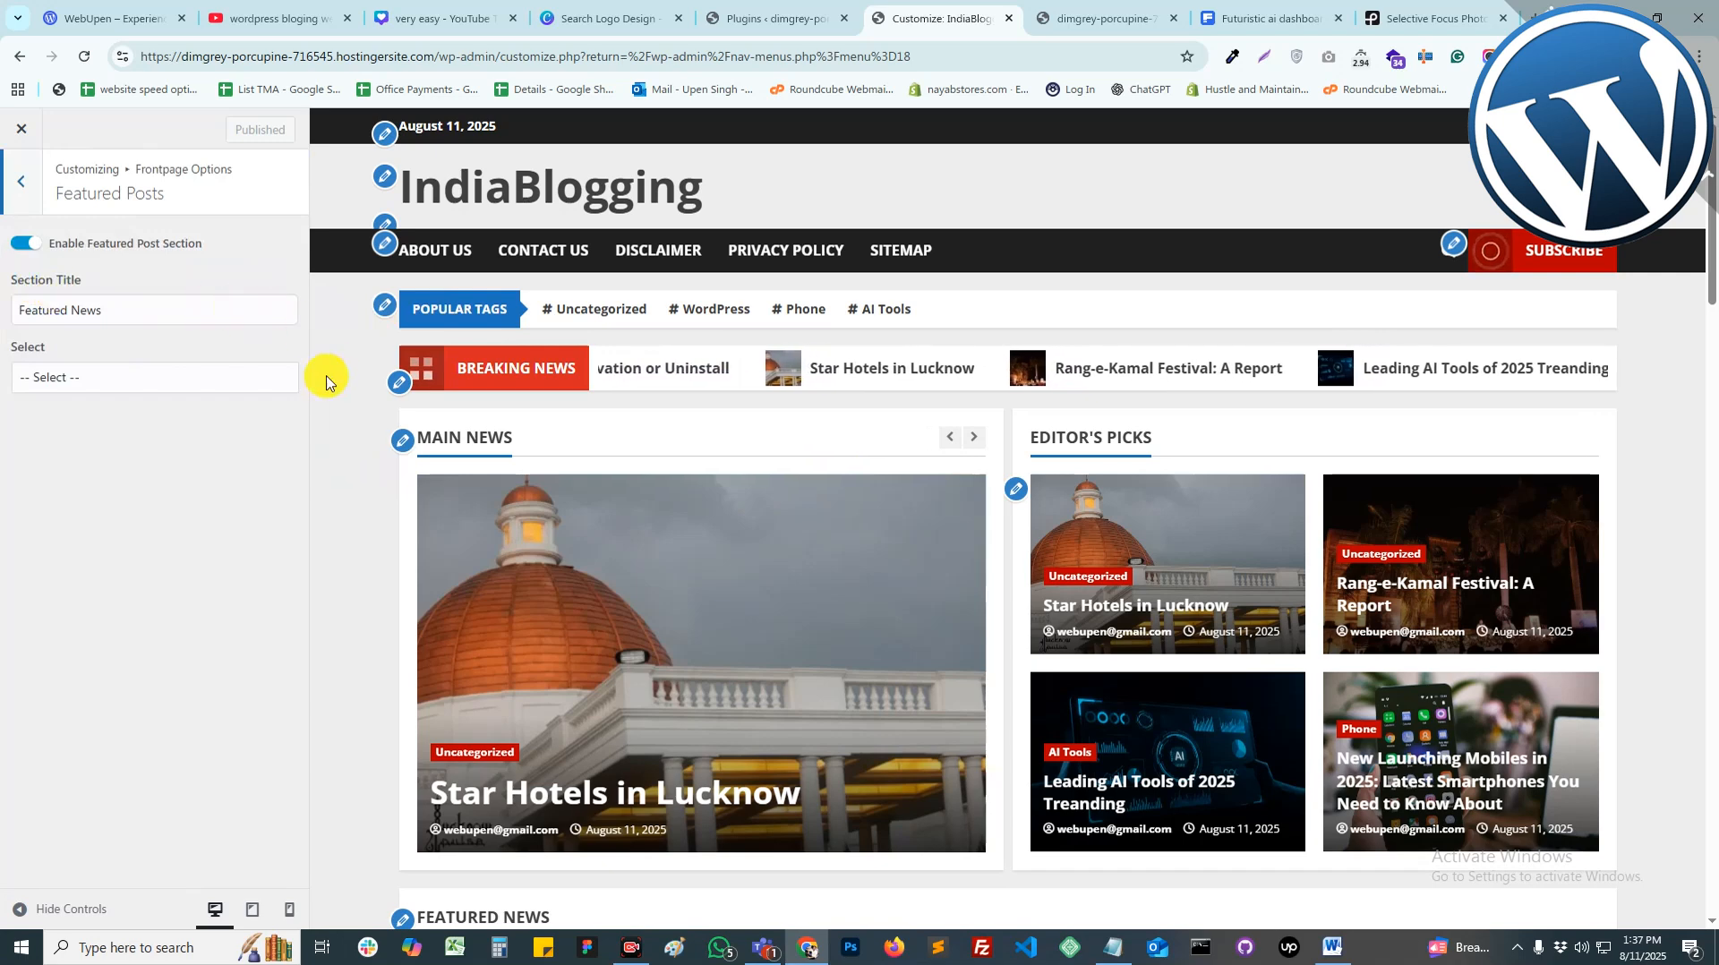
pyautogui.click(29, 186)
pyautogui.click(23, 185)
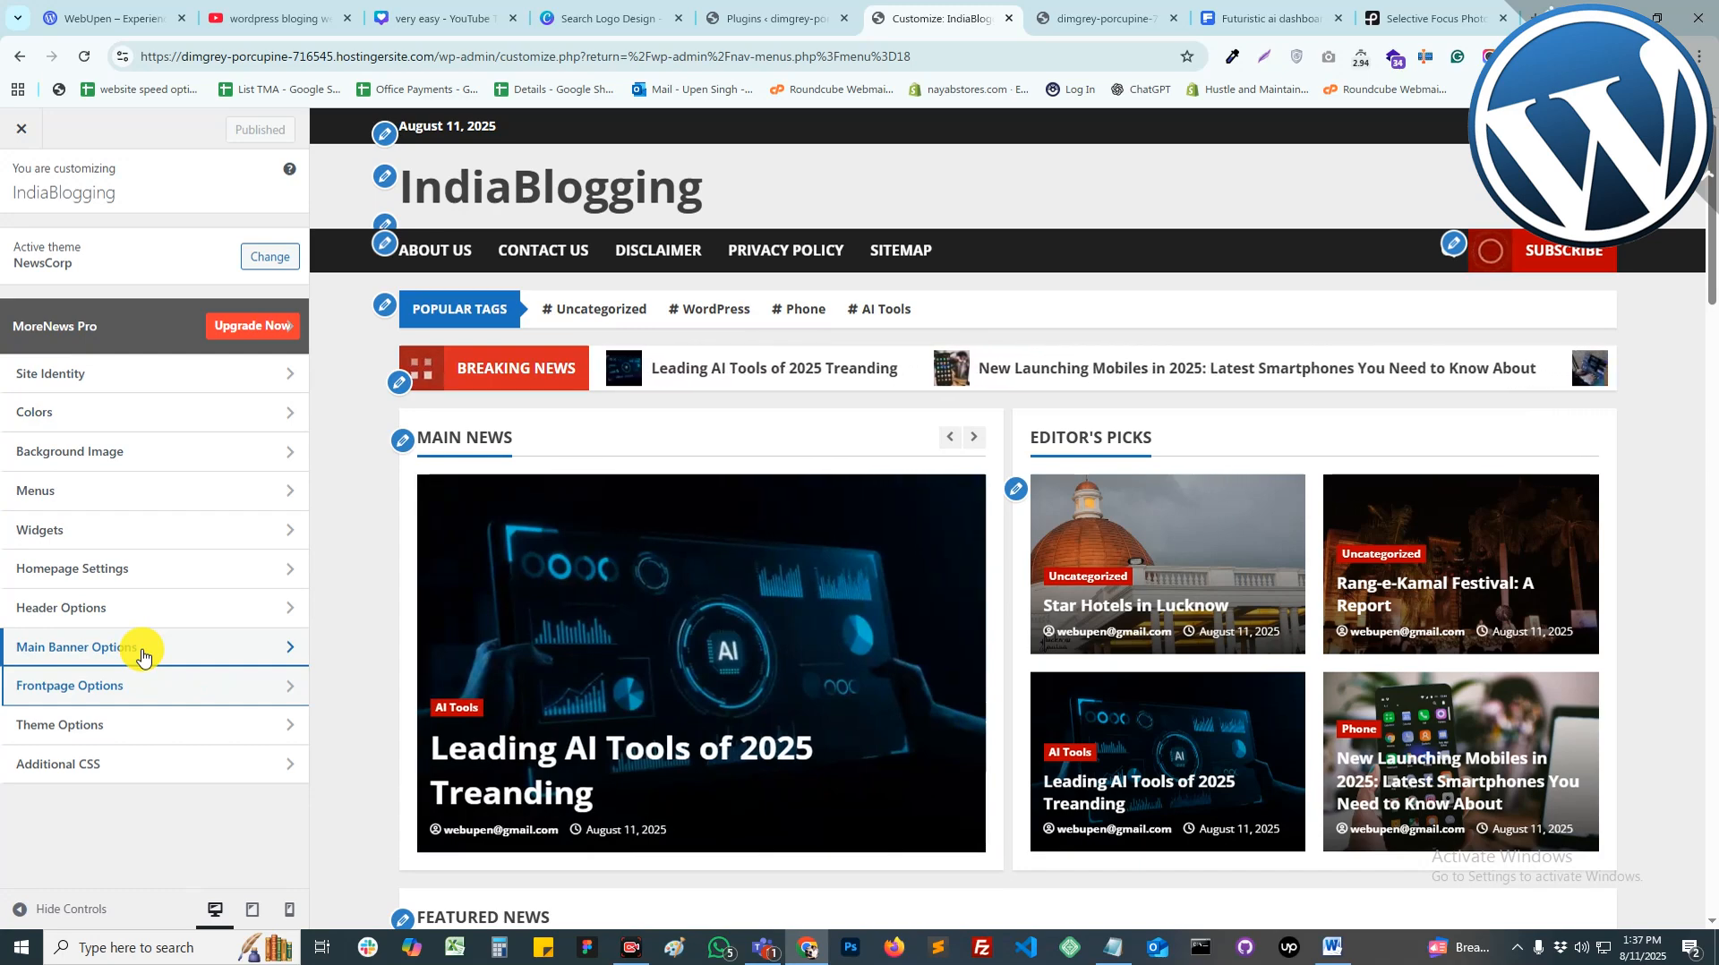
pyautogui.scroll(-10, 930, 531)
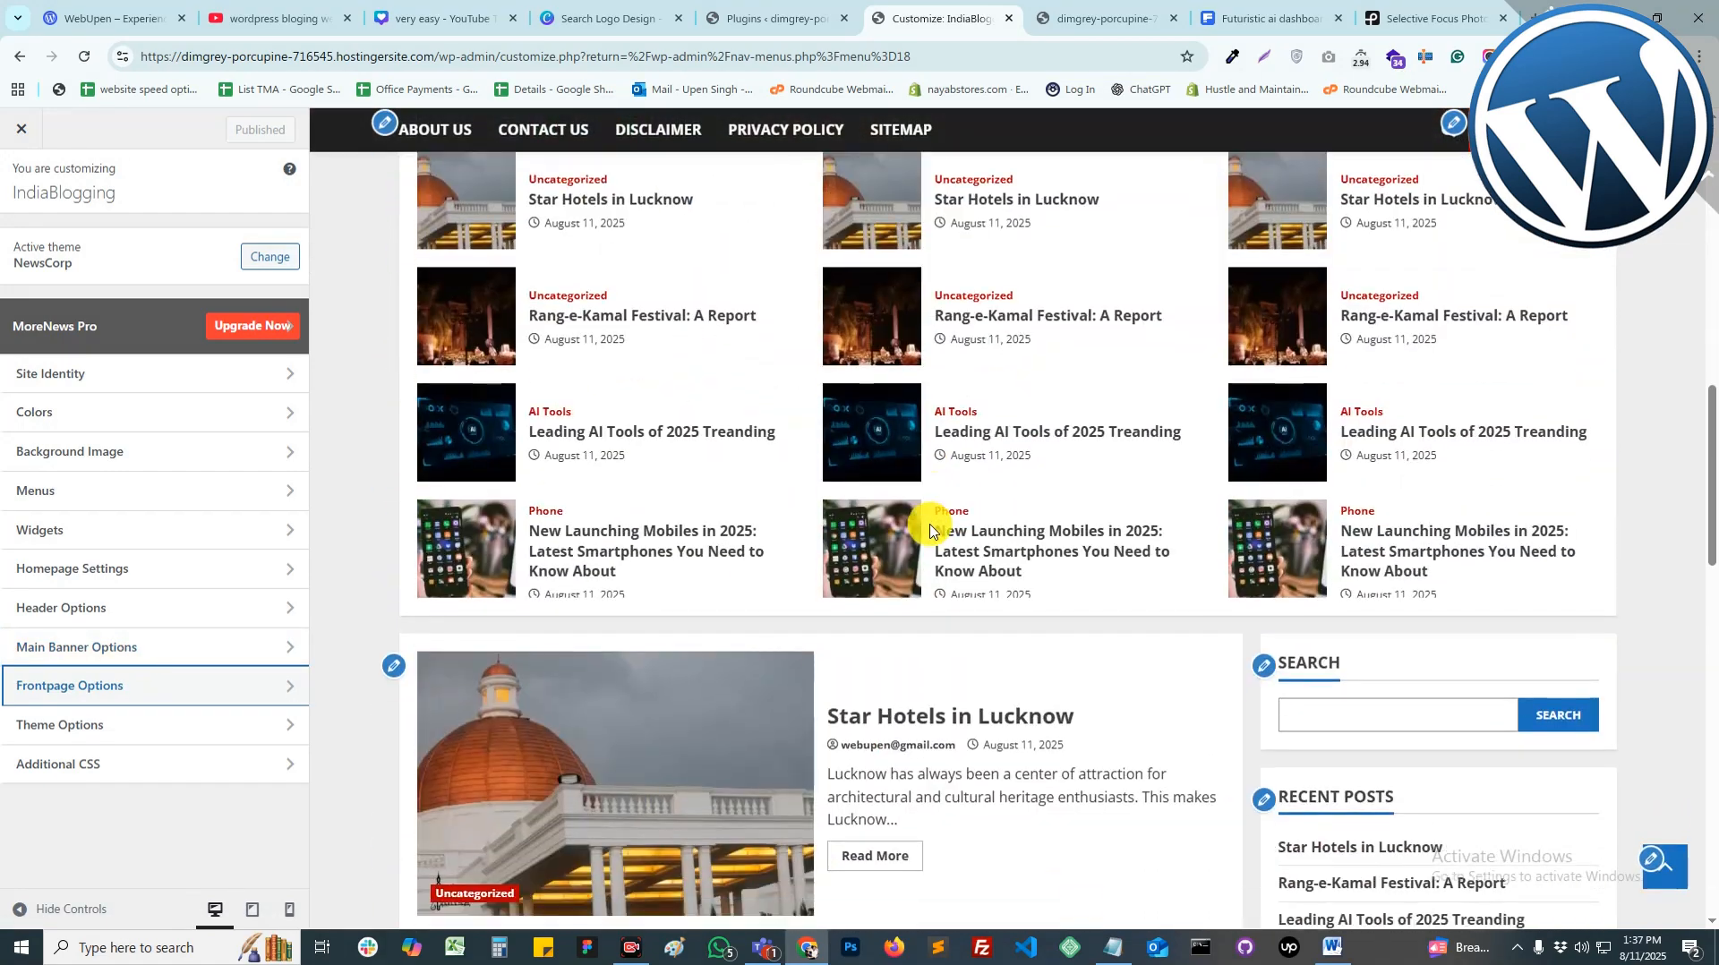
pyautogui.scroll(-6, 930, 531)
pyautogui.scroll(-5, 949, 510)
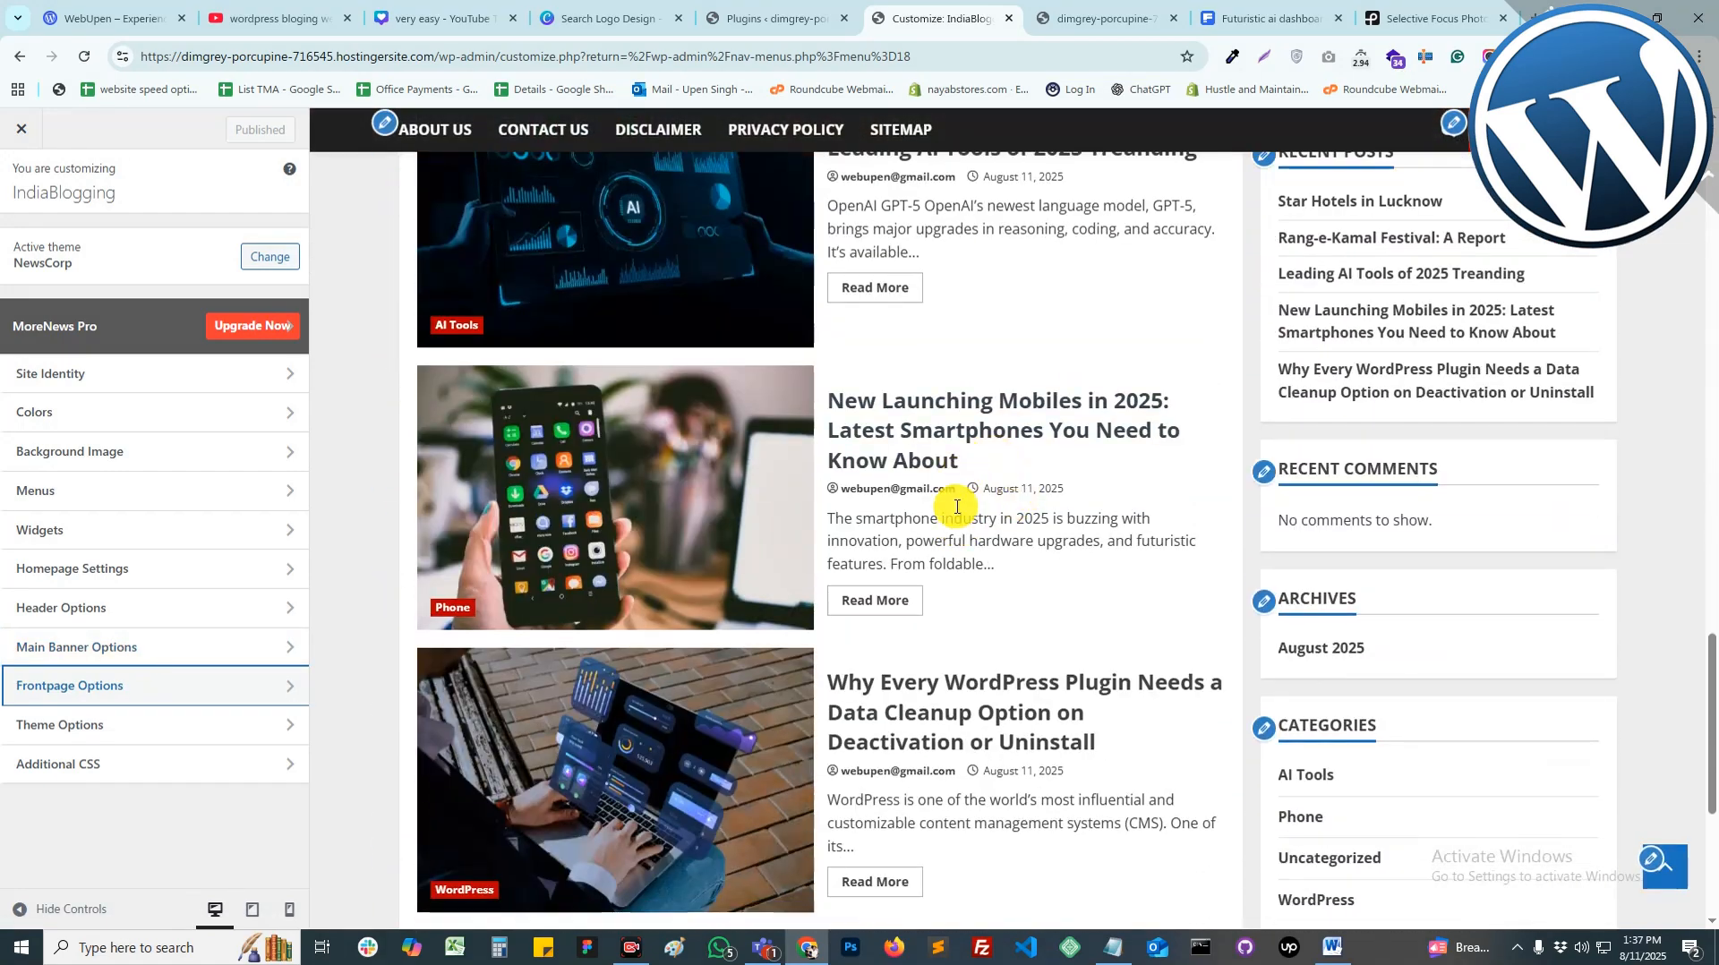
pyautogui.scroll(-5, 967, 537)
pyautogui.scroll(15, 1113, 602)
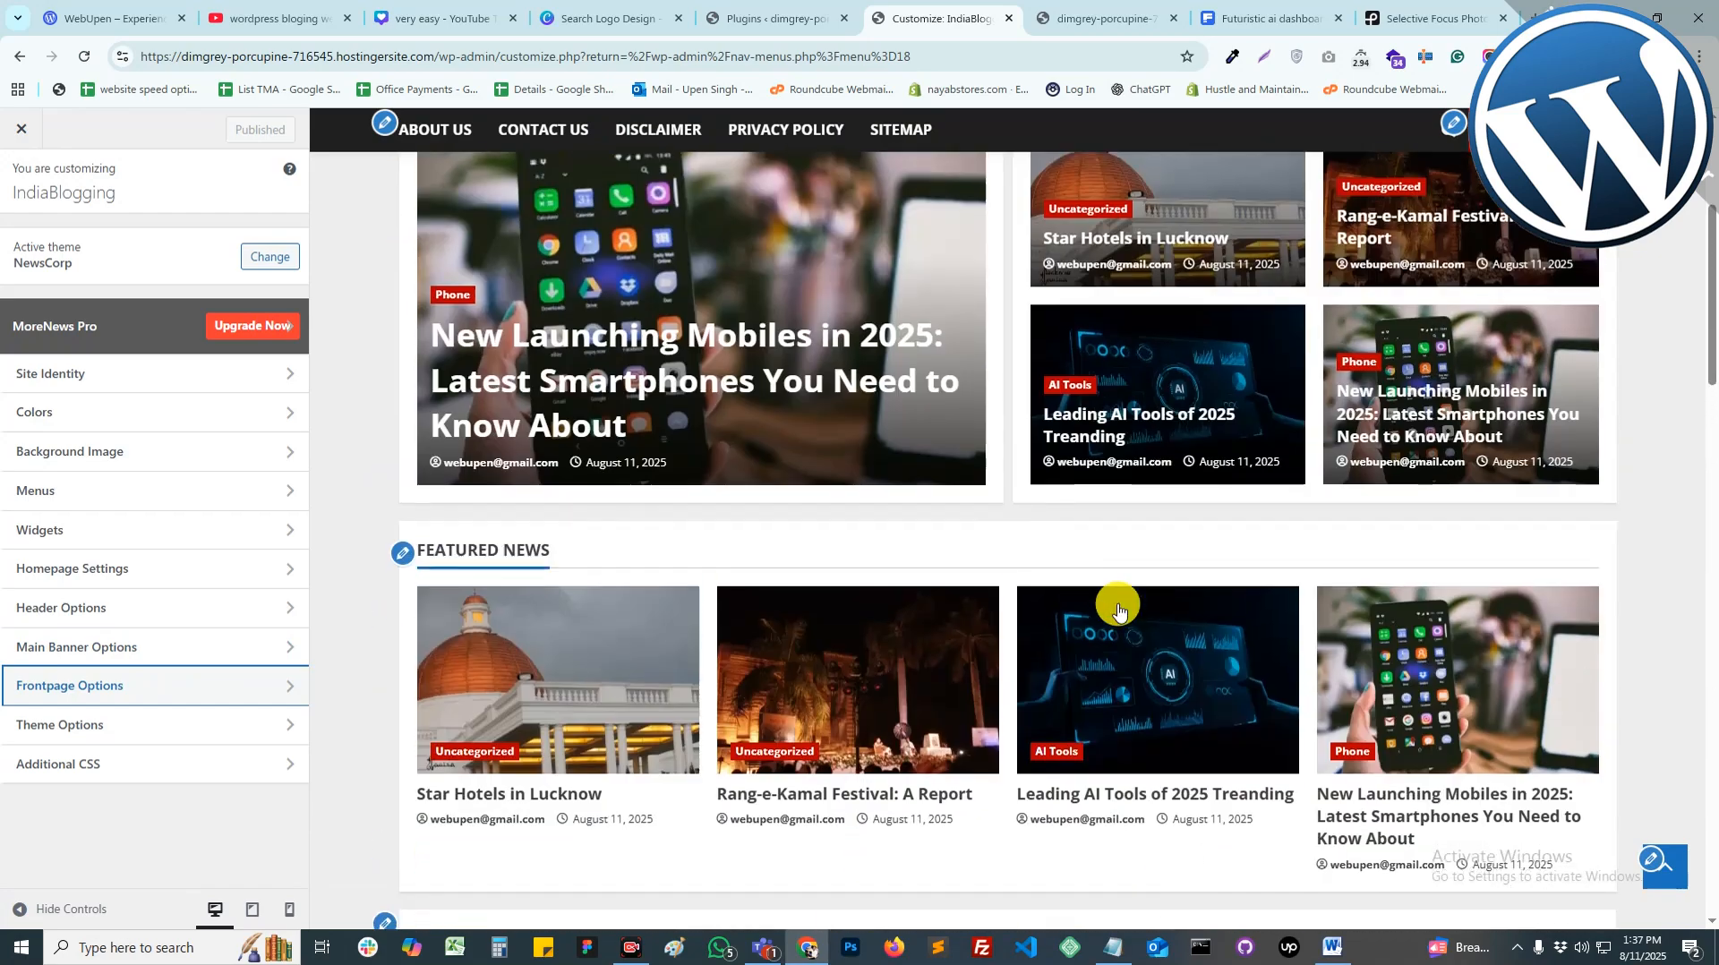
pyautogui.scroll(4, 1118, 609)
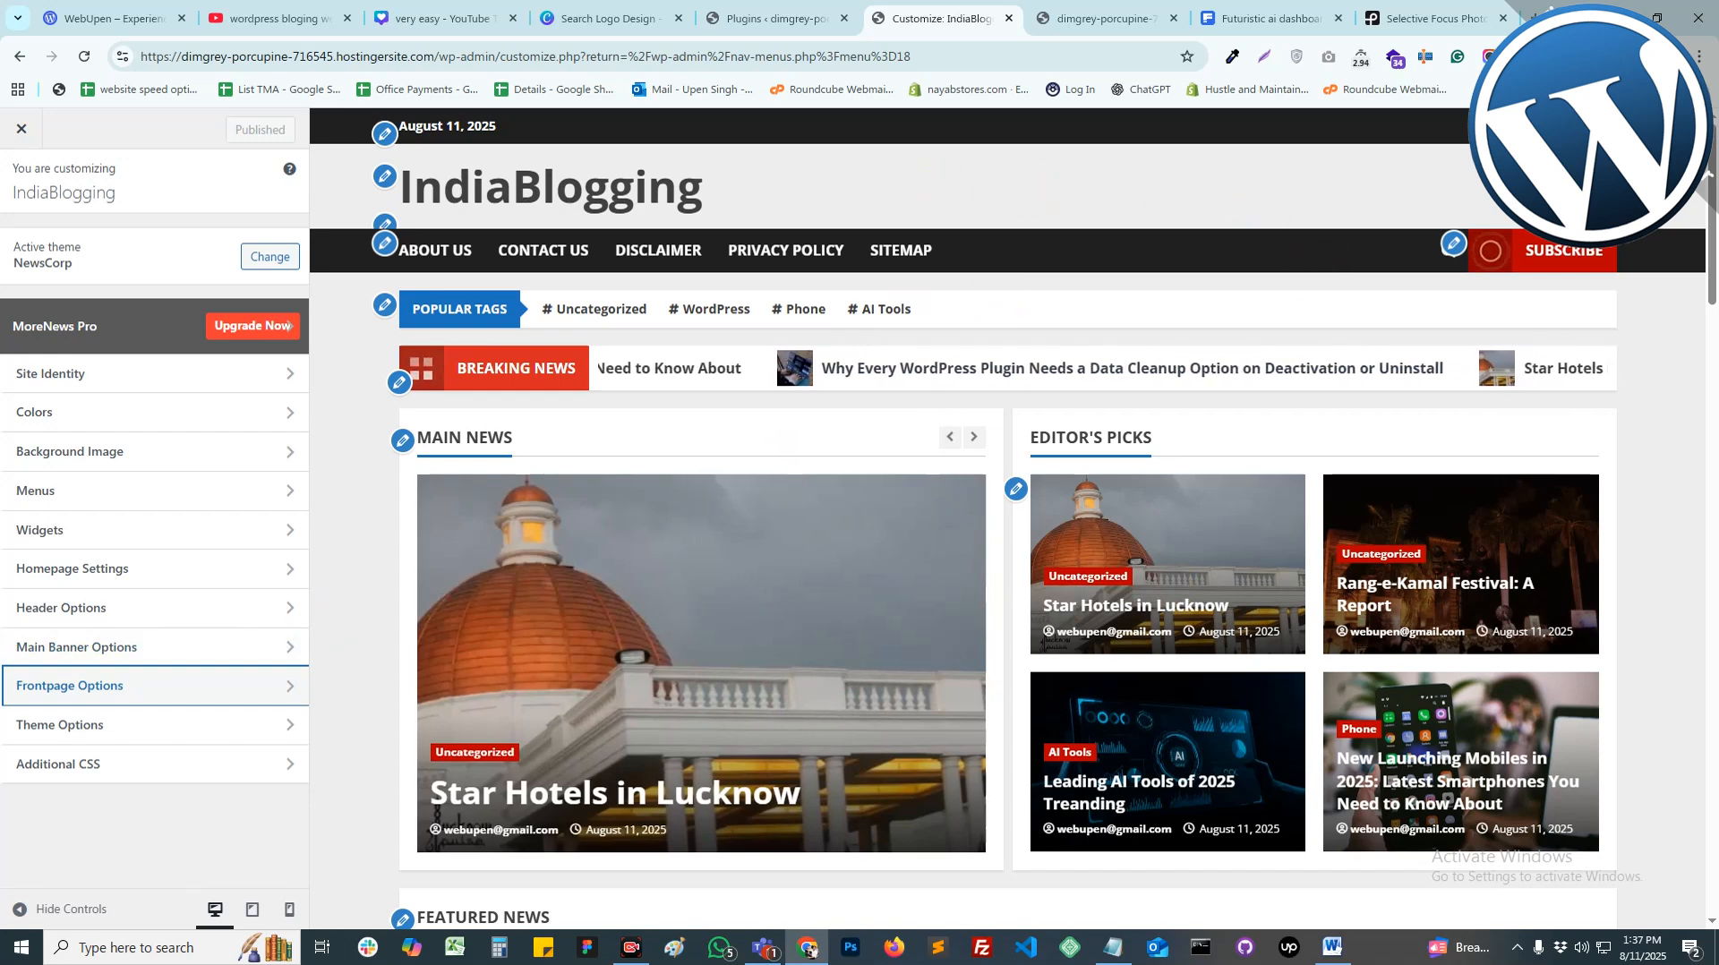
# Step: Review Header Advertisement, Header Image and Header Settings under Header Options, then close the Customizer
pyautogui.click(120, 617)
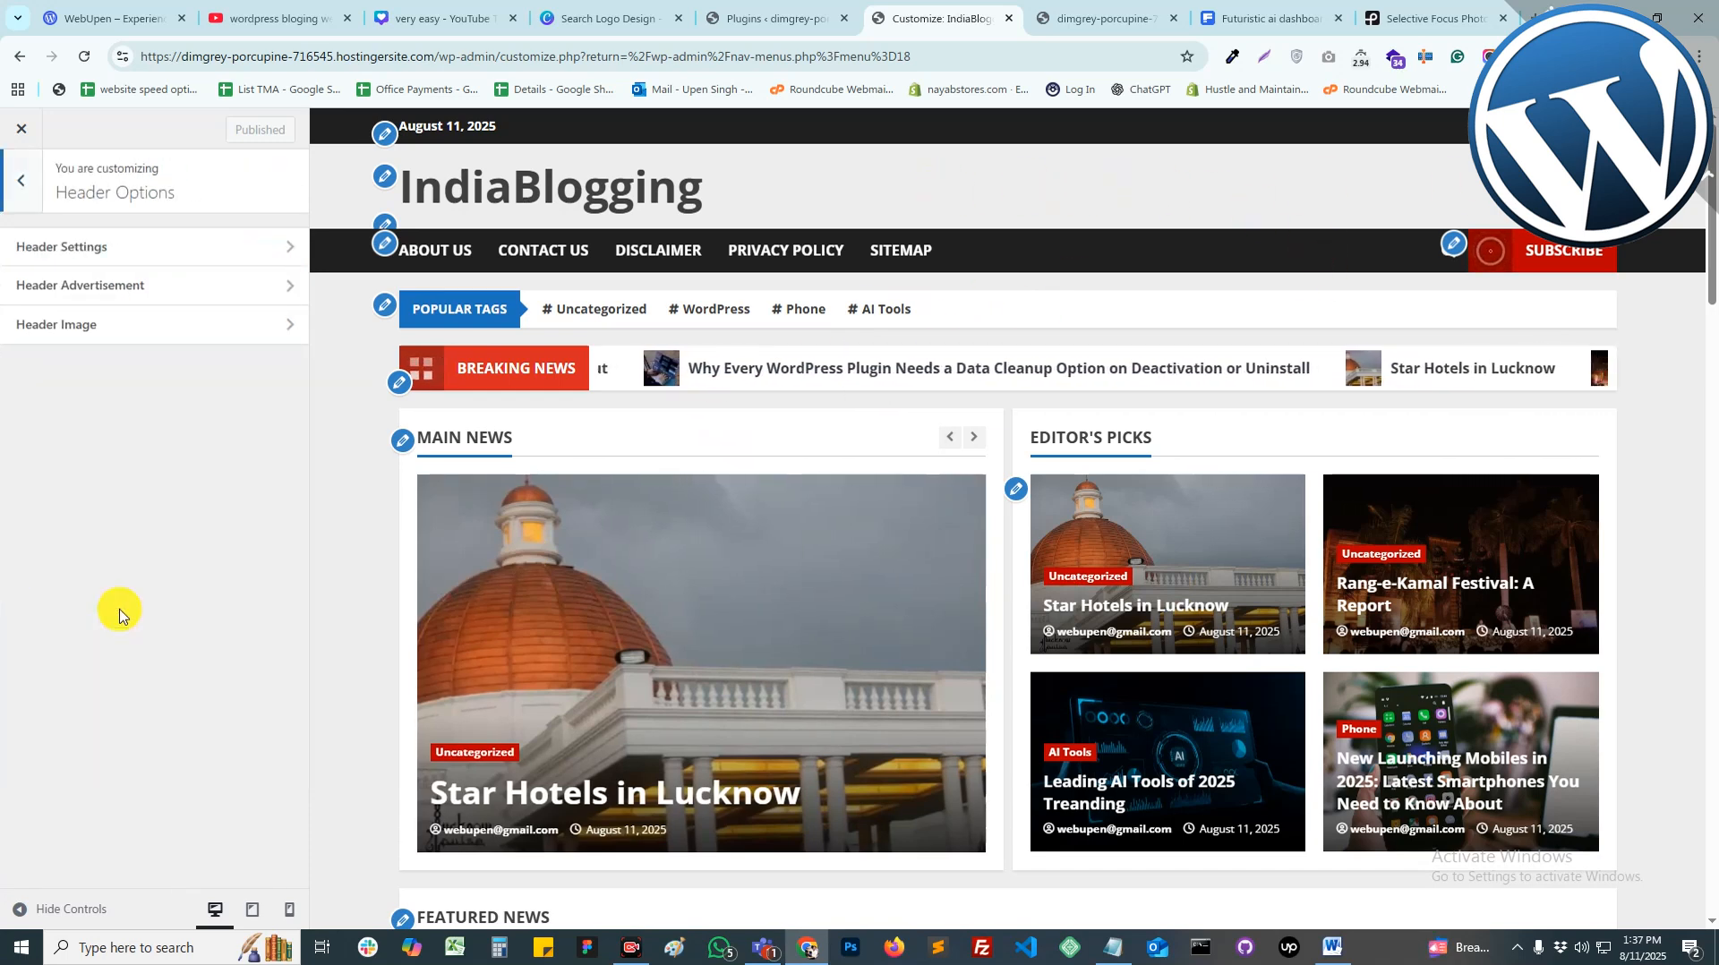
pyautogui.click(110, 286)
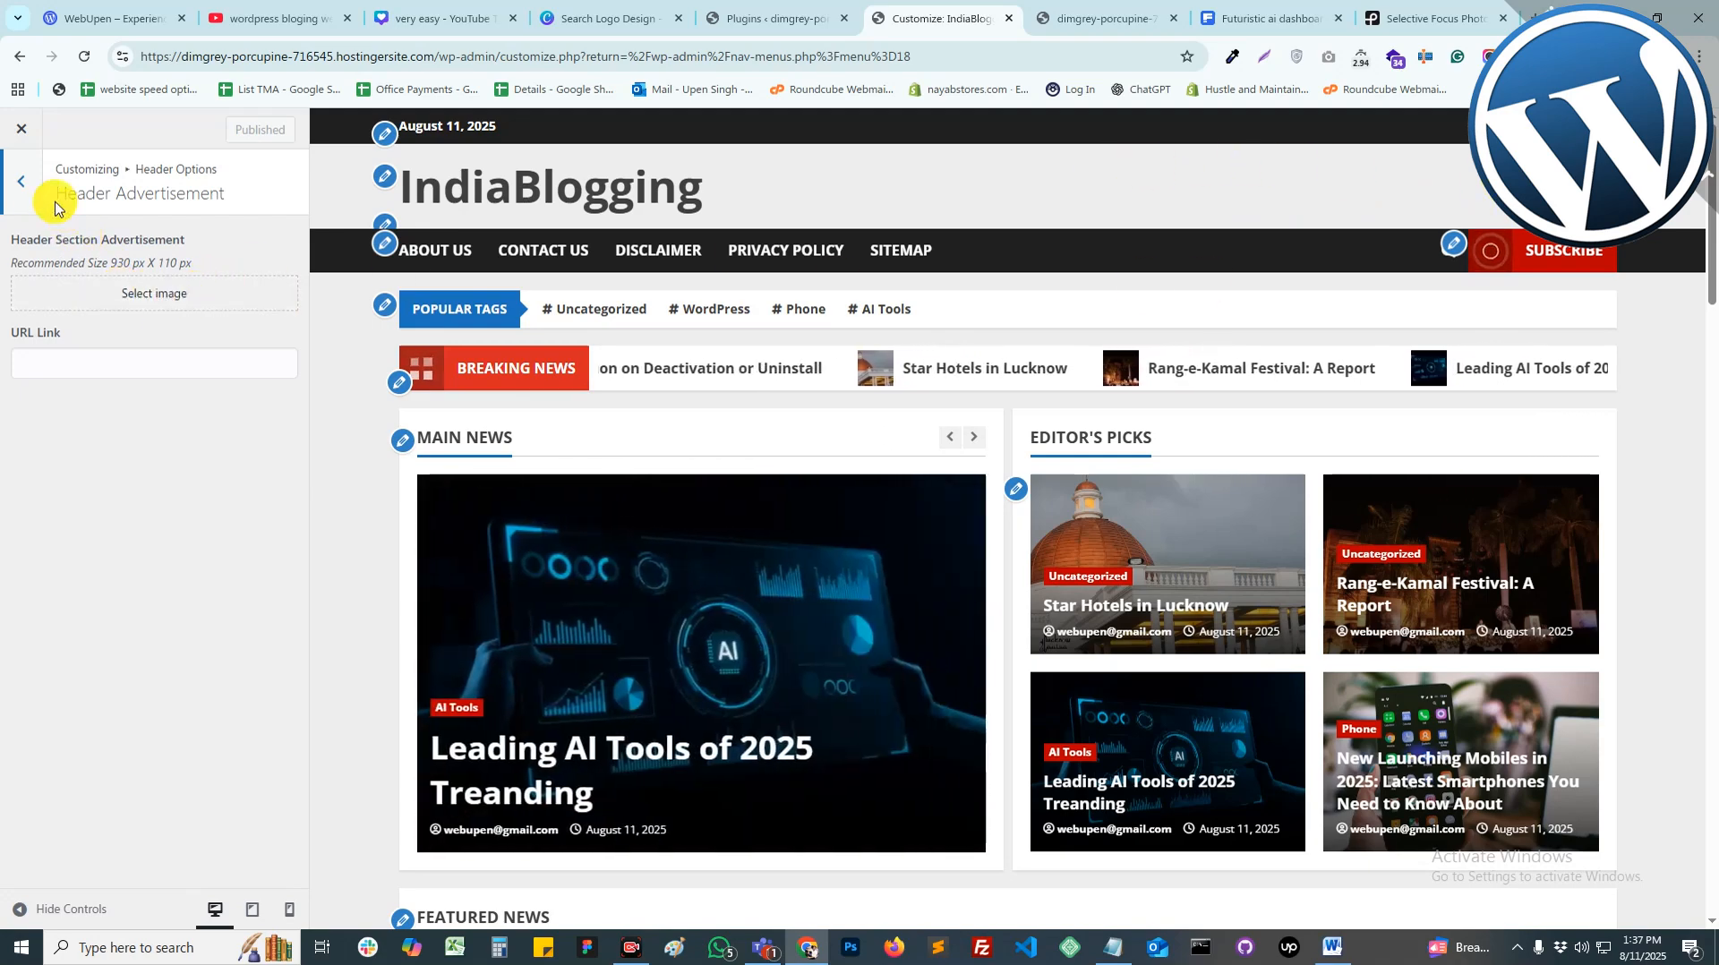
pyautogui.click(22, 183)
pyautogui.click(83, 328)
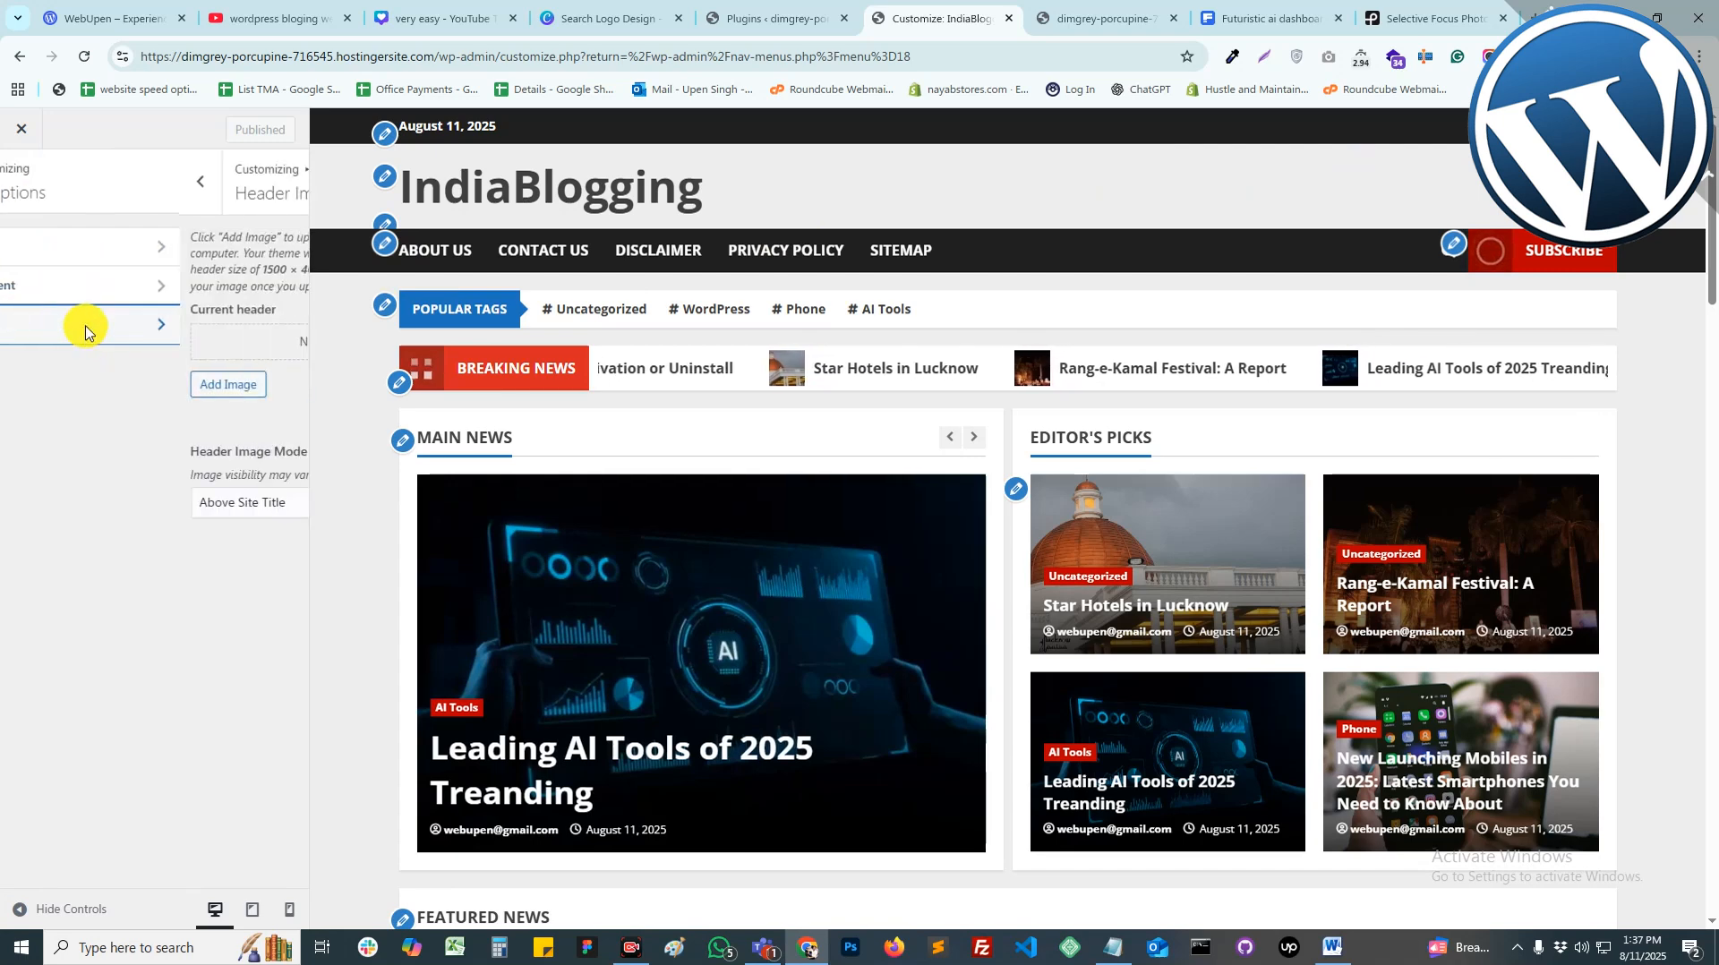
pyautogui.click(21, 183)
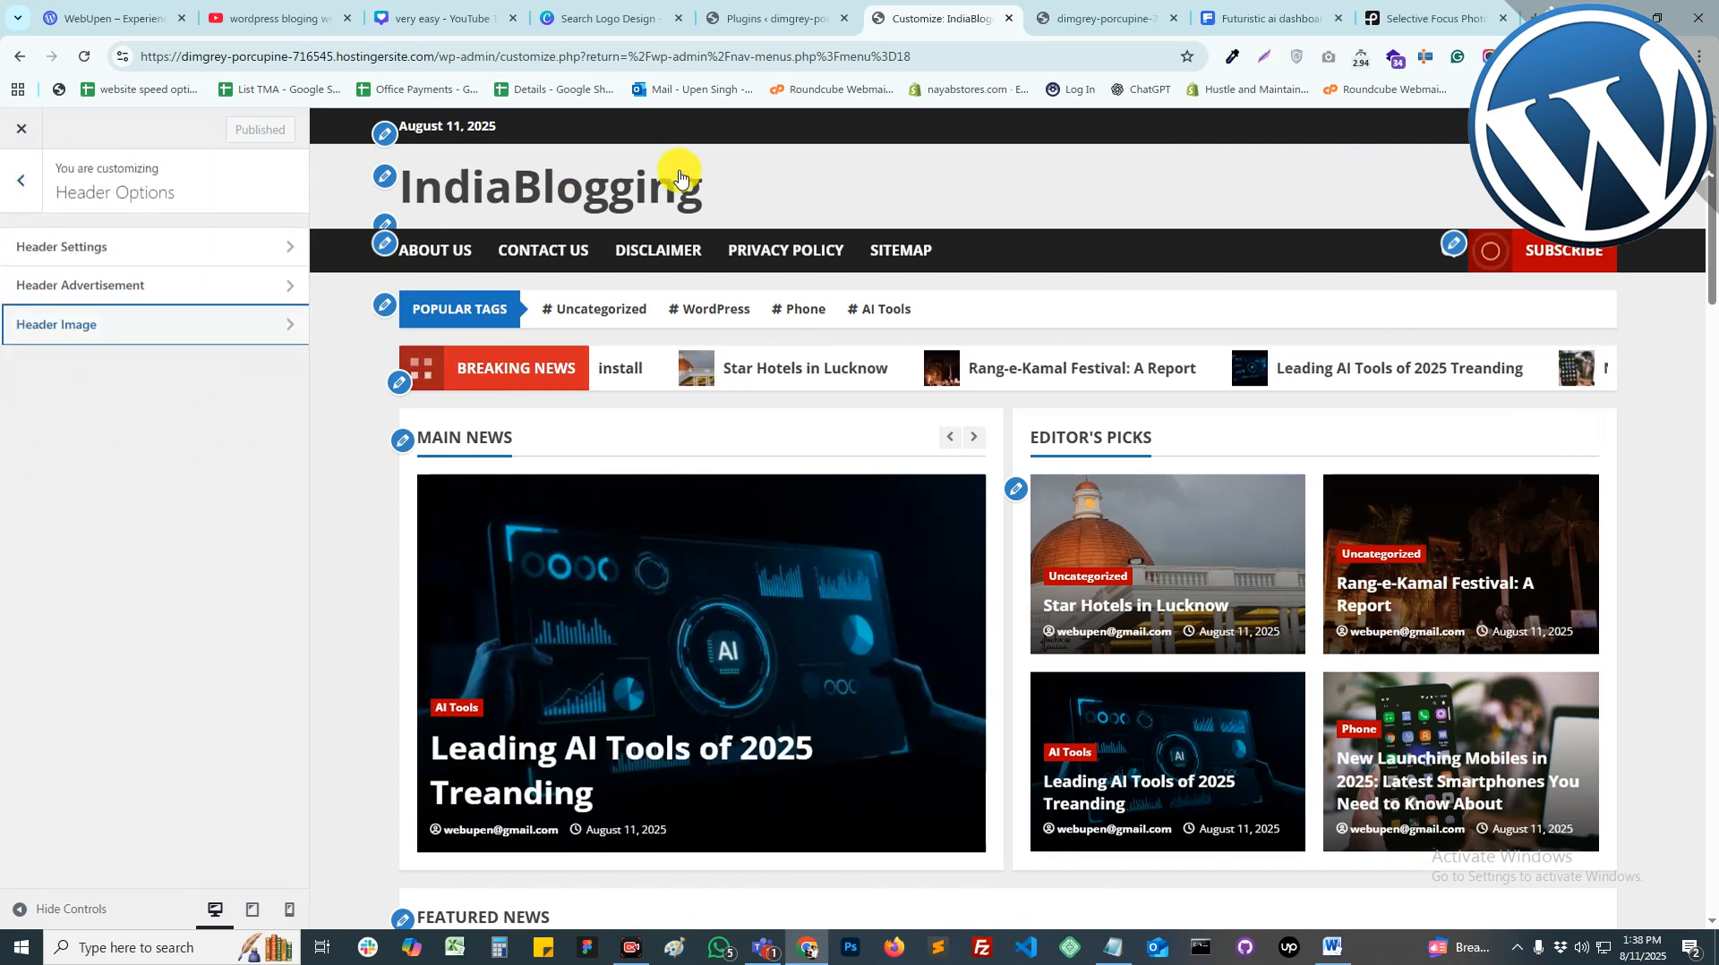
pyautogui.click(153, 248)
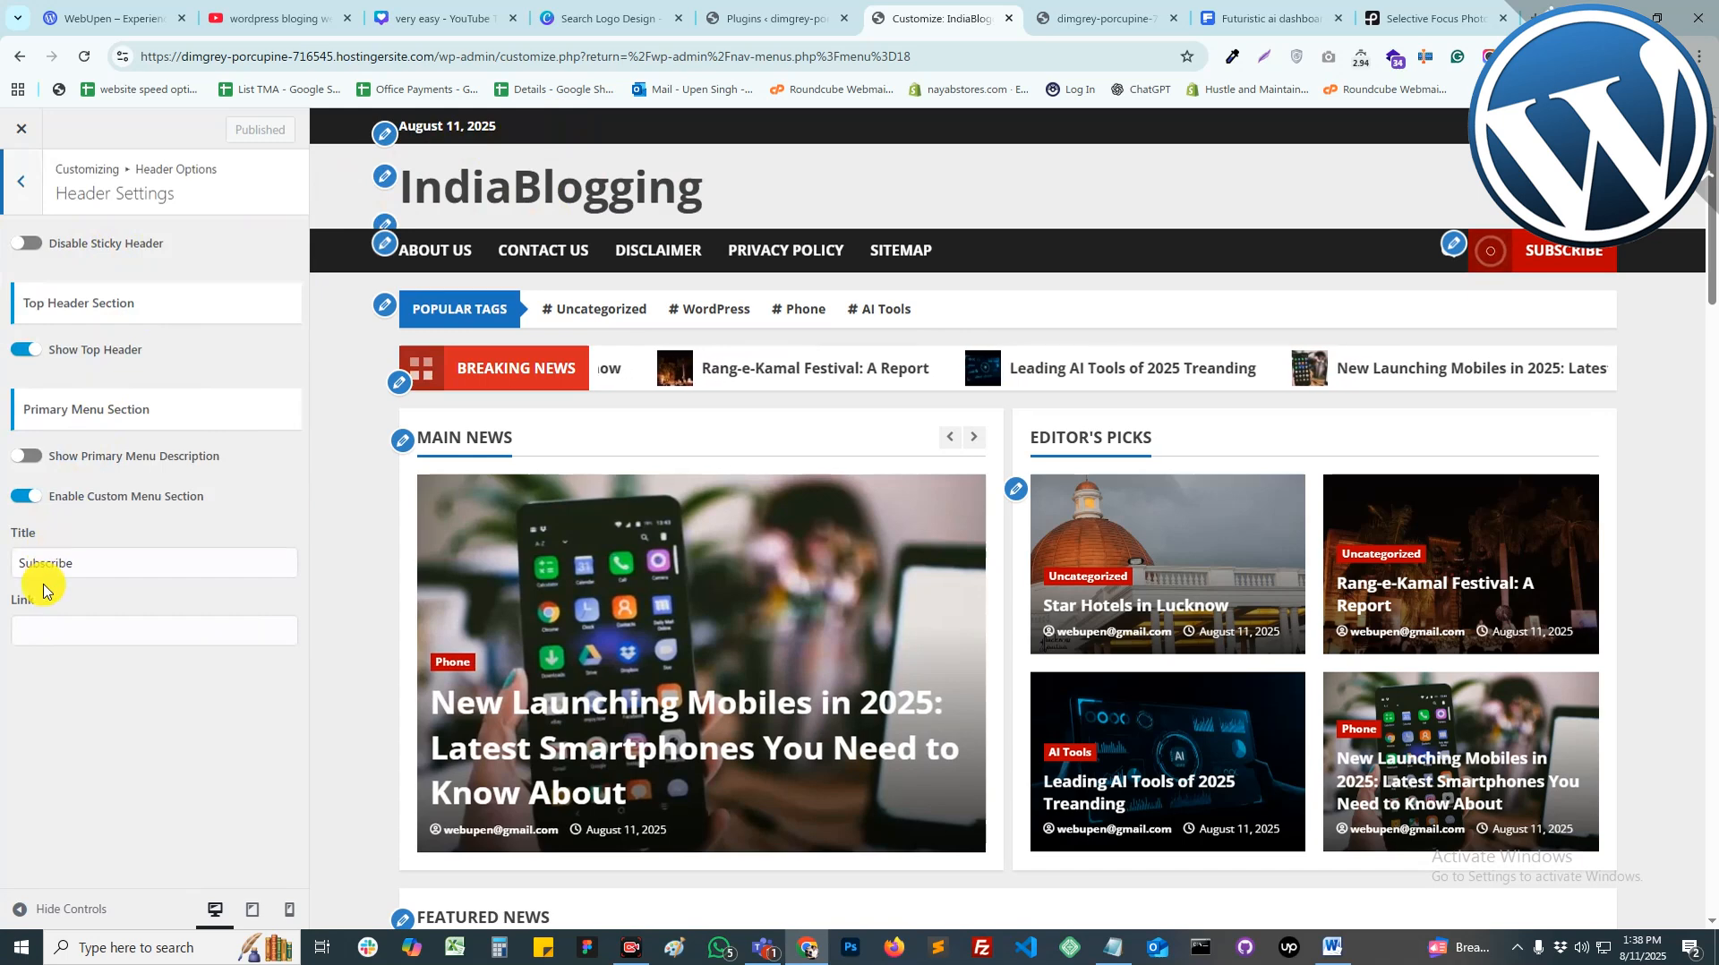
pyautogui.click(14, 212)
pyautogui.click(16, 215)
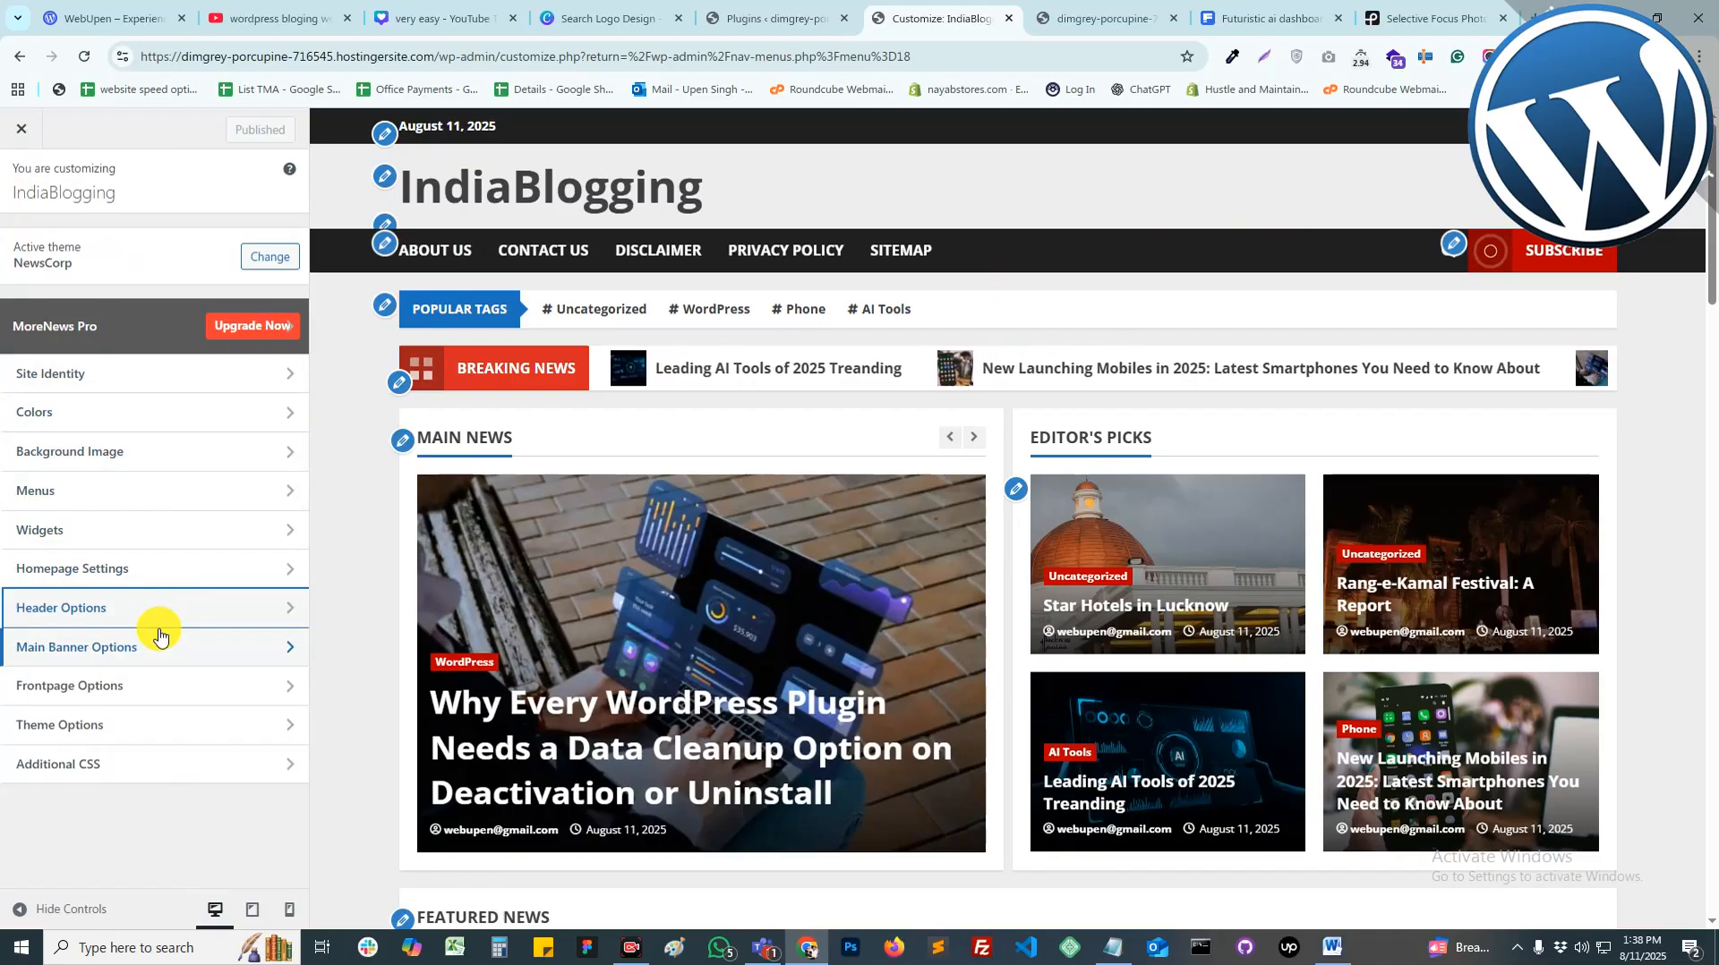
pyautogui.click(22, 128)
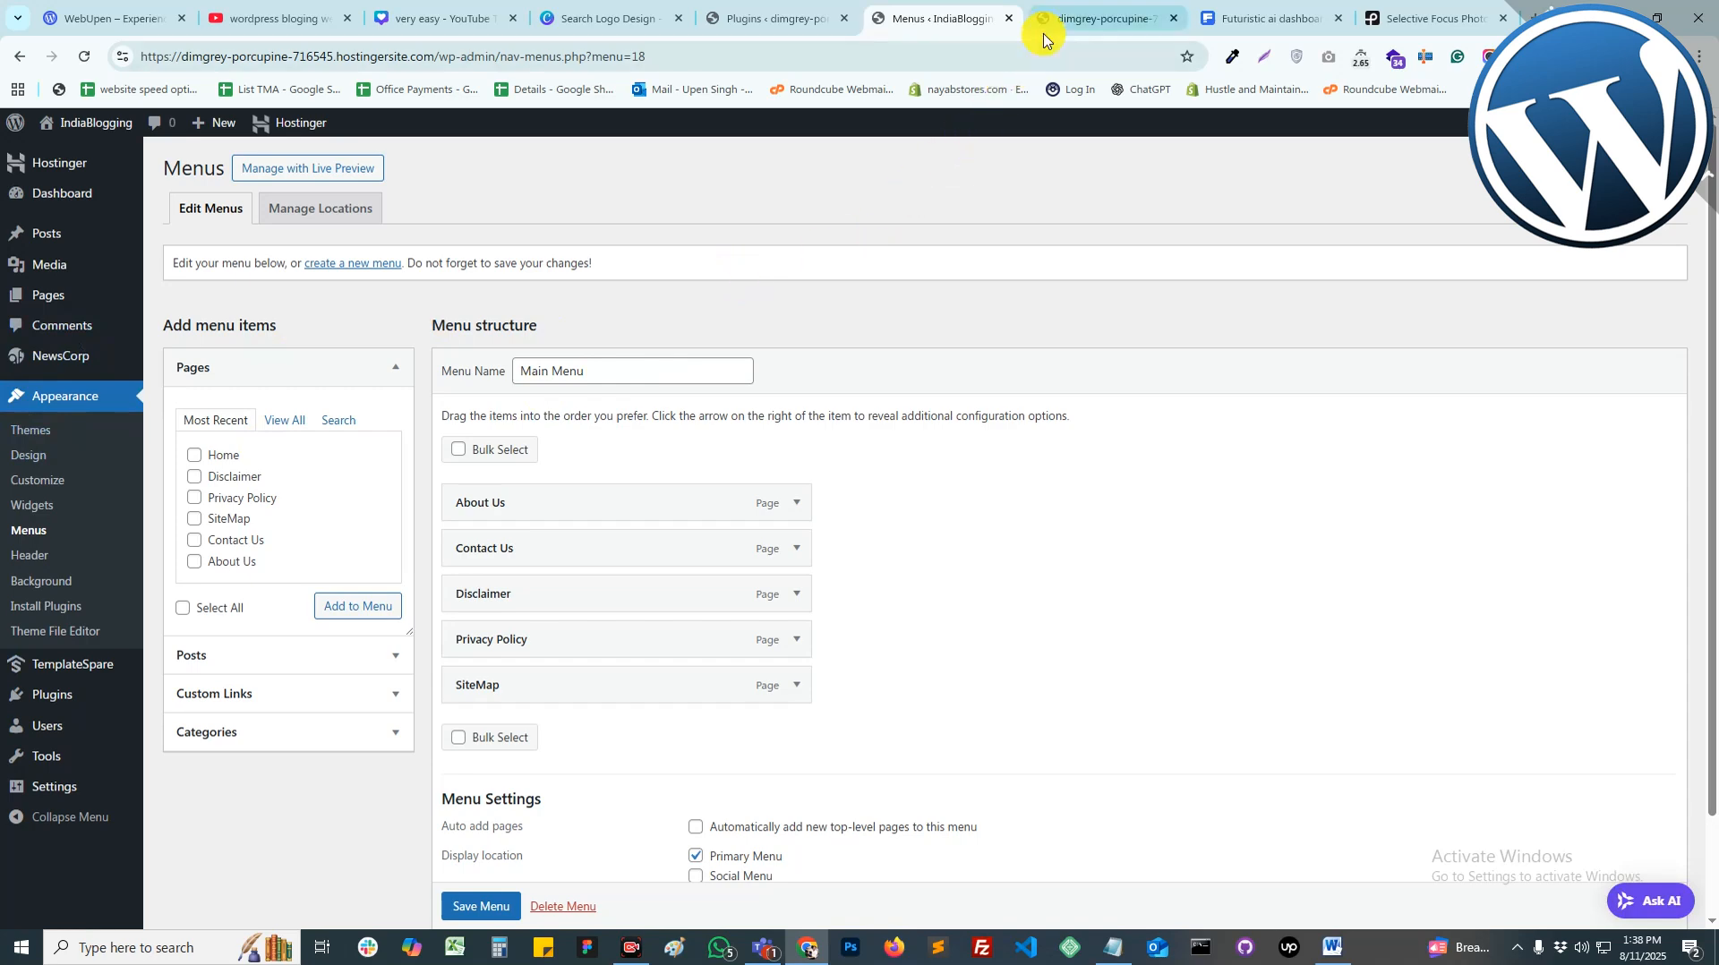
# Step: Reload the live IndiaBlogging homepage and scroll it to check the new title, colours and menu
pyautogui.click(1061, 10)
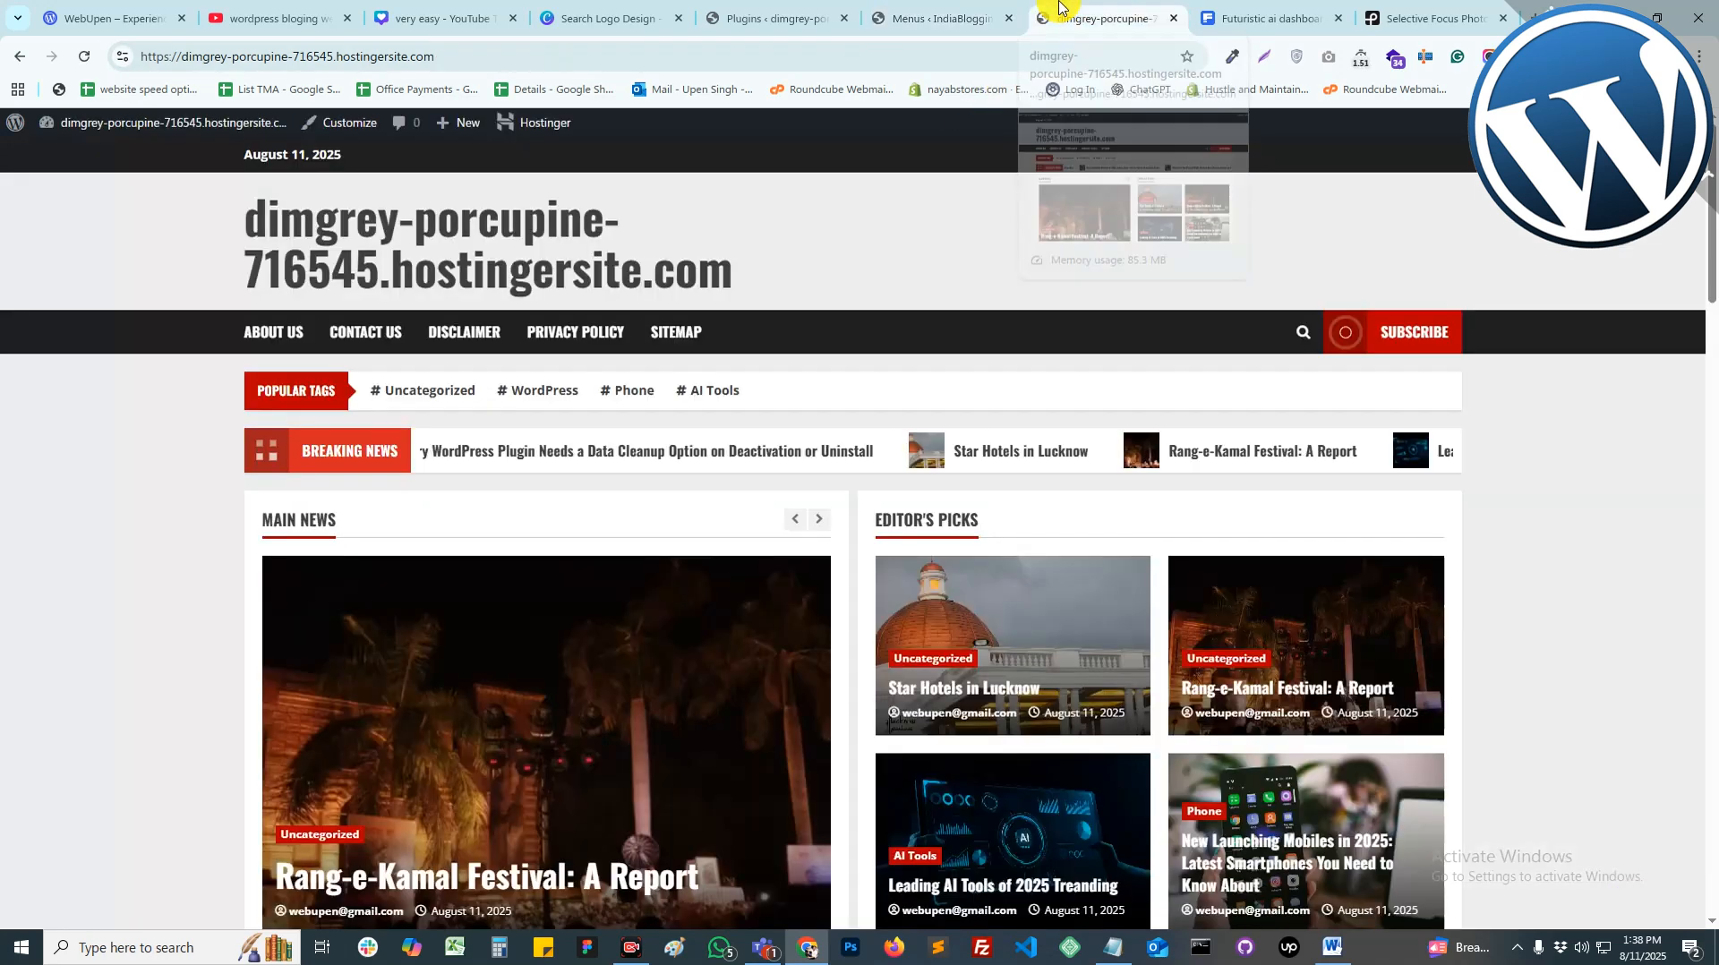
pyautogui.rightClick(888, 247)
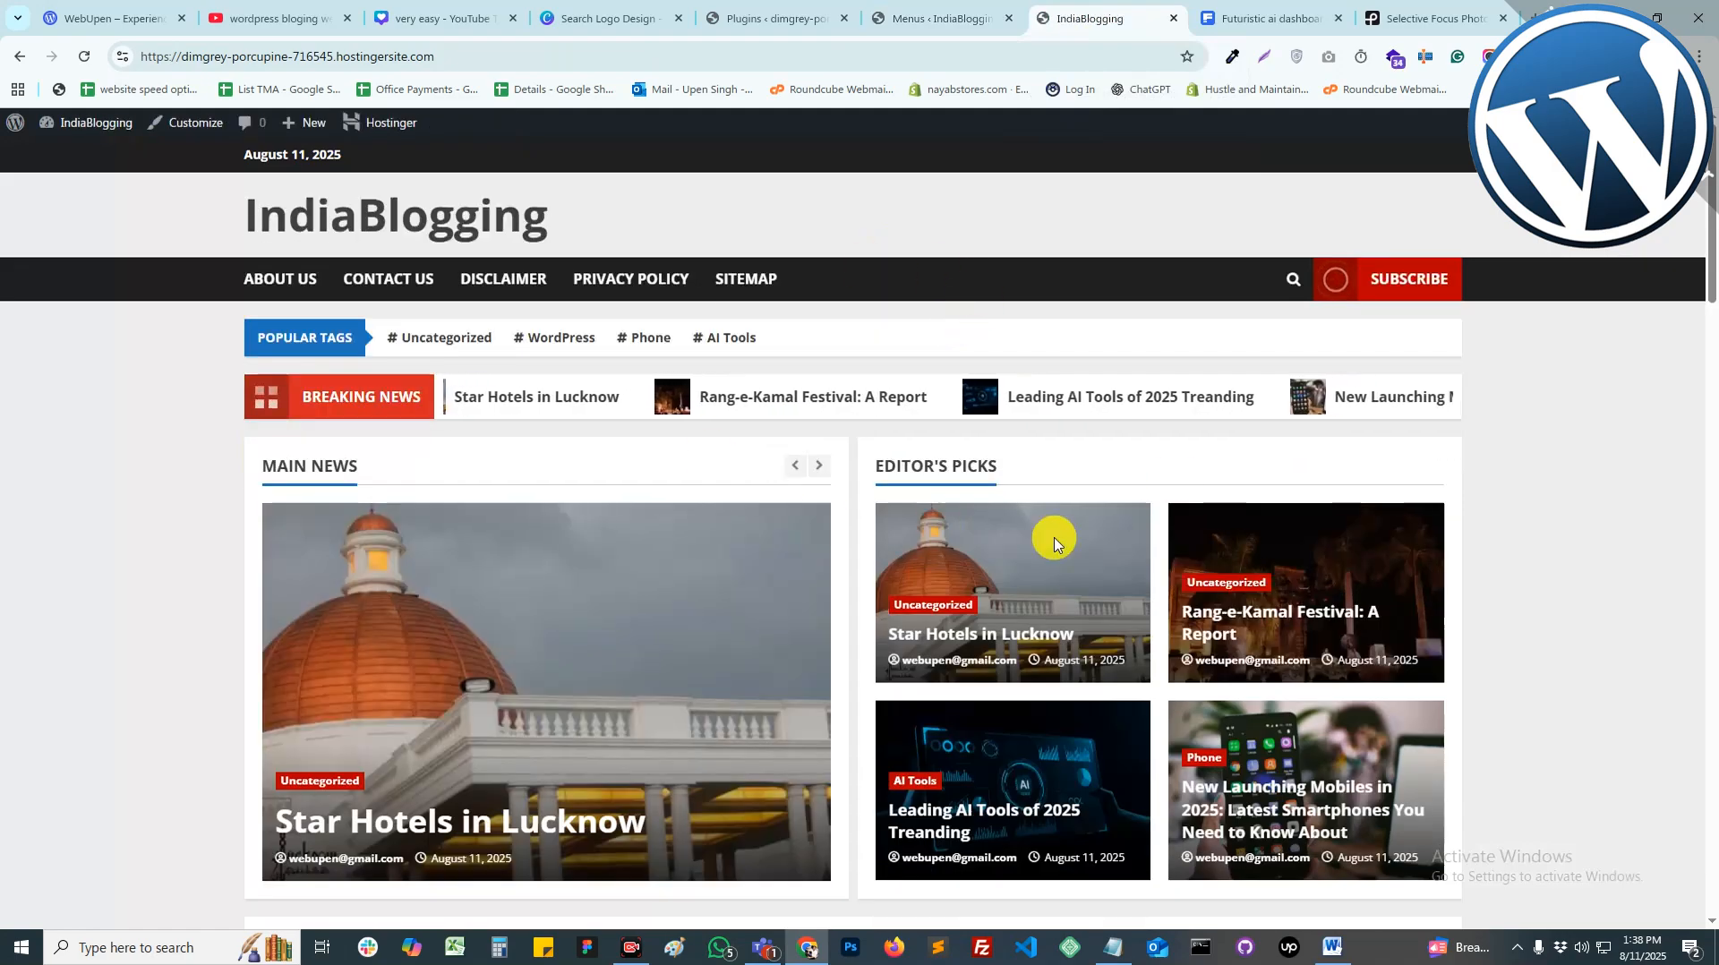
pyautogui.scroll(-20, 1048, 538)
pyautogui.scroll(20, 1003, 626)
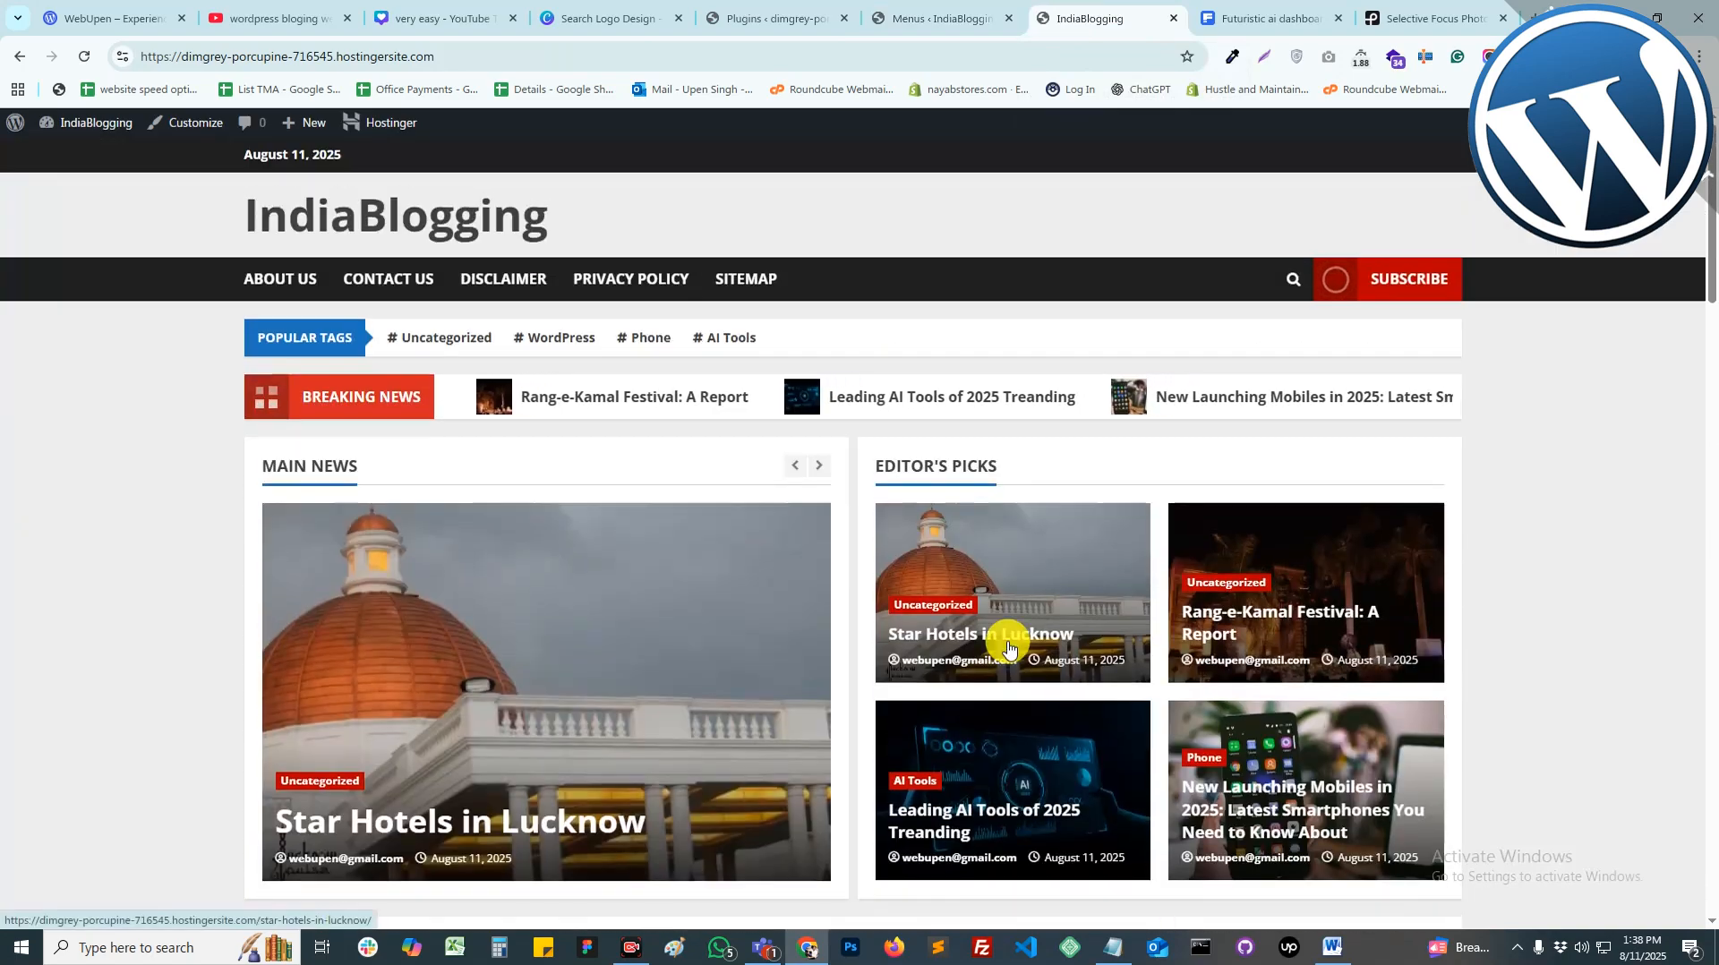
# Step: Open the Star Hotels in Lucknow post from the posts list to review it
pyautogui.click(770, 17)
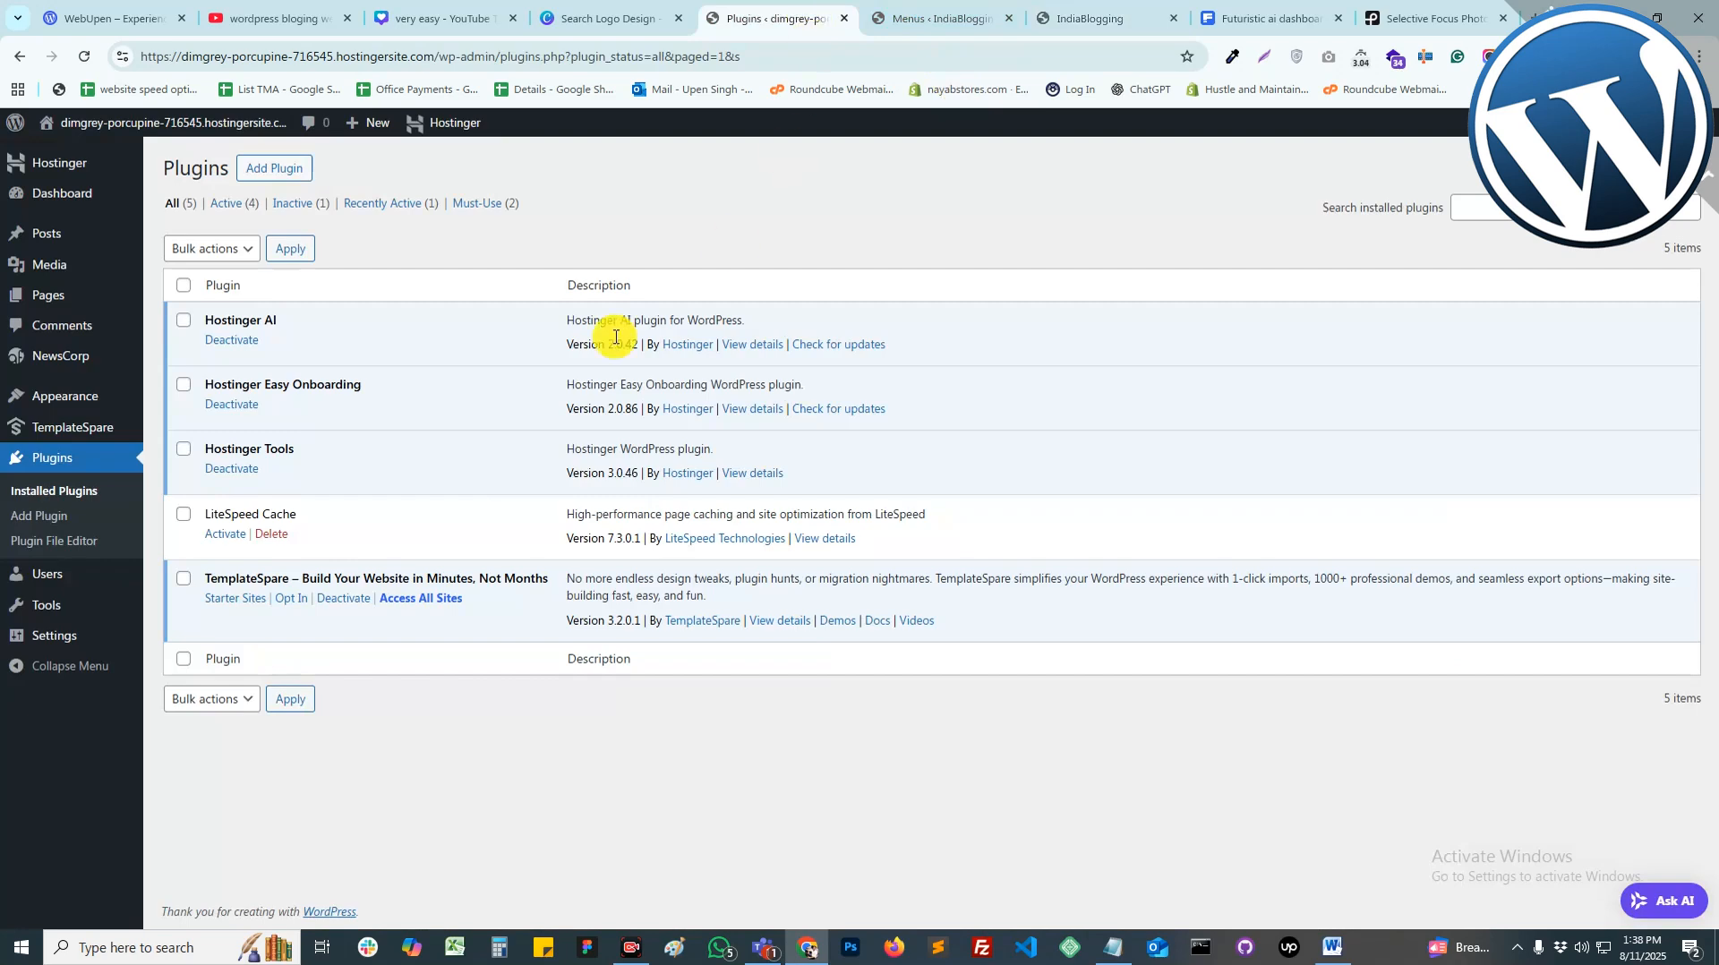
pyautogui.click(45, 240)
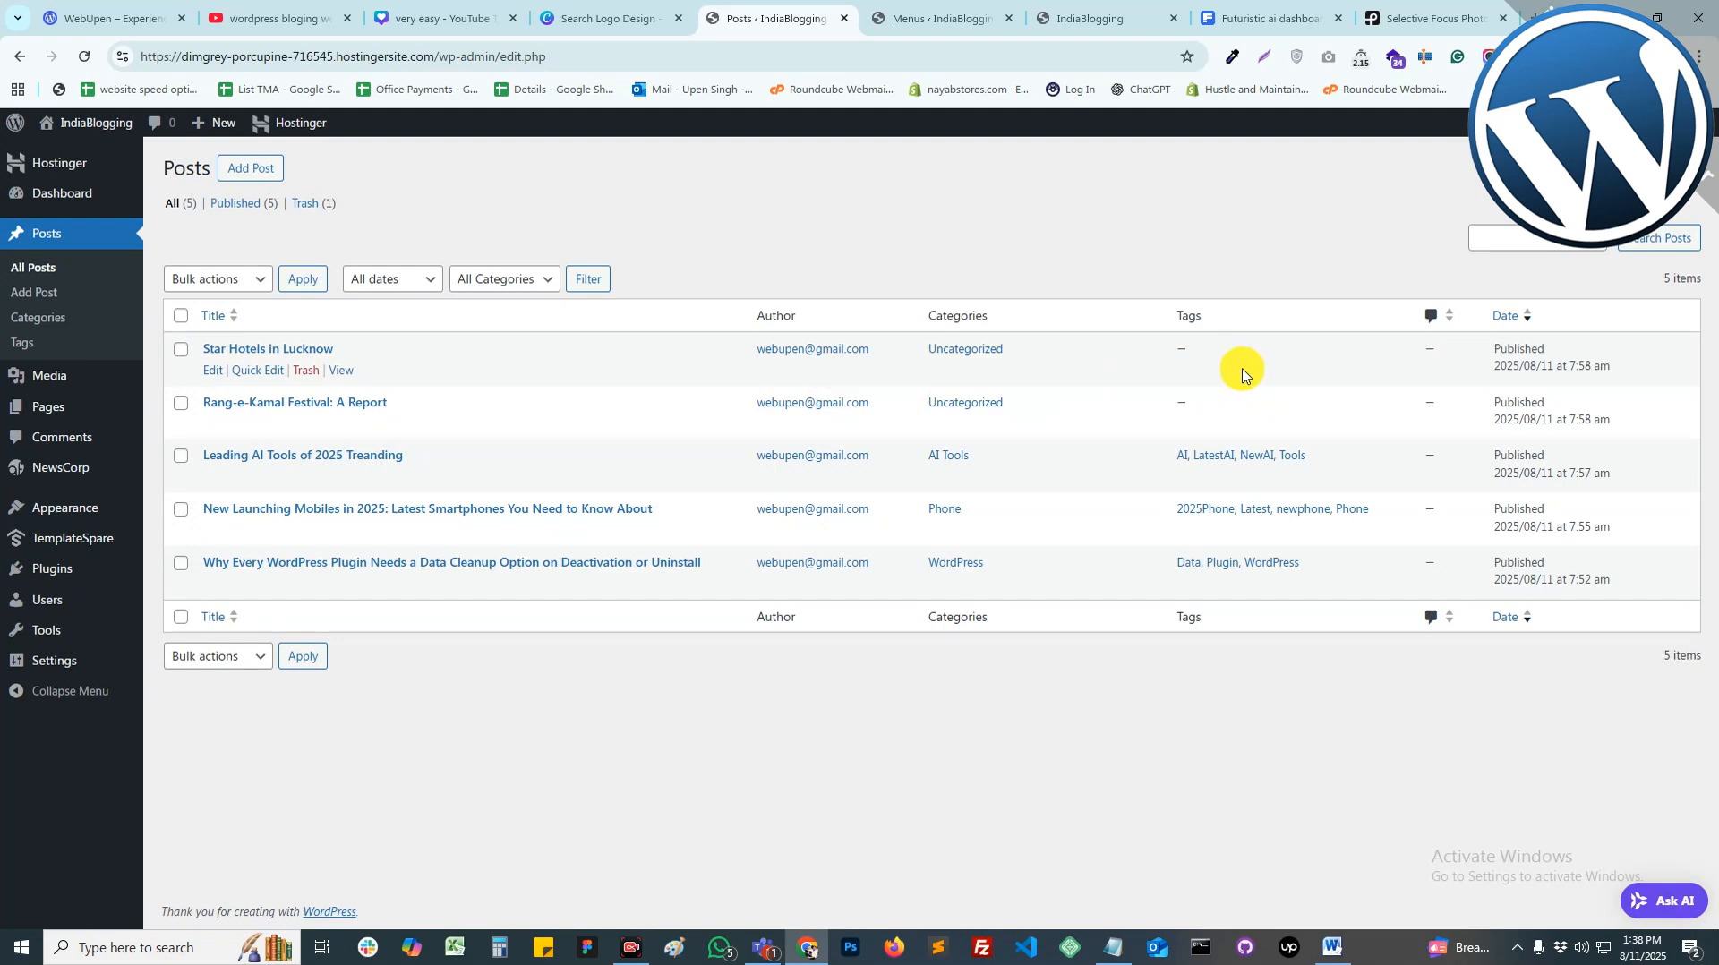
pyautogui.click(253, 350)
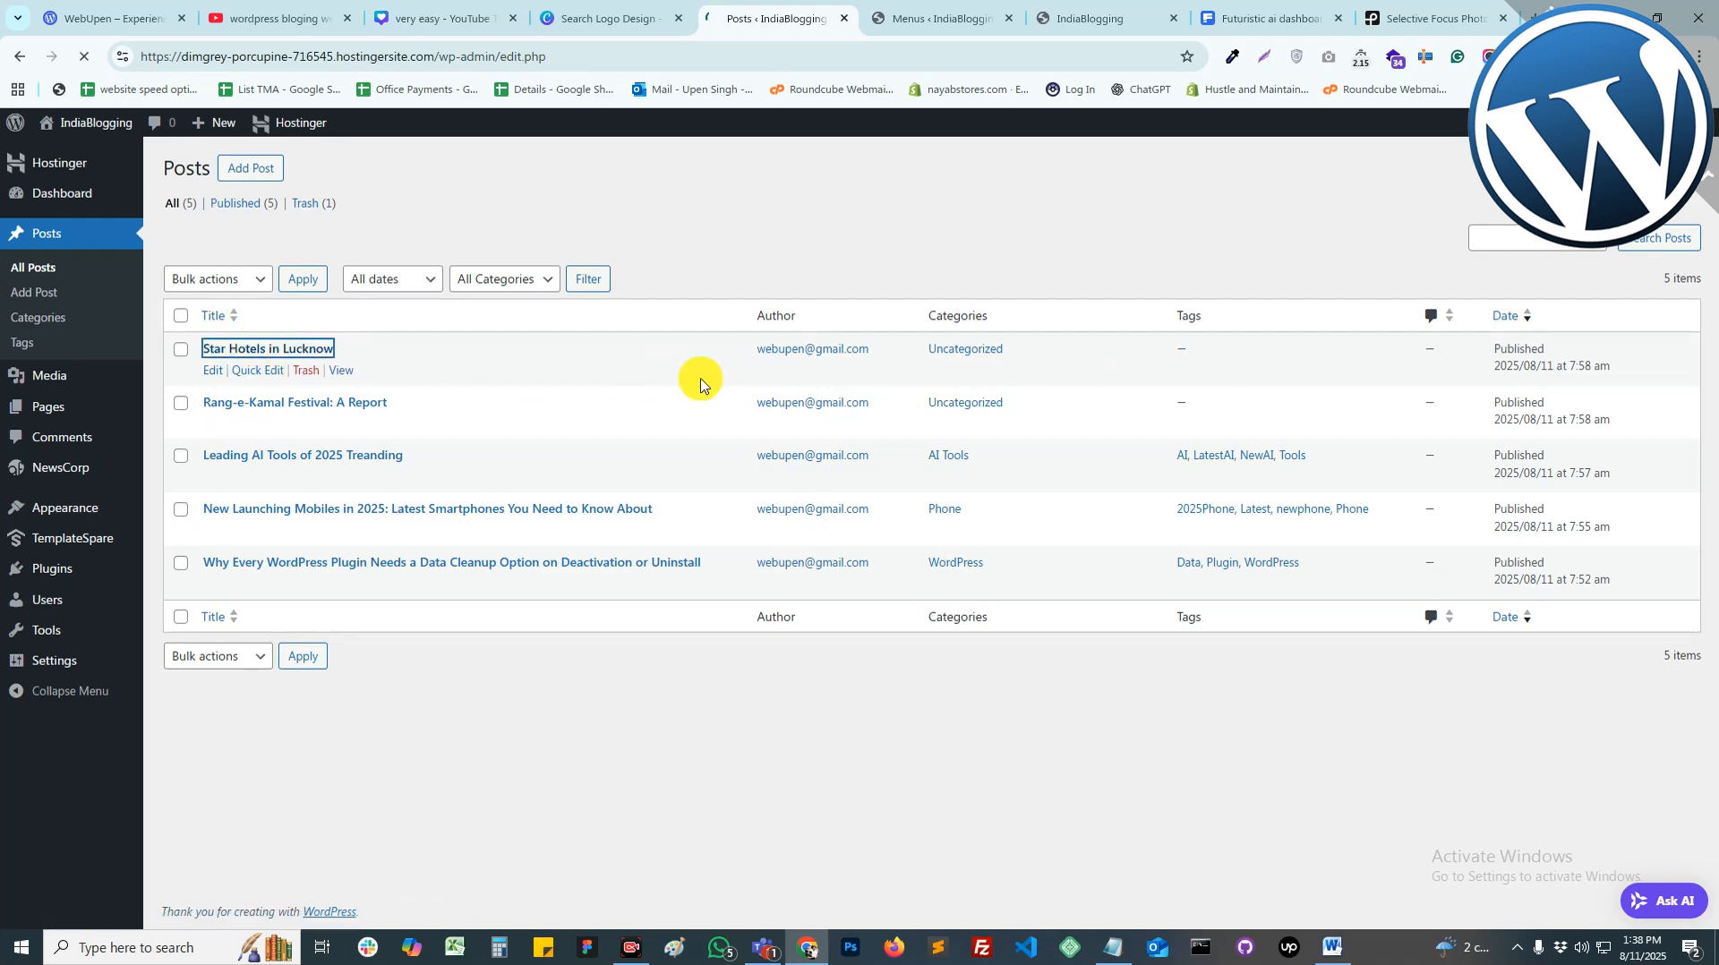
pyautogui.scroll(-10, 755, 606)
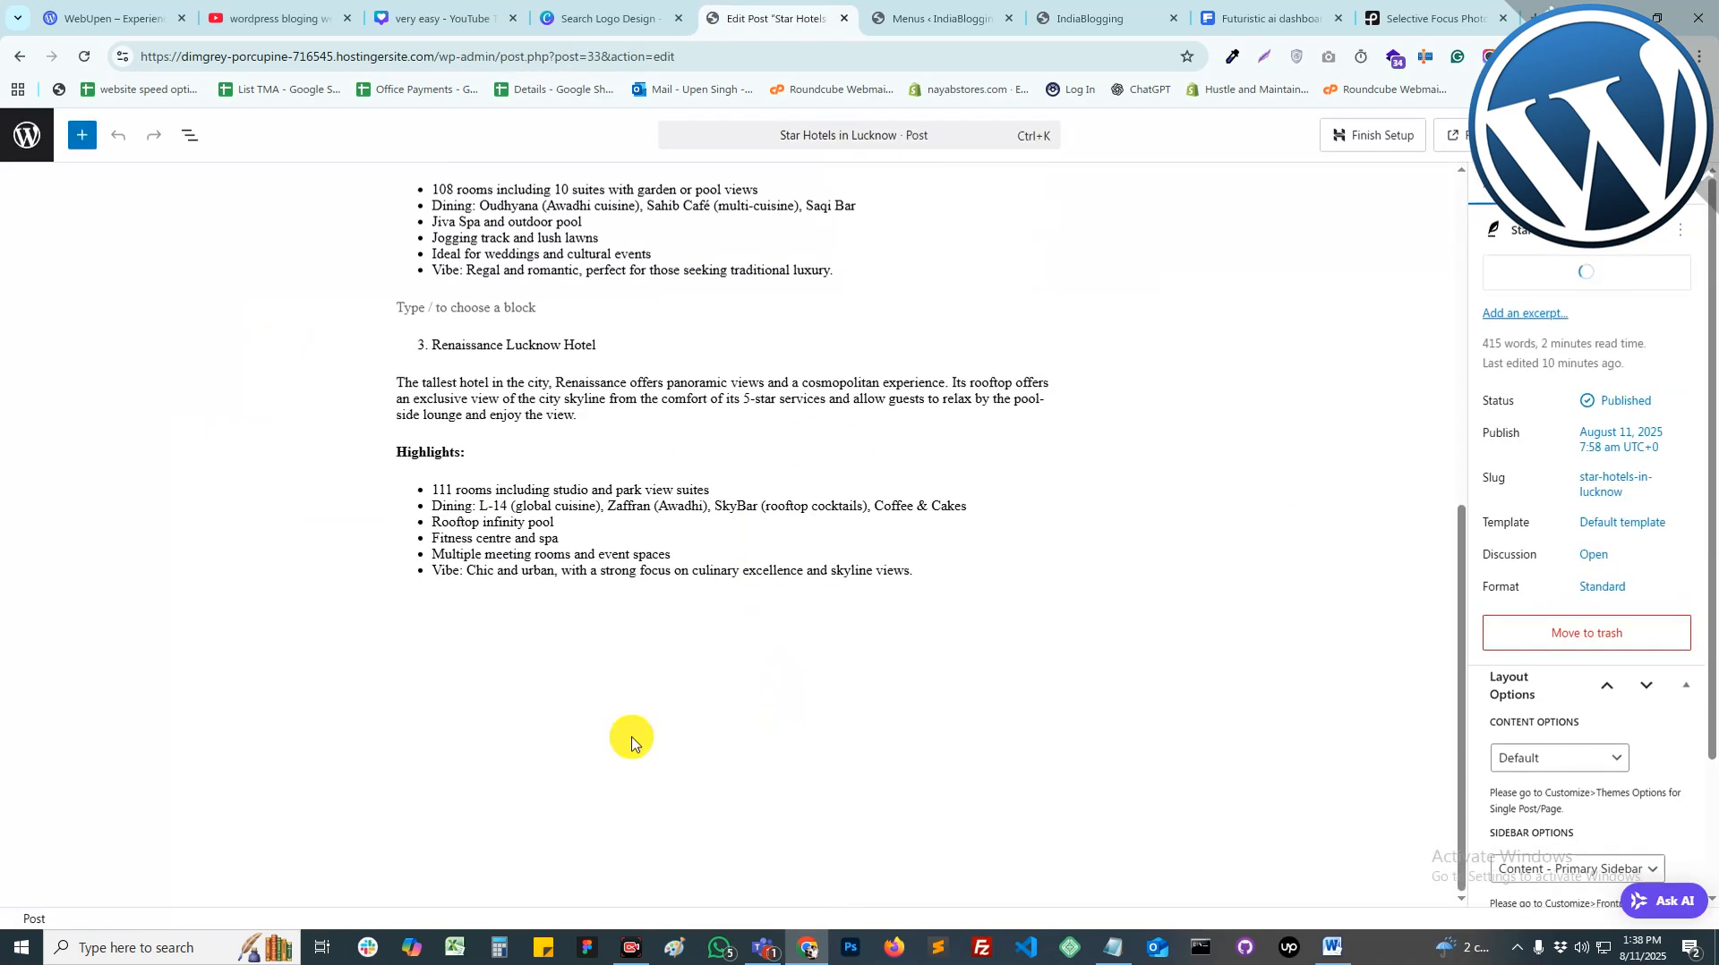
# Step: Leave the editor and go to the Add Plugins page with featured plugins
pyautogui.click(24, 130)
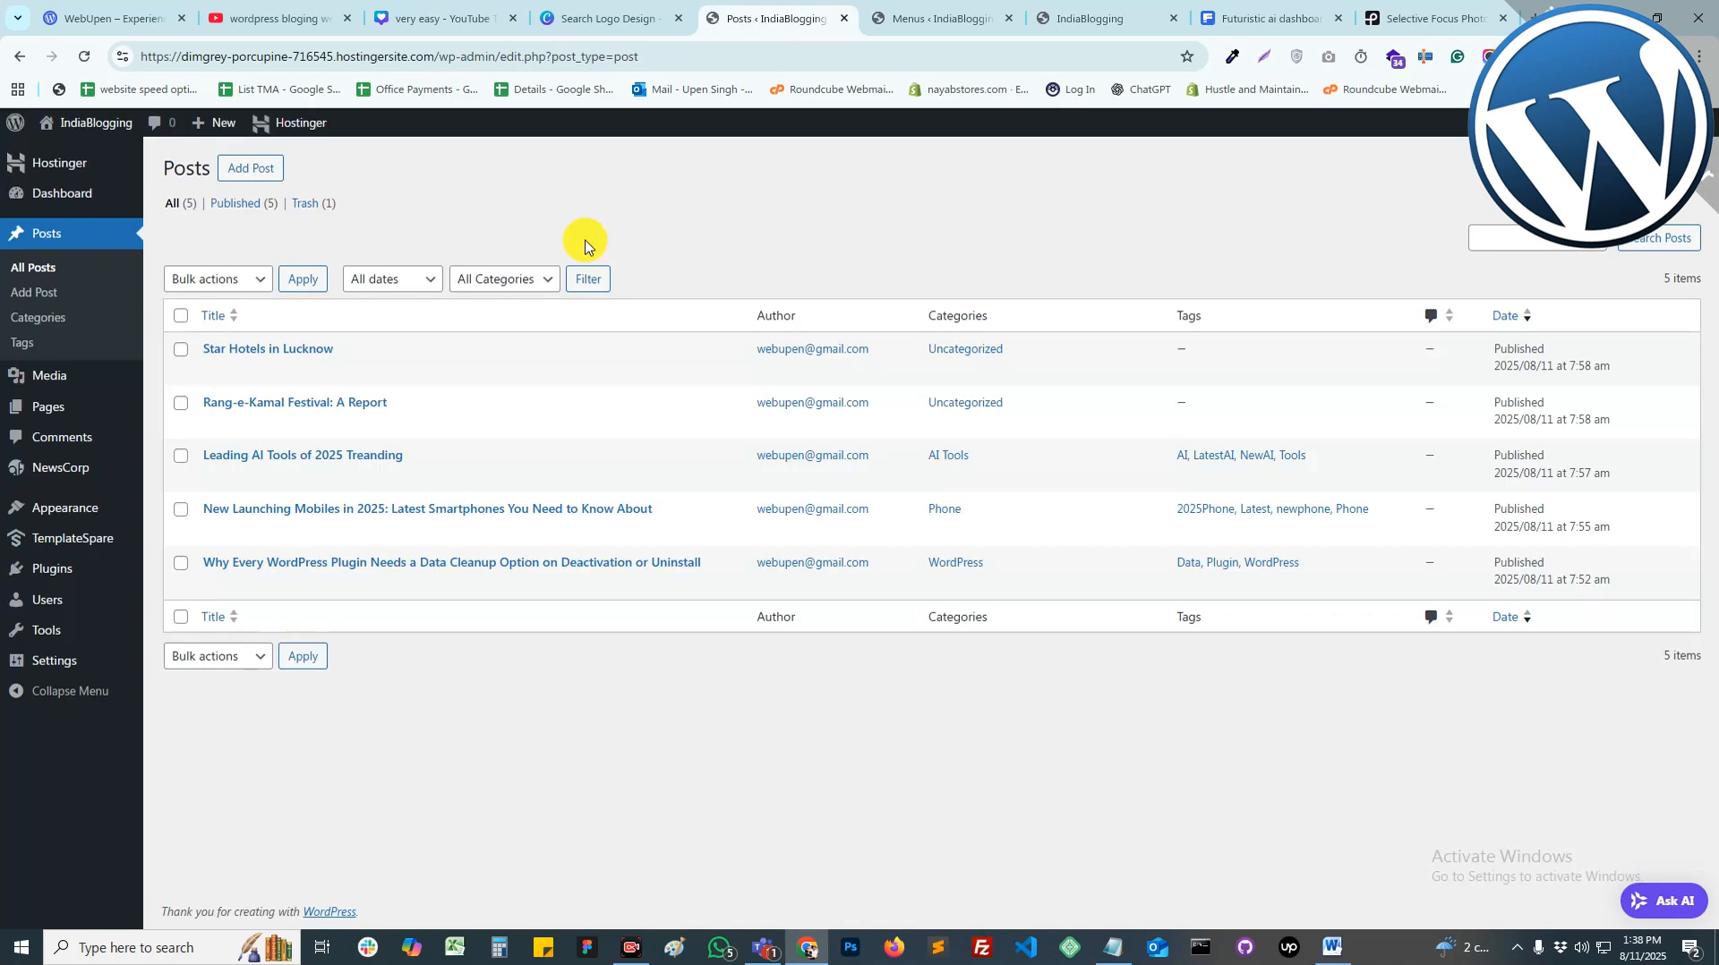
pyautogui.moveTo(46, 573)
pyautogui.click(215, 599)
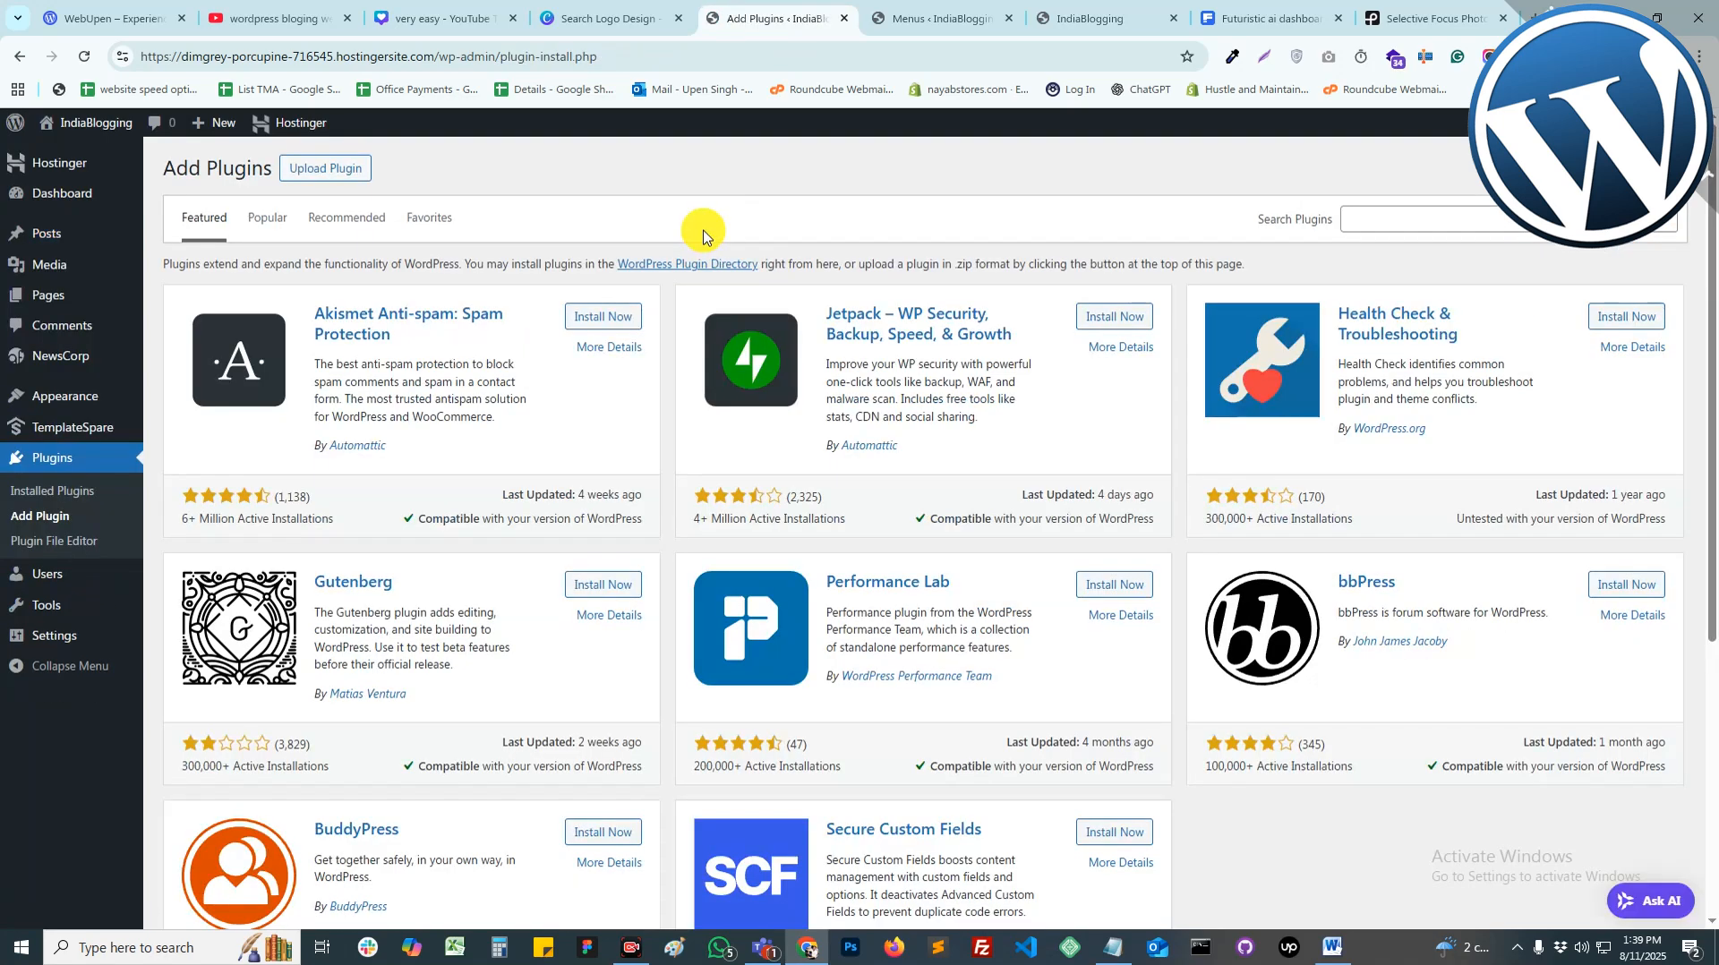
# Step: Search the plugin directory for SEO and install Yoast SEO
pyautogui.click(1358, 224)
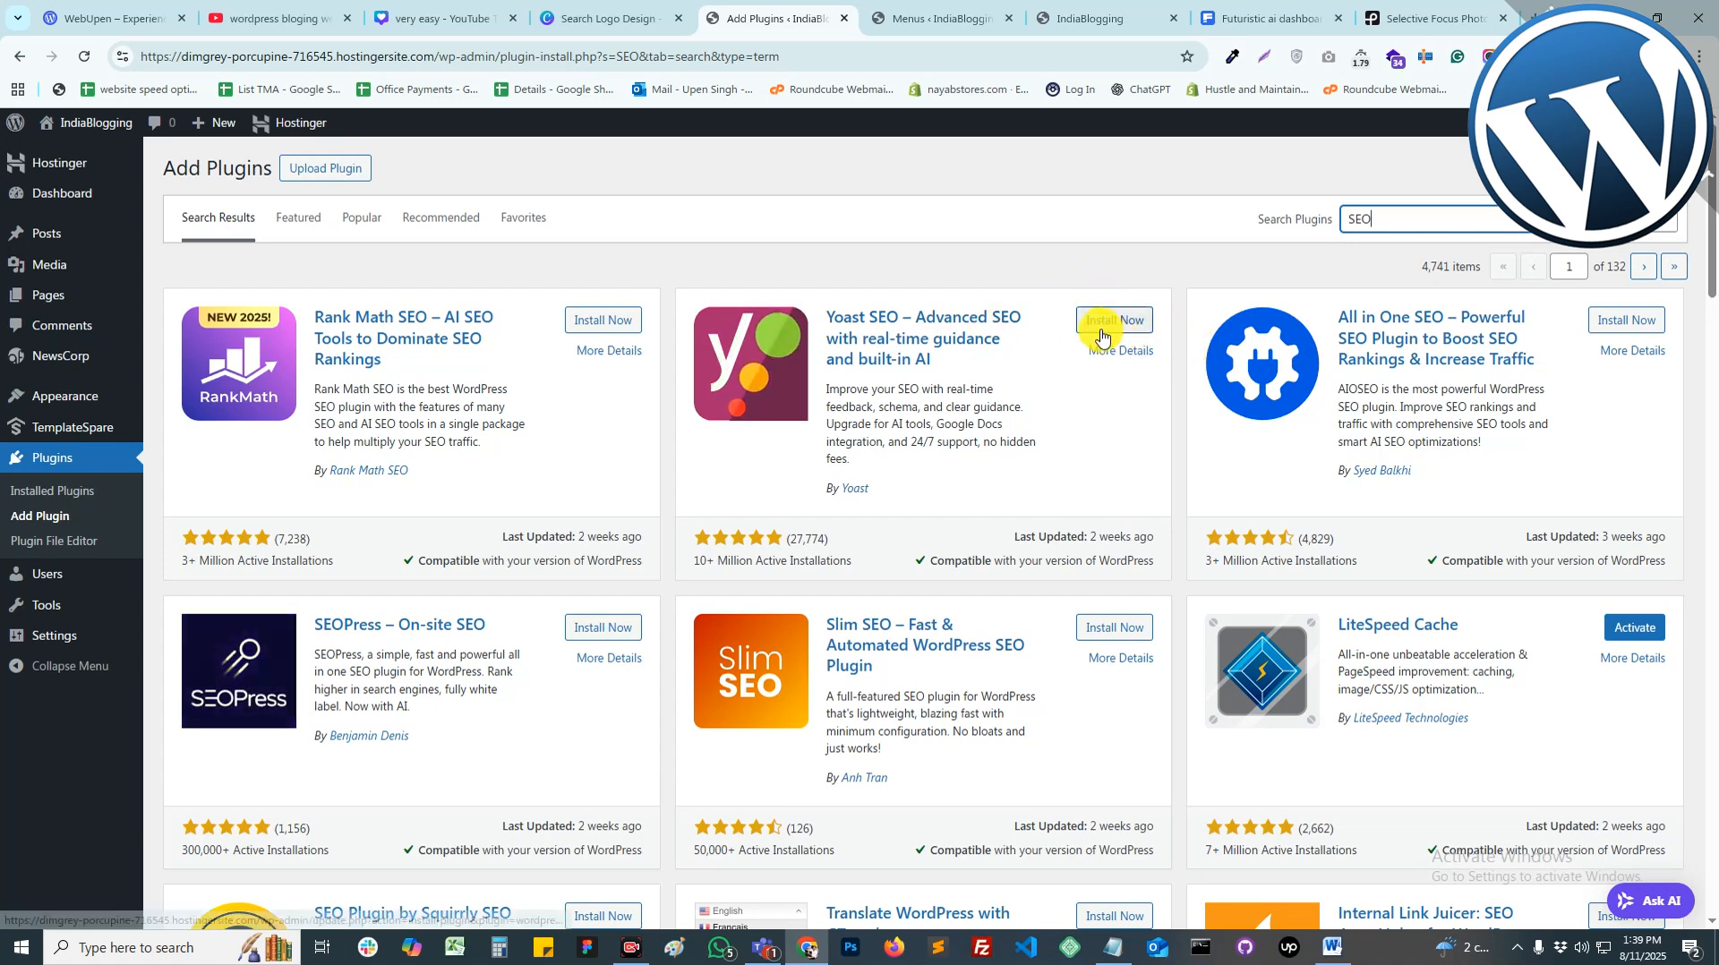
pyautogui.click(1101, 331)
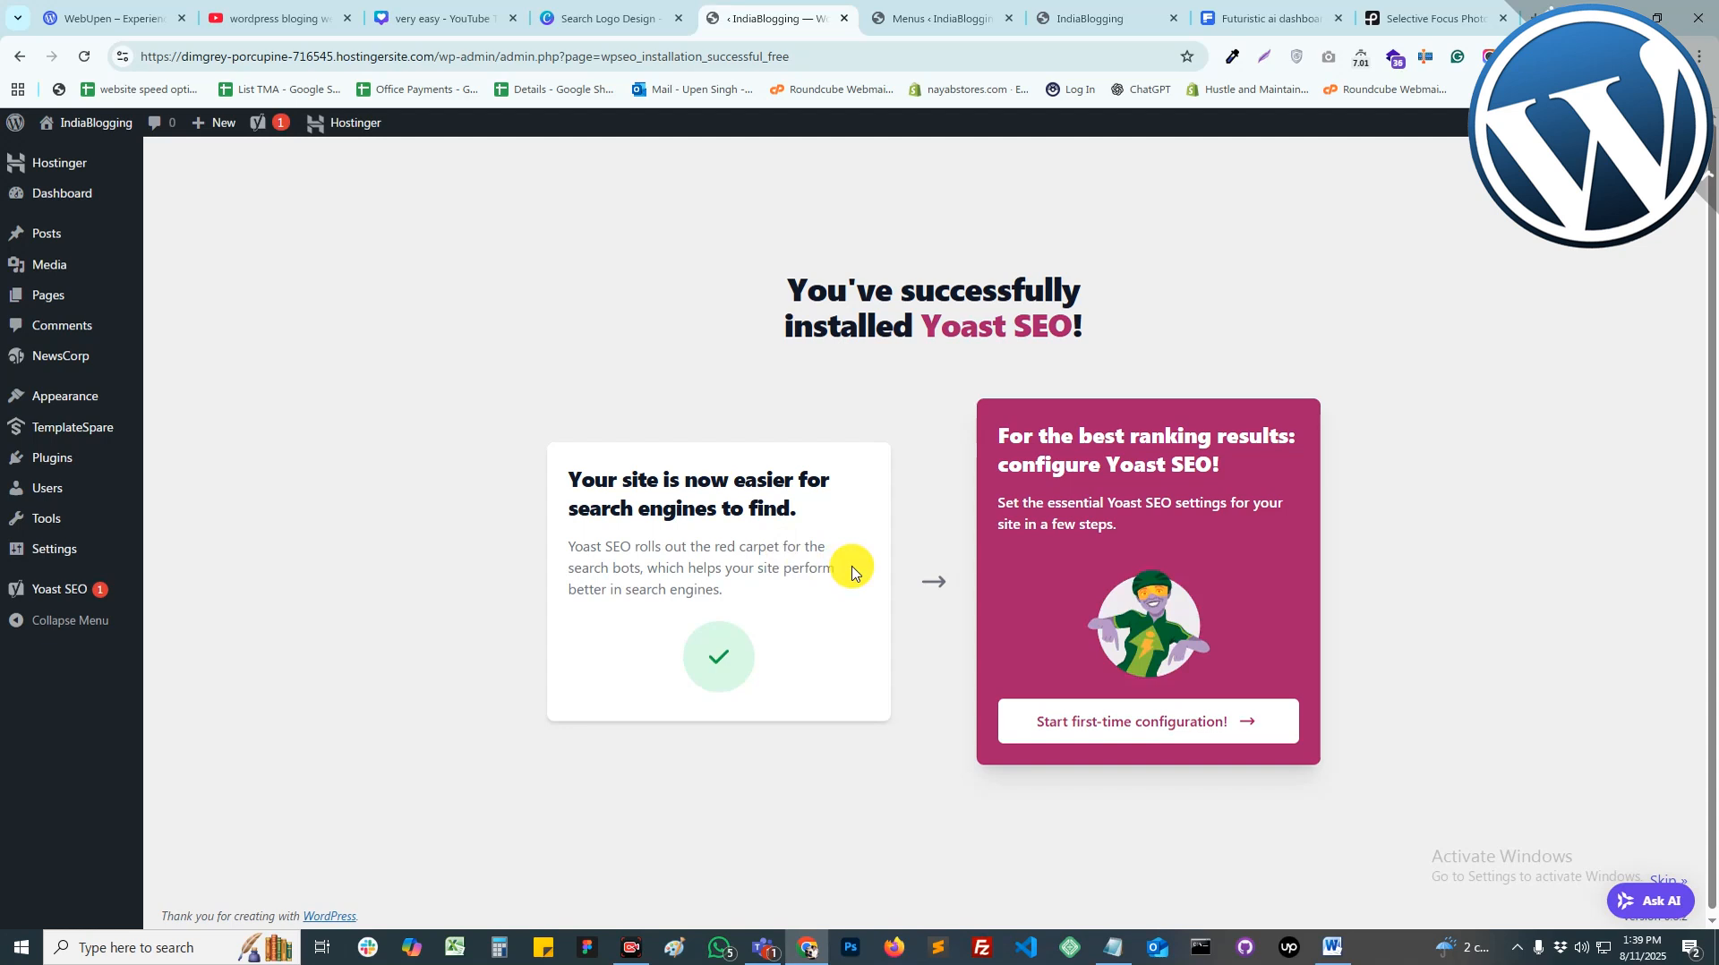
# Step: Start Yoast's first-time configuration, dismiss the upsell and pass the SEO data optimization step
pyautogui.click(1154, 731)
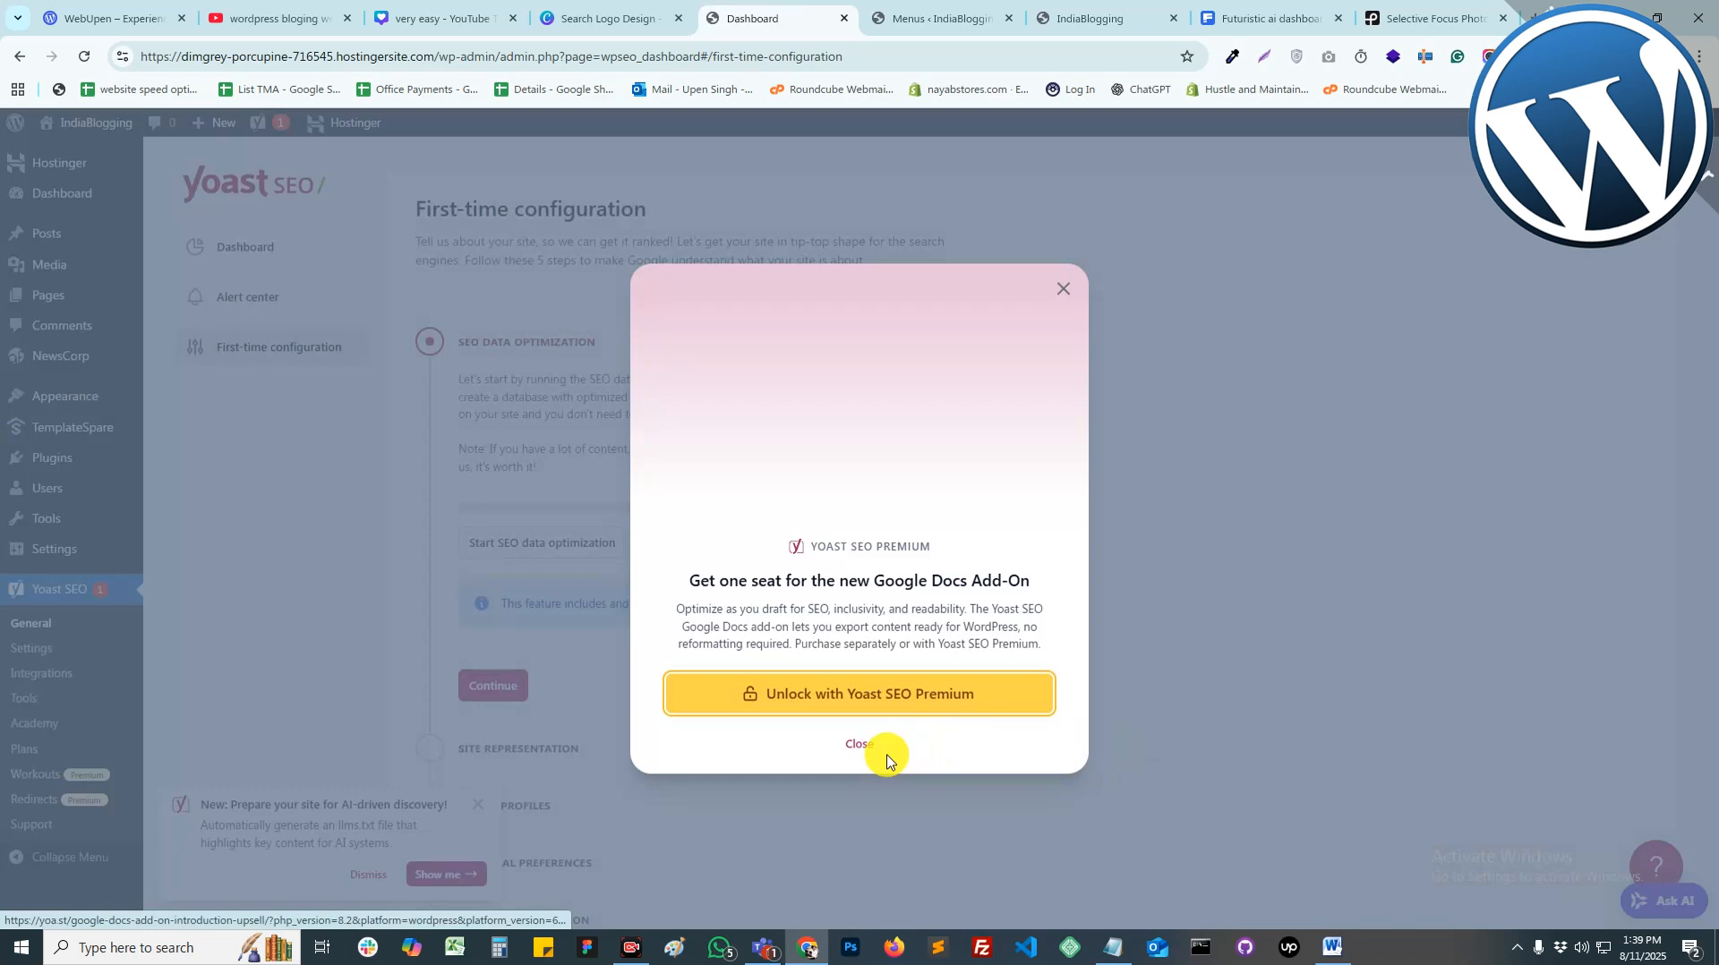
pyautogui.click(860, 743)
pyautogui.click(488, 687)
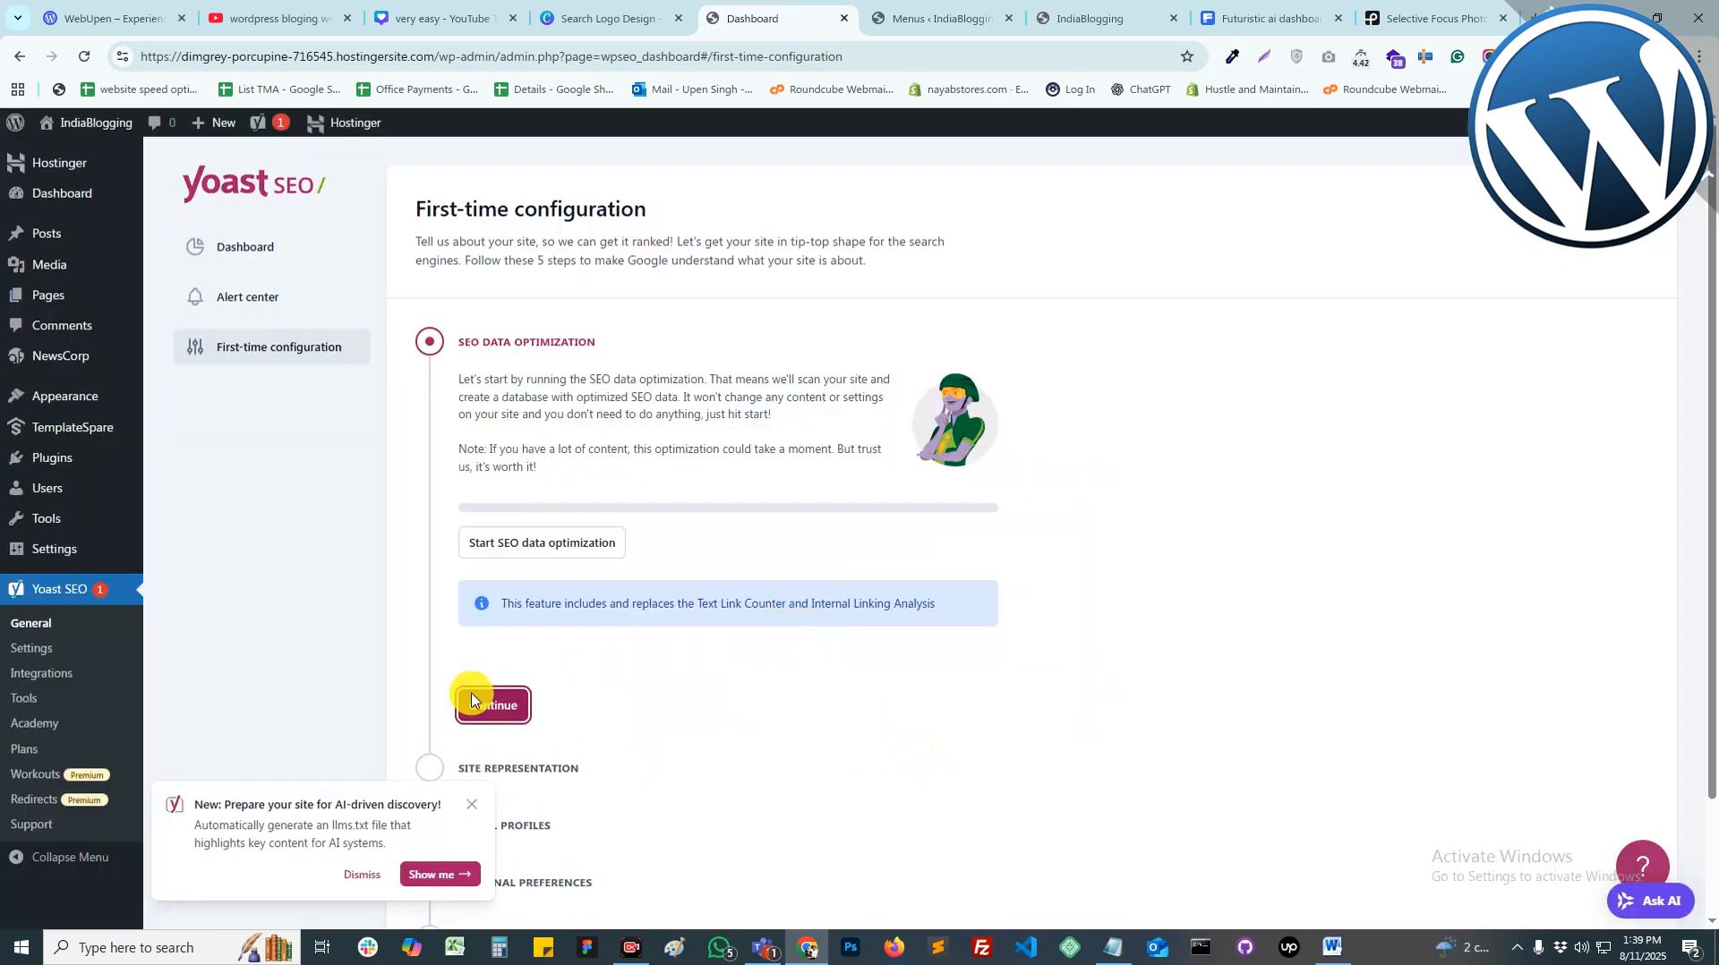
pyautogui.click(488, 584)
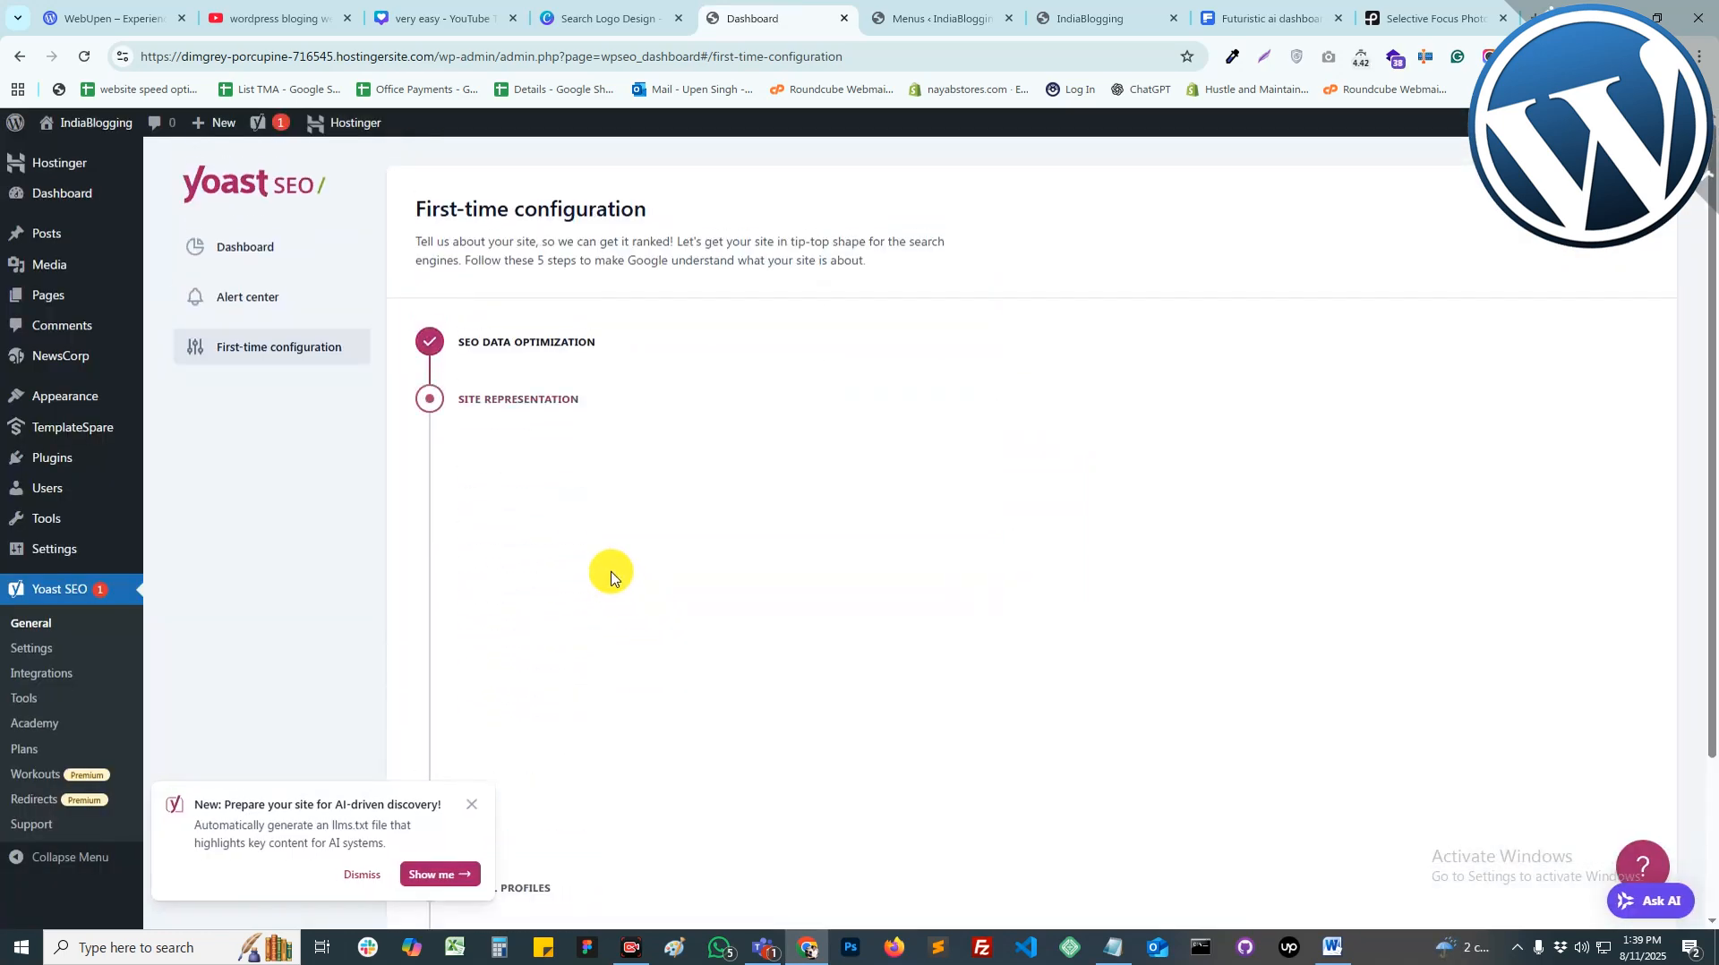
pyautogui.scroll(-3, 538, 626)
pyautogui.scroll(2, 606, 529)
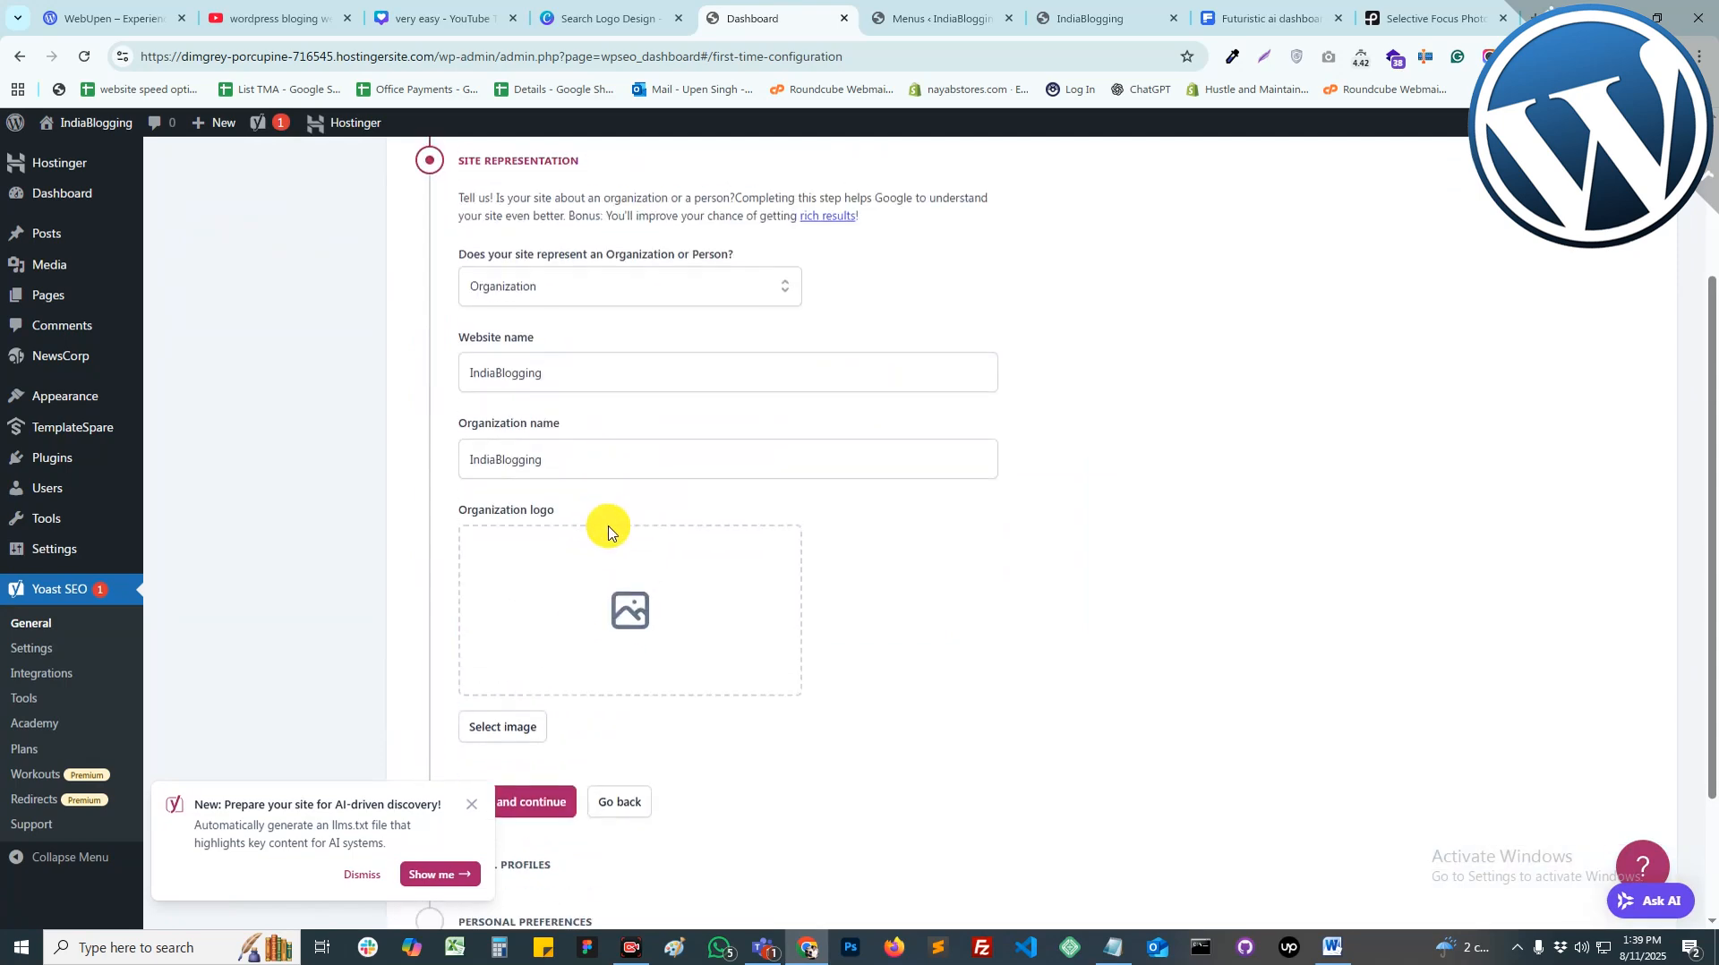
# Step: Save the site representation step without choosing an organization logo
pyautogui.click(627, 609)
pyautogui.click(1669, 157)
pyautogui.click(989, 605)
pyautogui.scroll(-2, 970, 614)
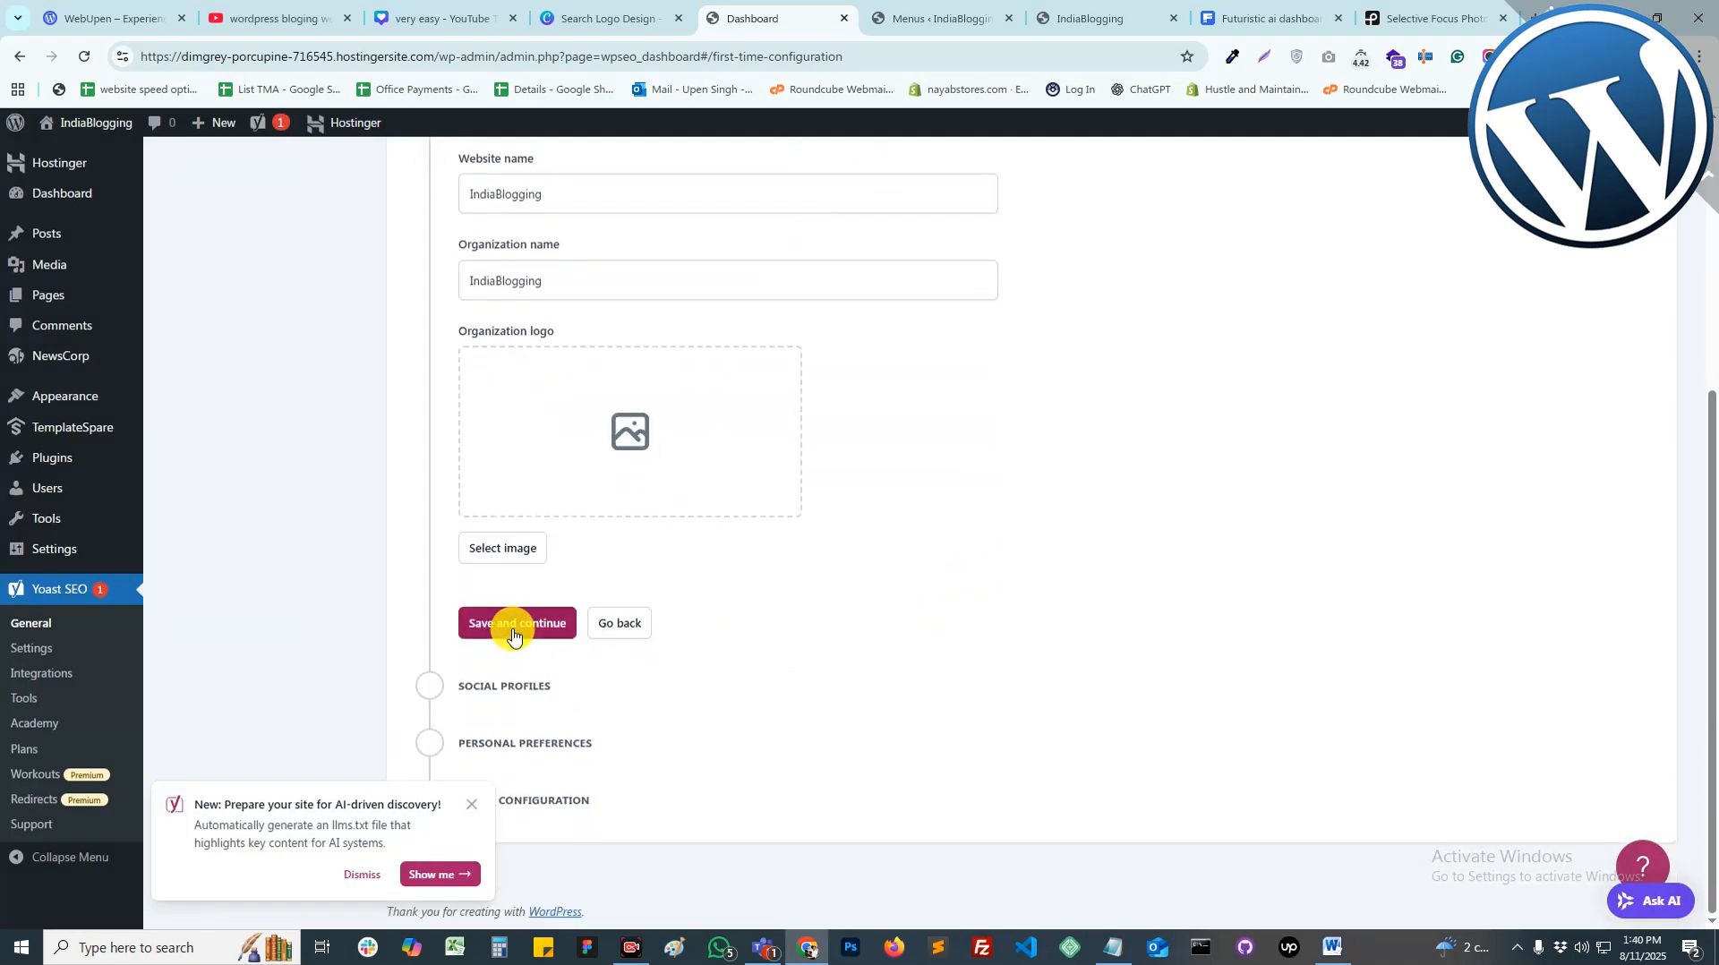
pyautogui.click(549, 624)
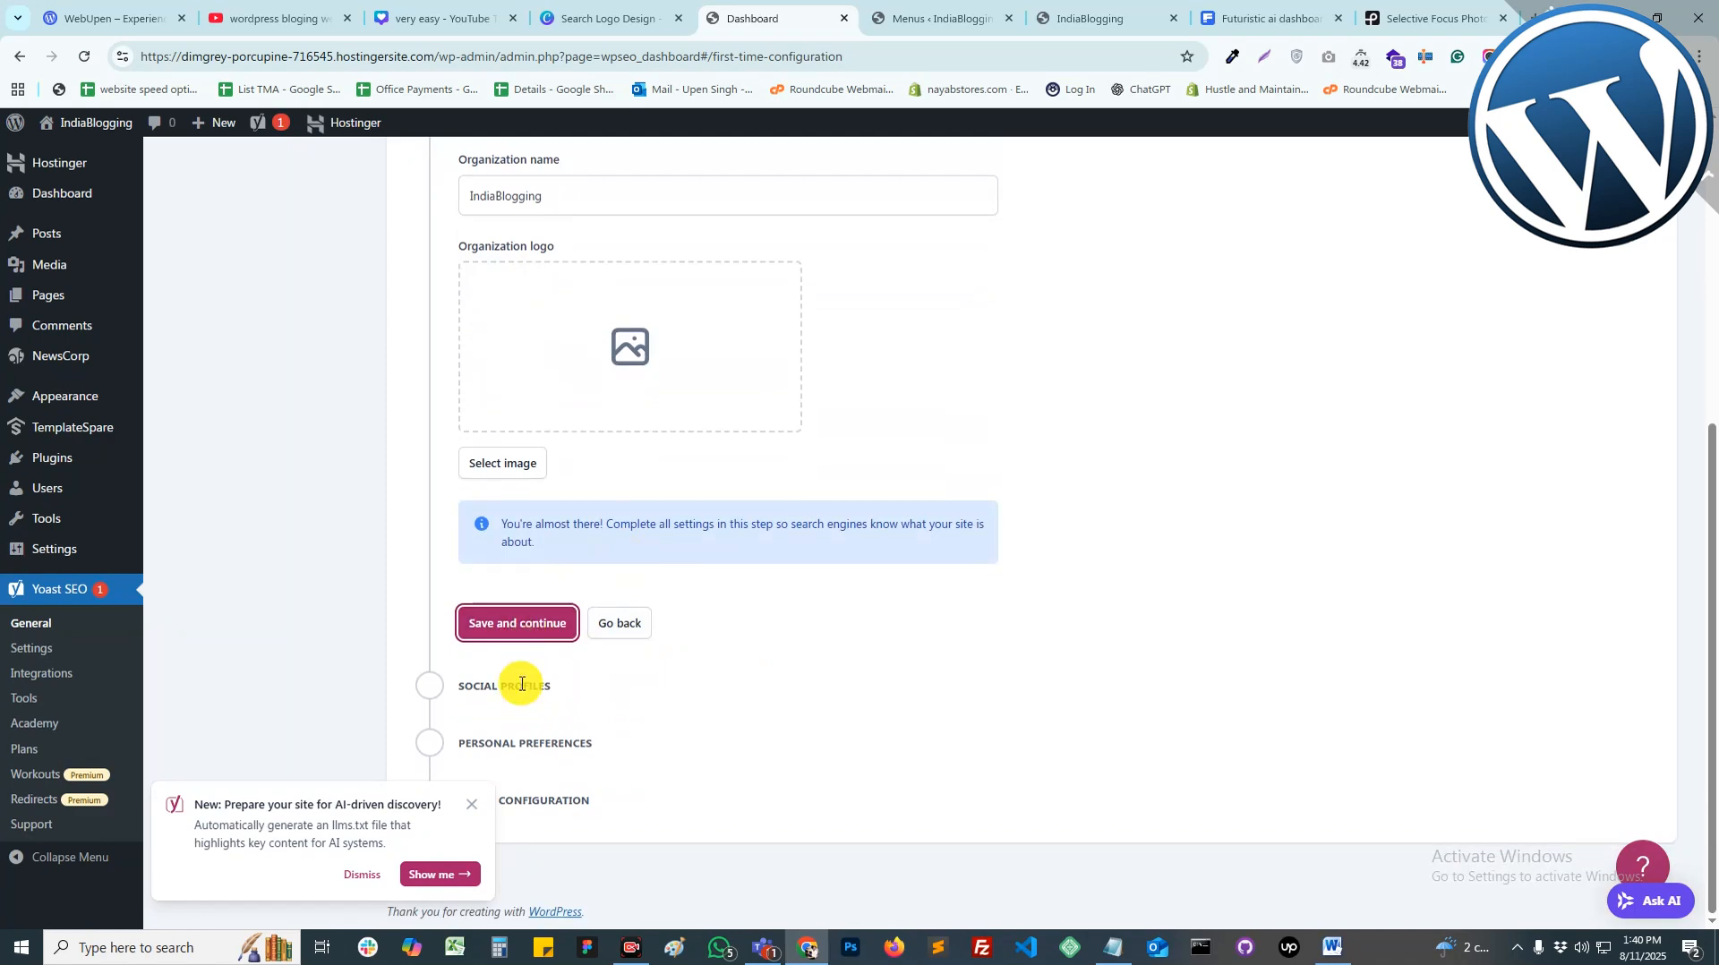
# Step: Skip social profiles, save personal preferences to finish, and return to the posts list
pyautogui.click(470, 805)
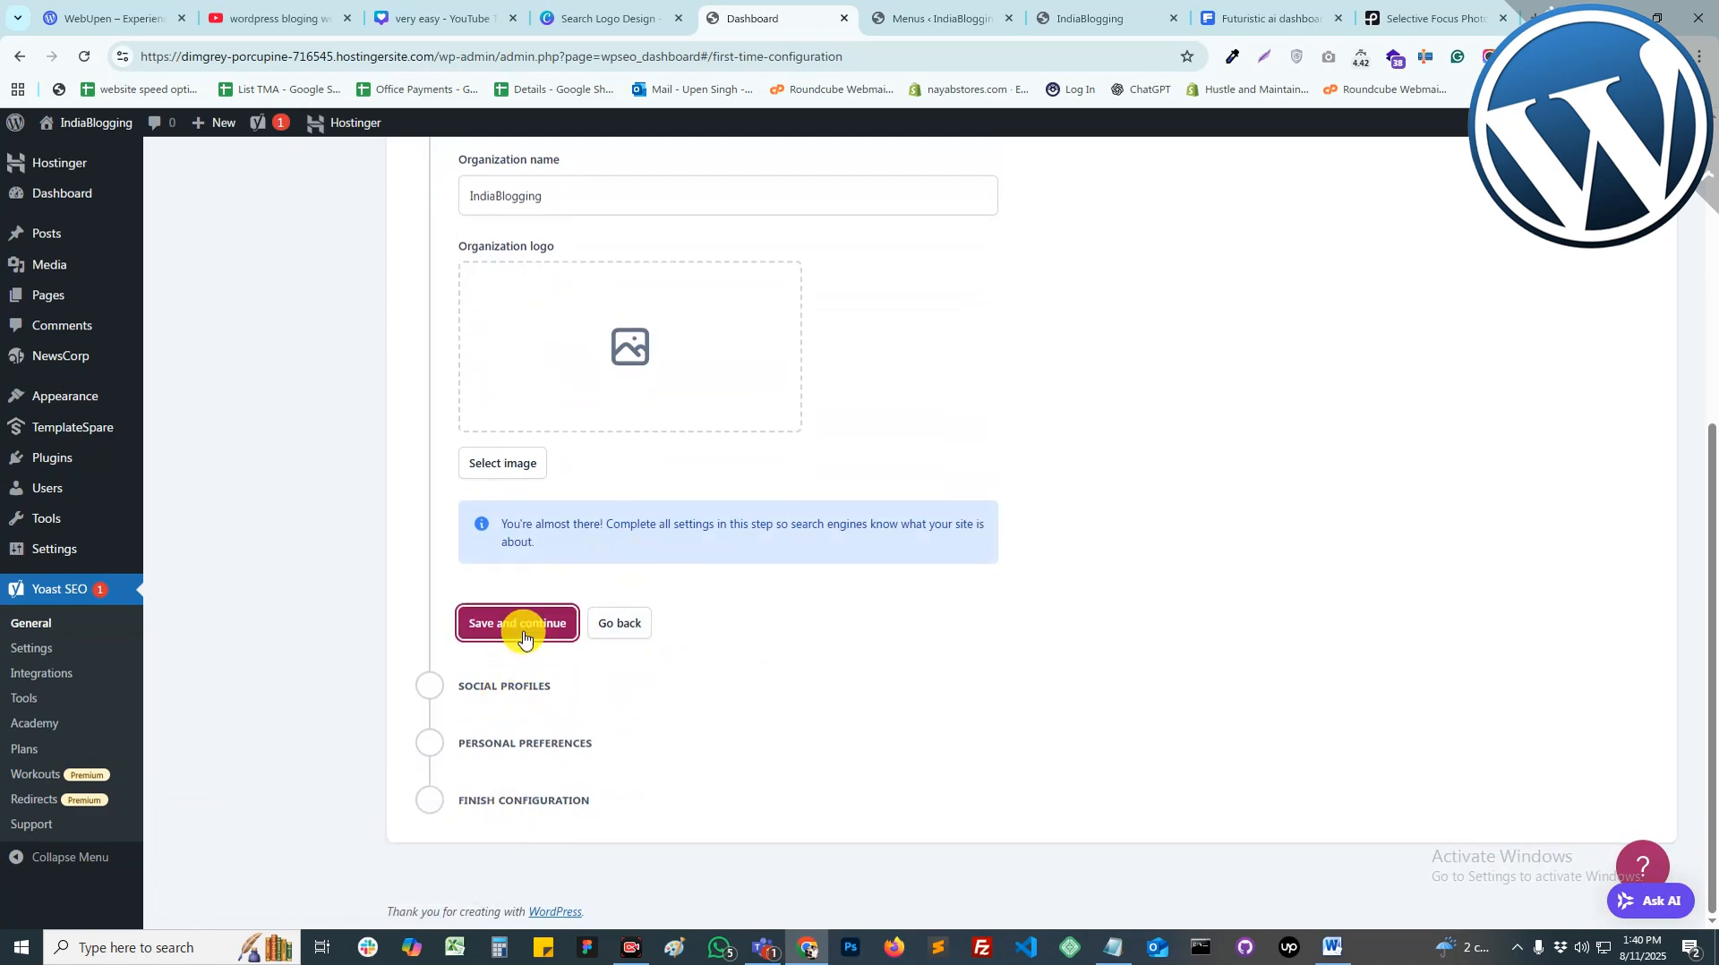
pyautogui.click(615, 627)
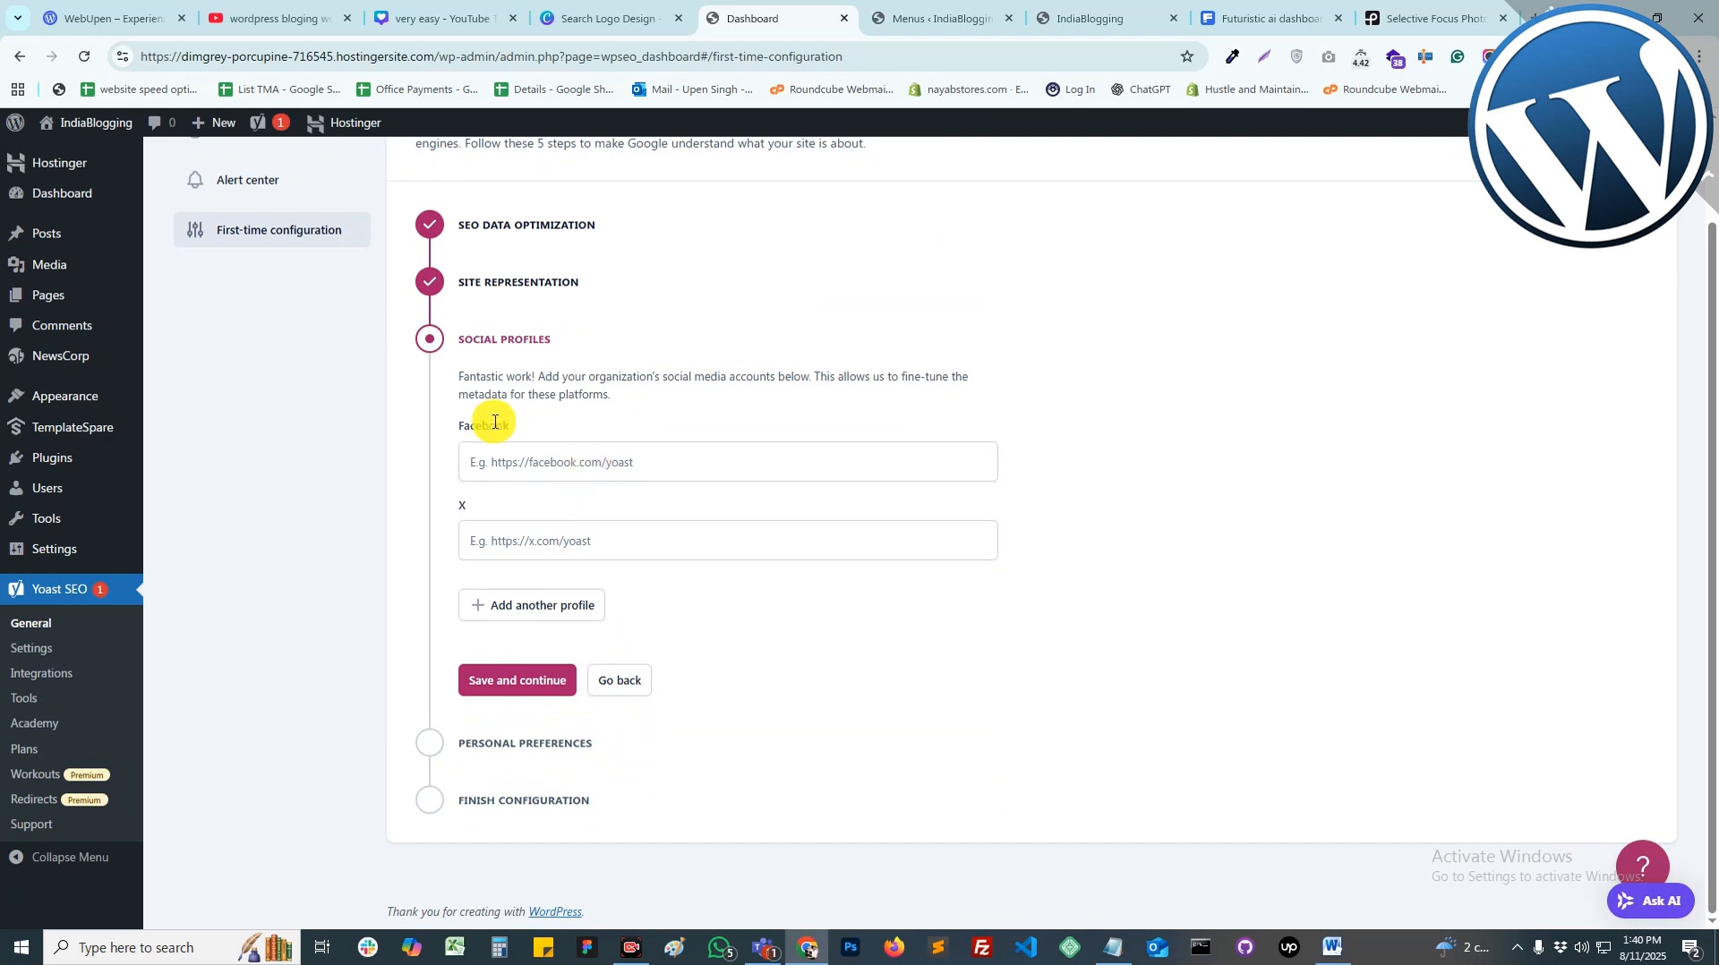
pyautogui.click(512, 686)
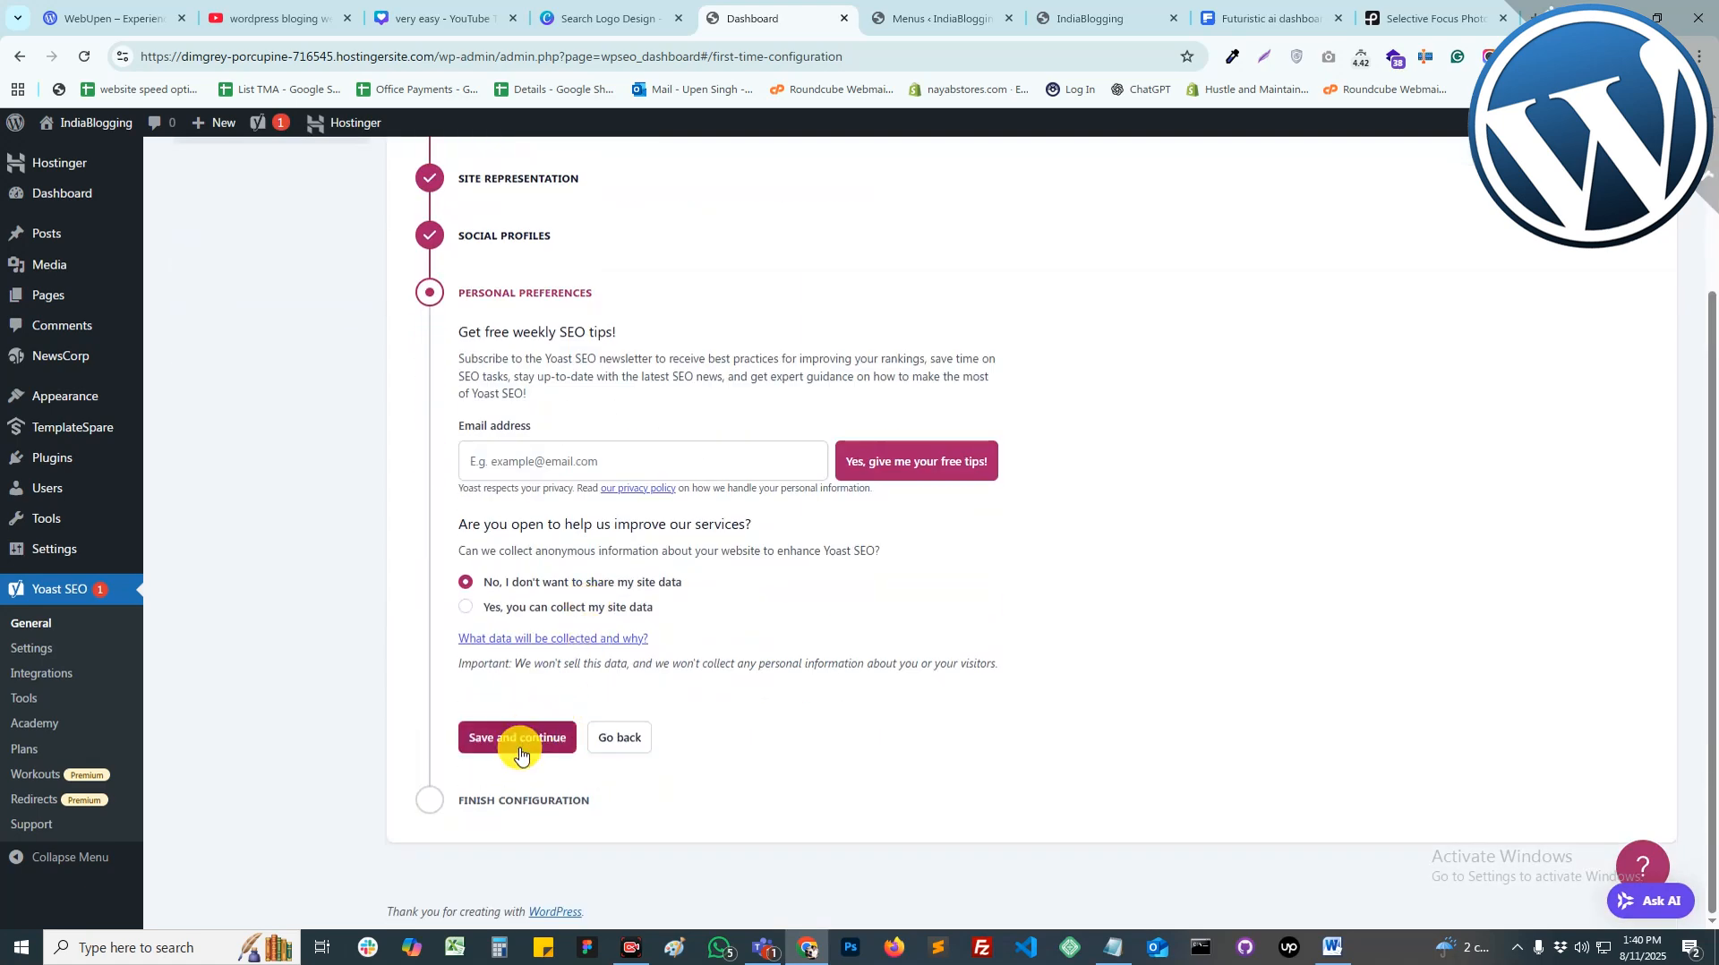
pyautogui.click(518, 745)
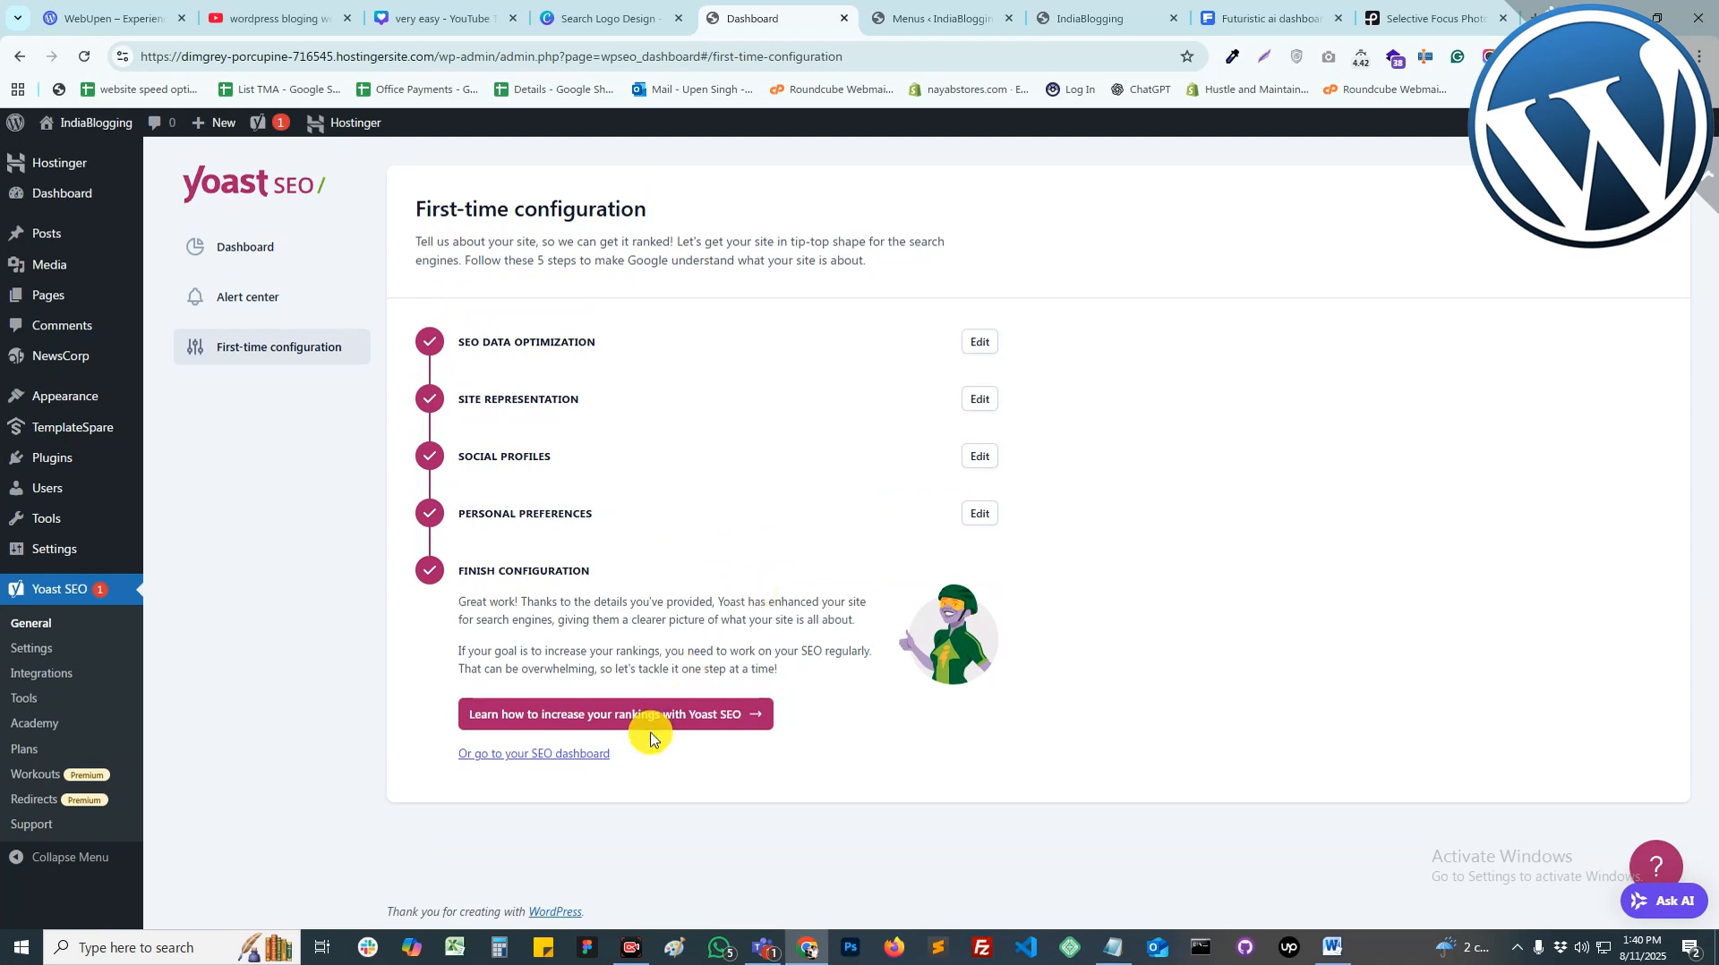
pyautogui.click(45, 236)
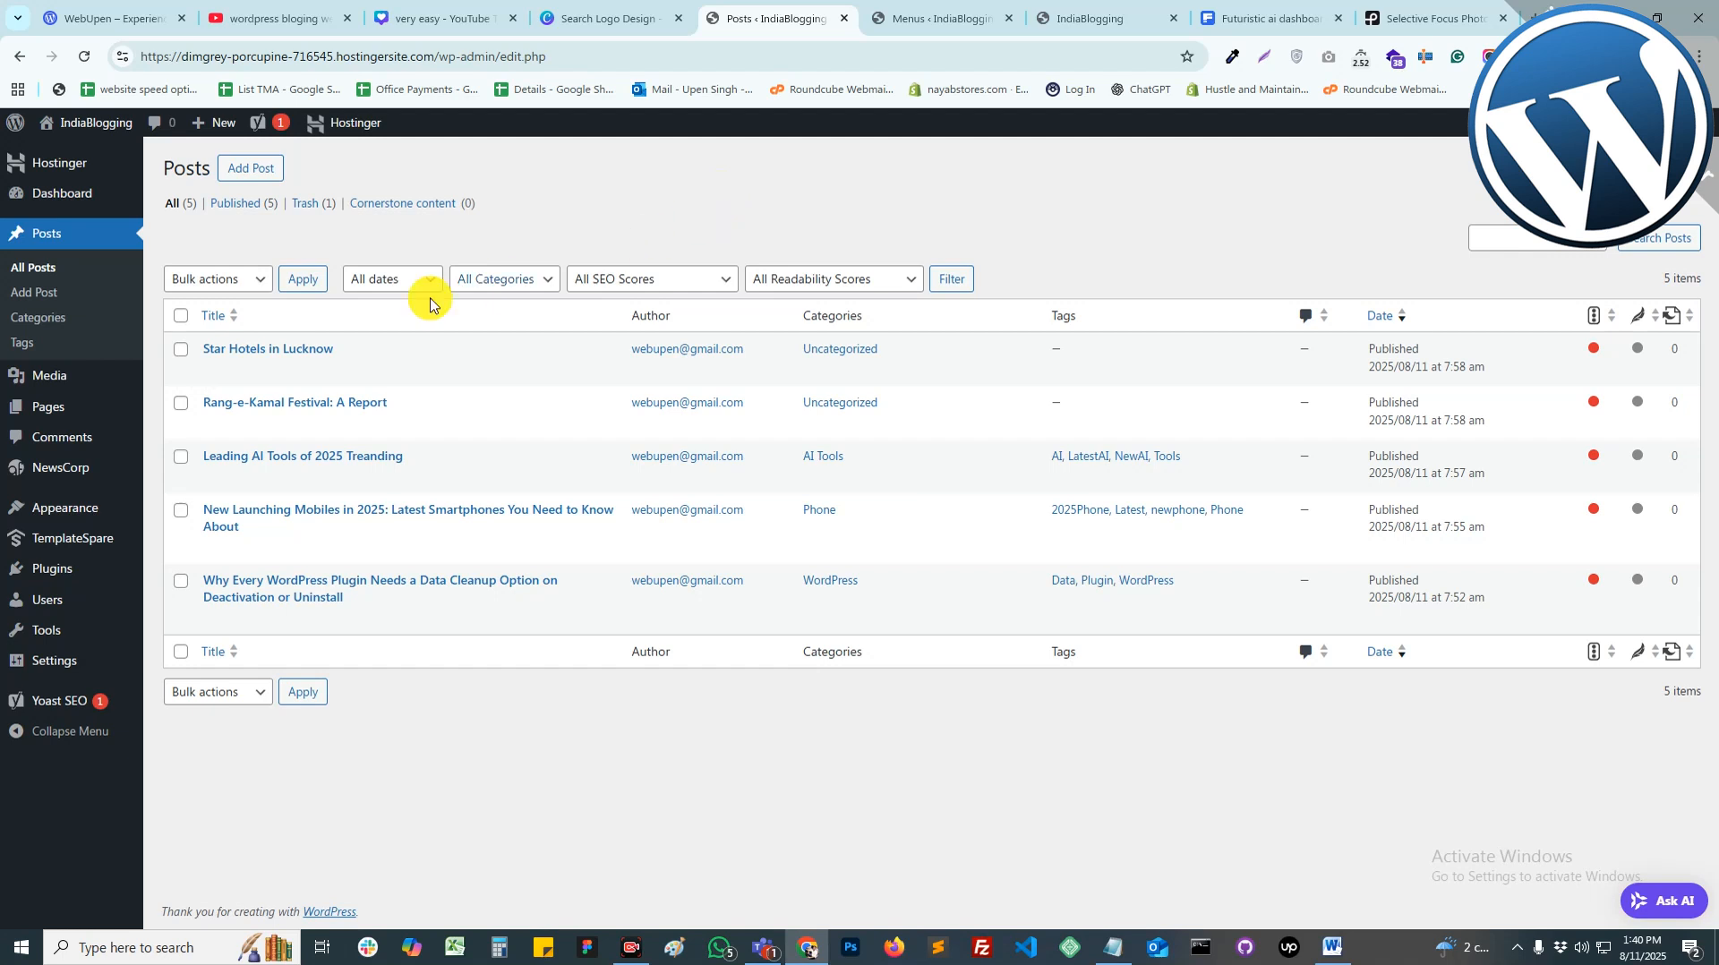
# Step: Open the Star Hotels in Lucknow post and scroll to the Yoast SEO panel
pyautogui.click(256, 355)
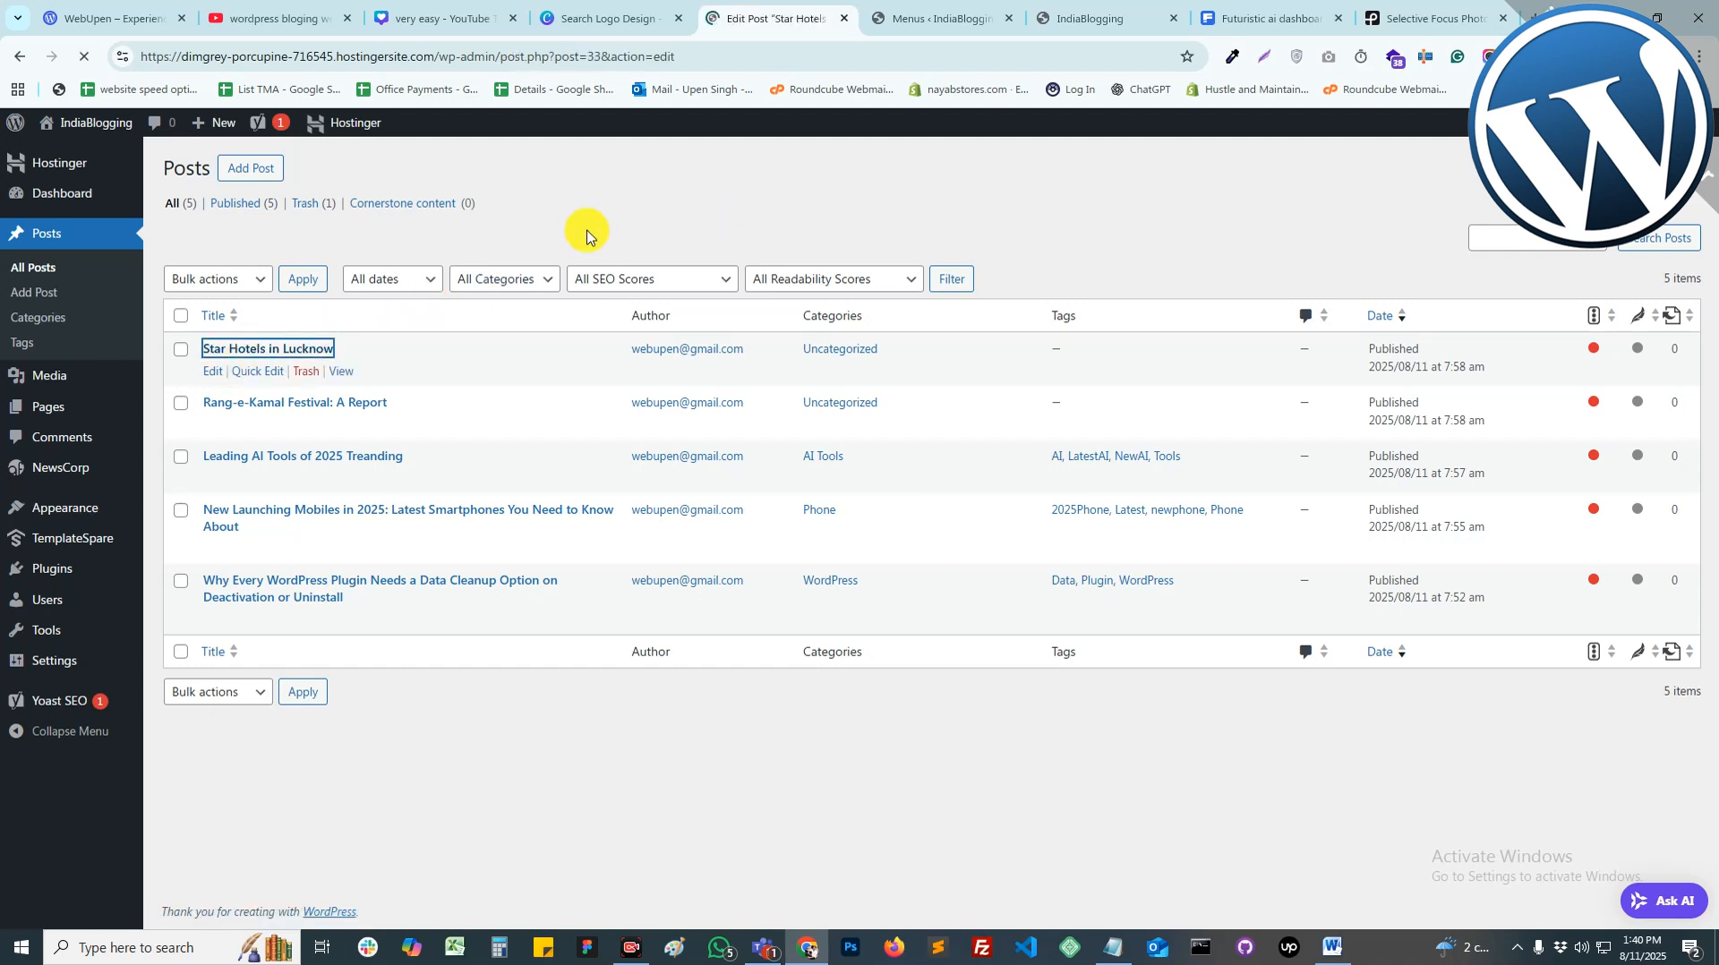
pyautogui.scroll(-15, 1171, 684)
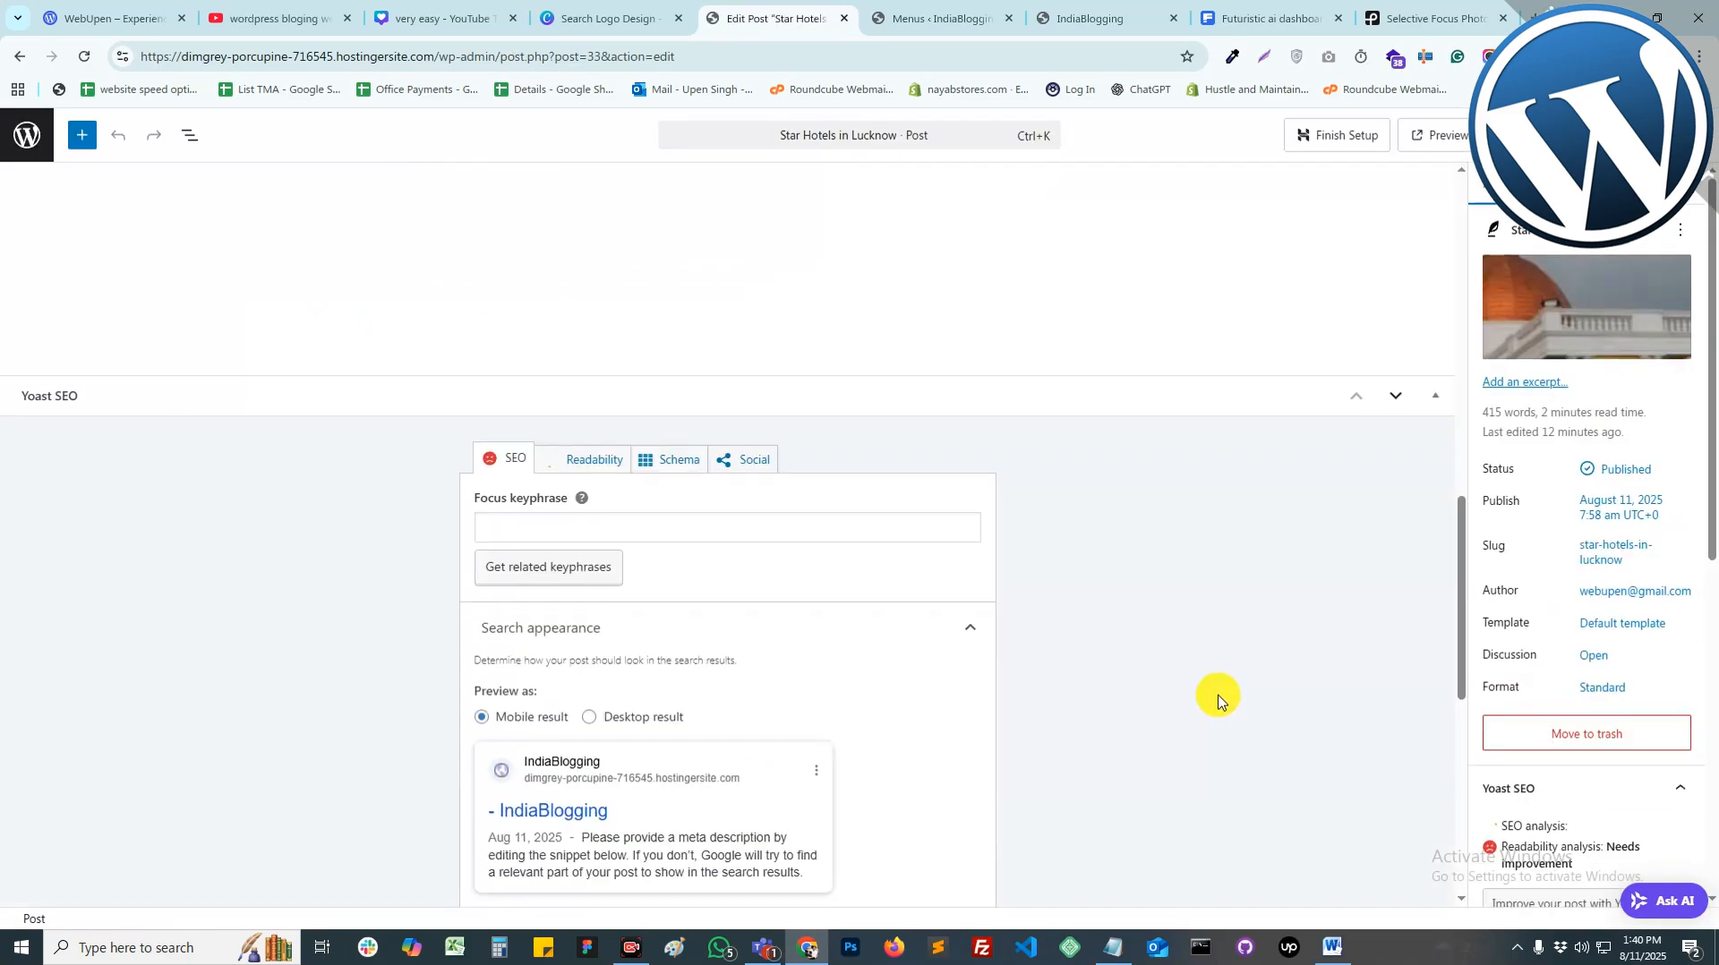
pyautogui.scroll(-5, 1588, 670)
pyautogui.scroll(-3, 1581, 663)
pyautogui.scroll(5, 699, 599)
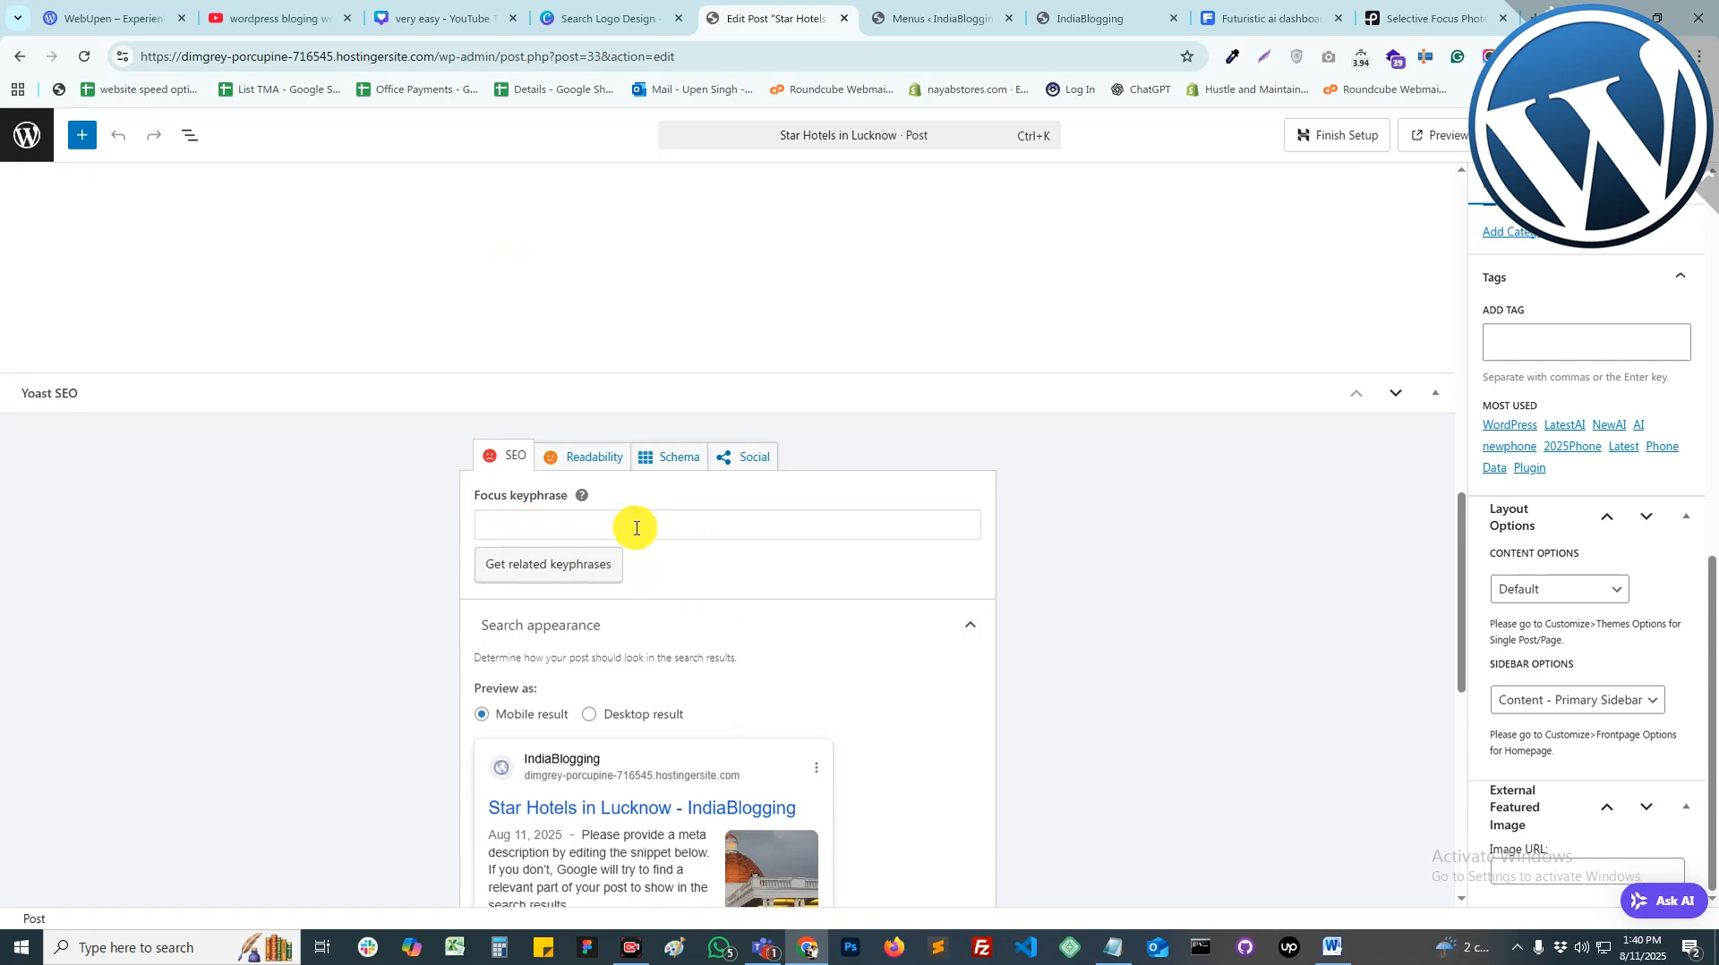
pyautogui.scroll(-6, 636, 529)
pyautogui.scroll(-2, 636, 528)
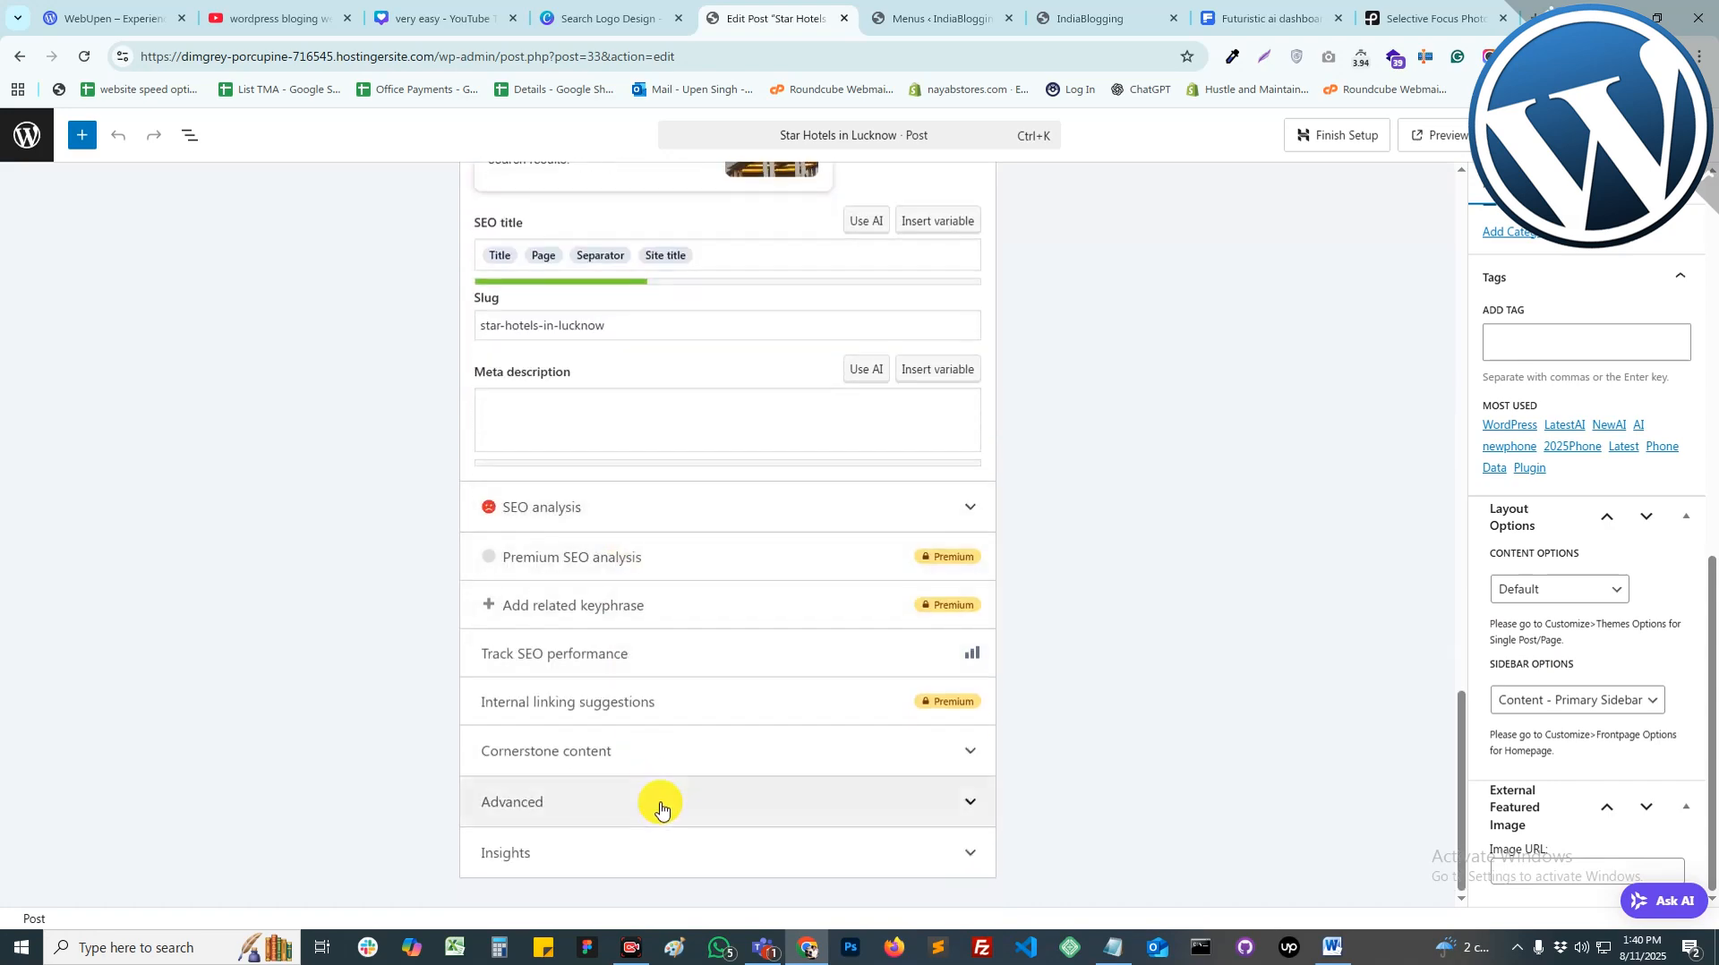
pyautogui.scroll(4, 660, 806)
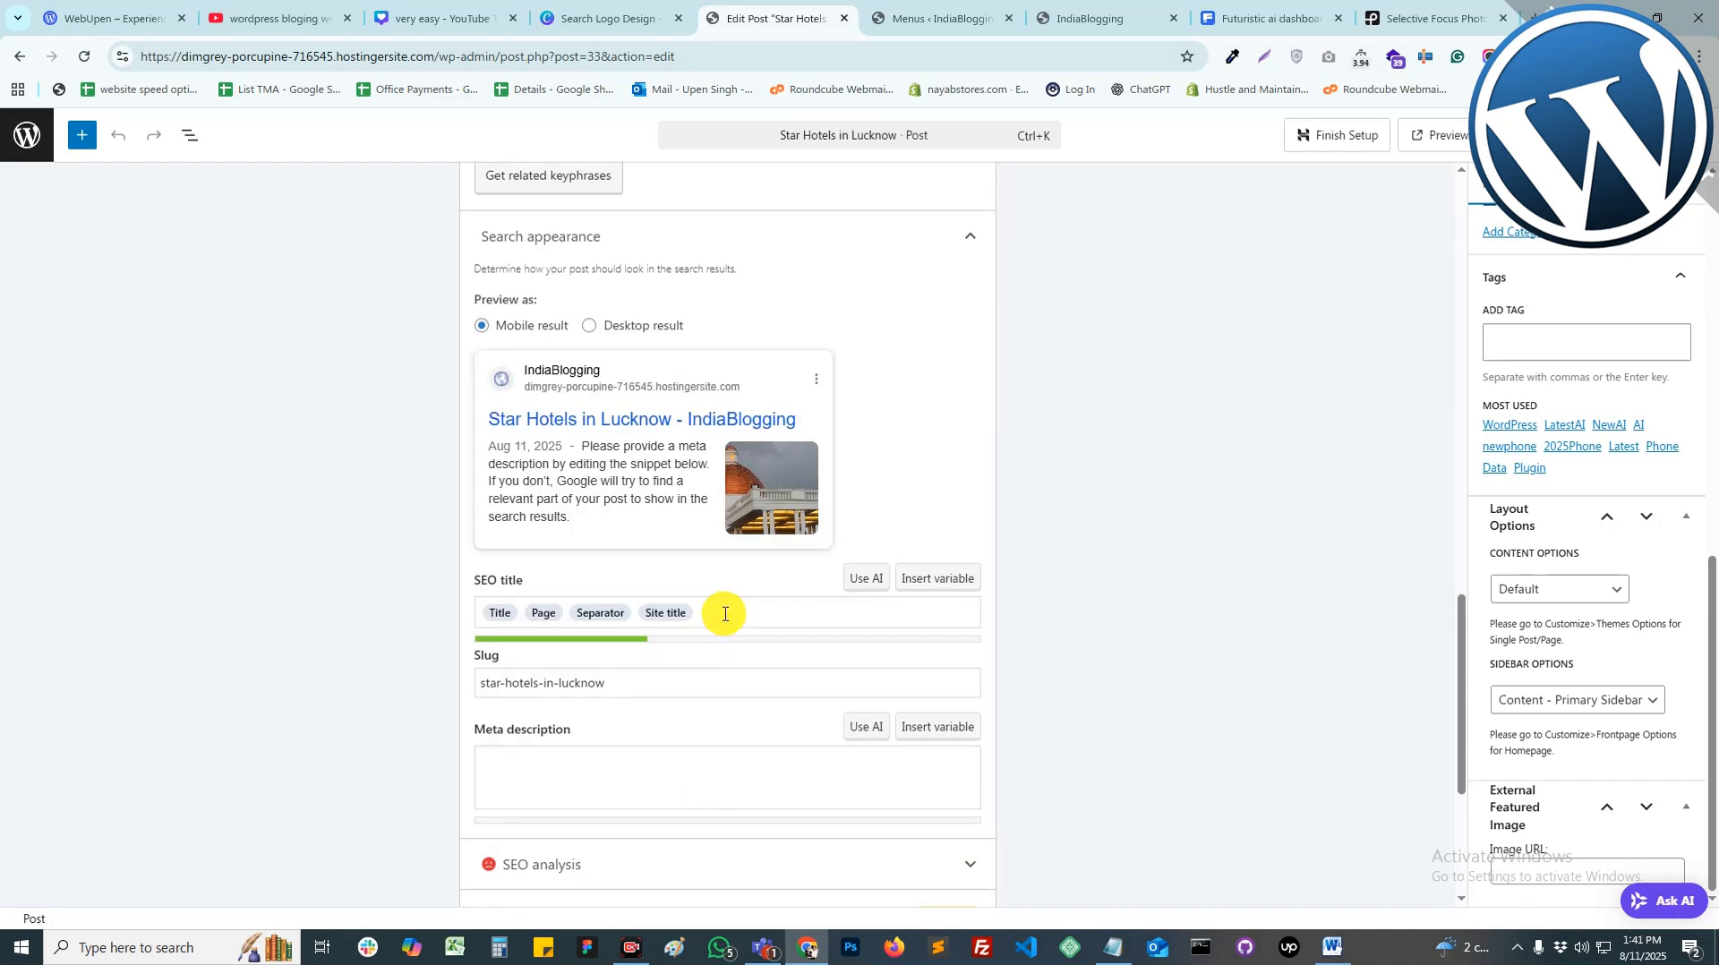
# Step: Replace the SEO title variables with the post title, removing the '- IndiaBlogging' suffix
pyautogui.moveTo(489, 419)
pyautogui.mouseDown()
pyautogui.moveTo(795, 424)
pyautogui.moveTo(489, 417)
pyautogui.mouseUp()
pyautogui.hotkey('ctrl', 'c')
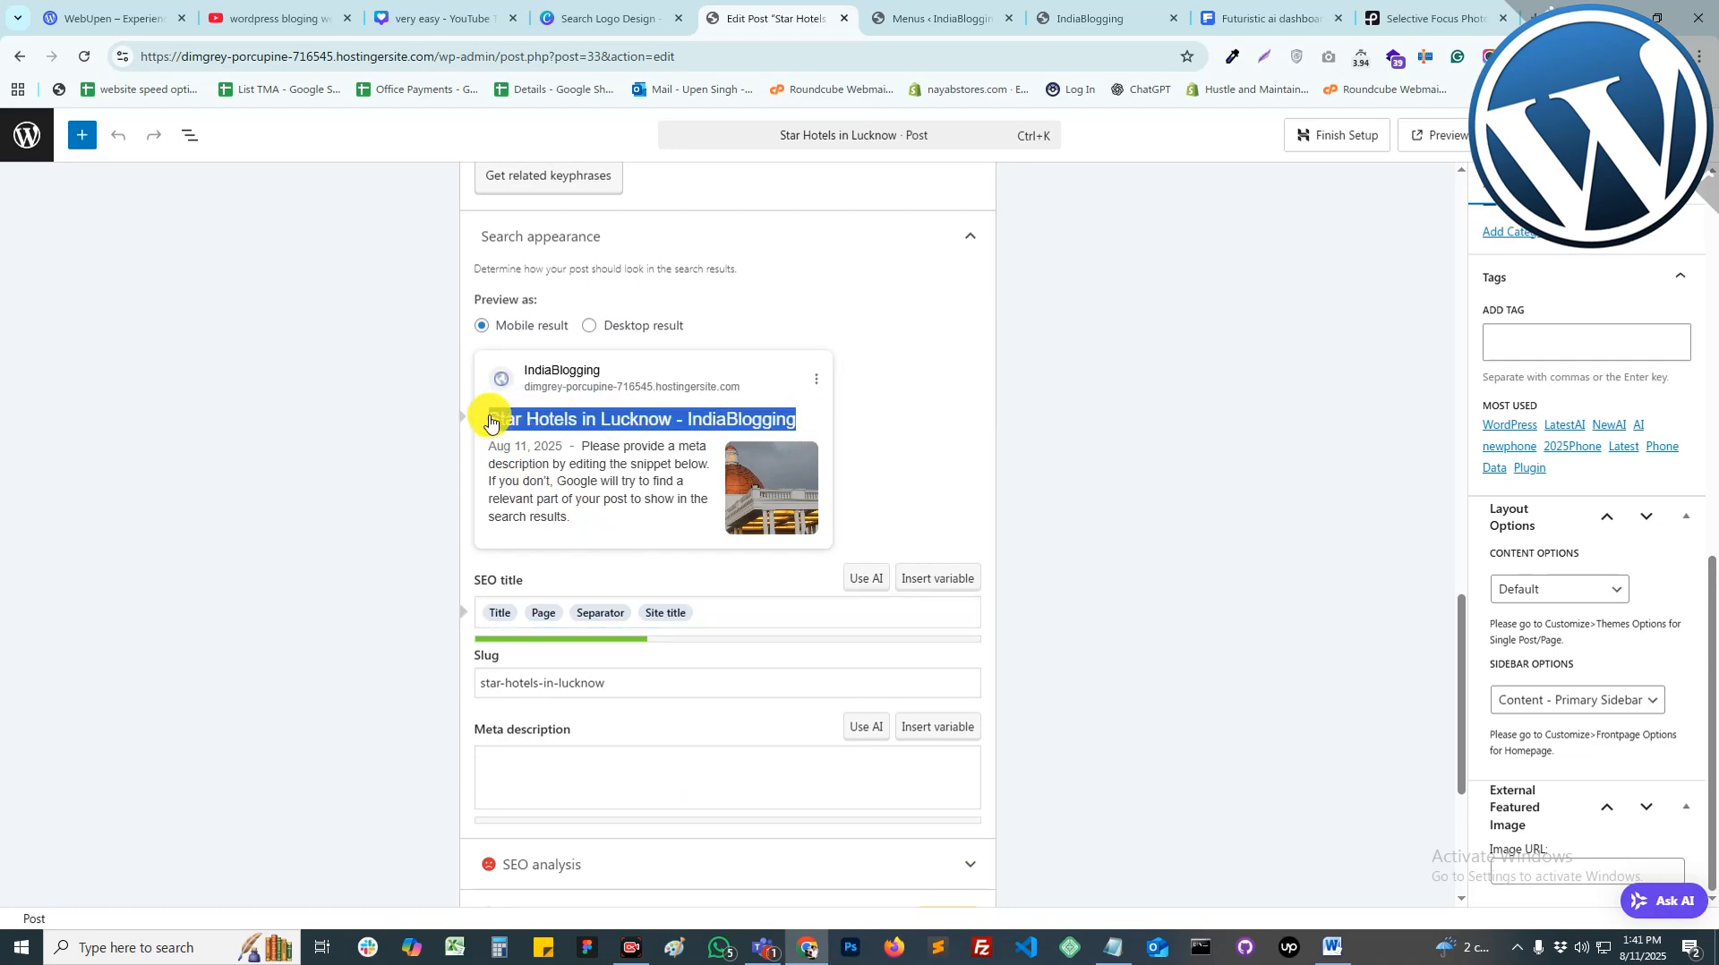
pyautogui.click(489, 419)
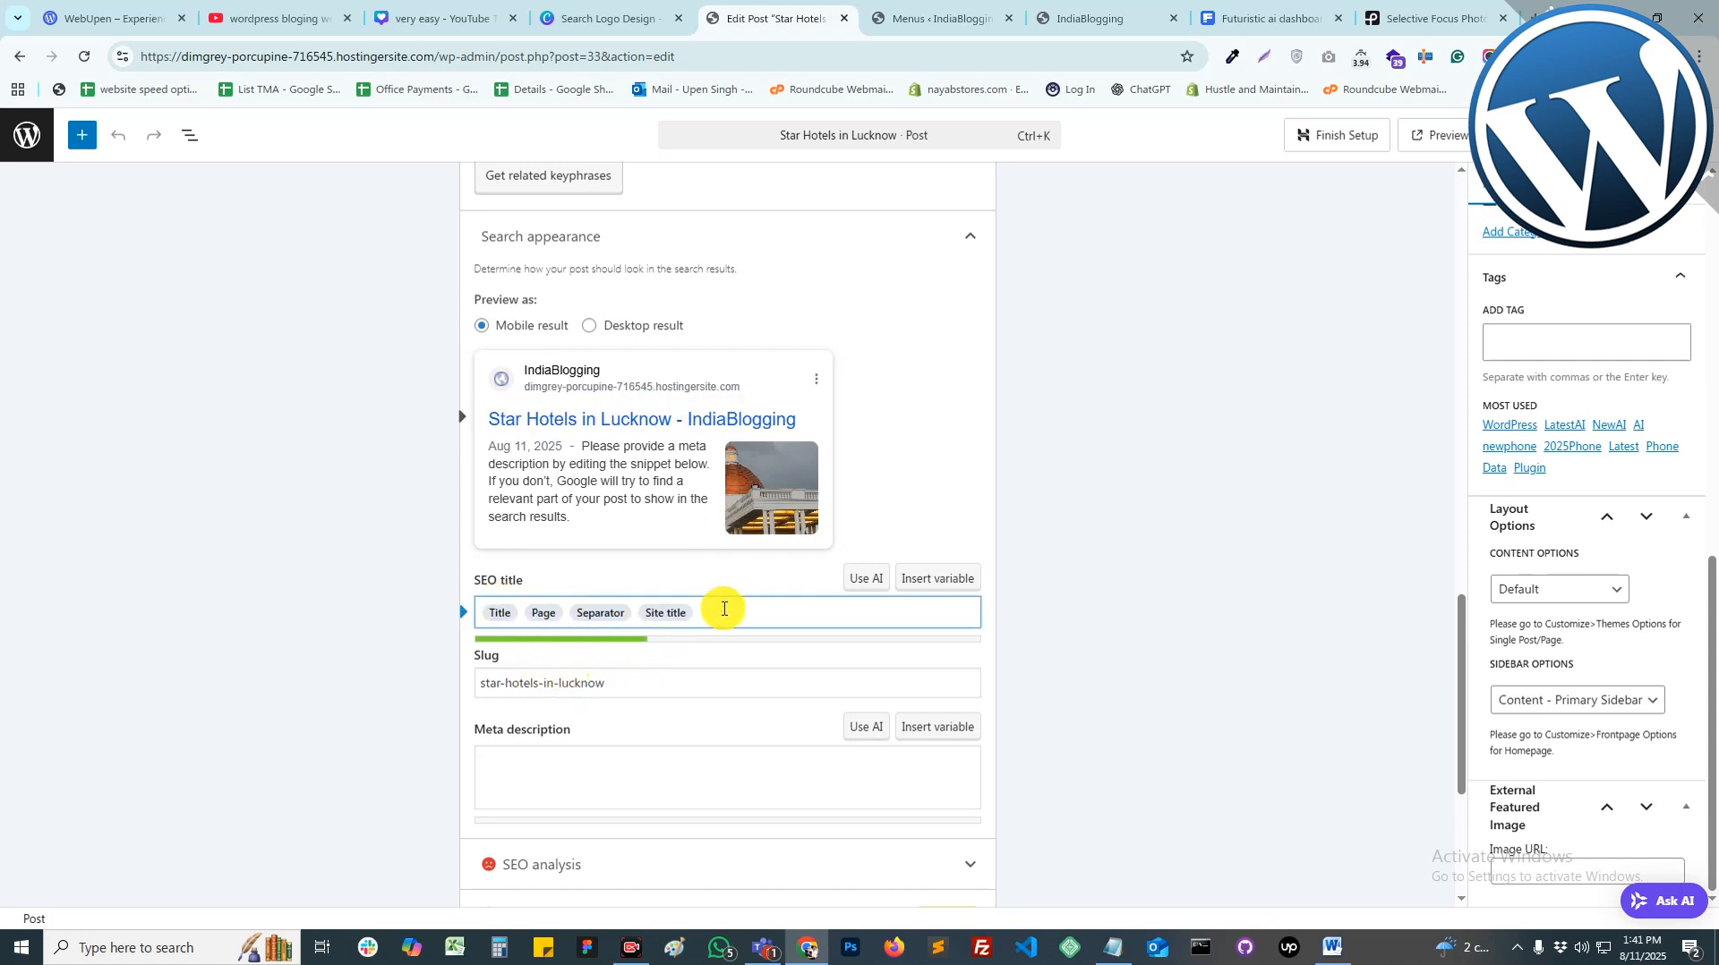
pyautogui.moveTo(722, 609); pyautogui.dragTo(478, 607)
pyautogui.hotkey('ctrl', 'v')
pyautogui.moveTo(695, 612); pyautogui.dragTo(608, 613)
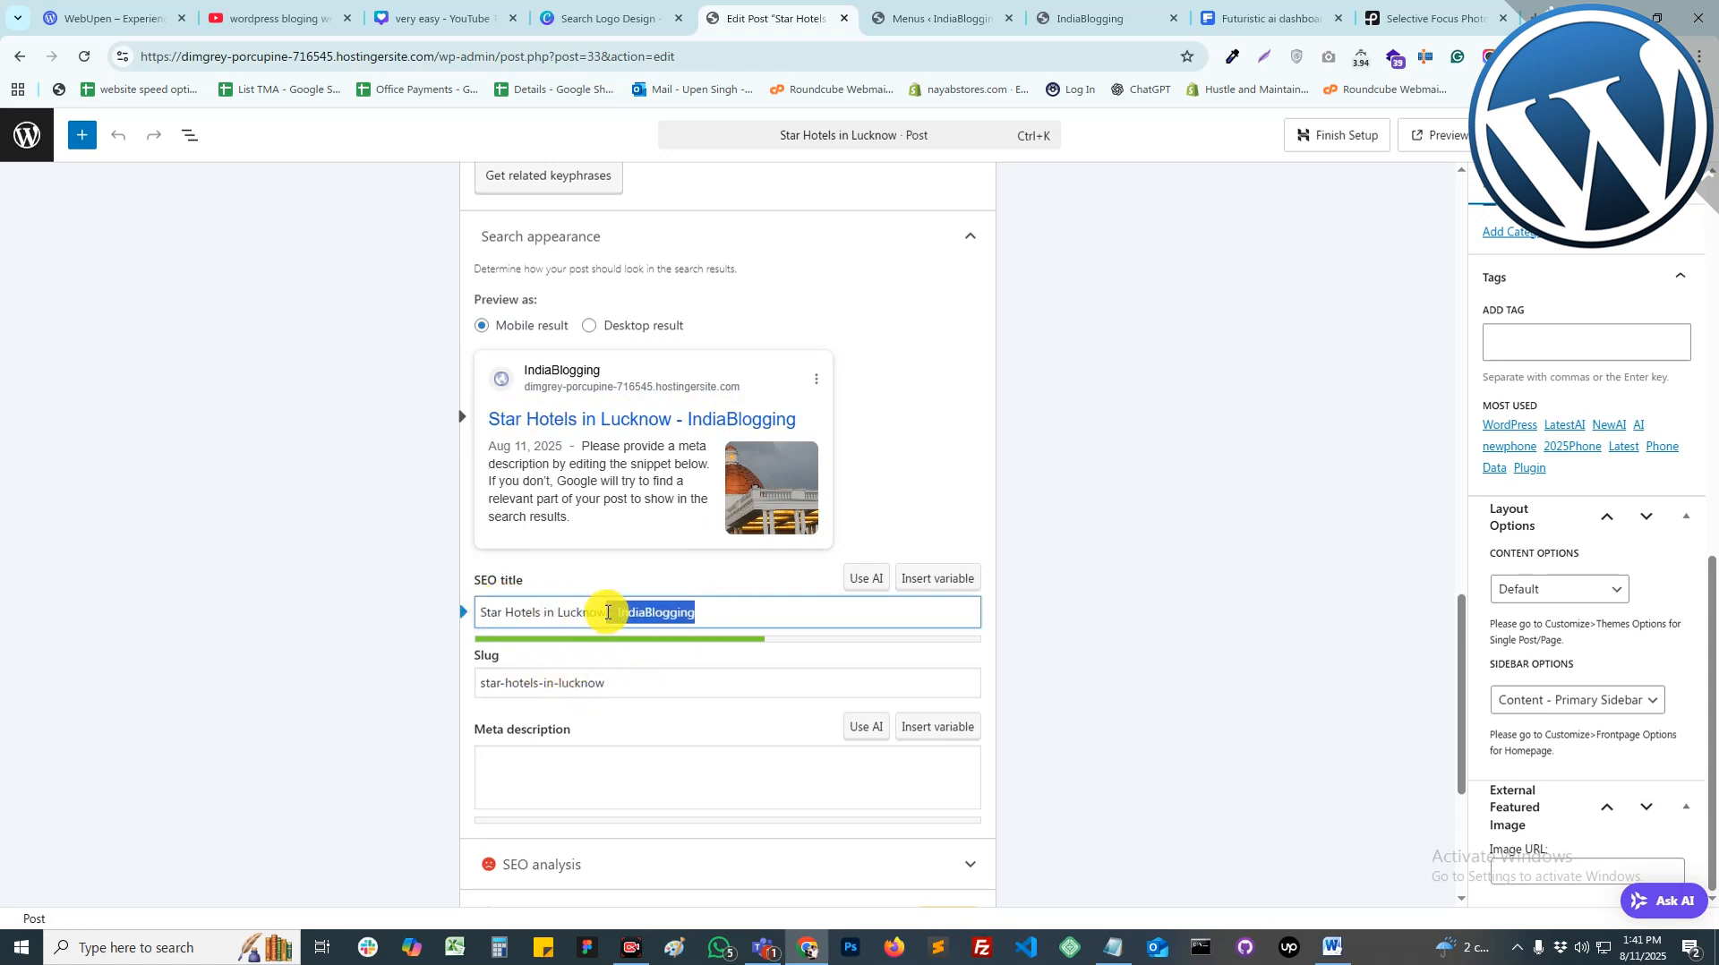
pyautogui.press('BackSpace')
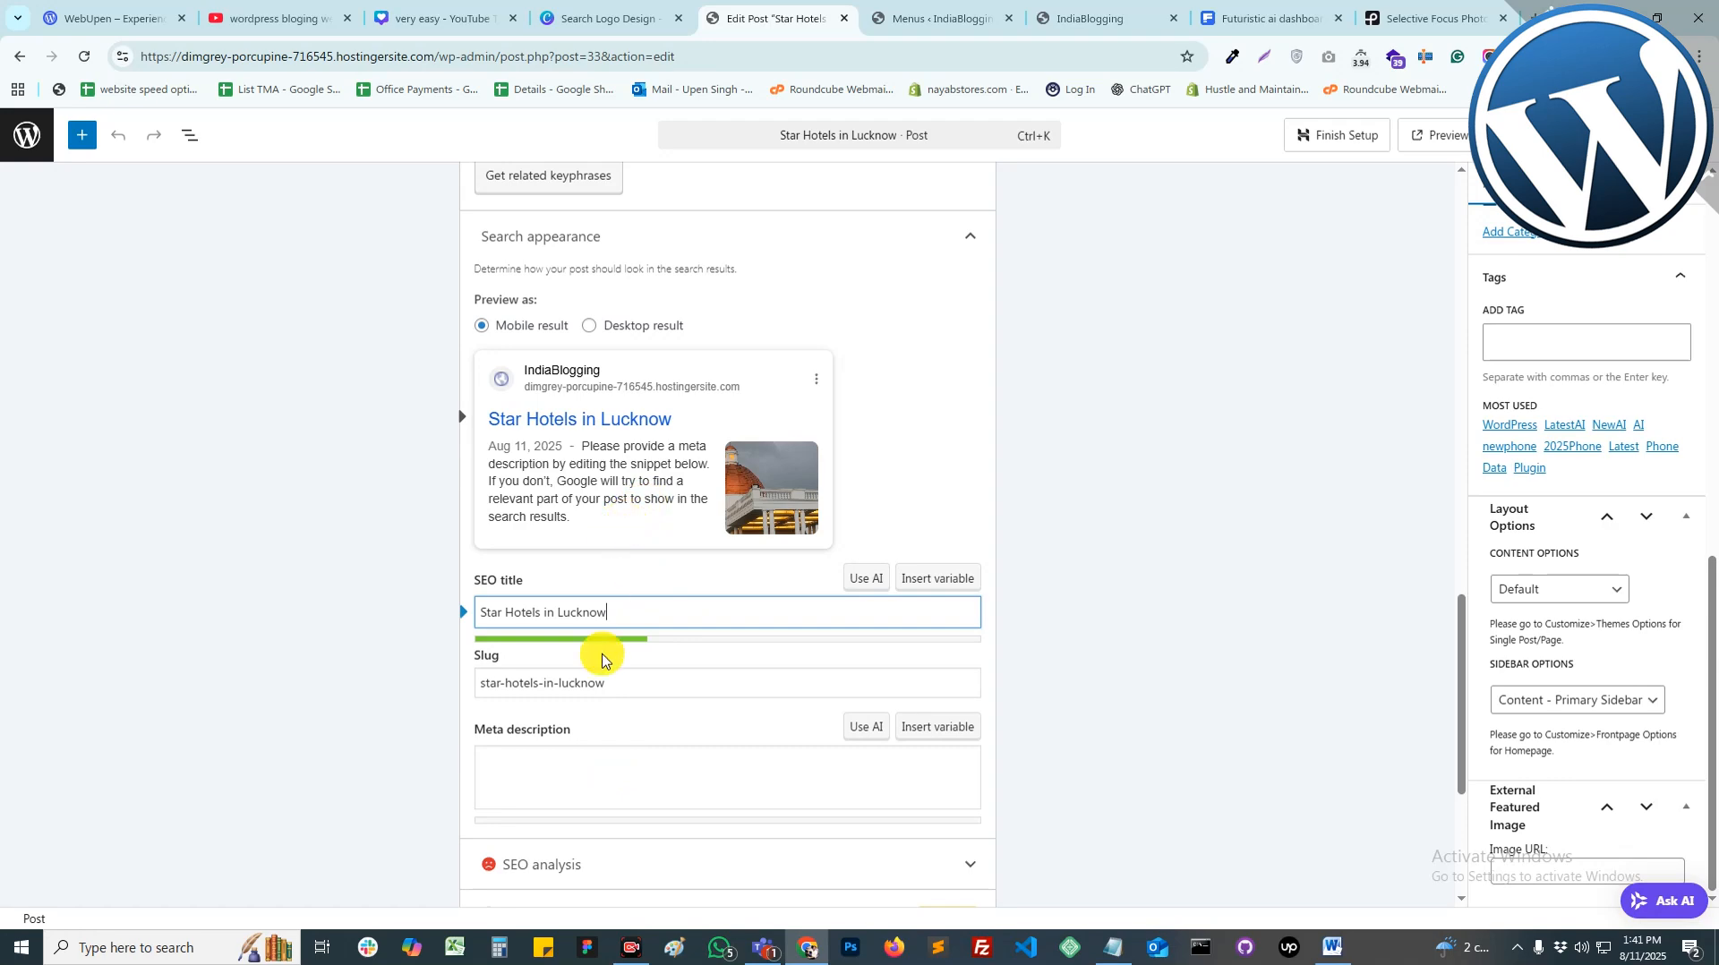
# Step: Set the meta description to 'Star Hotels in Lucknow Best Top 5 Hotels in UP.'
pyautogui.click(588, 771)
pyautogui.write('- IndiaBlogging')
pyautogui.tripleClick(616, 612)
pyautogui.hotkey('ctrl', 'c')
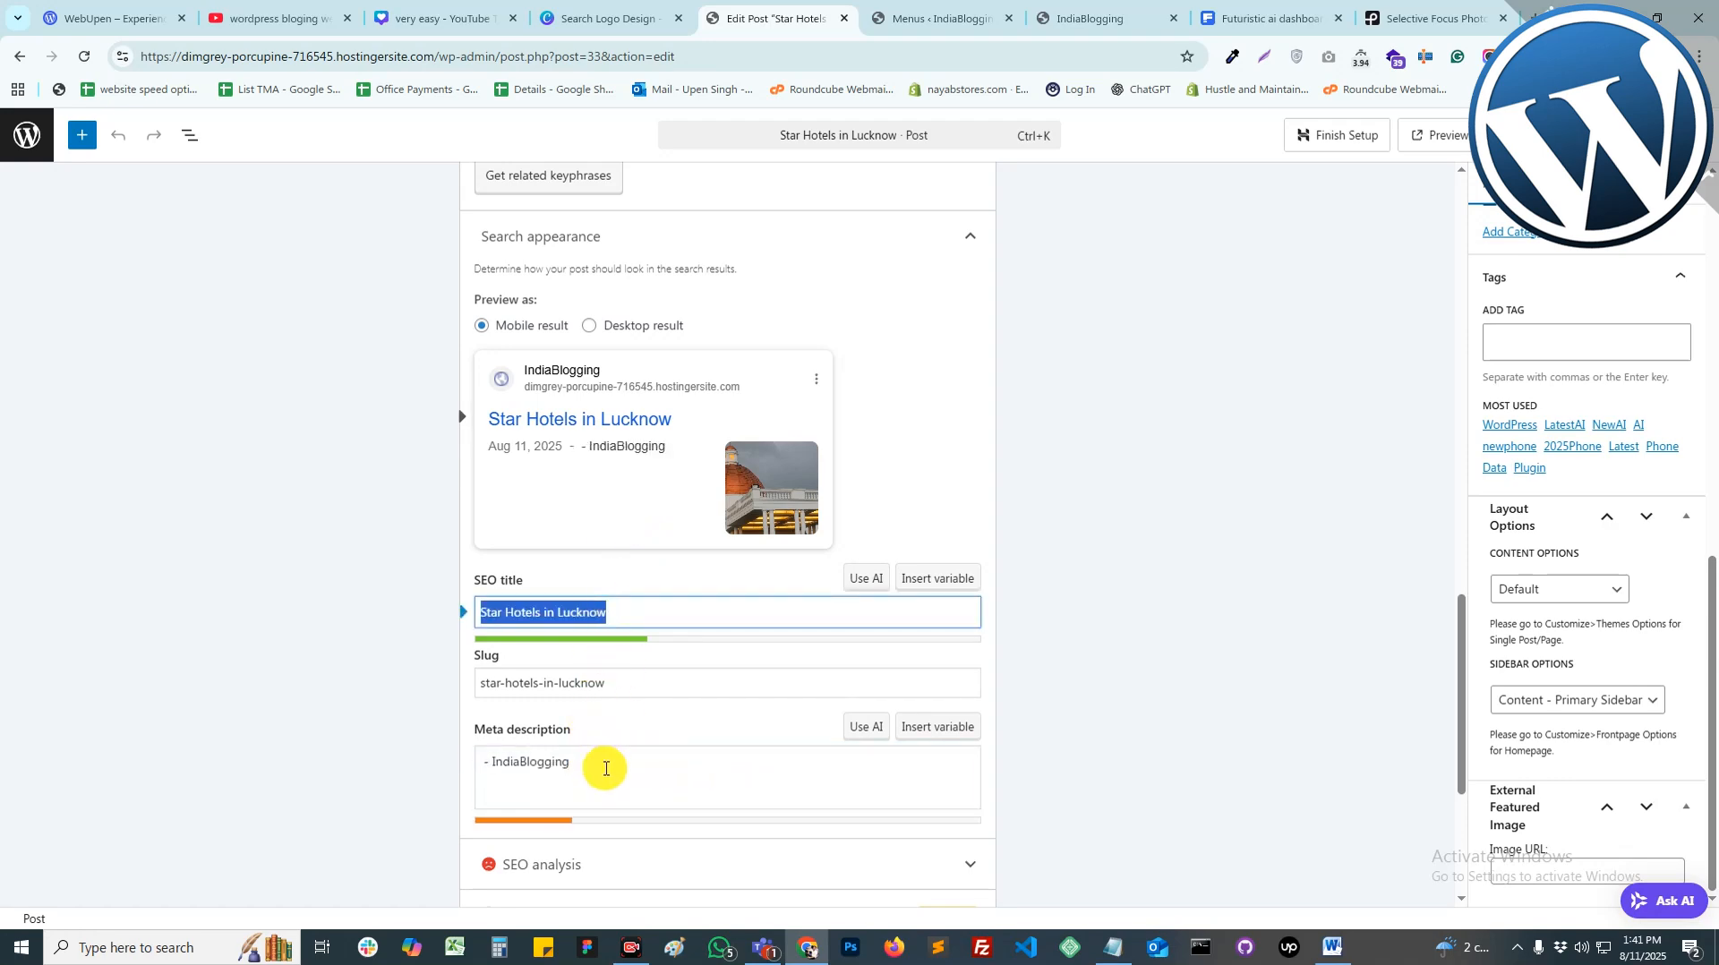
pyautogui.click(603, 766)
pyautogui.hotkey('ctrl', 'a')
pyautogui.hotkey('ctrl', 'v')
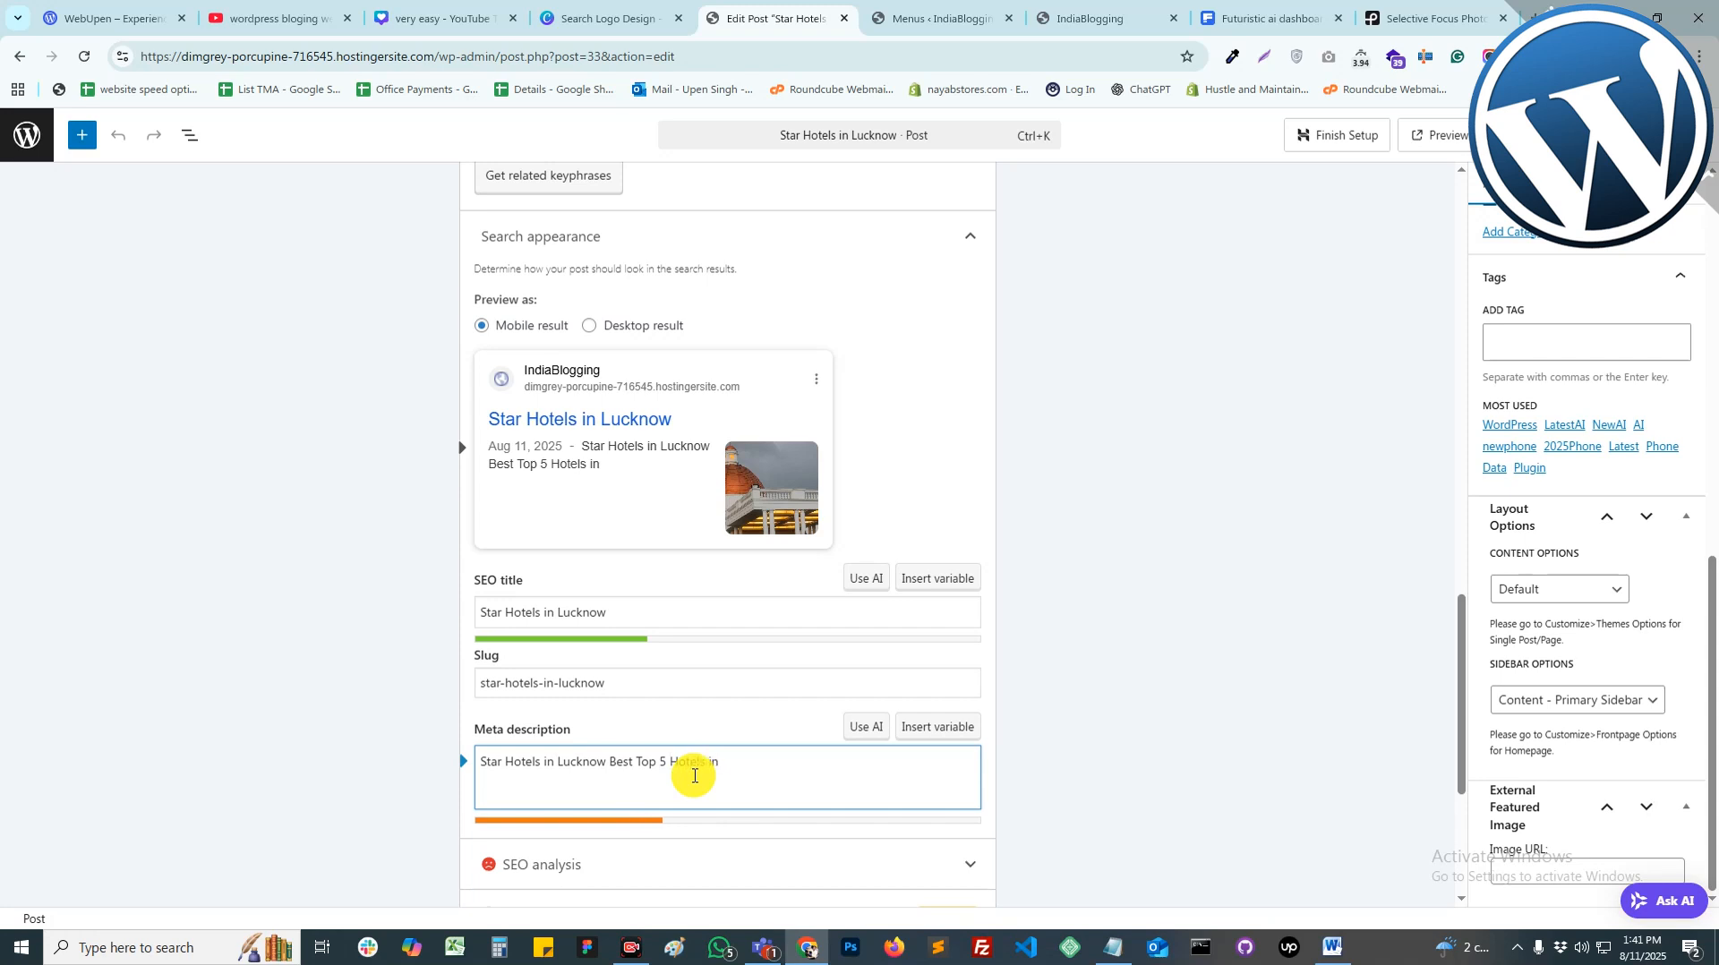
pyautogui.write('UP.')
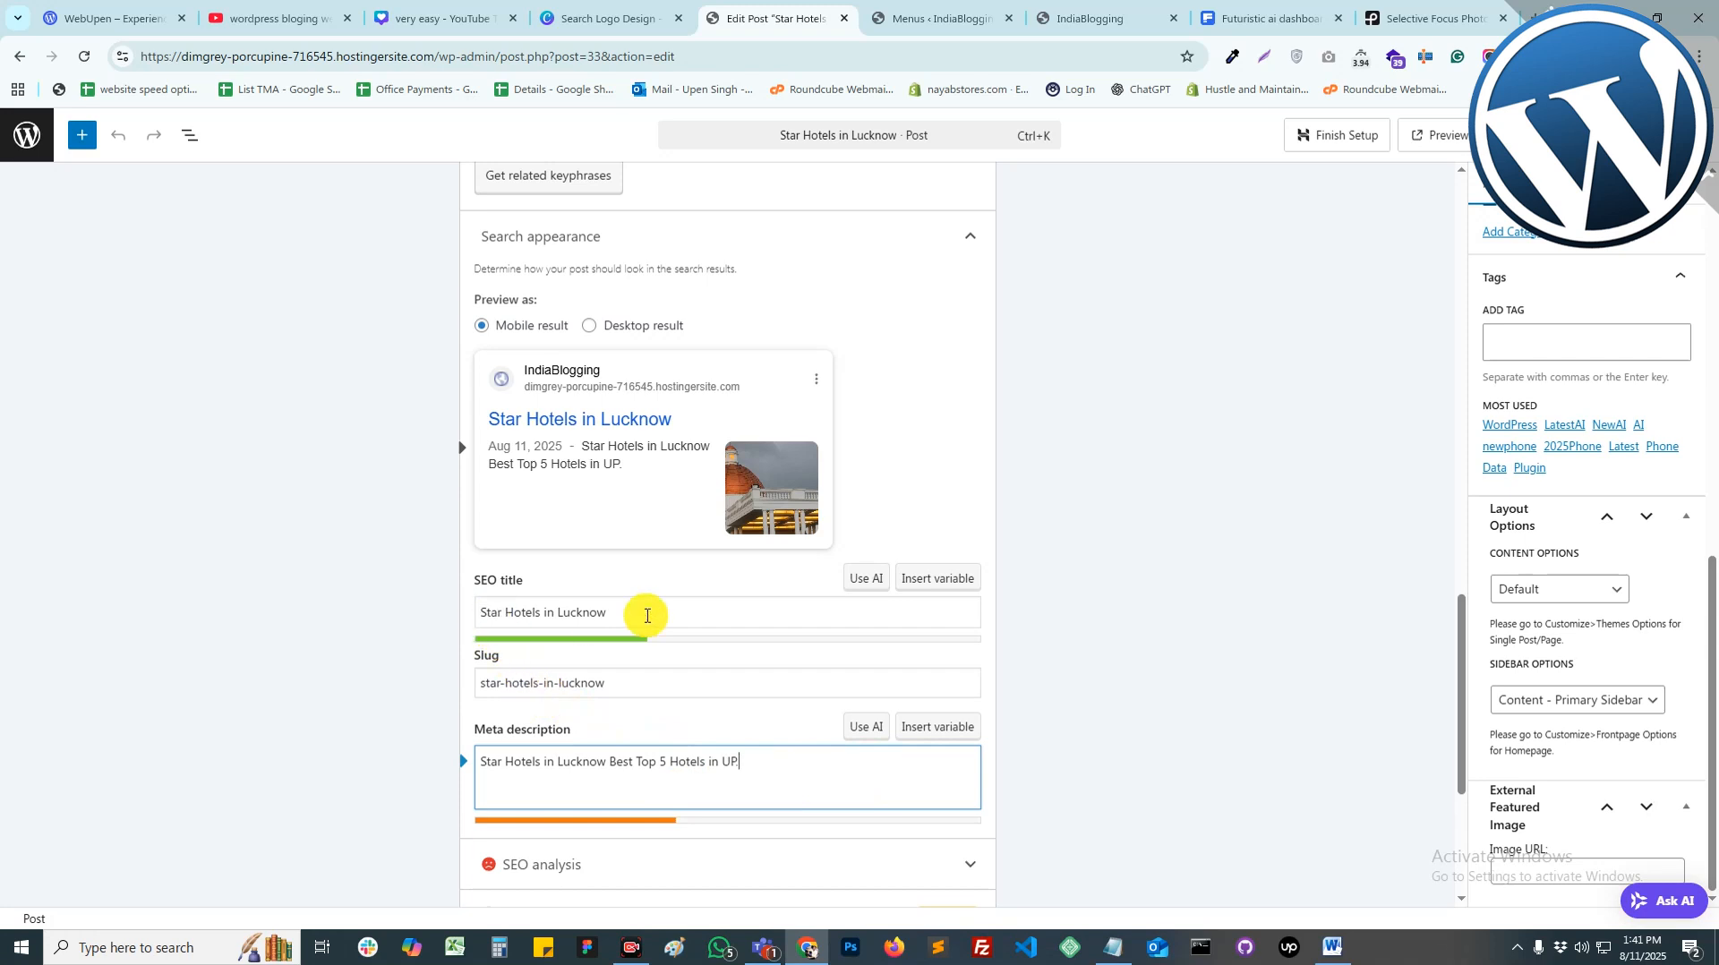
pyautogui.scroll(-4, 741, 691)
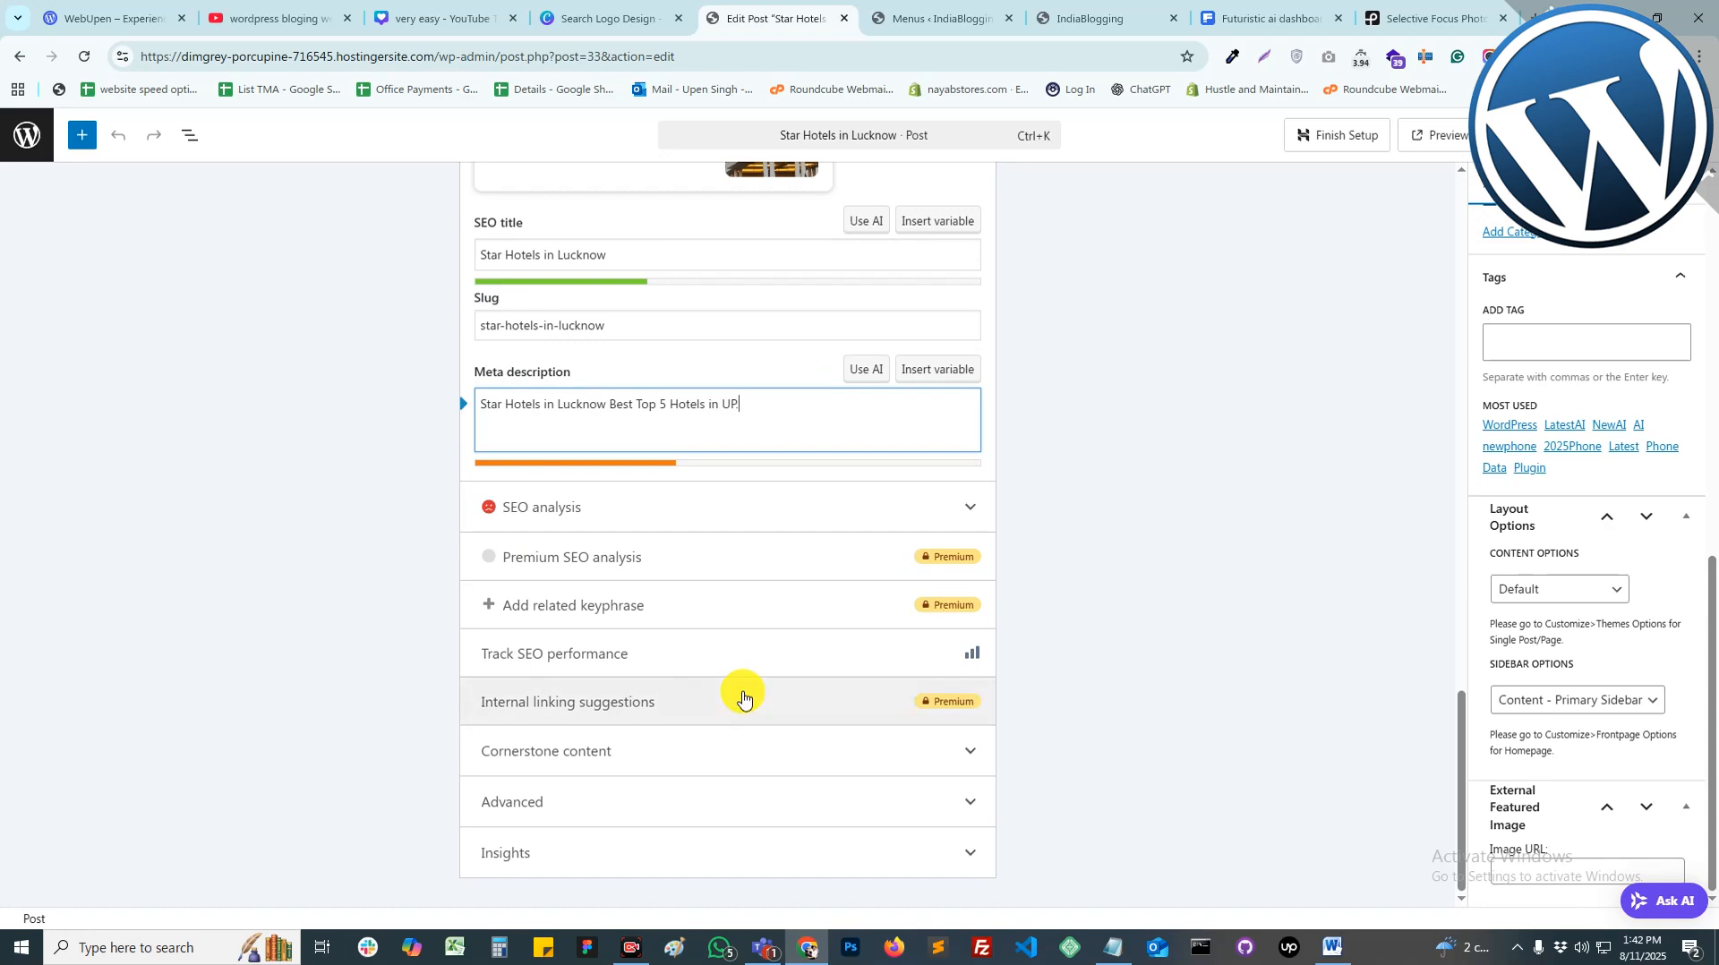
pyautogui.scroll(4, 742, 697)
pyautogui.write('.')
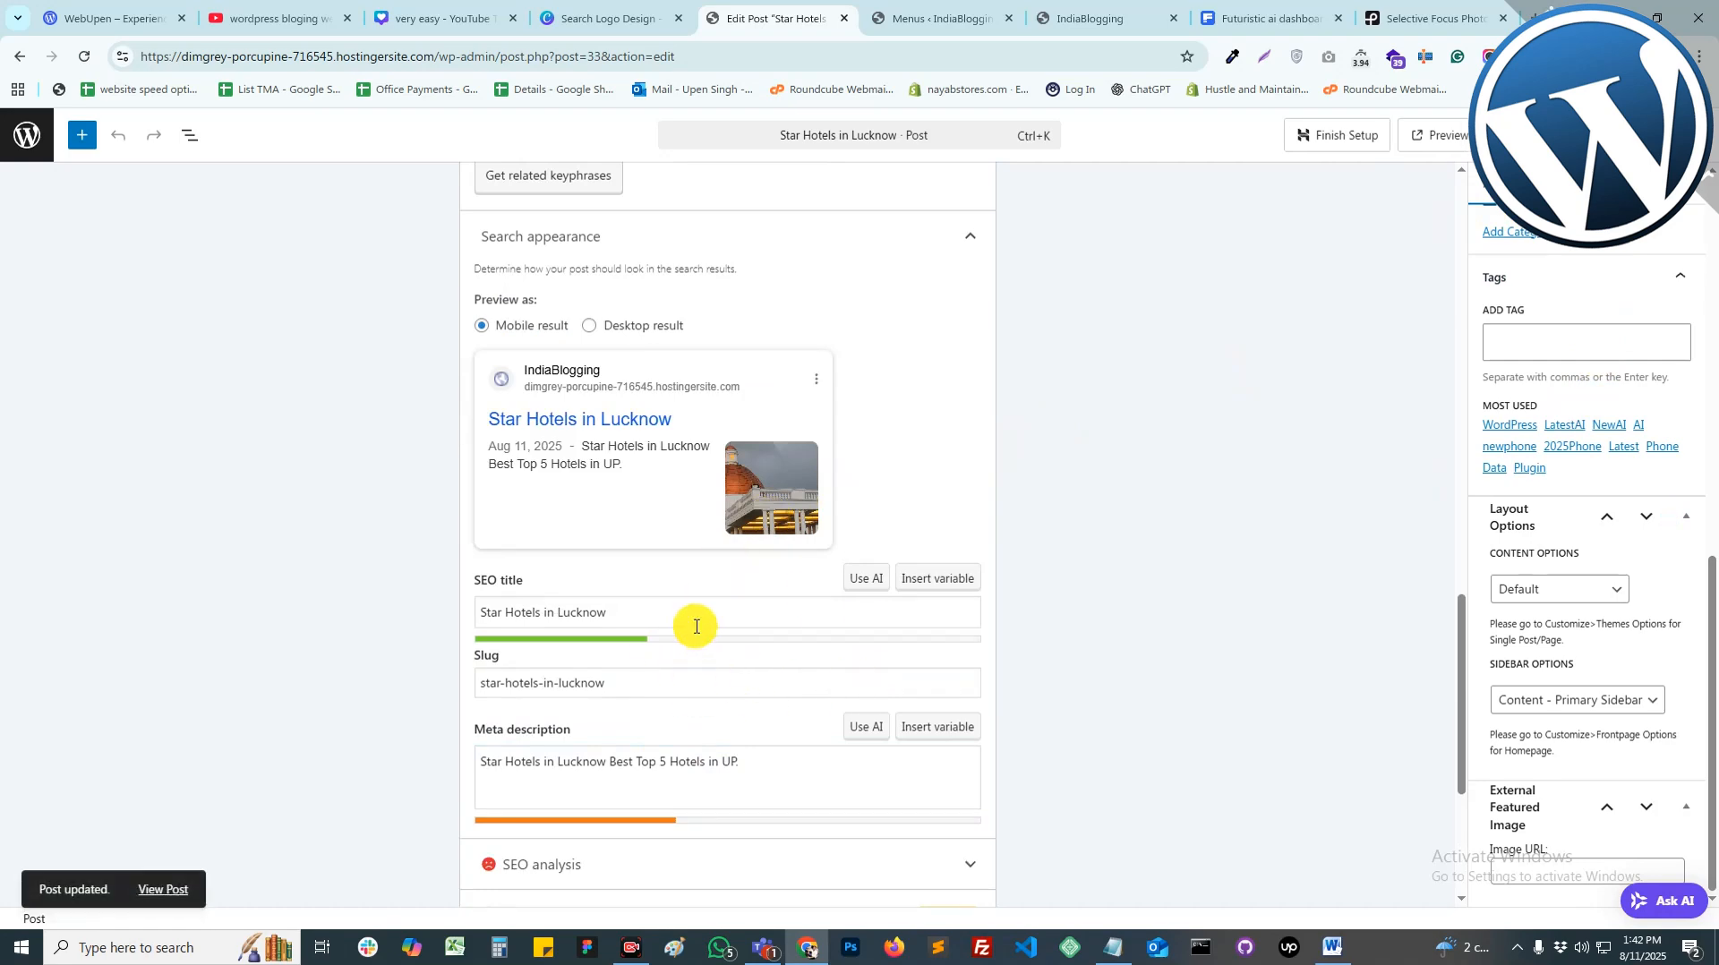
pyautogui.scroll(10, 790, 681)
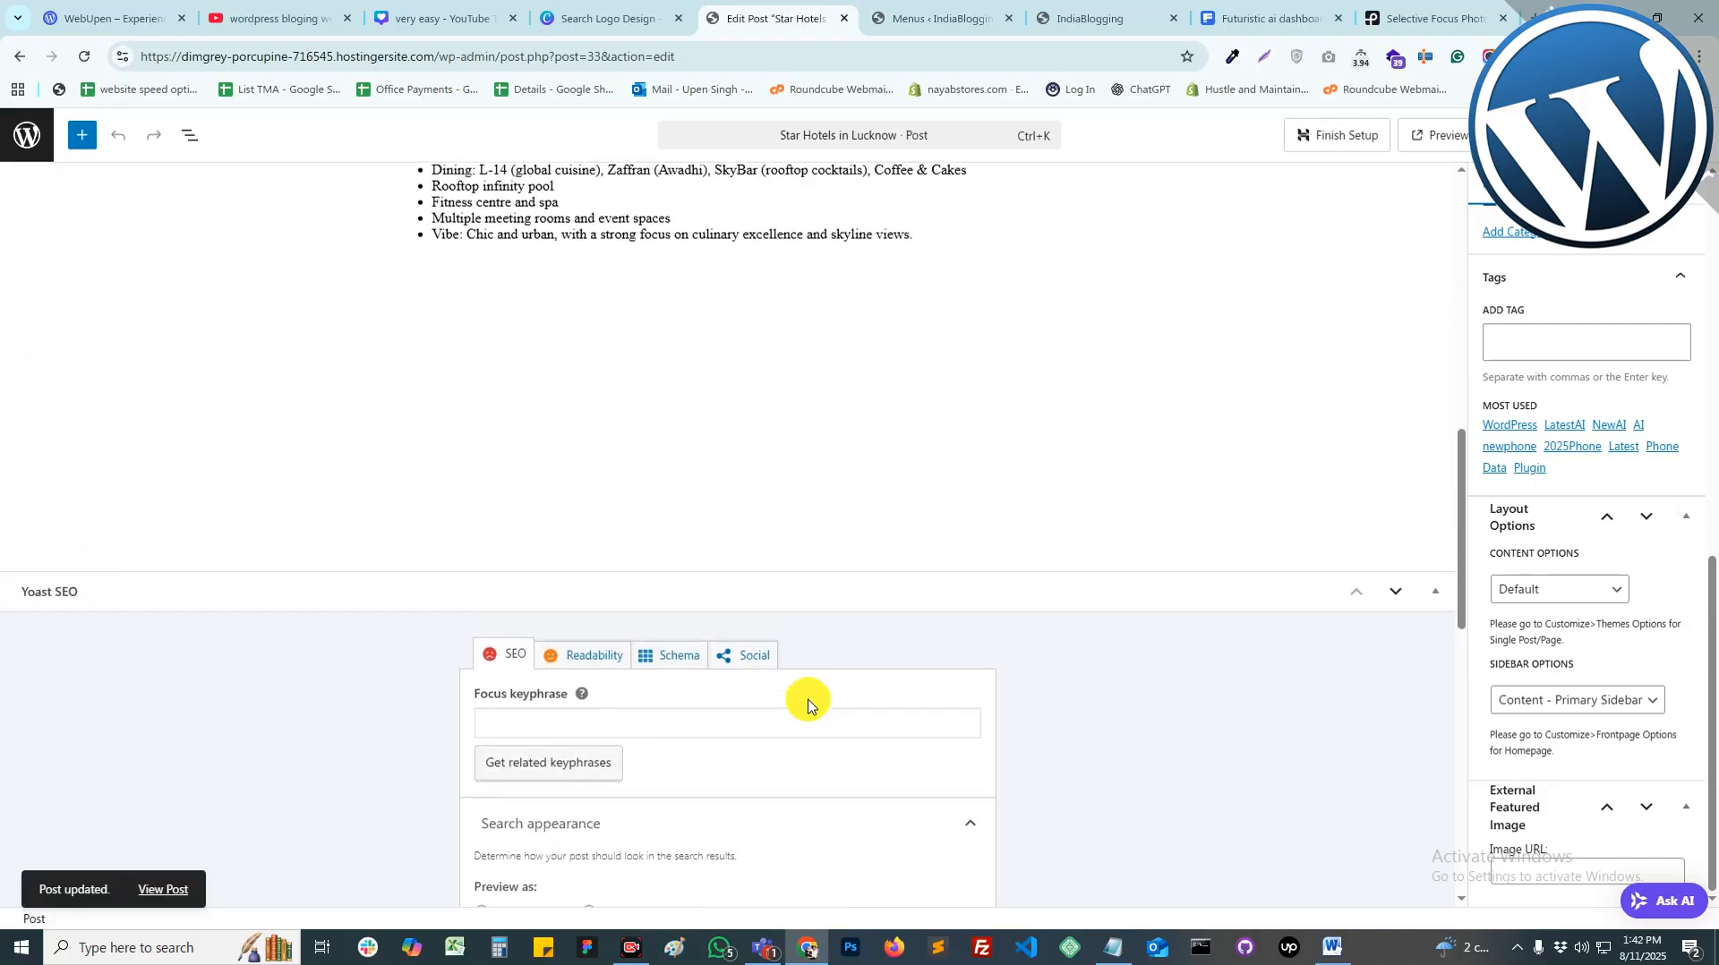
pyautogui.scroll(1, 790, 680)
# Step: Exit the editor, confirm Star Hotels in Lucknow on the live homepage, then return to the admin
pyautogui.click(22, 139)
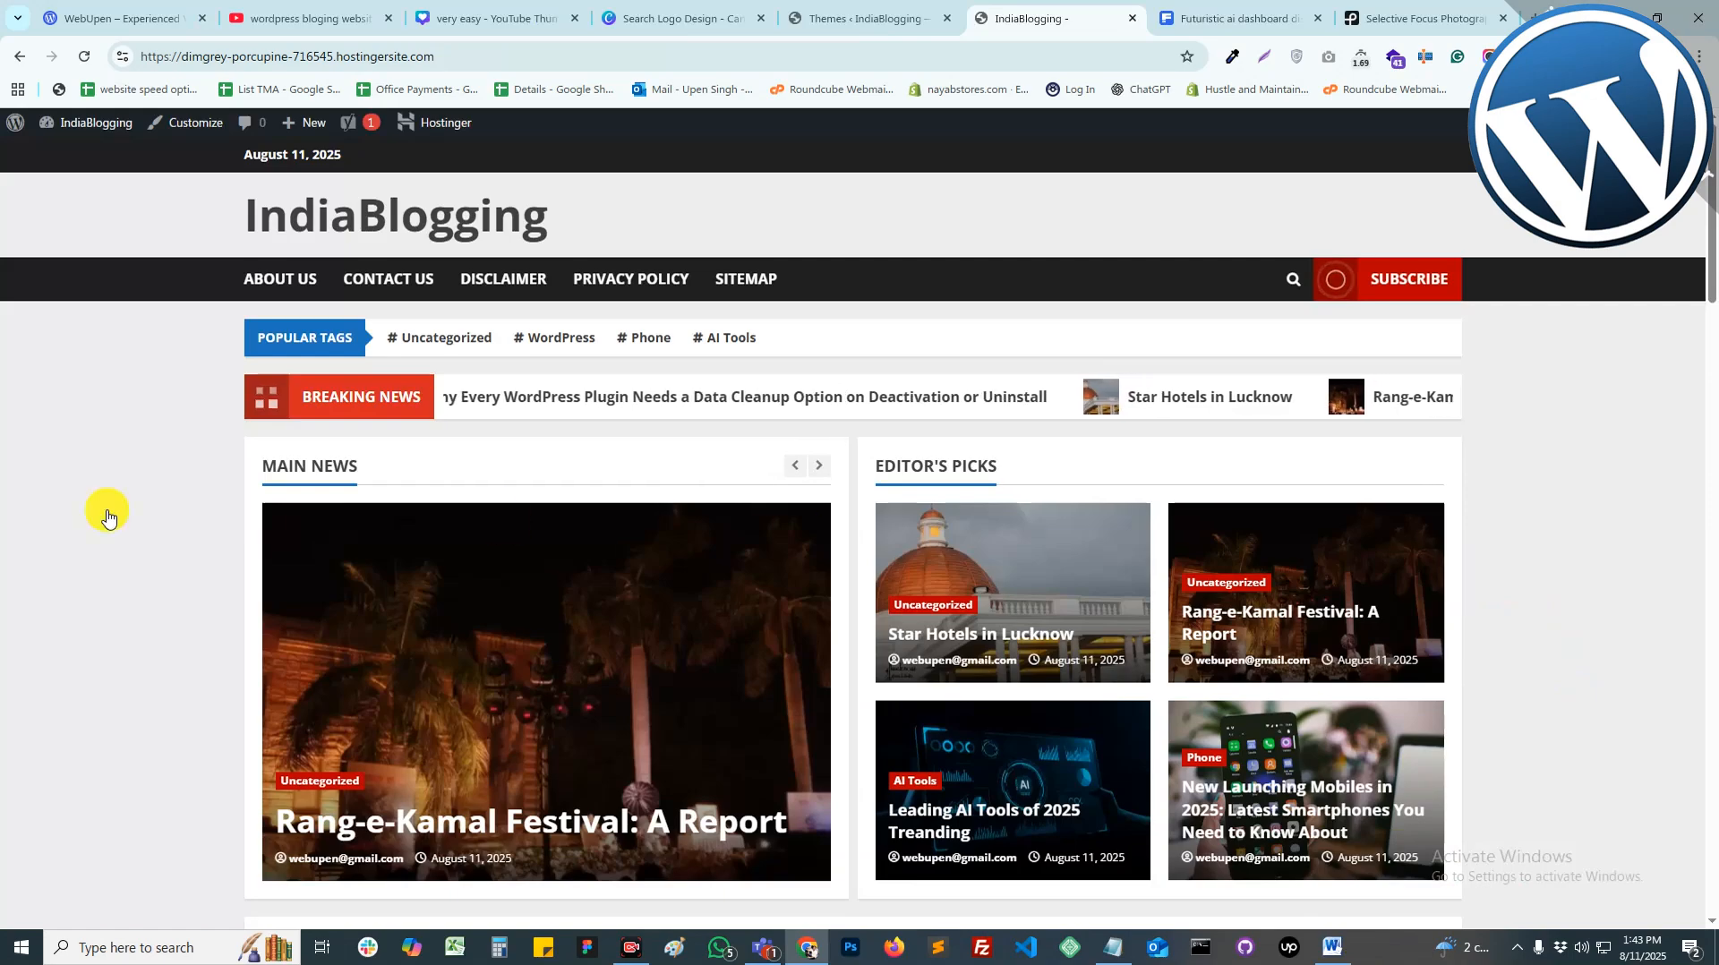
pyautogui.scroll(-1, 749, 509)
pyautogui.scroll(-20, 752, 515)
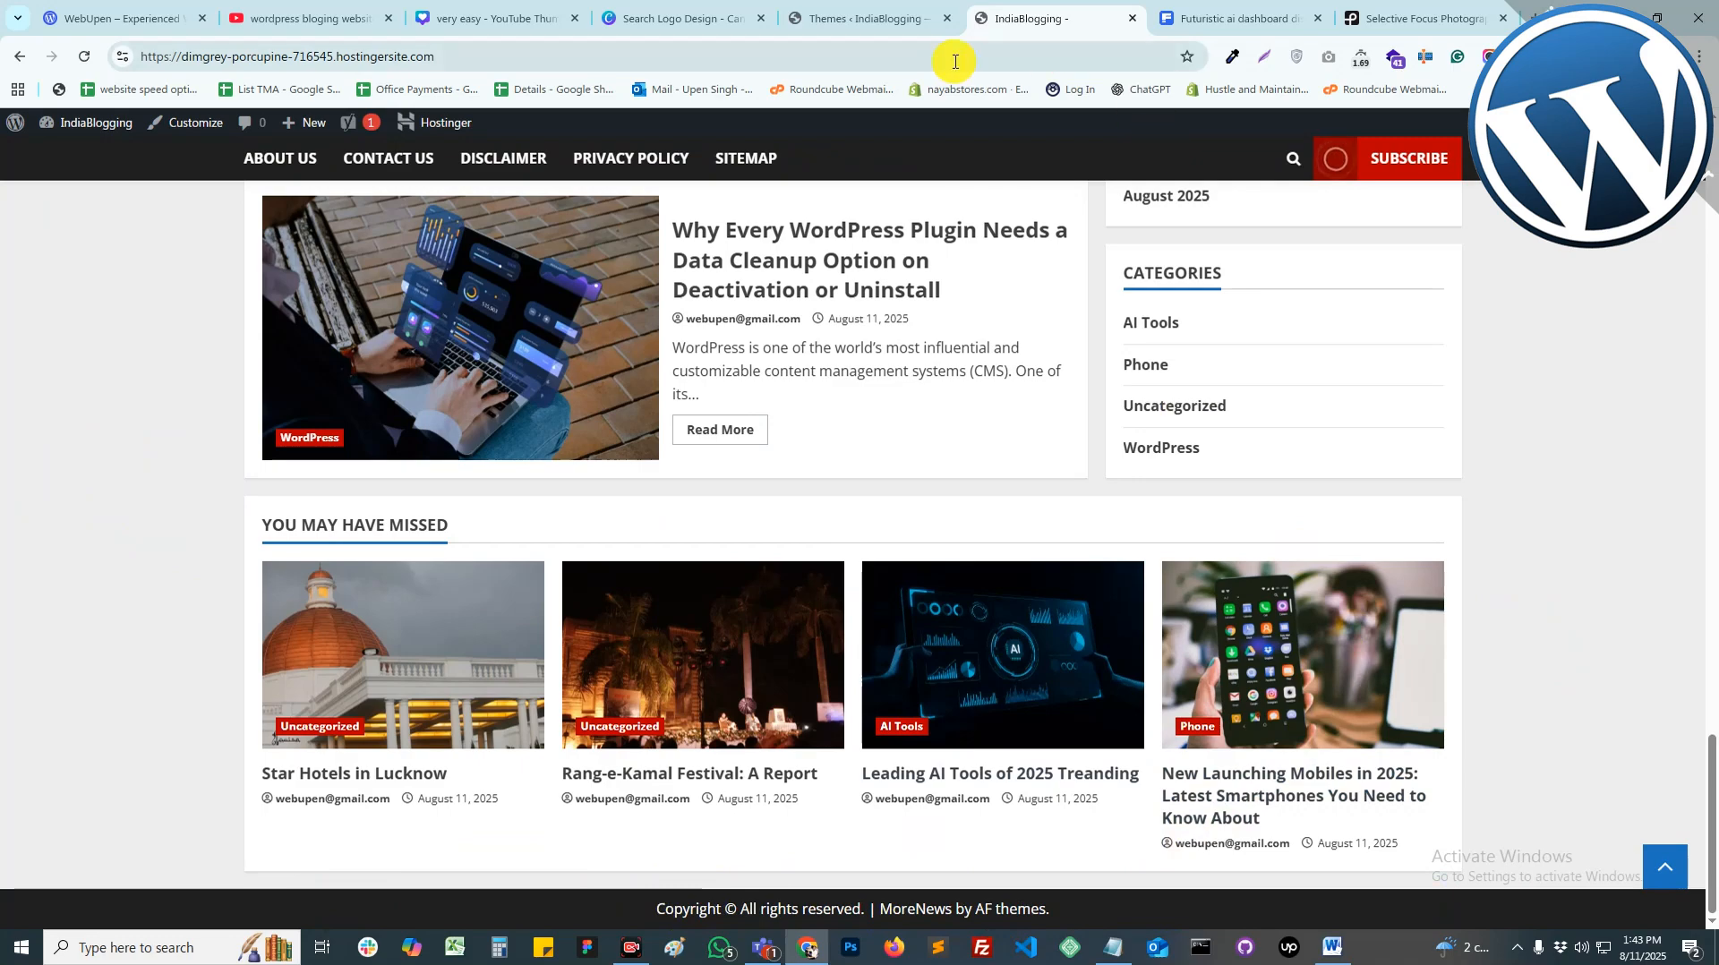
pyautogui.click(855, 18)
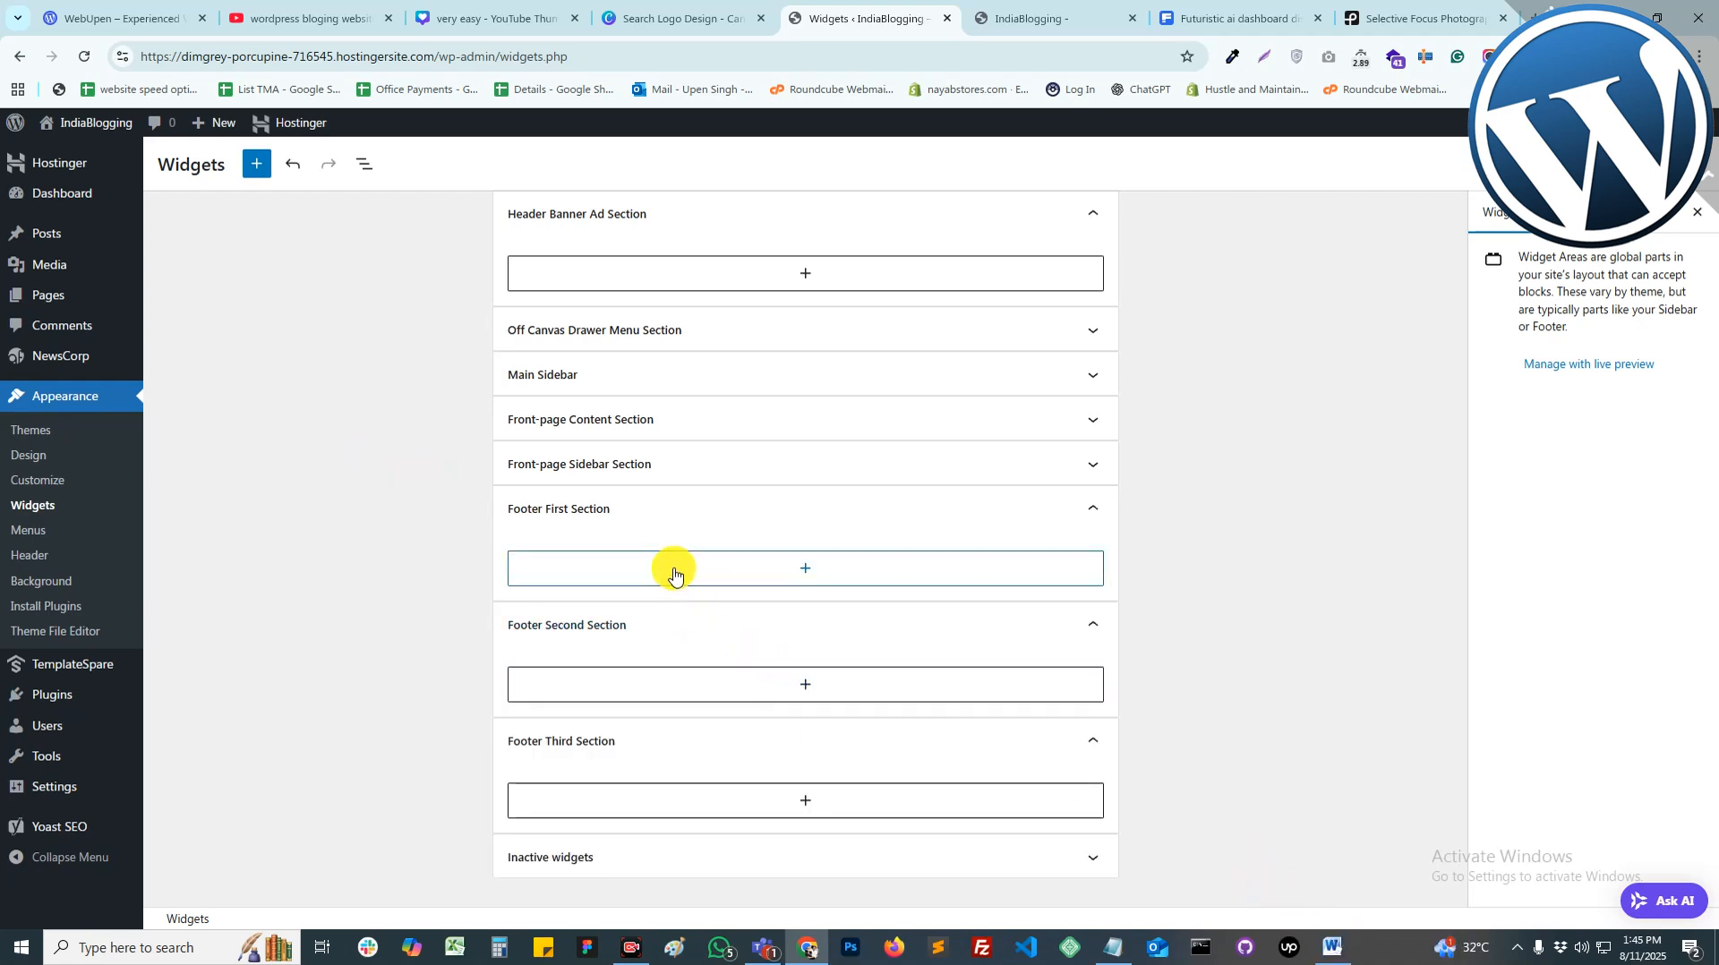
# Step: Add a Latest Posts block to Footer First Section showing Thumbnail featured images
pyautogui.click(674, 572)
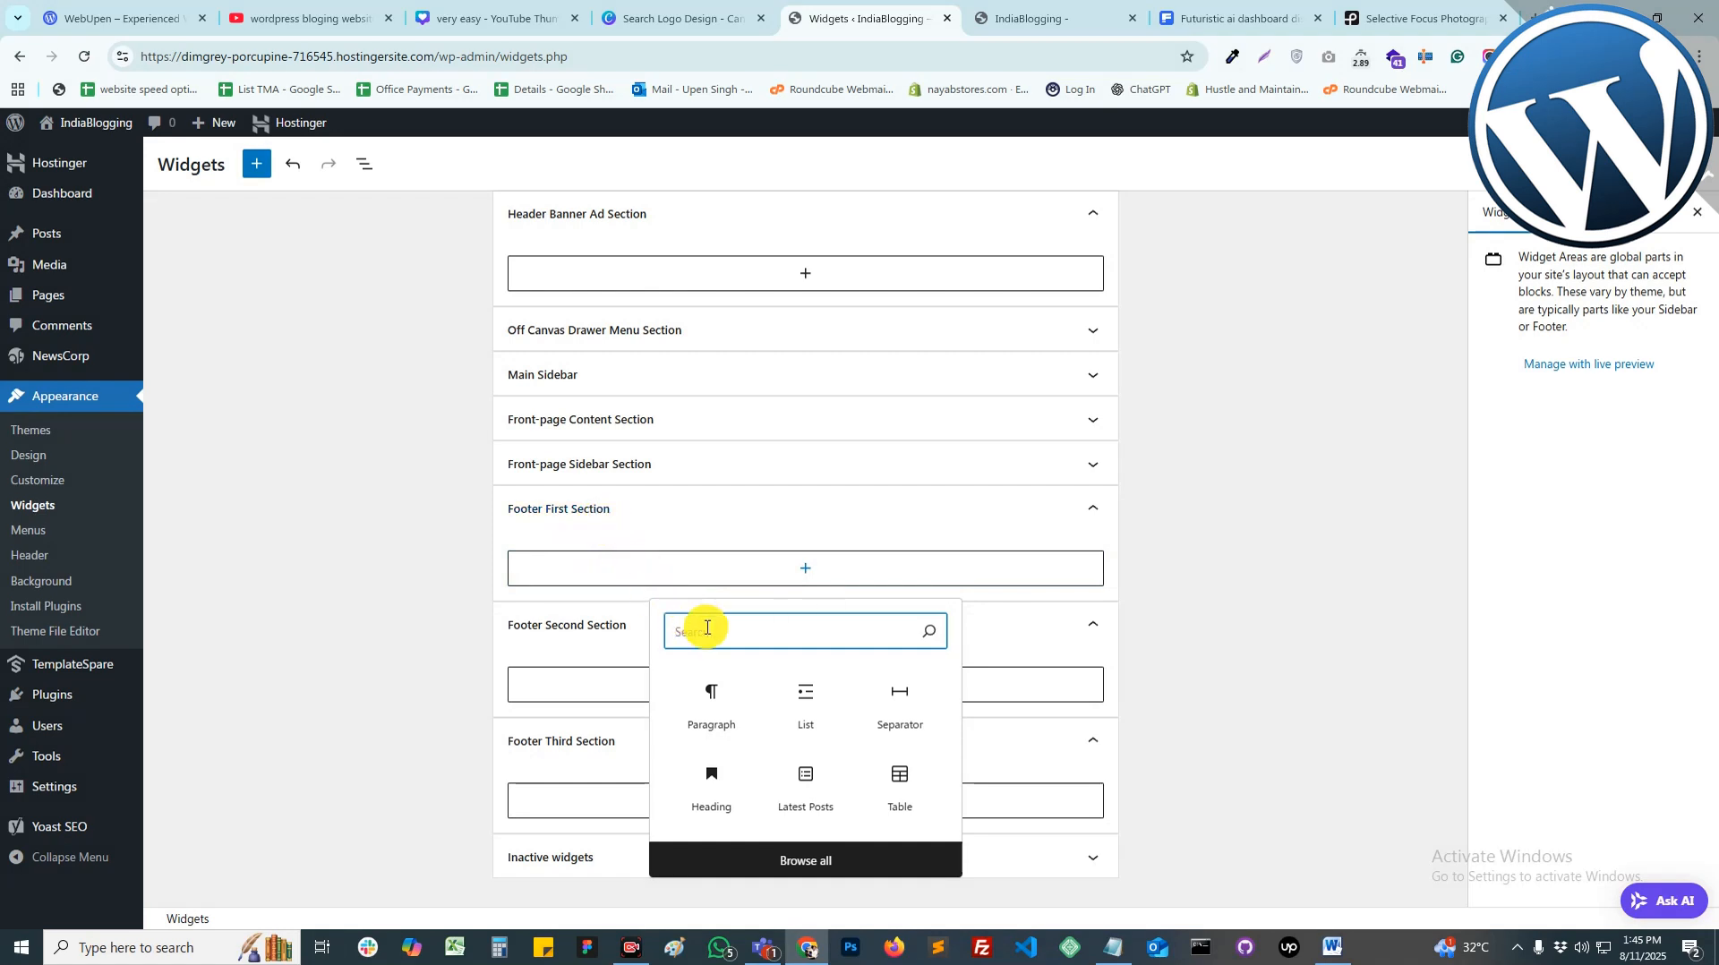
pyautogui.write('post')
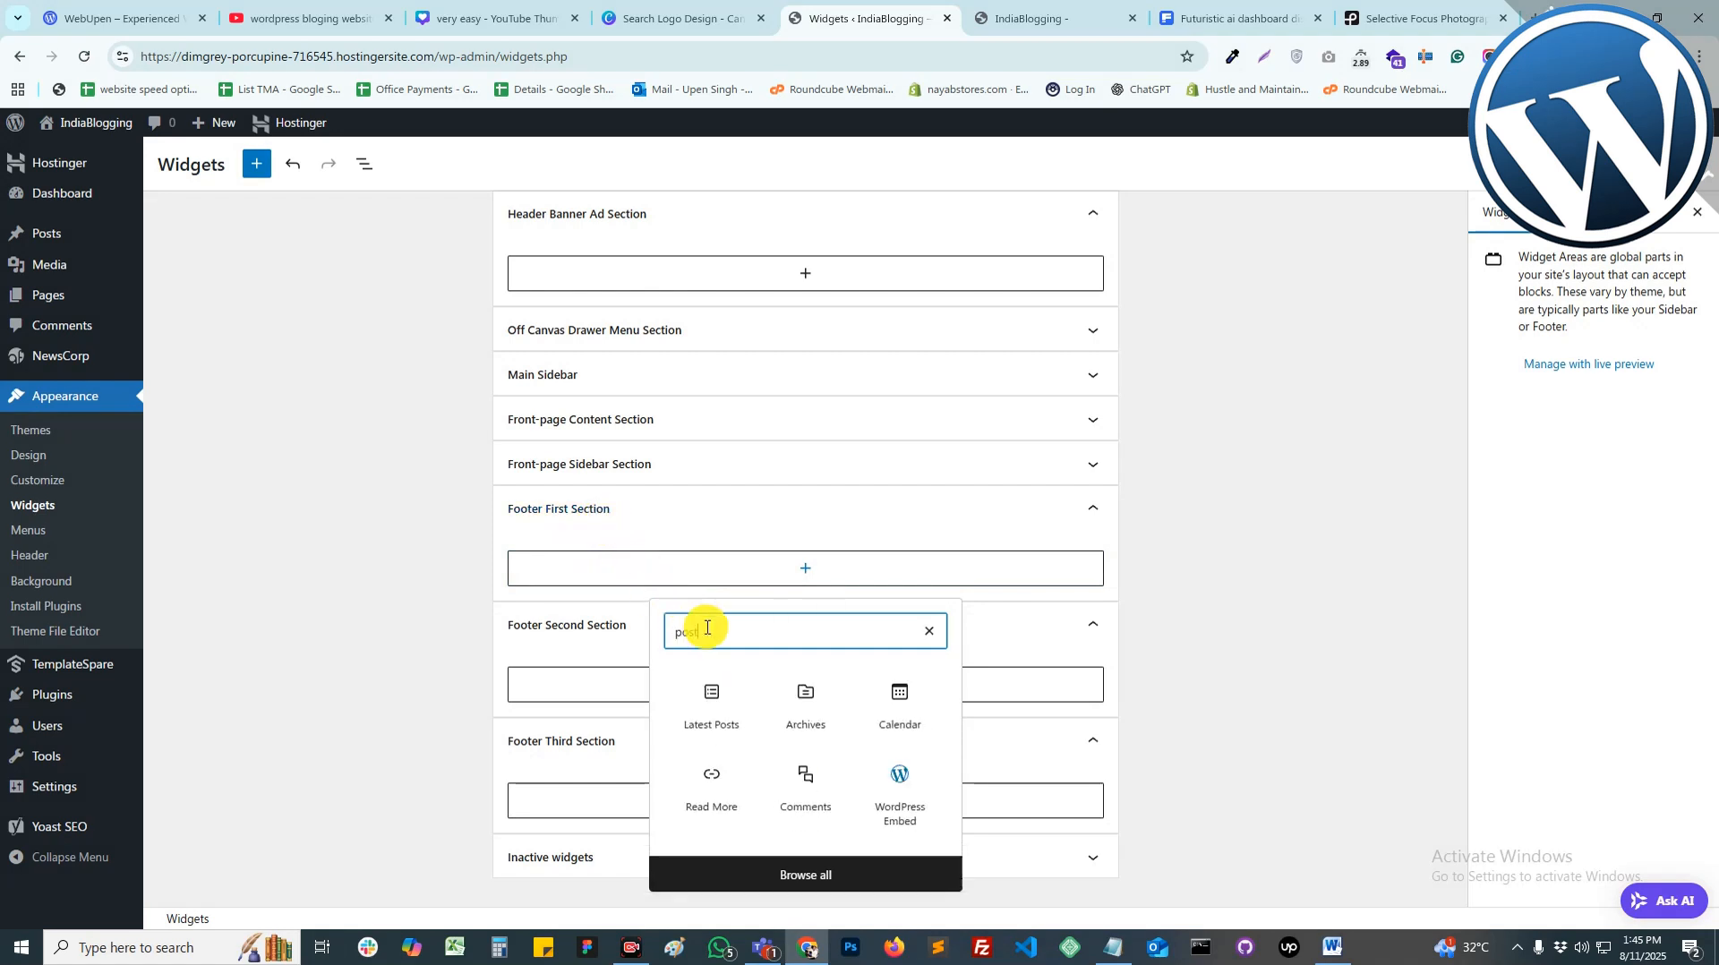
pyautogui.click(712, 703)
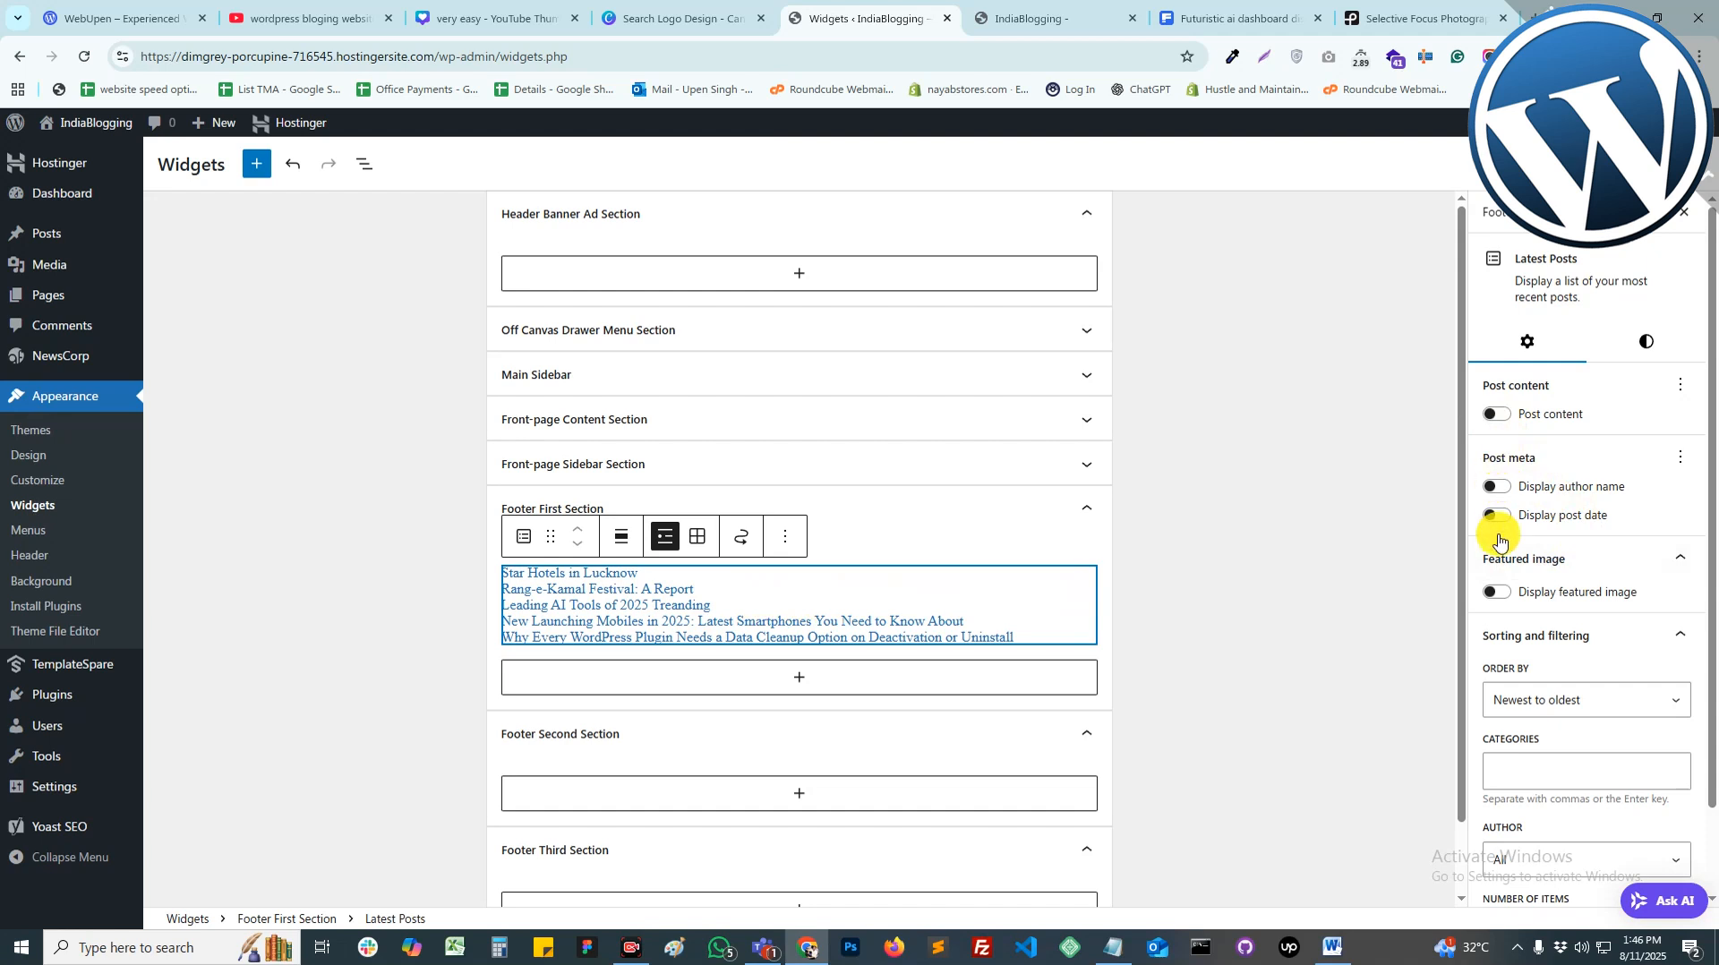
pyautogui.click(1495, 593)
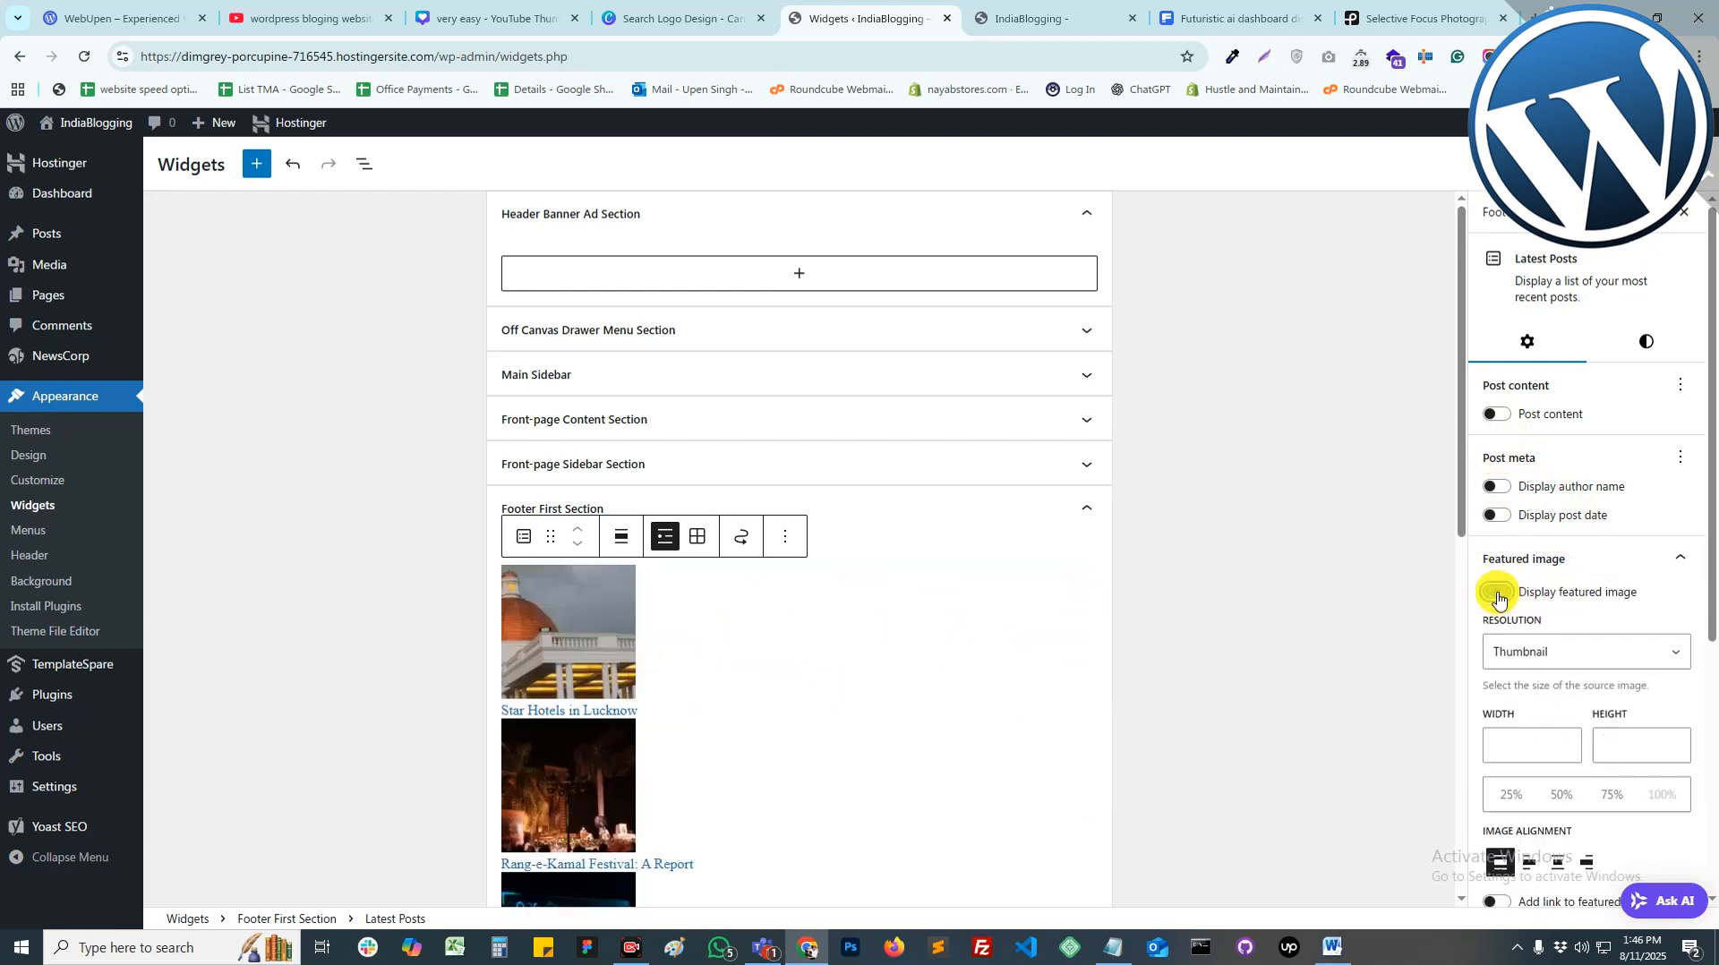
pyautogui.click(1546, 651)
pyautogui.click(1547, 651)
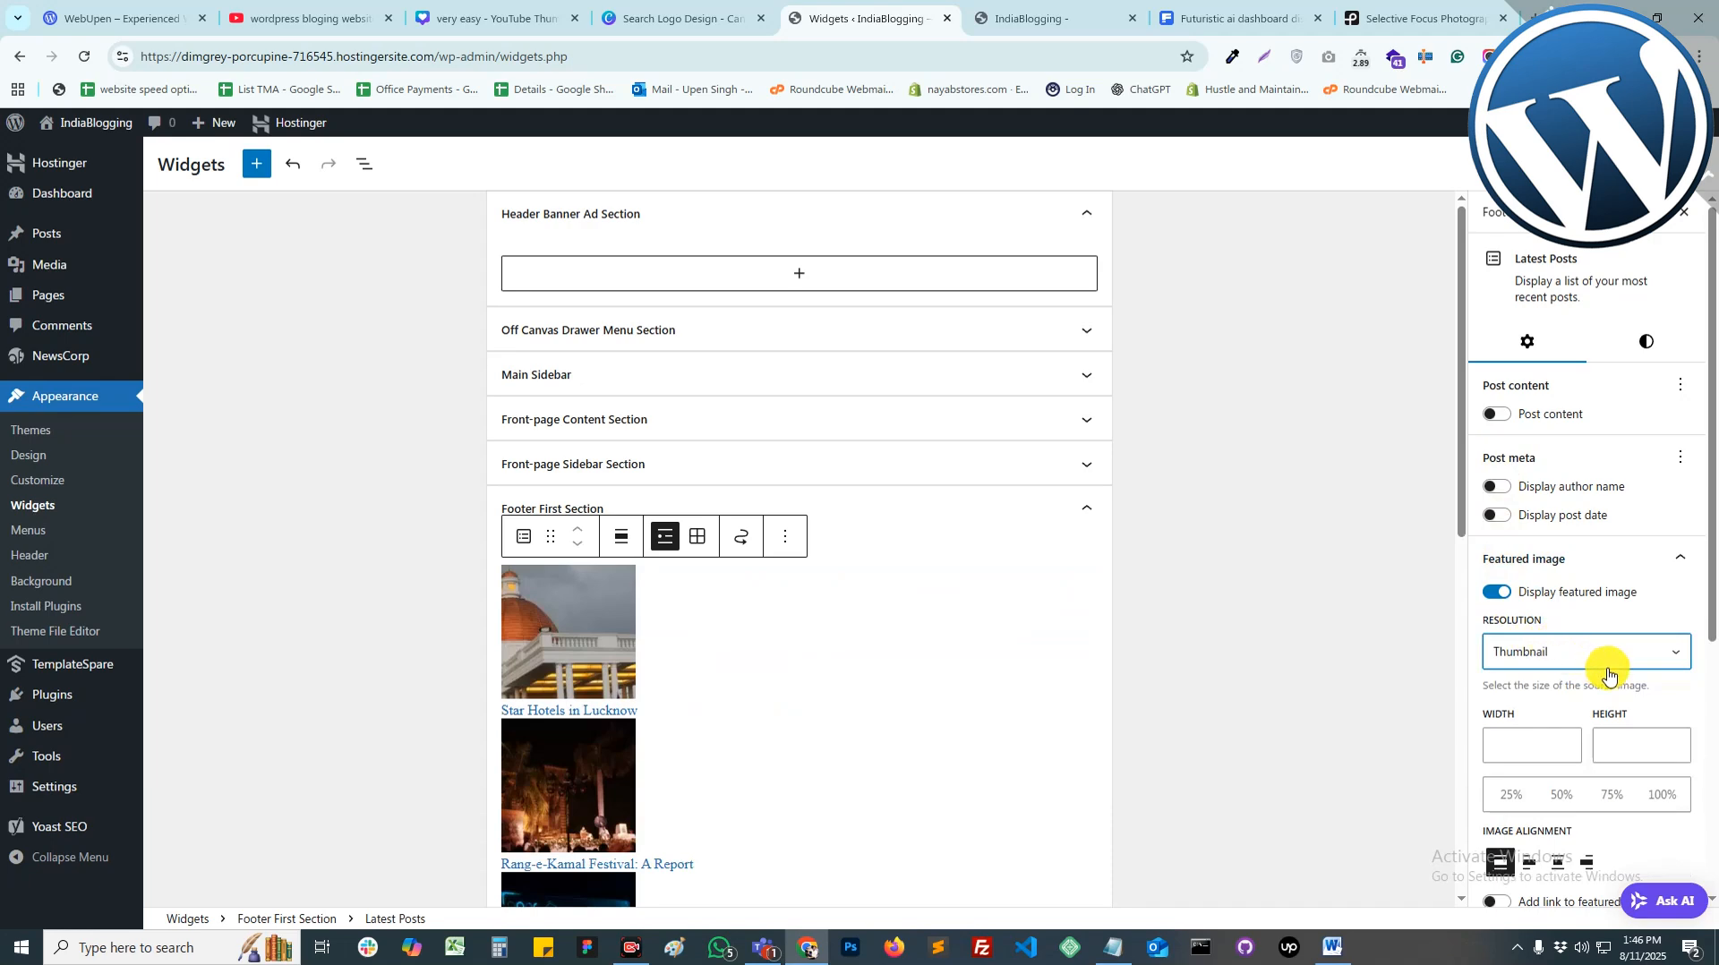
# Step: Limit the latest posts list to 2 items
pyautogui.scroll(-3, 1609, 678)
pyautogui.scroll(-3, 1317, 681)
pyautogui.scroll(-2, 1567, 716)
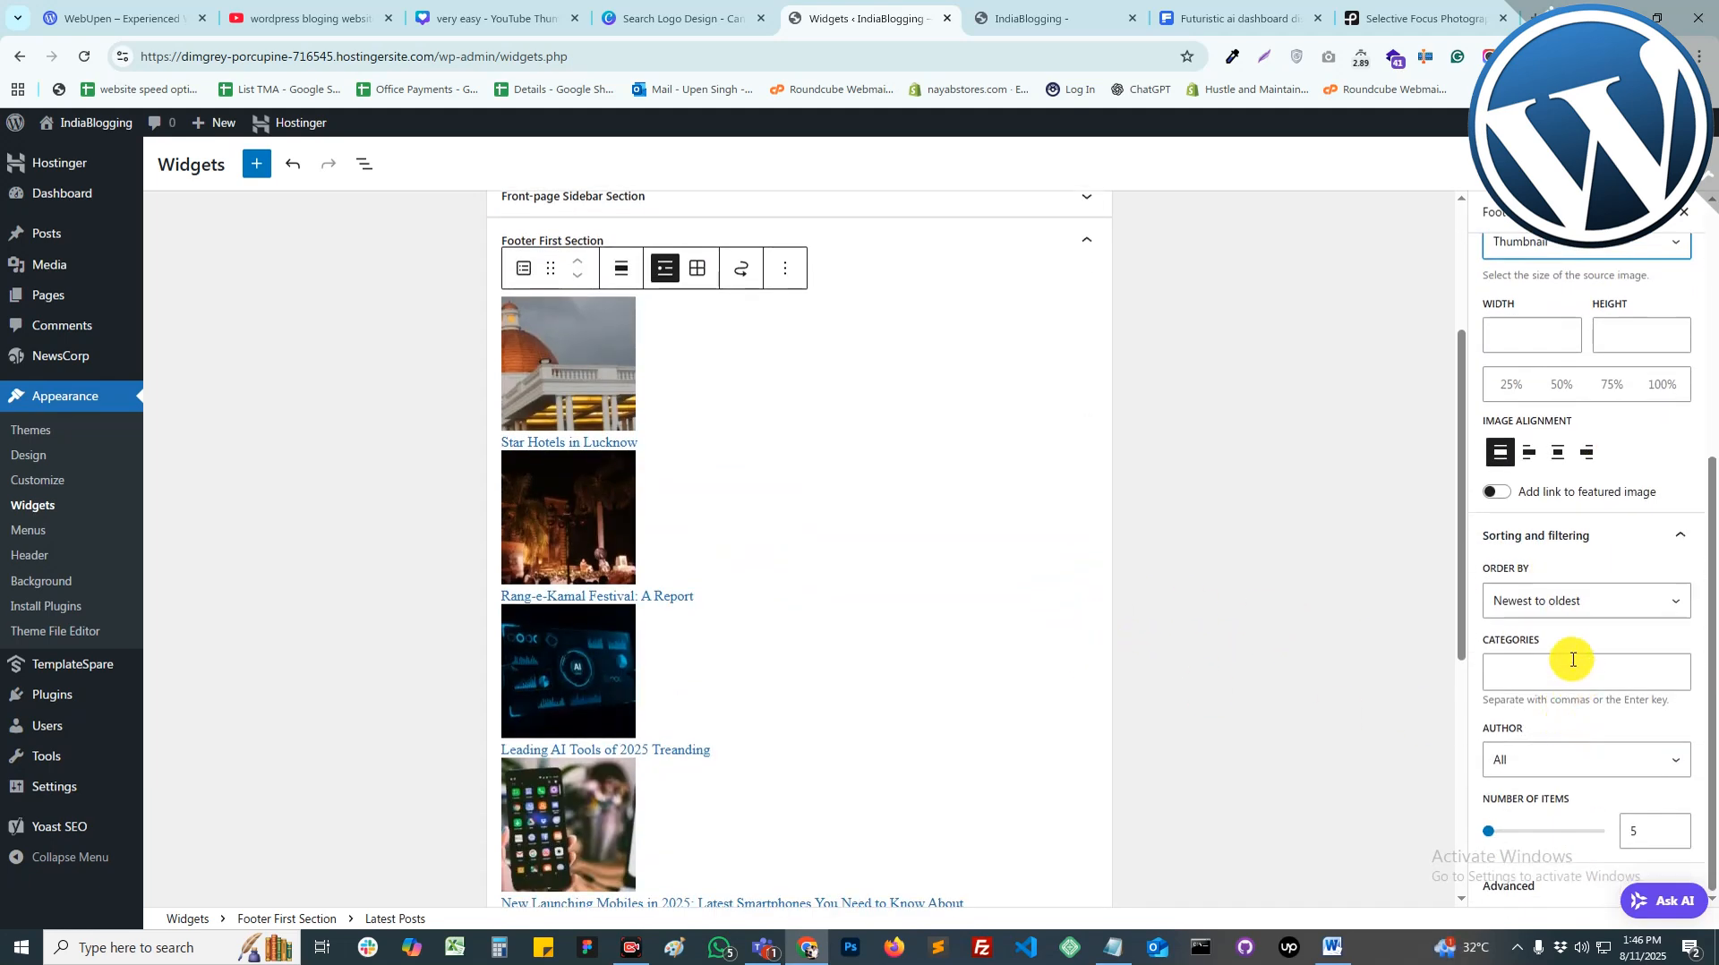
pyautogui.doubleClick(1637, 830)
pyautogui.write('2')
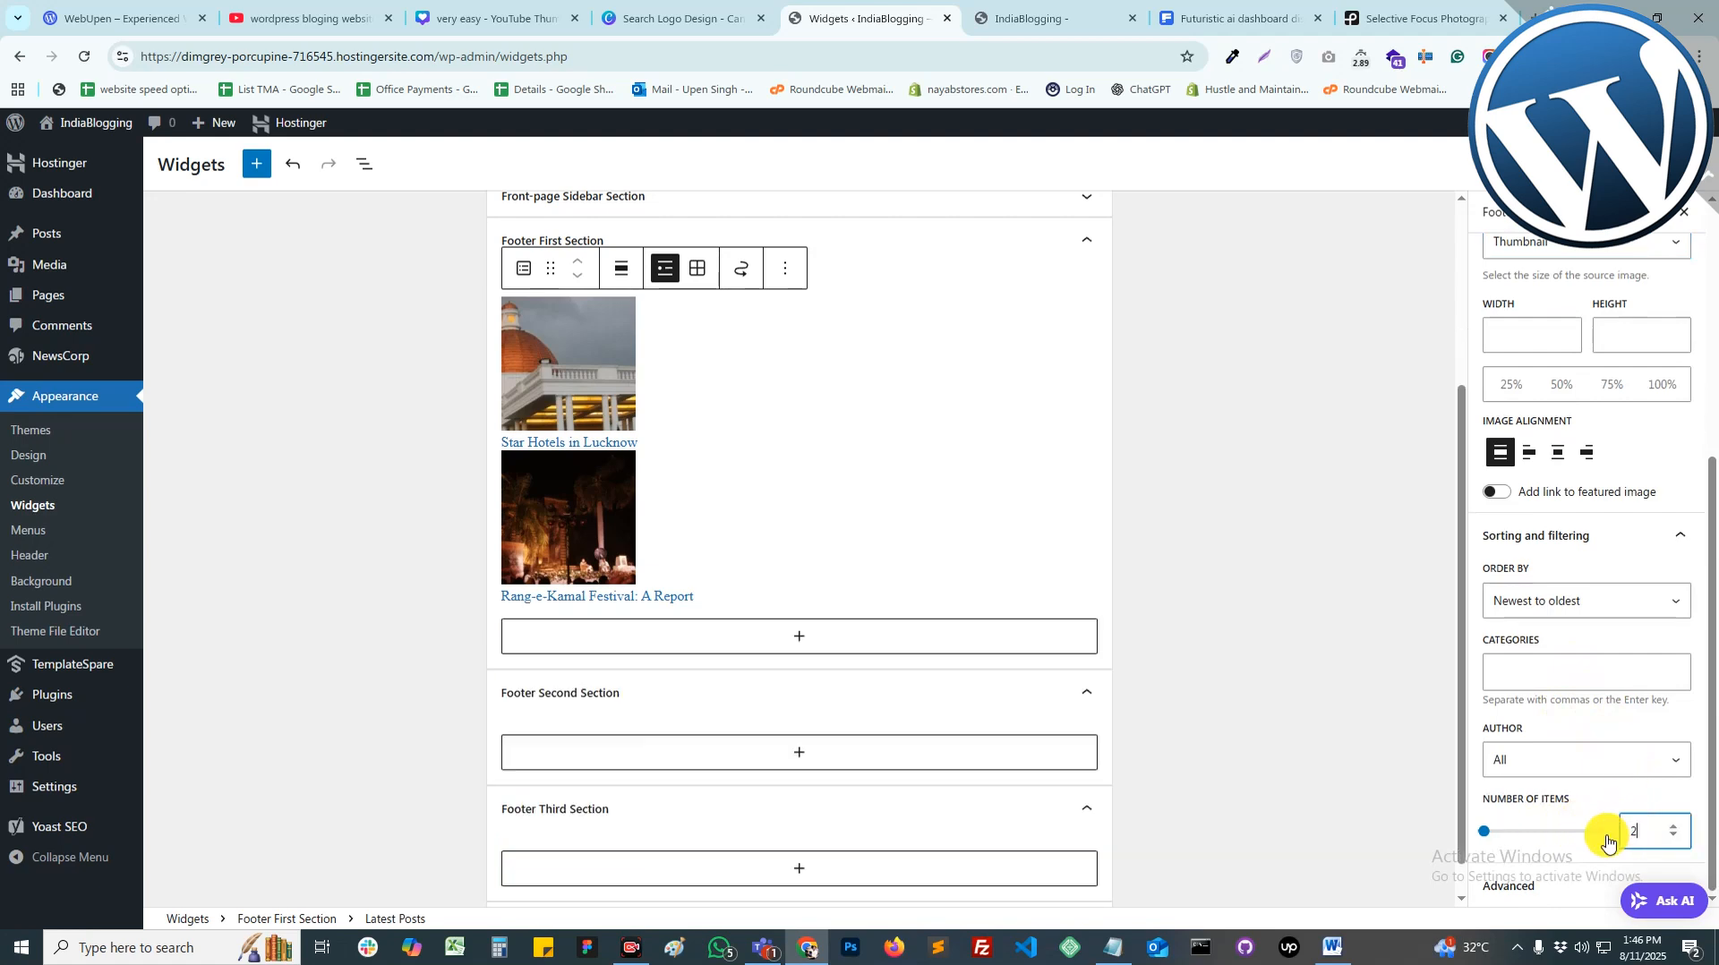
pyautogui.scroll(2, 798, 602)
pyautogui.scroll(-1, 798, 602)
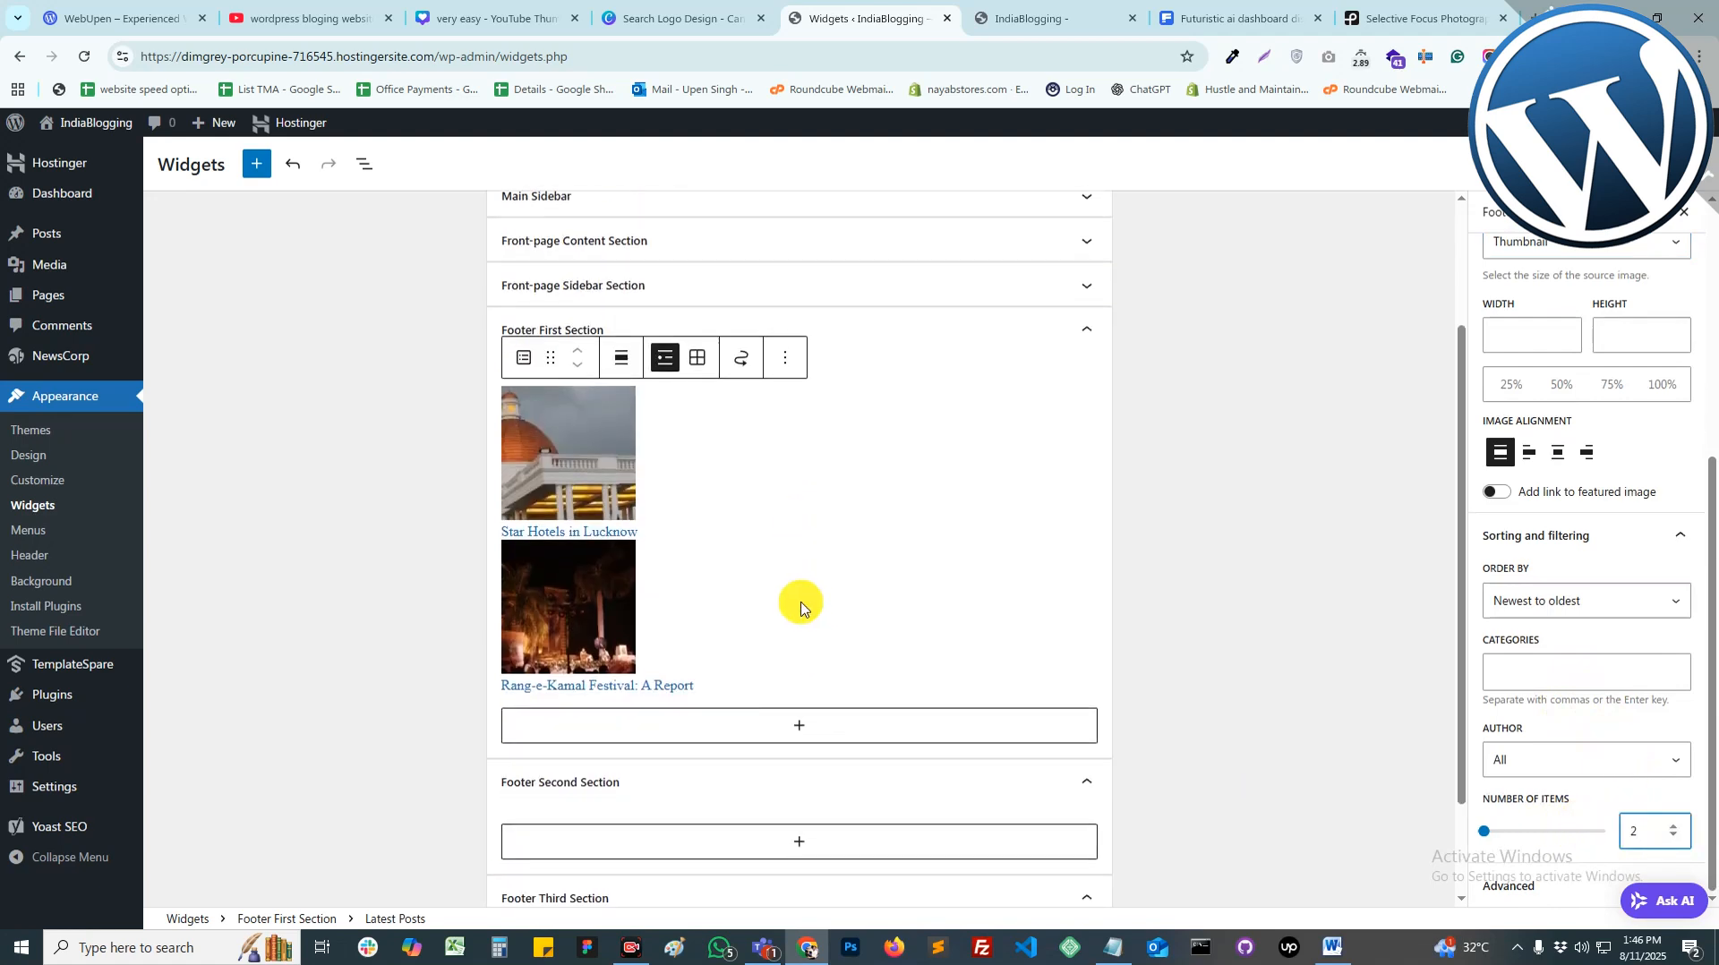
pyautogui.click(796, 687)
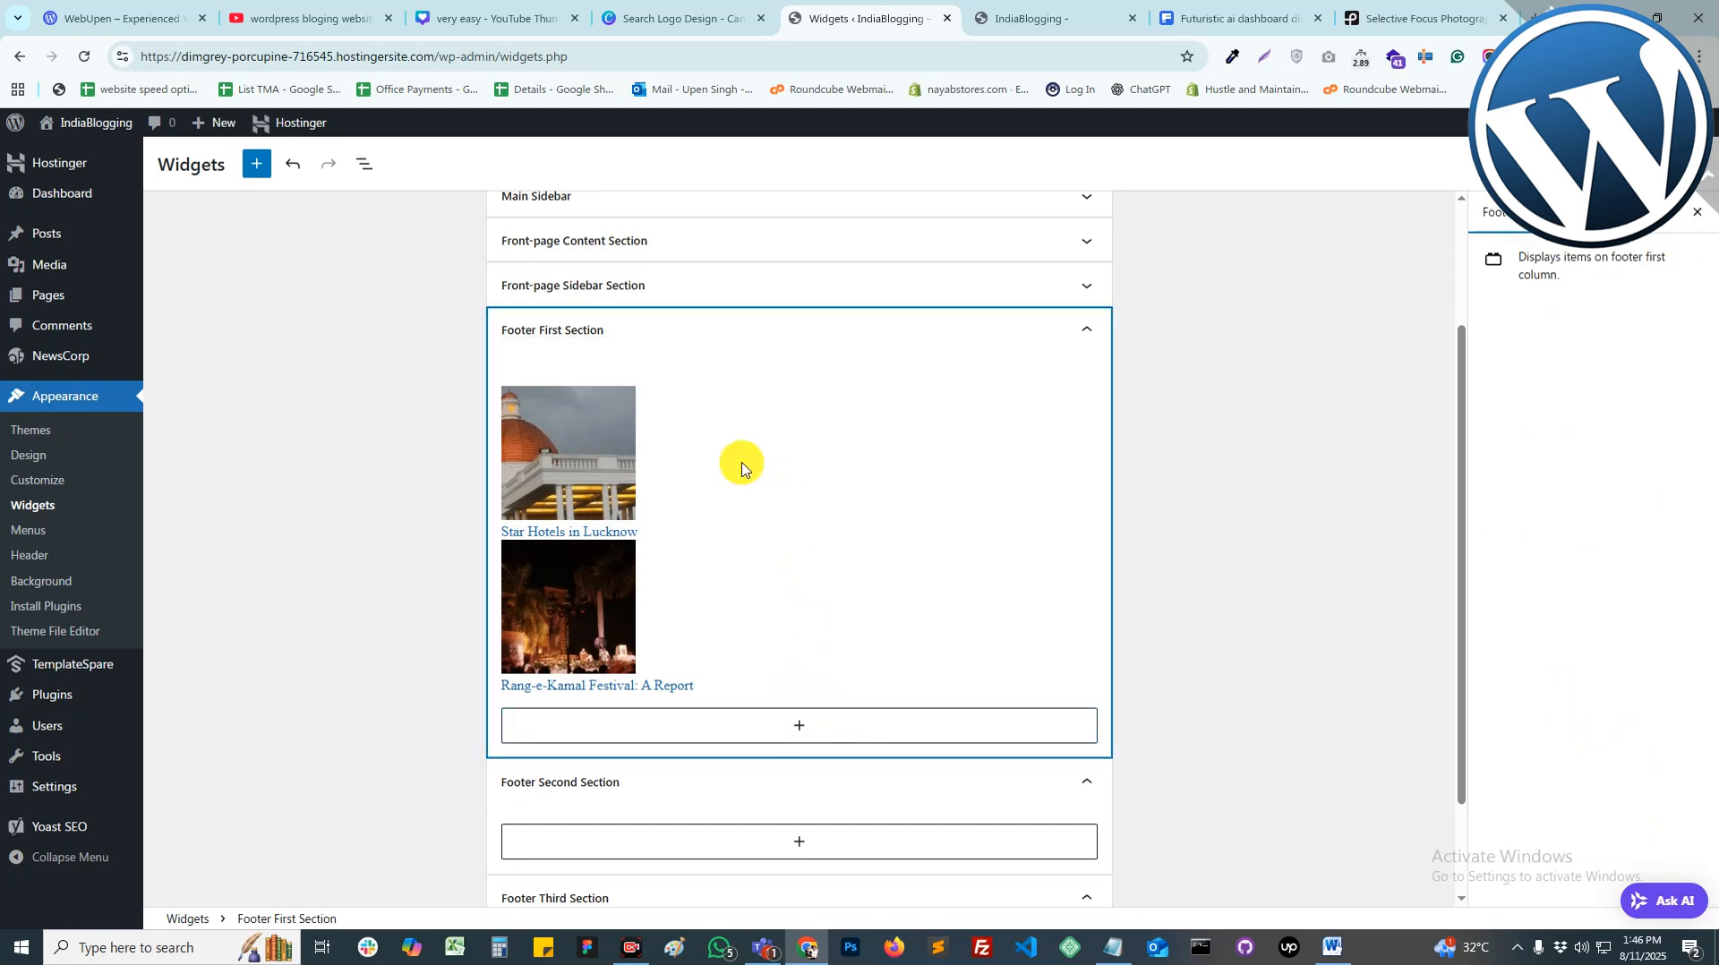
# Step: Add a 'Latest Post' heading and move it above the posts list
pyautogui.click(804, 725)
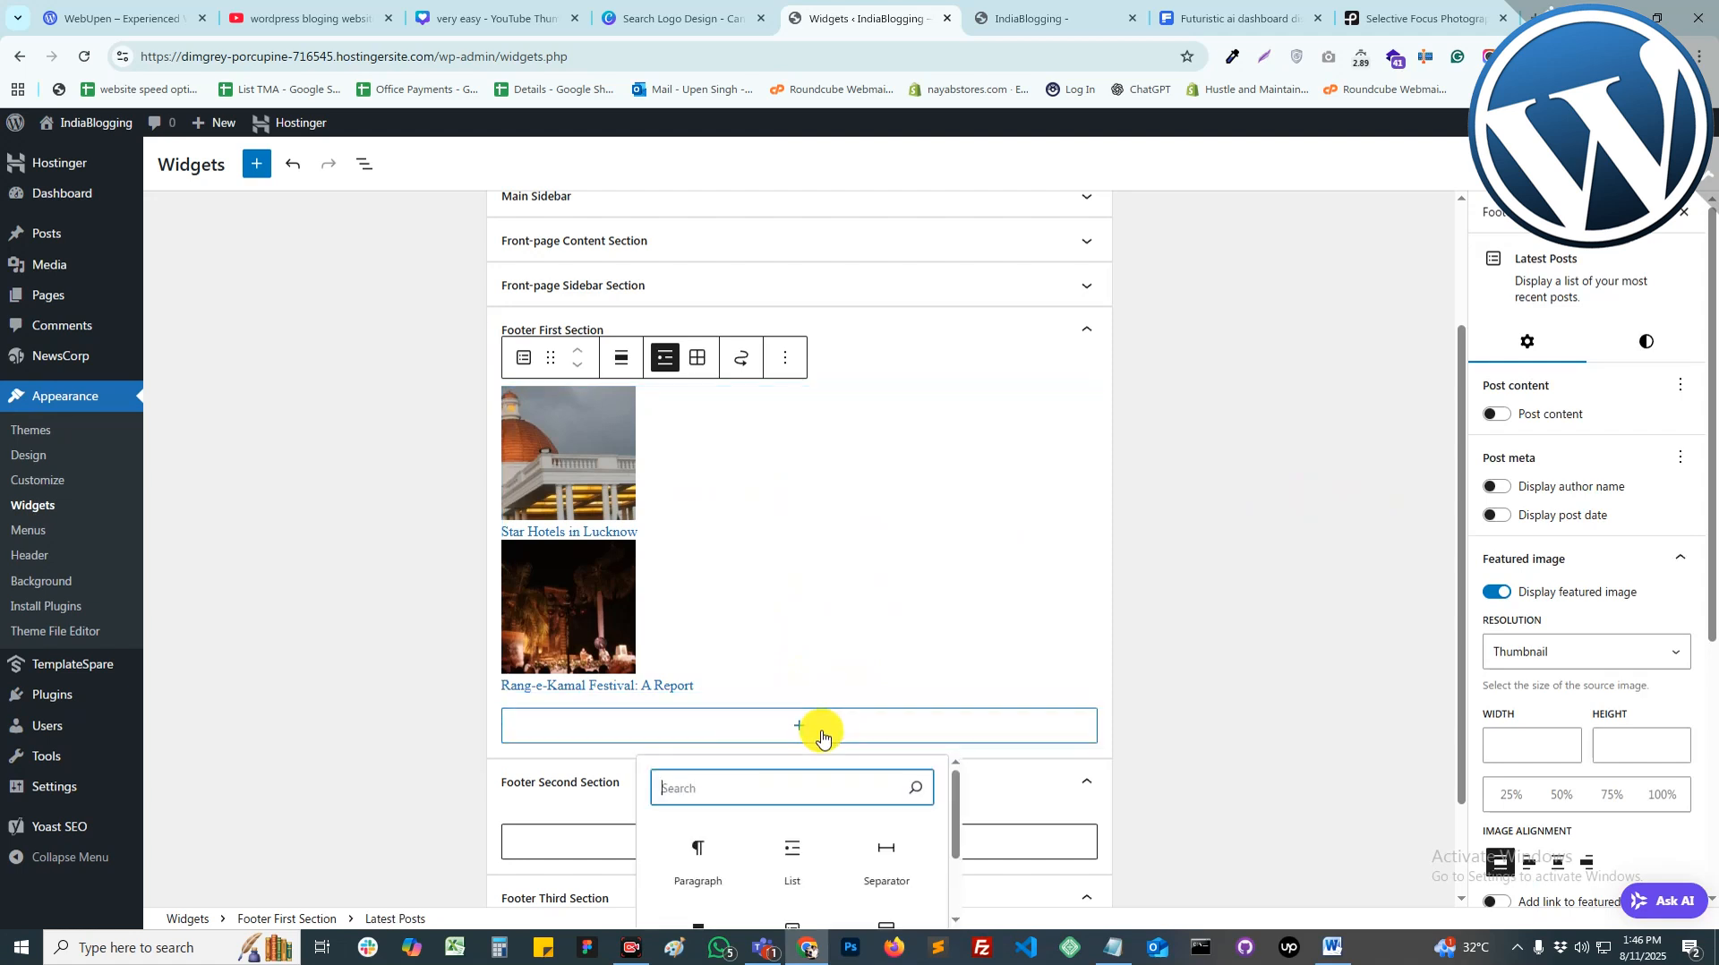
pyautogui.click(700, 850)
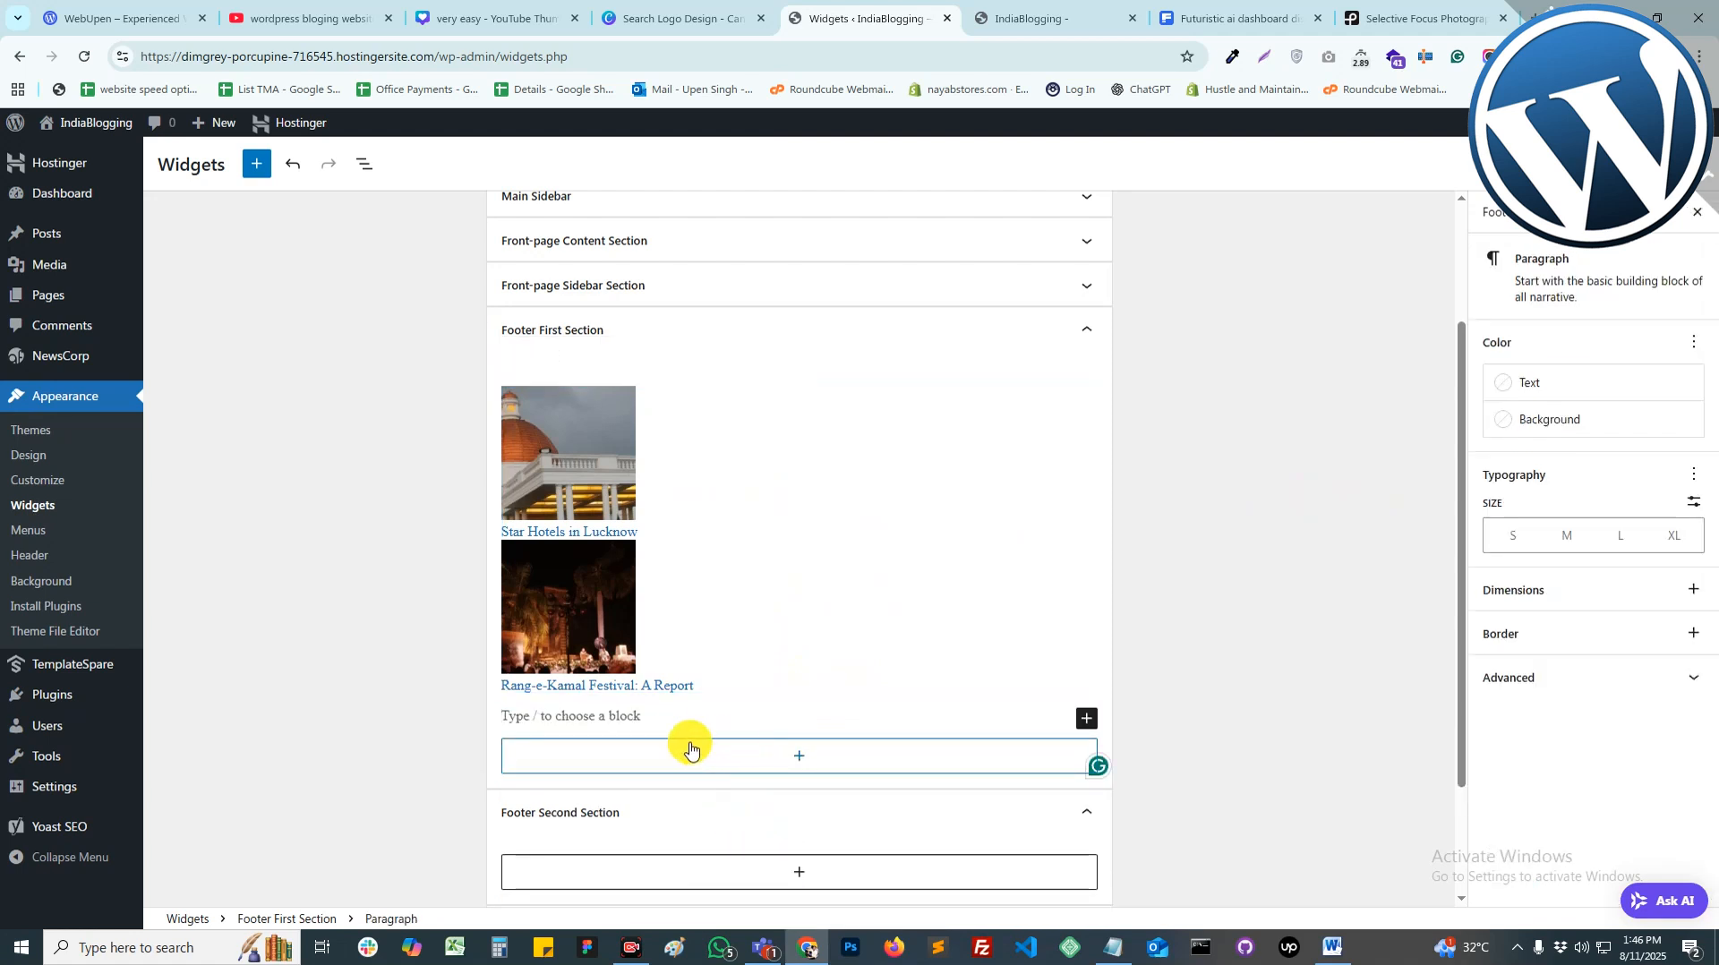
pyautogui.write('Latest Post')
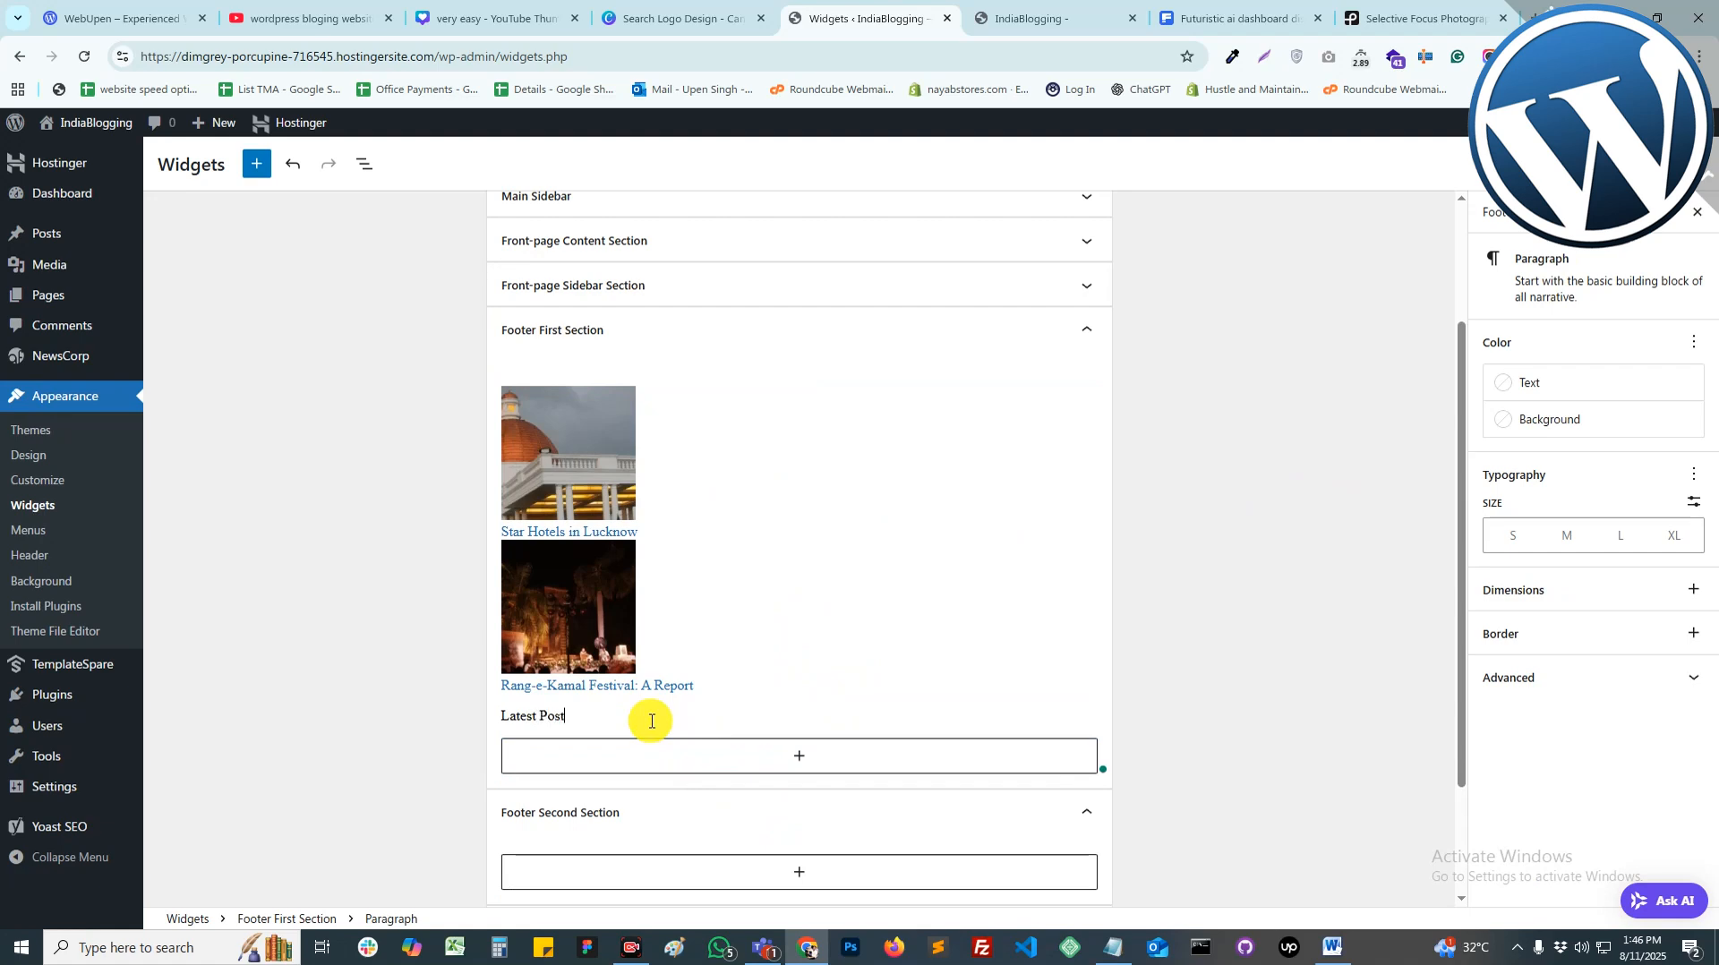
pyautogui.click(527, 681)
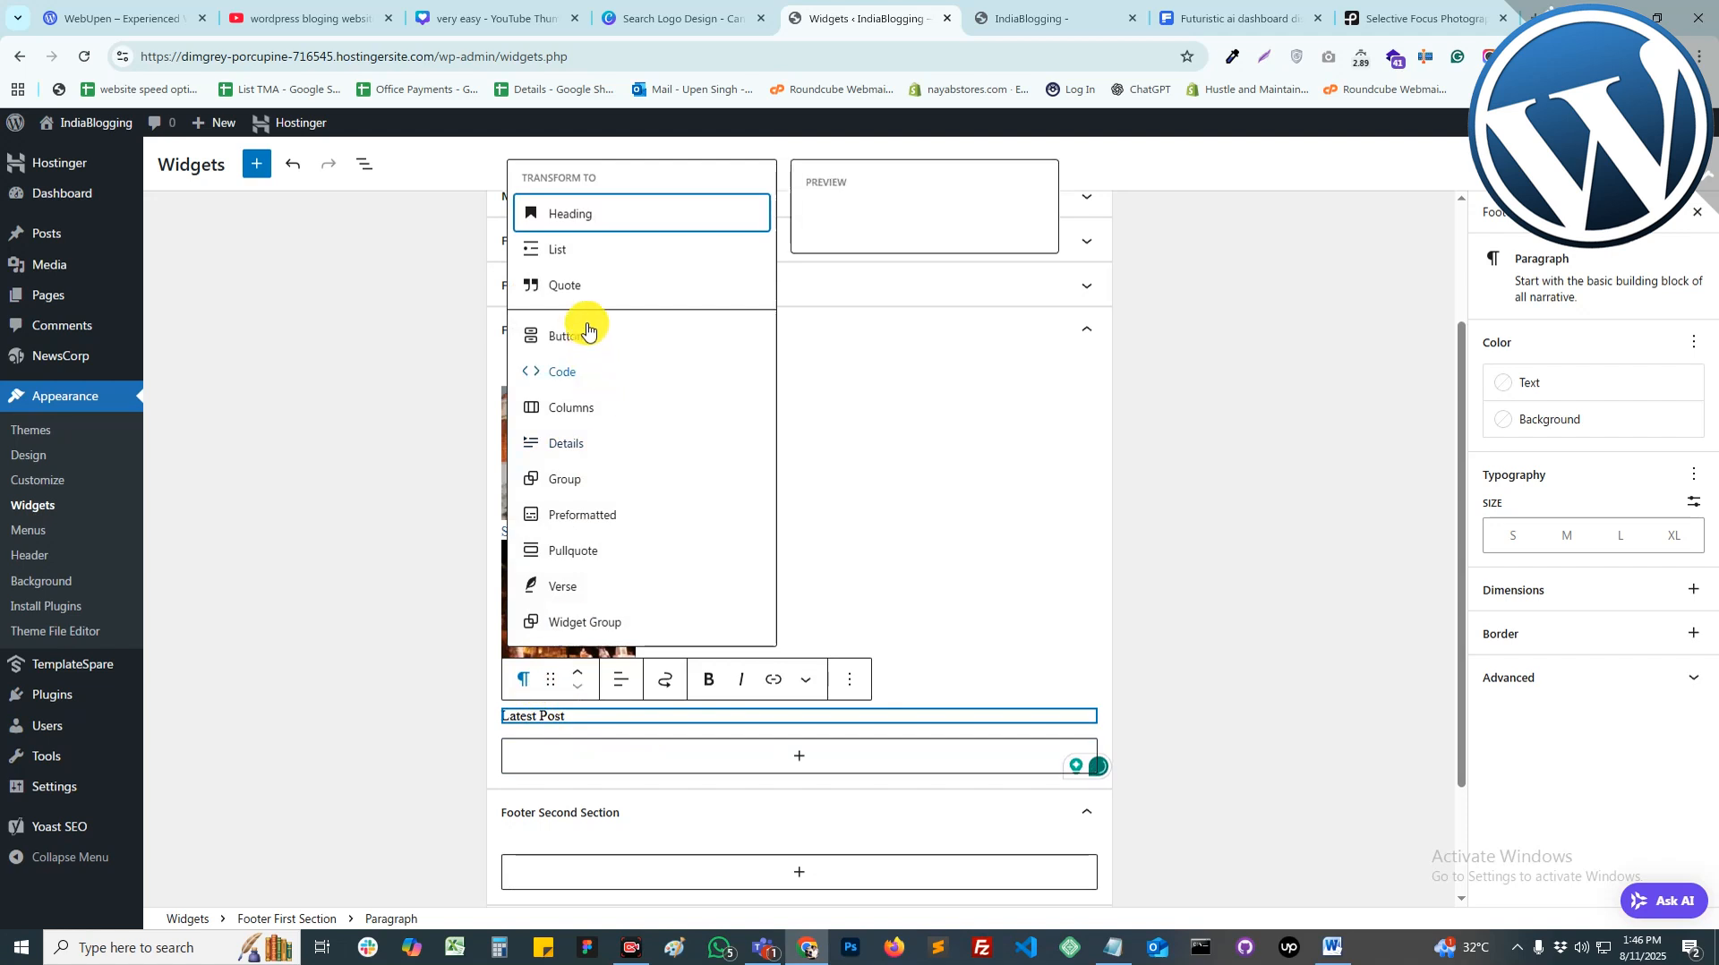
pyautogui.click(580, 217)
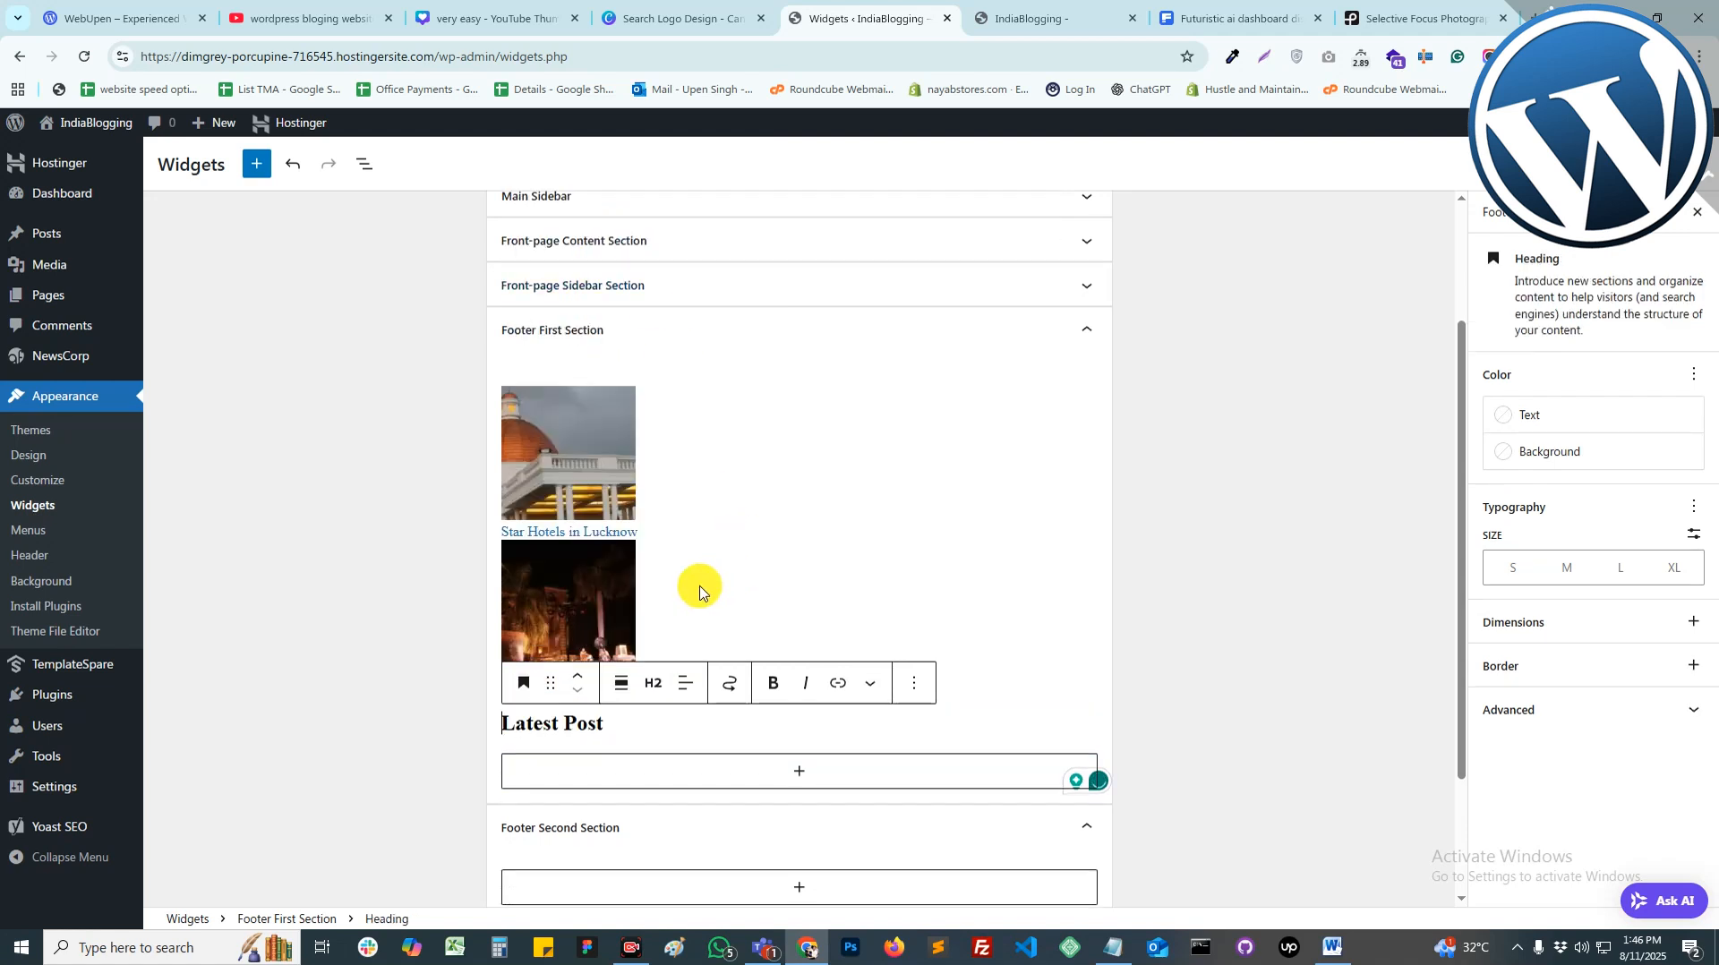
pyautogui.click(578, 673)
pyautogui.scroll(-4, 684, 603)
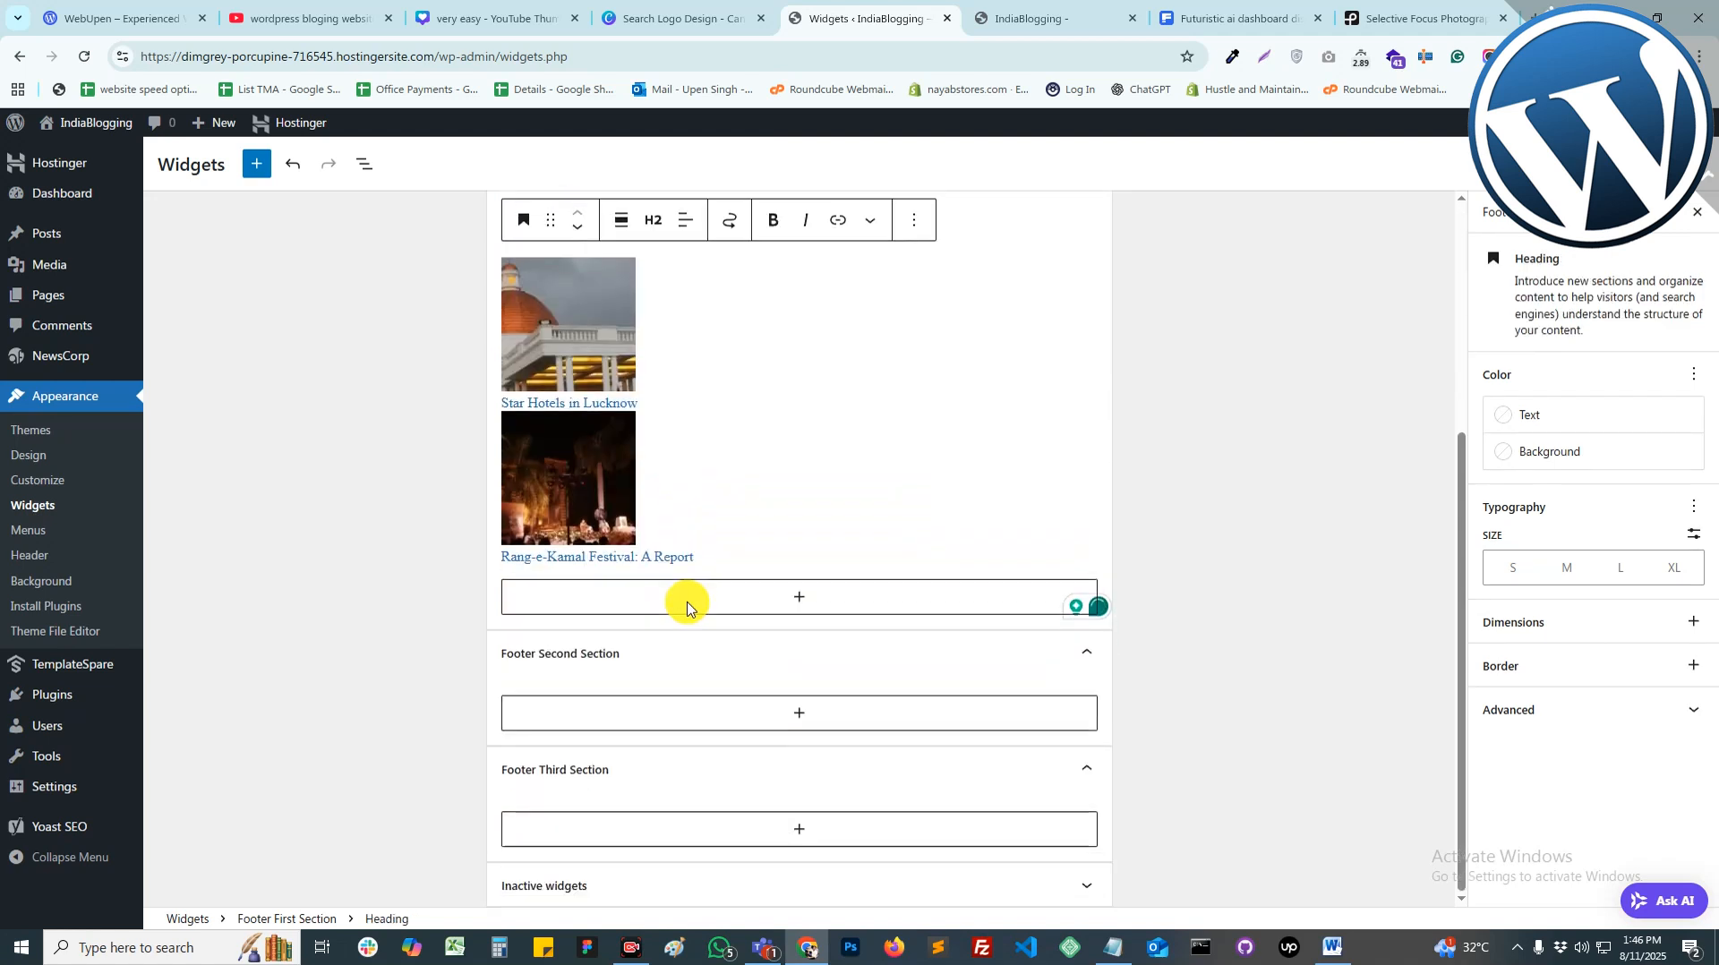
# Step: Add a Categories List to Footer Second Section including empty categories and post counts
pyautogui.click(620, 718)
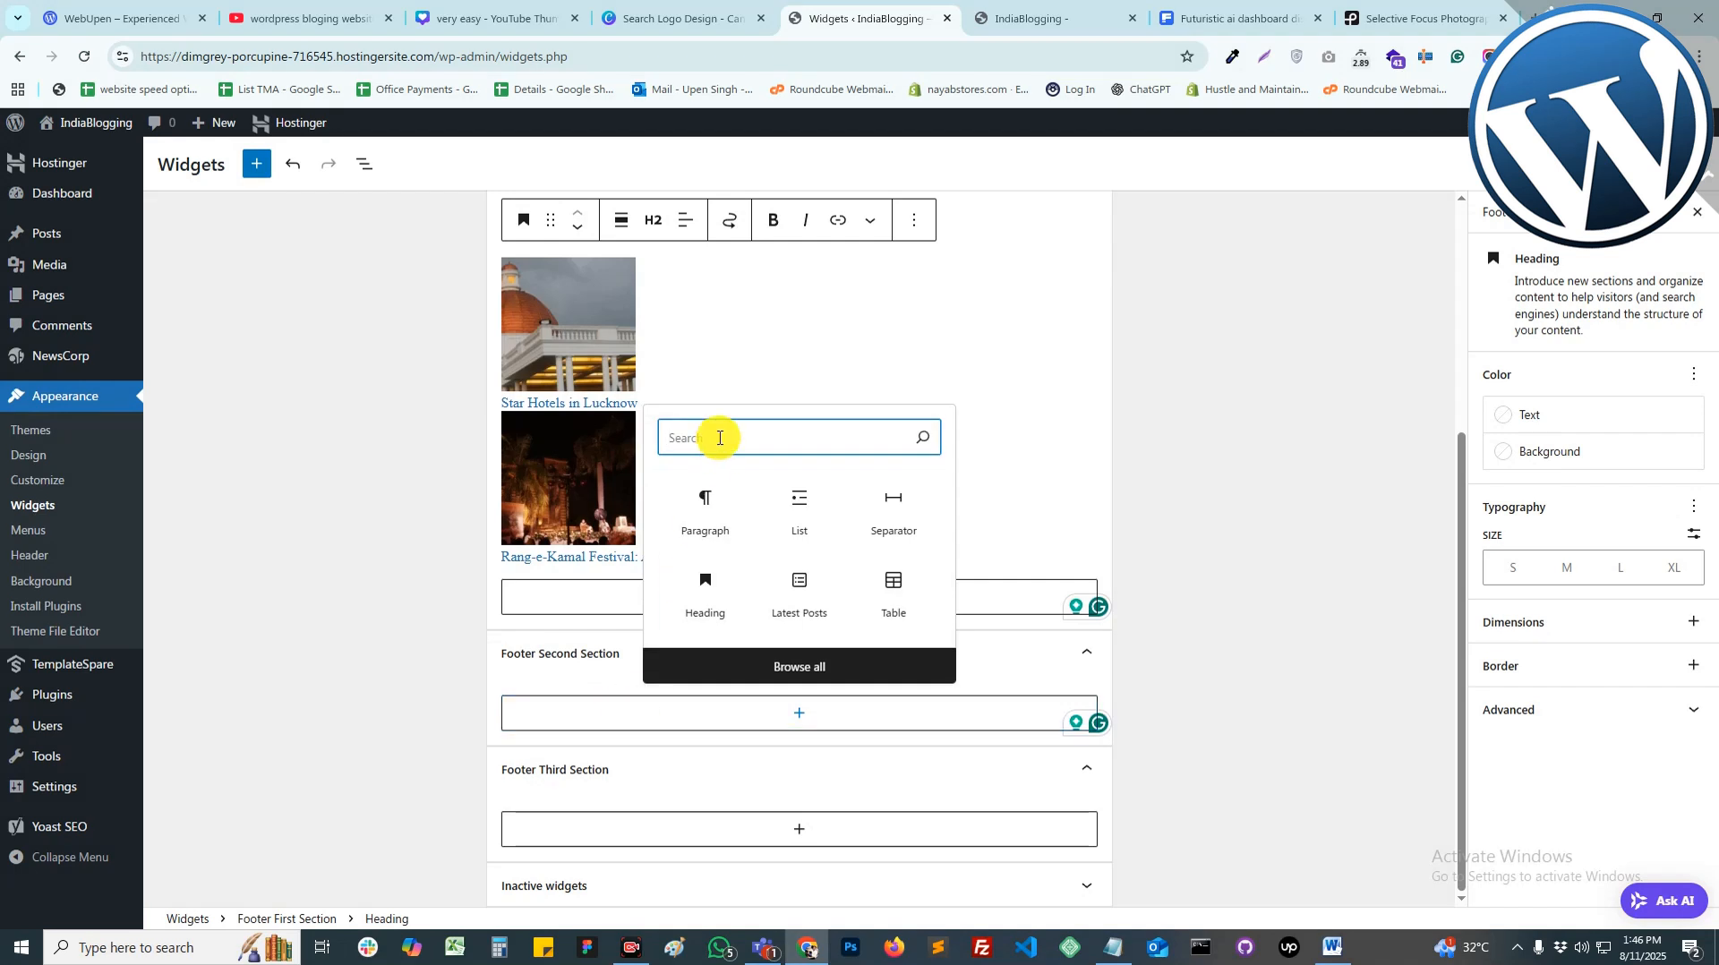
pyautogui.write('Cate')
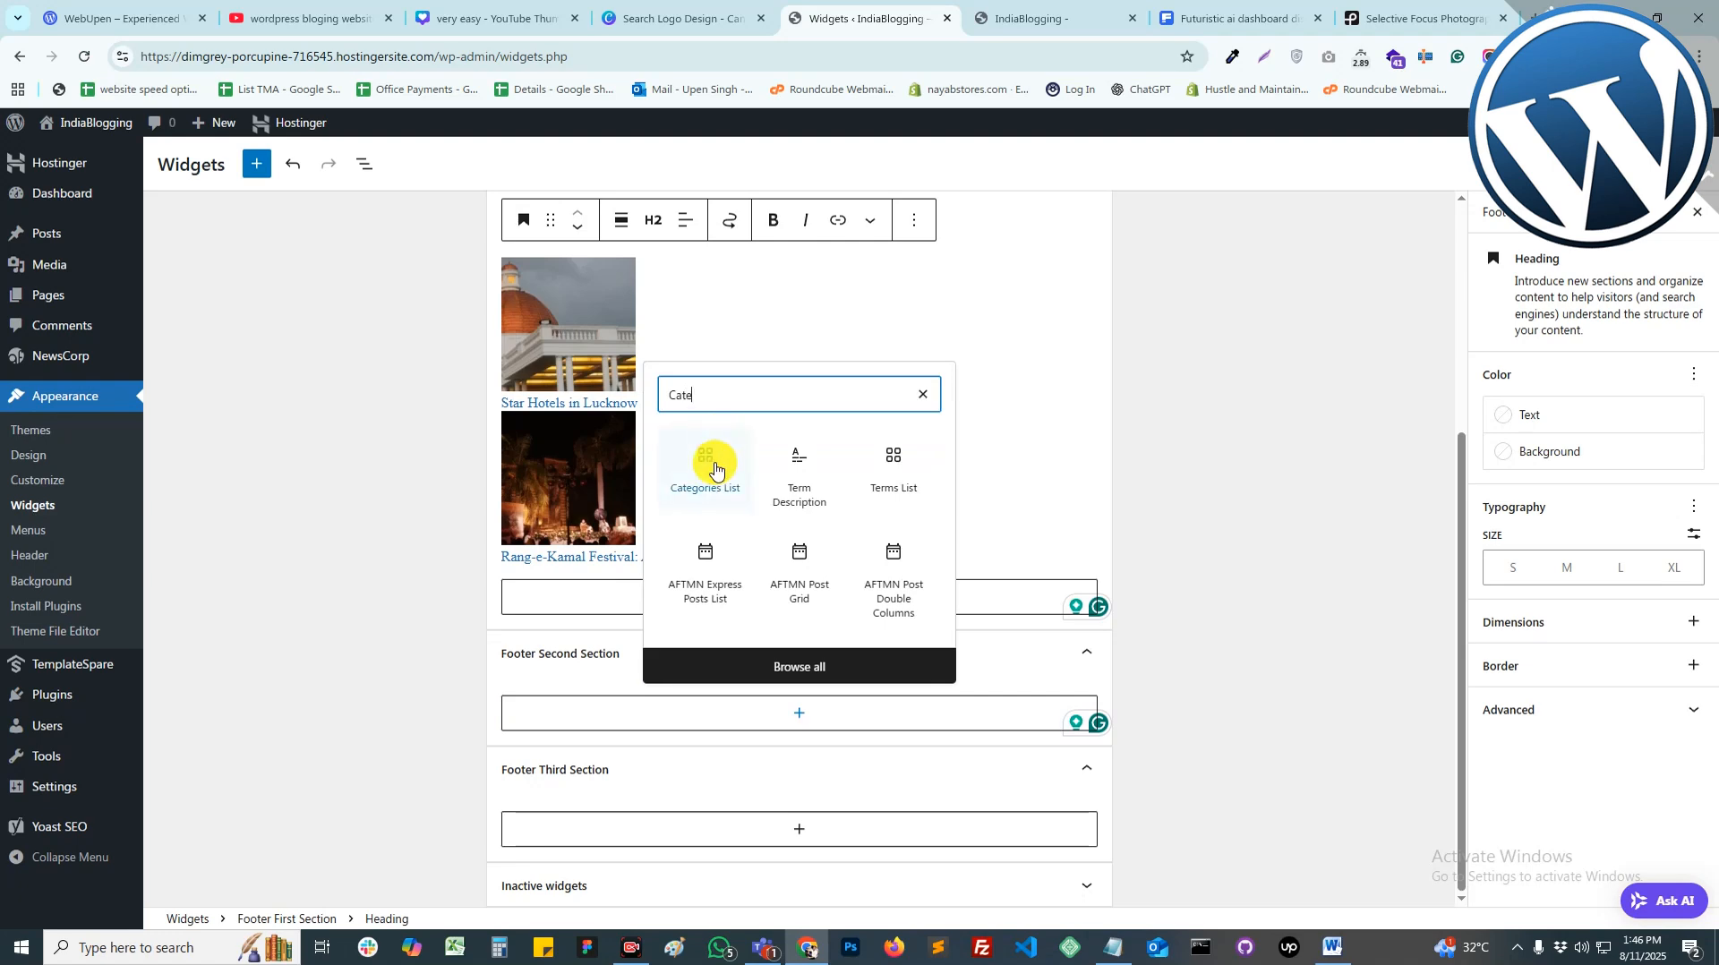
pyautogui.click(715, 469)
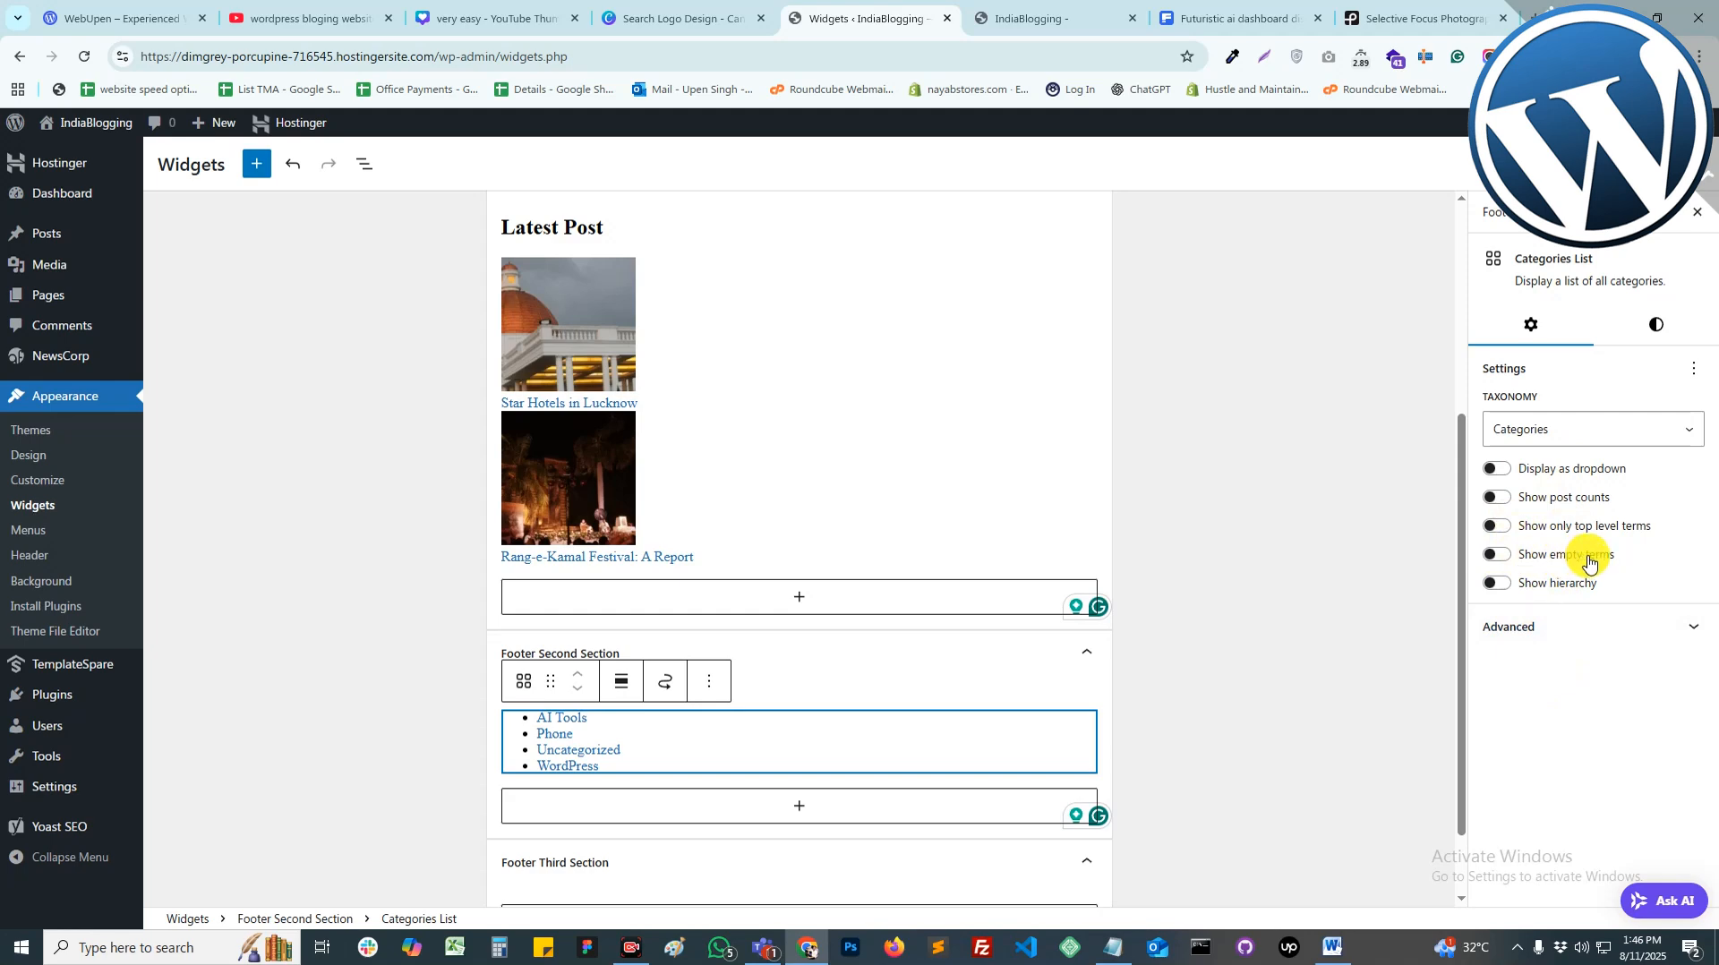
pyautogui.click(1497, 556)
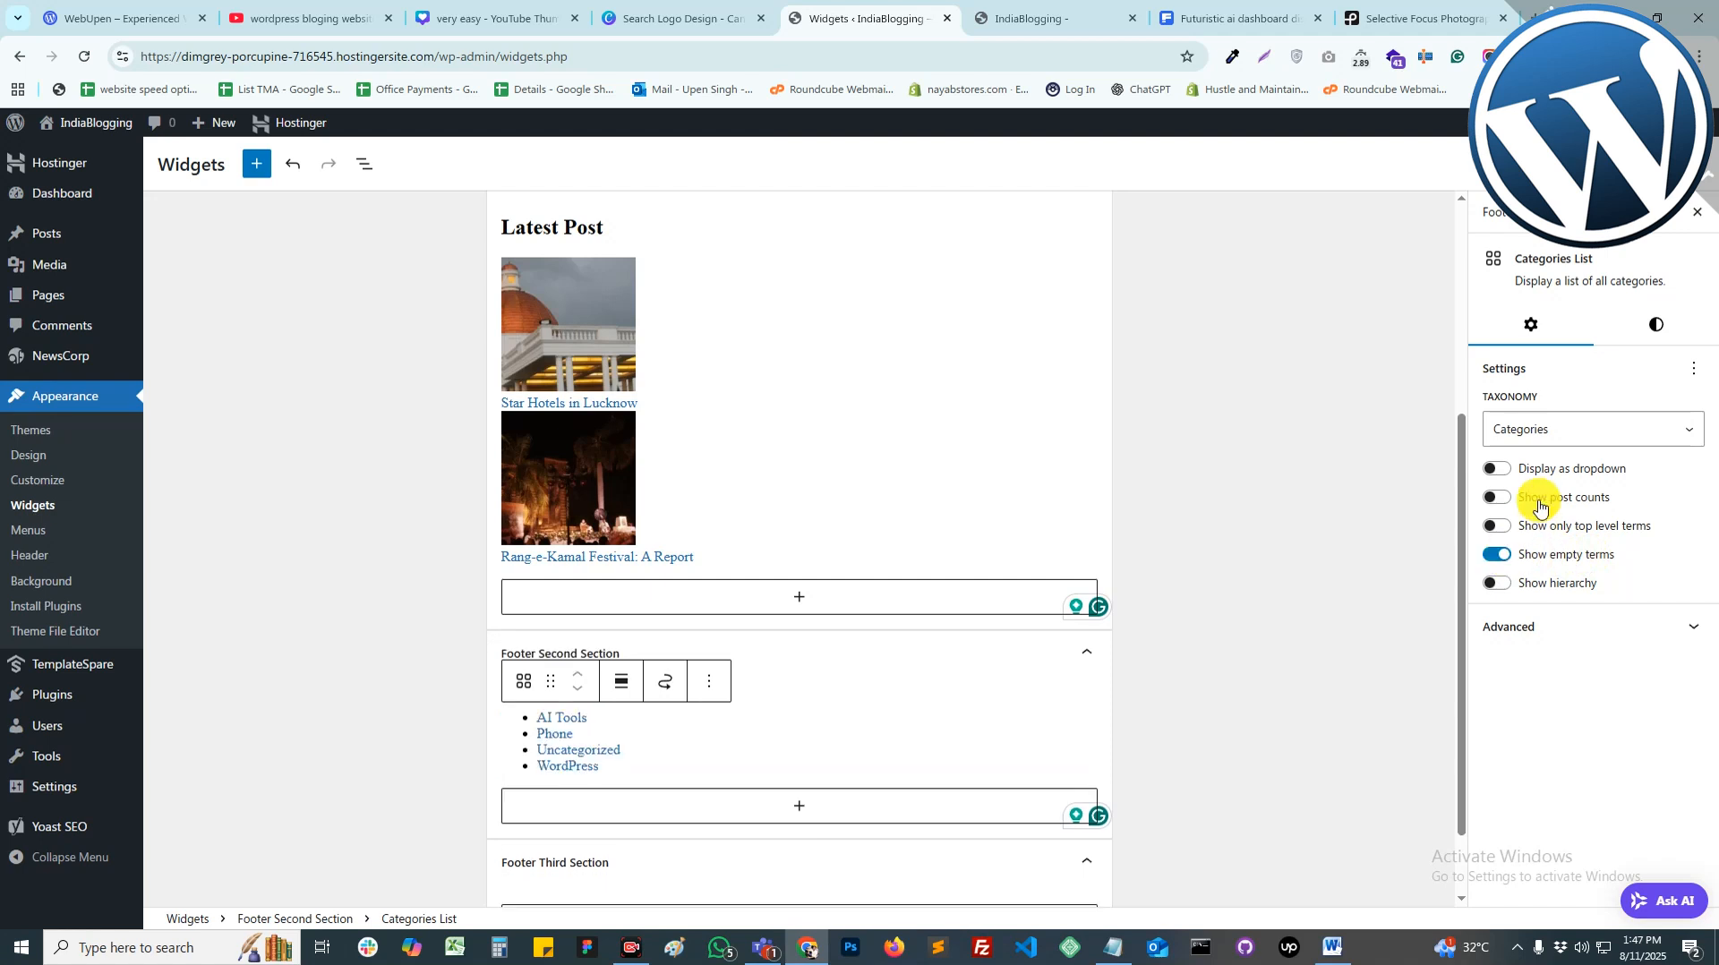
pyautogui.click(1493, 499)
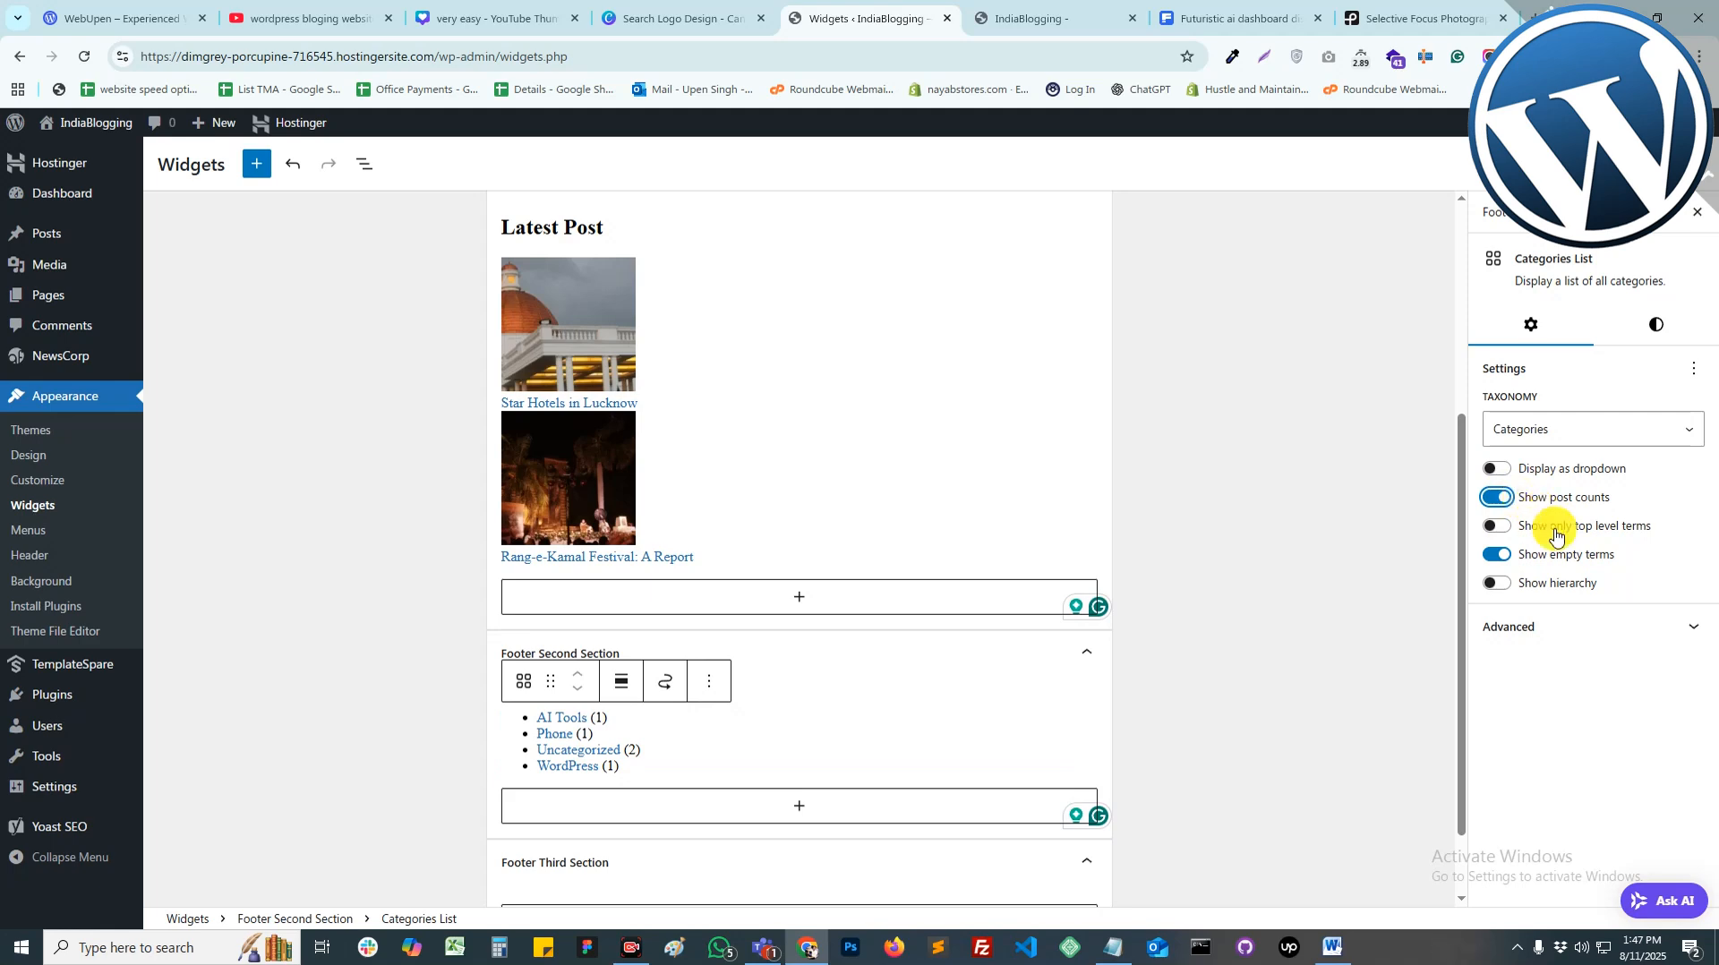
# Step: Add an 'Our Category' H2 heading and move it above the category list
pyautogui.click(730, 805)
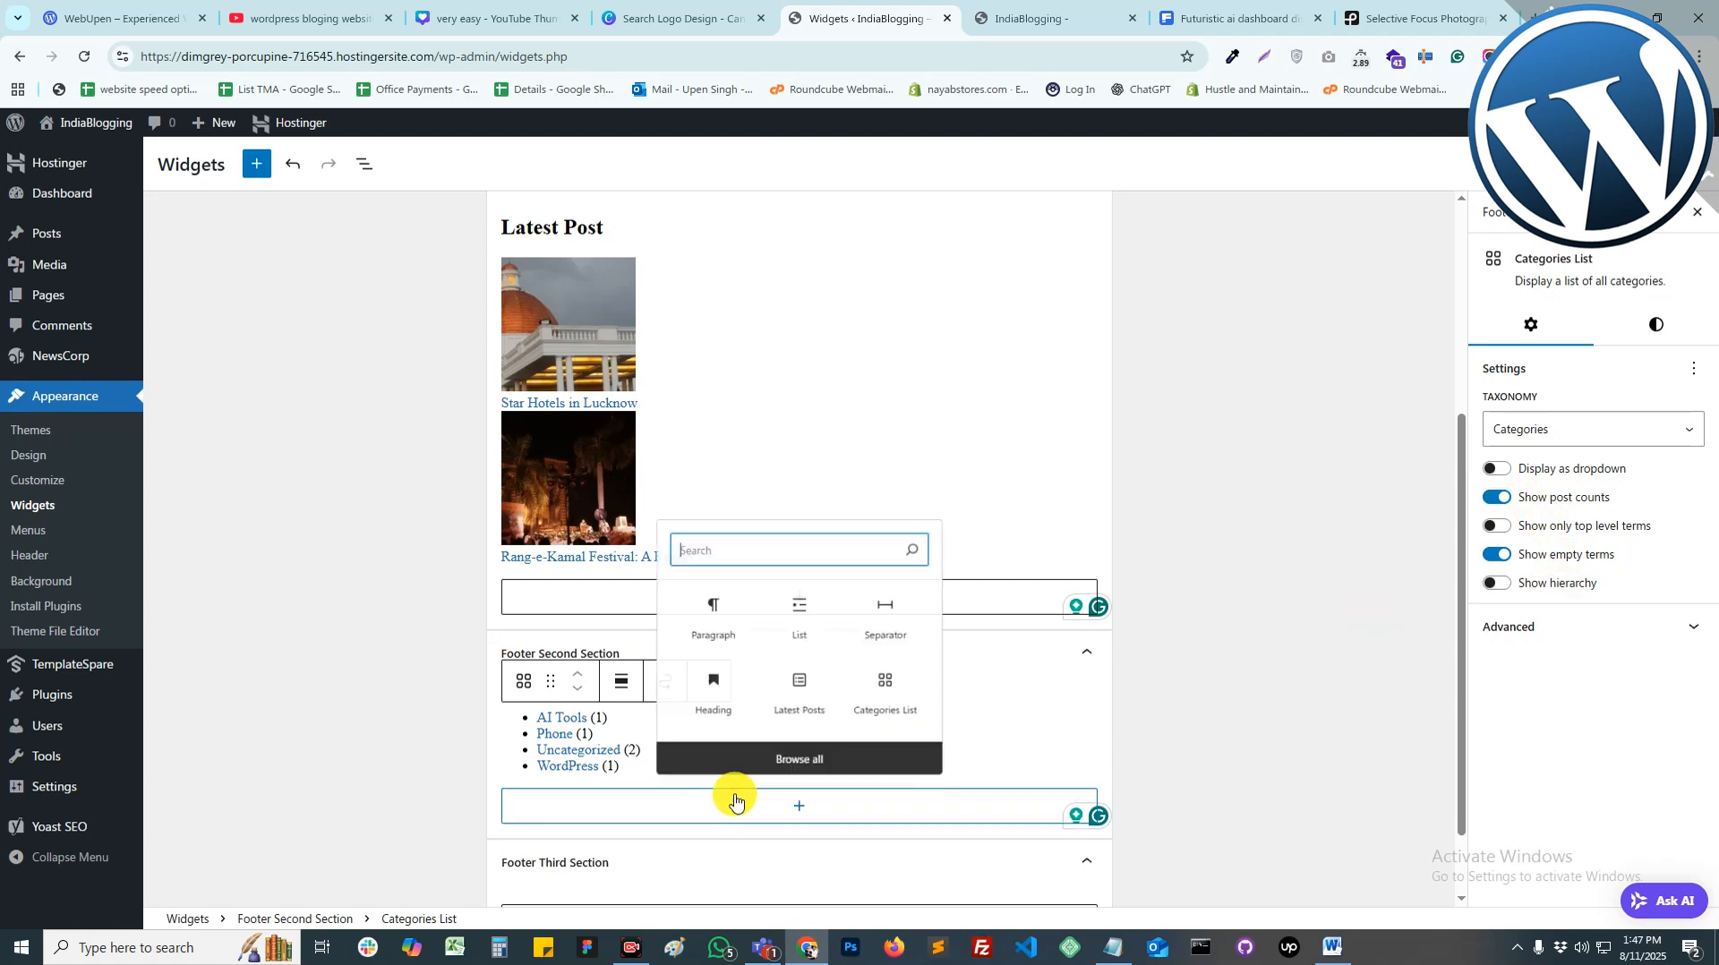
pyautogui.click(718, 618)
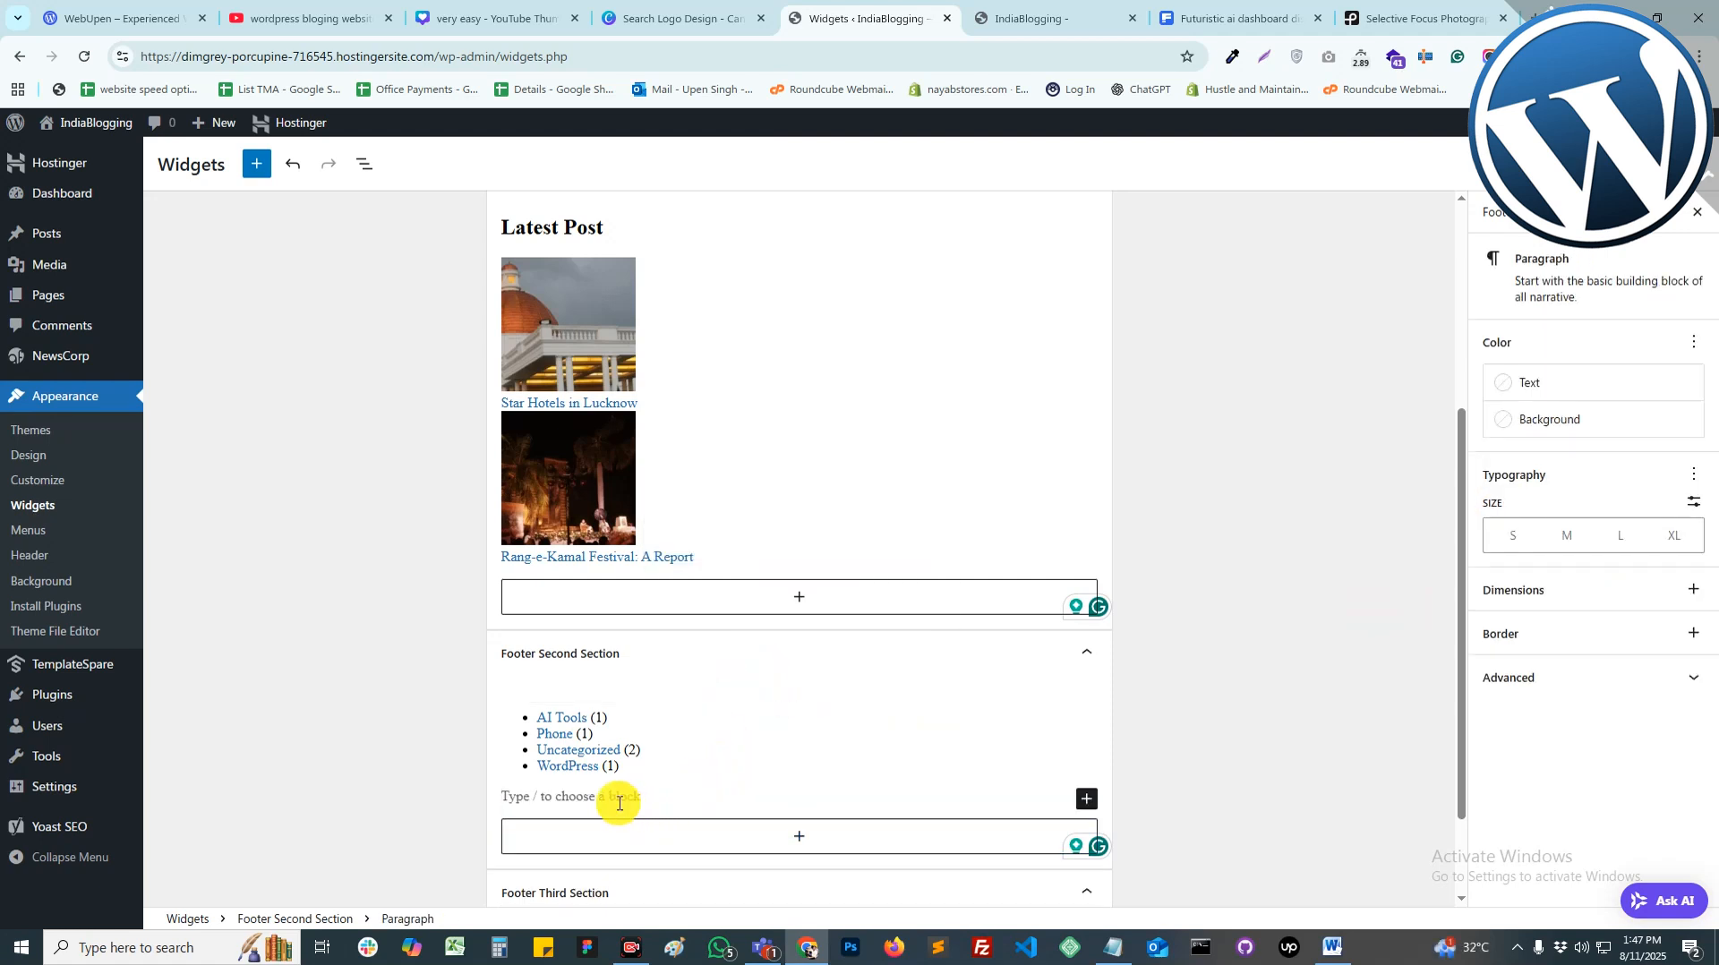
pyautogui.write('Our C')
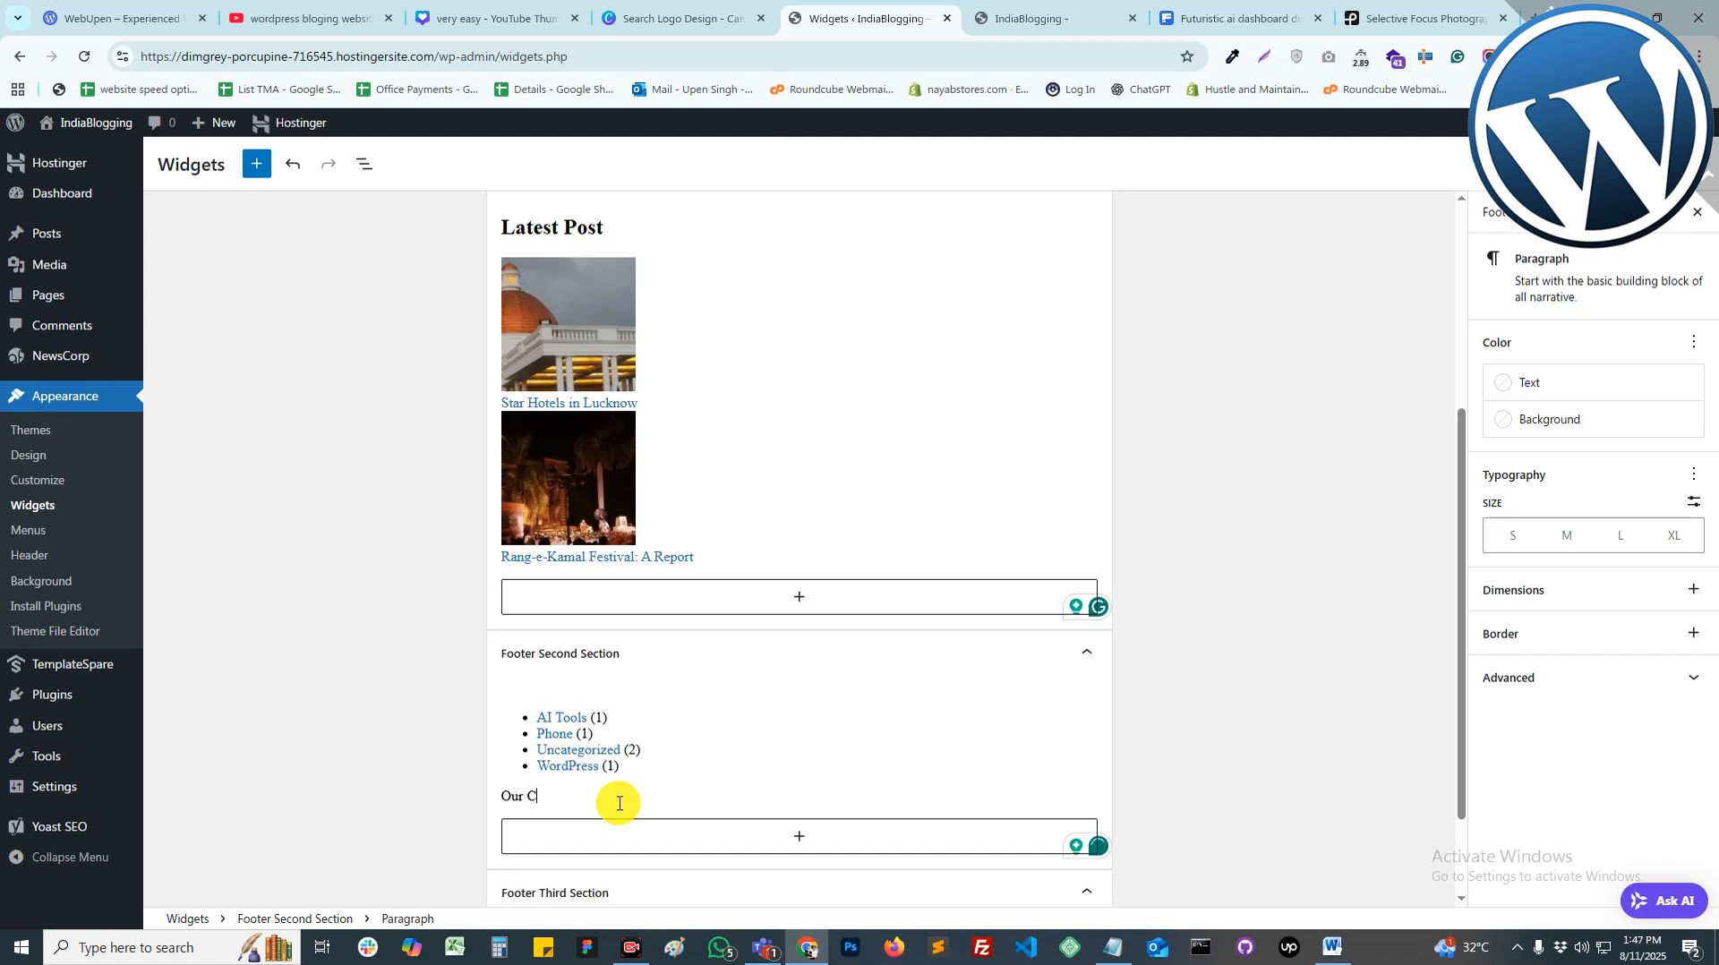
pyautogui.write('tegory')
pyautogui.moveTo(533, 800)
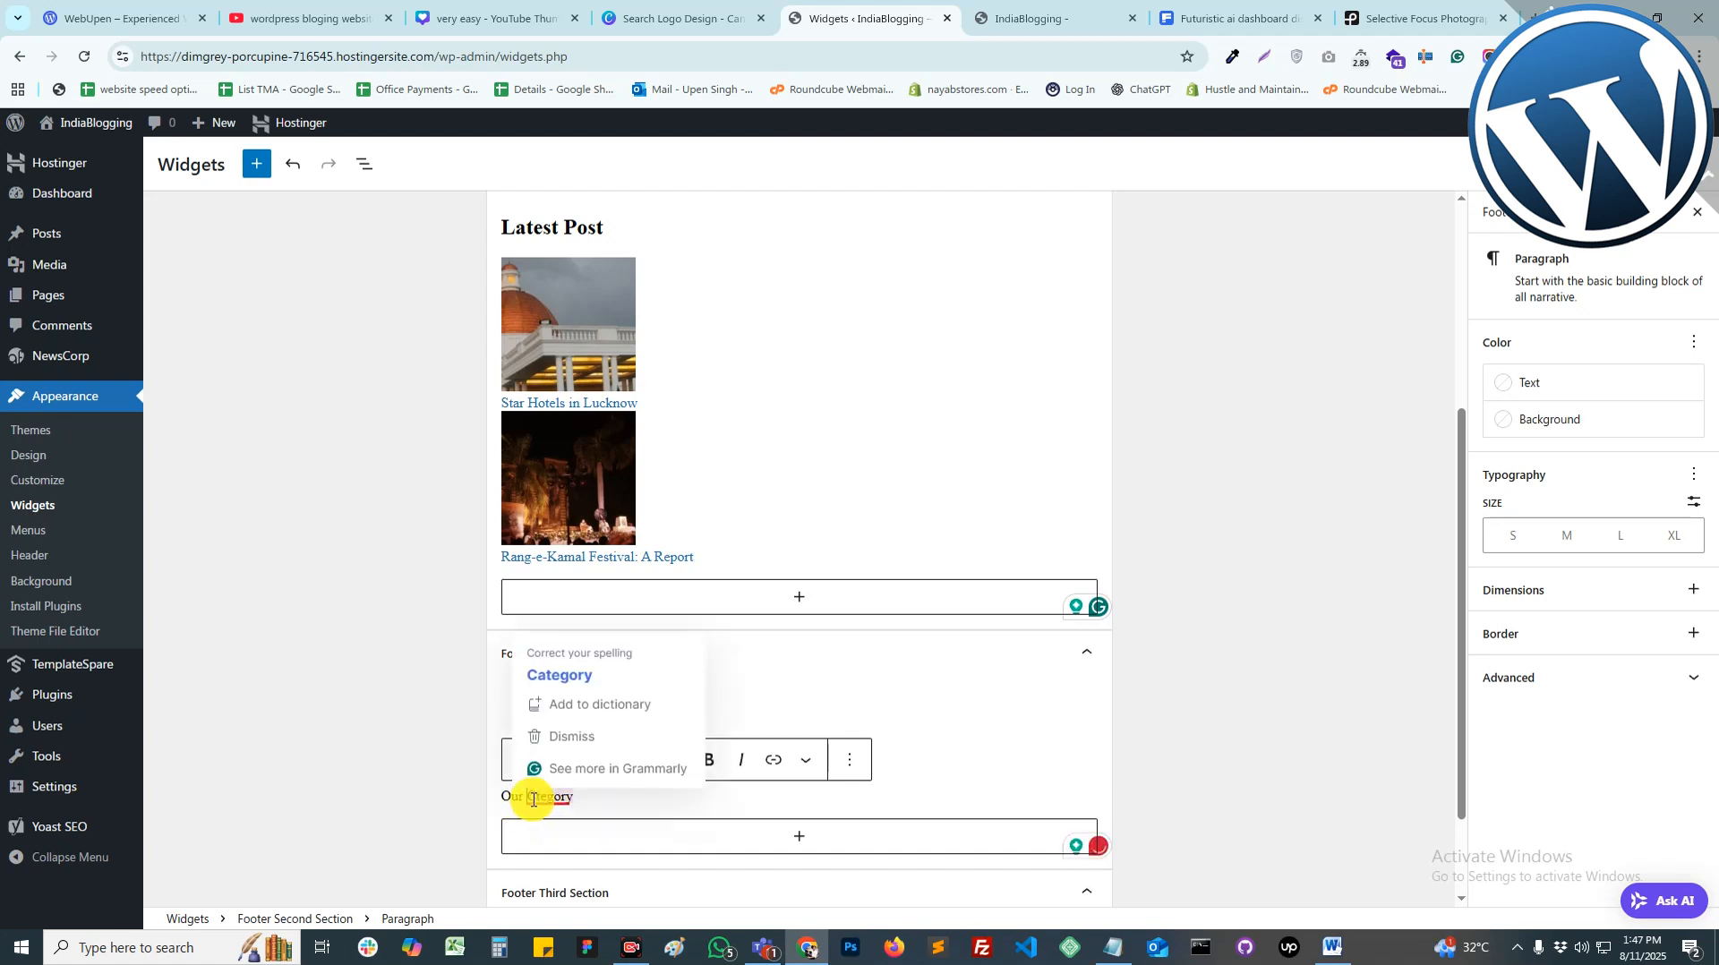
pyautogui.click(564, 676)
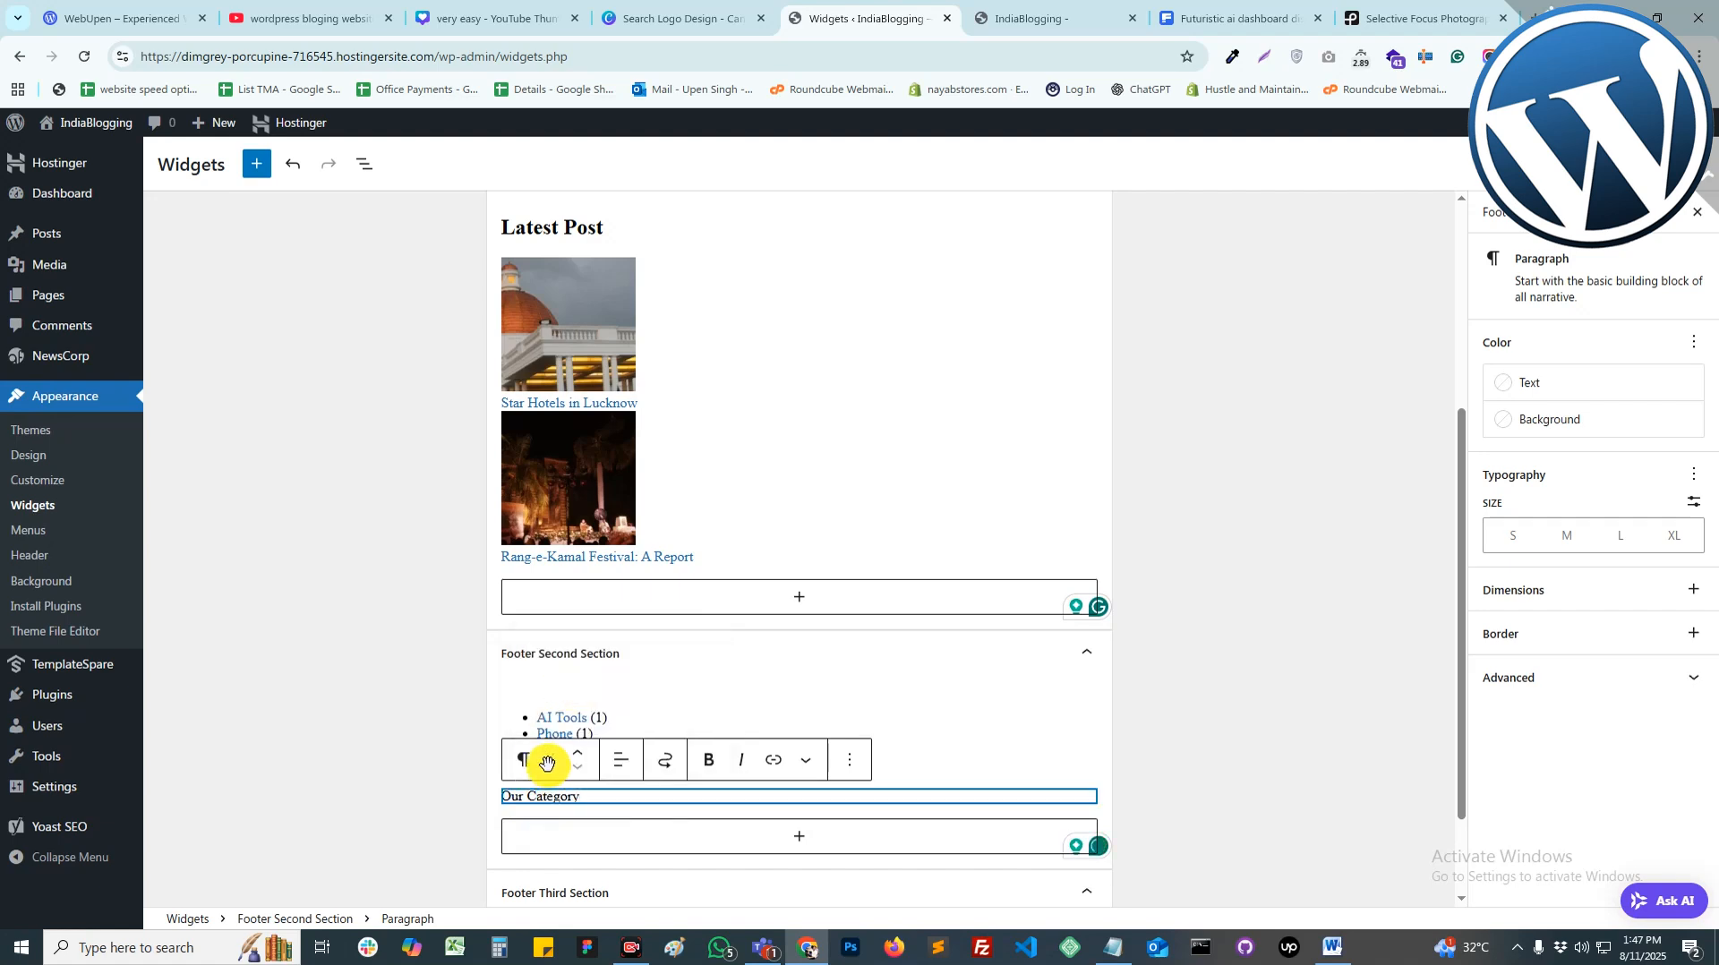
pyautogui.click(525, 763)
pyautogui.click(599, 304)
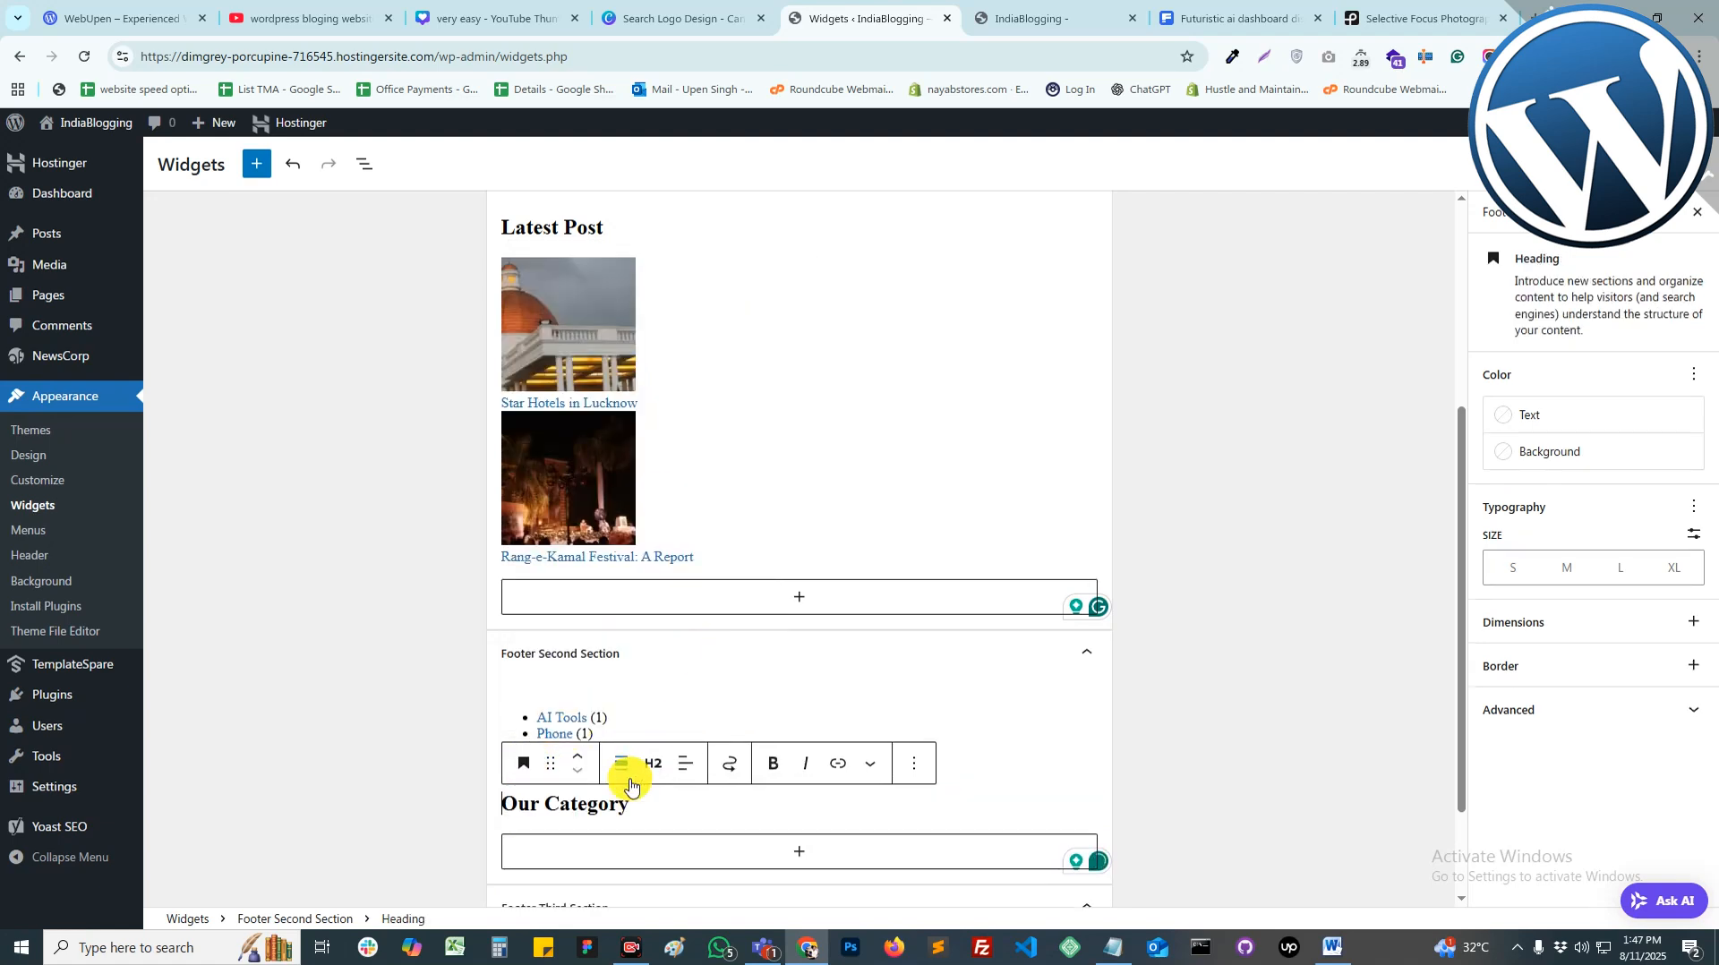
pyautogui.click(584, 758)
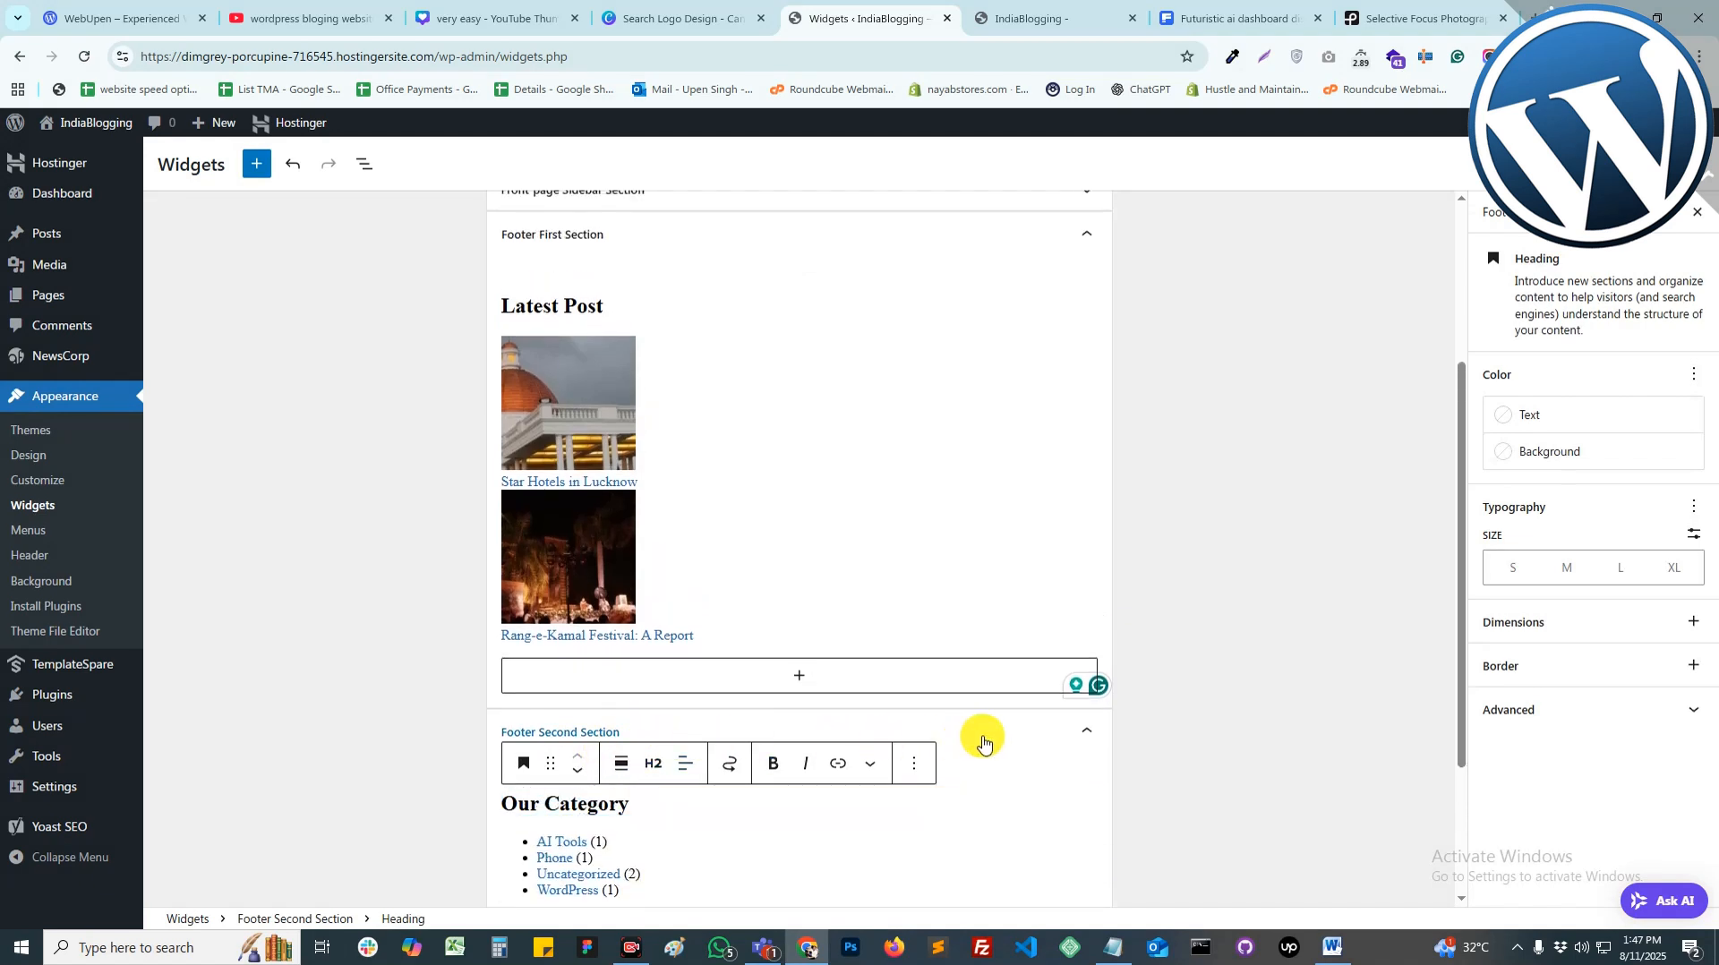
pyautogui.scroll(-2, 958, 707)
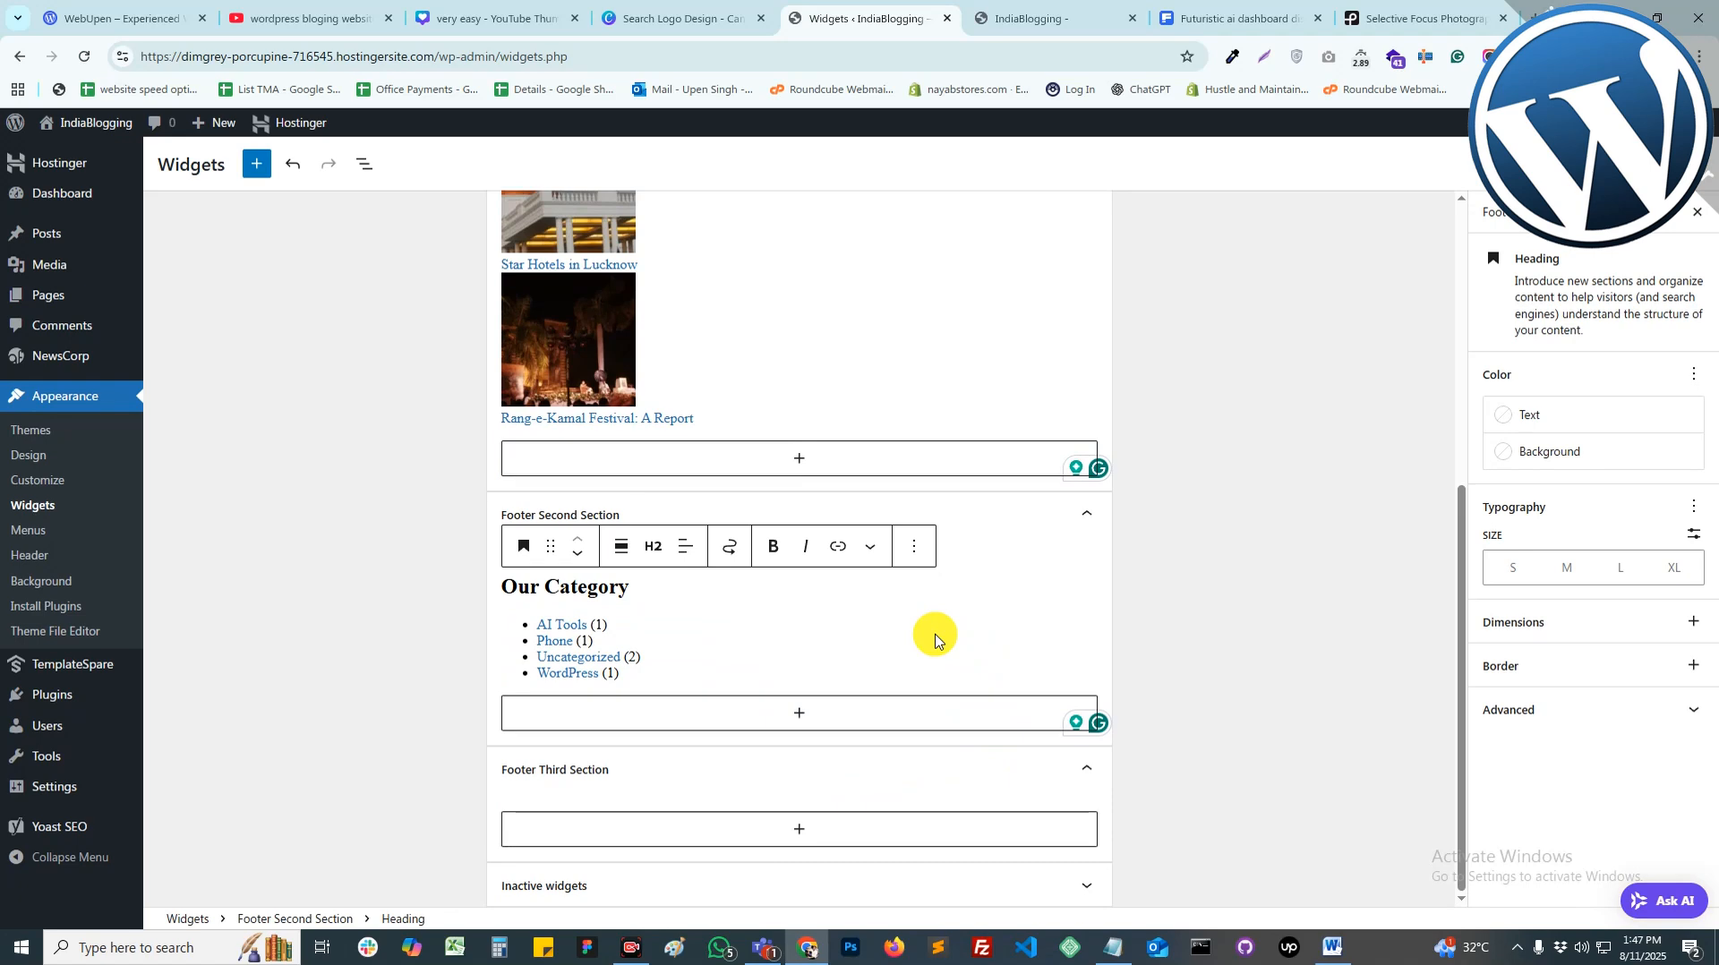
# Step: Add a Page List block to Footer Third Section
pyautogui.click(861, 837)
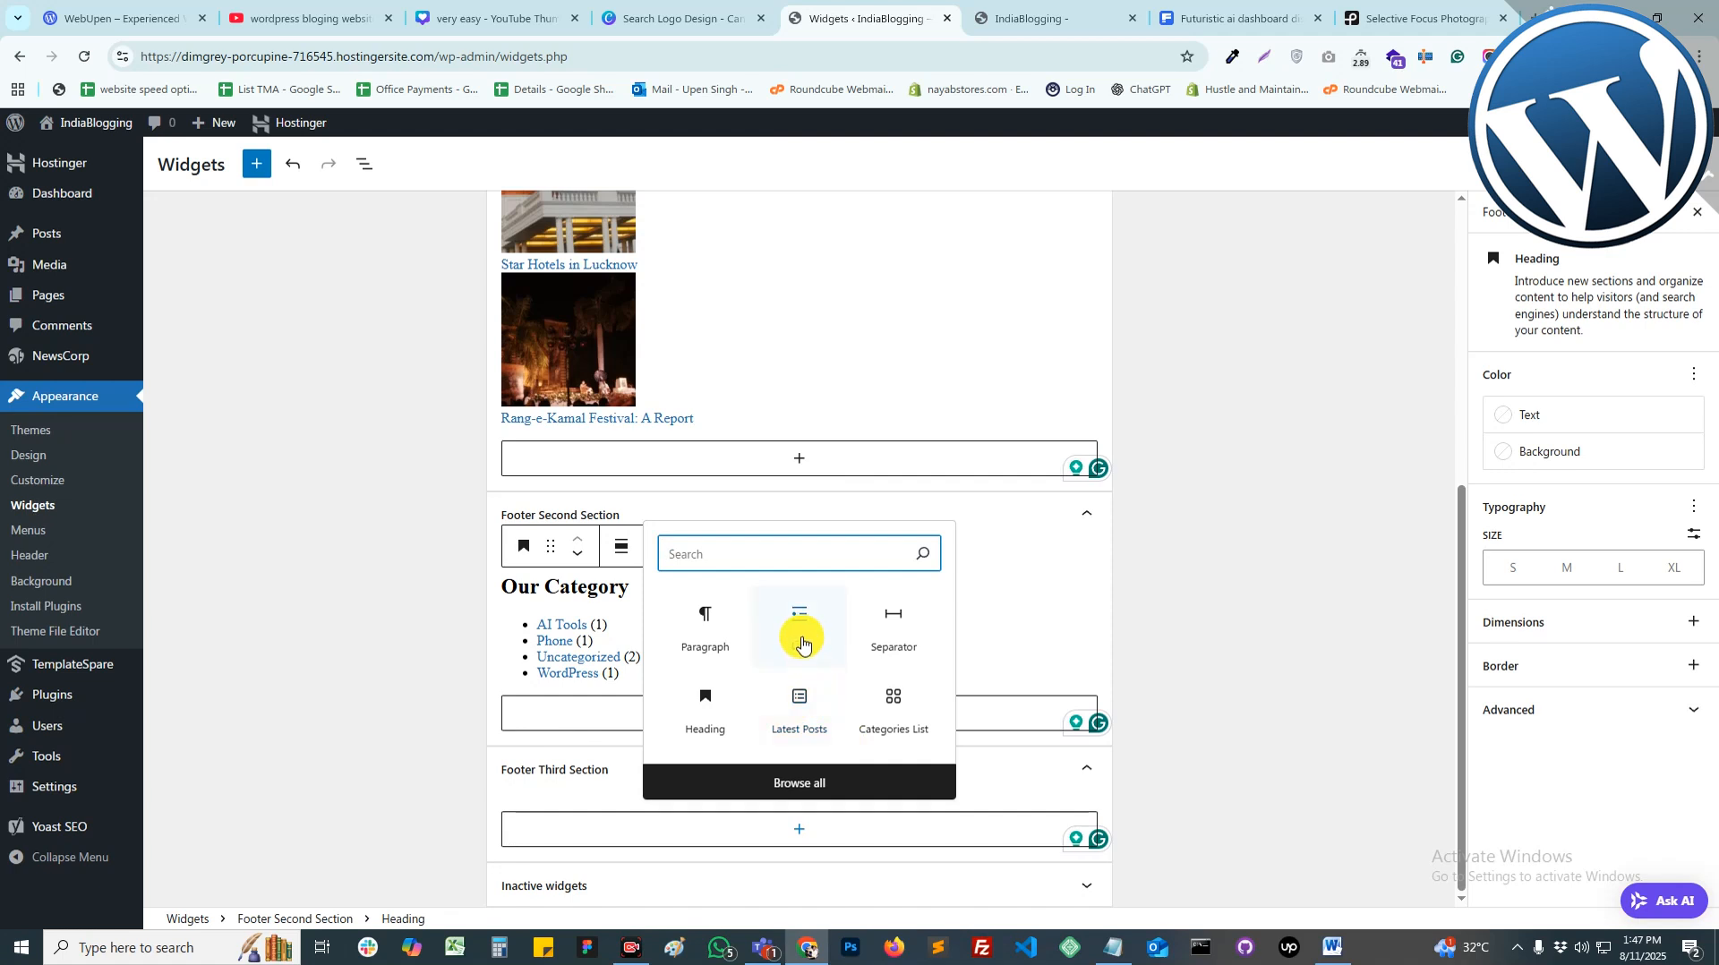
pyautogui.write('Pag')
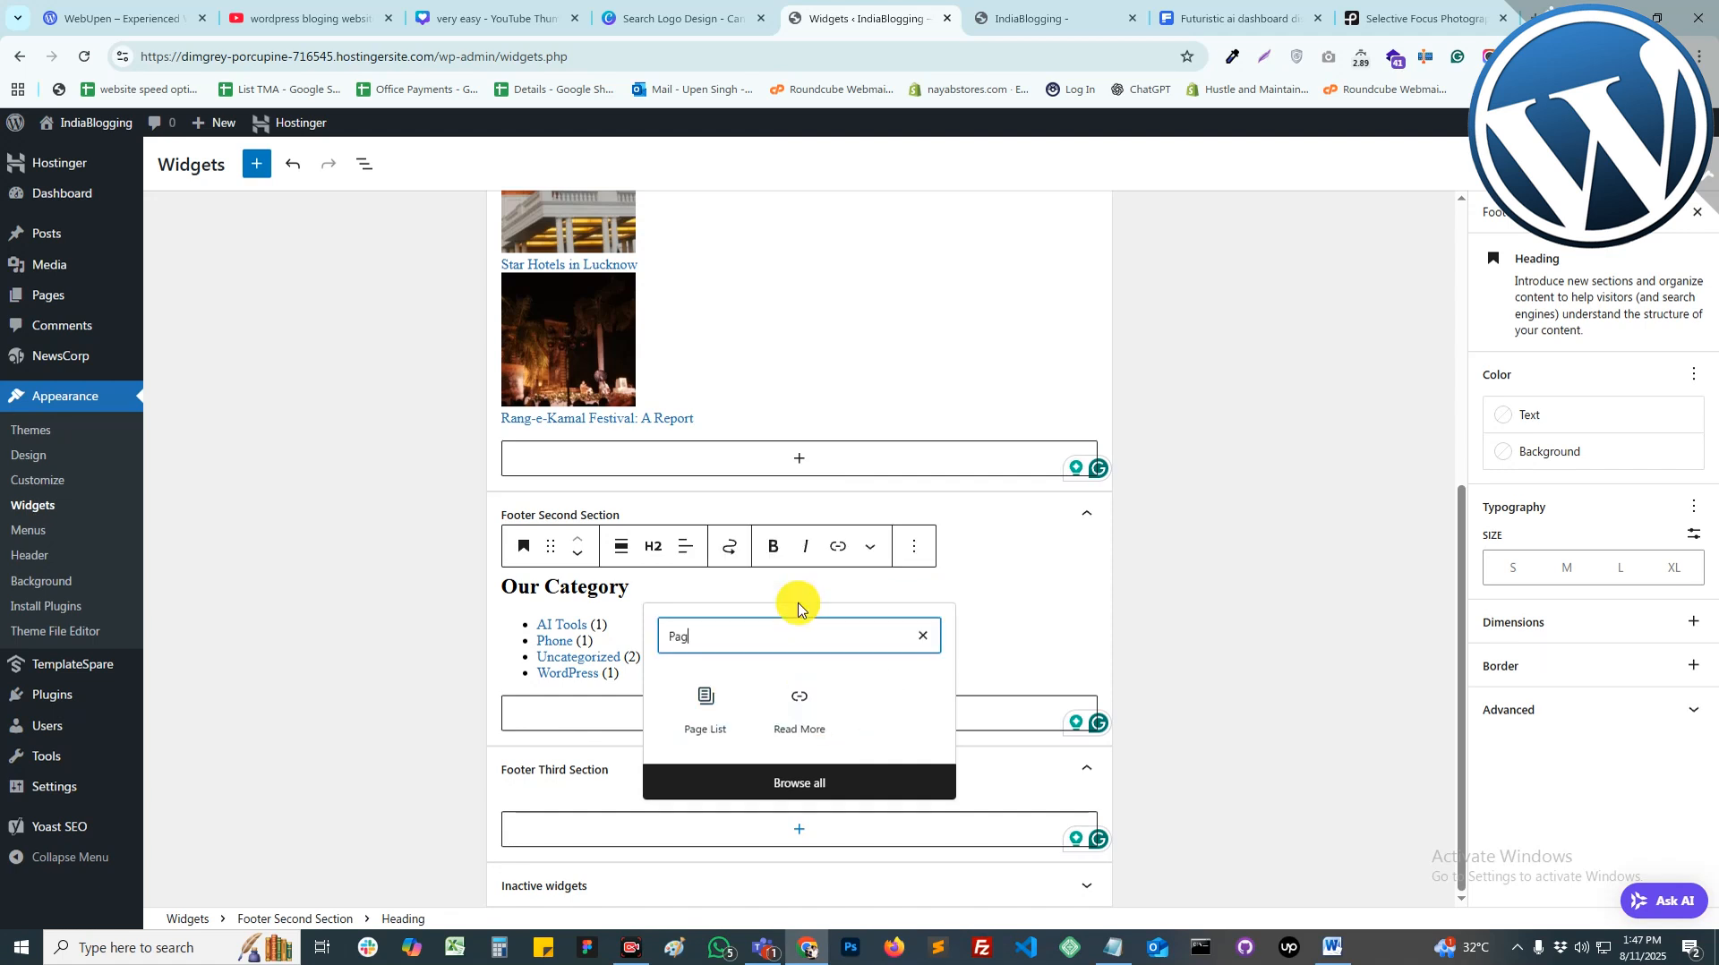
pyautogui.write('e')
pyautogui.click(708, 703)
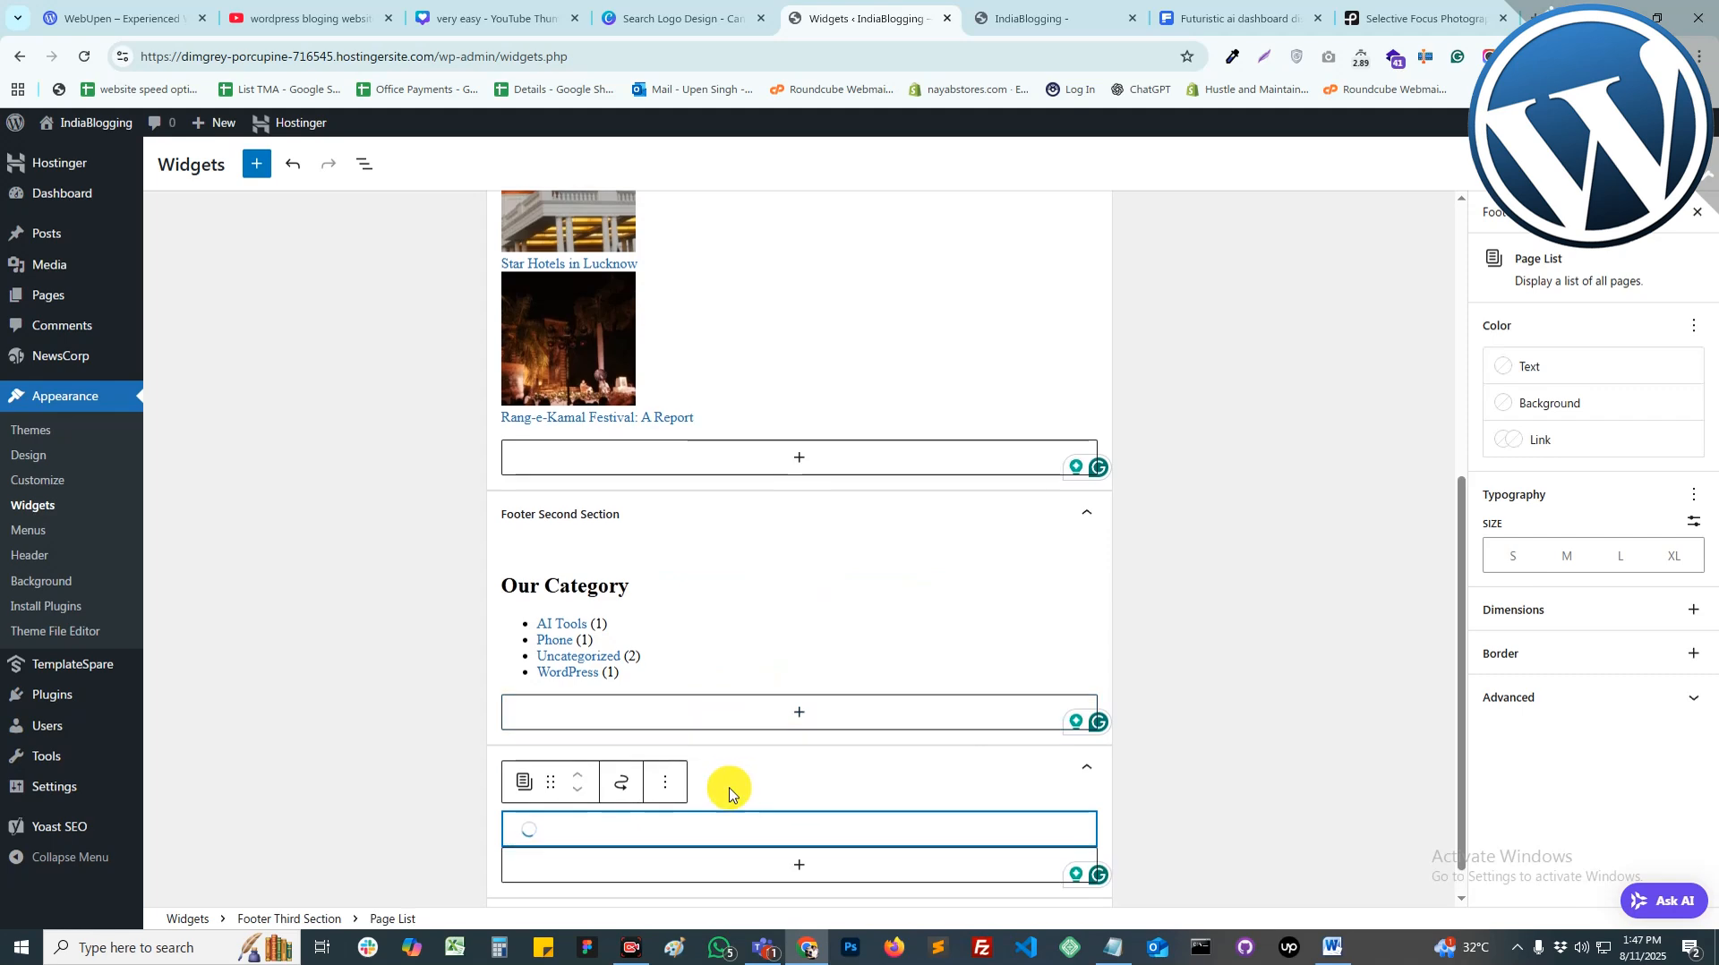
pyautogui.scroll(-1, 729, 793)
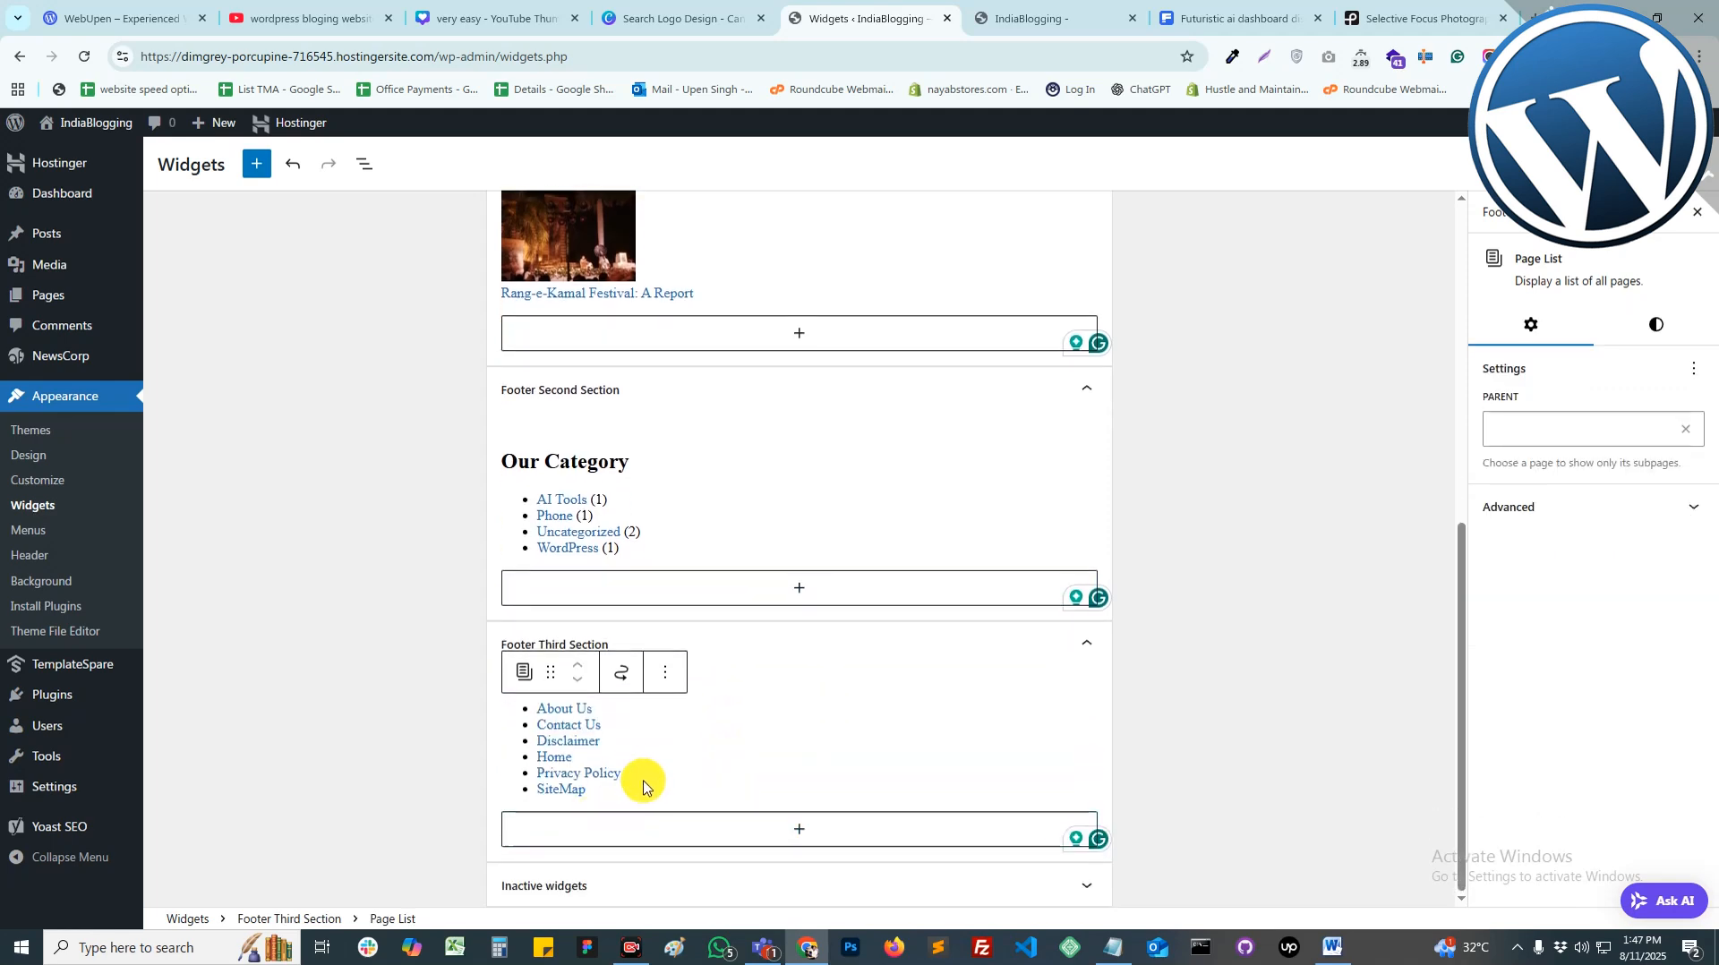
# Step: Add a 'Quick Links' heading and move it above the page list
pyautogui.click(663, 829)
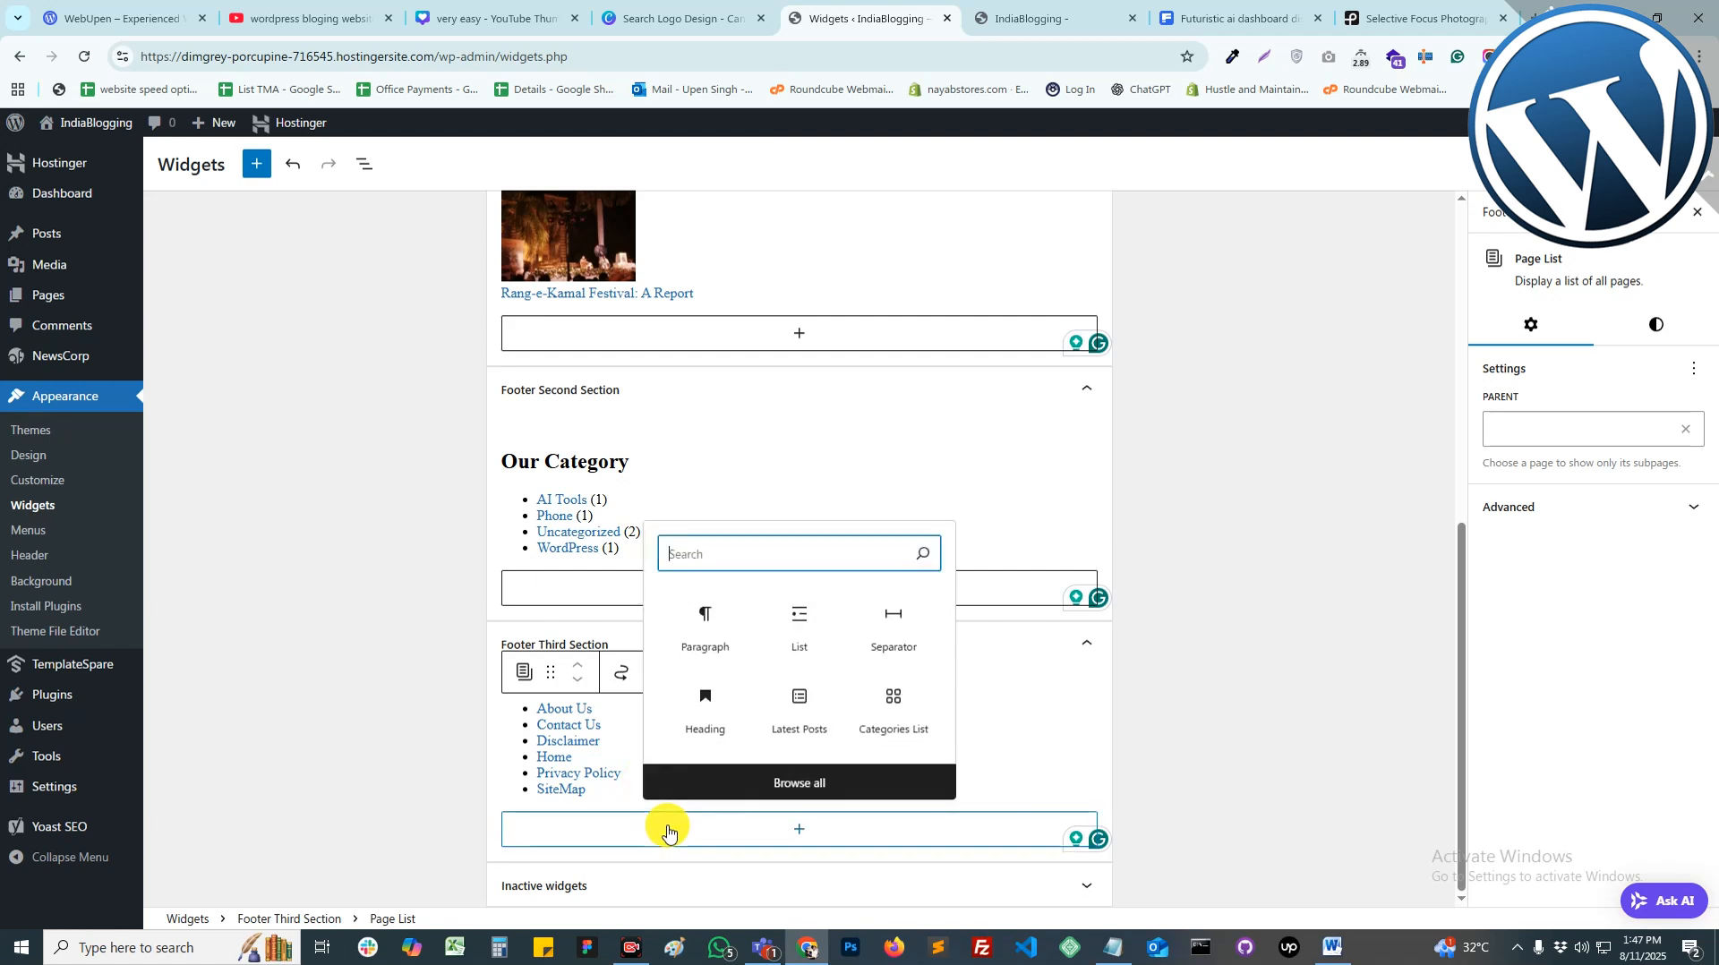
pyautogui.click(736, 659)
pyautogui.write('Quick Links')
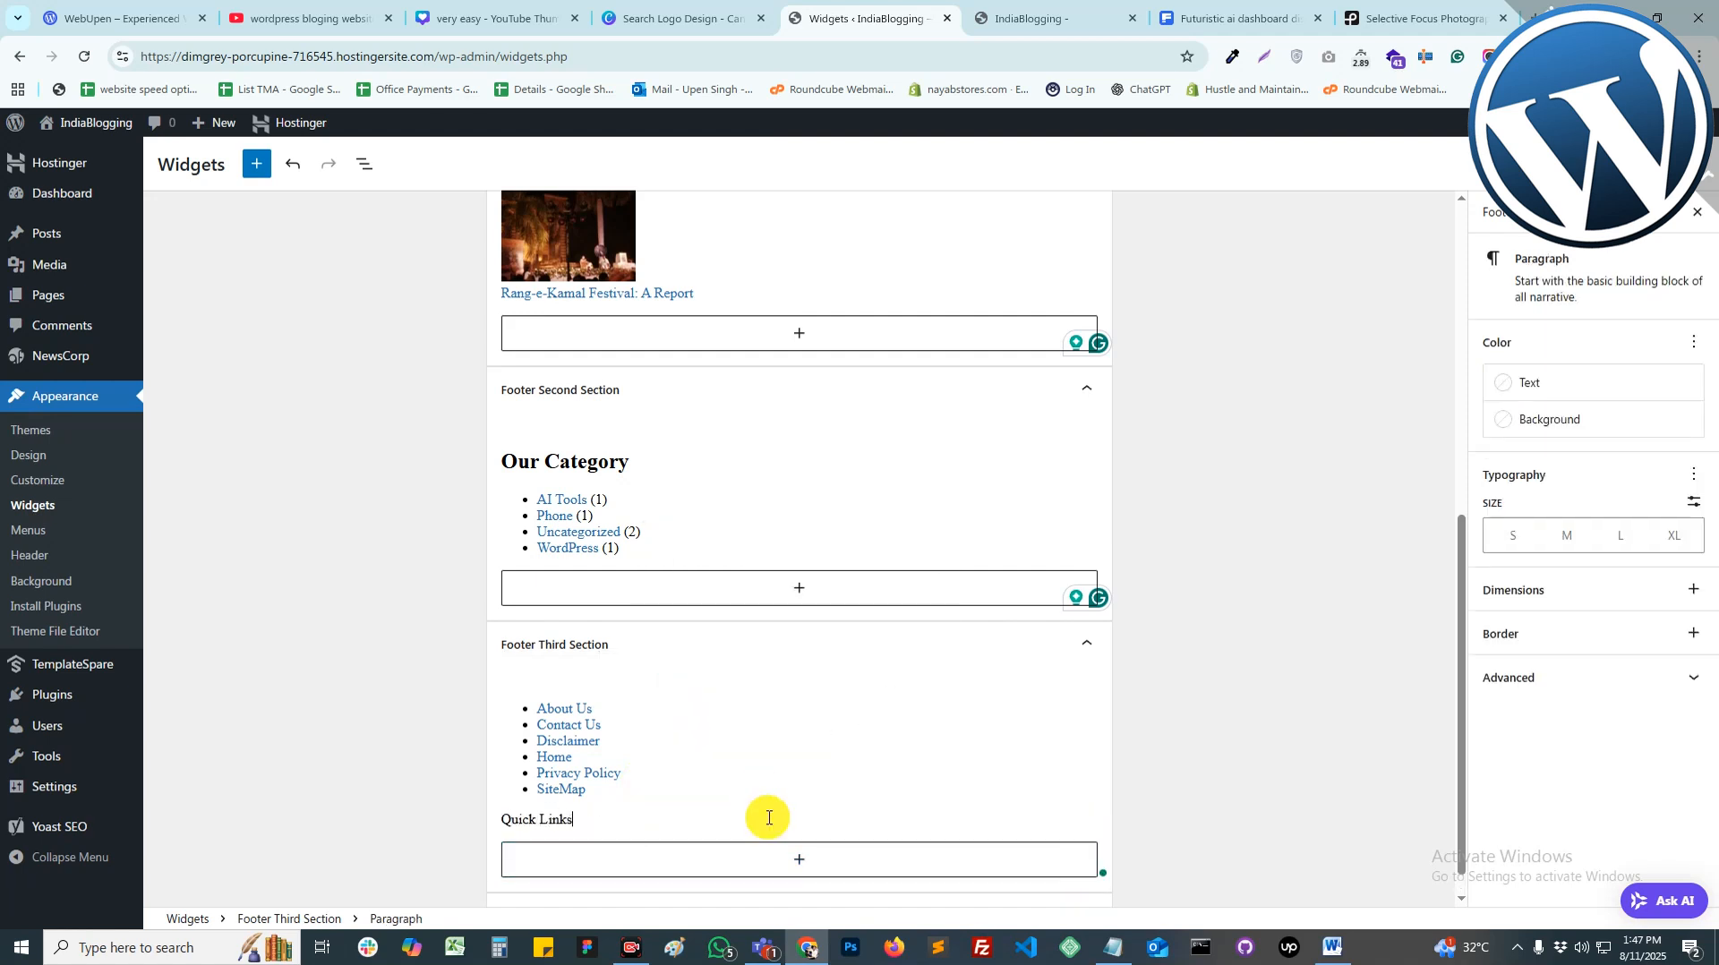
pyautogui.click(525, 782)
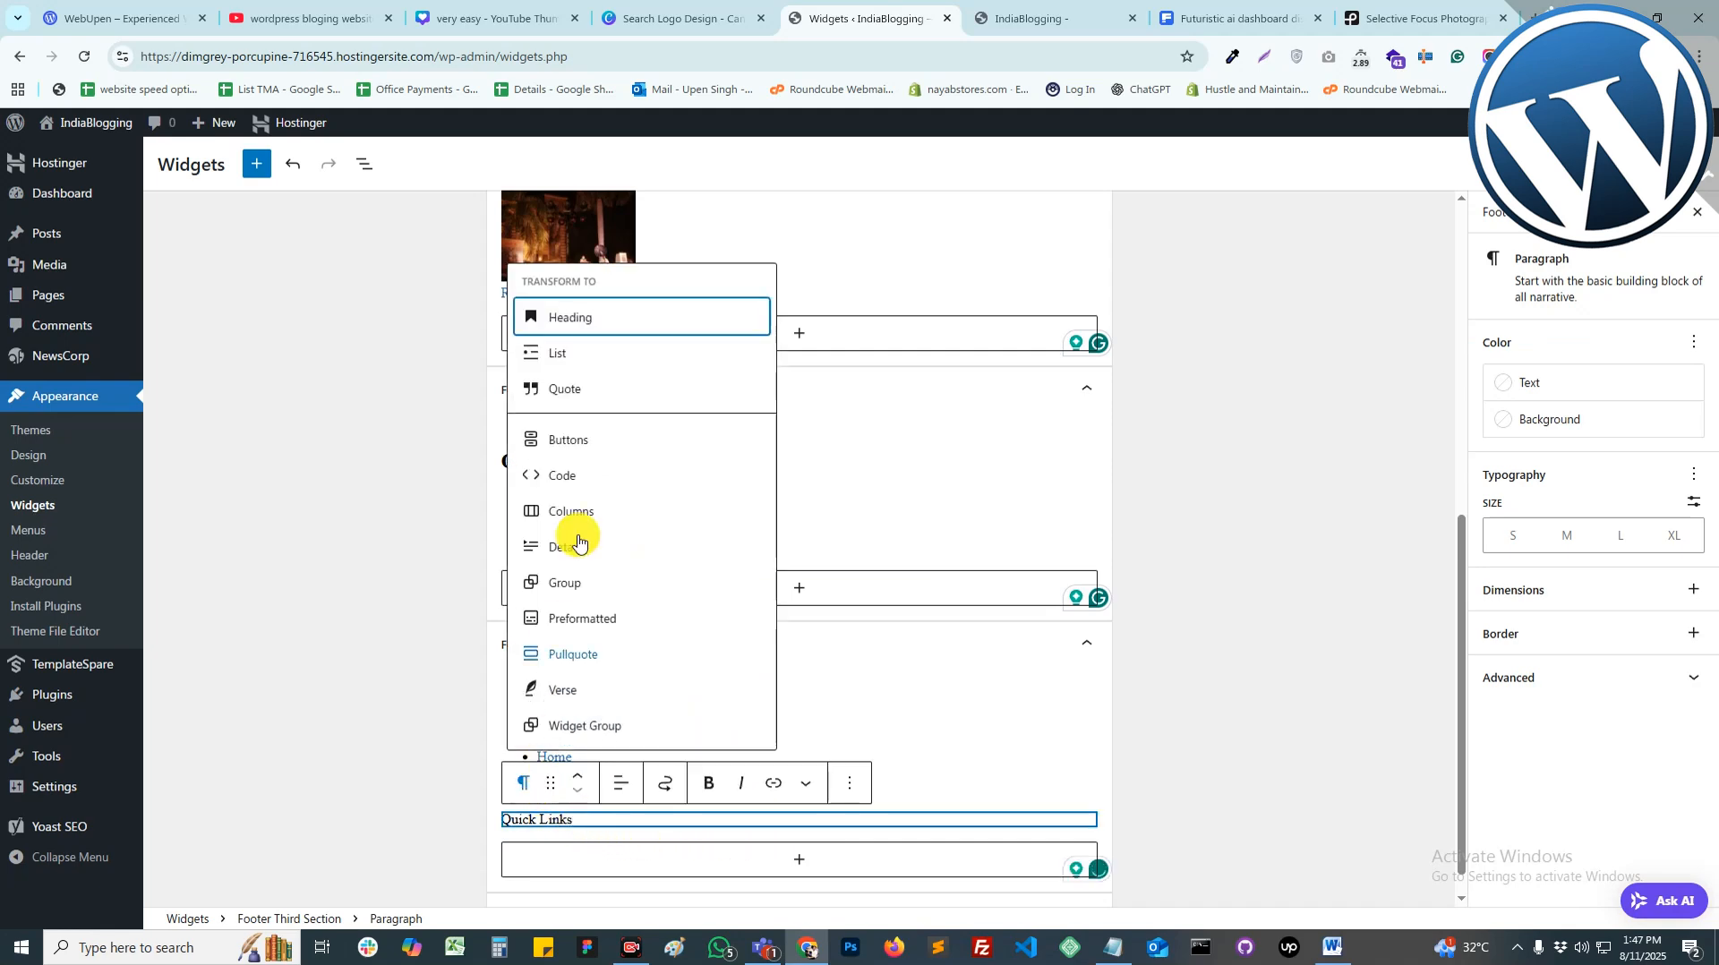
pyautogui.click(553, 318)
pyautogui.click(578, 776)
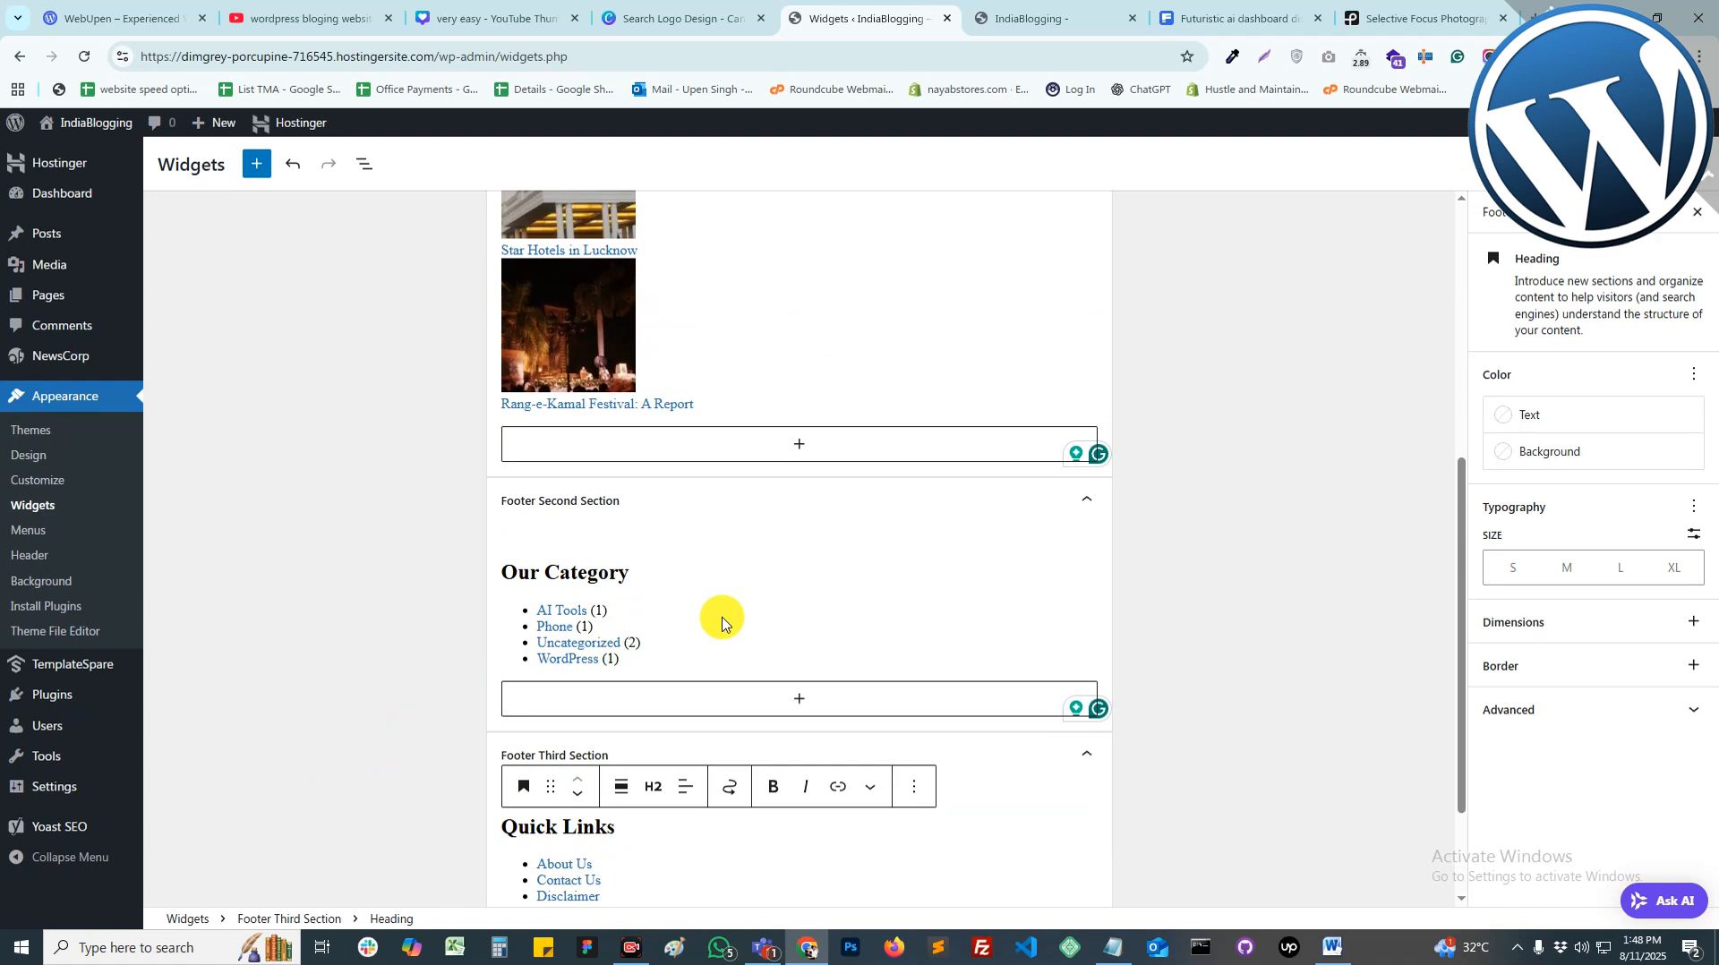
pyautogui.scroll(5, 722, 618)
pyautogui.scroll(-2, 722, 618)
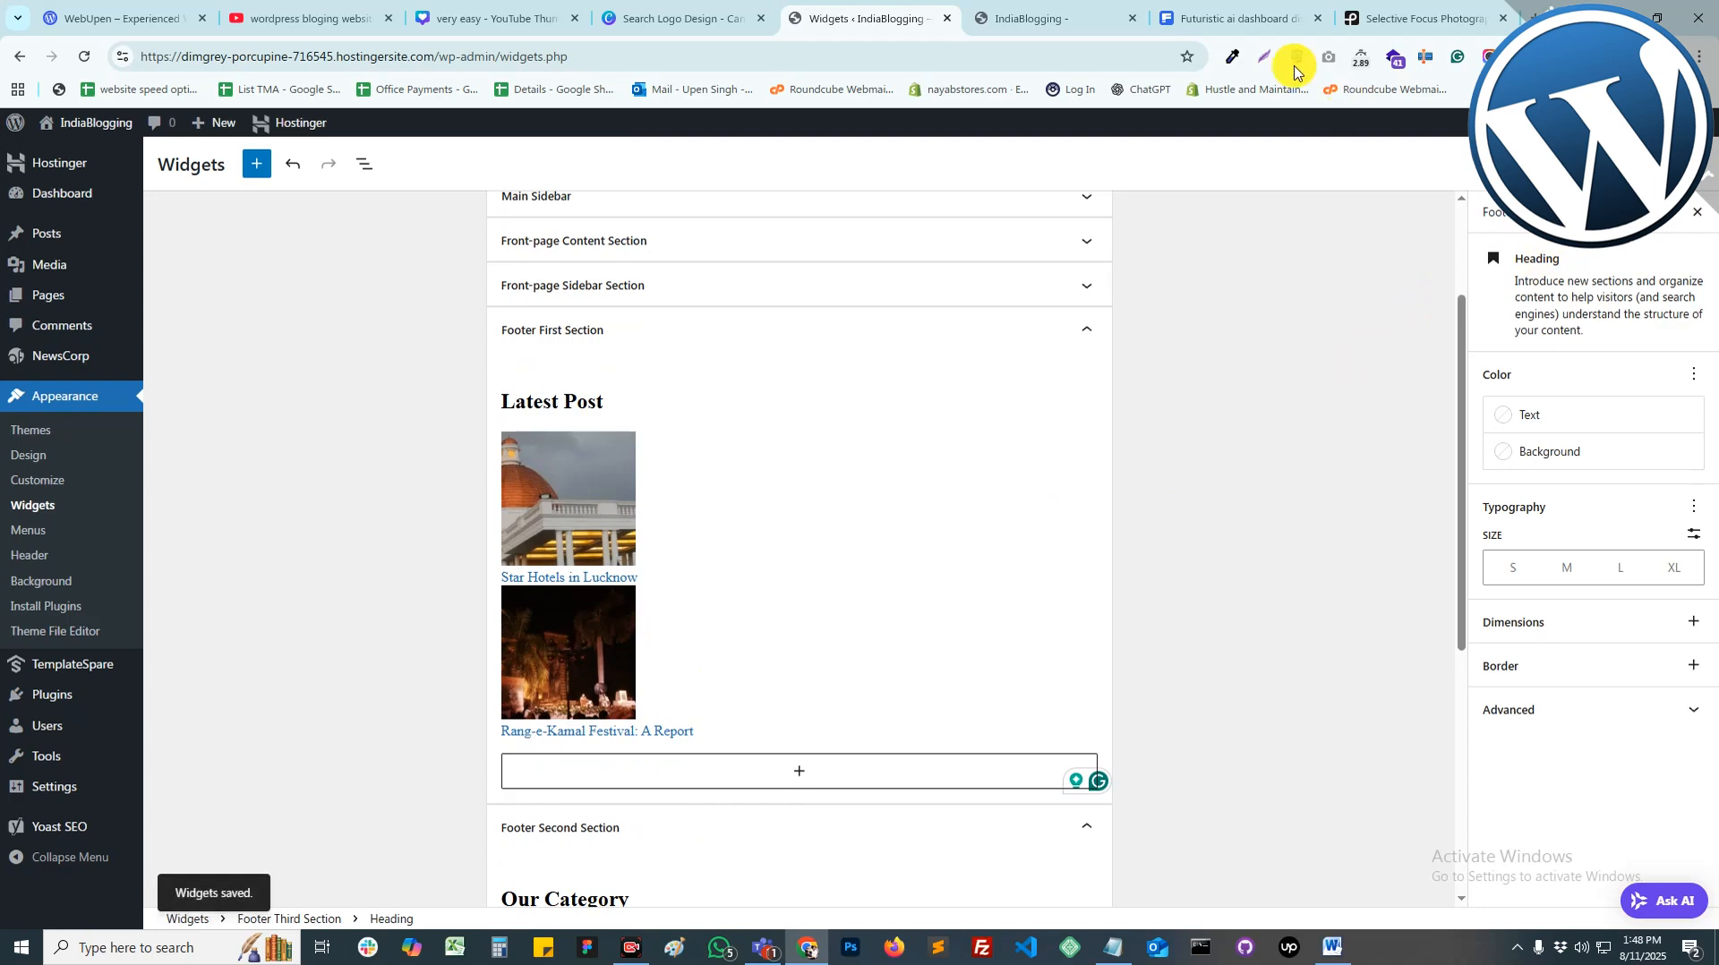
# Step: Reload the live IndiaBlogging site and scroll to inspect the new three-column footer
pyautogui.click(1106, 19)
pyautogui.scroll(7, 1318, 280)
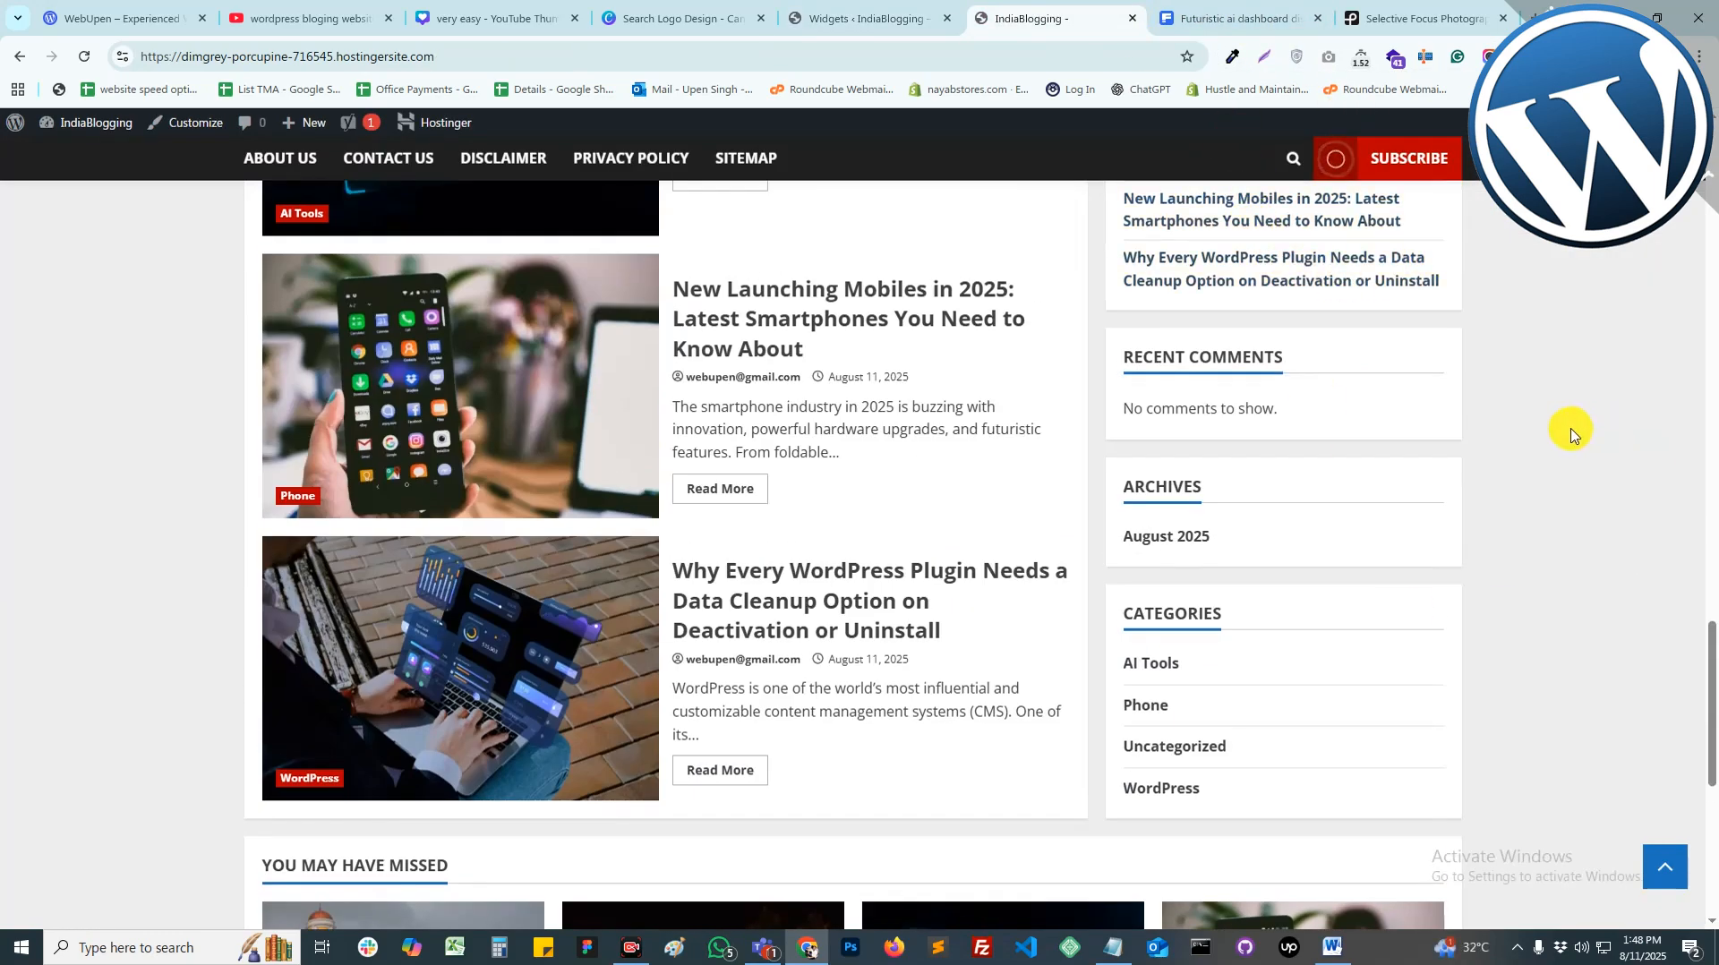
pyautogui.press('Tab')
pyautogui.hotkey('ctrl', 'r')
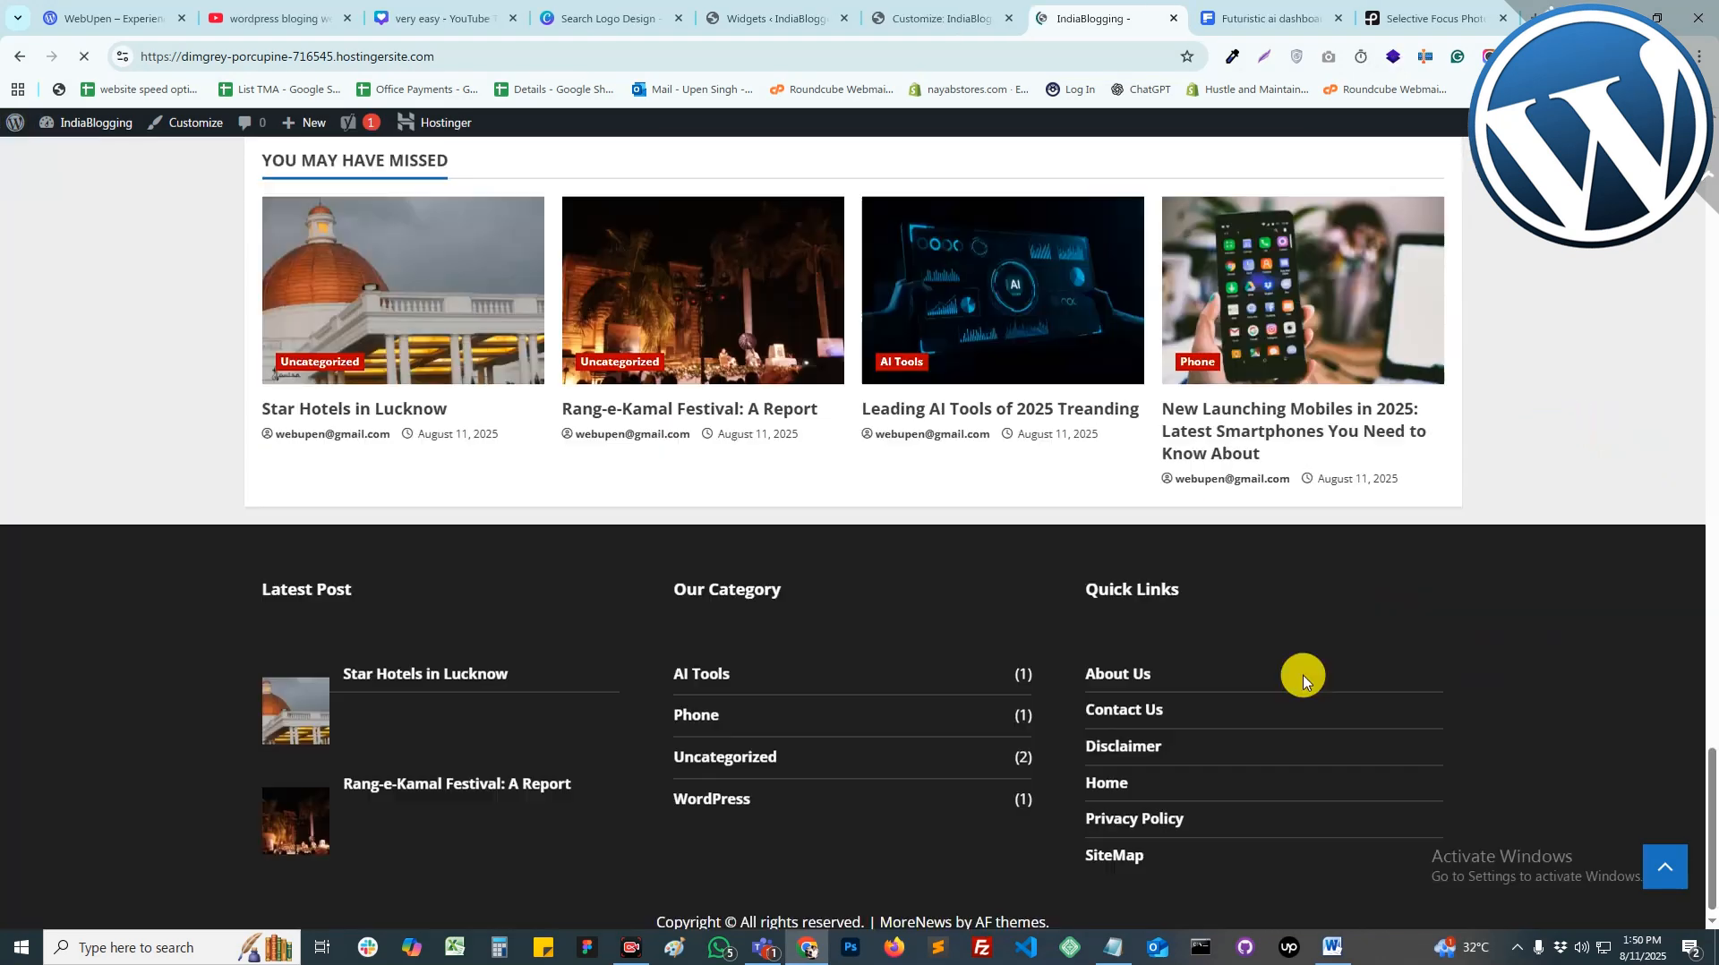
pyautogui.scroll(-1, 1001, 682)
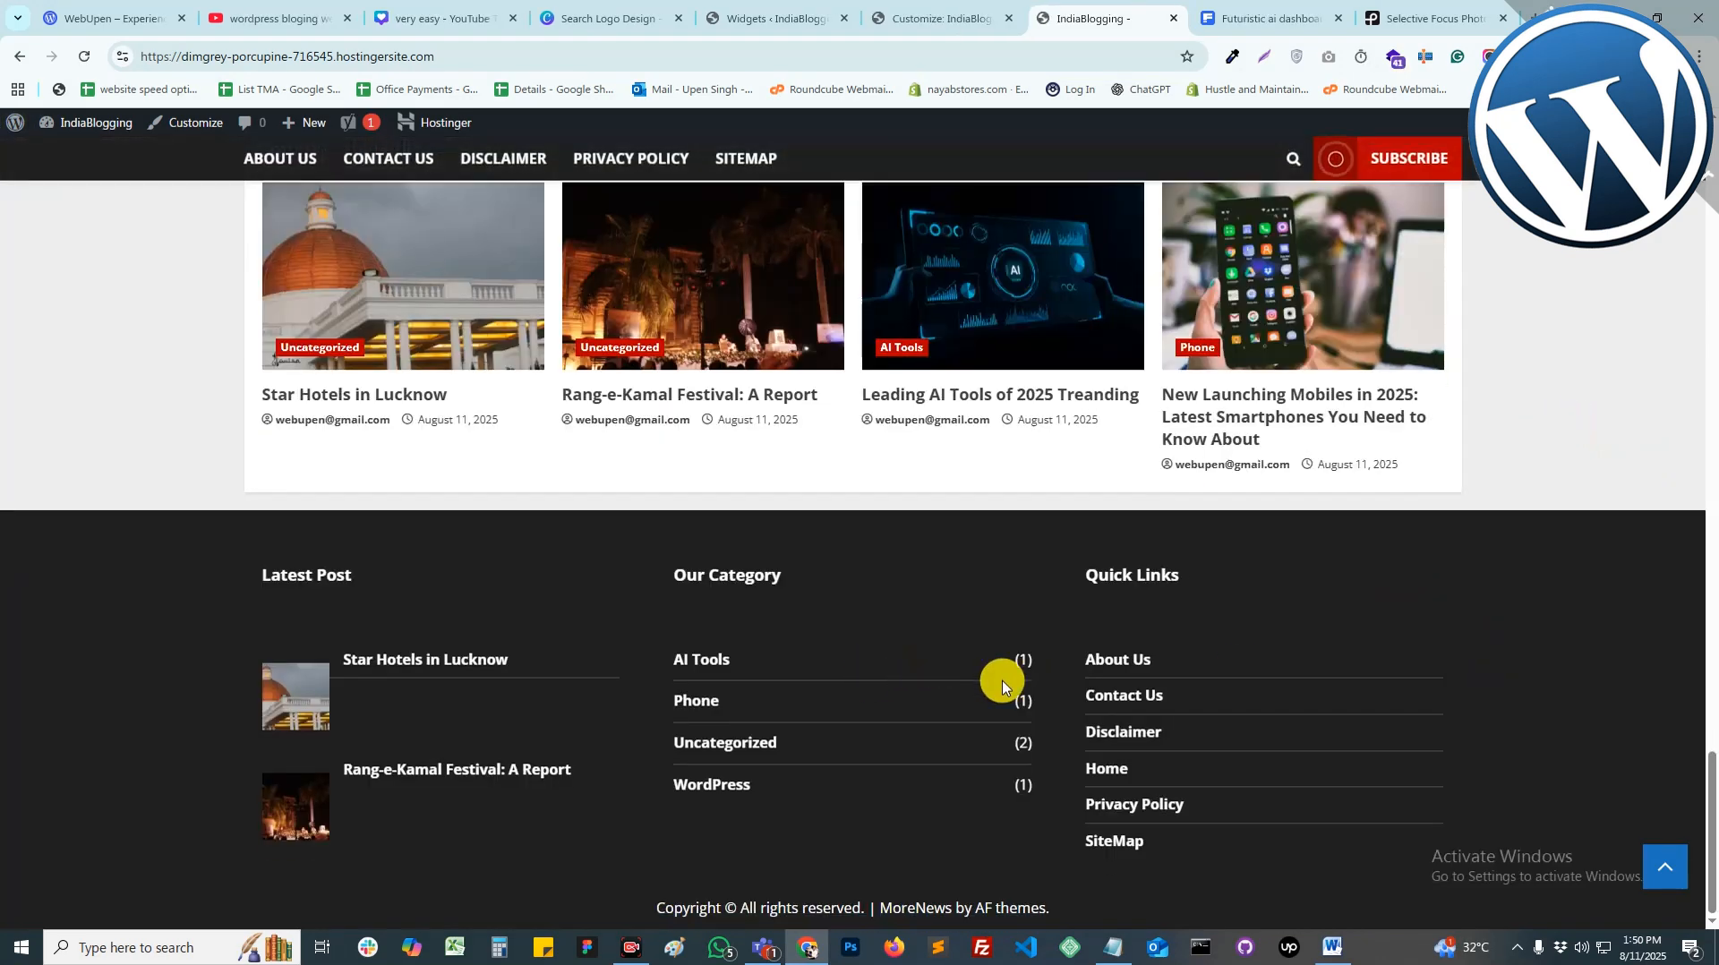
pyautogui.scroll(20, 1466, 609)
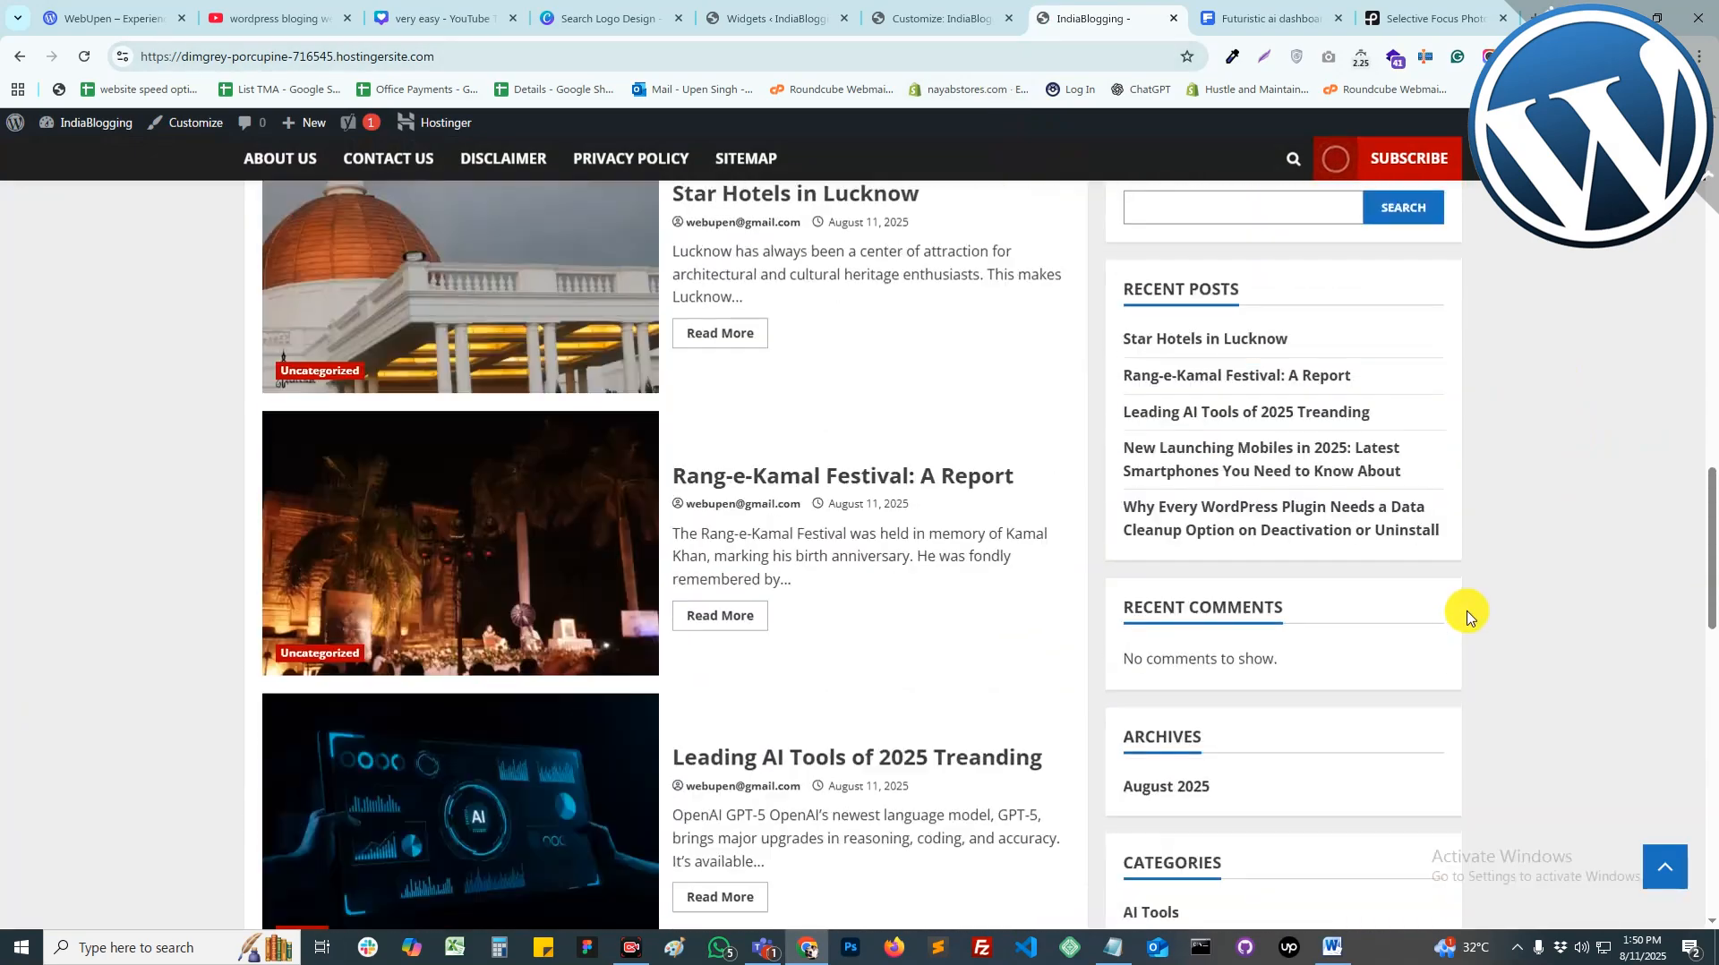
pyautogui.scroll(1, 1466, 617)
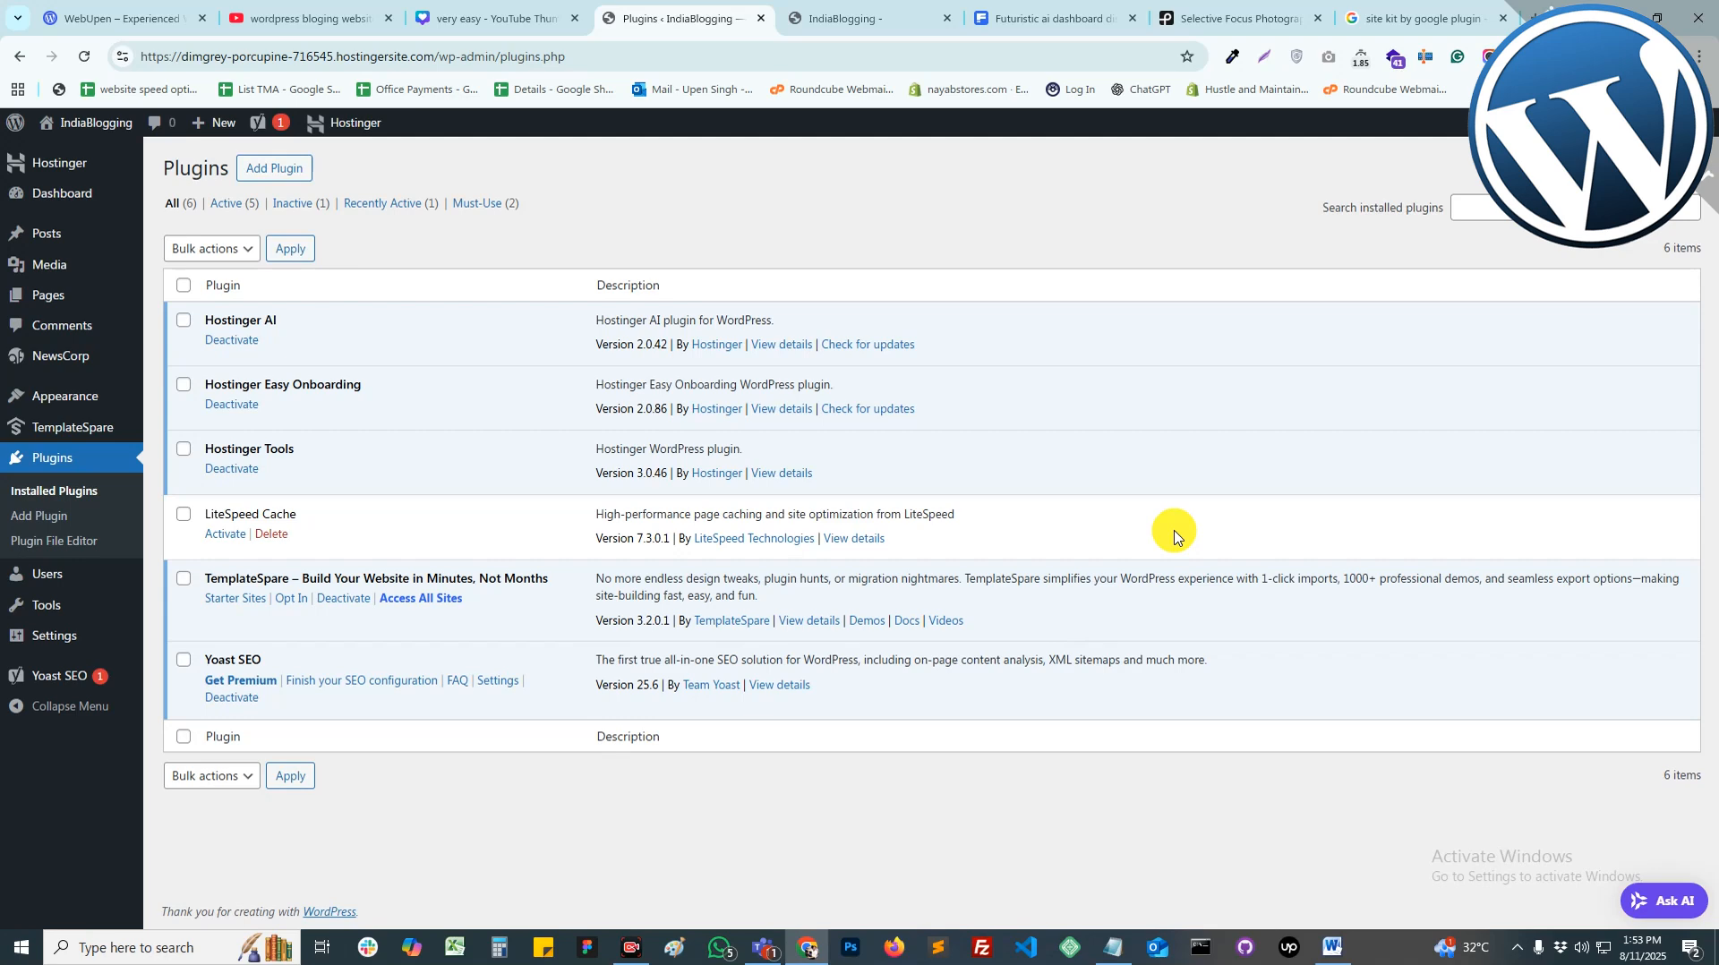
# Step: Search the plugin directory for 'Site Kit By Google'
pyautogui.click(265, 167)
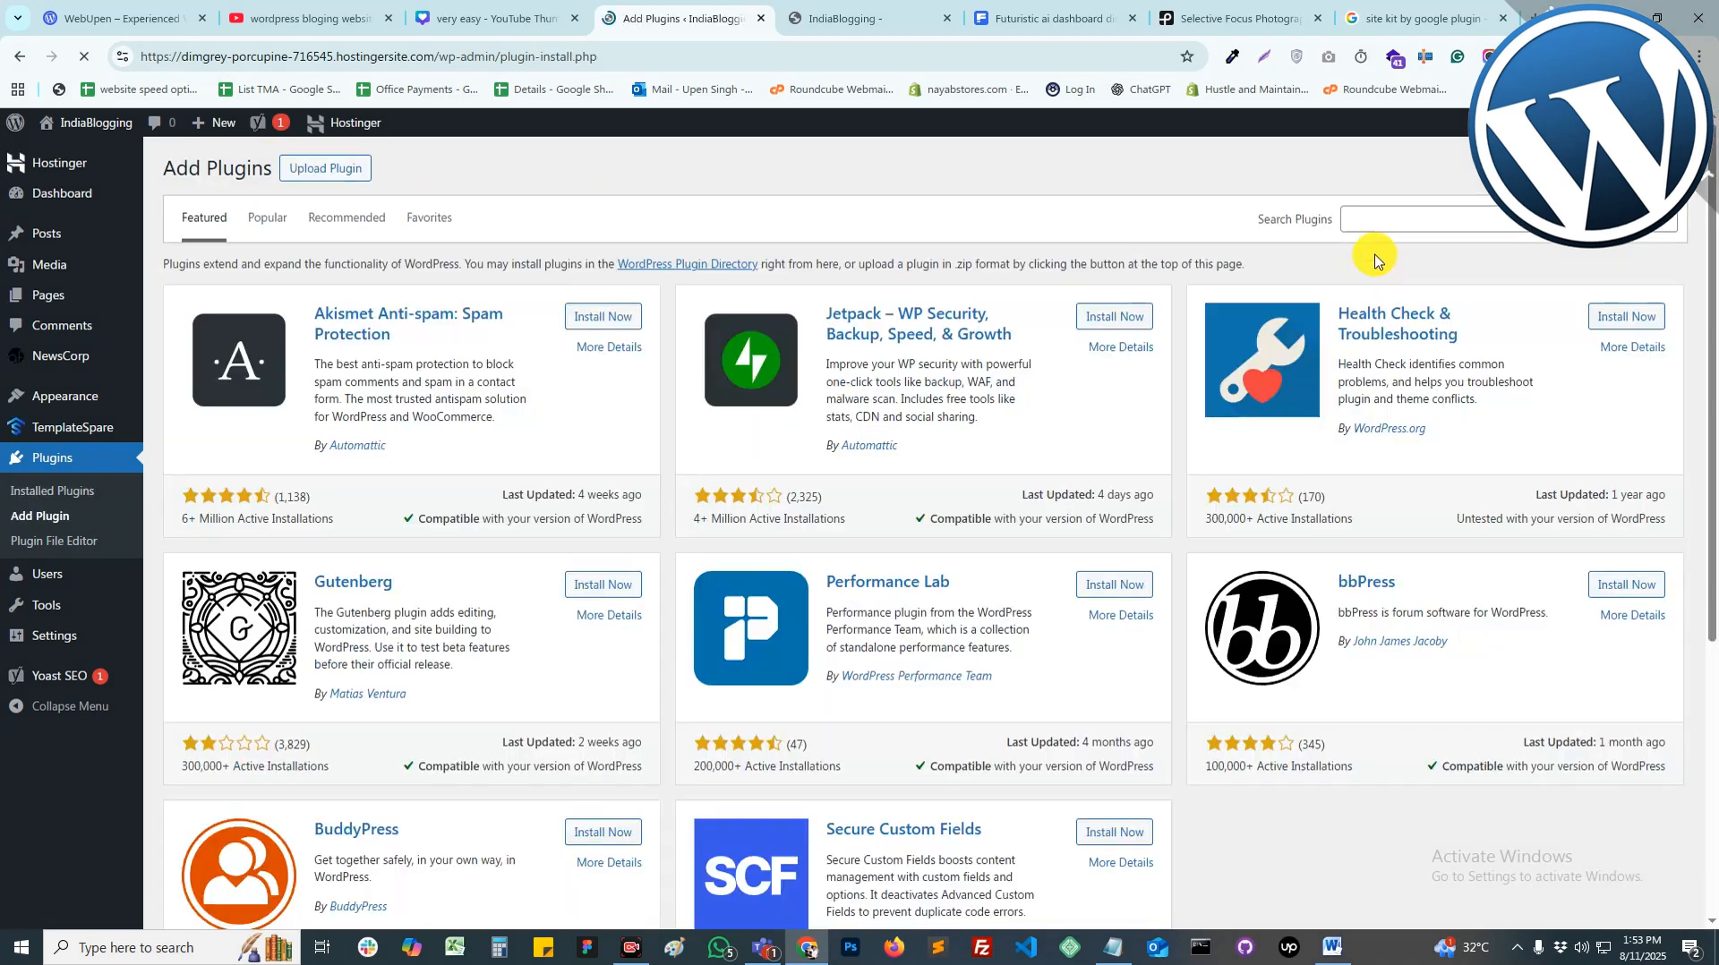
pyautogui.click(1403, 229)
pyautogui.write('Site Ki')
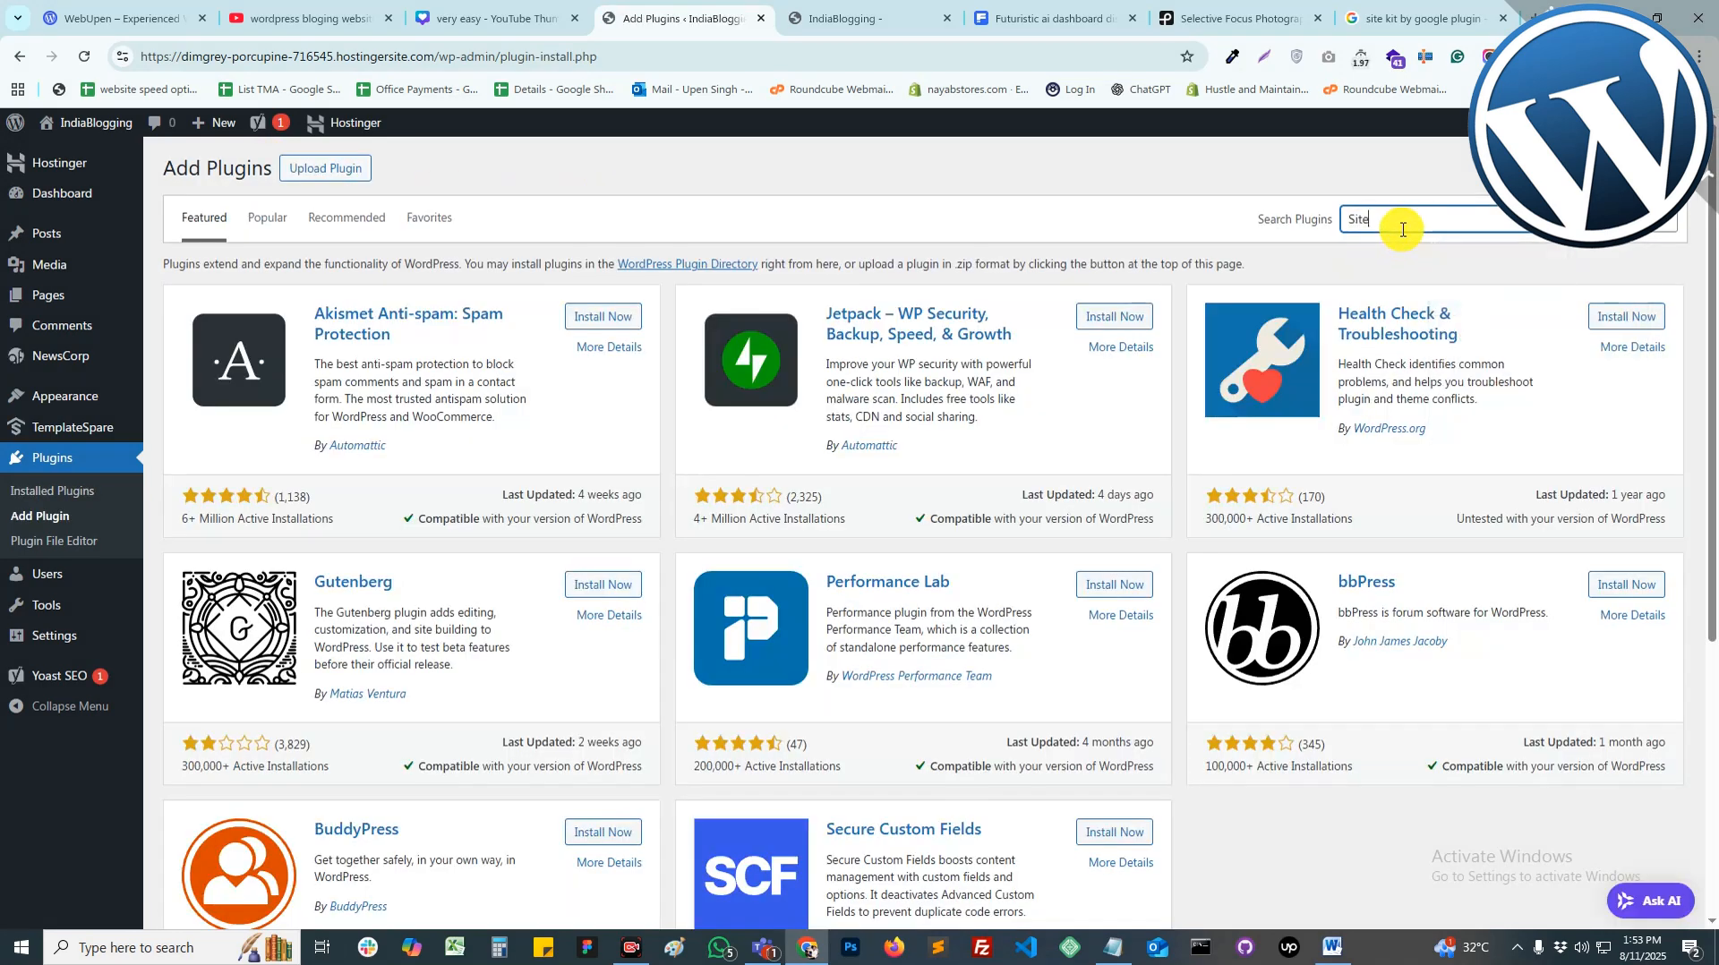
pyautogui.write('t By Goog;e')
pyautogui.press('BackSpace')
pyautogui.press('BackSpace')
pyautogui.write('le')
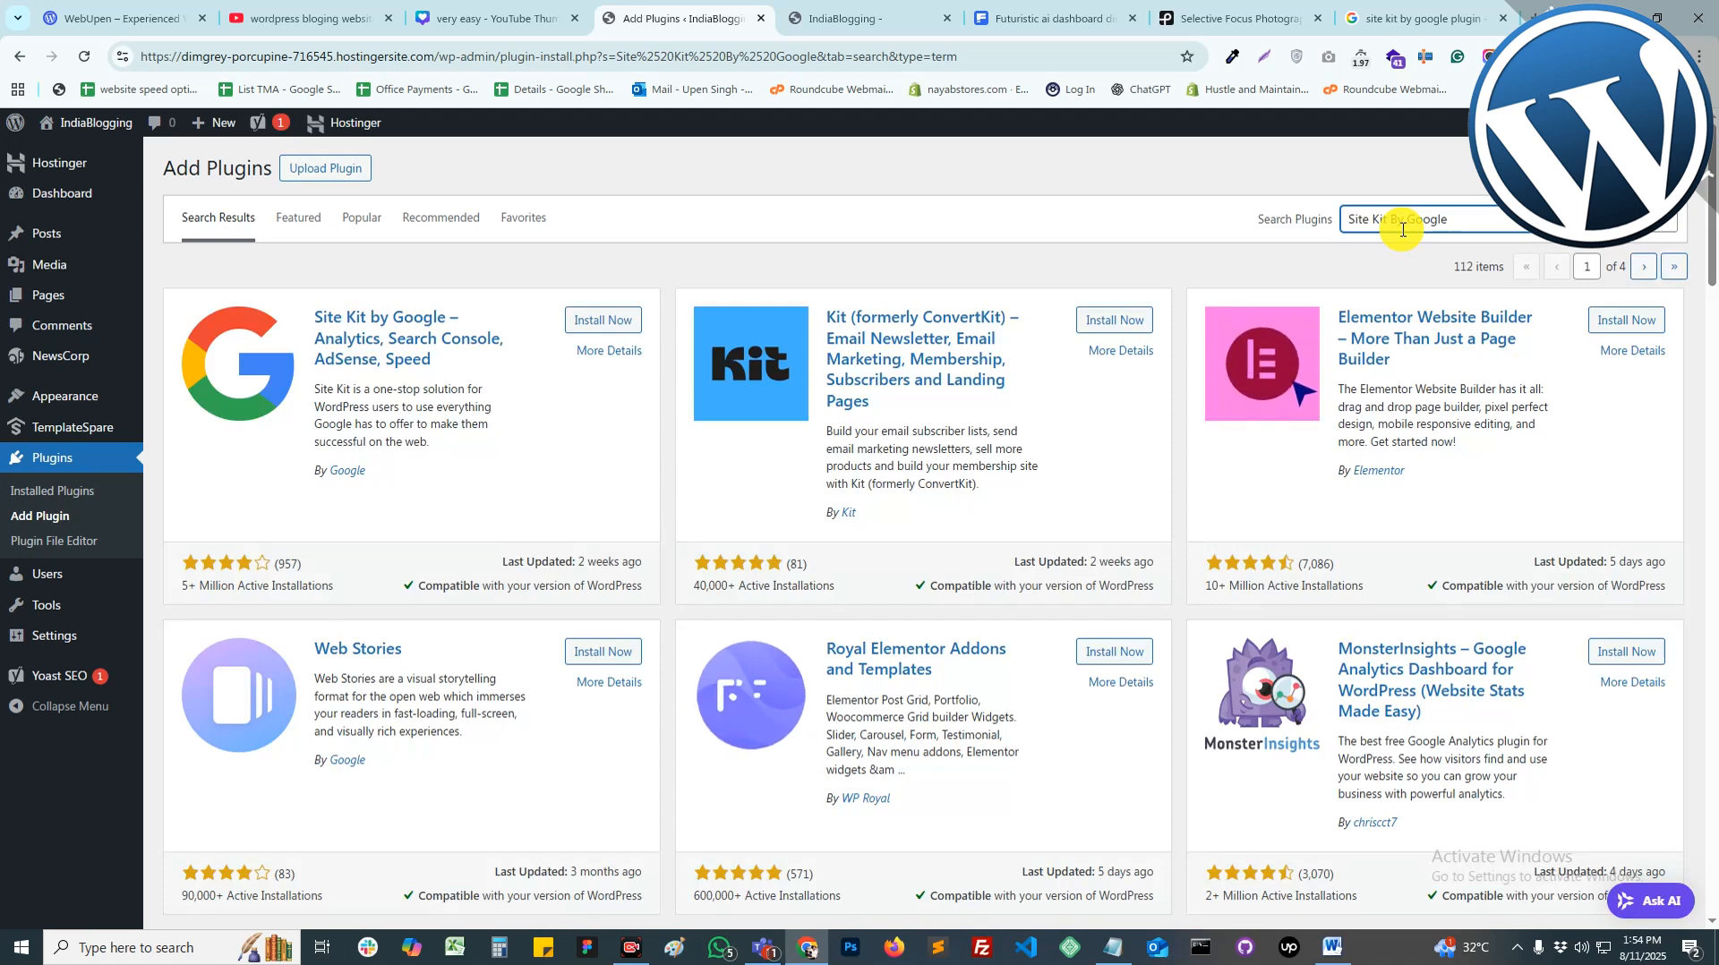
# Step: Install and activate Site Kit by Google, then open its setup screen
pyautogui.click(603, 322)
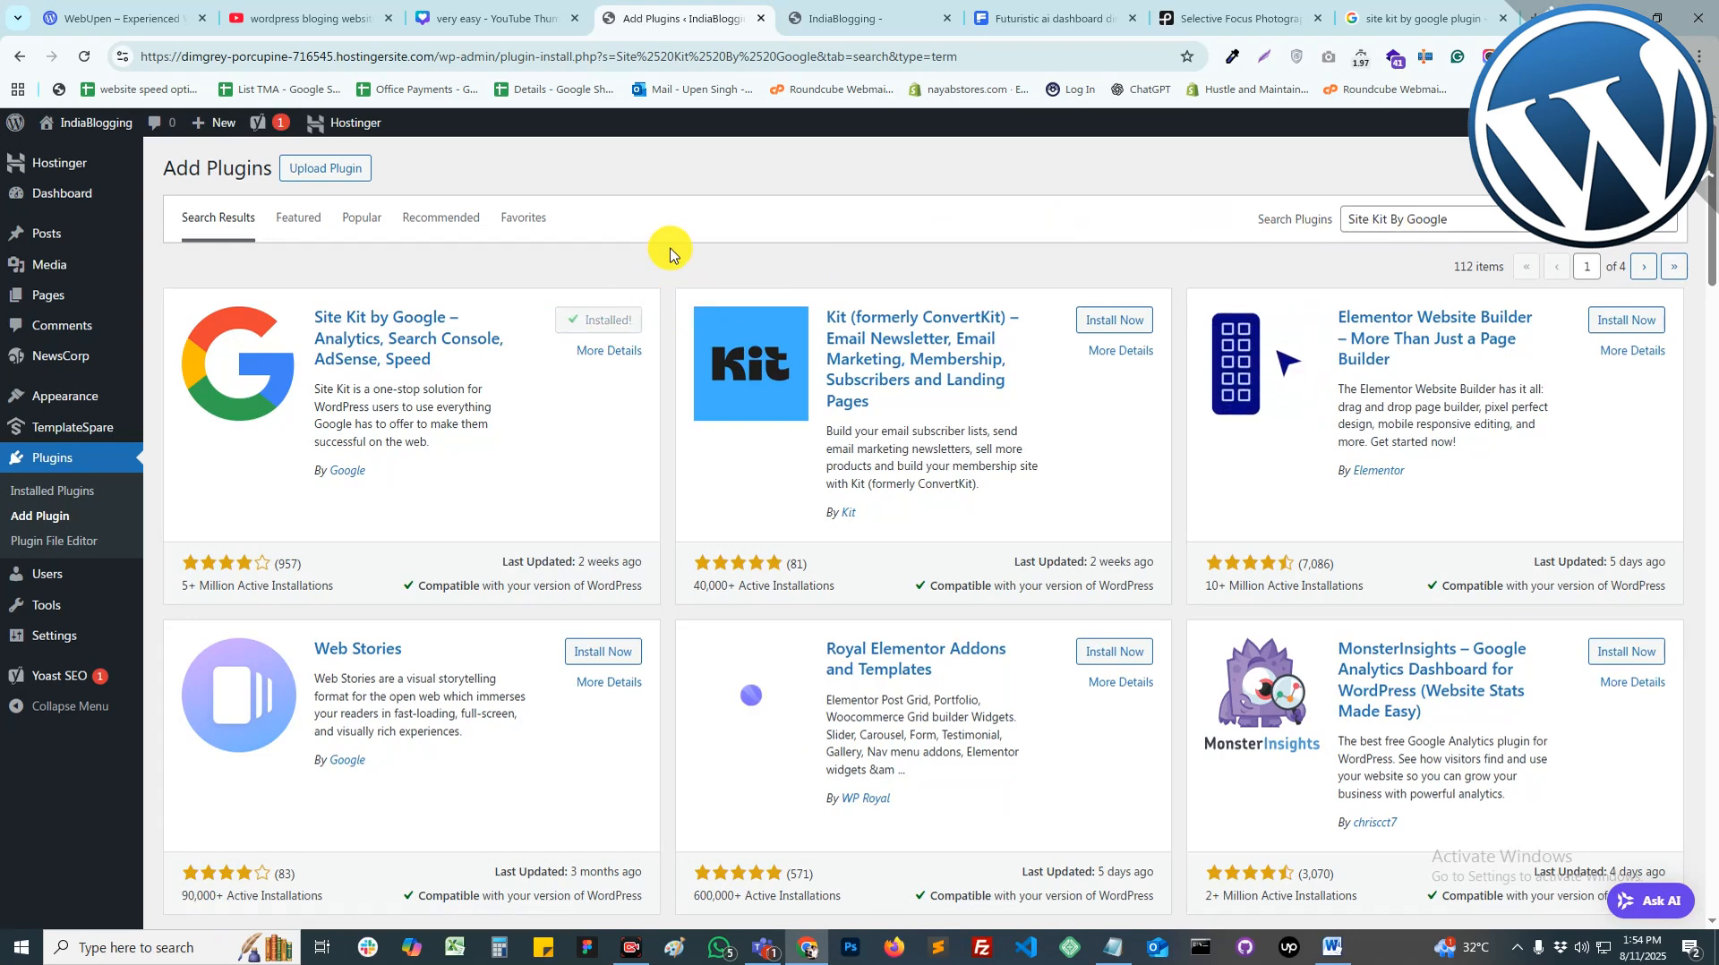
pyautogui.click(629, 319)
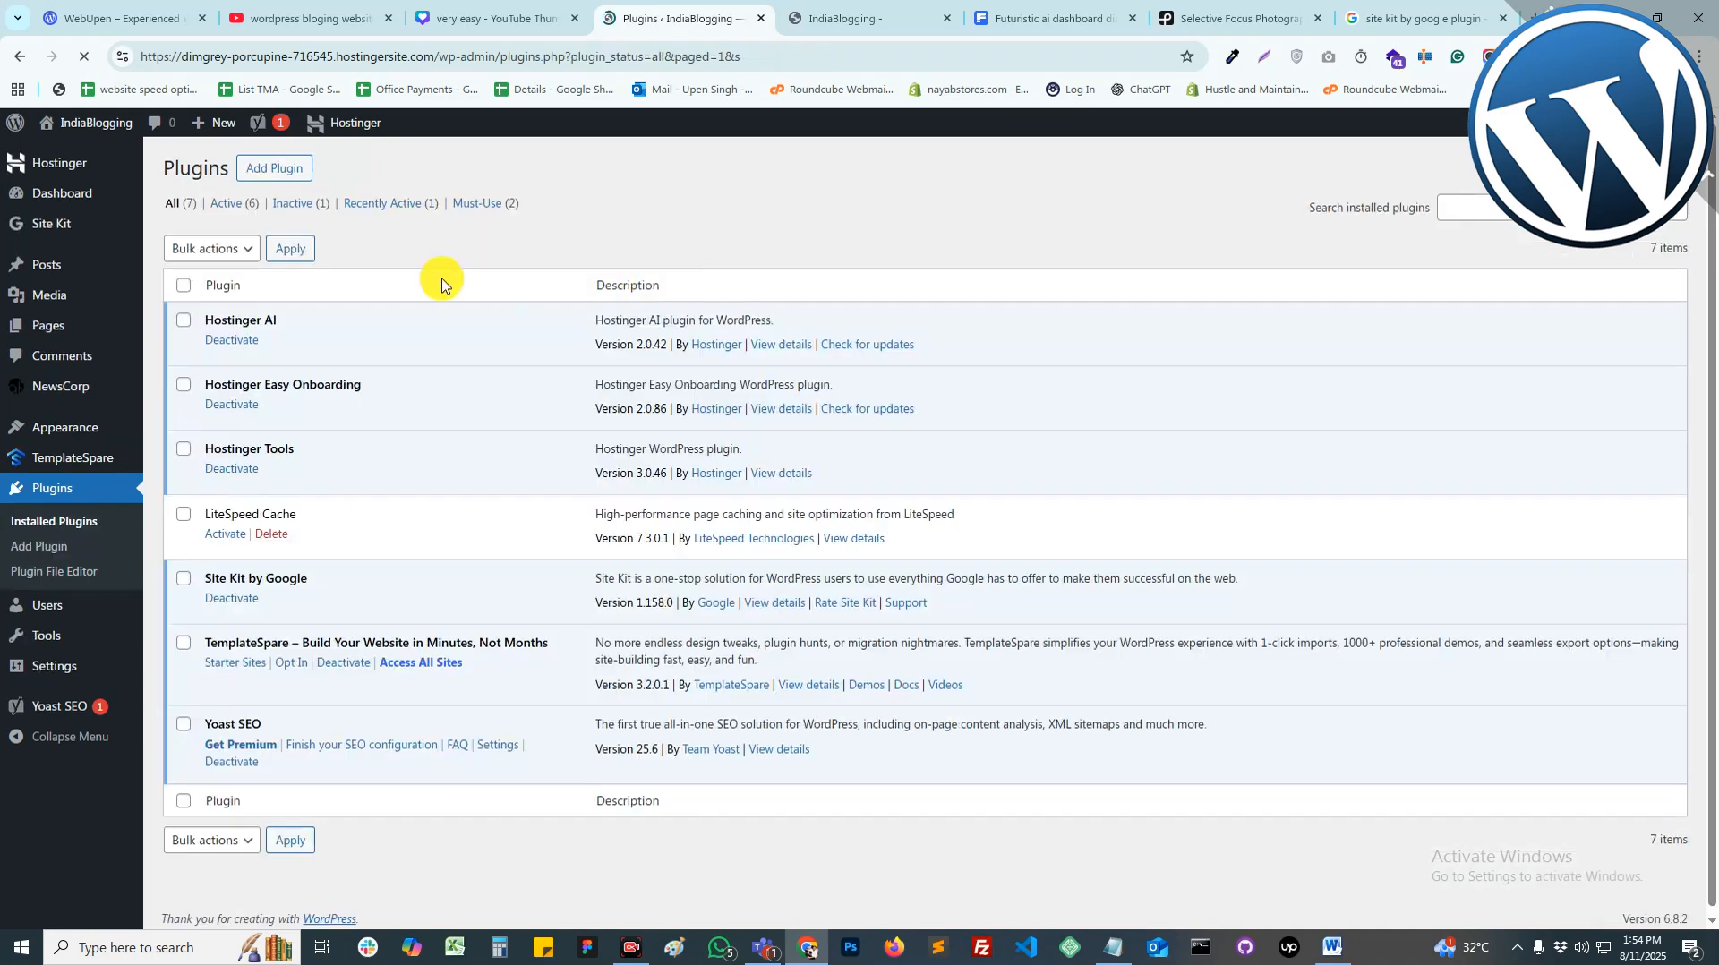
pyautogui.moveTo(39, 232)
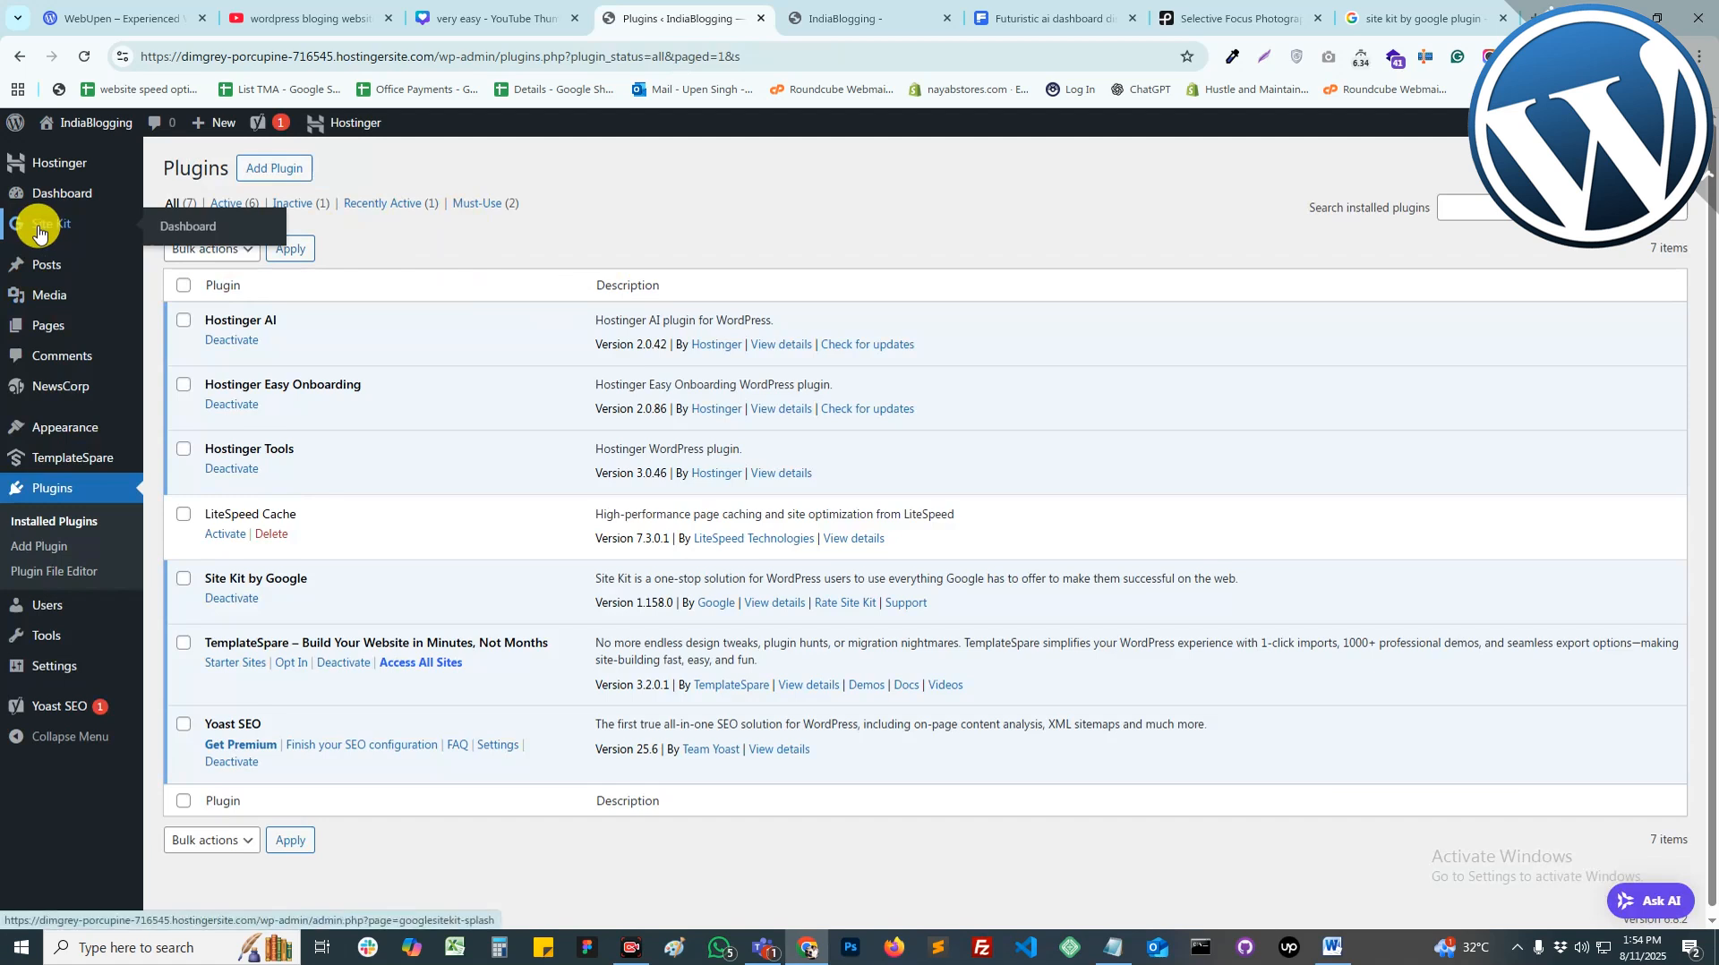
pyautogui.click(39, 232)
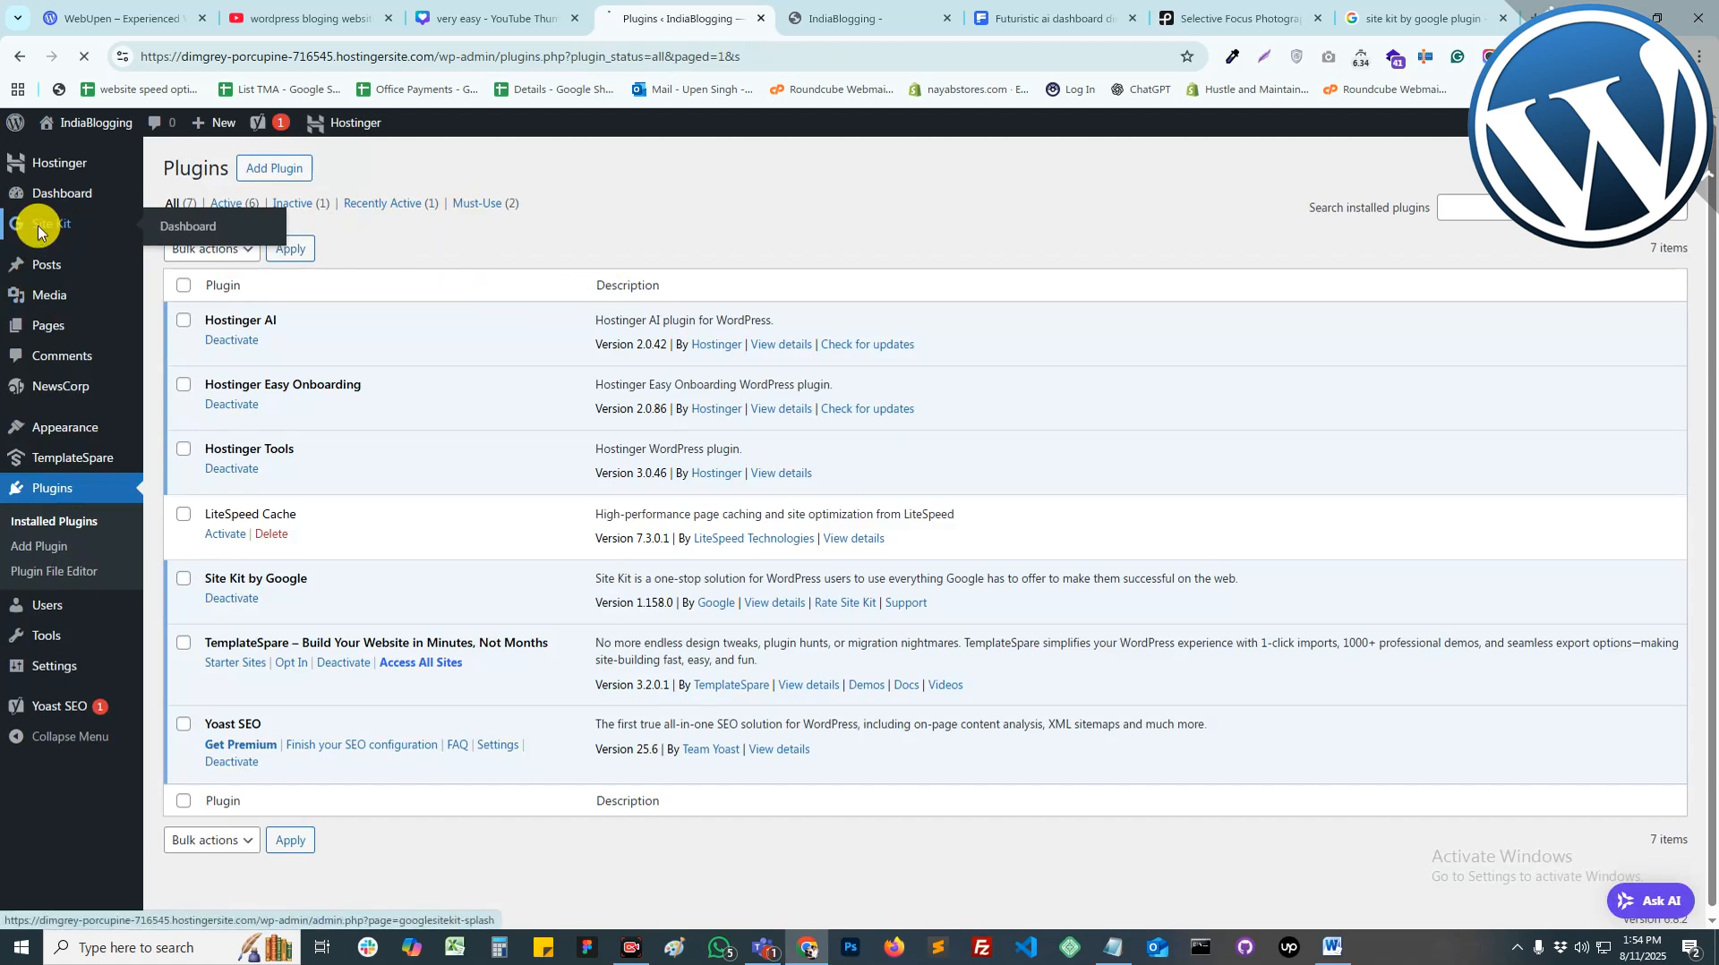